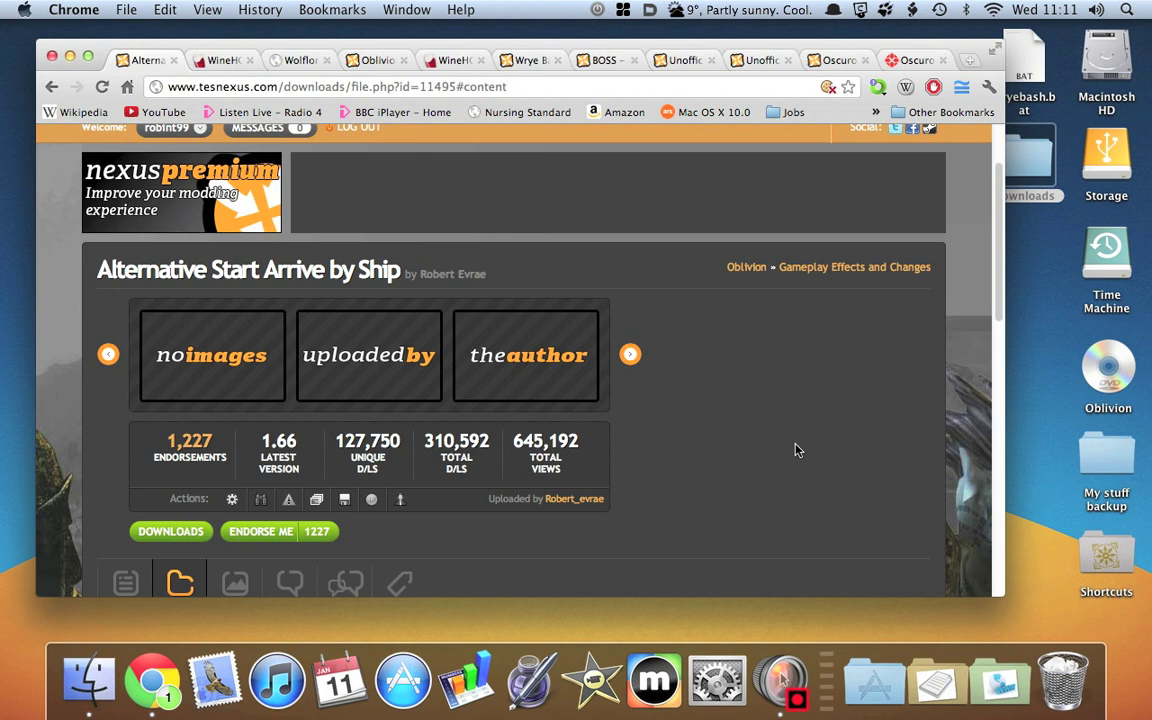
Show the main files offered for download on the Alternative Start Arrive by Ship mod page.
{"action": "left_click", "coordinate": [591, 86]}
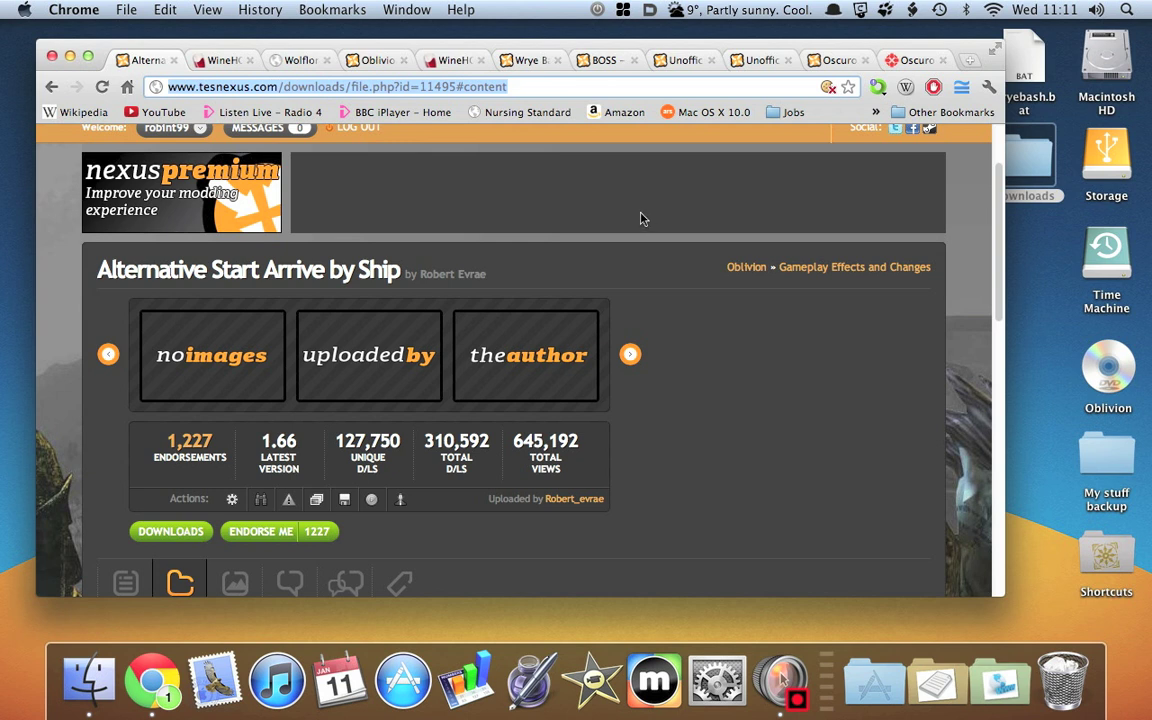
{"action": "scroll", "coordinate": [476, 471], "scroll_direction": "down", "scroll_amount": 5}
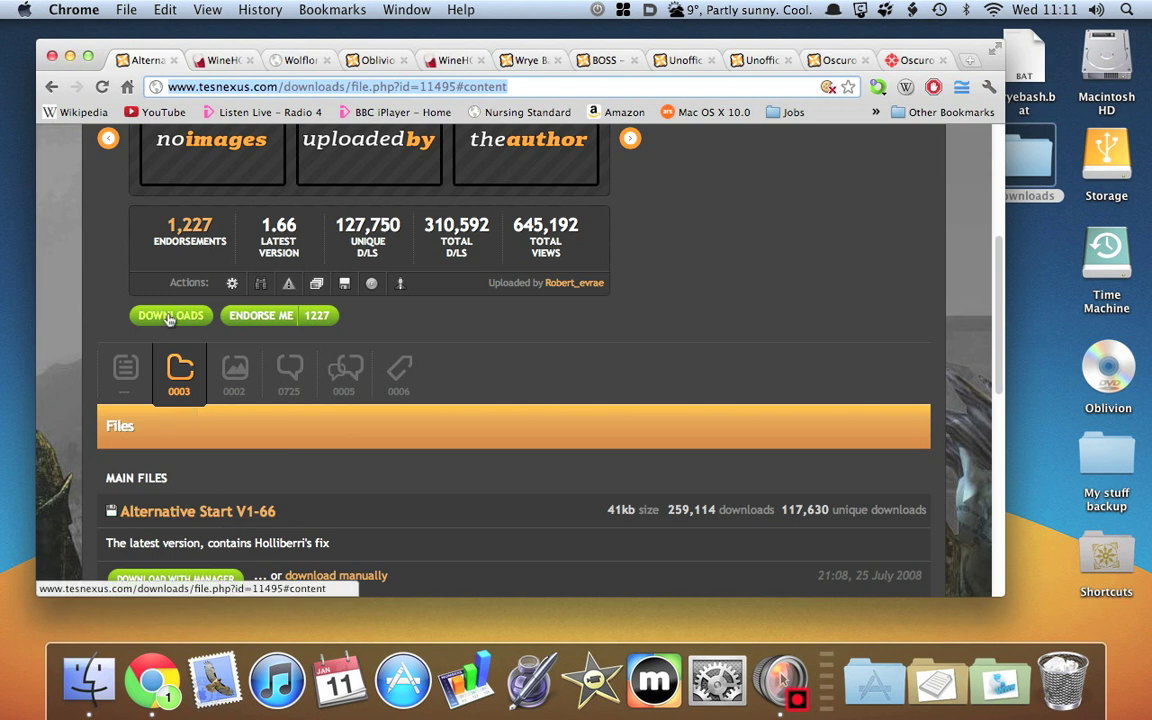
{"action": "left_click", "coordinate": [170, 316]}
{"action": "scroll", "coordinate": [150, 330], "scroll_direction": "down", "scroll_amount": 6}
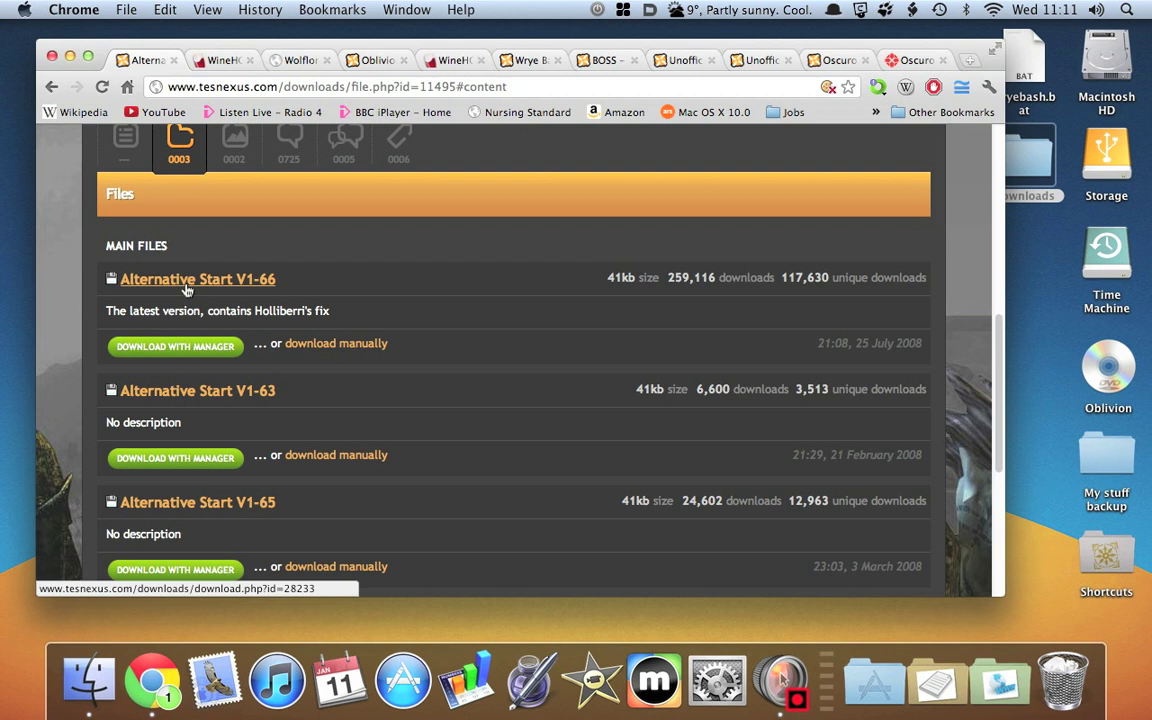
Extract Alternative_Start_V1-66-11495.zip in the Downloads folder, expand the extracted folder and select the Alternative Start .esp file.
{"action": "left_click", "coordinate": [1030, 175]}
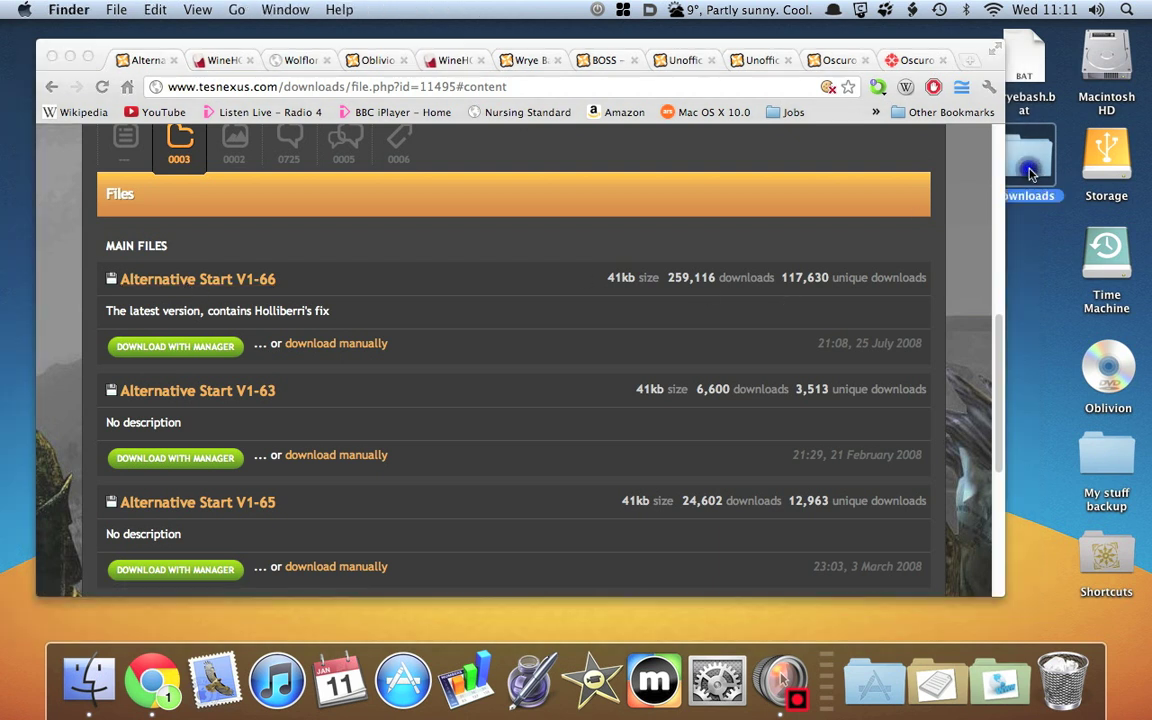
{"action": "double_click", "coordinate": [1030, 175]}
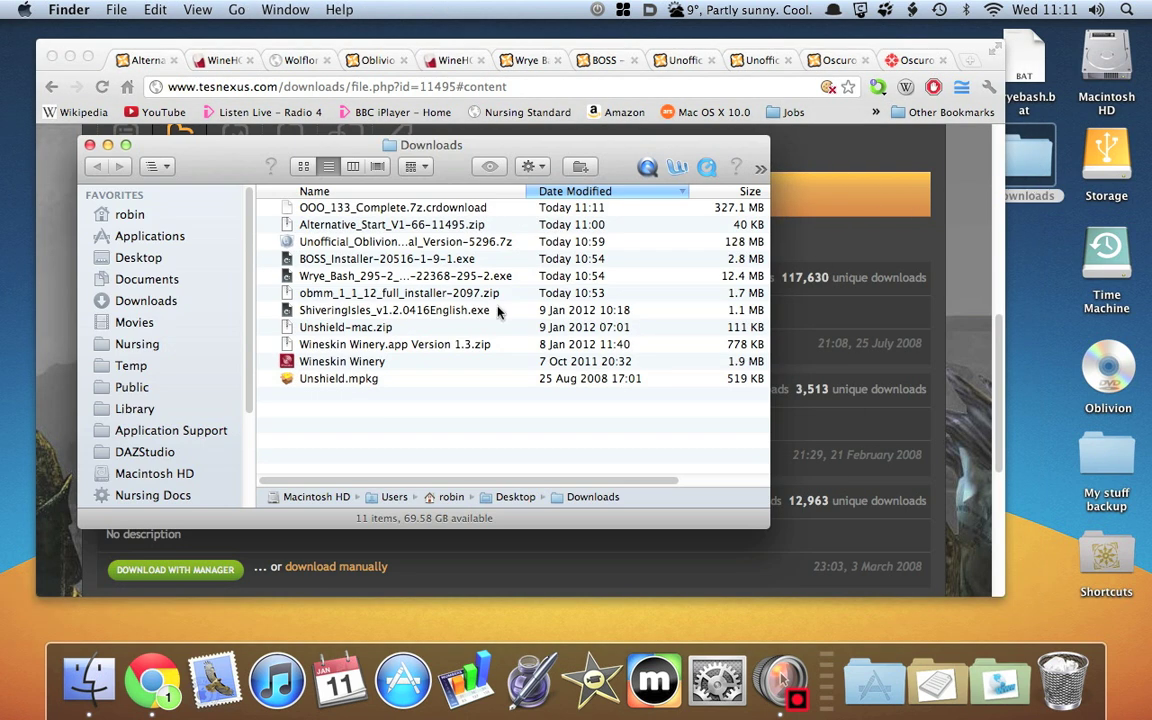
{"action": "left_click", "coordinate": [285, 224]}
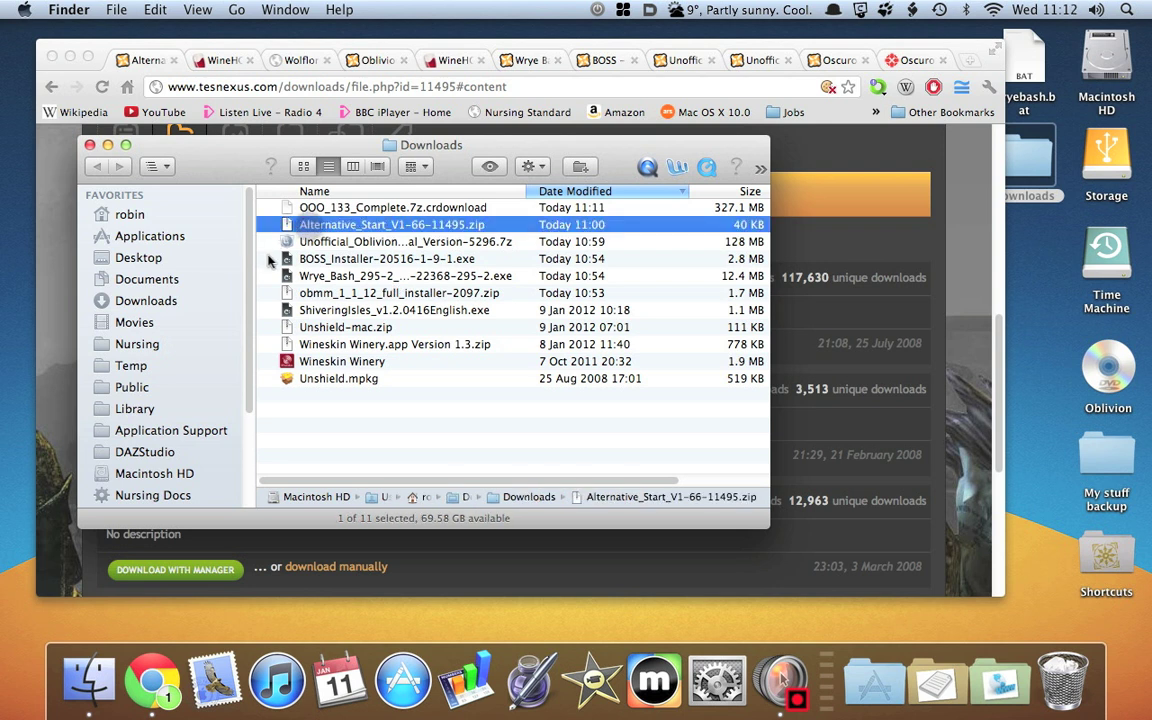
{"action": "double_click", "coordinate": [362, 226]}
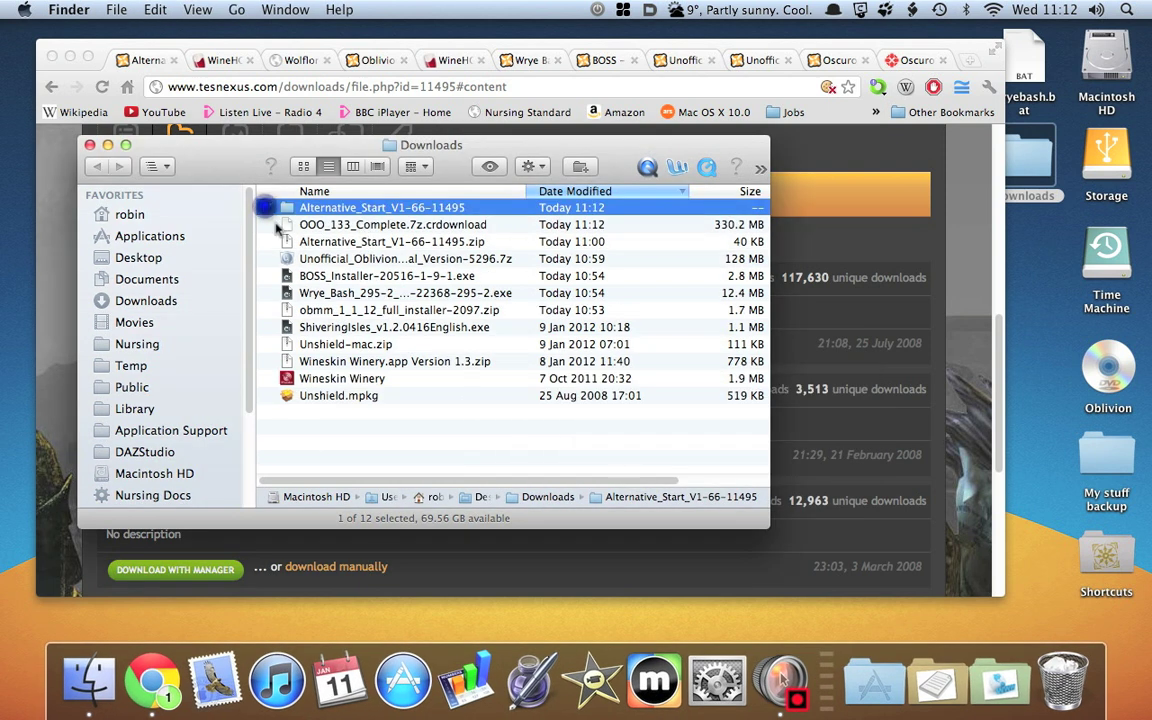
{"action": "left_click", "coordinate": [267, 207]}
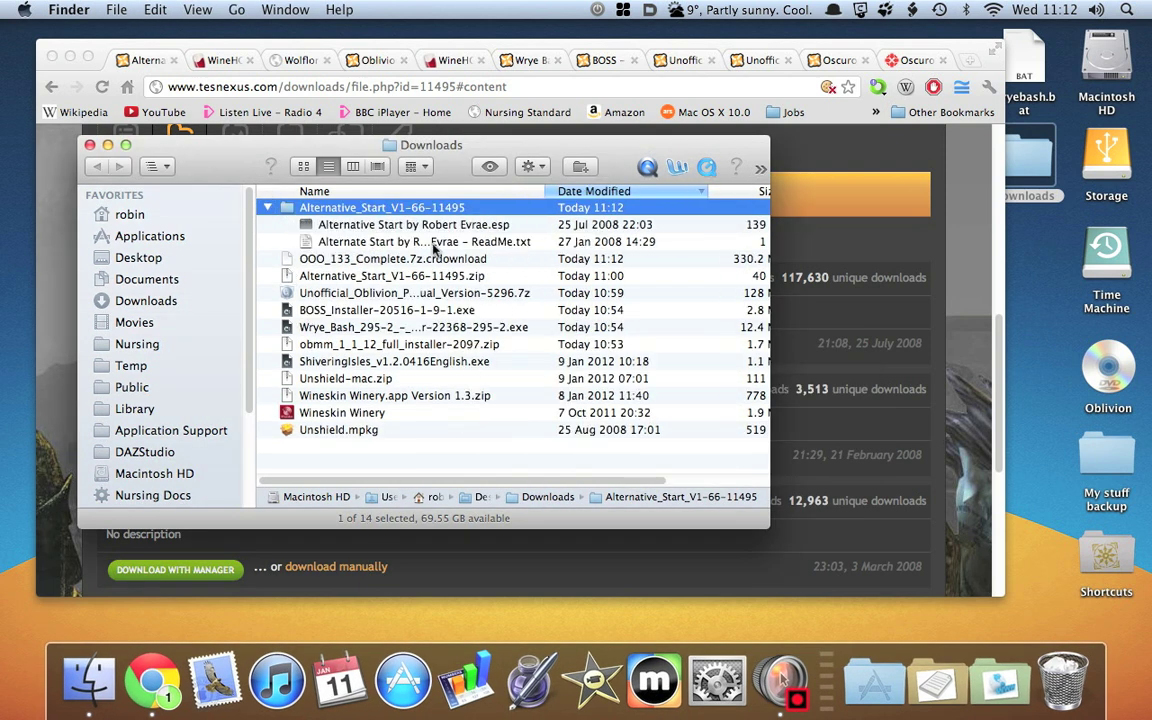
{"action": "left_click", "coordinate": [433, 242]}
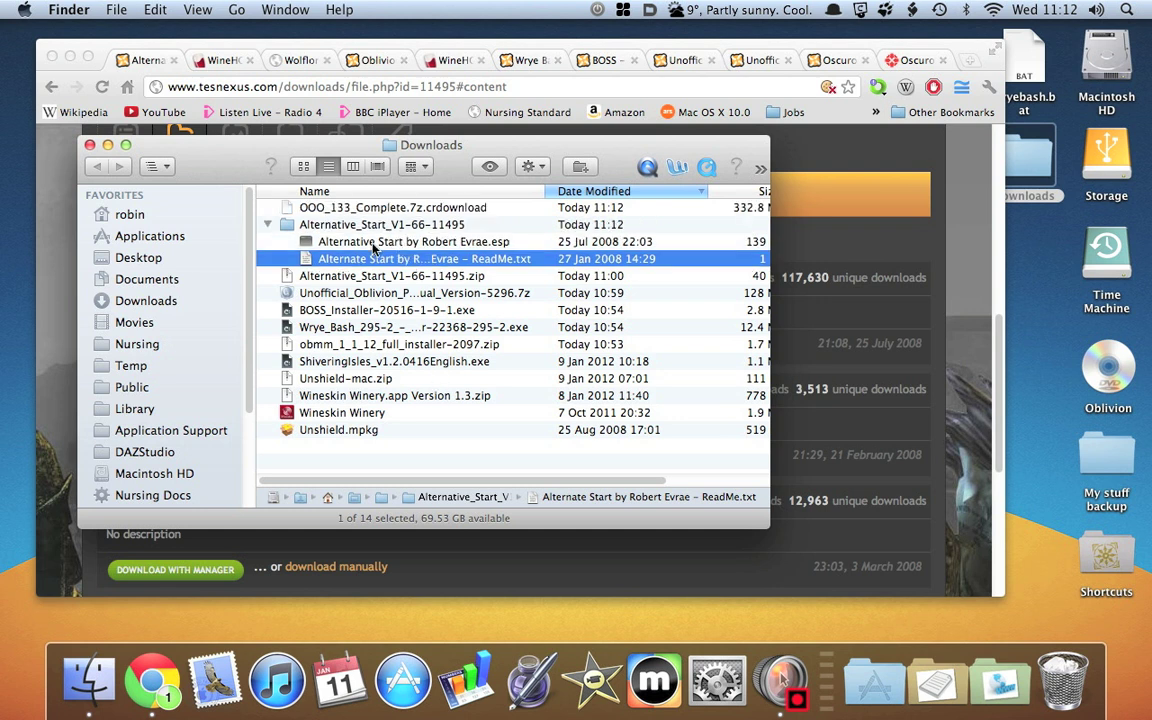
{"action": "left_click", "coordinate": [340, 241]}
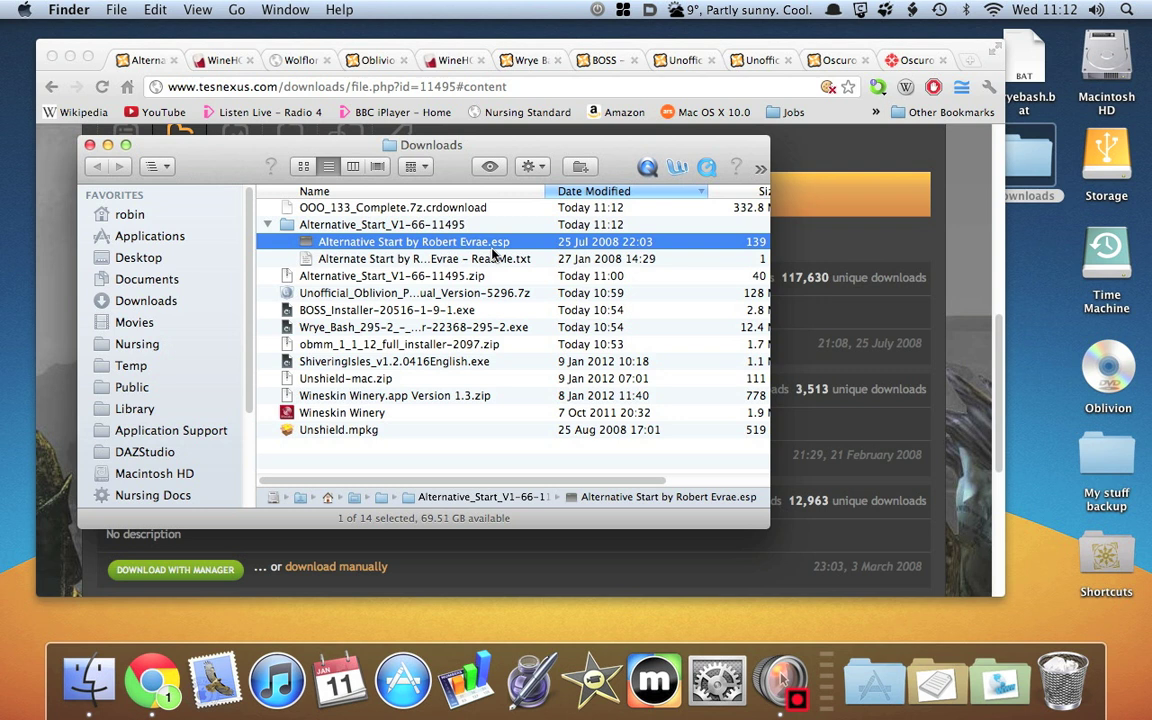
Show the package contents of OblivionHowTo in the Wineskin folder and open its drive_c folder.
{"action": "right_click", "coordinate": [96, 686]}
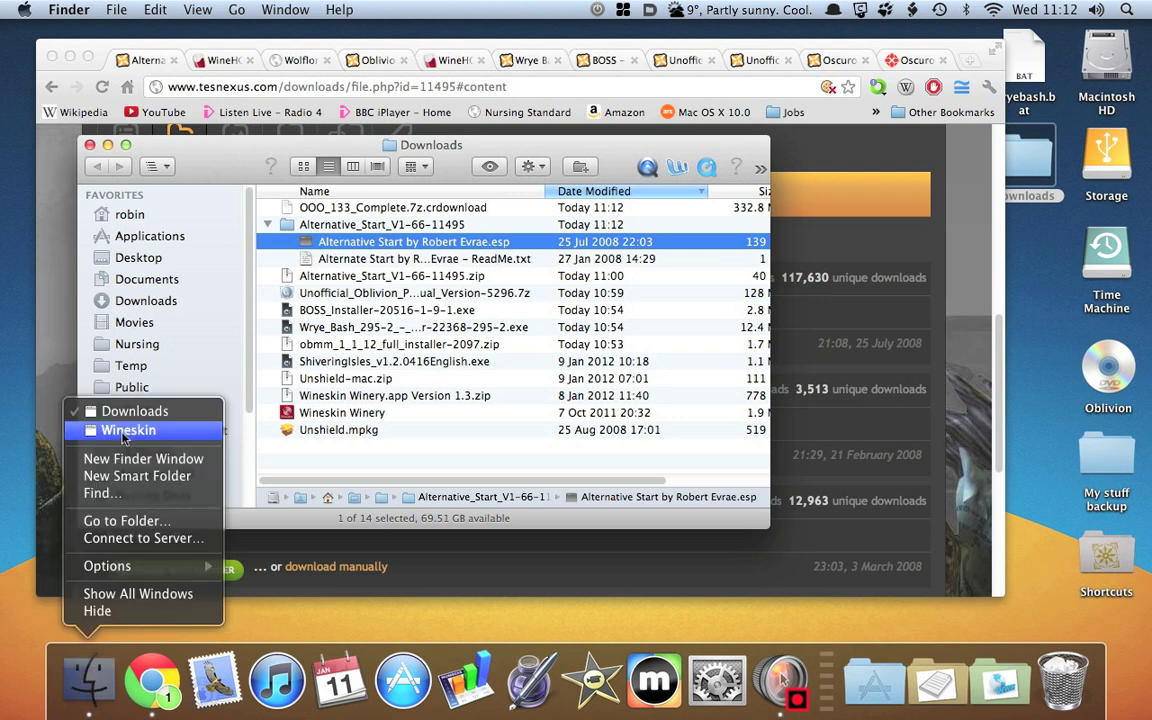
{"action": "left_click", "coordinate": [122, 434]}
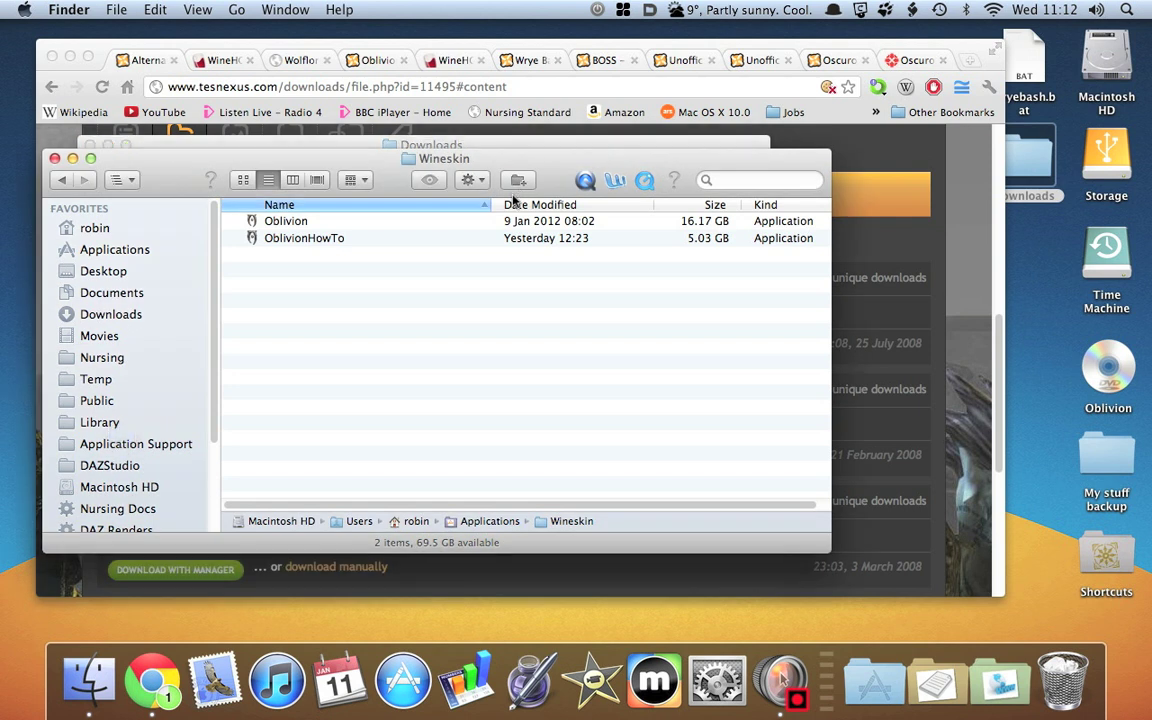
{"action": "left_click", "coordinate": [292, 240]}
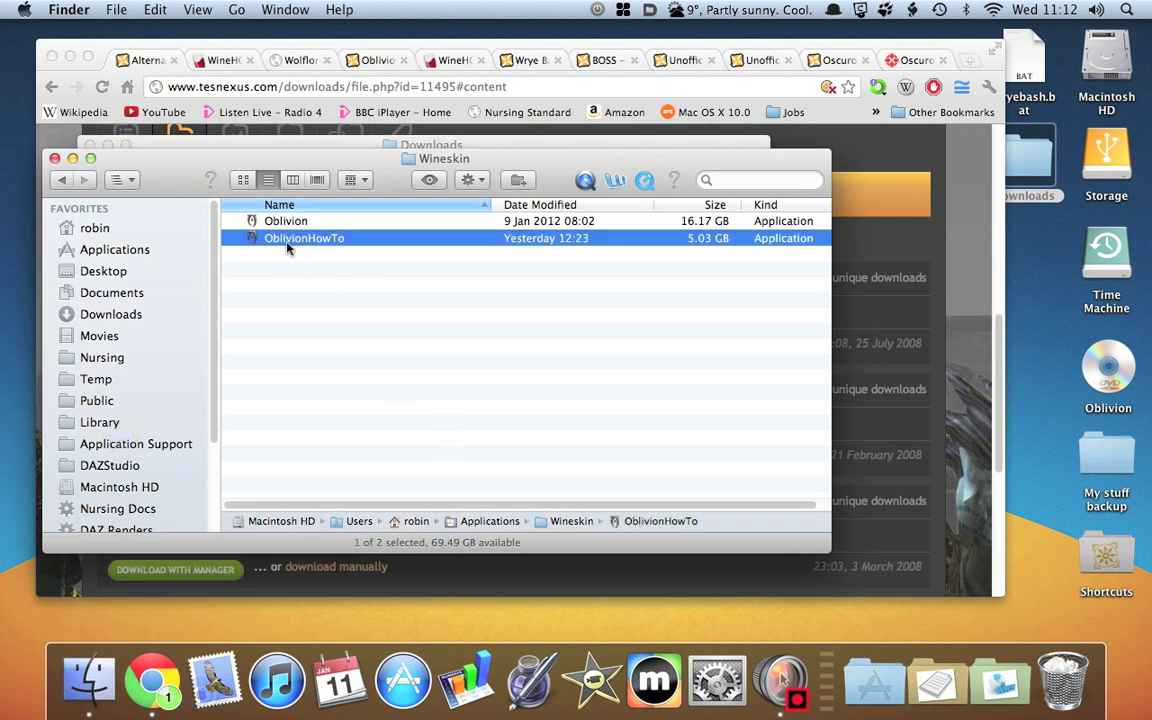
{"action": "right_click", "coordinate": [287, 244]}
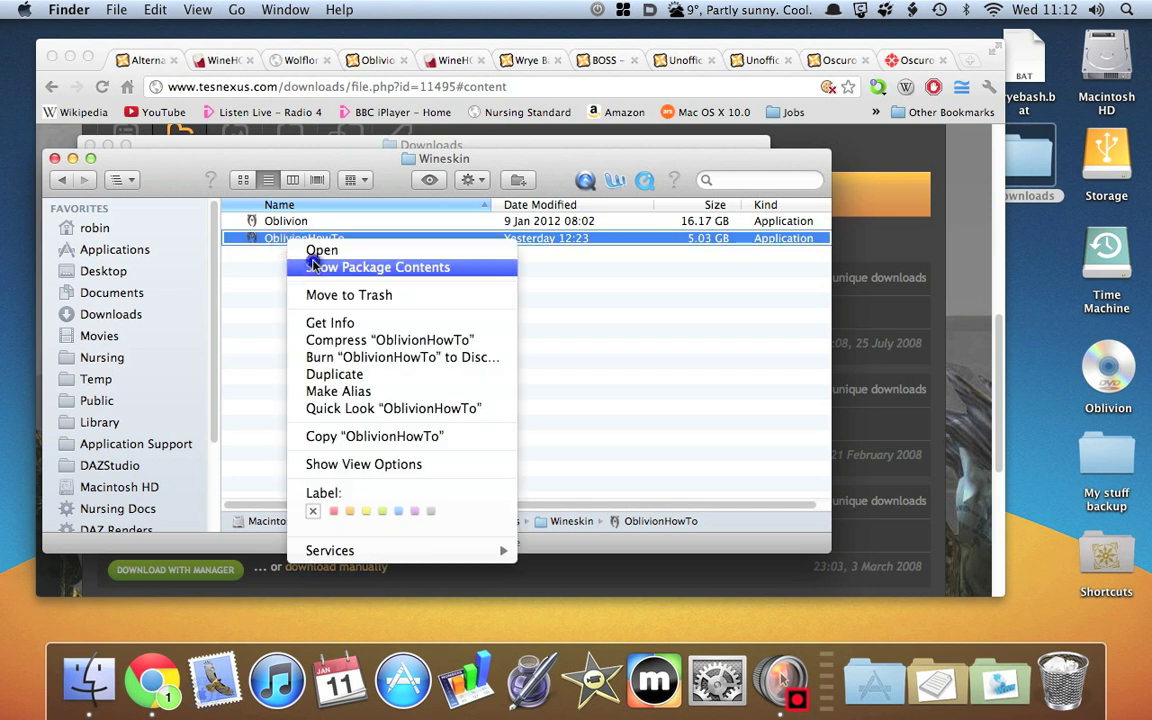
{"action": "left_click", "coordinate": [313, 262]}
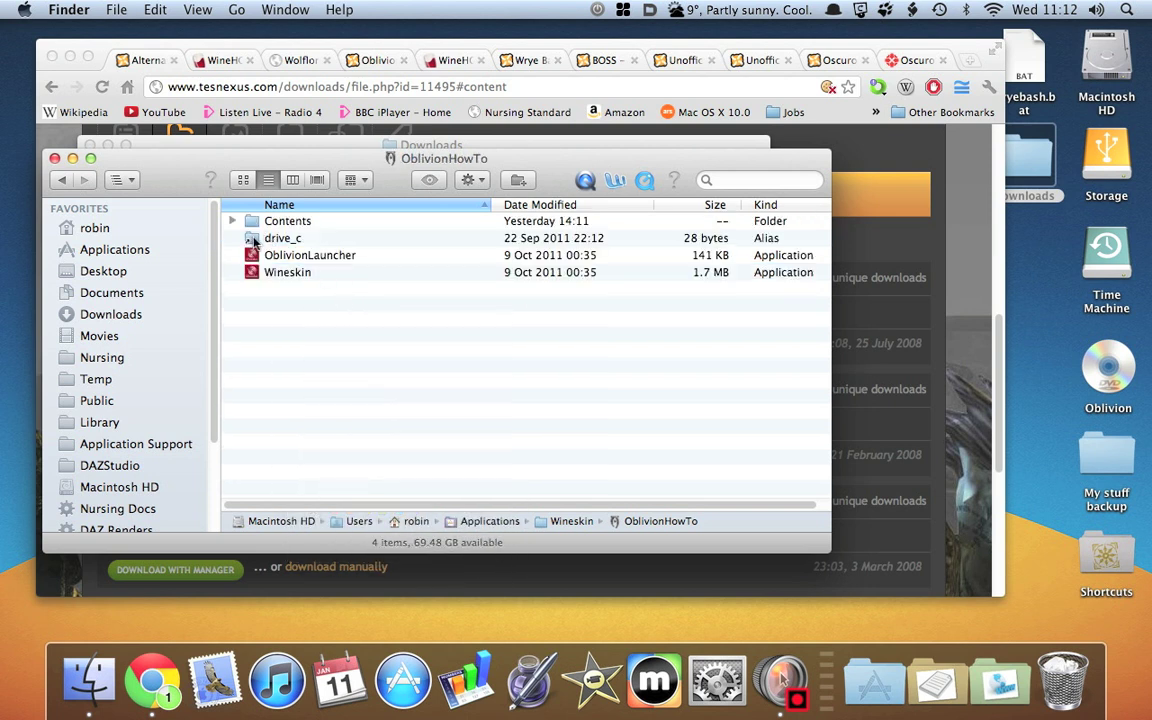
{"action": "double_click", "coordinate": [253, 242]}
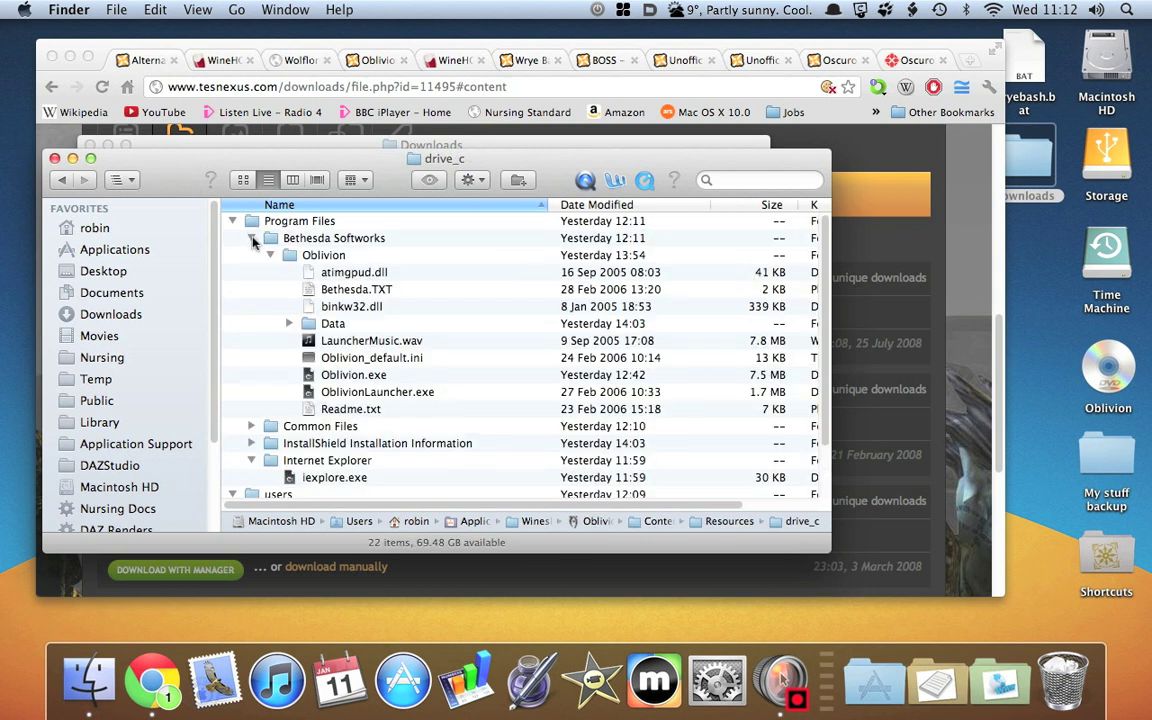
Open the game's Data folder under Program Files, Bethesda Softworks, Oblivion.
{"action": "left_click", "coordinate": [289, 256]}
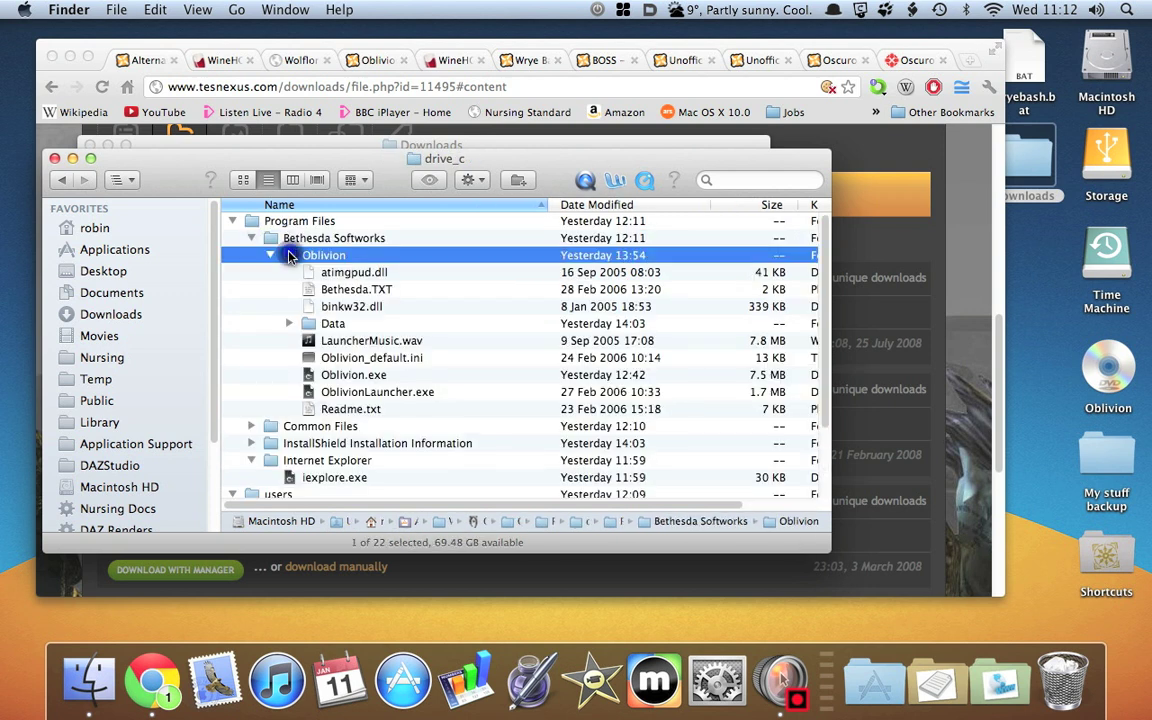
{"action": "double_click", "coordinate": [289, 256]}
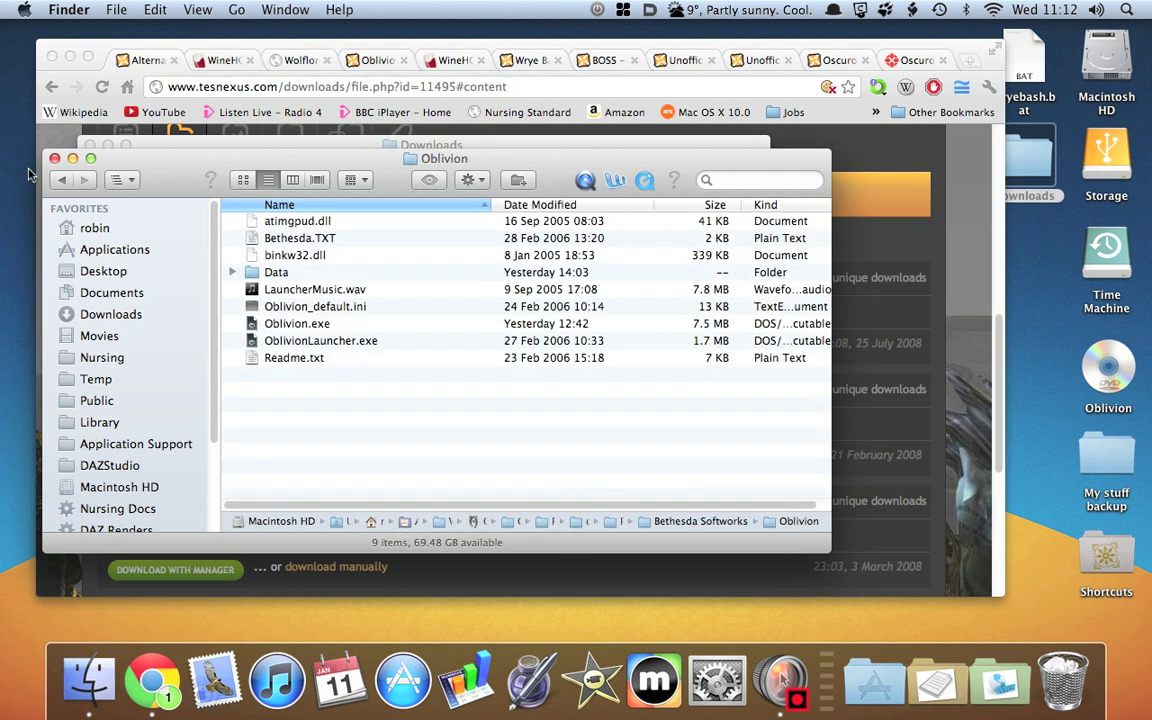
{"action": "left_click", "coordinate": [58, 185]}
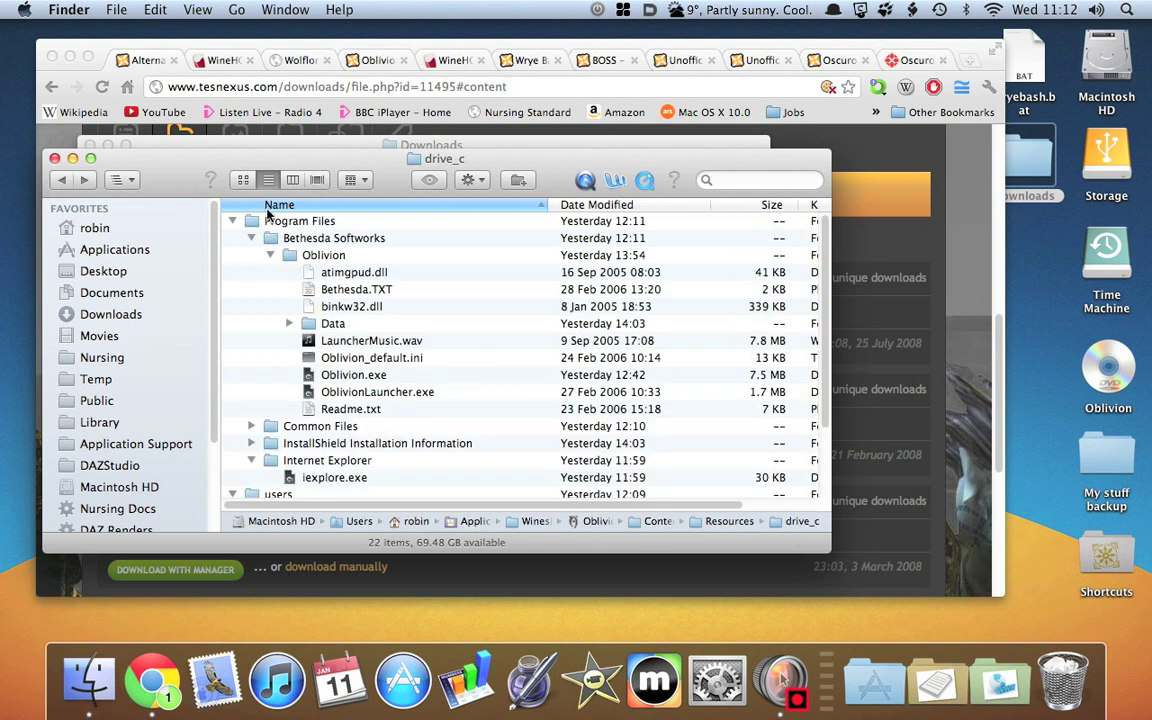
{"action": "left_click", "coordinate": [258, 222]}
{"action": "left_click", "coordinate": [265, 240]}
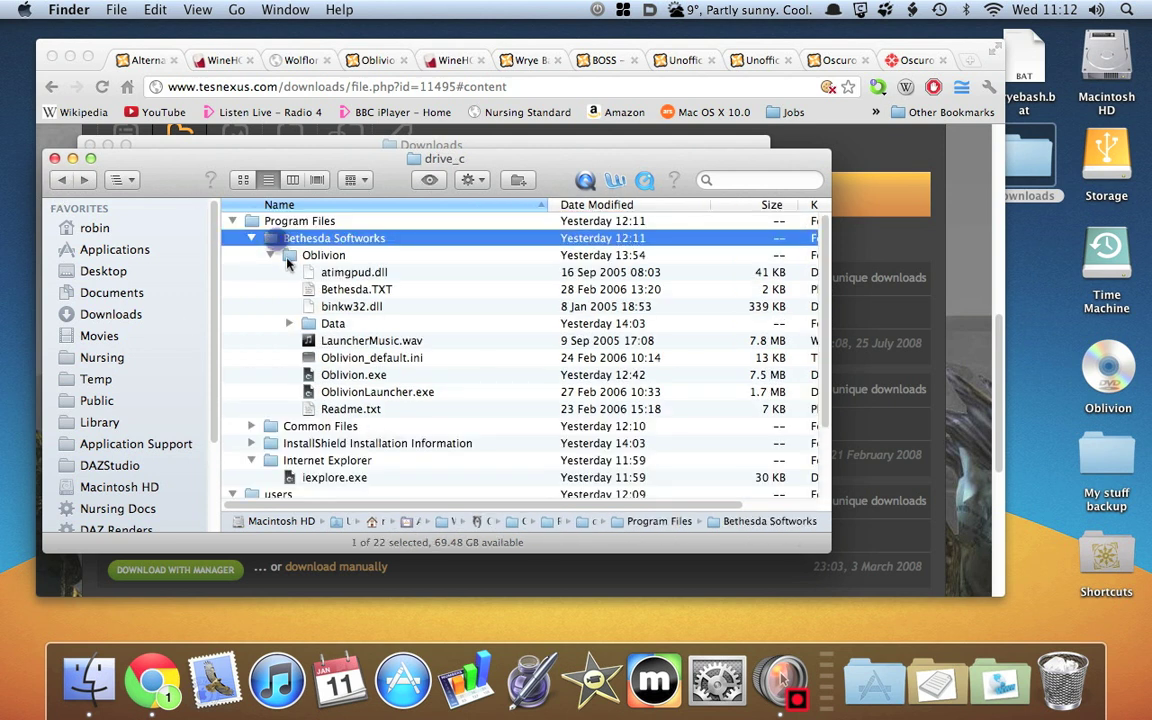
{"action": "left_click", "coordinate": [288, 256]}
{"action": "left_click", "coordinate": [312, 323]}
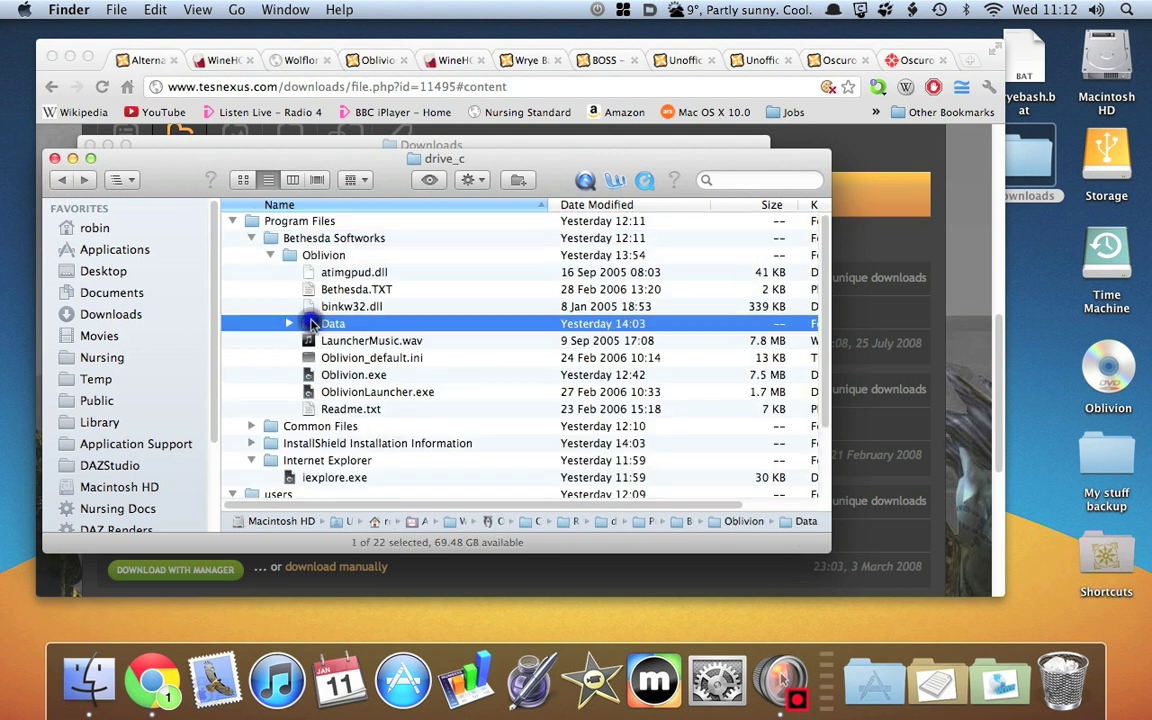
{"action": "double_click", "coordinate": [312, 323]}
Move the Alternative Start .esp file from the Downloads folder into Oblivion's Data folder.
{"action": "left_click_drag", "start_coordinate": [350, 156], "coordinate": [378, 160]}
{"action": "left_click", "coordinate": [378, 160]}
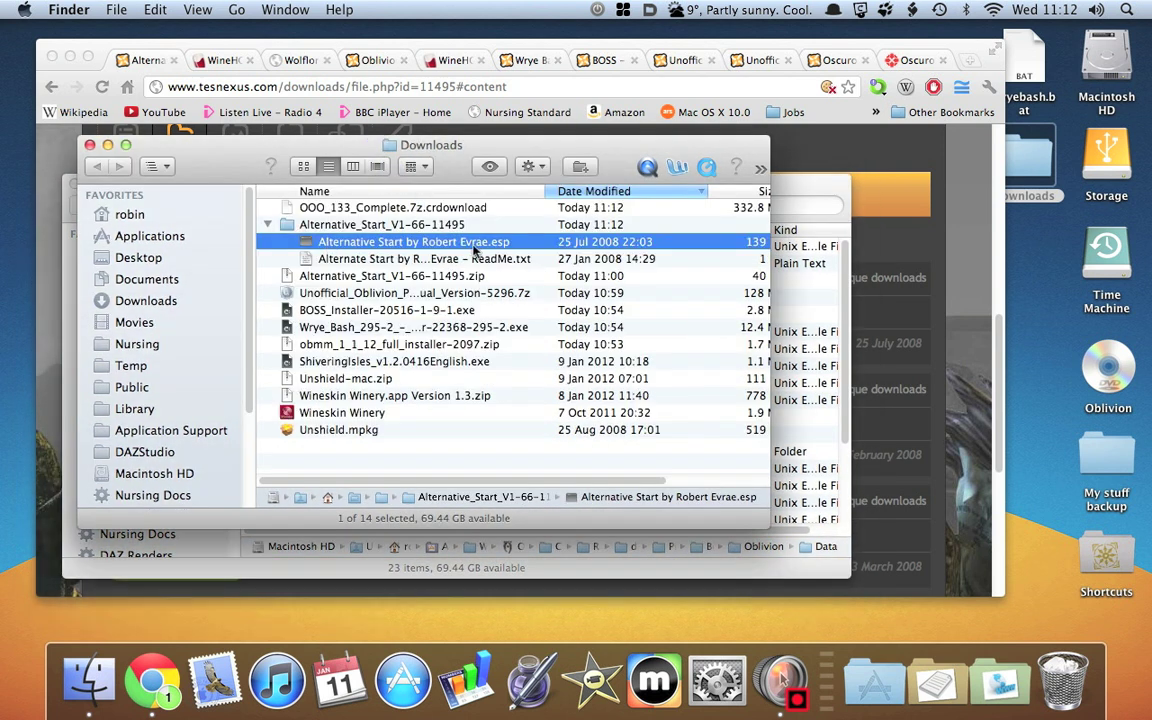
{"action": "left_click_drag", "start_coordinate": [450, 241], "coordinate": [803, 218]}
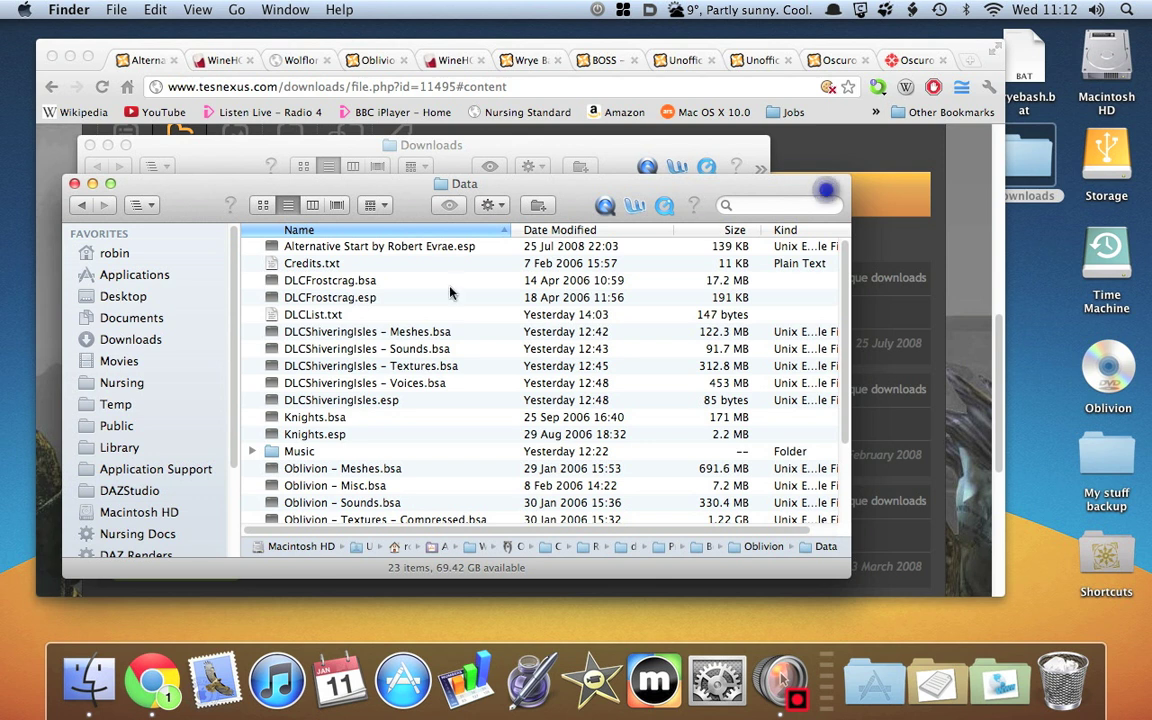
{"action": "left_click", "coordinate": [296, 251]}
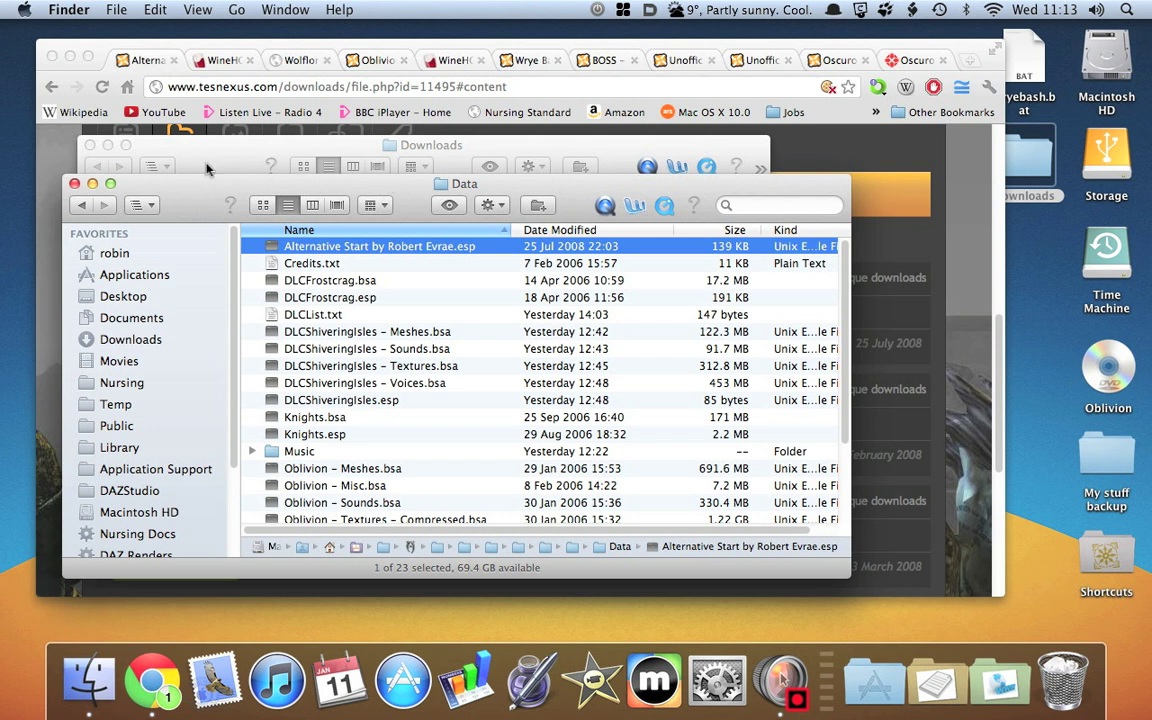
Return to the OblivionHowTo package contents and run OblivionLauncher.
{"action": "left_click", "coordinate": [83, 206]}
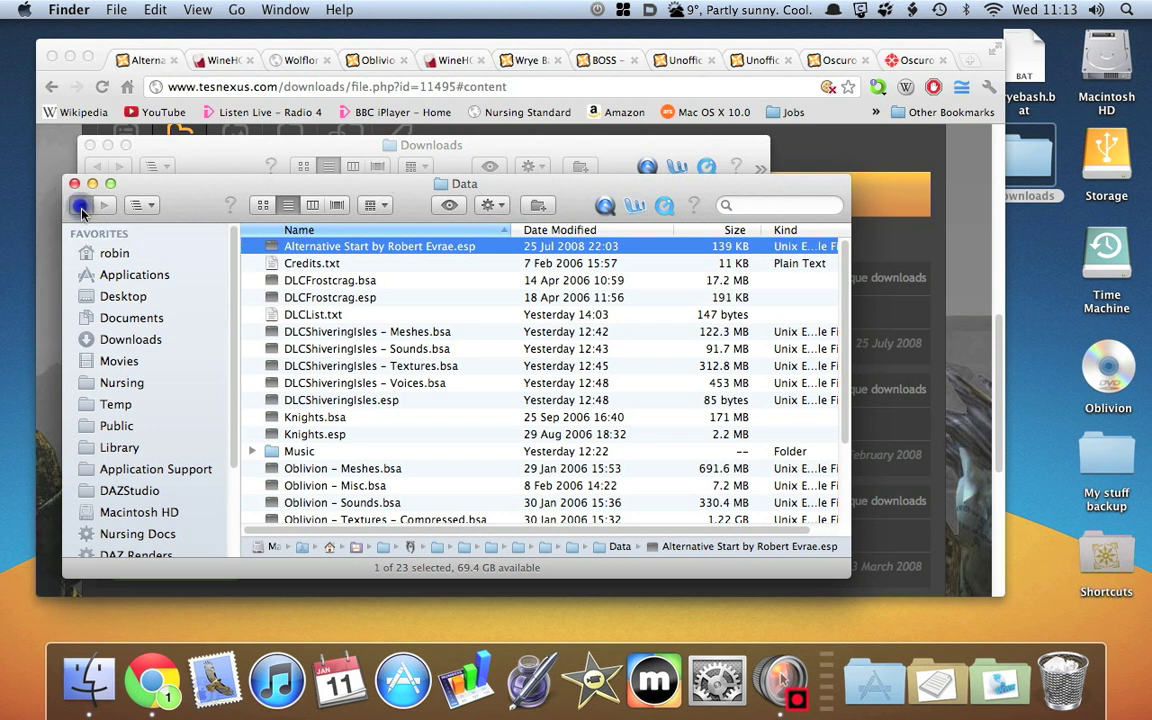
{"action": "left_click", "coordinate": [82, 207]}
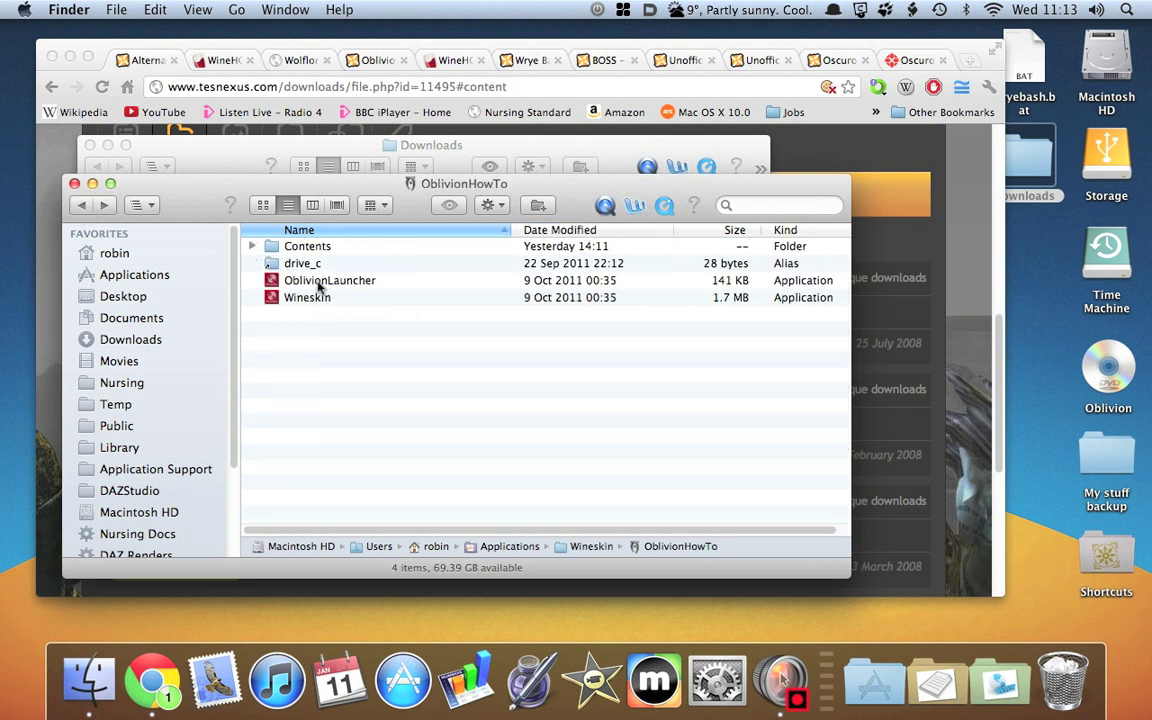
{"action": "left_click", "coordinate": [315, 281]}
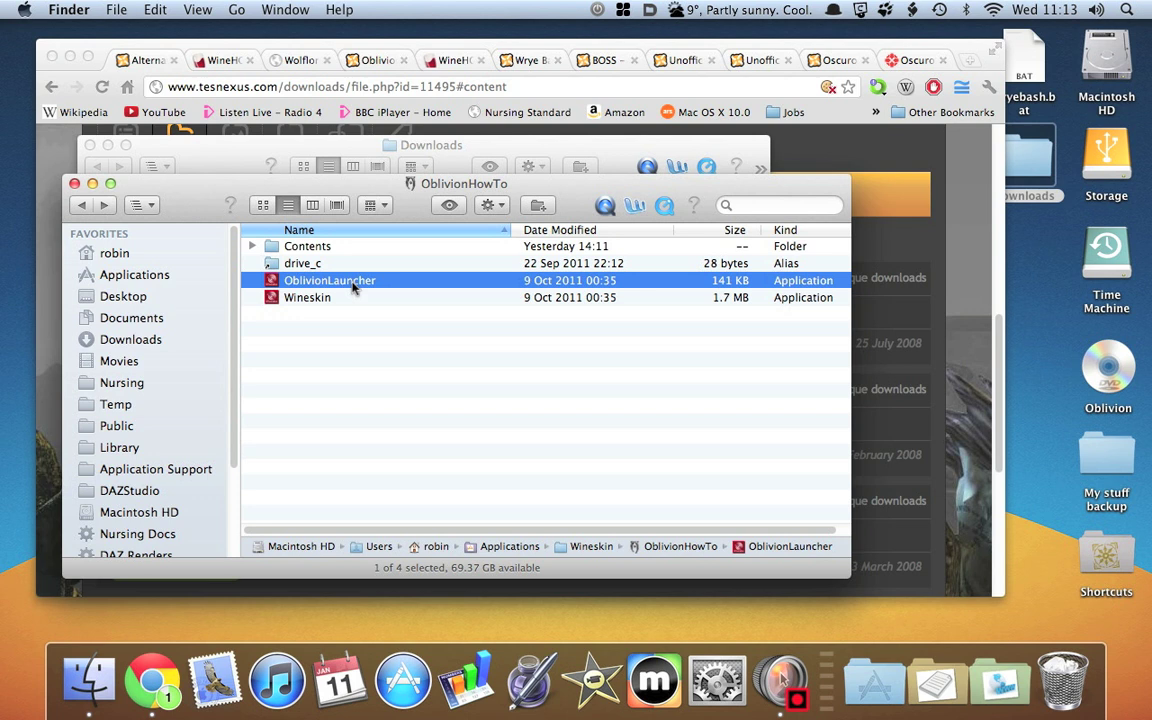
{"action": "double_click", "coordinate": [326, 284]}
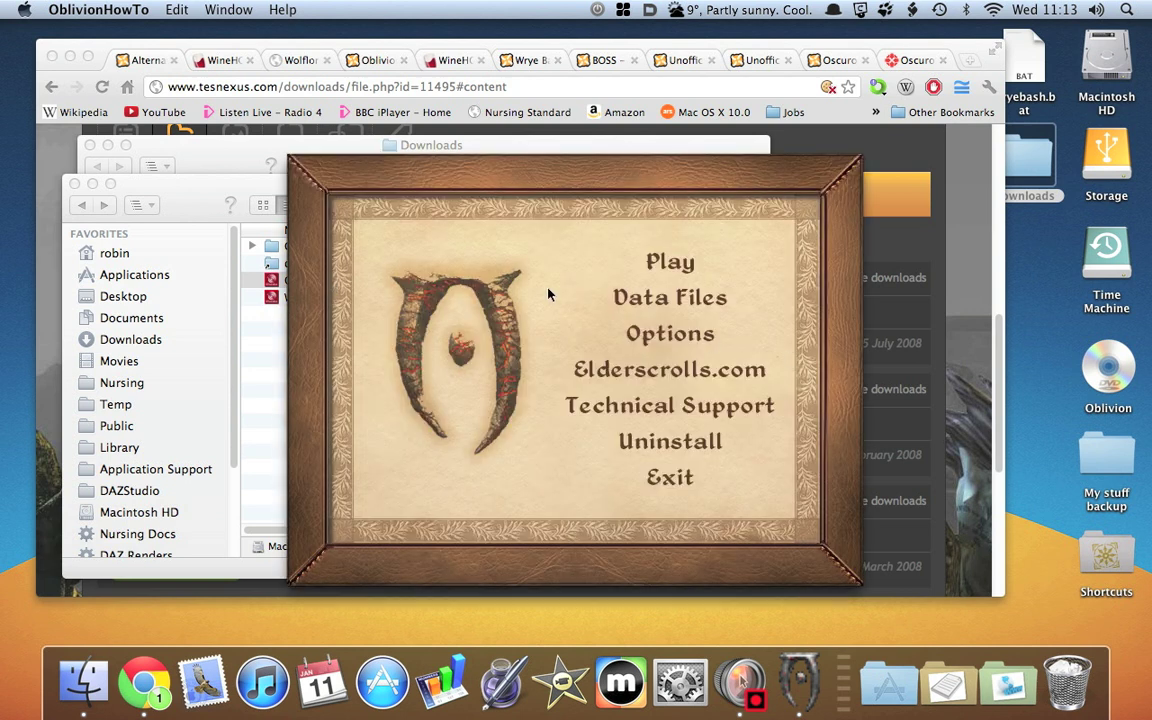
Check the Alternative Start plugin in the launcher's Data Files, dismiss the program error and accept the file selection.
{"action": "left_click", "coordinate": [664, 299]}
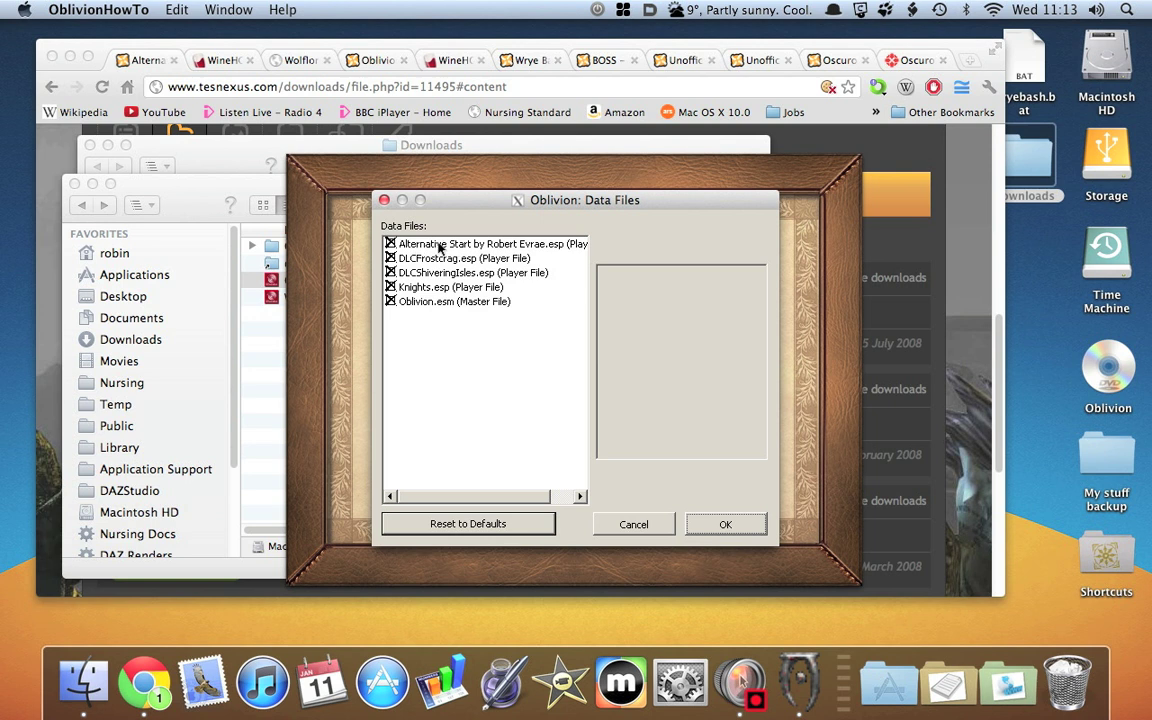
{"action": "double_click", "coordinate": [478, 247]}
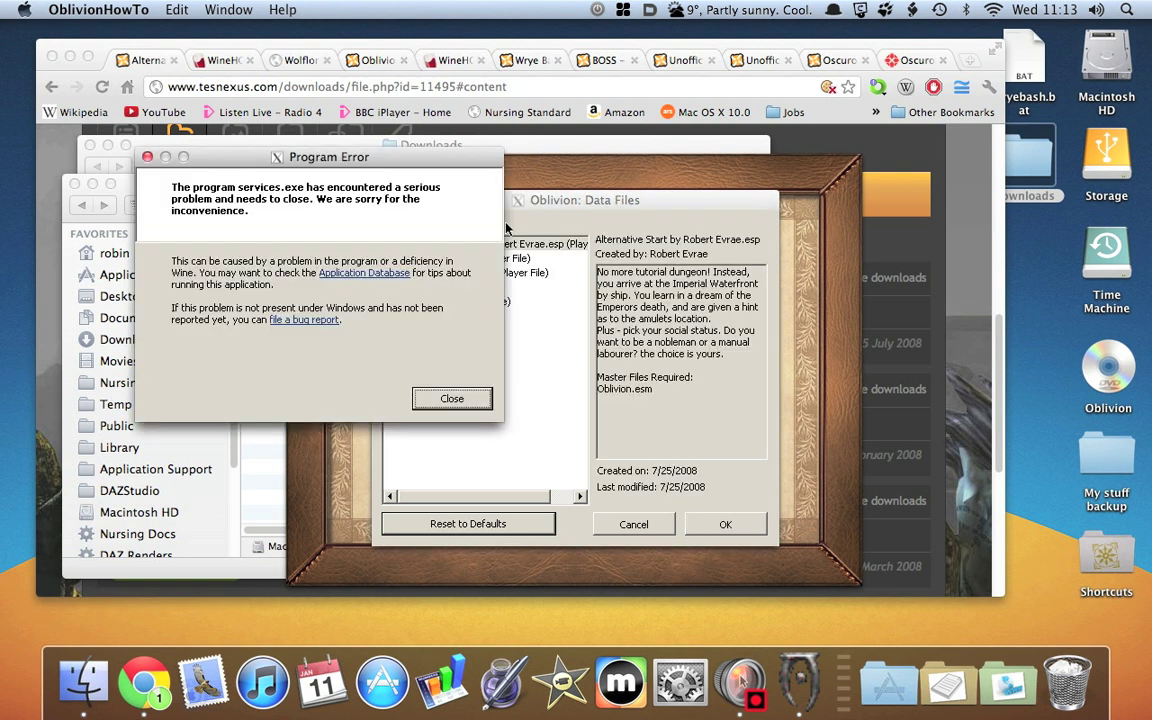
{"action": "left_click", "coordinate": [453, 400]}
{"action": "left_click", "coordinate": [453, 400]}
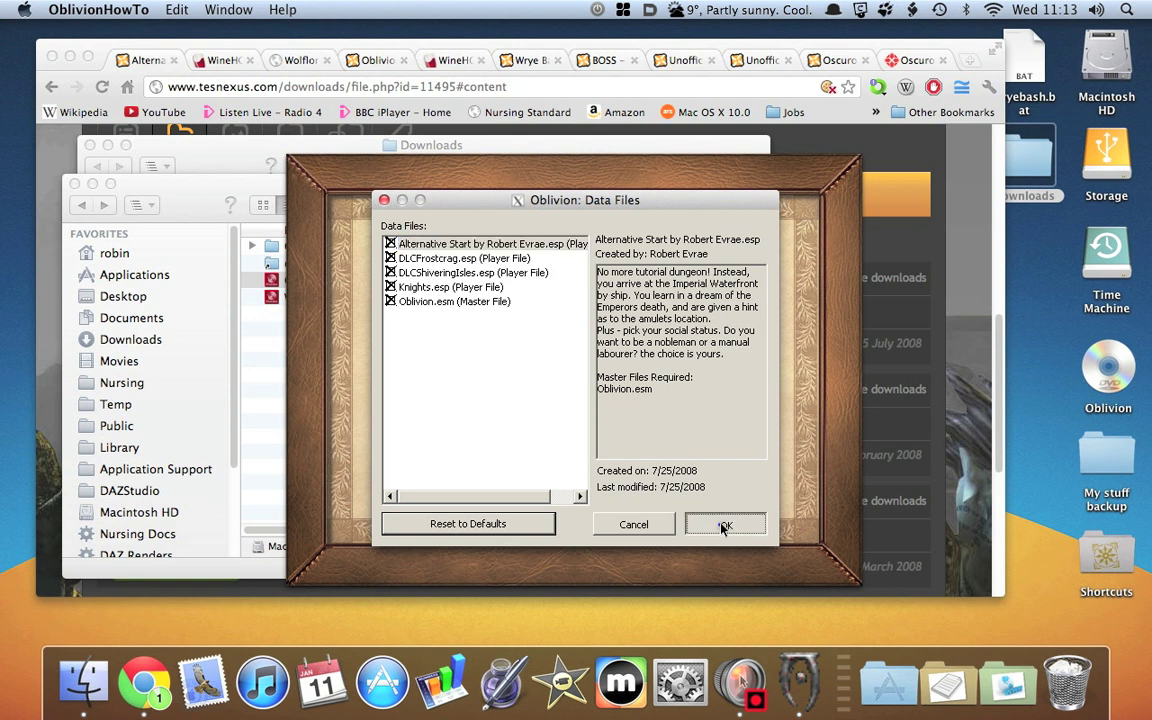
{"action": "left_click", "coordinate": [723, 527]}
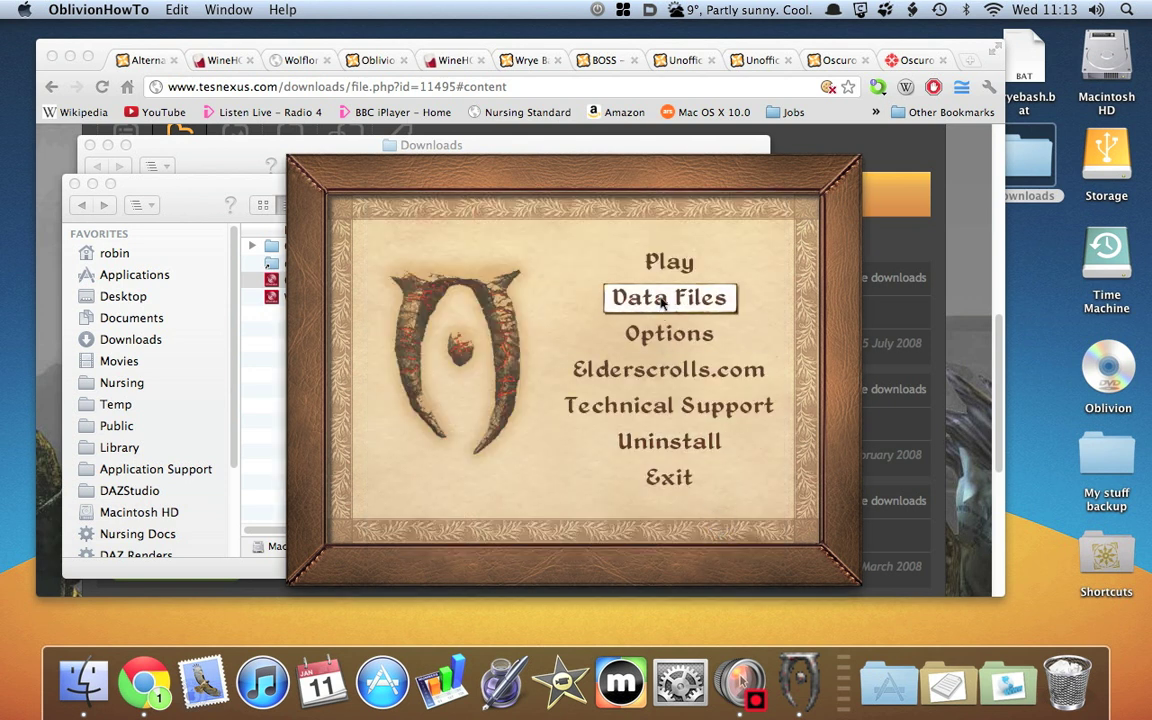
Launch Oblivion from the launcher and start a new game.
{"action": "left_click", "coordinate": [656, 261]}
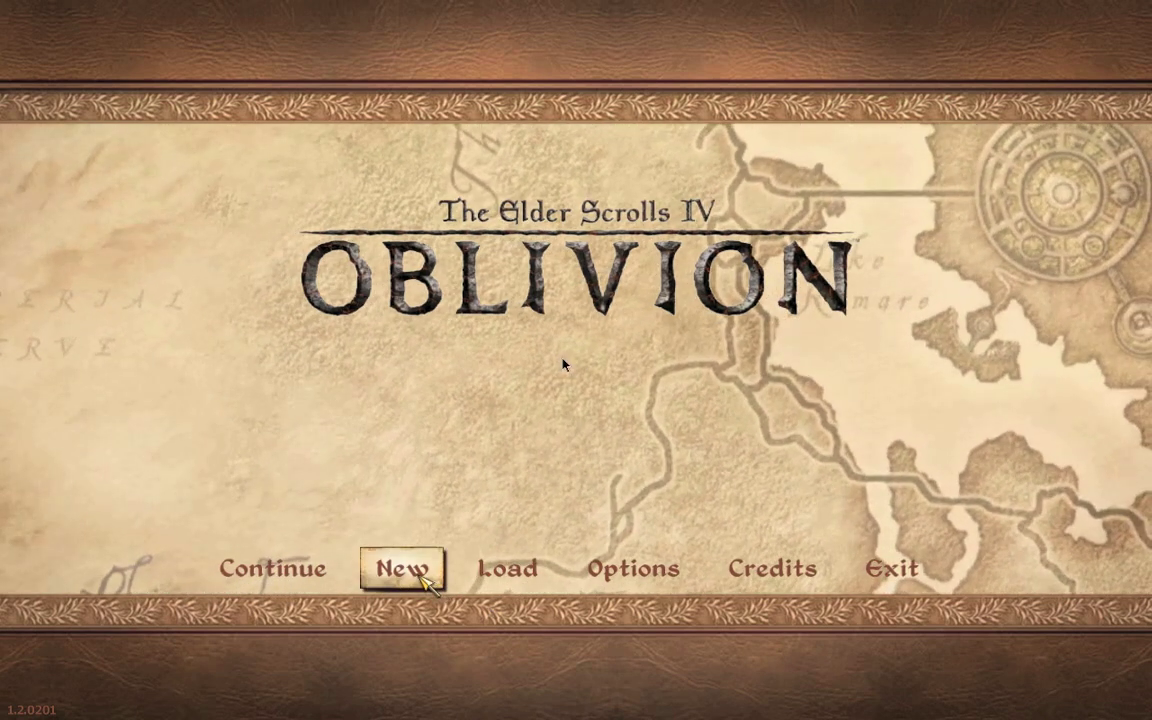
{"action": "left_click", "coordinate": [406, 576]}
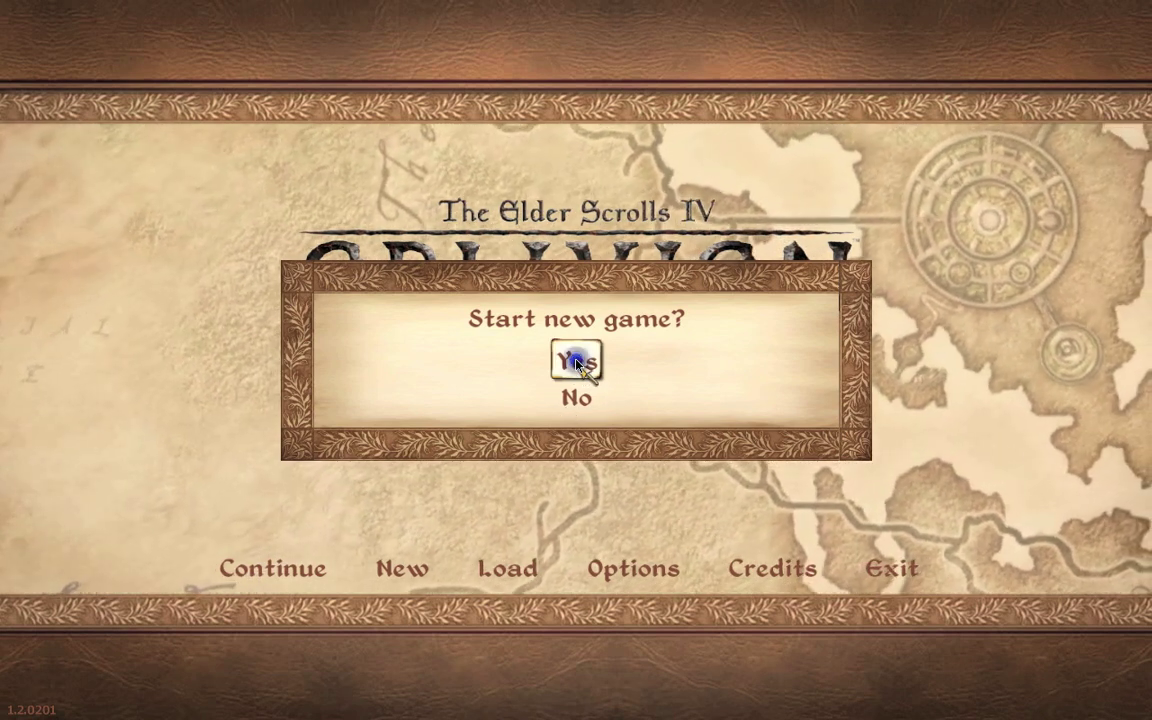
{"action": "left_click", "coordinate": [577, 361]}
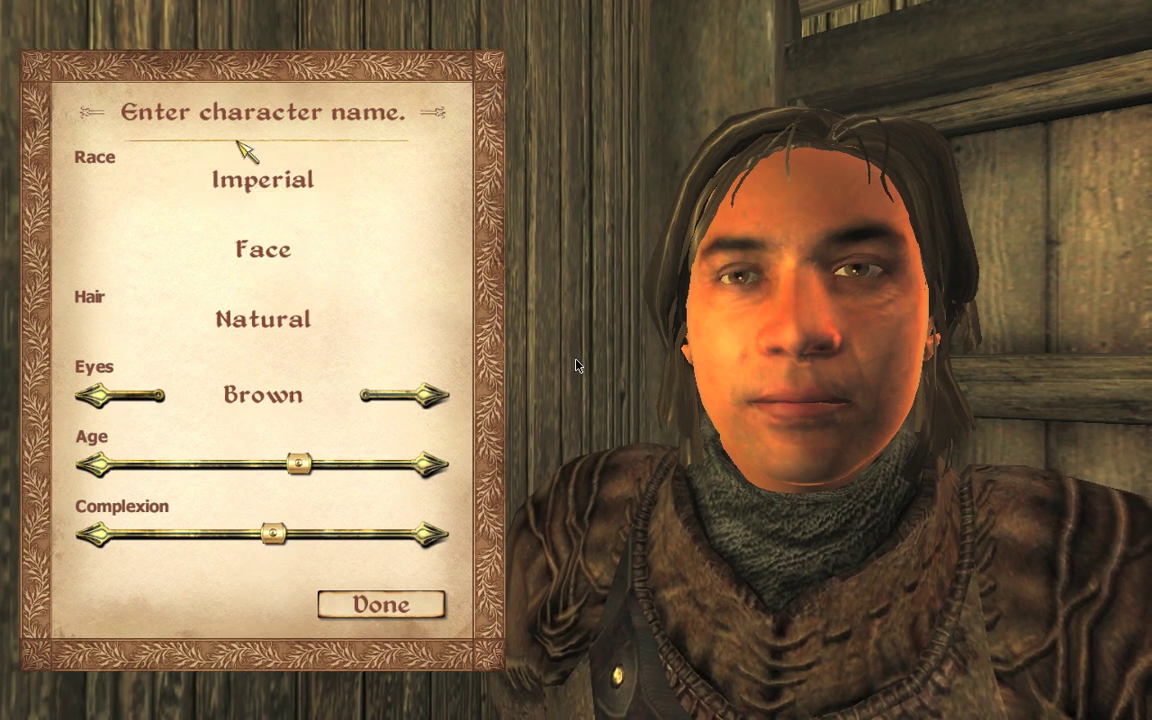
Name the character "t", finish character creation and confirm the Imperial race.
{"action": "left_click", "coordinate": [232, 114]}
{"action": "type", "text": "t"}
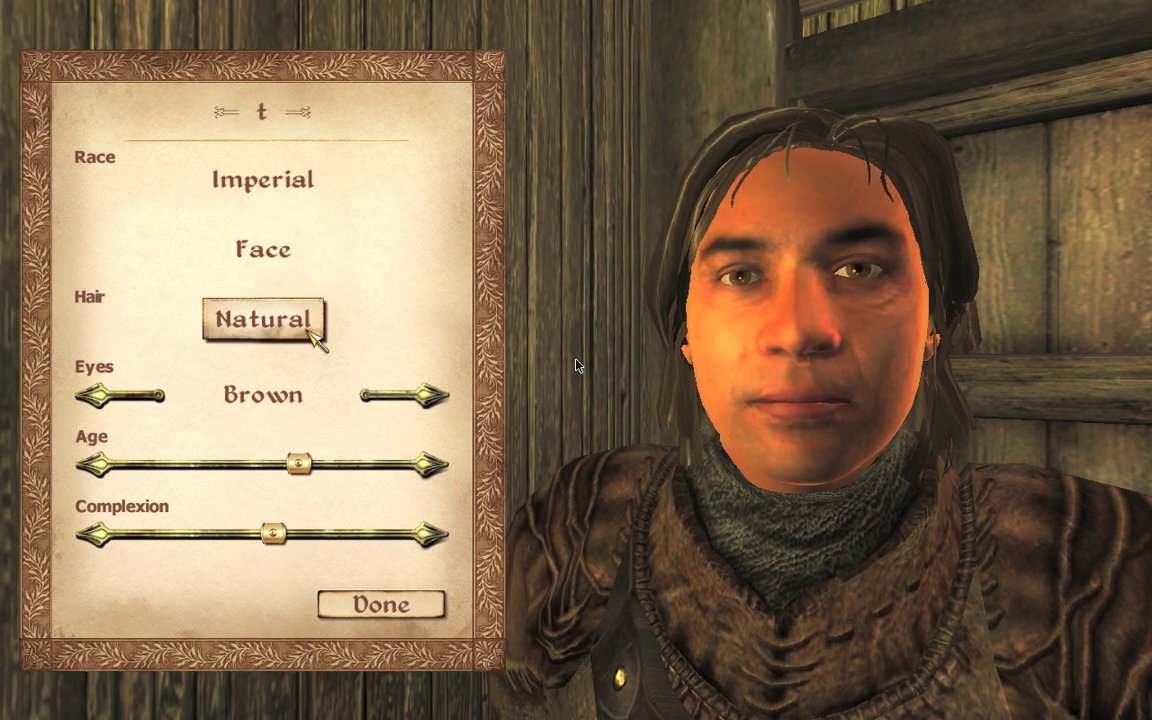
{"action": "left_click", "coordinate": [410, 618]}
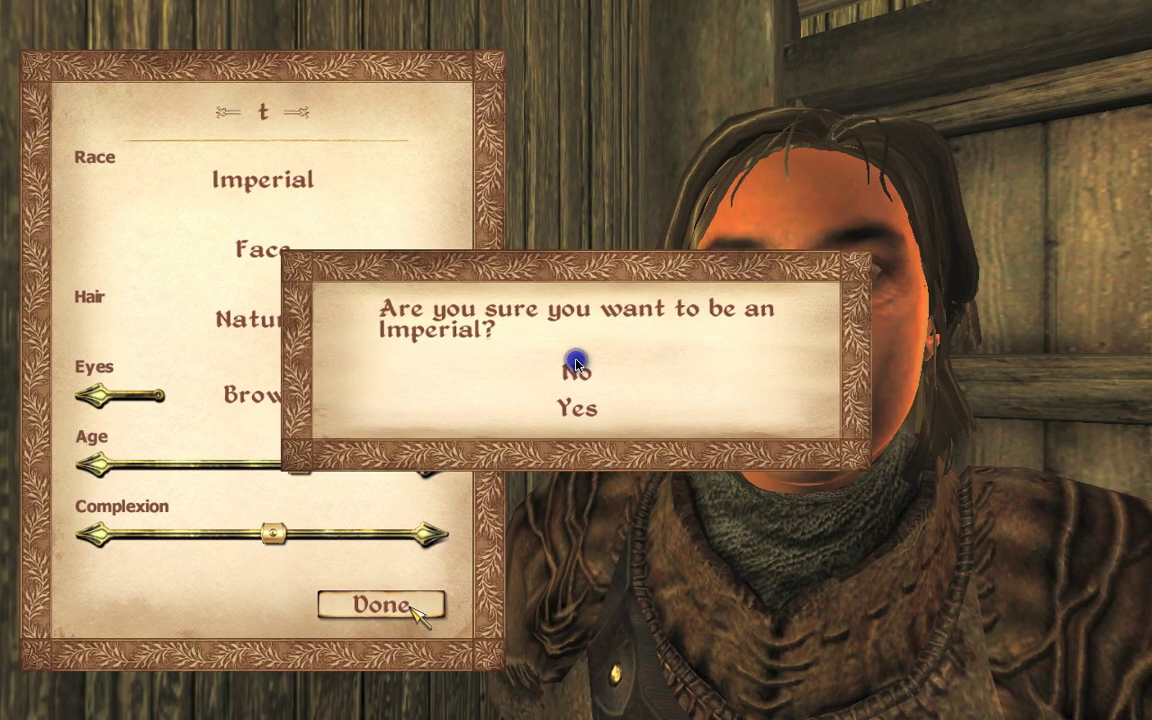
{"action": "left_click", "coordinate": [577, 418]}
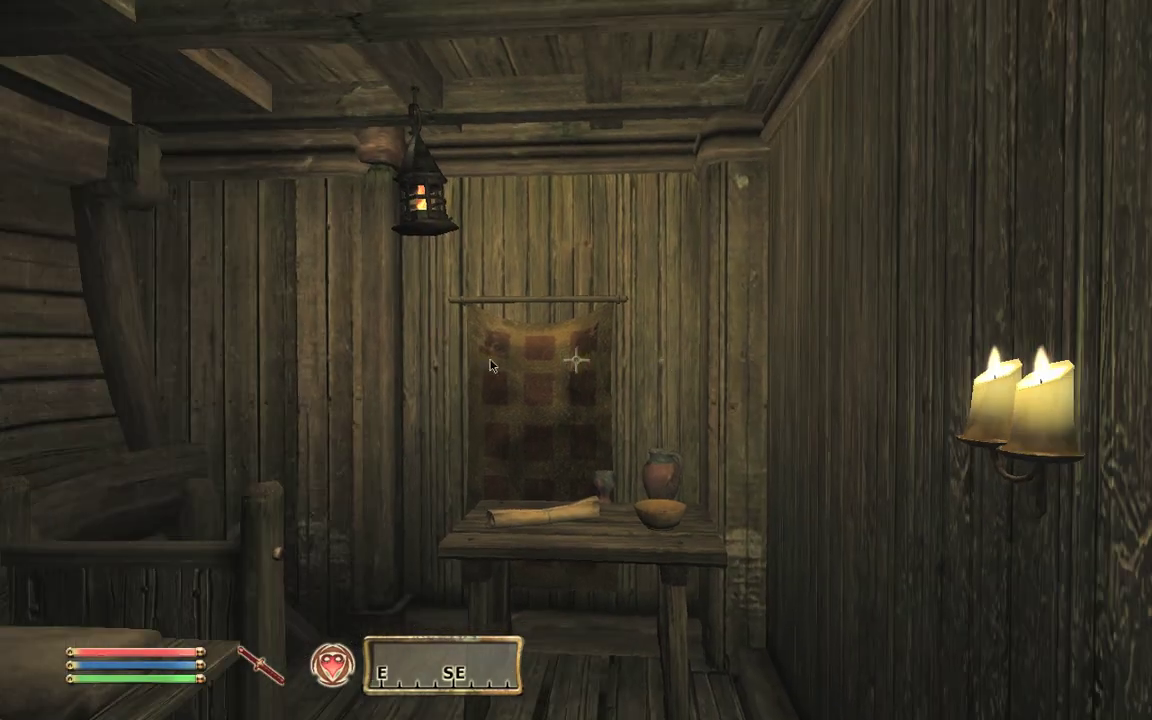
Look around the starting cabin and exit the game to the desktop without saving.
{"action": "mouse_move", "coordinate": [578, 363]}
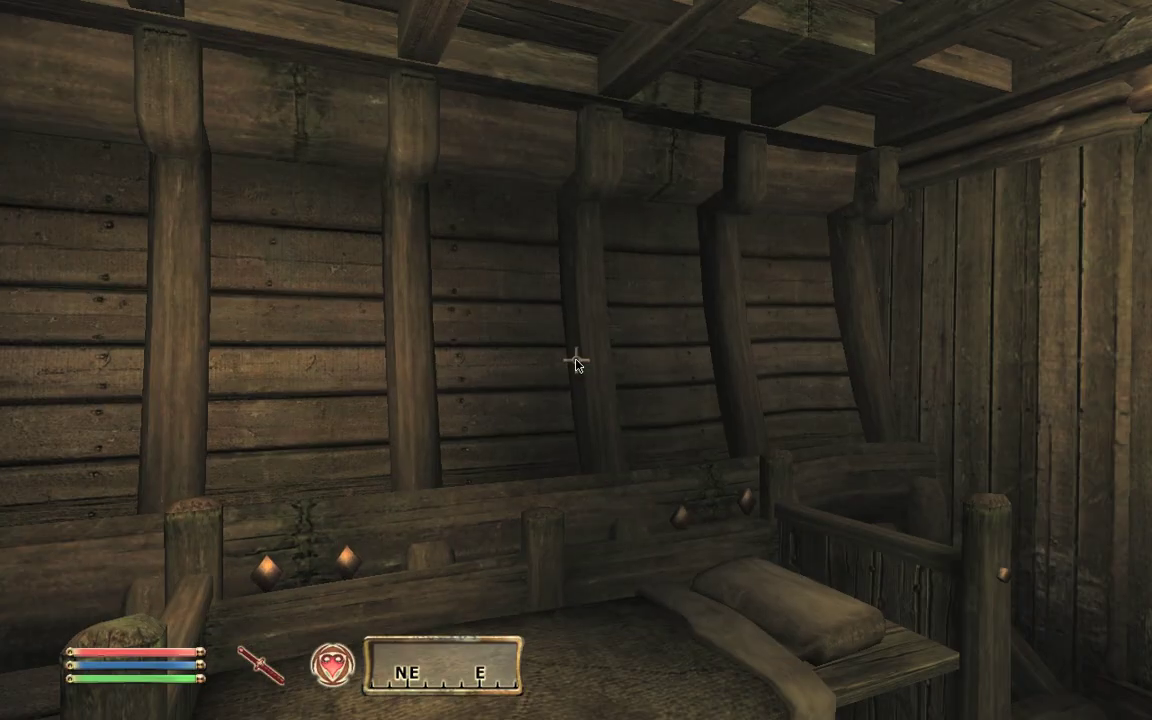
{"action": "key", "text": "Escape"}
{"action": "left_click", "coordinate": [578, 471]}
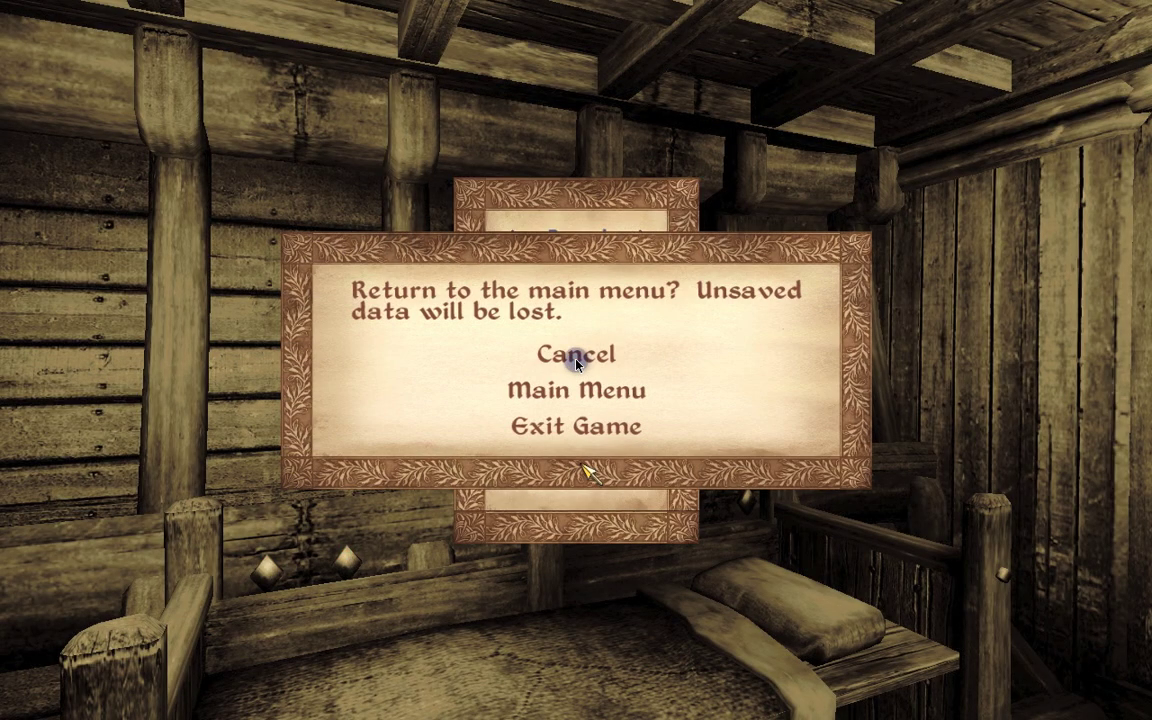
{"action": "left_click", "coordinate": [570, 430]}
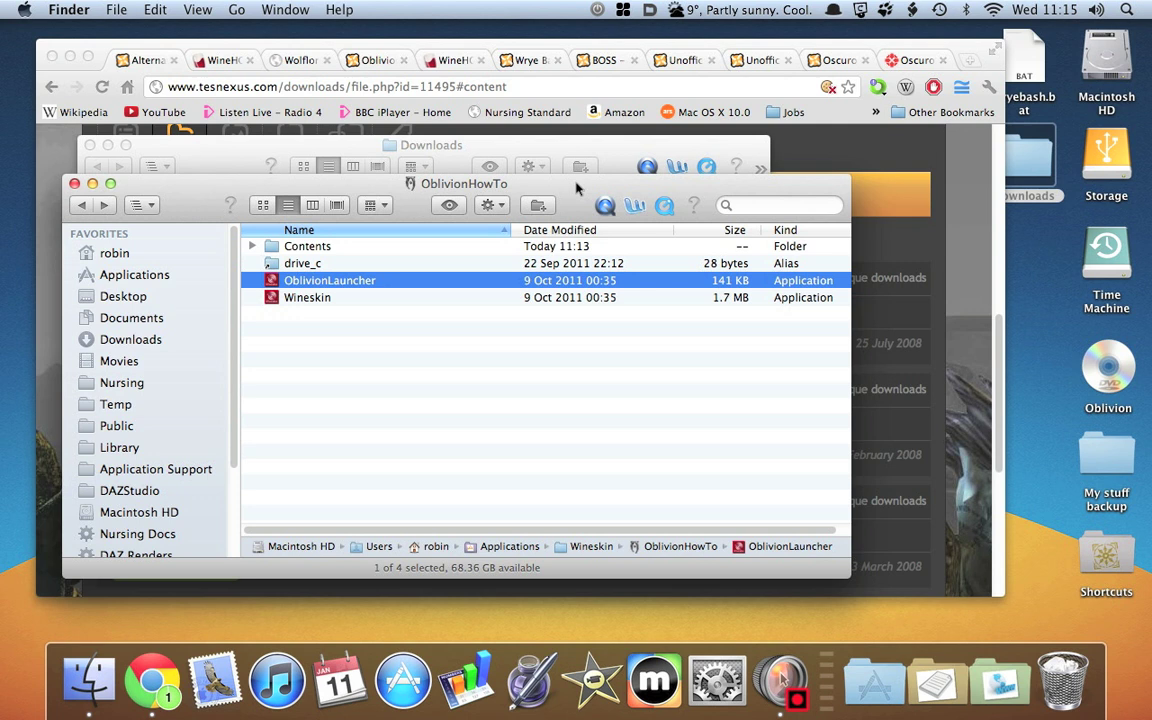
{"action": "key", "text": "alt"}
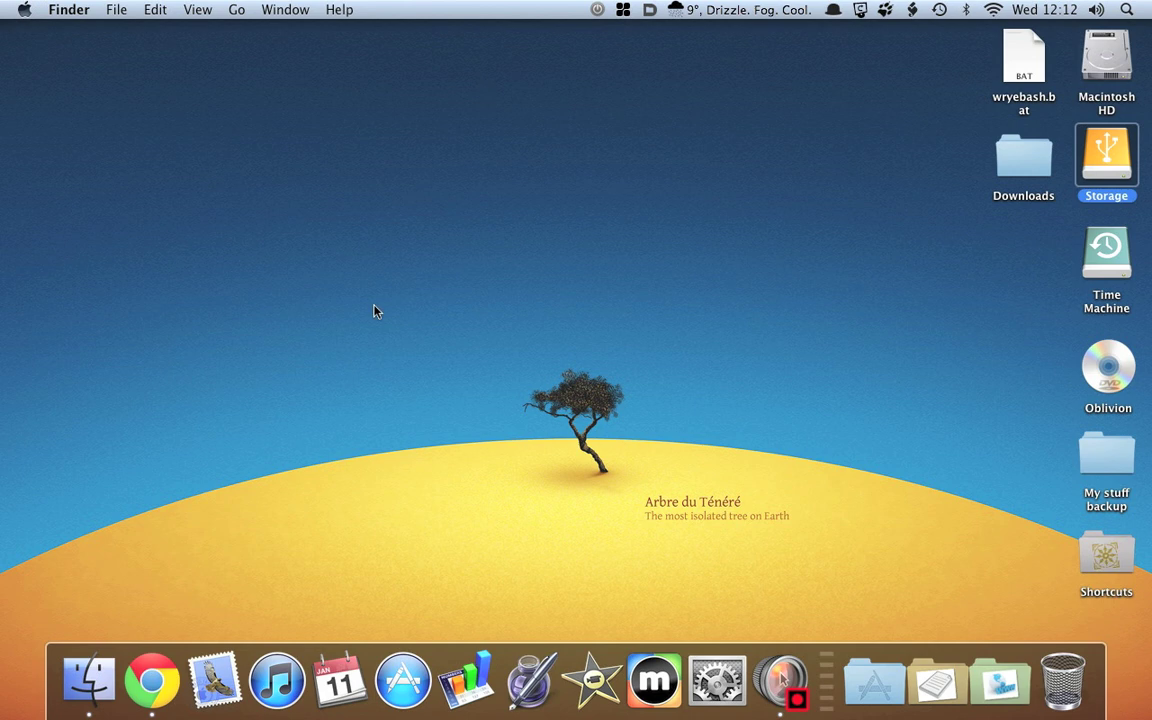
Switch to Chrome and examine what works and what does not for Oblivion Mod Manager 1.1.12 on its WineHQ page.
{"action": "left_click", "coordinate": [148, 668]}
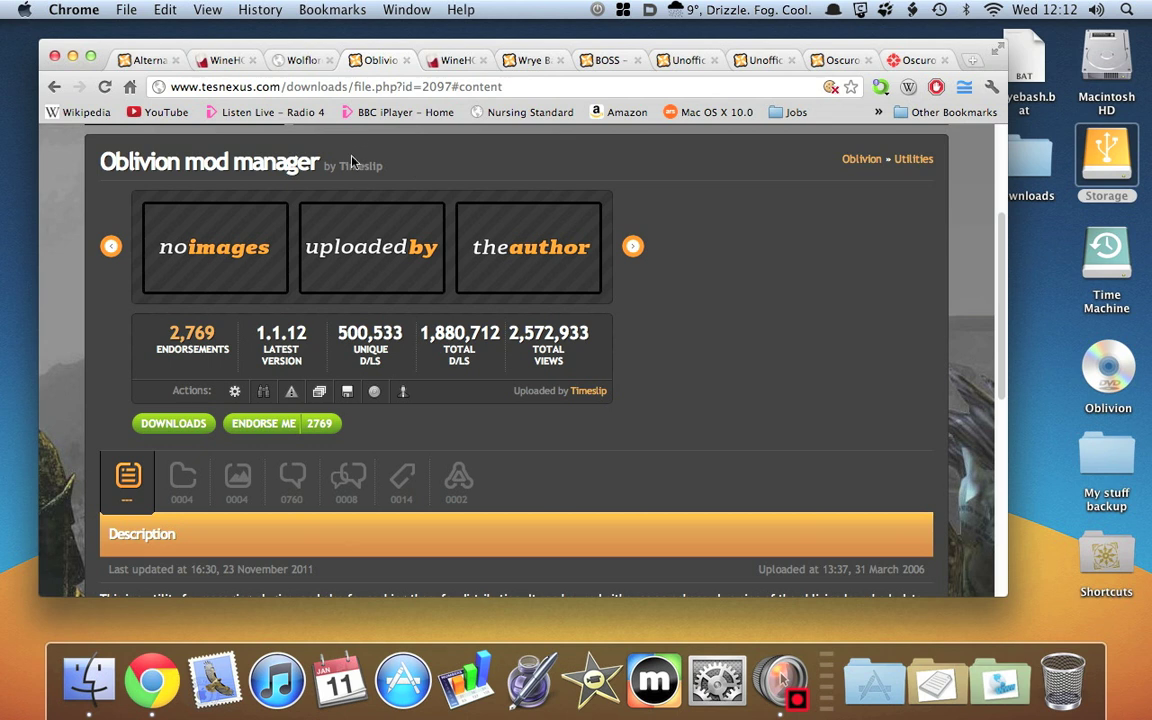
{"action": "left_click", "coordinate": [225, 63]}
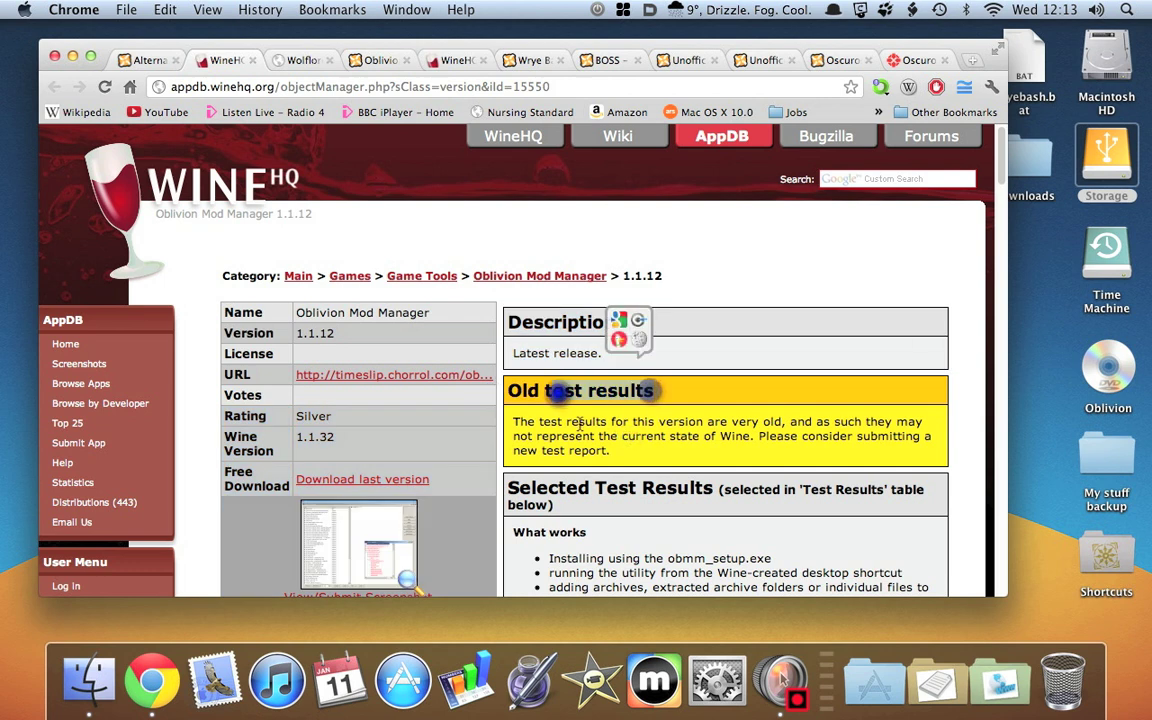
{"action": "scroll", "coordinate": [590, 440], "scroll_direction": "down", "scroll_amount": 5}
{"action": "scroll", "coordinate": [601, 434], "scroll_direction": "up", "scroll_amount": 5}
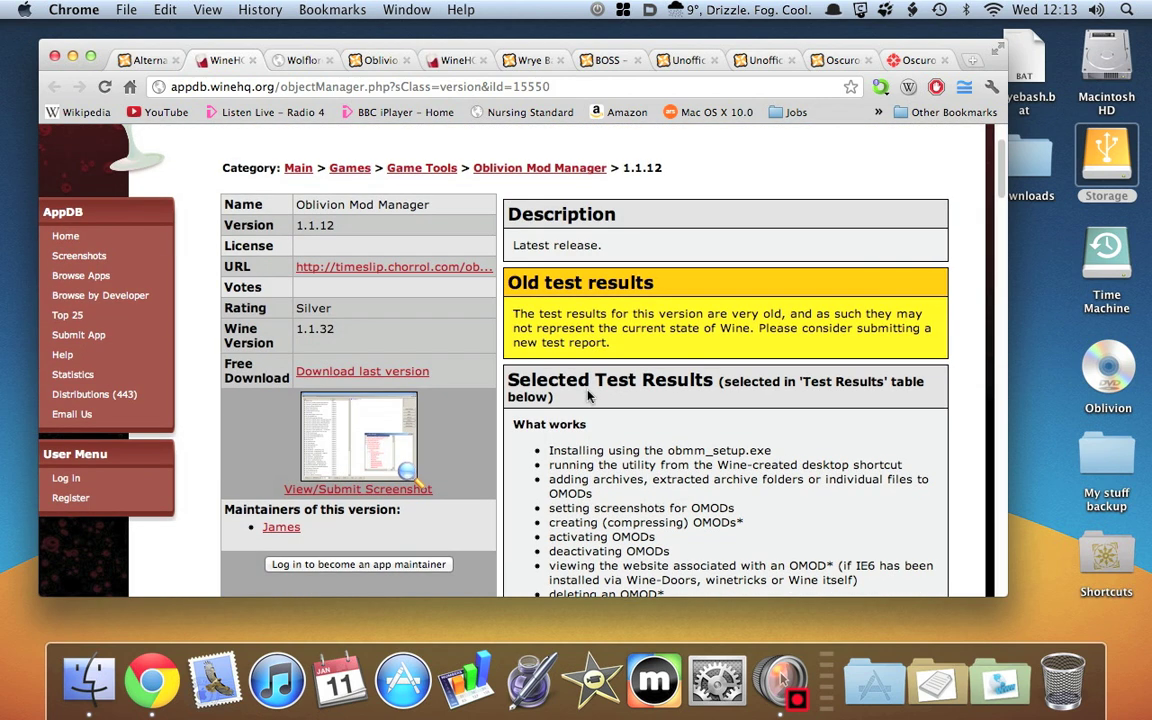
{"action": "scroll", "coordinate": [530, 355], "scroll_direction": "down", "scroll_amount": 5}
{"action": "scroll", "coordinate": [565, 328], "scroll_direction": "down", "scroll_amount": 10}
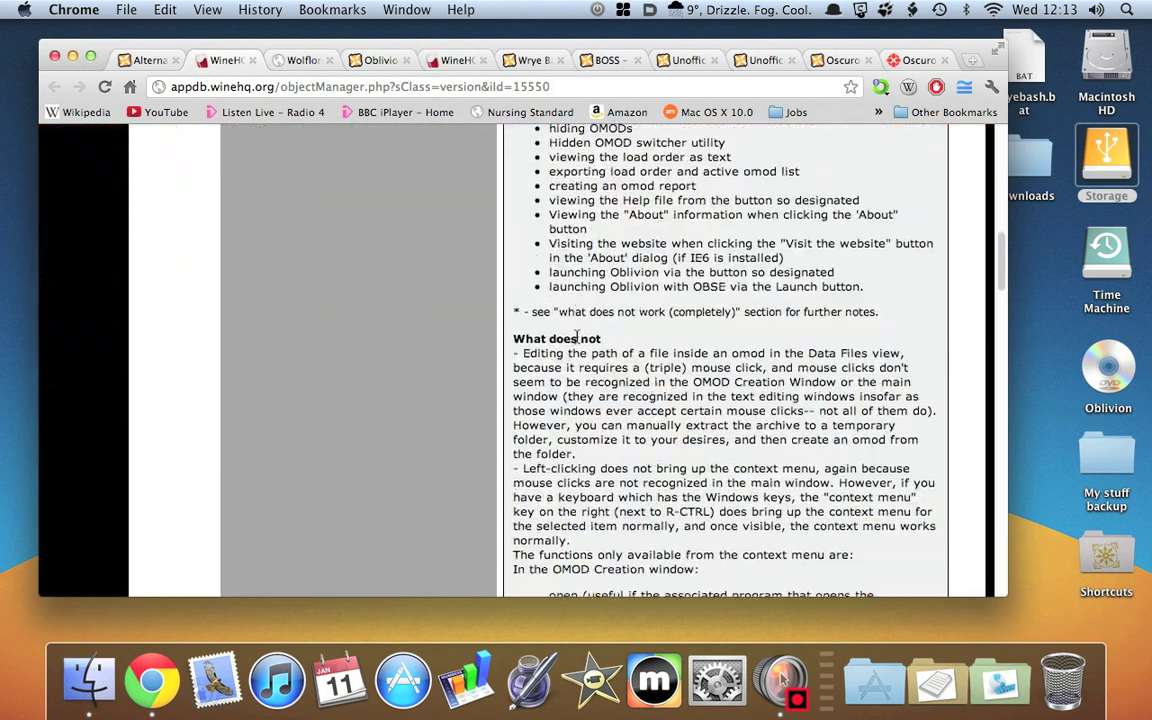
{"action": "left_click", "coordinate": [512, 323]}
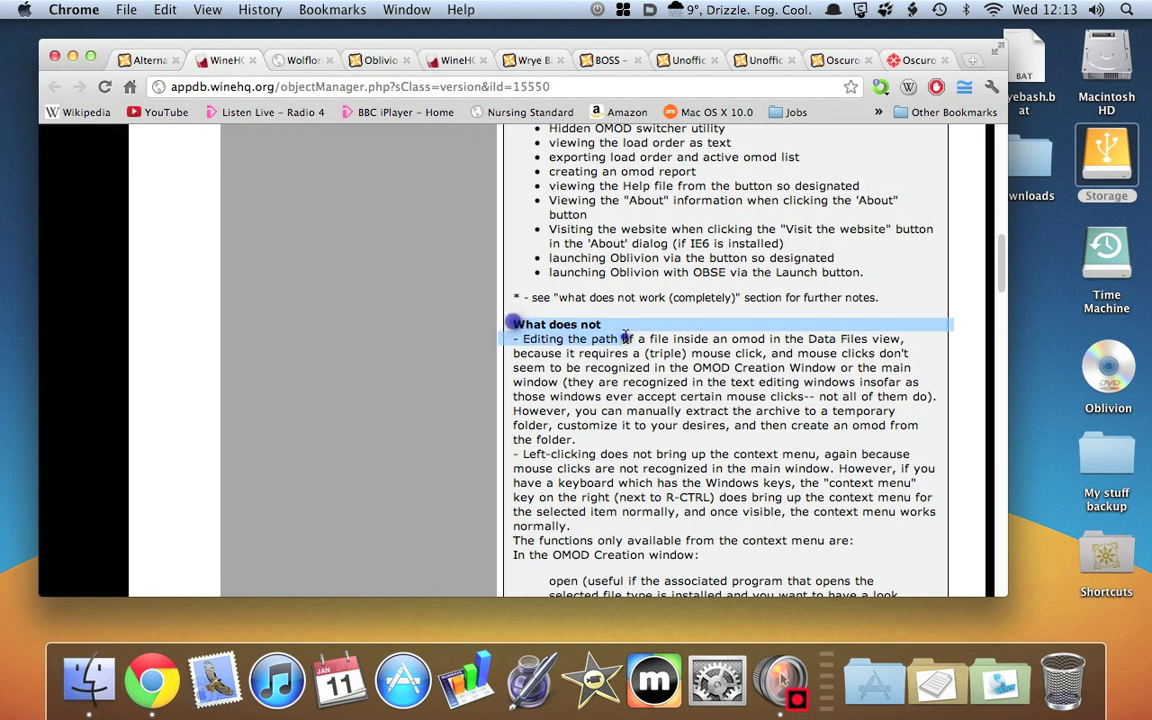
{"action": "scroll", "coordinate": [625, 345], "scroll_direction": "down", "scroll_amount": 8}
{"action": "scroll", "coordinate": [660, 380], "scroll_direction": "up", "scroll_amount": 20}
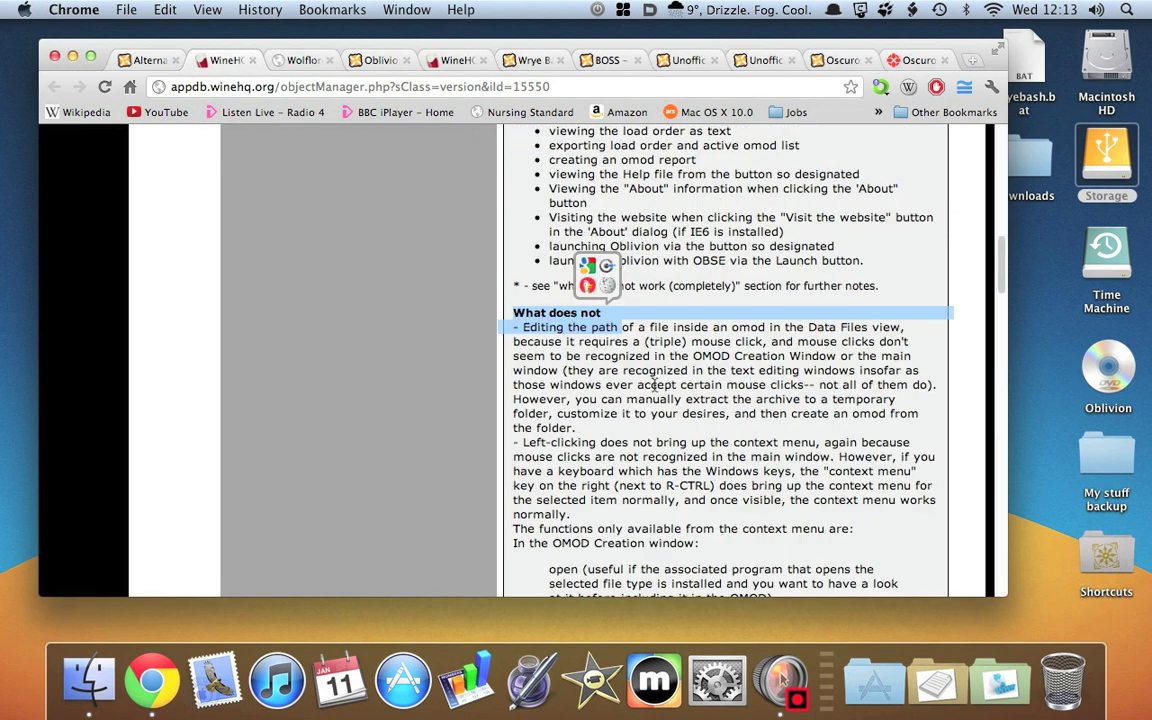
{"action": "scroll", "coordinate": [657, 393], "scroll_direction": "down", "scroll_amount": 3}
{"action": "scroll", "coordinate": [657, 393], "scroll_direction": "down", "scroll_amount": 1}
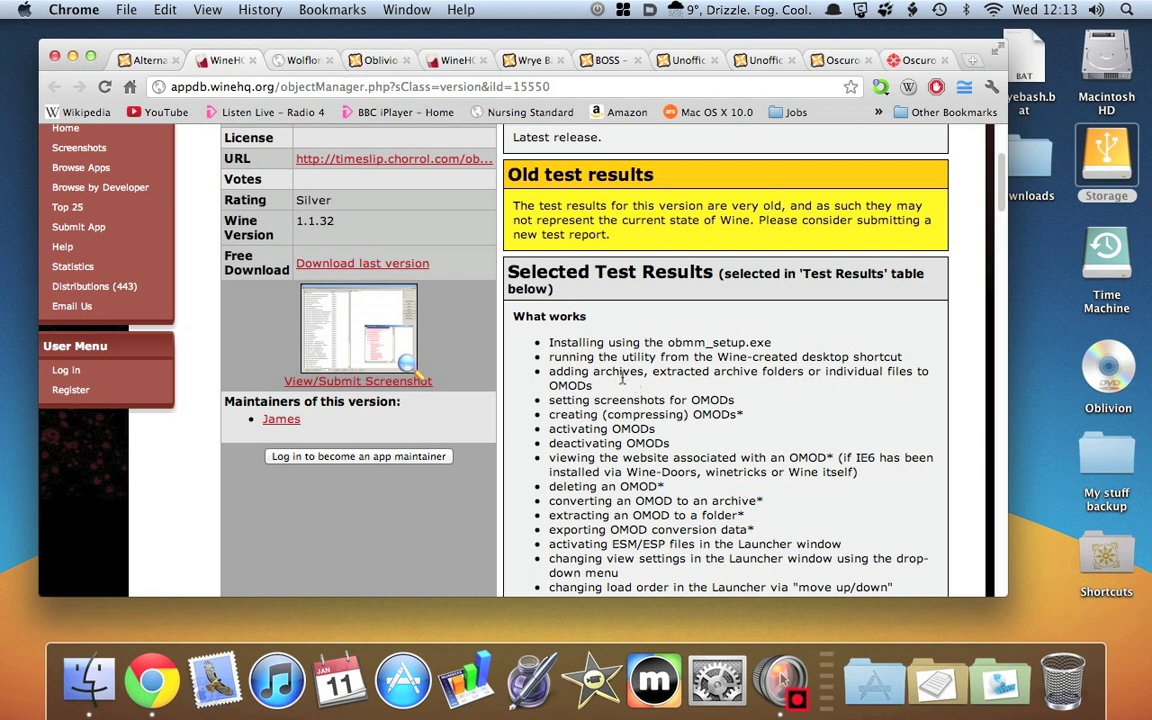
Read the Wolflore "Oblivion on Linux" tutorial from its start to the list of required winetricks components.
{"action": "left_click", "coordinate": [304, 61]}
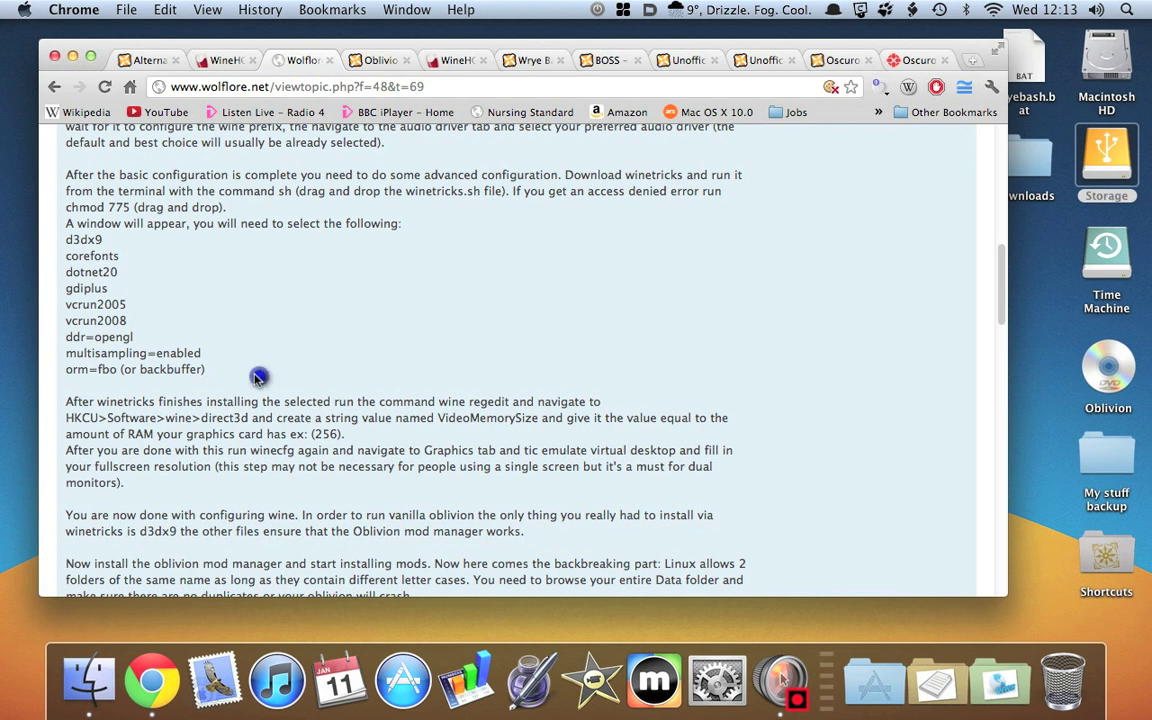
{"action": "scroll", "coordinate": [817, 320], "scroll_direction": "up", "scroll_amount": 10}
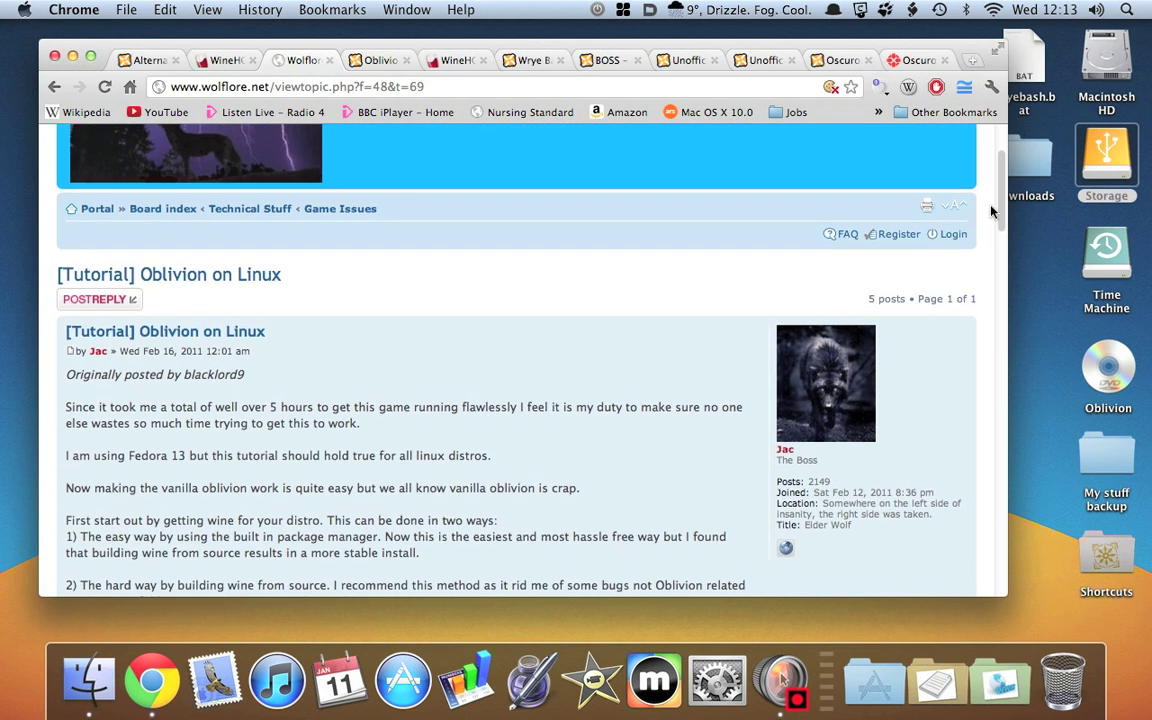
{"action": "scroll", "coordinate": [983, 200], "scroll_direction": "up", "scroll_amount": 4}
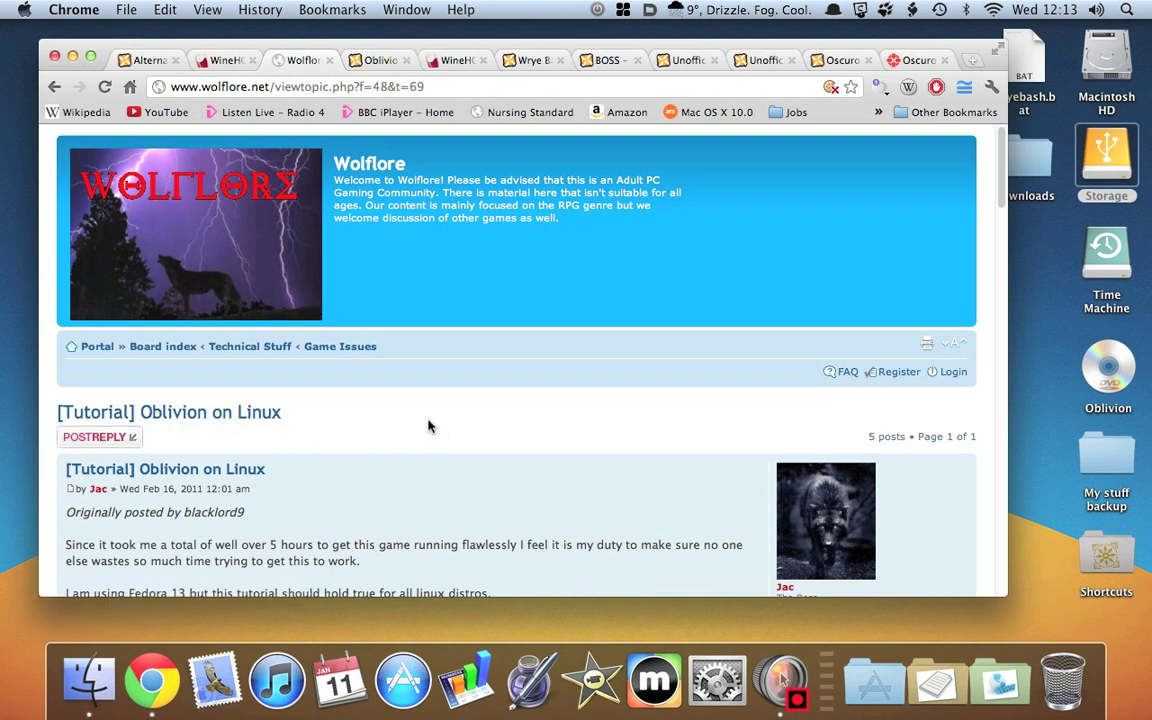
{"action": "scroll", "coordinate": [430, 425], "scroll_direction": "down", "scroll_amount": 6}
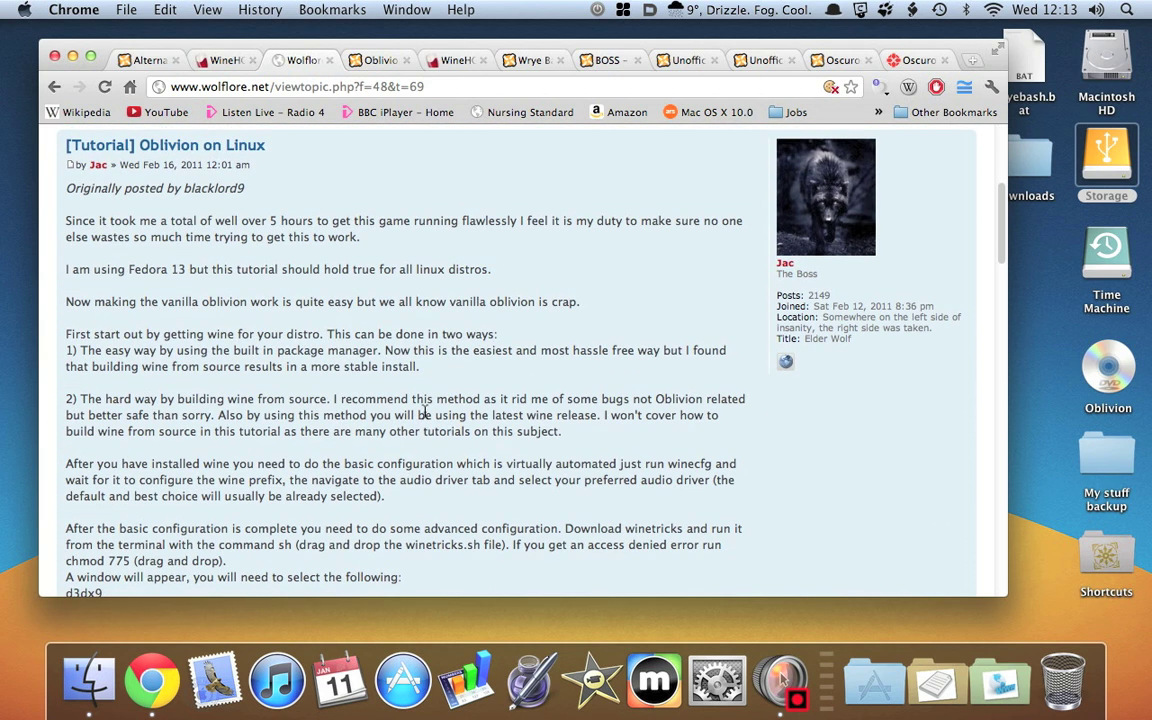
{"action": "scroll", "coordinate": [425, 412], "scroll_direction": "down", "scroll_amount": 8}
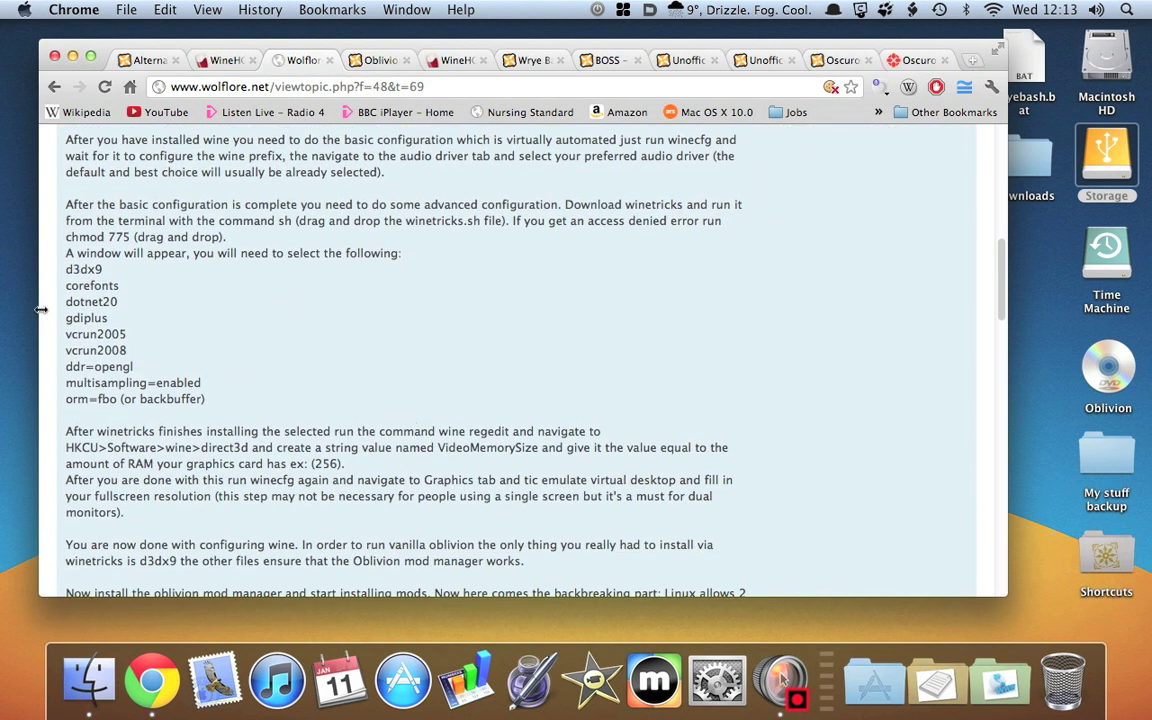
Go through the tutorial's winetricks list item by item, from d3dx9 and corefonts to the opengl, multisampling and orm settings.
{"action": "triple_click", "coordinate": [88, 269]}
{"action": "double_click", "coordinate": [88, 269]}
{"action": "left_click", "coordinate": [128, 280]}
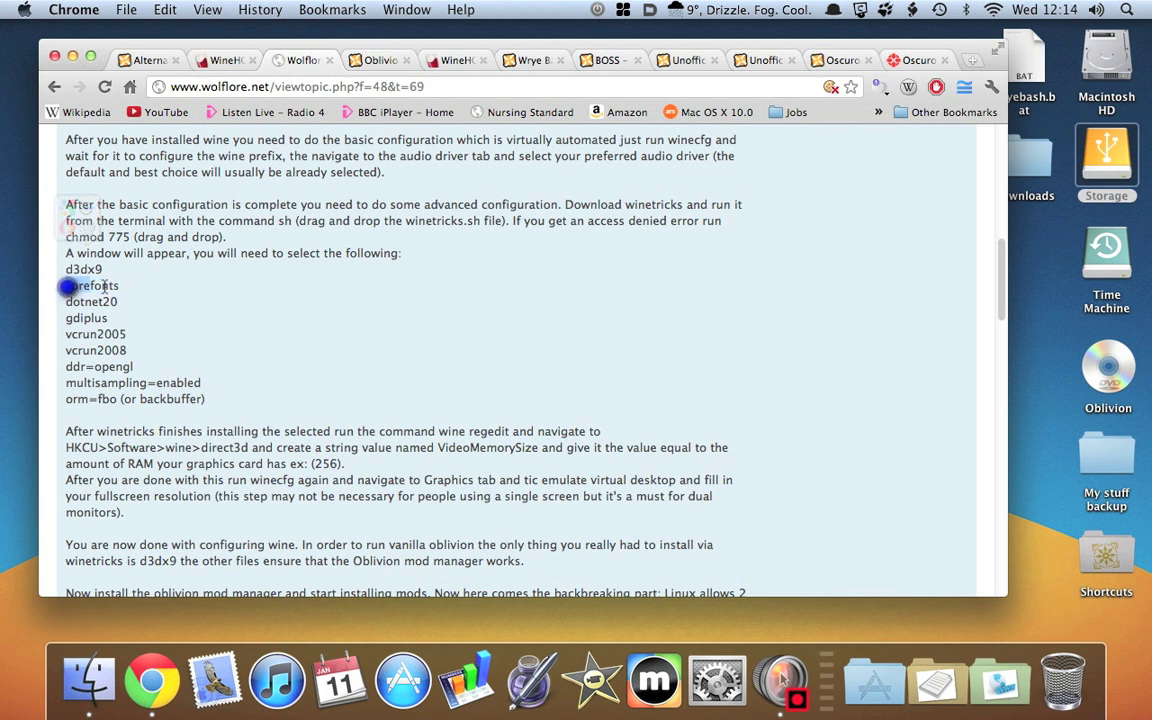
{"action": "left_click_drag", "start_coordinate": [66, 287], "coordinate": [113, 287]}
{"action": "left_click", "coordinate": [70, 302]}
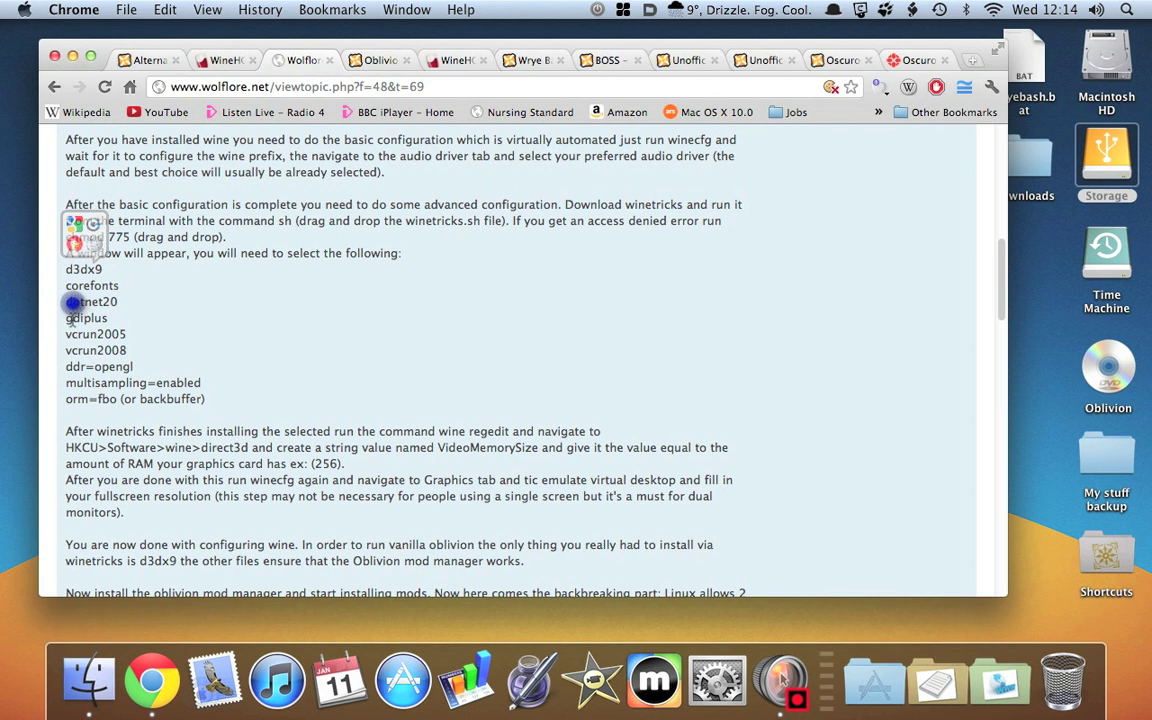
{"action": "left_click", "coordinate": [70, 318]}
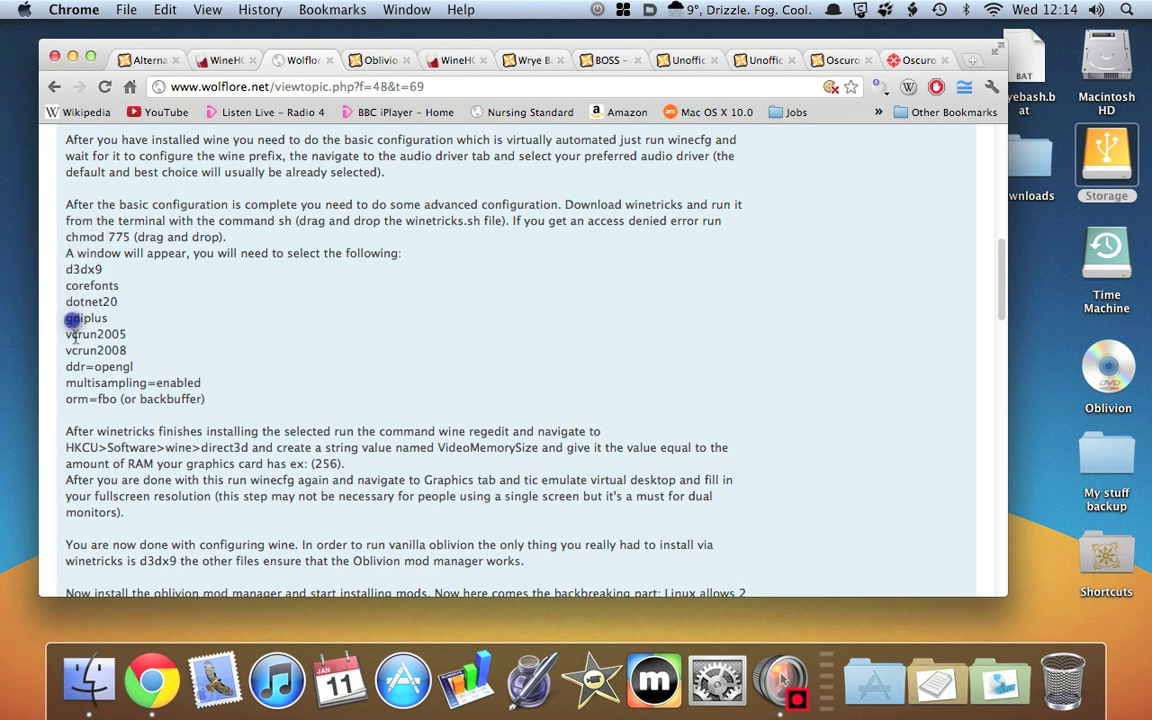
{"action": "left_click", "coordinate": [72, 338]}
{"action": "left_click", "coordinate": [73, 352]}
{"action": "left_click", "coordinate": [73, 368]}
{"action": "left_click_drag", "start_coordinate": [205, 398], "coordinate": [68, 369]}
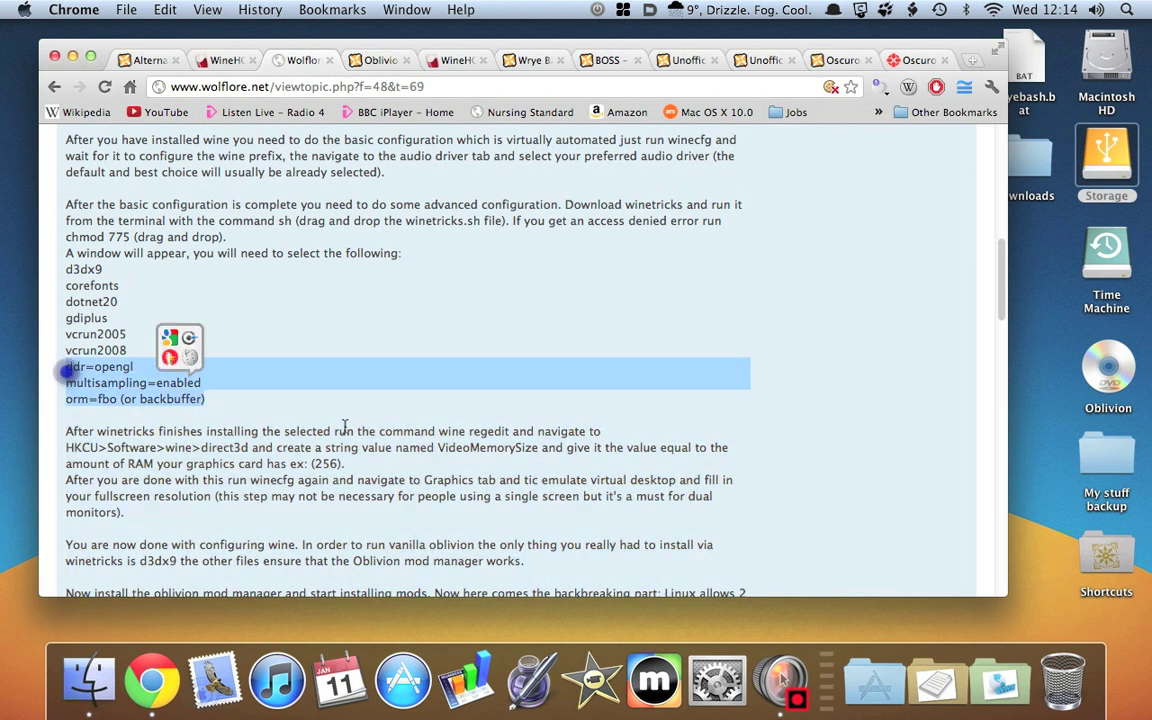
{"action": "left_click", "coordinate": [256, 413]}
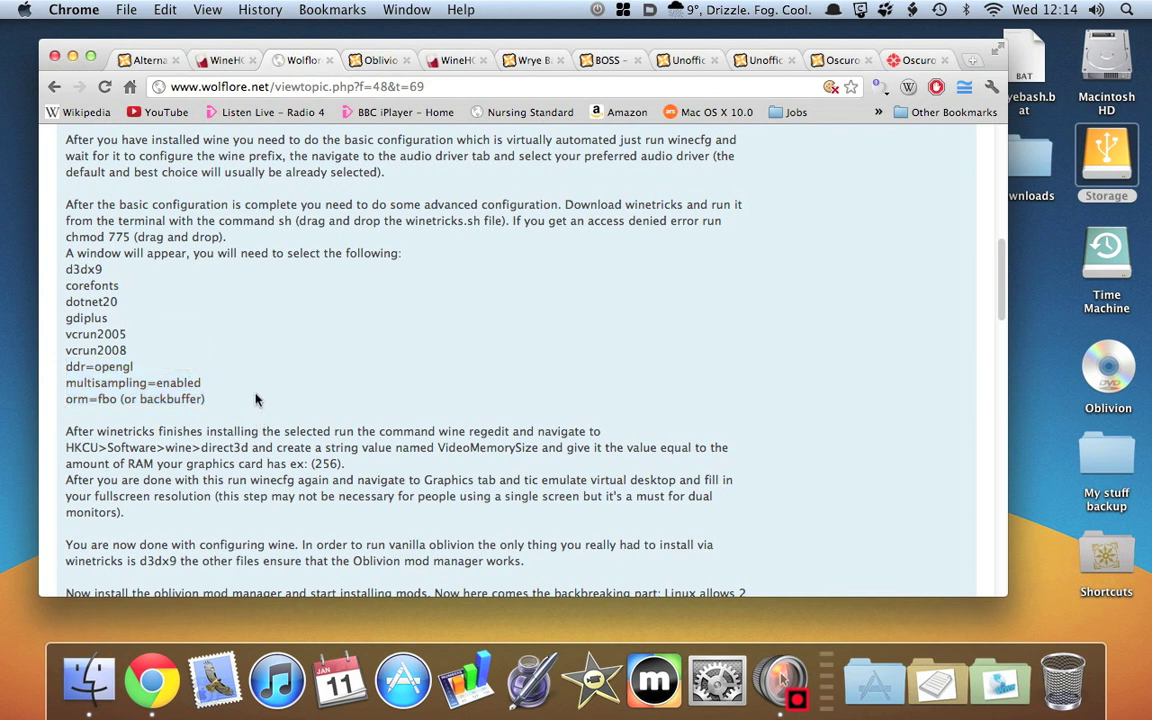
Switch to Finder, show the package contents of OblivionHowTo and run Wineskin from there.
{"action": "left_click", "coordinate": [89, 680]}
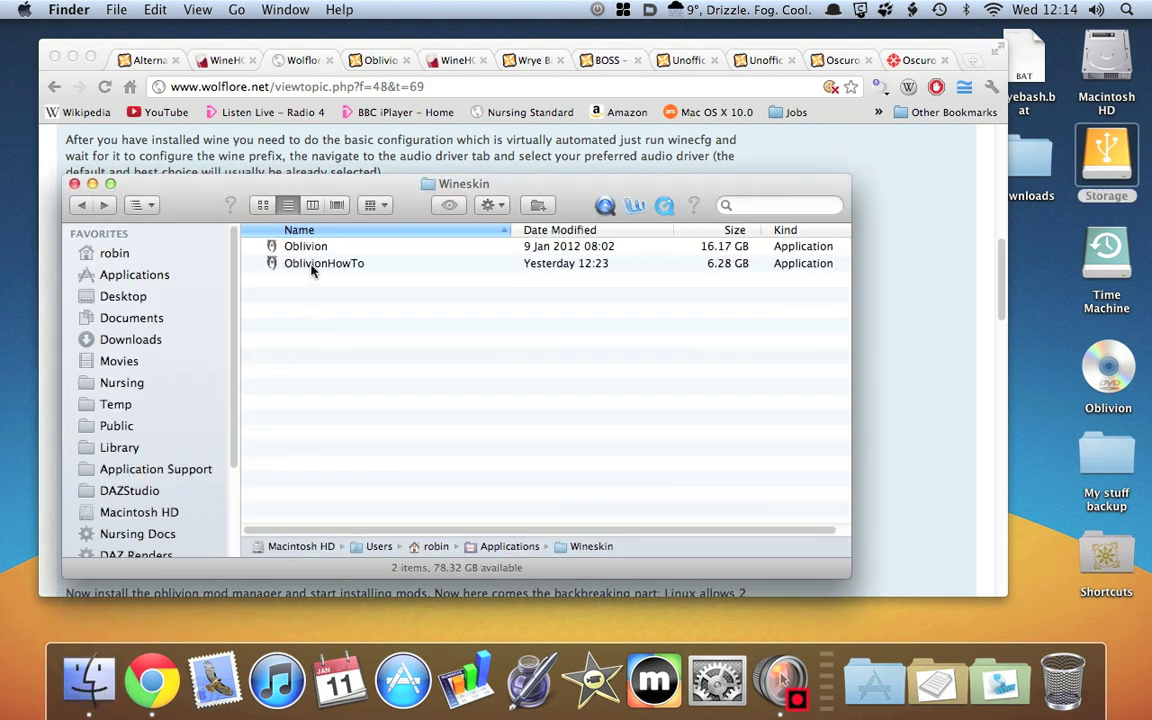
{"action": "left_click", "coordinate": [311, 264]}
{"action": "right_click", "coordinate": [311, 268]}
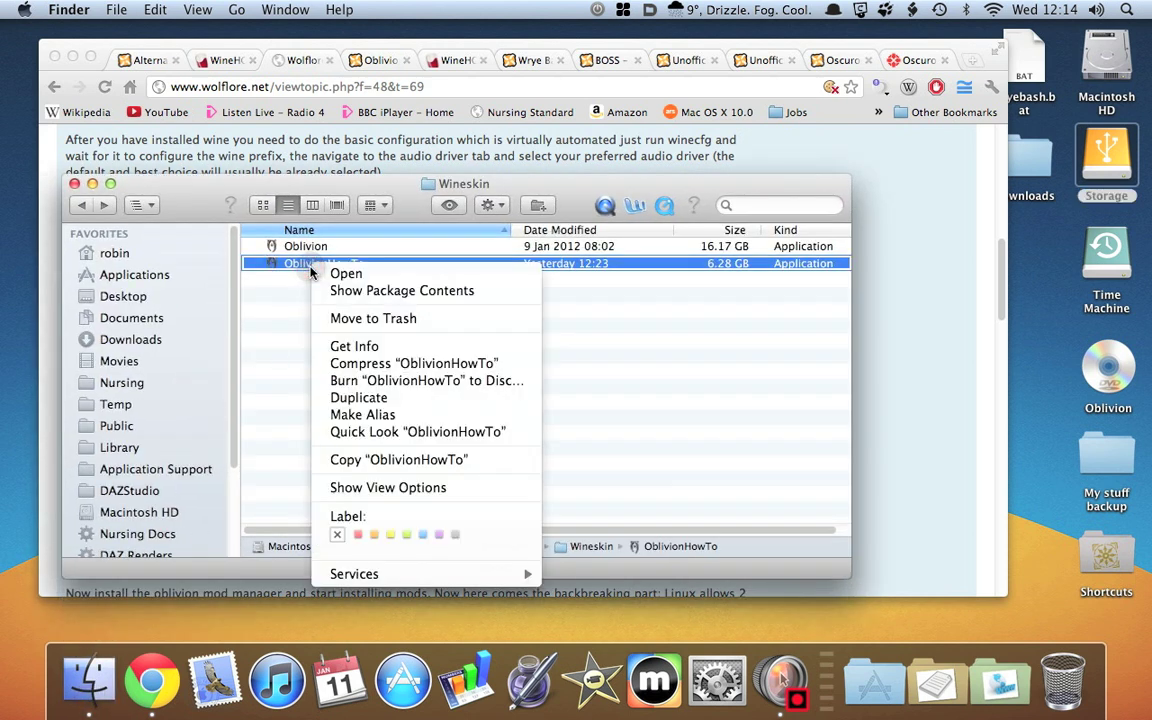
{"action": "left_click", "coordinate": [343, 288]}
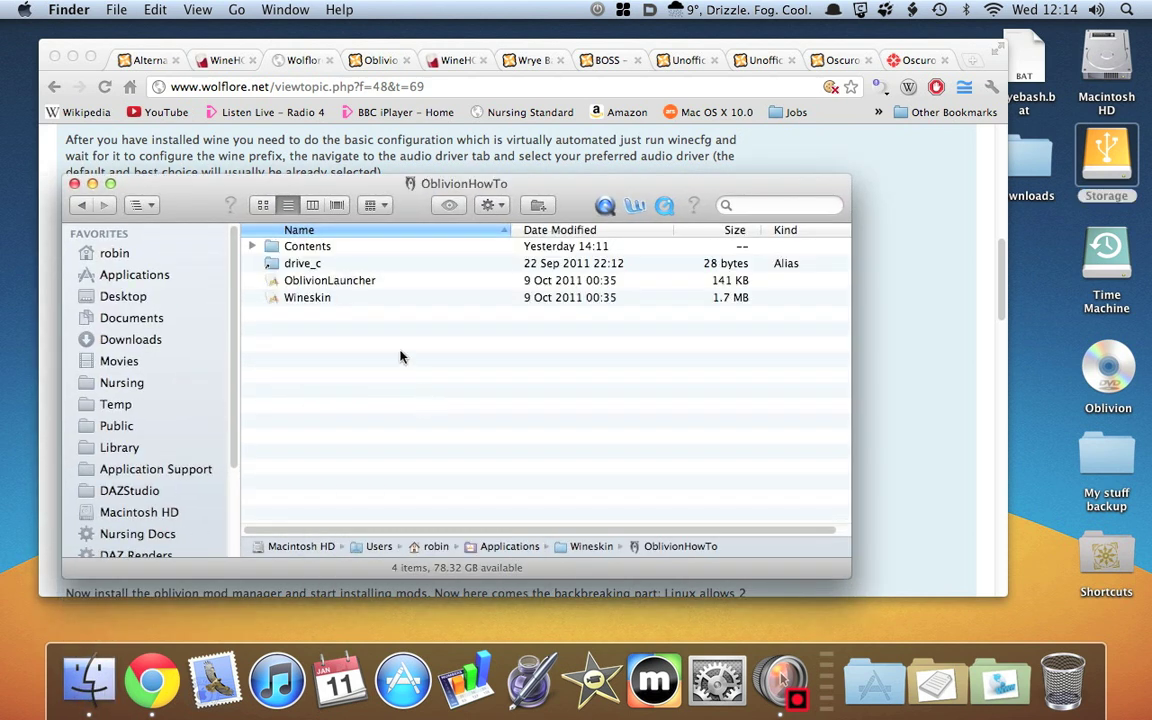
{"action": "left_click_drag", "start_coordinate": [250, 184], "coordinate": [293, 192]}
{"action": "double_click", "coordinate": [314, 305]}
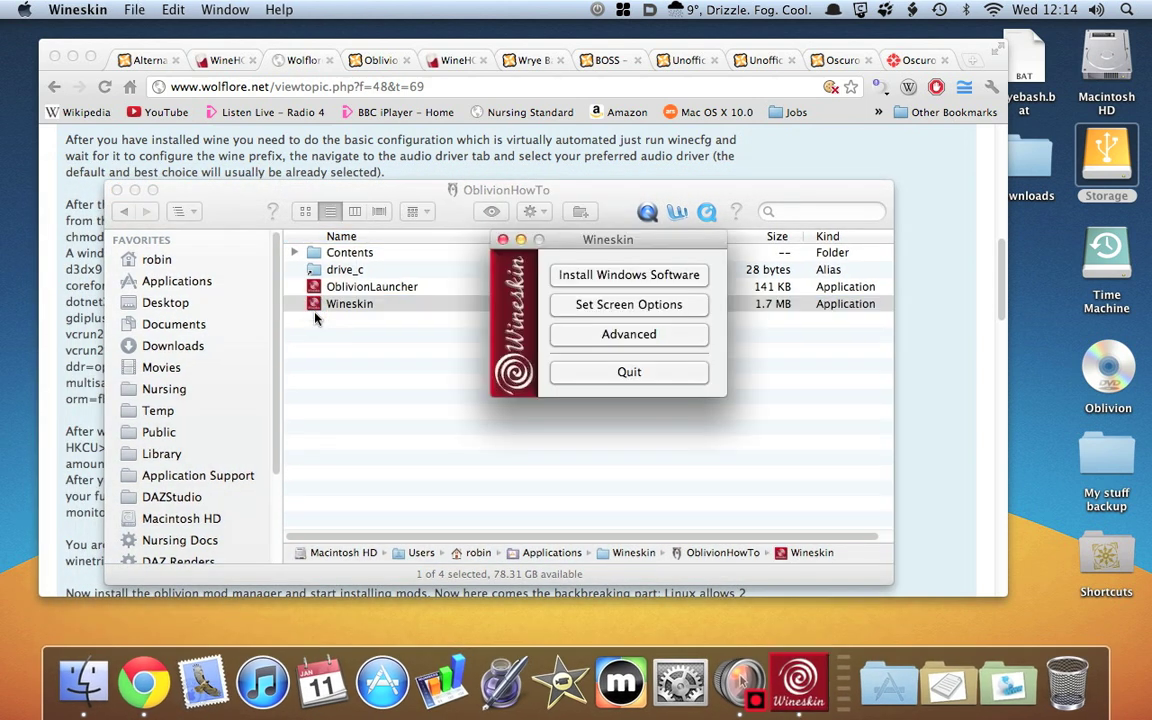
Open Winetricks from Wineskin's advanced tools.
{"action": "left_click", "coordinate": [640, 335]}
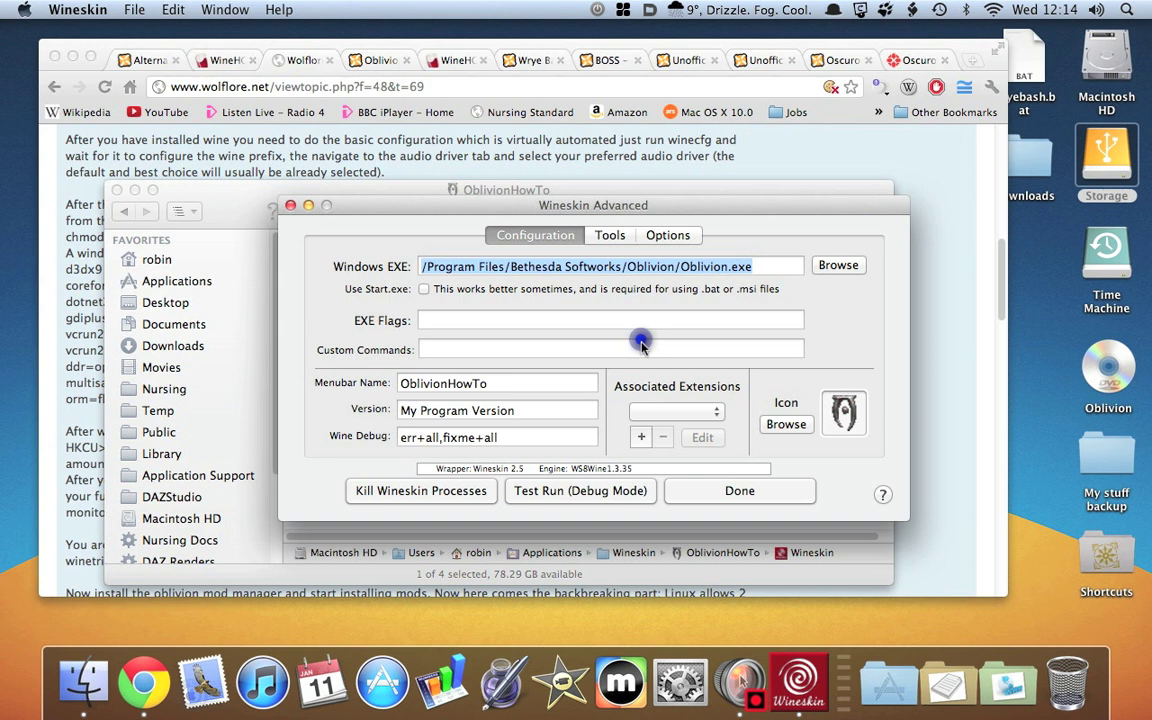
{"action": "left_click", "coordinate": [618, 238]}
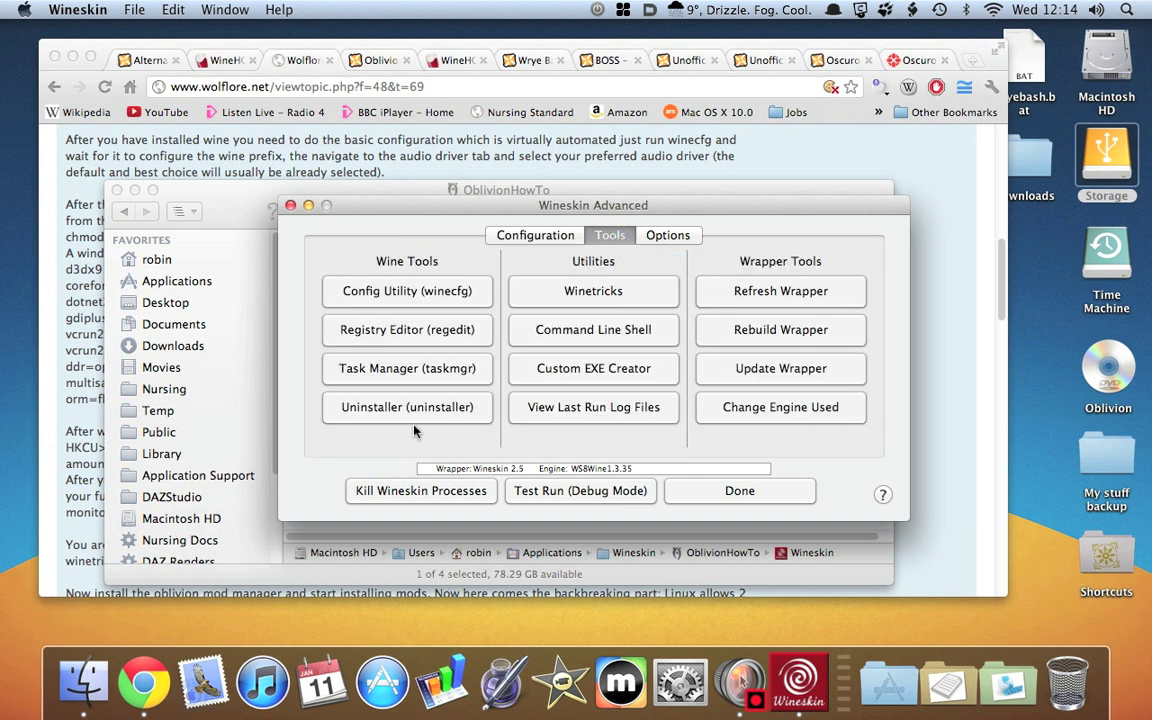
{"action": "left_click", "coordinate": [576, 292]}
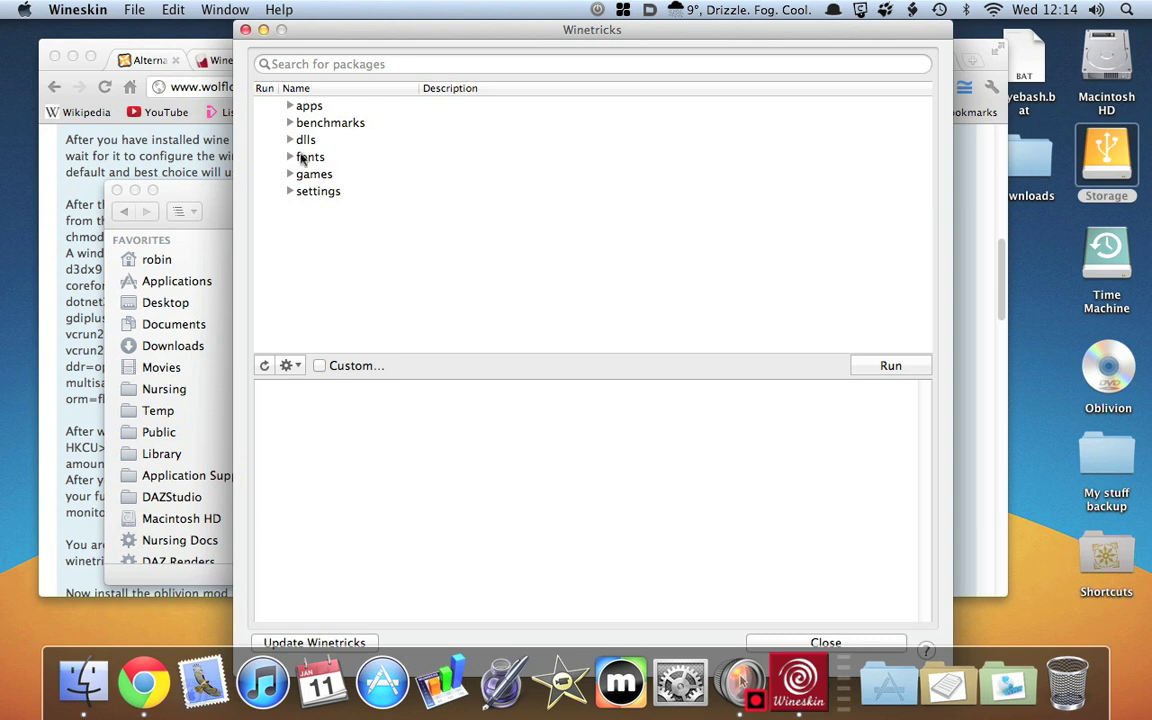
Check the tutorial's component list, then install the corefonts package with Winetricks.
{"action": "left_click", "coordinate": [60, 302]}
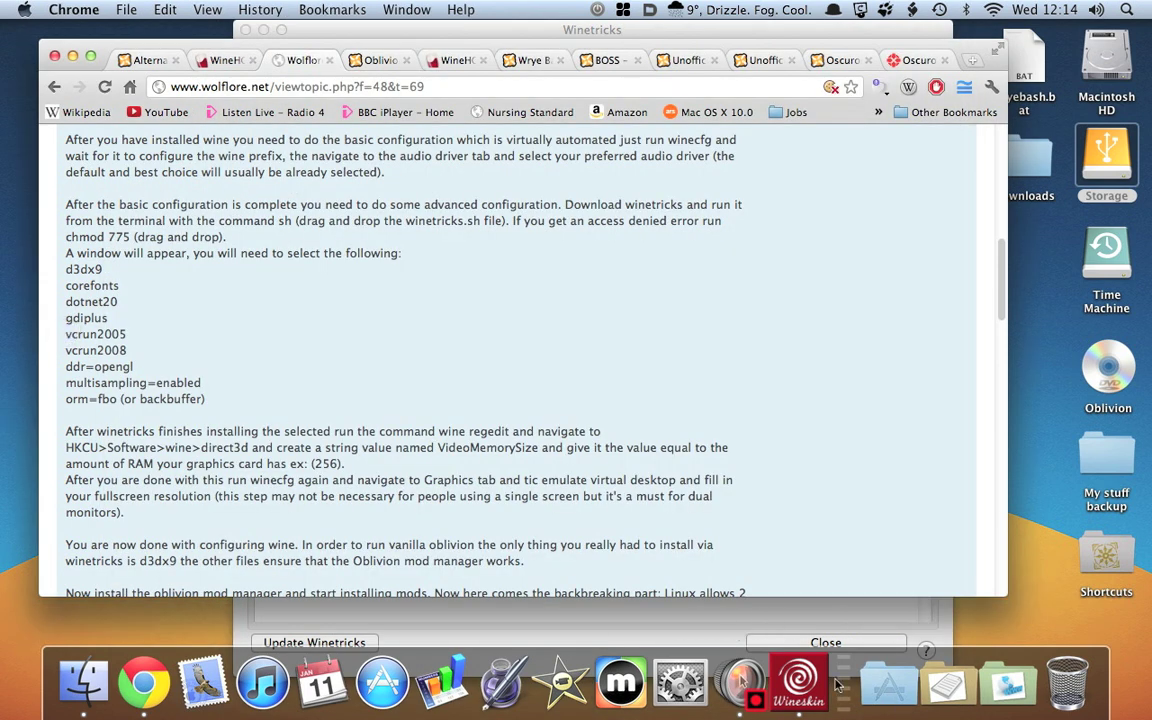
{"action": "left_click", "coordinate": [799, 683]}
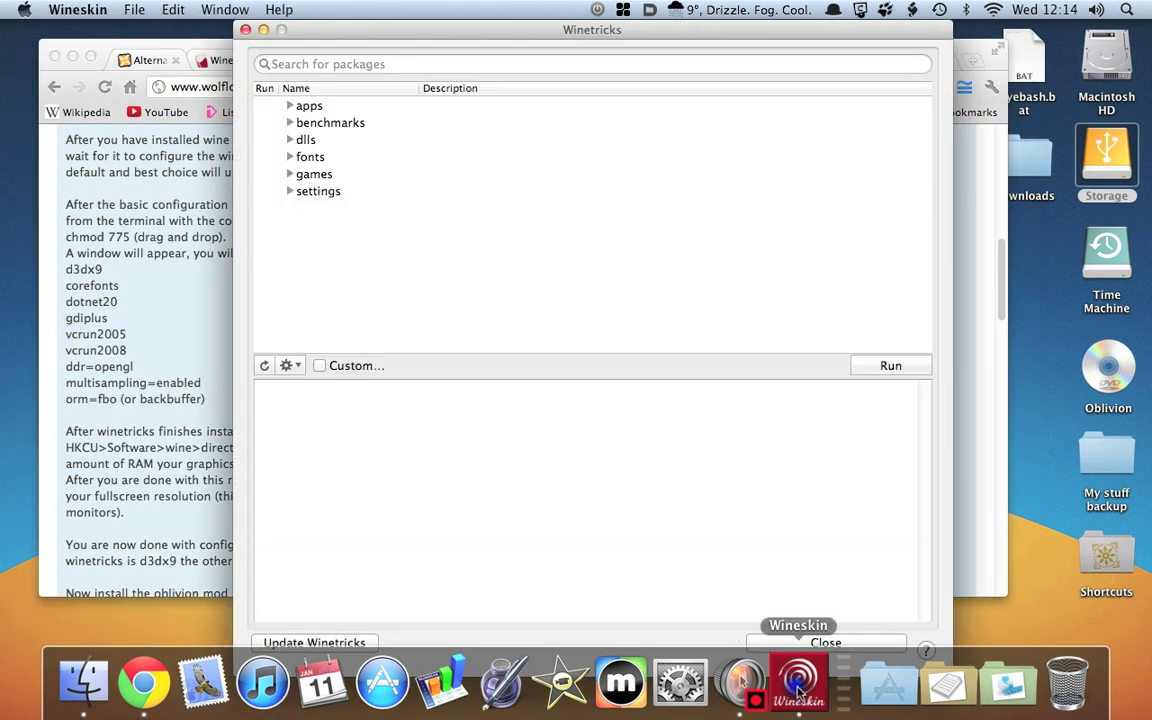
{"action": "left_click", "coordinate": [310, 160]}
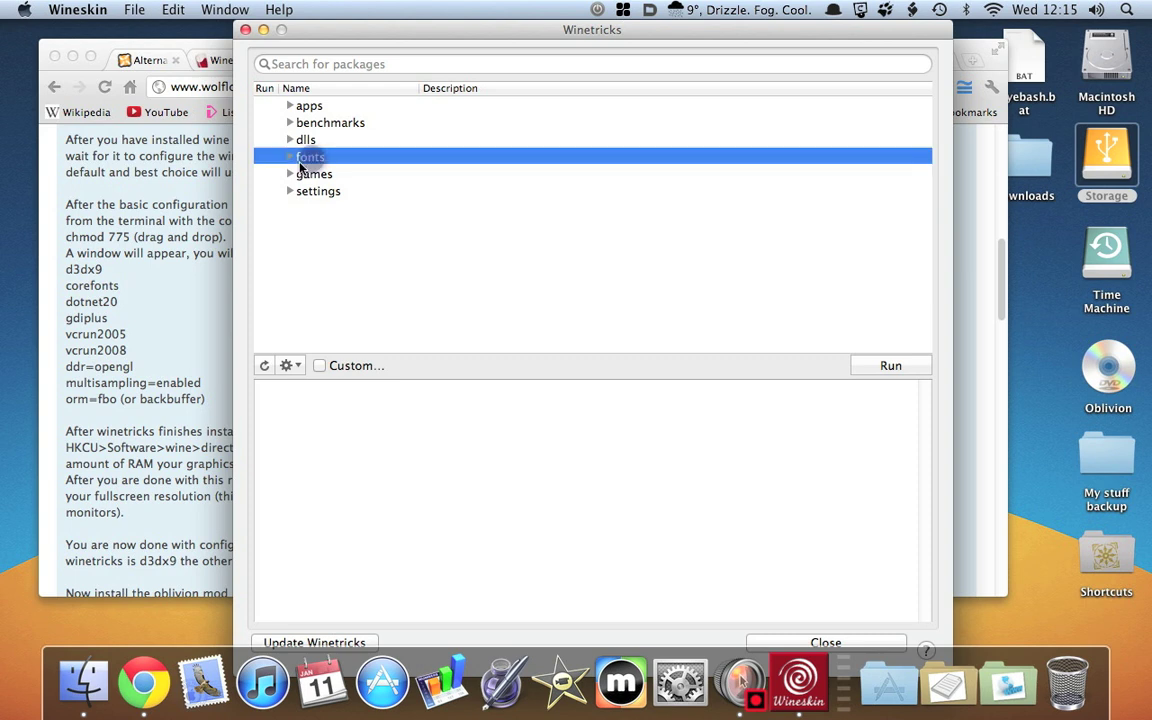
{"action": "left_click", "coordinate": [290, 158]}
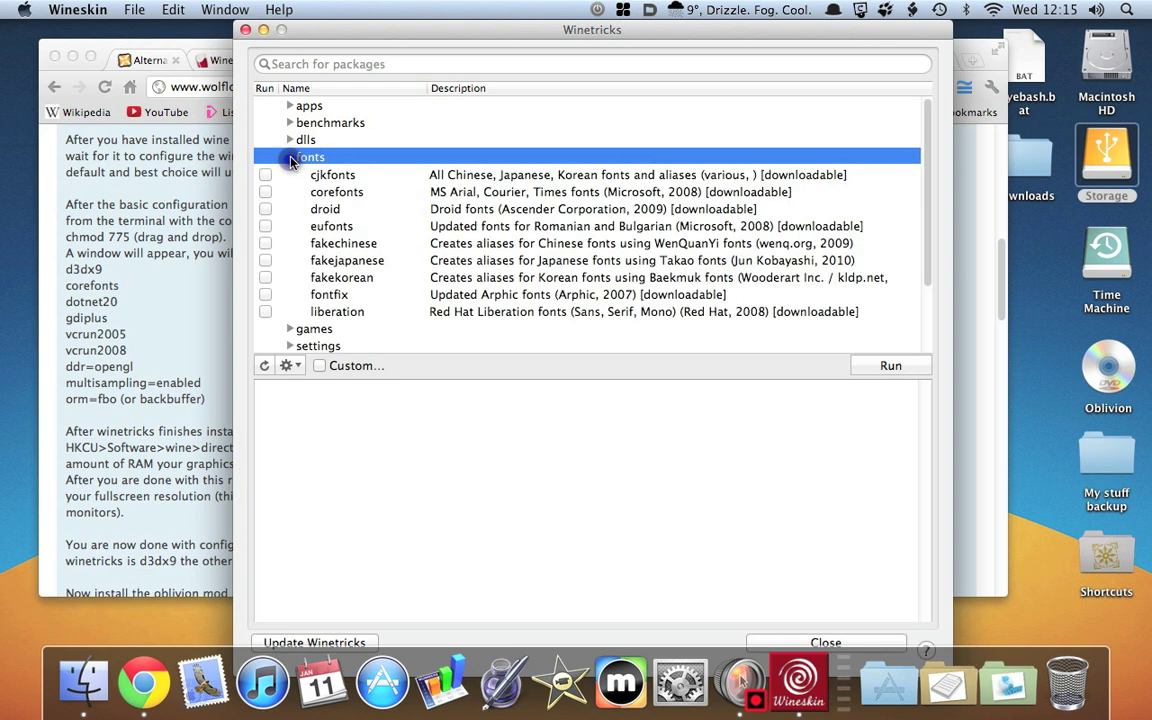
{"action": "left_click", "coordinate": [265, 226]}
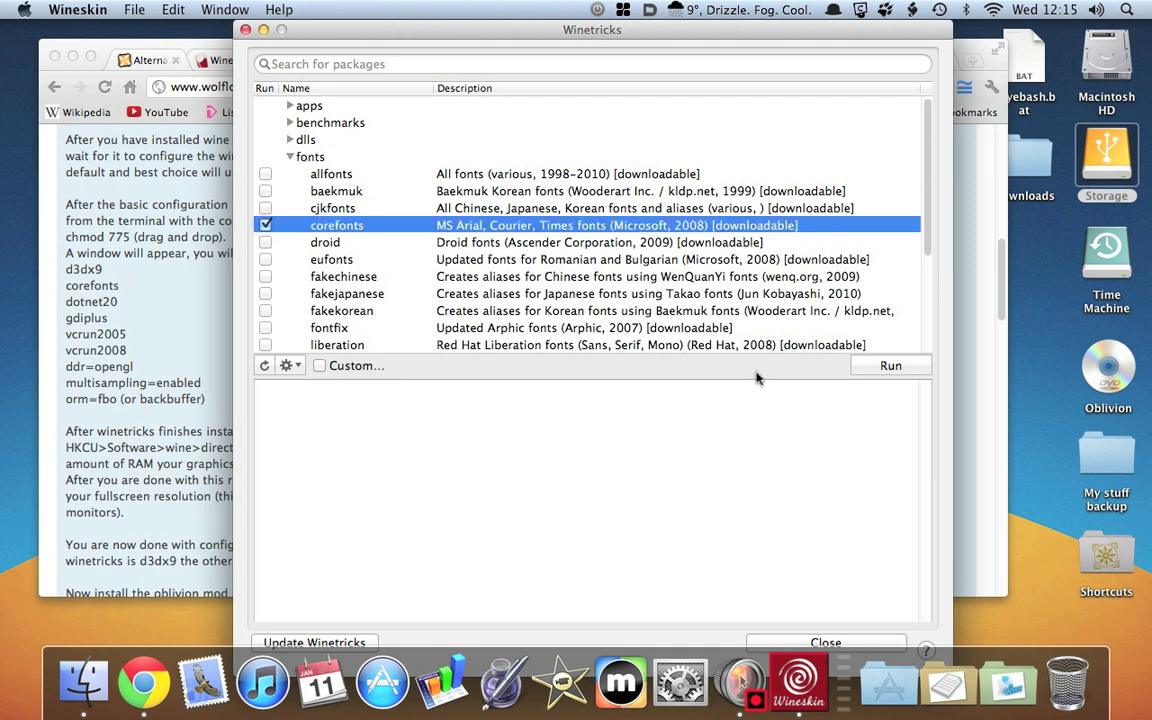
{"action": "left_click", "coordinate": [891, 366]}
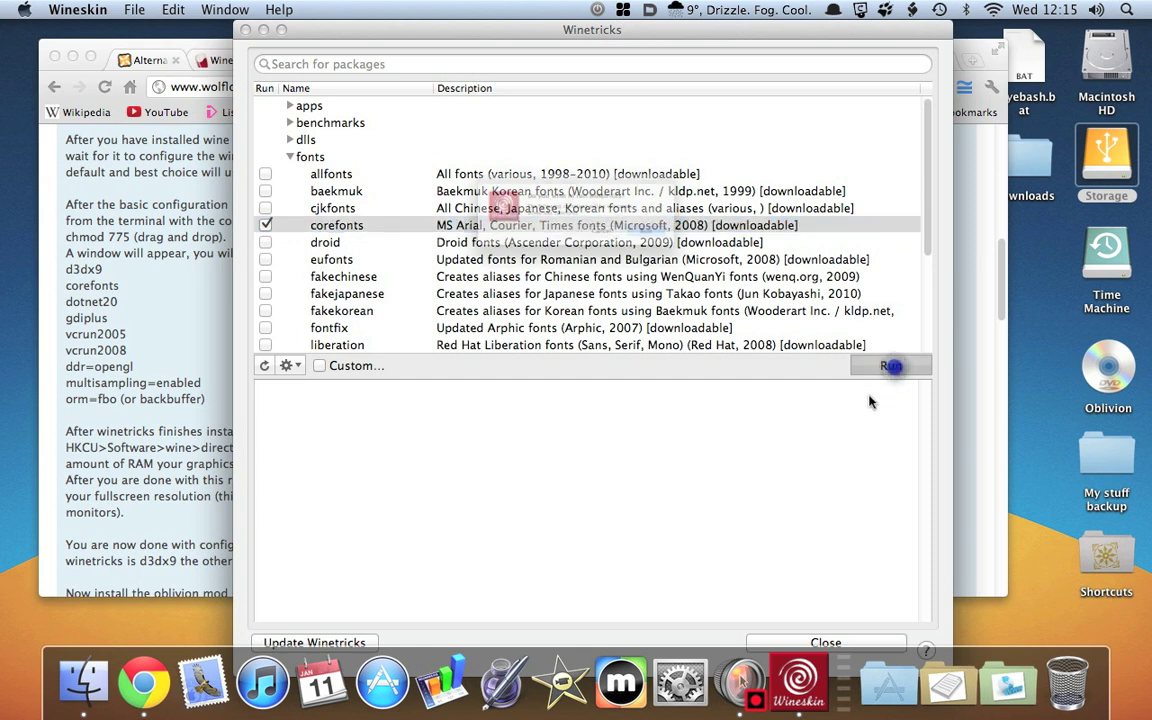
{"action": "left_click", "coordinate": [716, 253]}
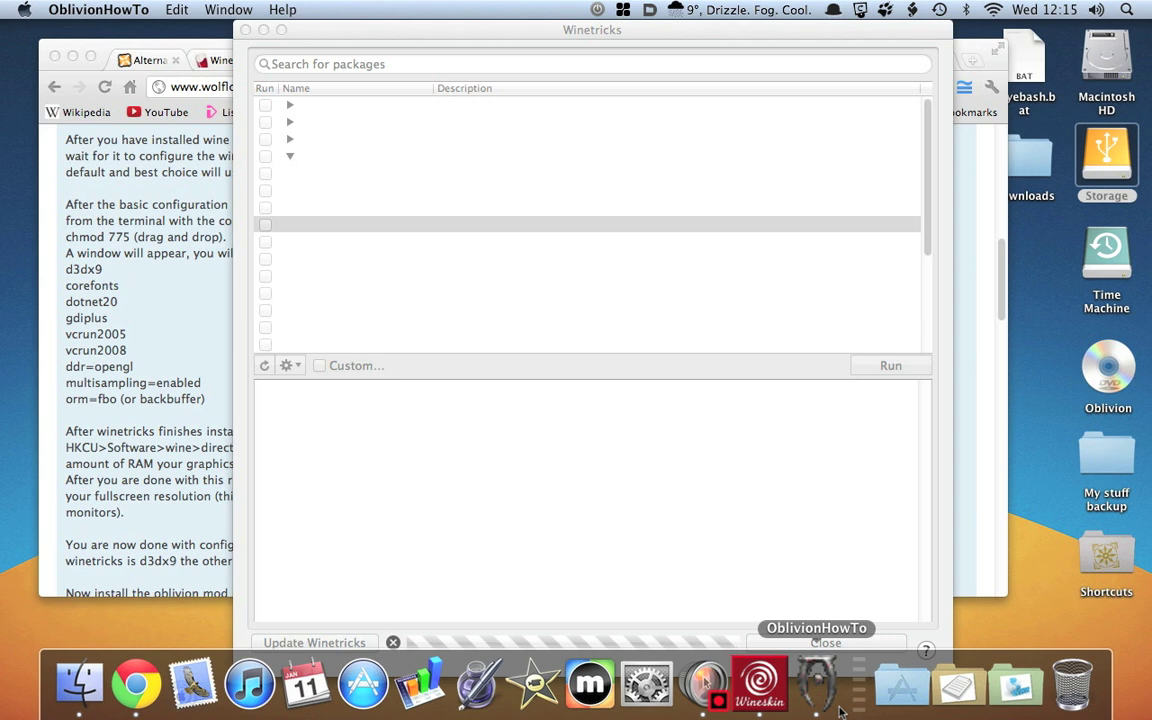
{"action": "left_click", "coordinate": [508, 28]}
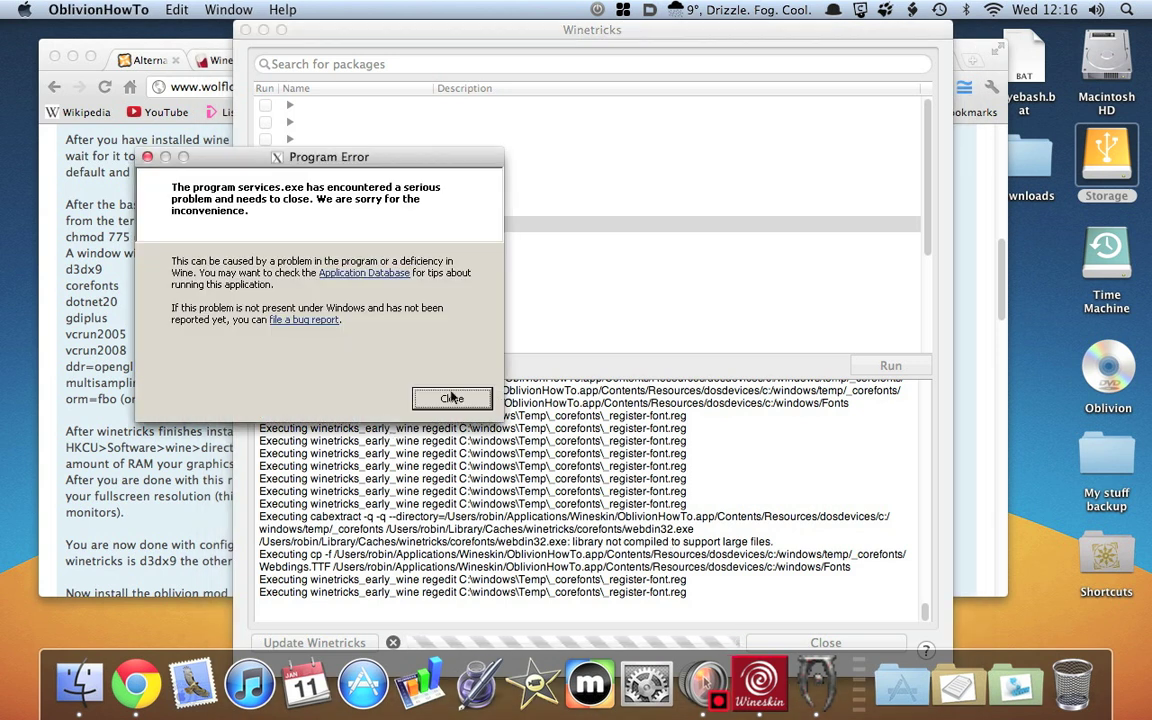
{"action": "left_click", "coordinate": [451, 399]}
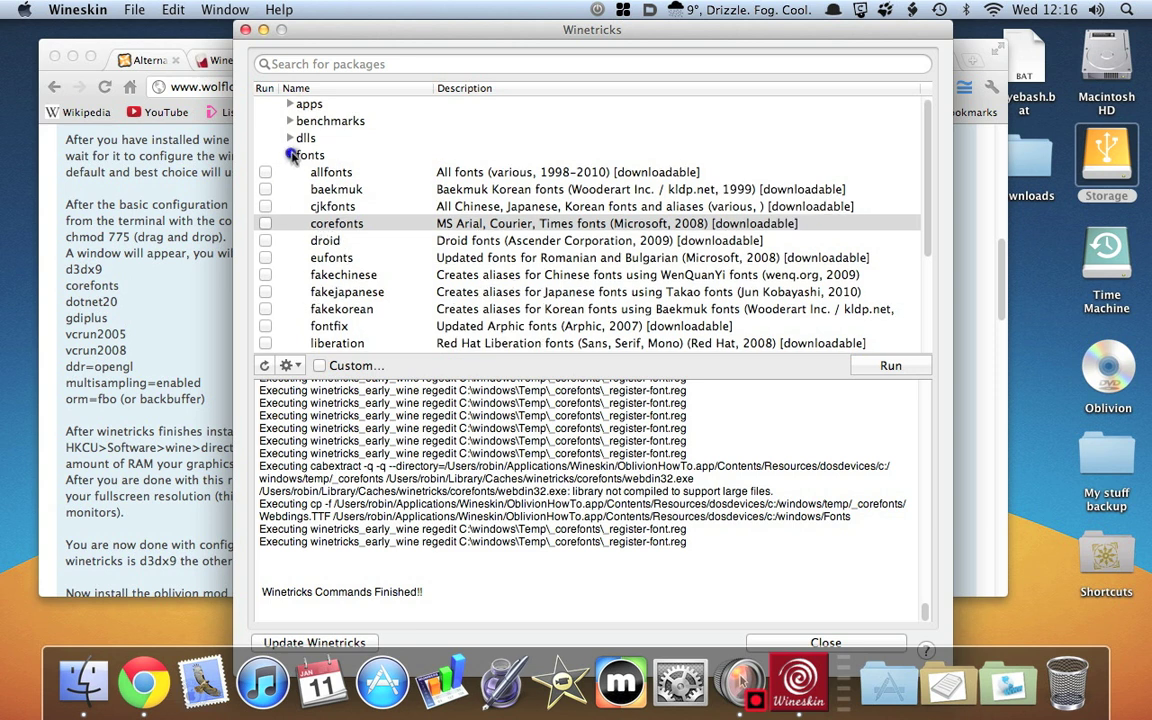
Try to install the dotnet20 package with Winetricks, going through the Microsoft .NET Framework 2.0 setup until exiting it.
{"action": "left_click", "coordinate": [289, 157]}
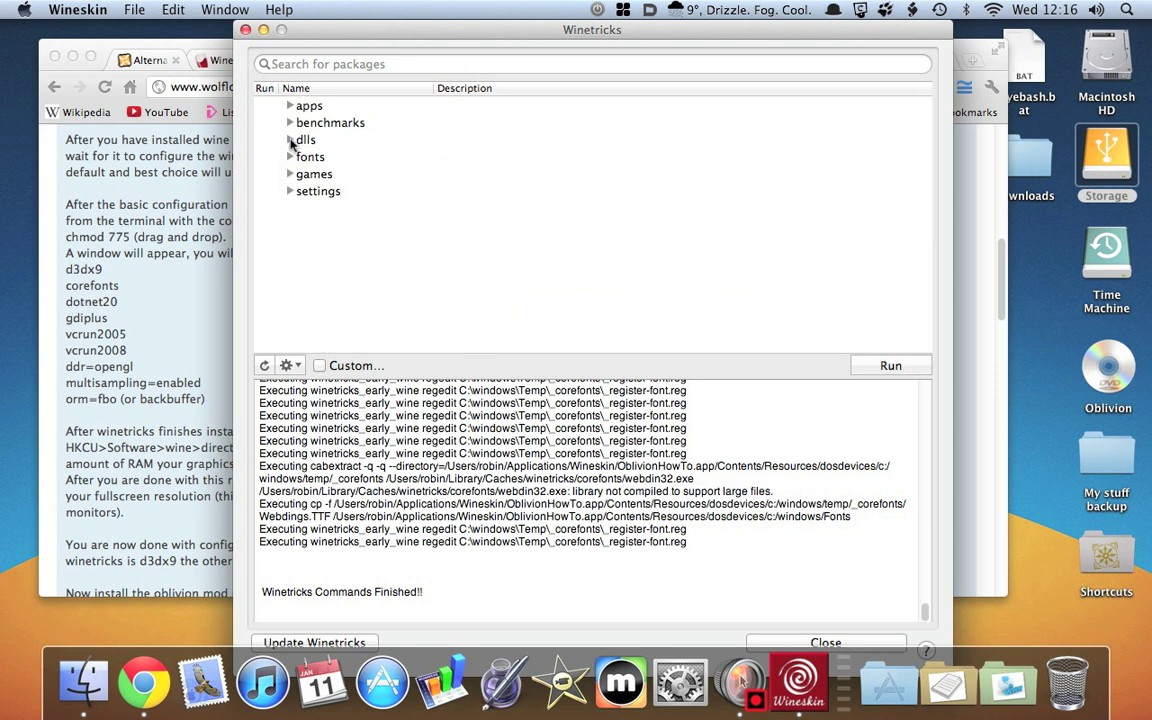
{"action": "left_click", "coordinate": [290, 140]}
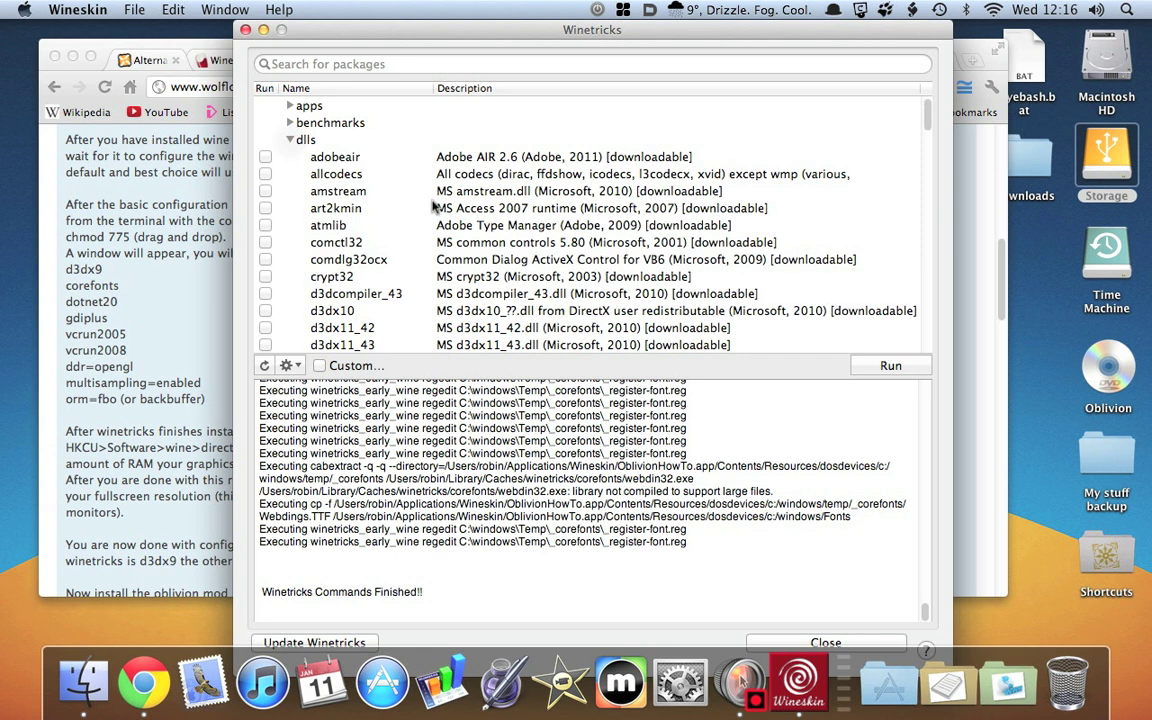
{"action": "scroll", "coordinate": [432, 195], "scroll_direction": "down", "scroll_amount": 3}
{"action": "scroll", "coordinate": [432, 198], "scroll_direction": "down", "scroll_amount": 3}
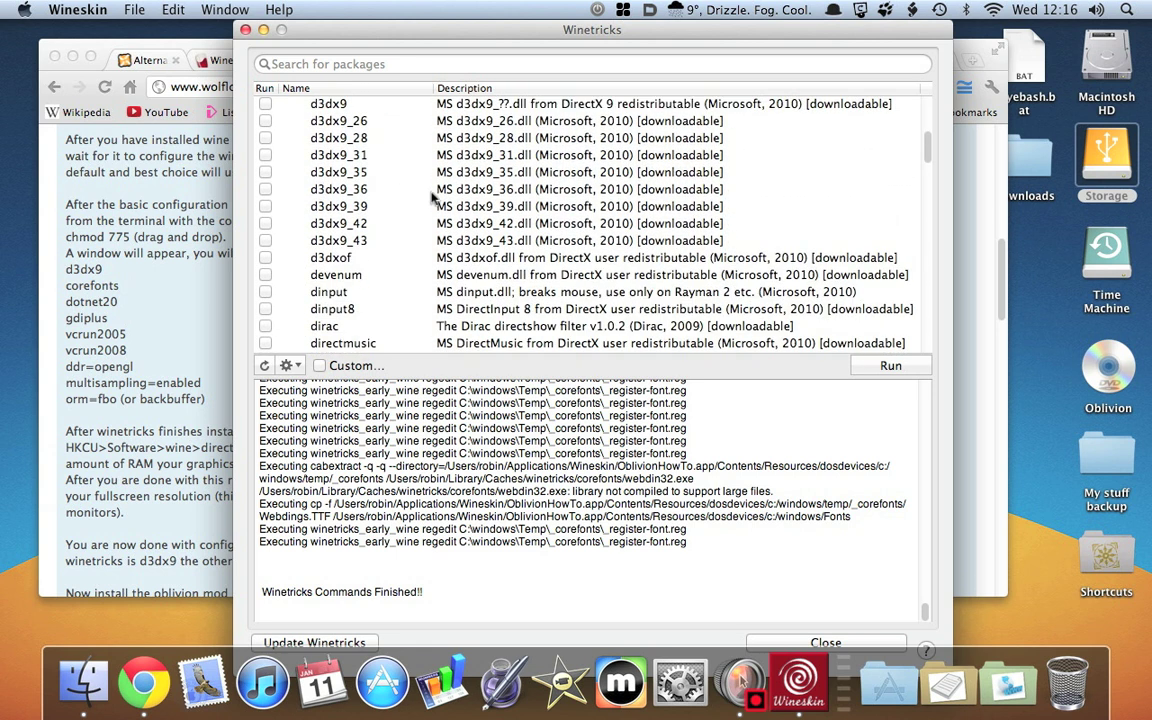
{"action": "scroll", "coordinate": [432, 198], "scroll_direction": "down", "scroll_amount": 3}
{"action": "left_click", "coordinate": [266, 291]}
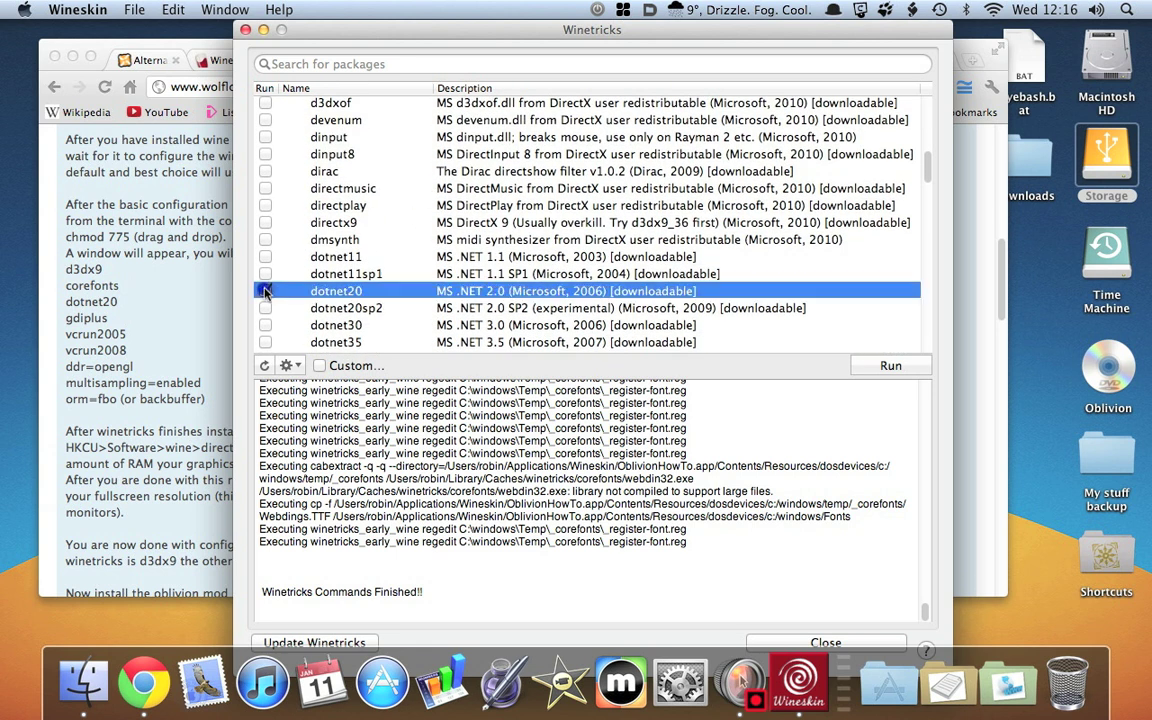
{"action": "left_click", "coordinate": [885, 366]}
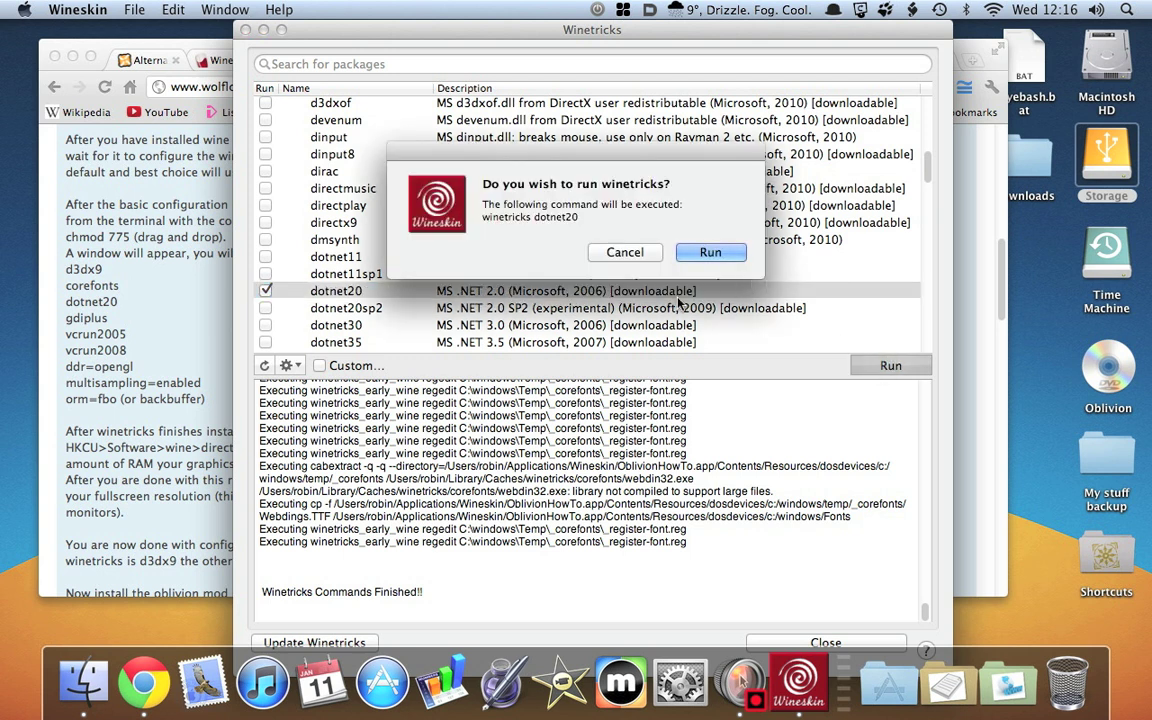
{"action": "left_click", "coordinate": [703, 252]}
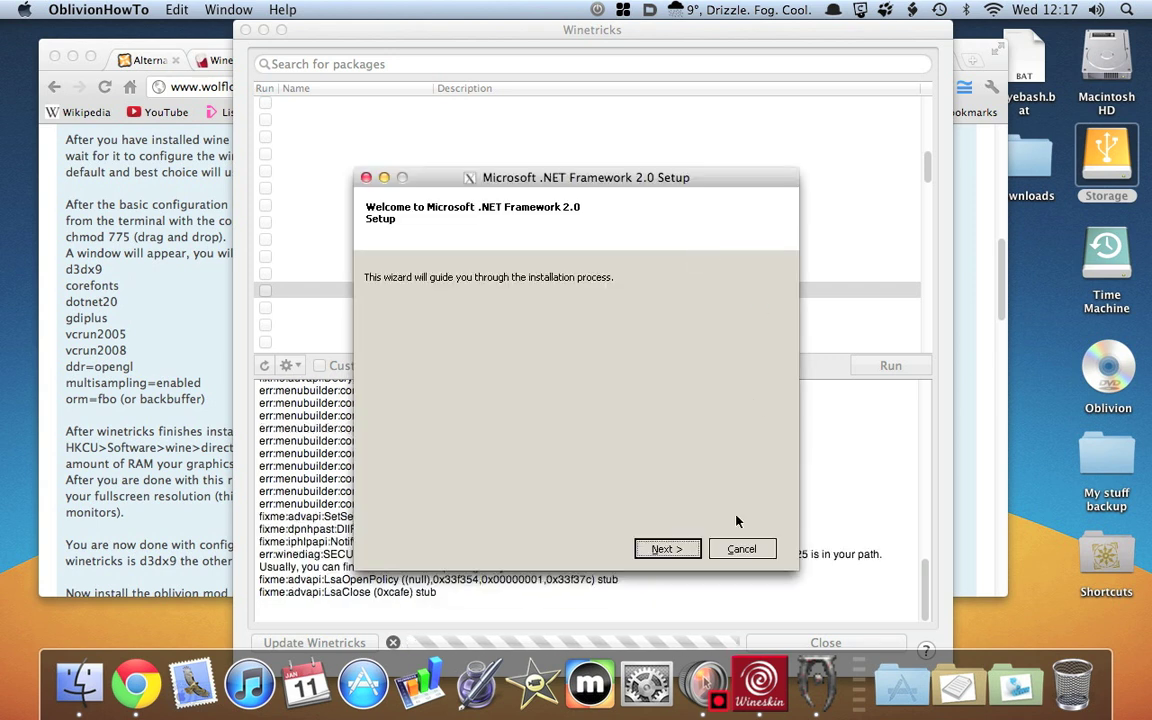
{"action": "left_click", "coordinate": [667, 548]}
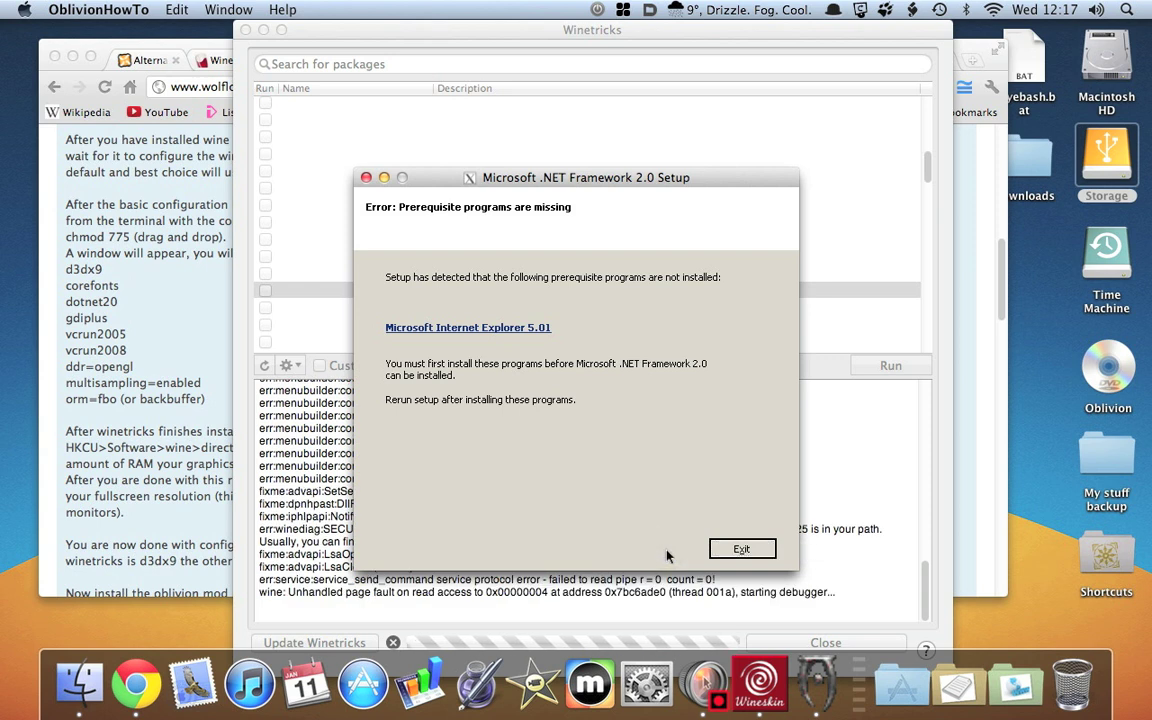
{"action": "left_click", "coordinate": [442, 399]}
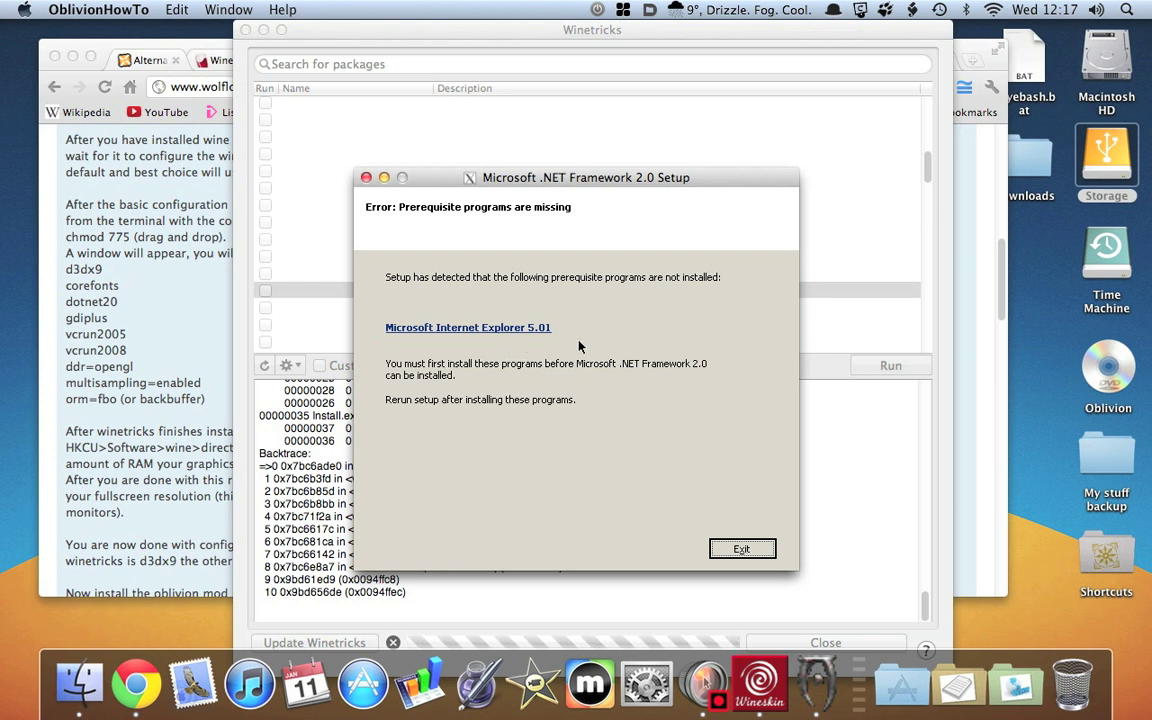
{"action": "left_click", "coordinate": [741, 550]}
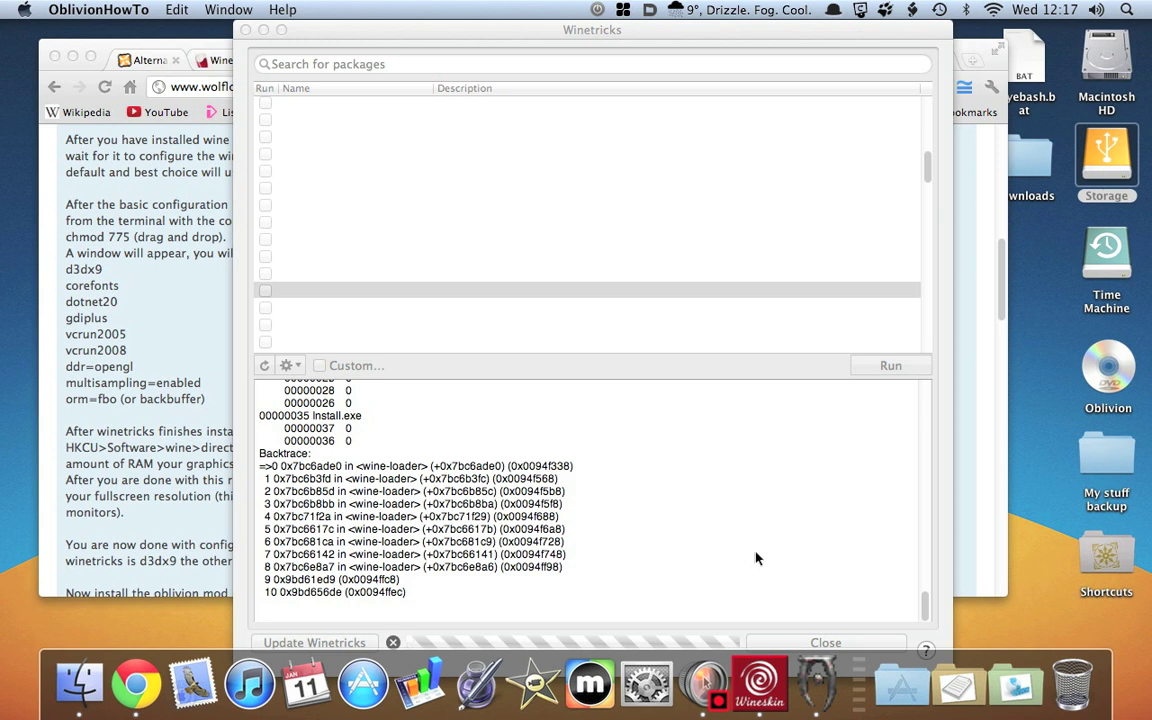
Close Winetricks and remove Wine Gecko (32-bit) from the wrapper with the Wine uninstaller.
{"action": "left_click", "coordinate": [826, 643]}
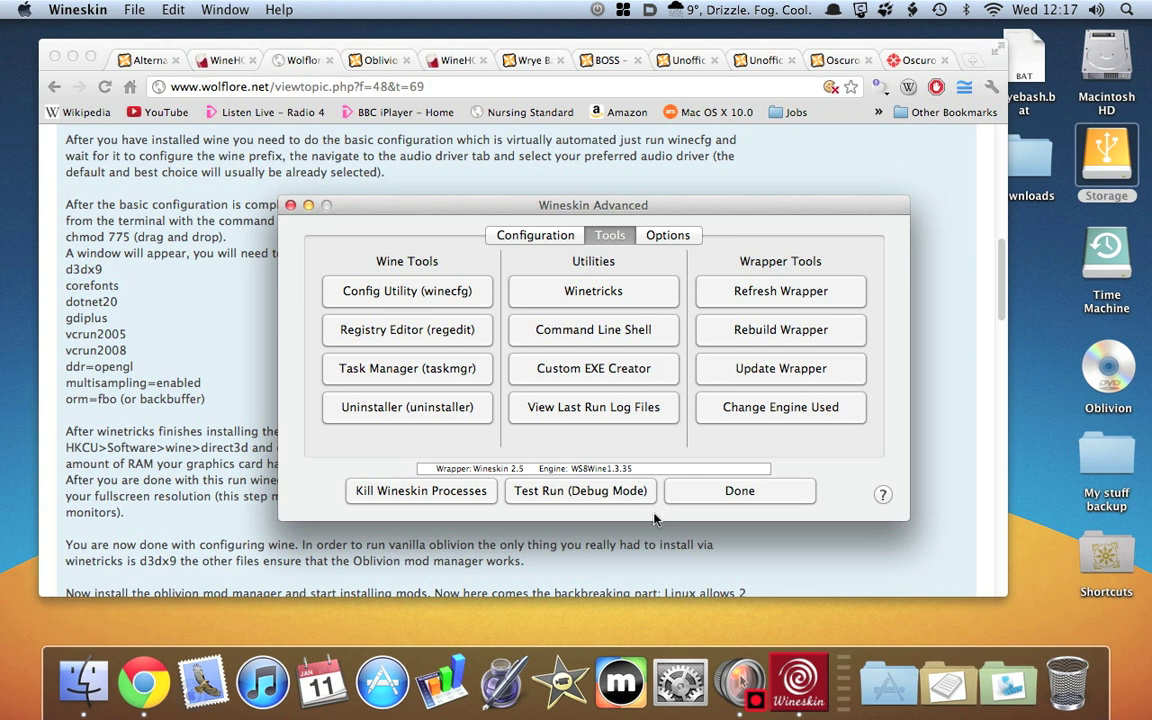
{"action": "left_click", "coordinate": [388, 417]}
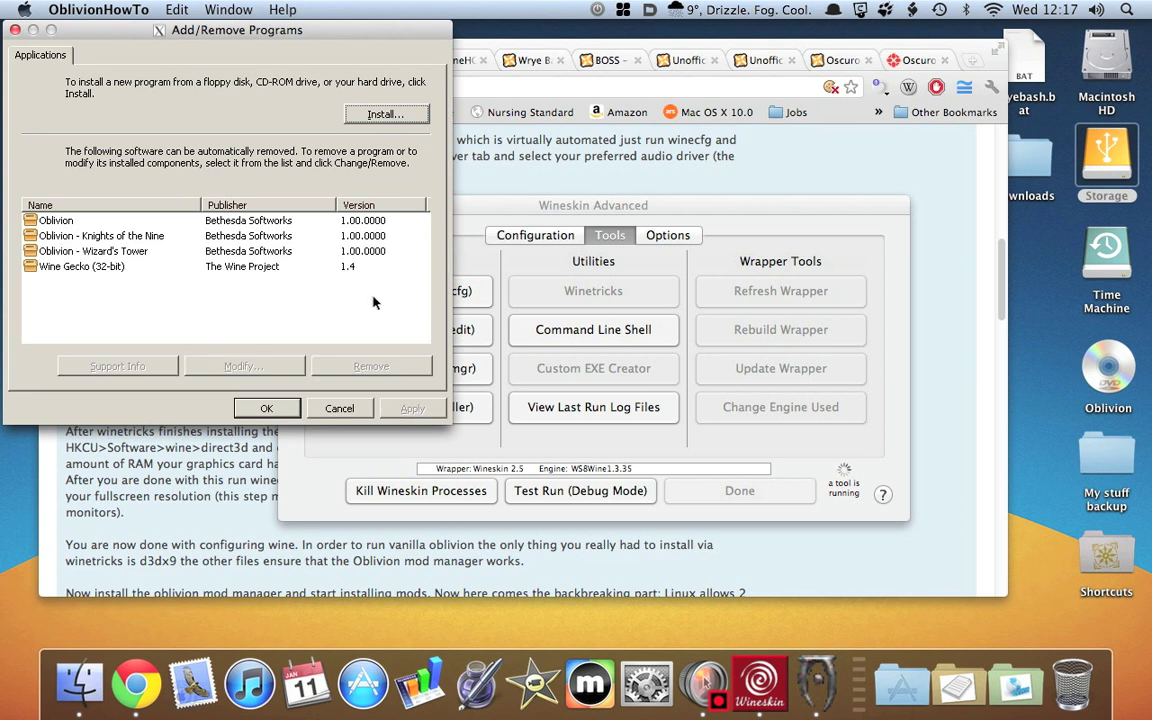
{"action": "left_click", "coordinate": [70, 266]}
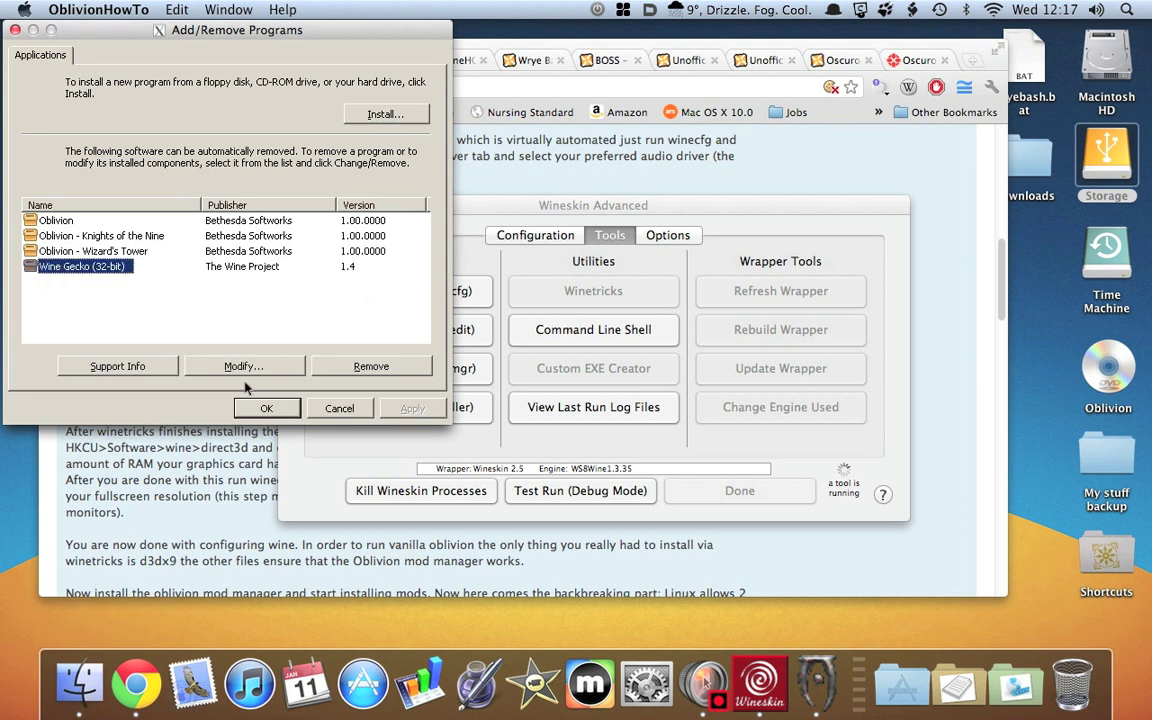
{"action": "left_click", "coordinate": [333, 366]}
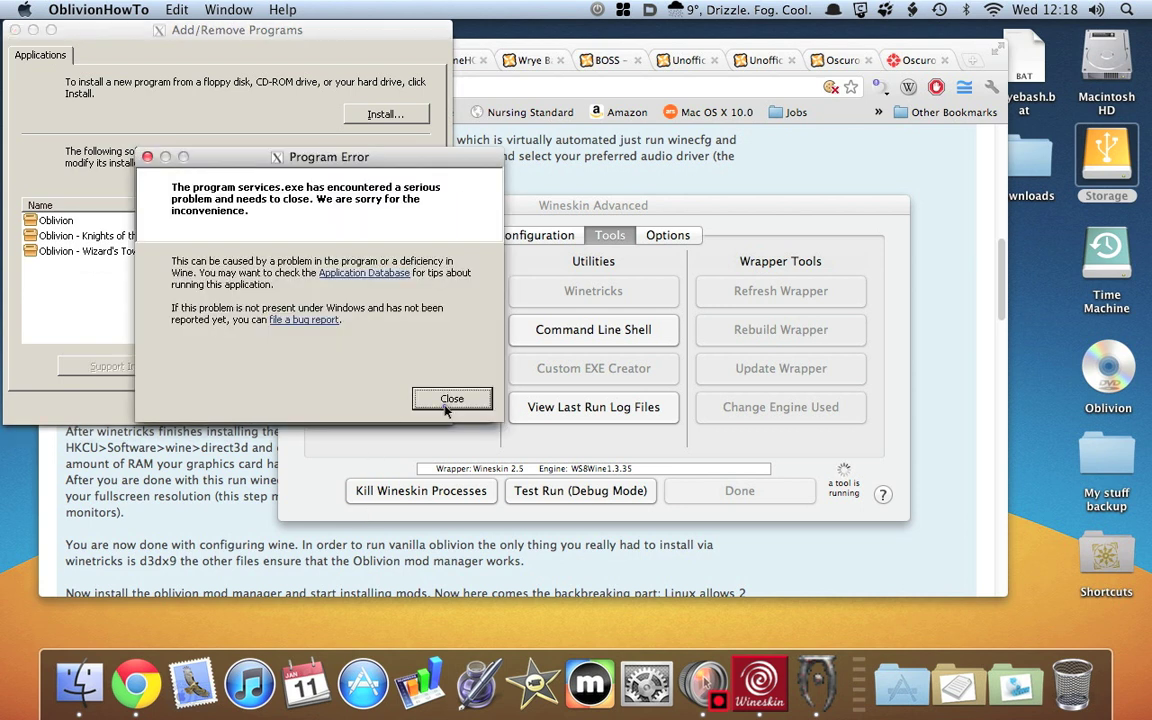
{"action": "left_click", "coordinate": [451, 399]}
{"action": "left_click", "coordinate": [268, 405]}
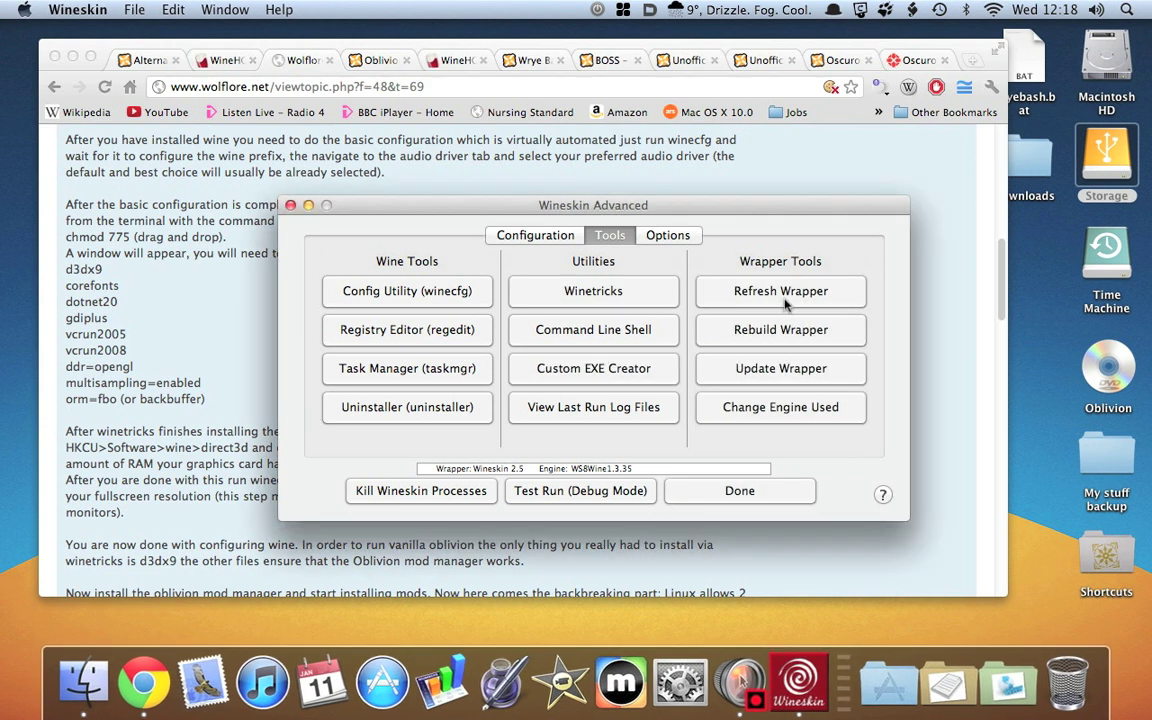
Try to refresh the wrapper with the Gecko package installation, and force quit OblivionHowTo.
{"action": "left_click", "coordinate": [784, 300]}
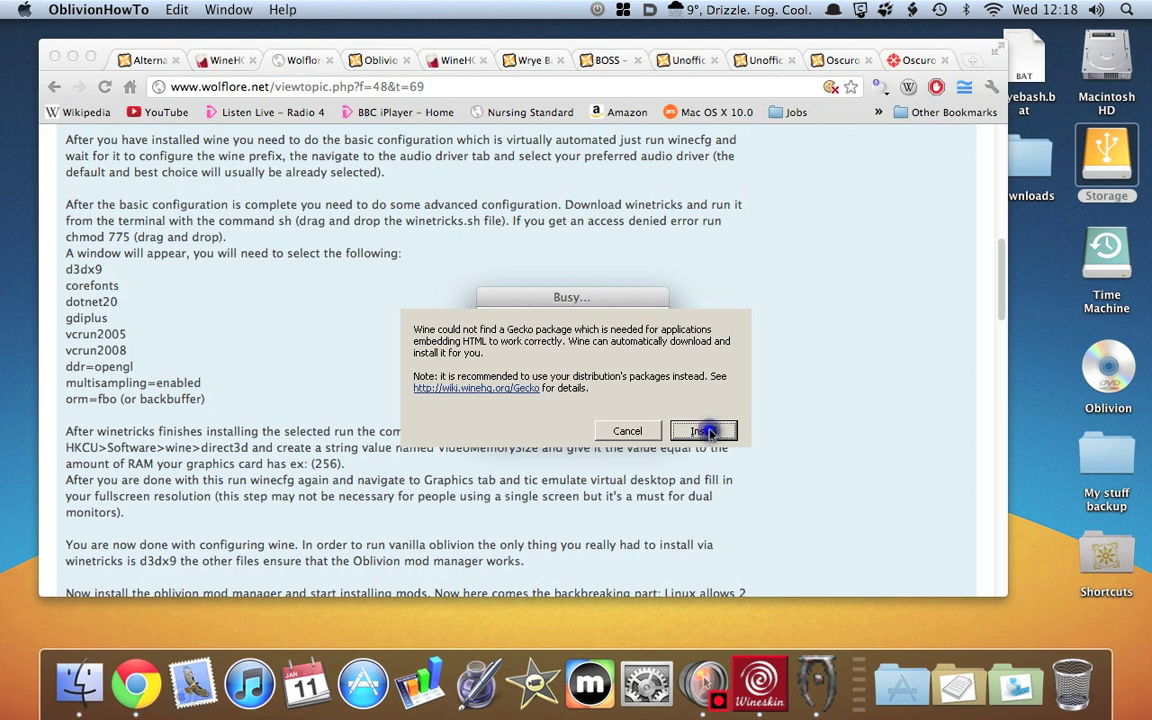
{"action": "right_click", "coordinate": [817, 683]}
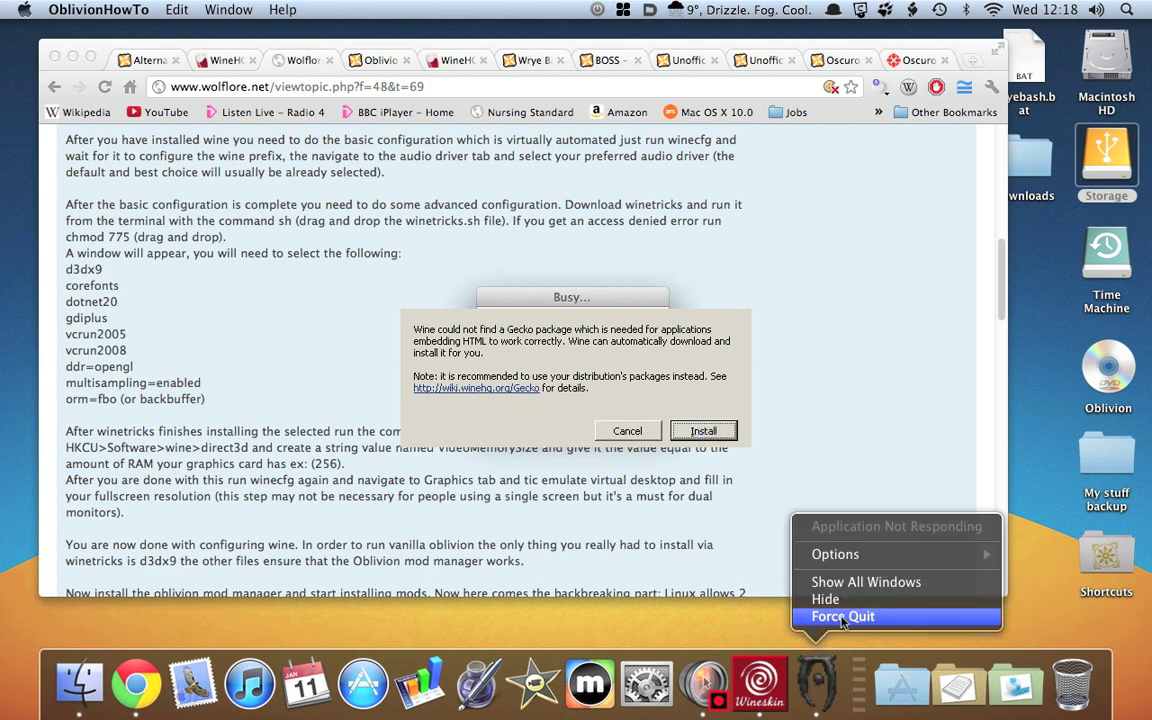
{"action": "left_click", "coordinate": [843, 617]}
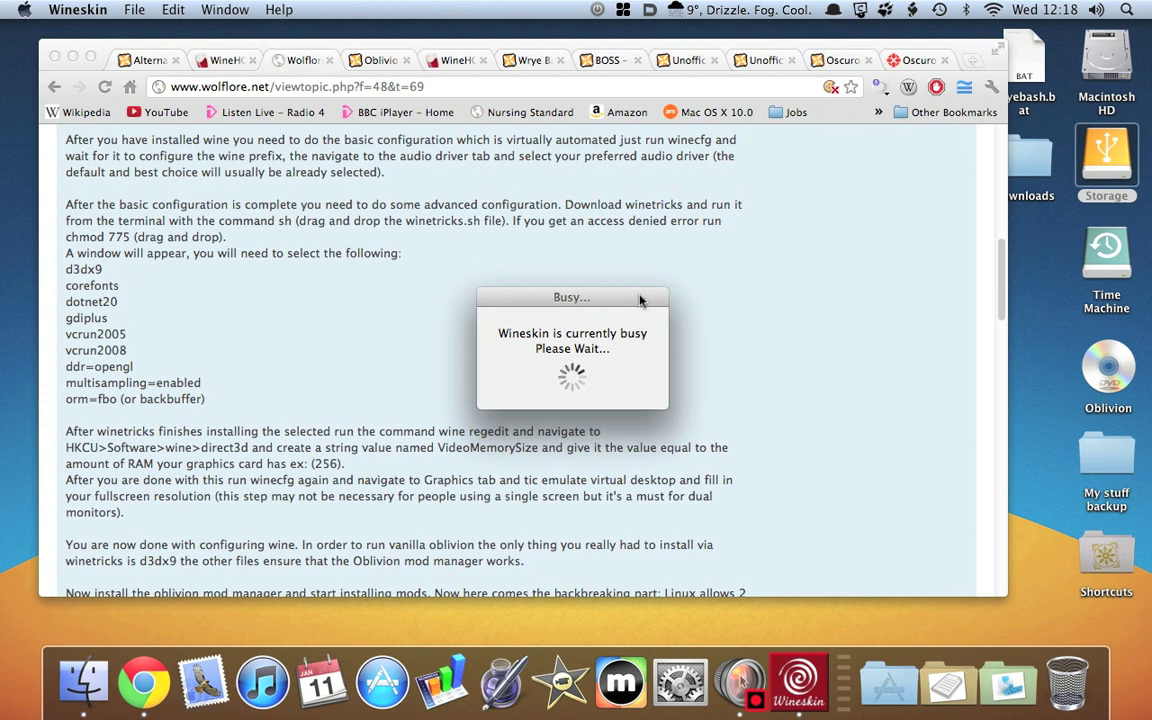
Try to quit Wineskin while it is busy.
{"action": "right_click", "coordinate": [799, 688]}
{"action": "left_click", "coordinate": [806, 617]}
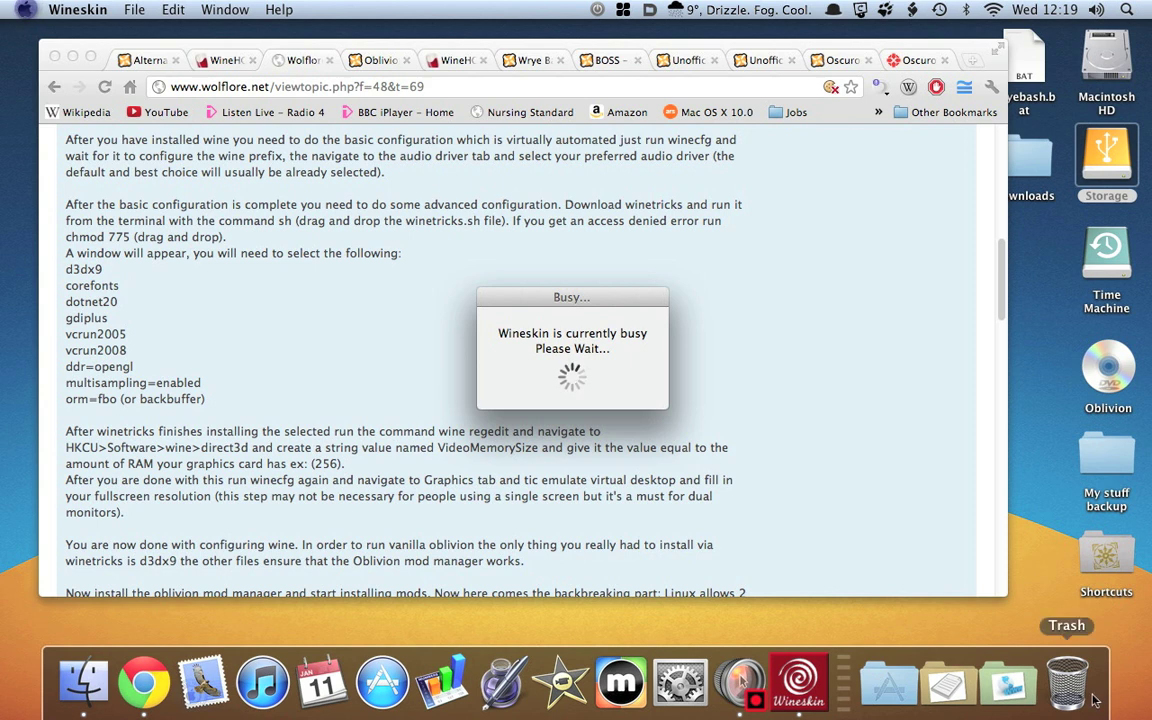
{"action": "right_click", "coordinate": [798, 682]}
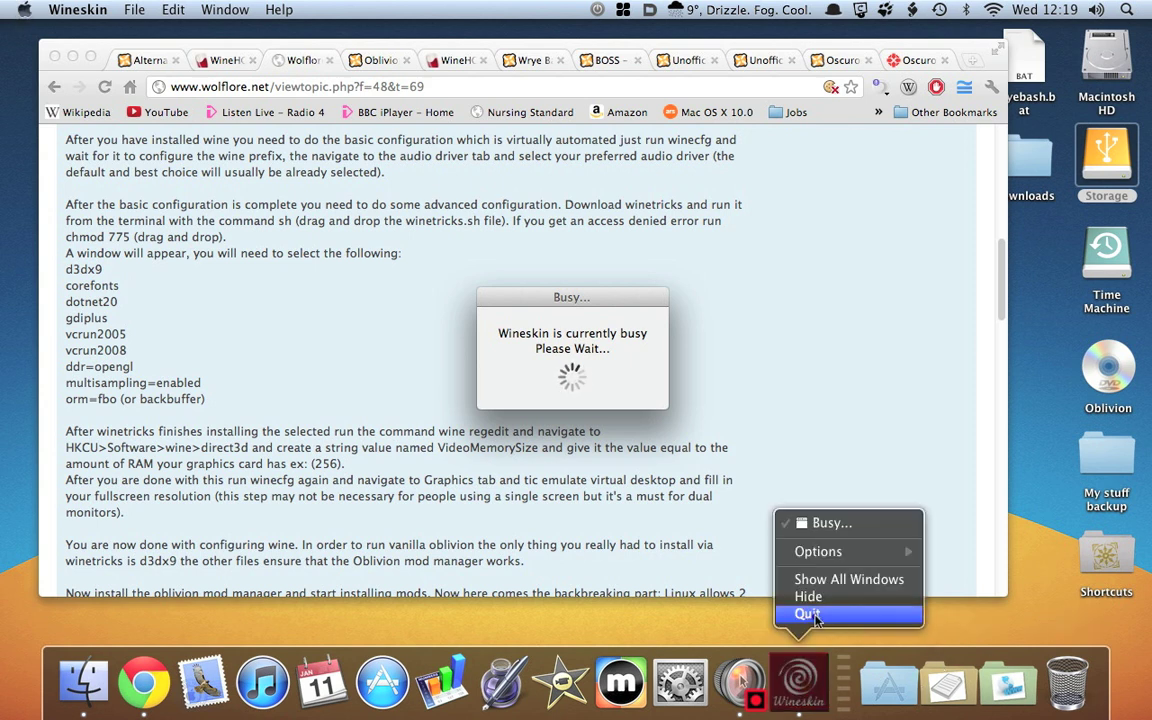
{"action": "left_click", "coordinate": [814, 614]}
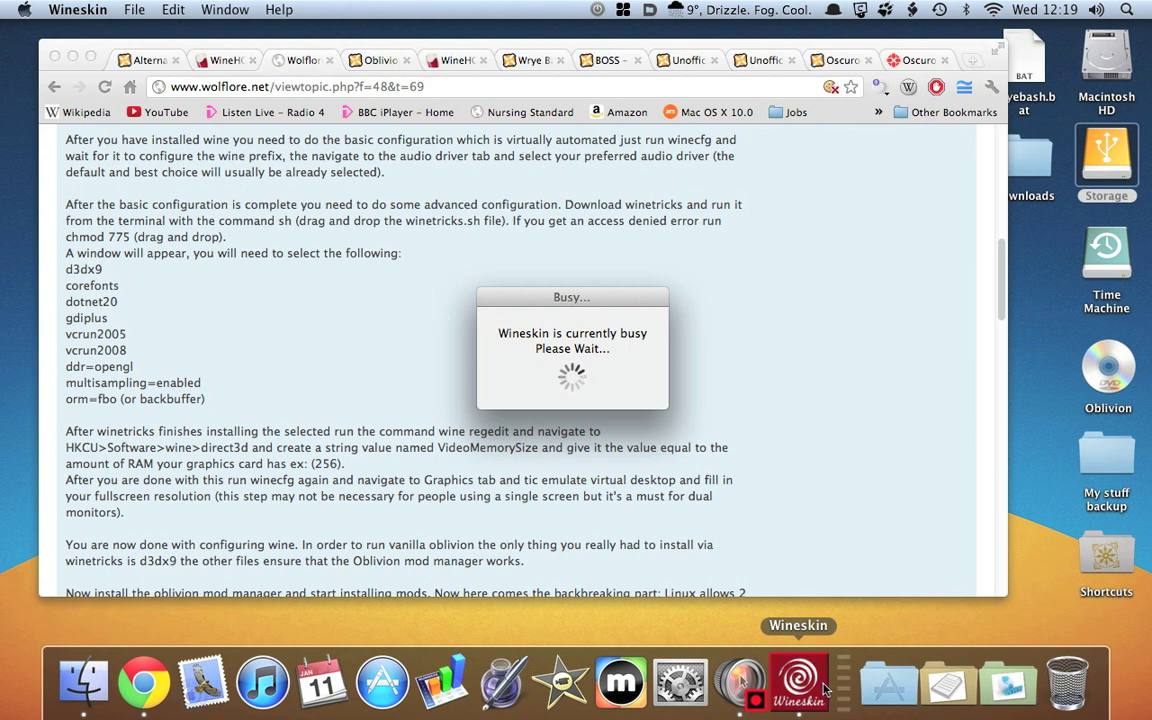
Open Terminal and run "killall wine" to end the hanging Wine processes.
{"action": "key", "text": "alt+space"}
{"action": "type", "text": "termian"}
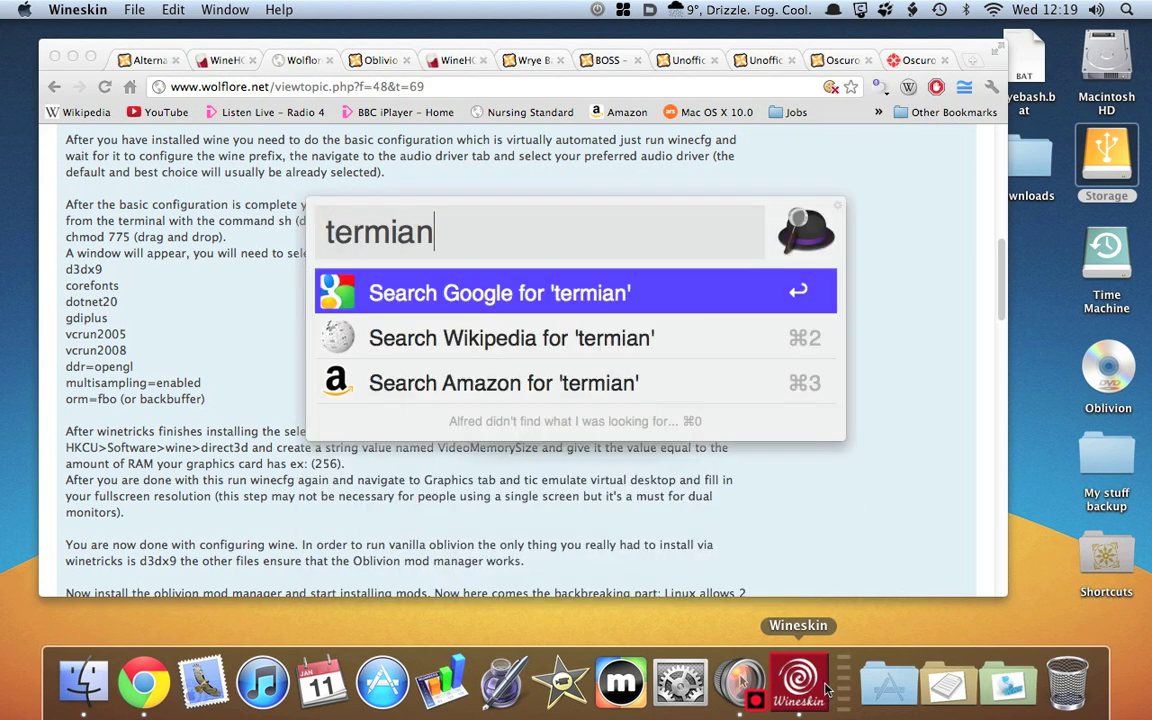
{"action": "key", "text": "BackSpace"}
{"action": "key", "text": "BackSpace"}
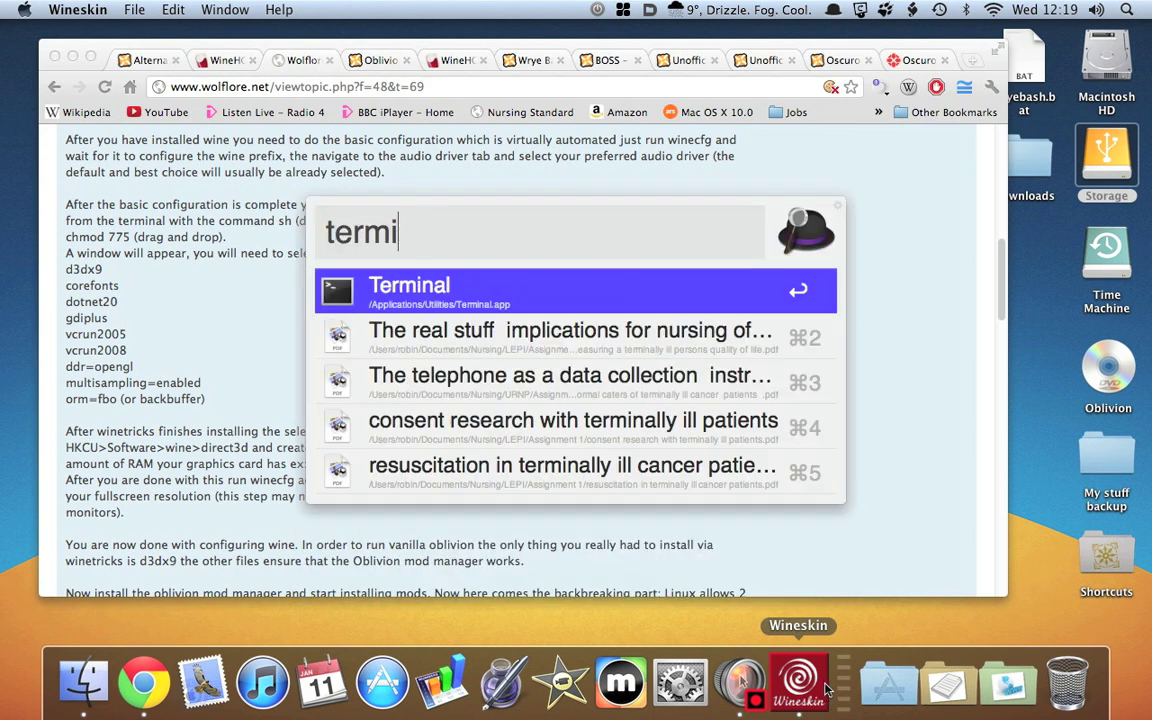
{"action": "type", "text": "nal"}
{"action": "key", "text": "Return"}
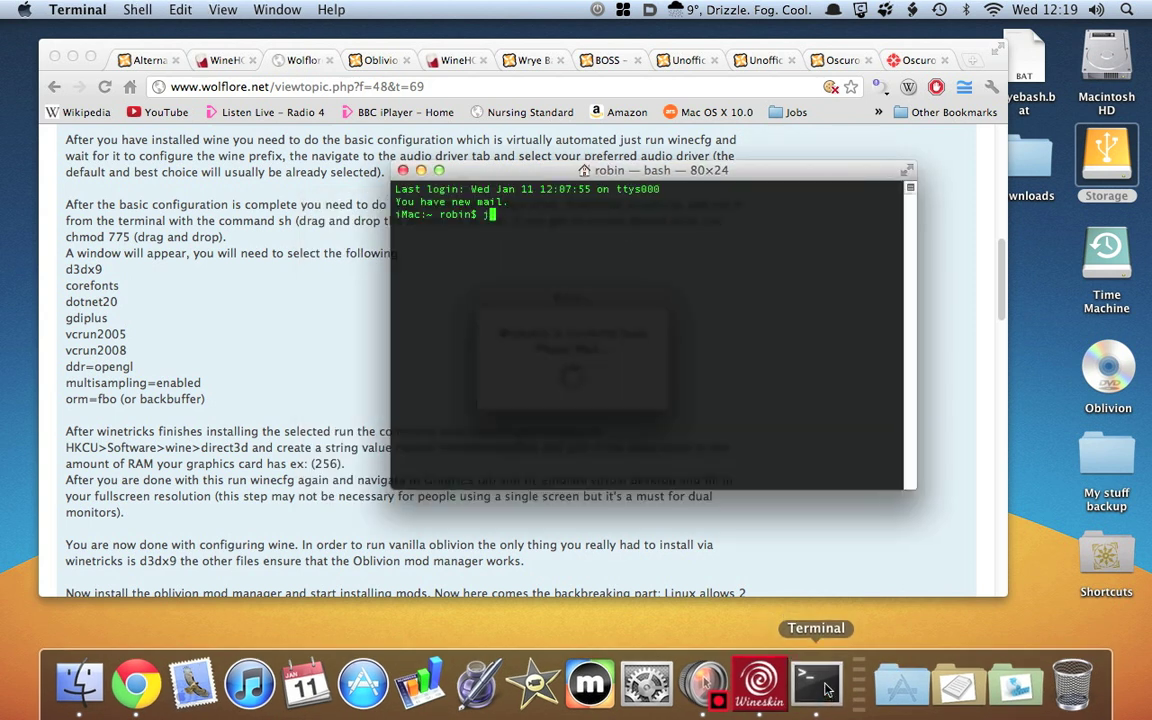
{"action": "type", "text": "killall wine"}
{"action": "key", "text": "Return"}
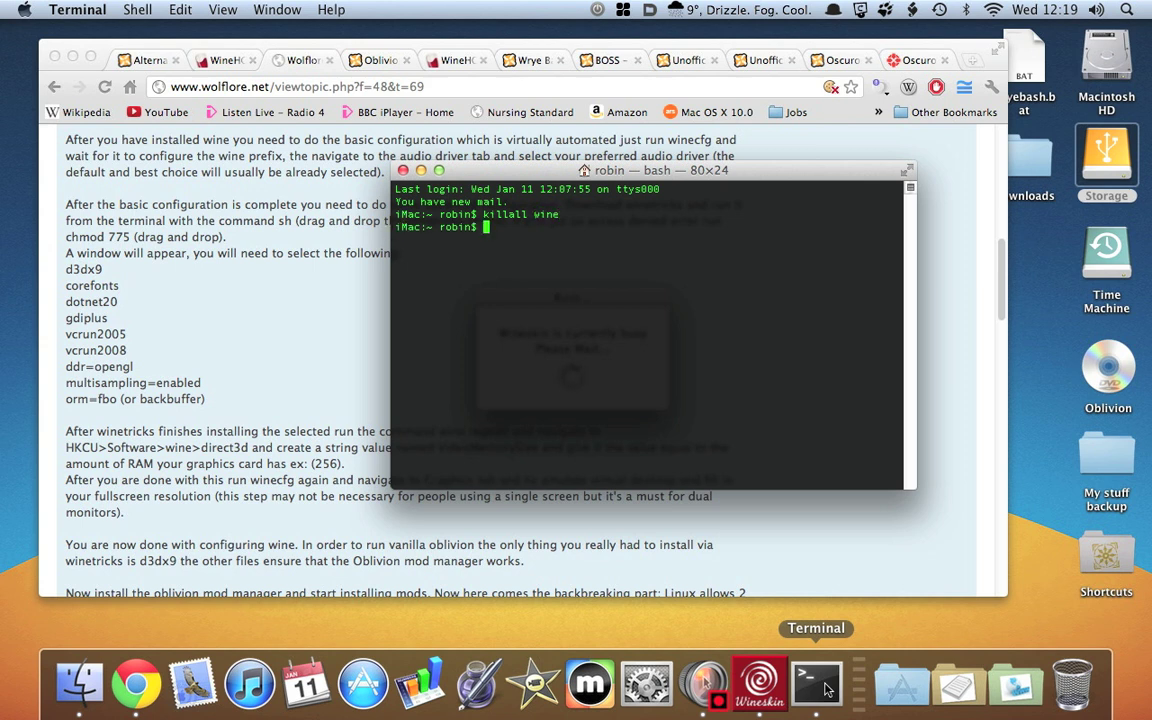
Recall the "killall wine" command without running it and close the Terminal window.
{"action": "key", "text": "Up"}
{"action": "key", "text": "Left"}
{"action": "key", "text": "Left"}
{"action": "key", "text": "Left"}
{"action": "key", "text": "Right"}
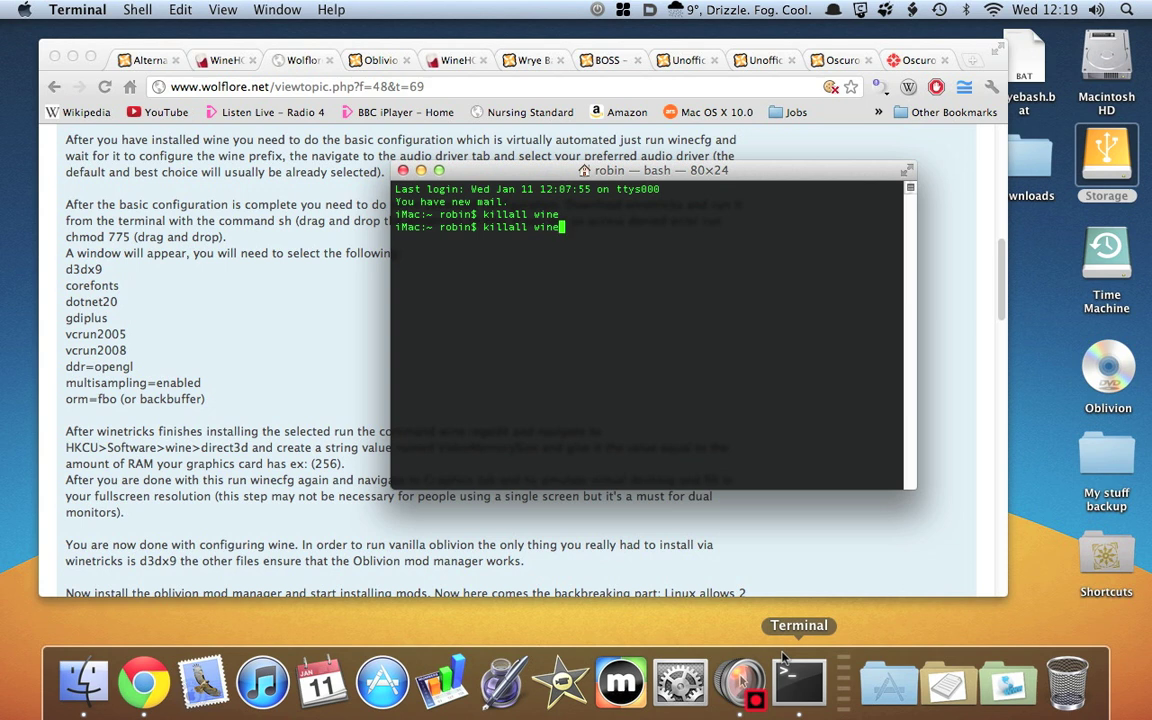
{"action": "key", "text": "super+w"}
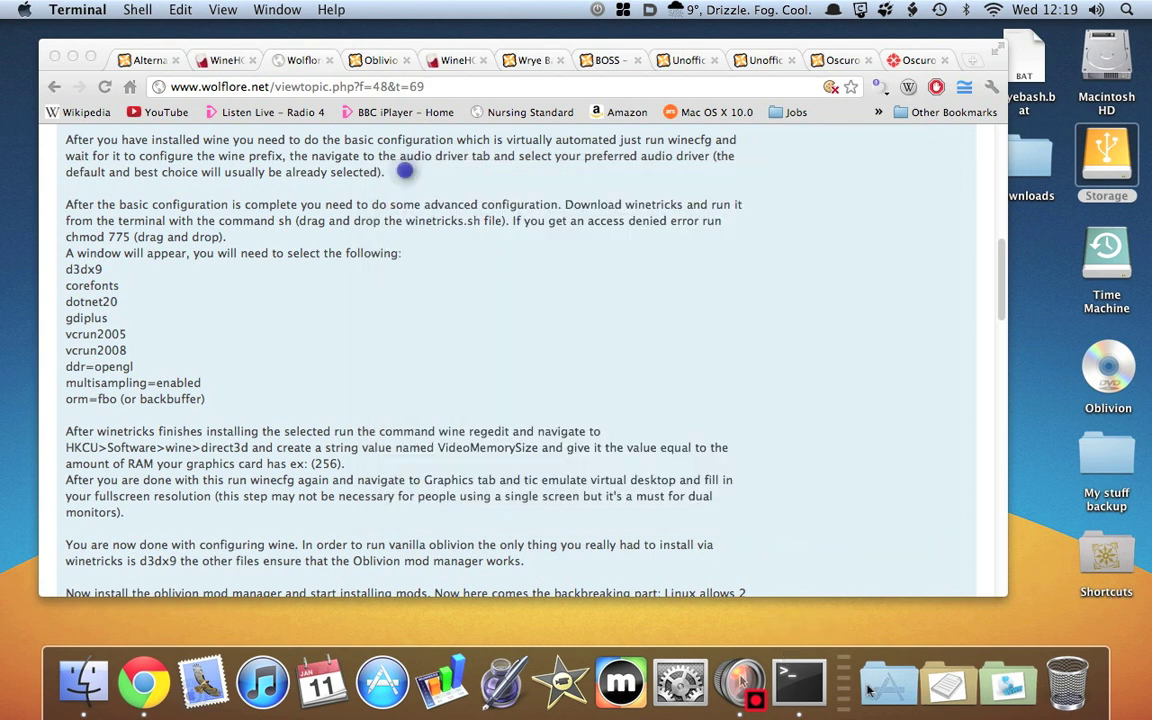
Quit Terminal and relaunch Wineskin from the OblivionHowTo package folder.
{"action": "right_click", "coordinate": [782, 688]}
{"action": "left_click", "coordinate": [792, 612]}
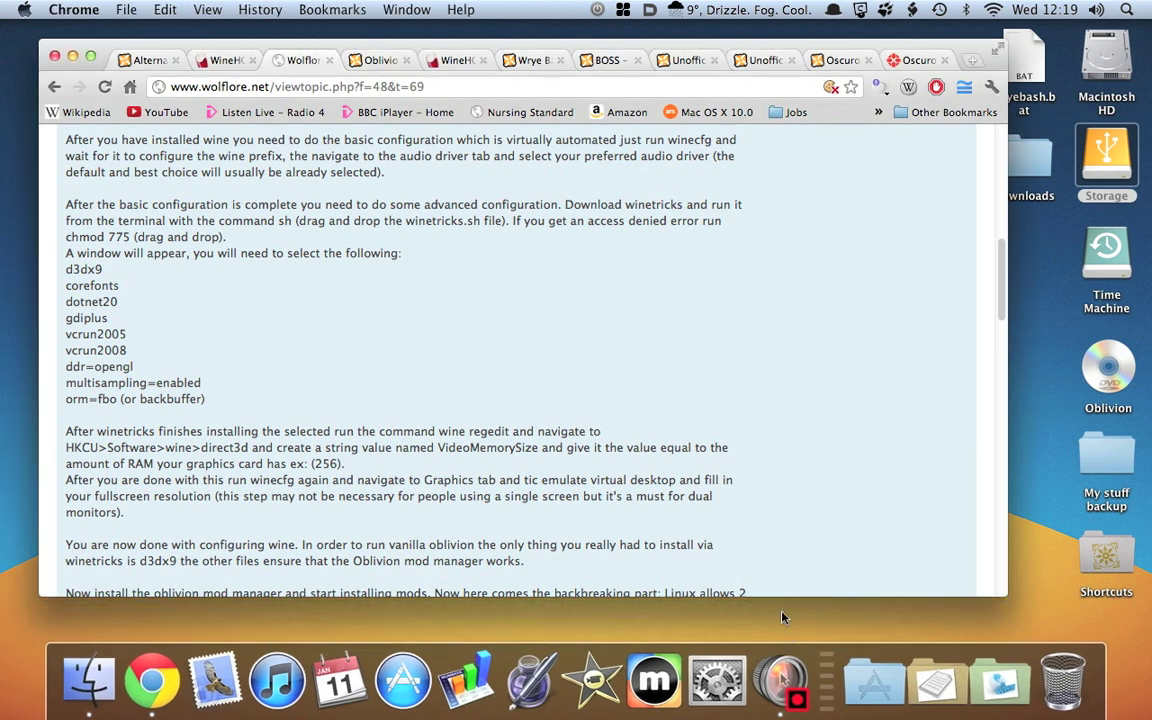
{"action": "left_click", "coordinate": [89, 680]}
{"action": "double_click", "coordinate": [316, 304]}
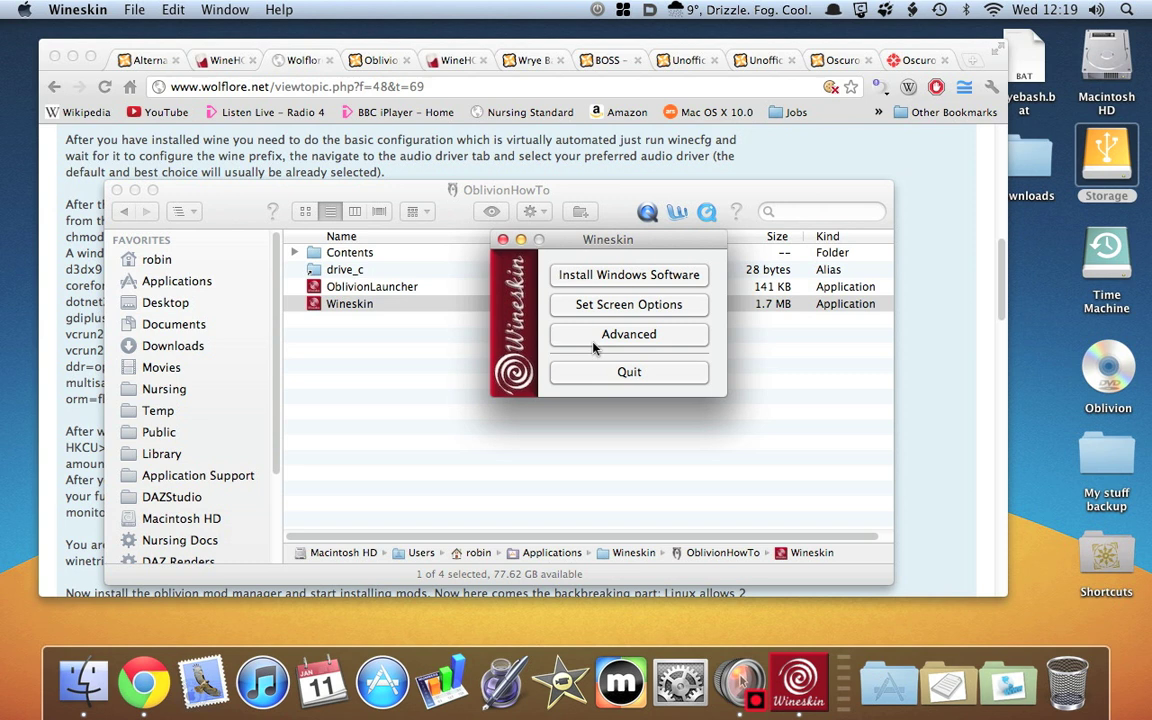
Kill all running Wineskin processes from the advanced settings, and leave those settings.
{"action": "left_click", "coordinate": [595, 343]}
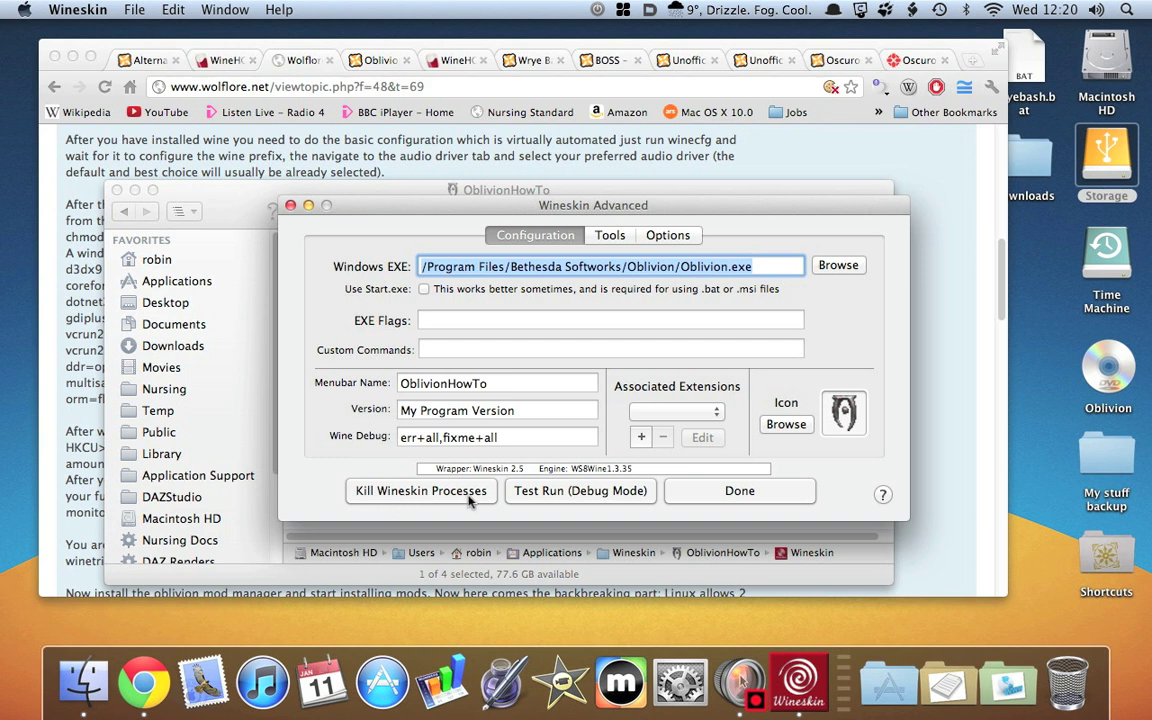
{"action": "left_click", "coordinate": [415, 491]}
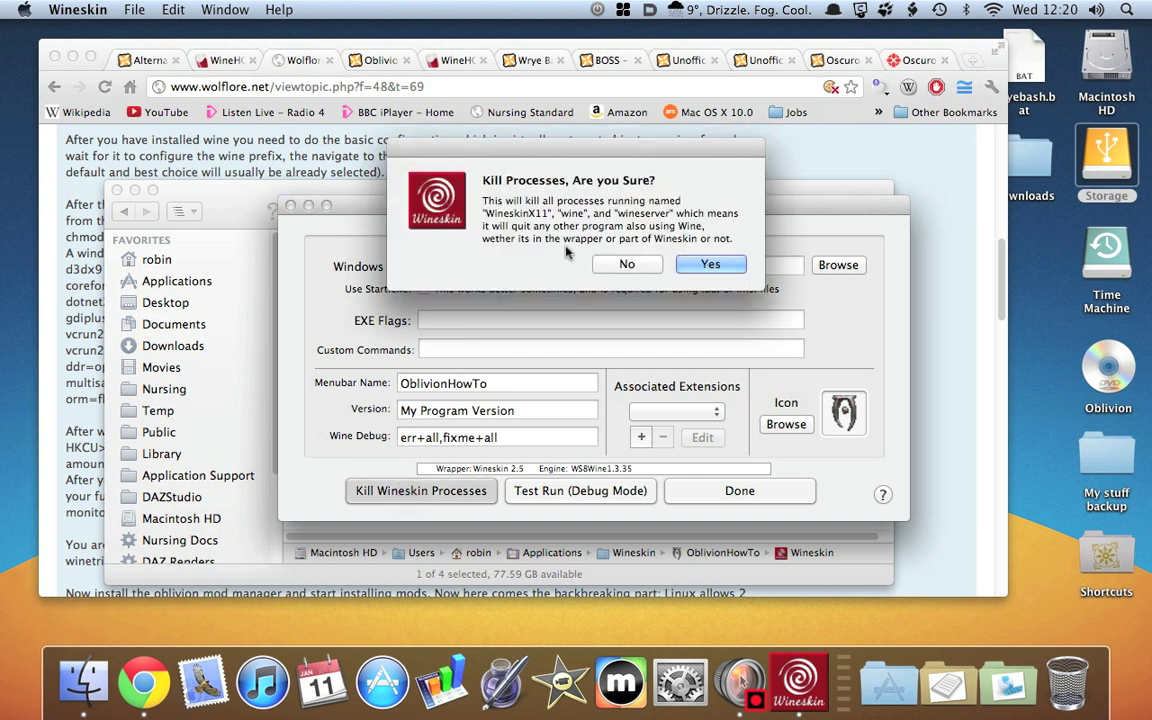
{"action": "left_click", "coordinate": [711, 265]}
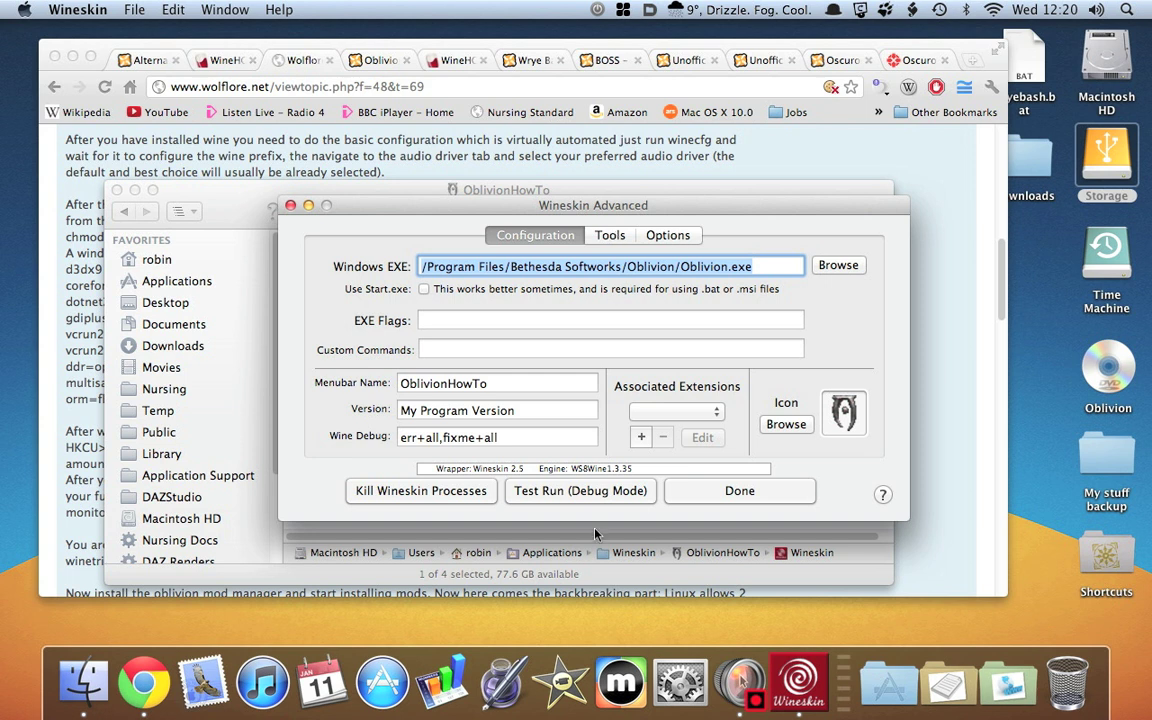
{"action": "left_click", "coordinate": [731, 492]}
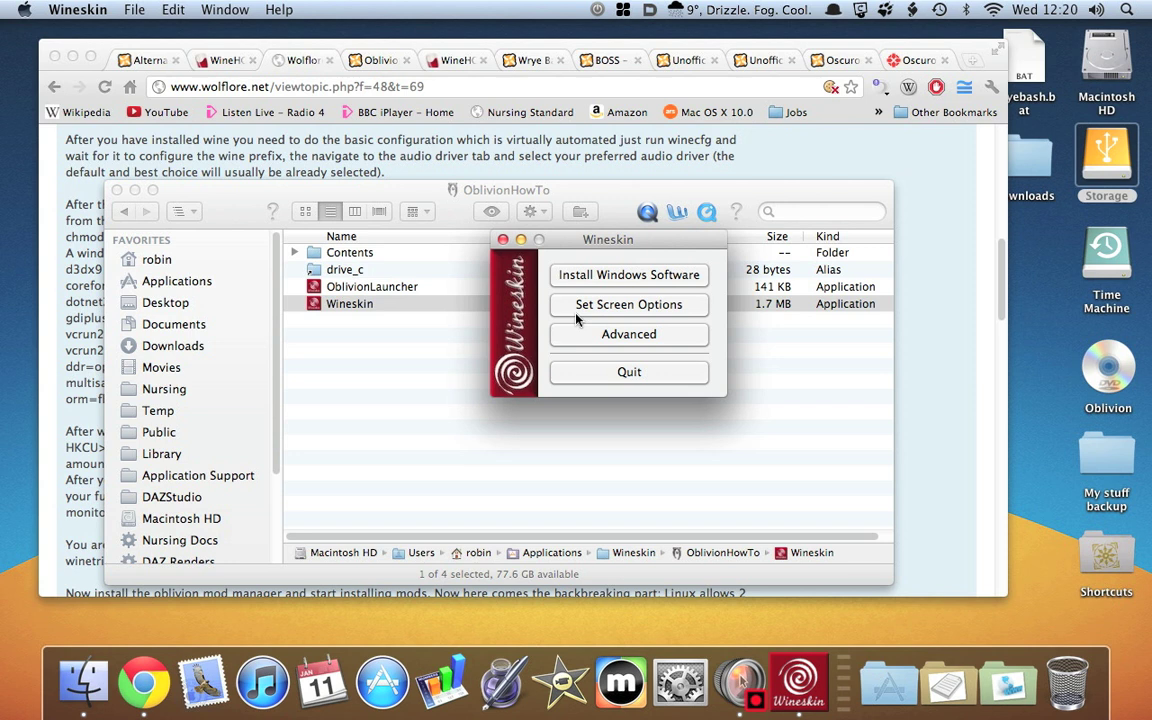
Open and close the wrapper's uninstaller from the advanced tools, and start the offered Wine Gecko package installation.
{"action": "left_click", "coordinate": [580, 342]}
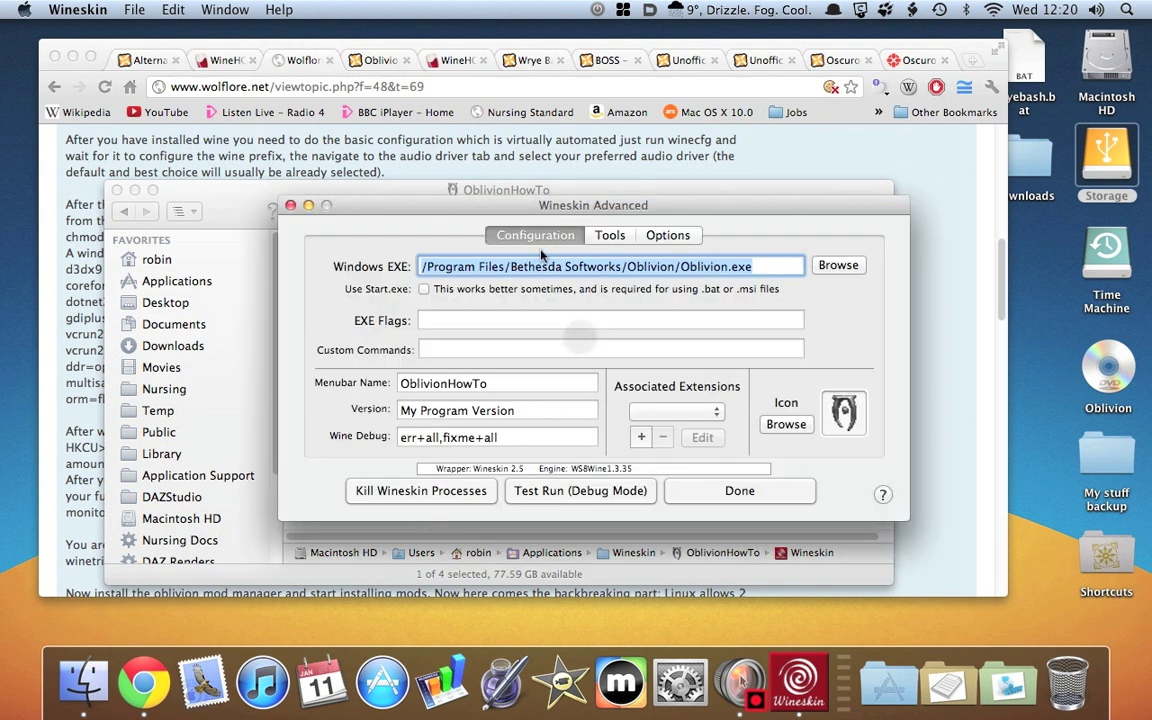
{"action": "left_click", "coordinate": [610, 235]}
{"action": "left_click", "coordinate": [362, 370]}
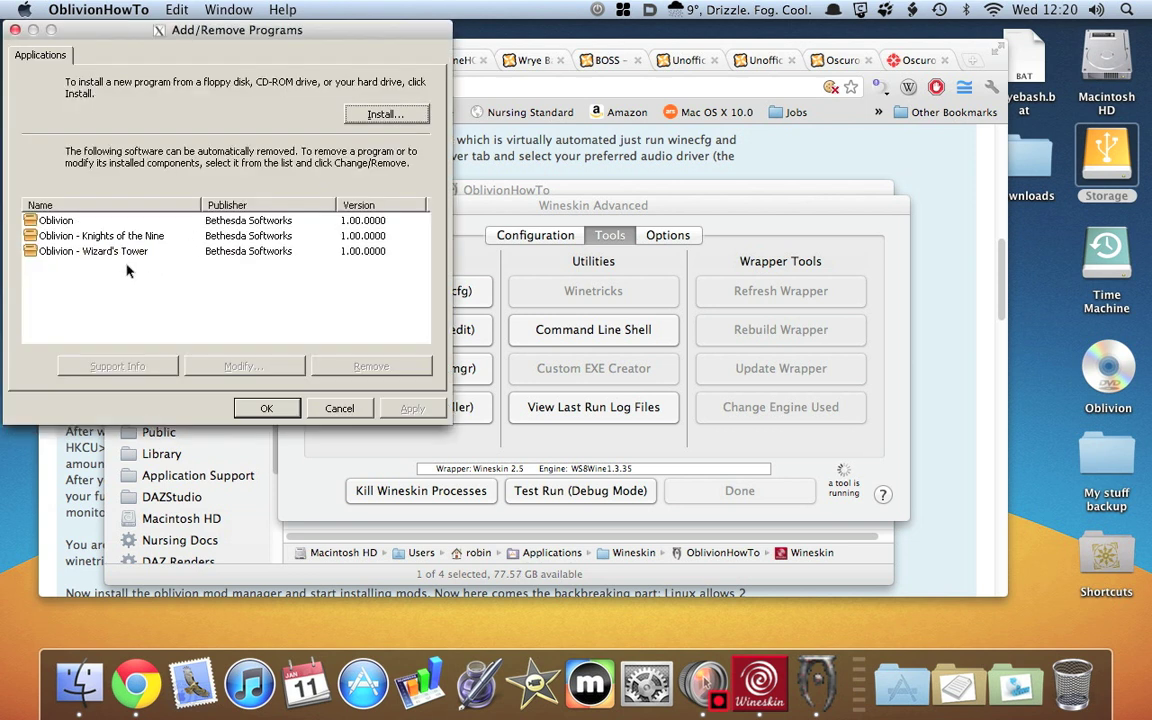
{"action": "left_click", "coordinate": [267, 409]}
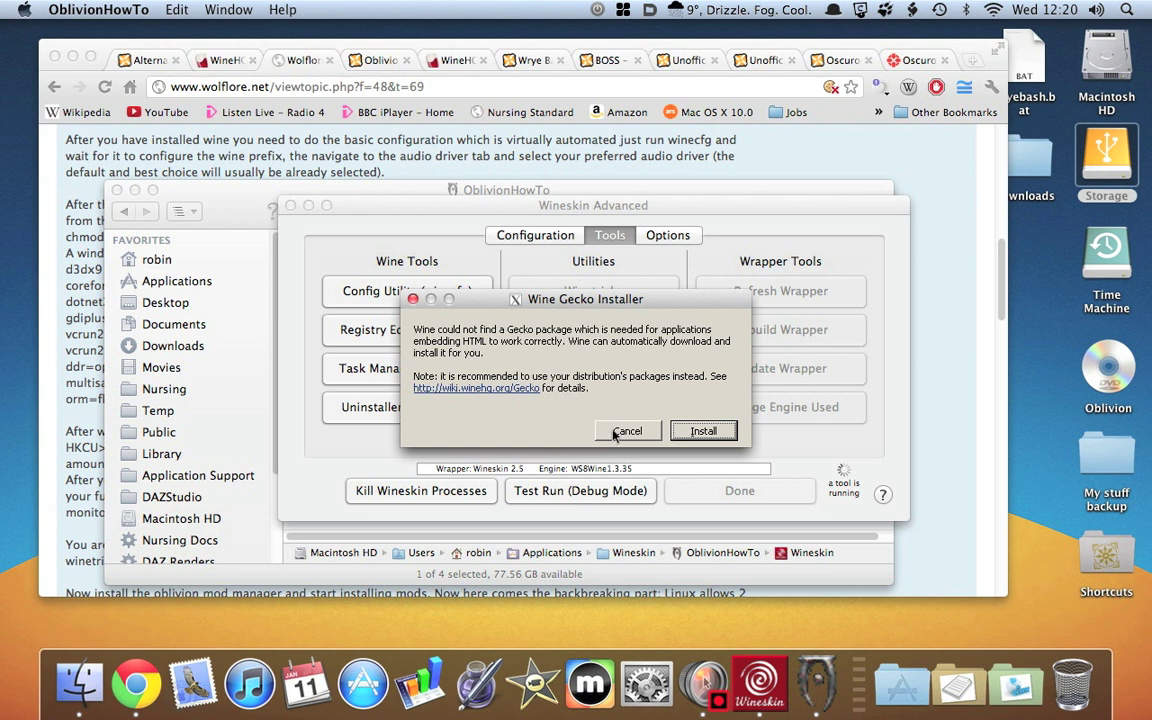
{"action": "left_click", "coordinate": [700, 437]}
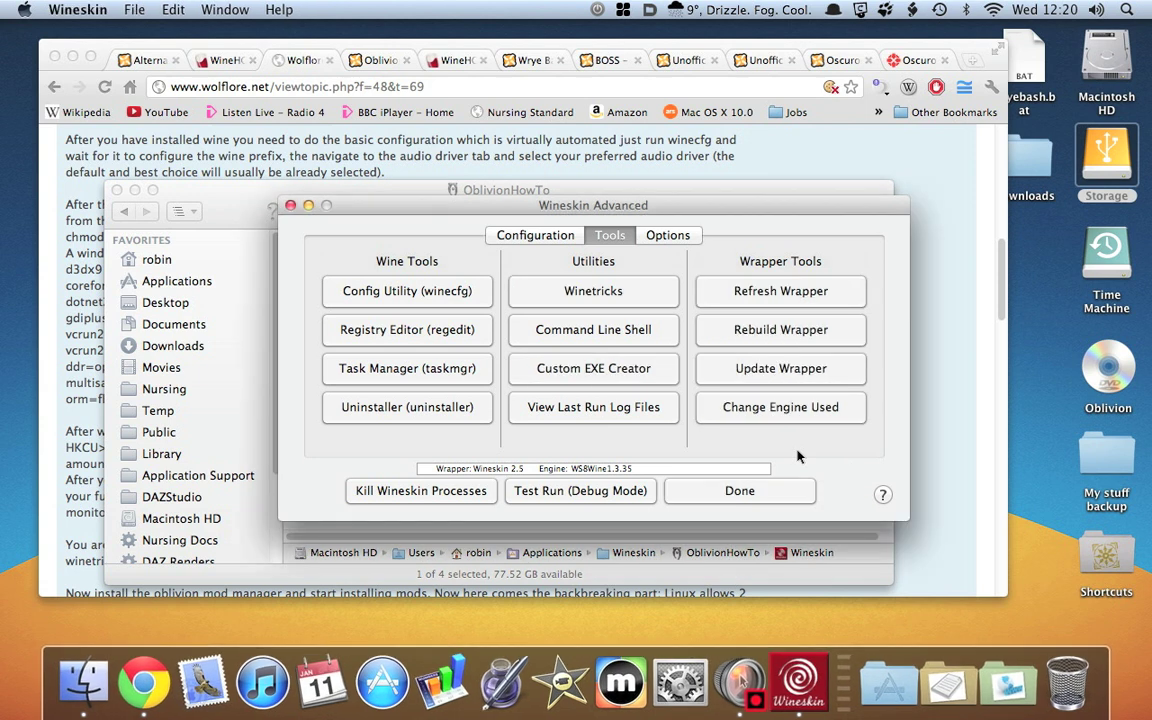
Run the uninstaller again, accept the Wine Gecko installation, and cancel out of the Add/Remove Programs window.
{"action": "left_click", "coordinate": [405, 408]}
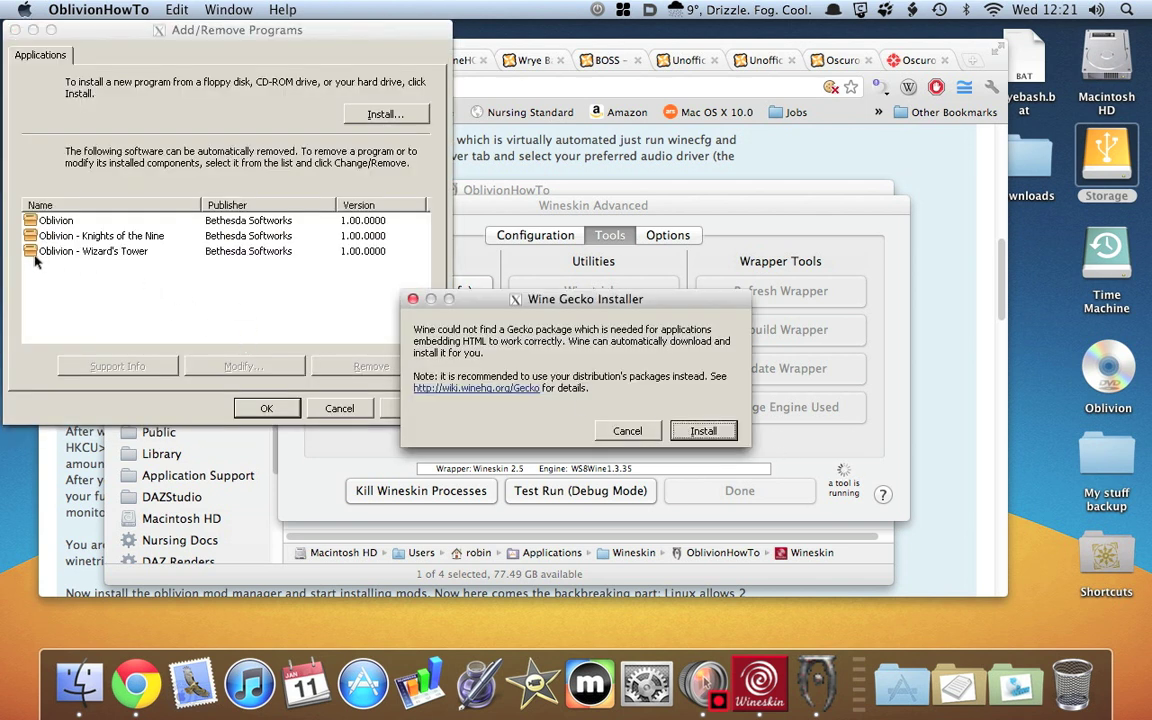
{"action": "left_click", "coordinate": [703, 431]}
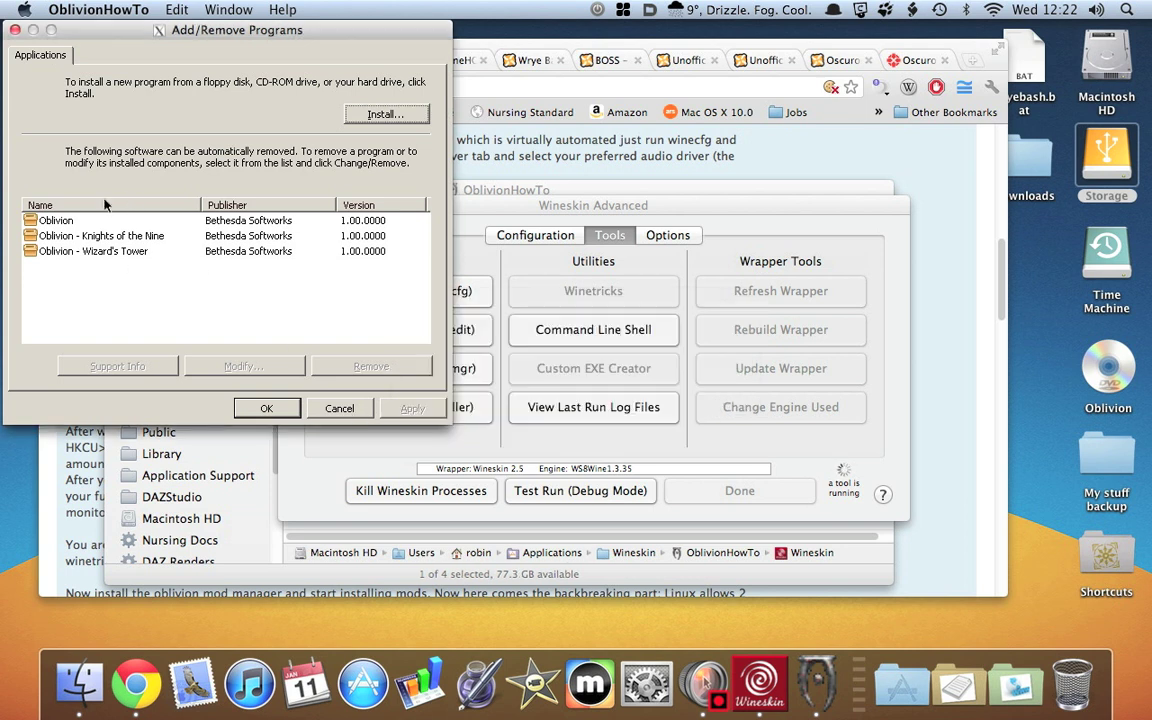
{"action": "left_click", "coordinate": [340, 406]}
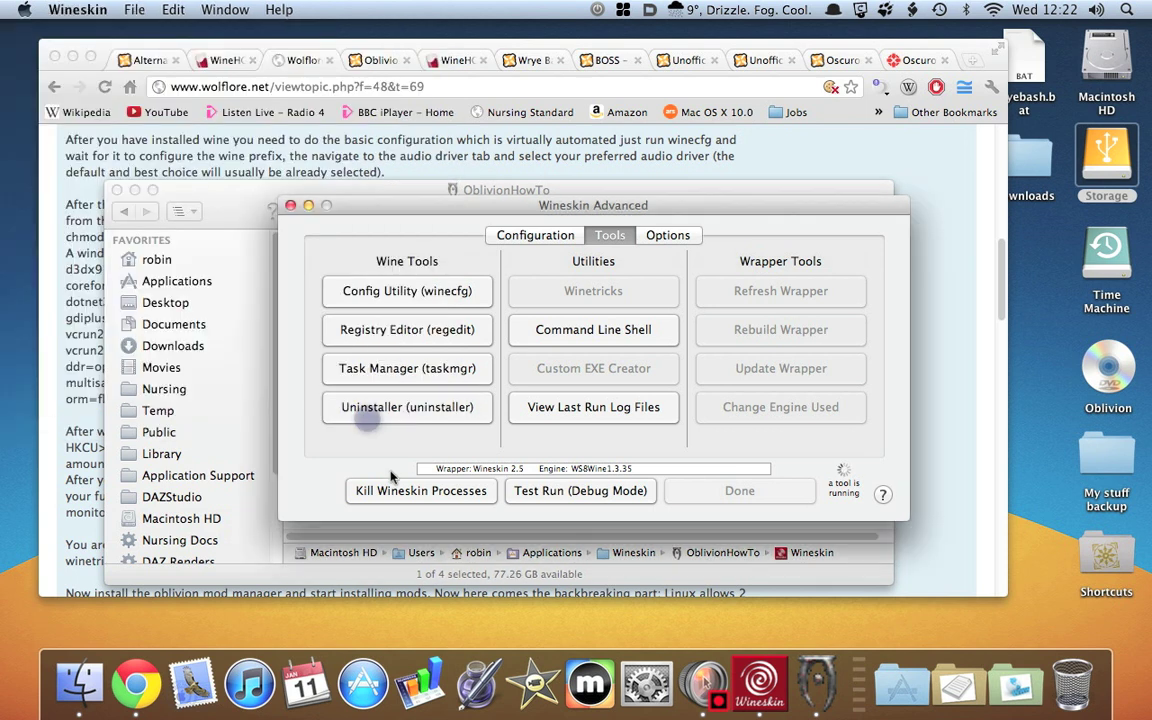
Reopen the uninstaller to check the installed programs for Wine Gecko, and close it.
{"action": "left_click", "coordinate": [375, 410]}
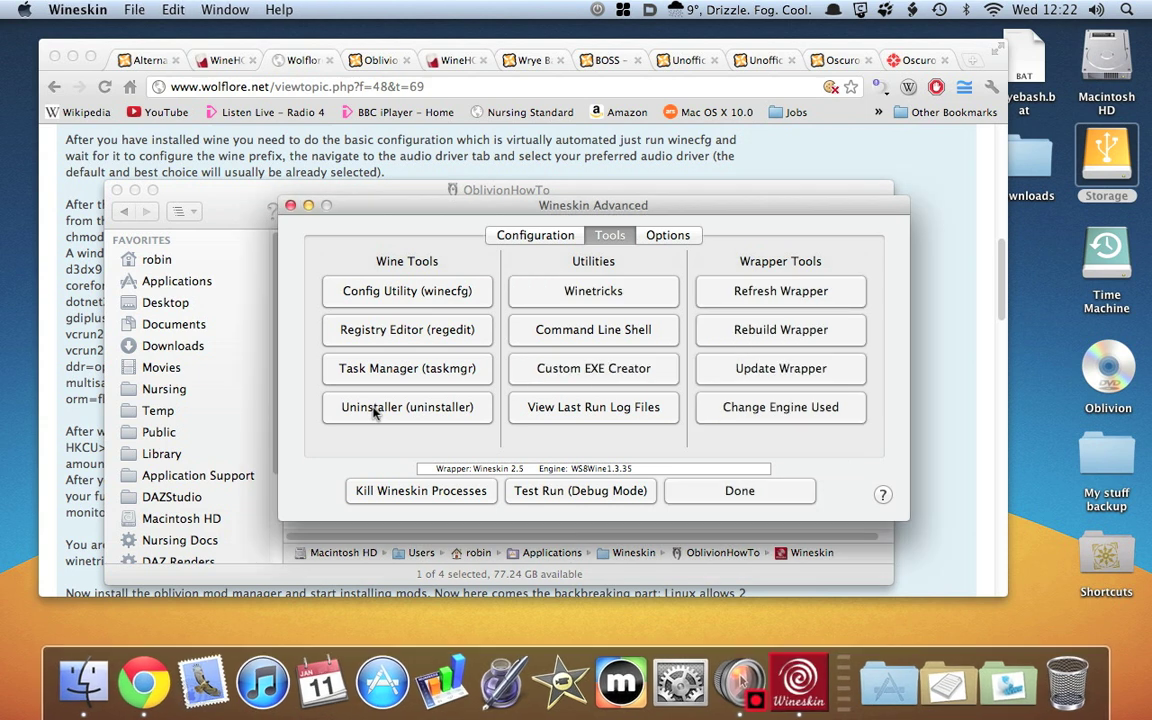
{"action": "left_click", "coordinate": [375, 410]}
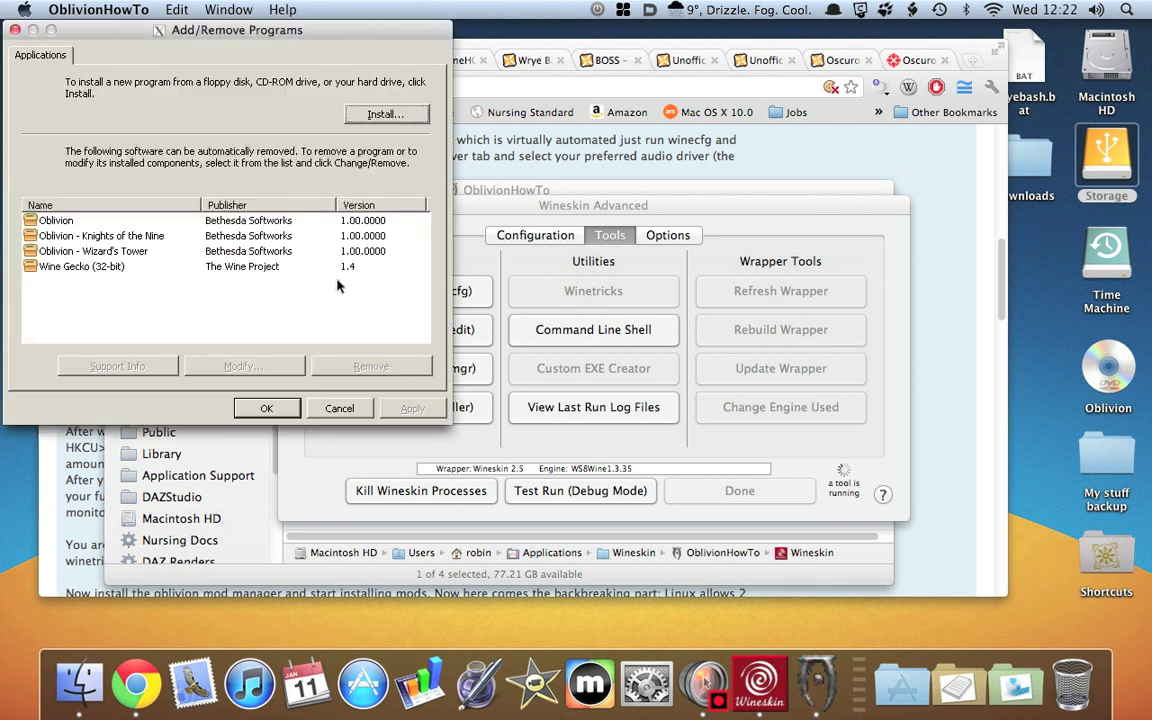
{"action": "left_click", "coordinate": [15, 30]}
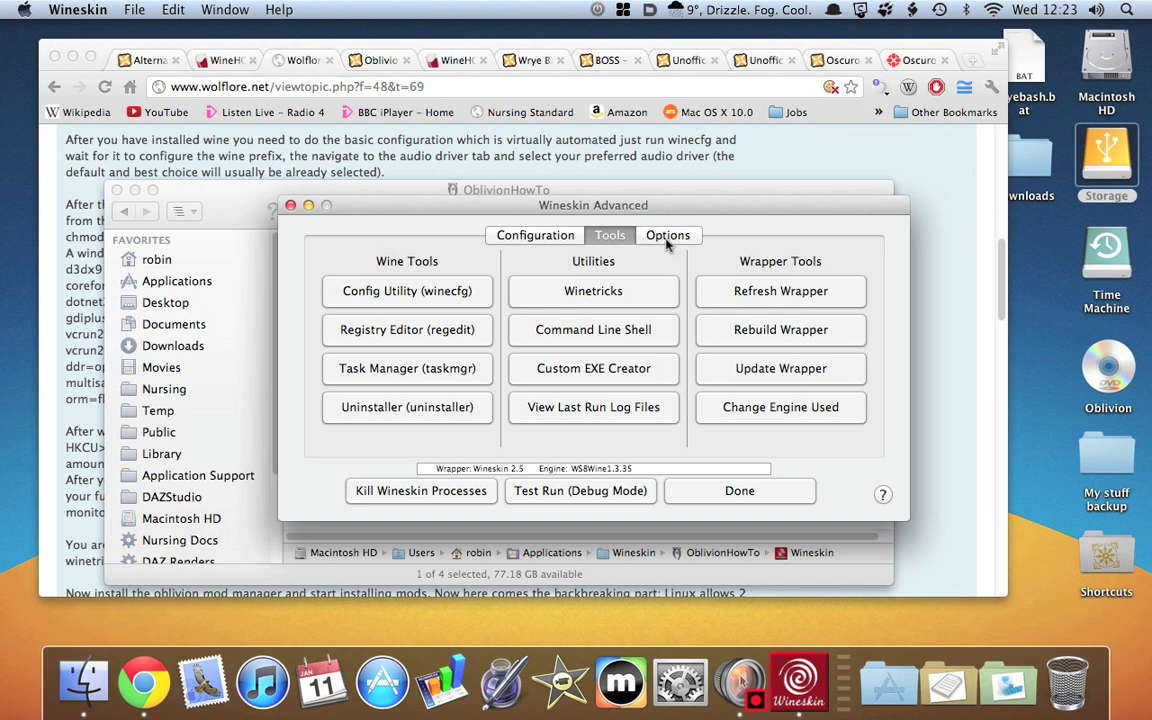
Select dotnet20 among the dlls in Winetricks and run its installation.
{"action": "left_click", "coordinate": [595, 292]}
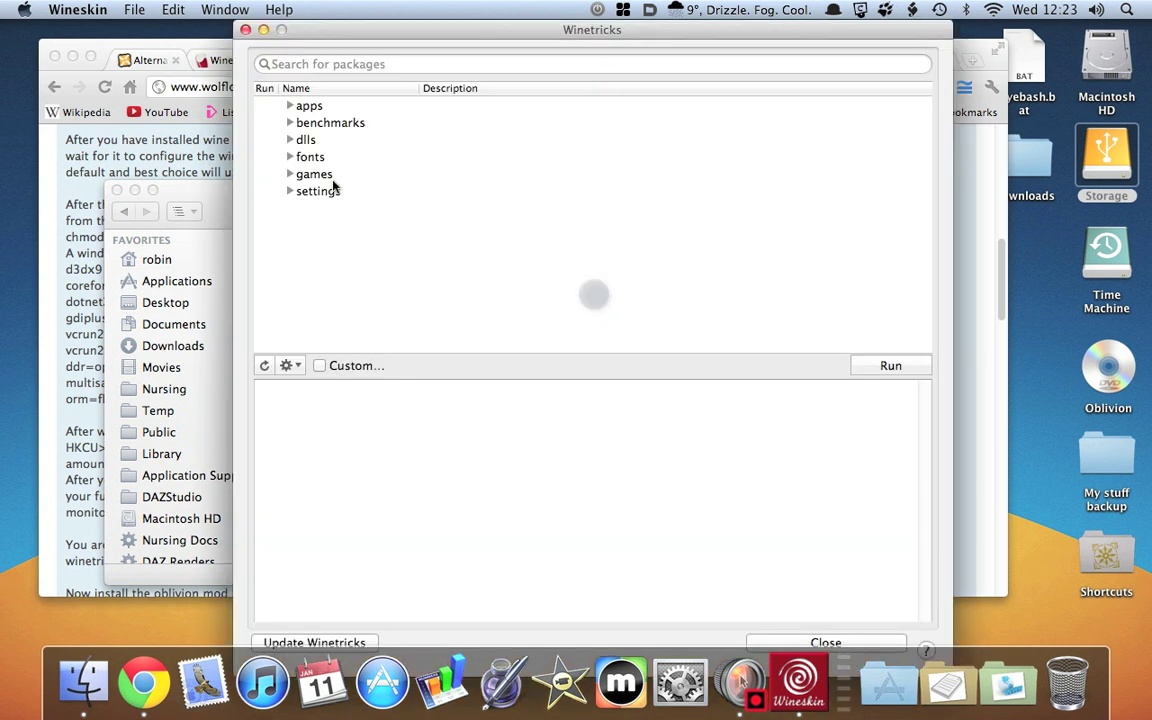
{"action": "left_click", "coordinate": [291, 141]}
{"action": "scroll", "coordinate": [288, 245], "scroll_direction": "down", "scroll_amount": 6}
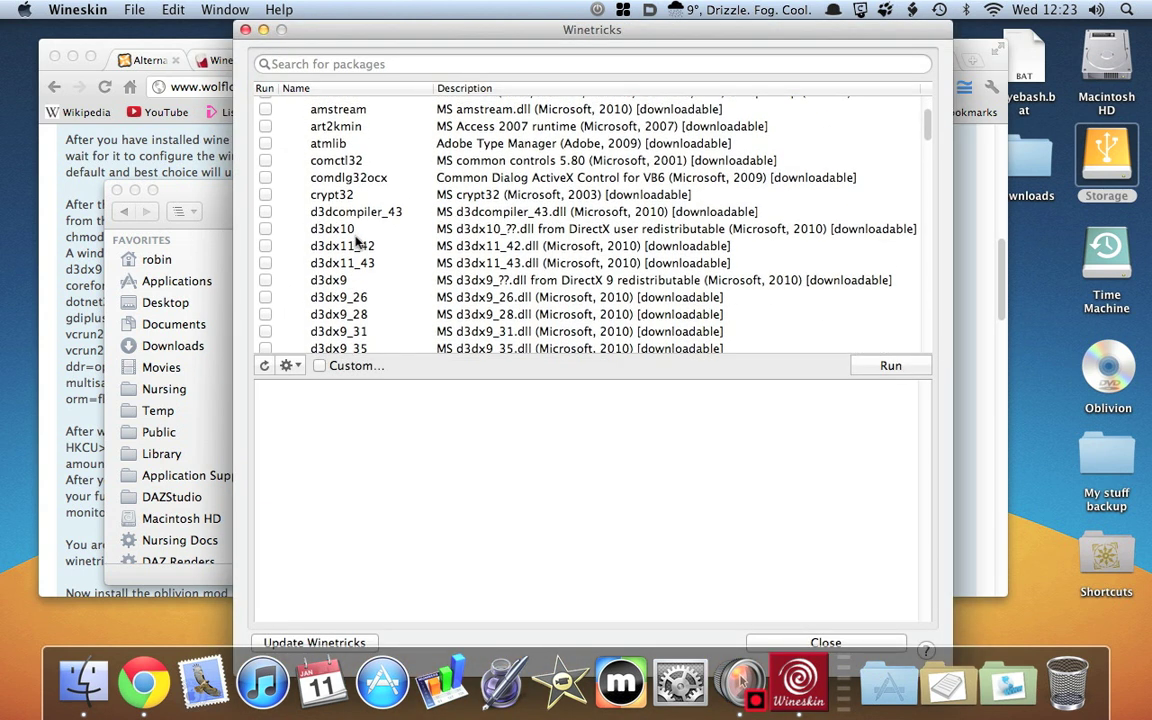
{"action": "scroll", "coordinate": [354, 238], "scroll_direction": "down", "scroll_amount": 10}
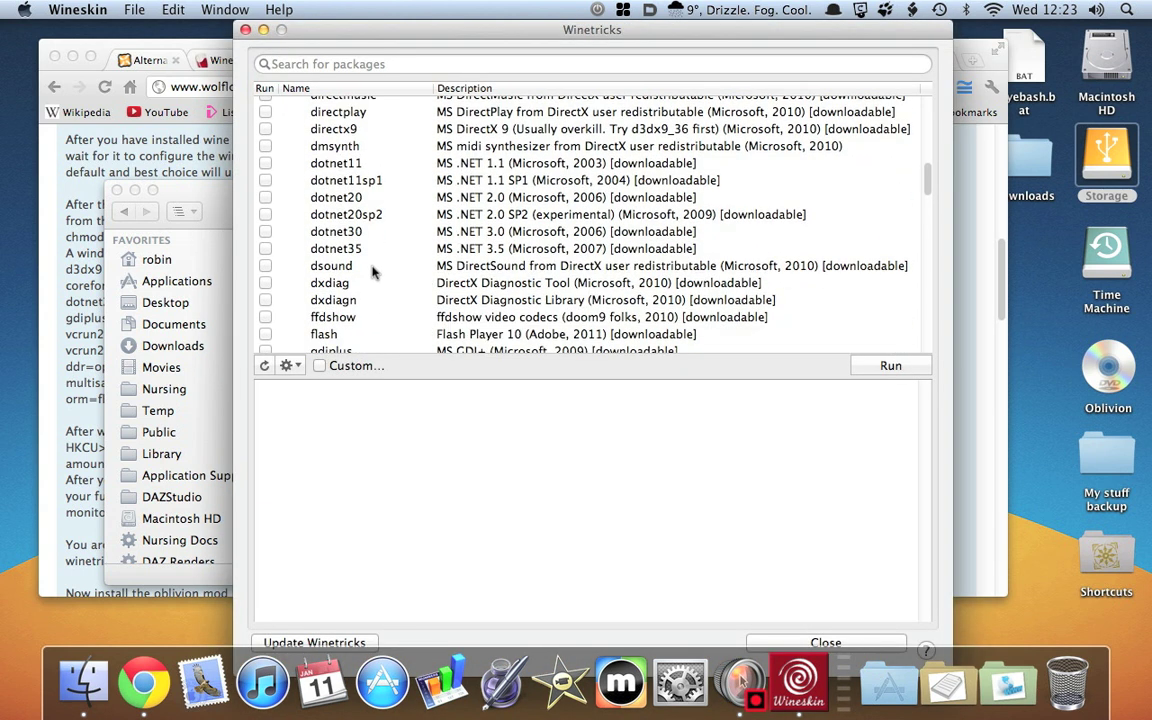
{"action": "left_click", "coordinate": [266, 197]}
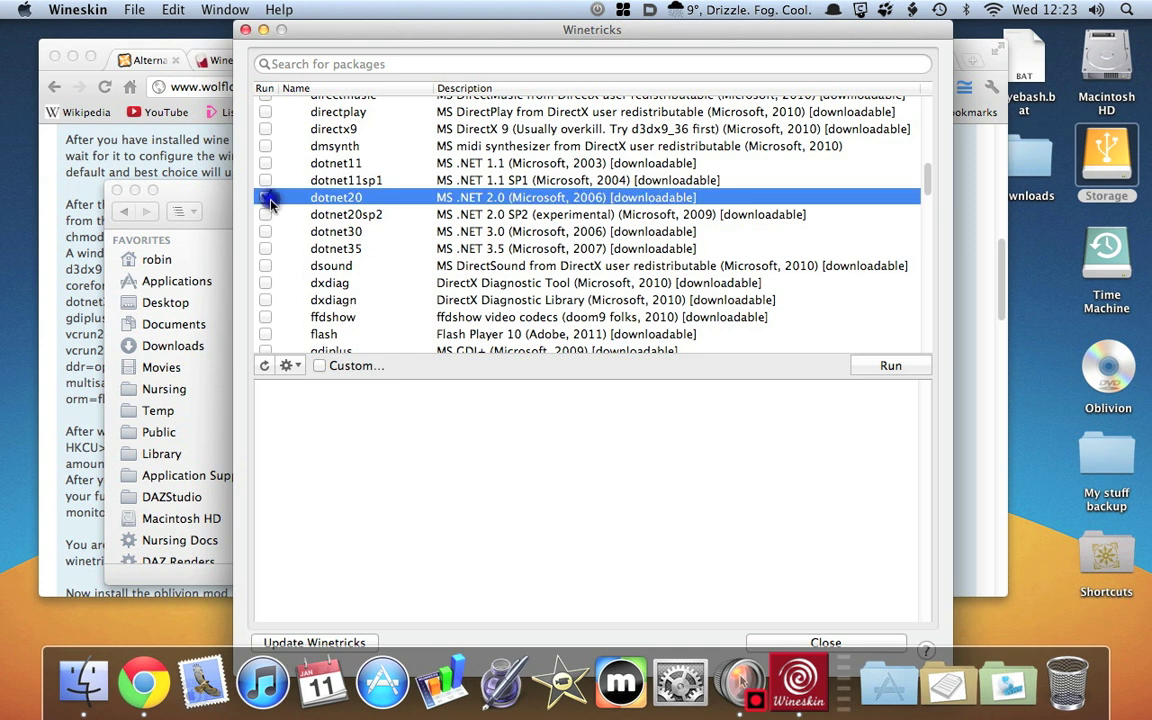
{"action": "left_click", "coordinate": [868, 370]}
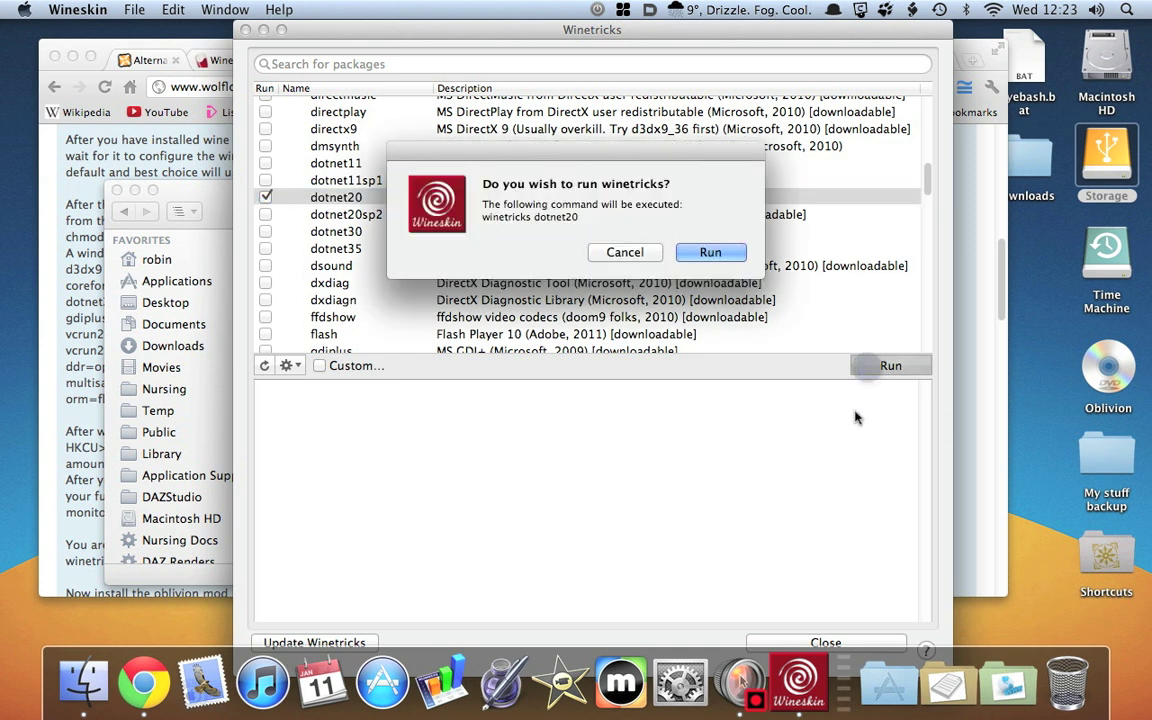
{"action": "left_click", "coordinate": [716, 250]}
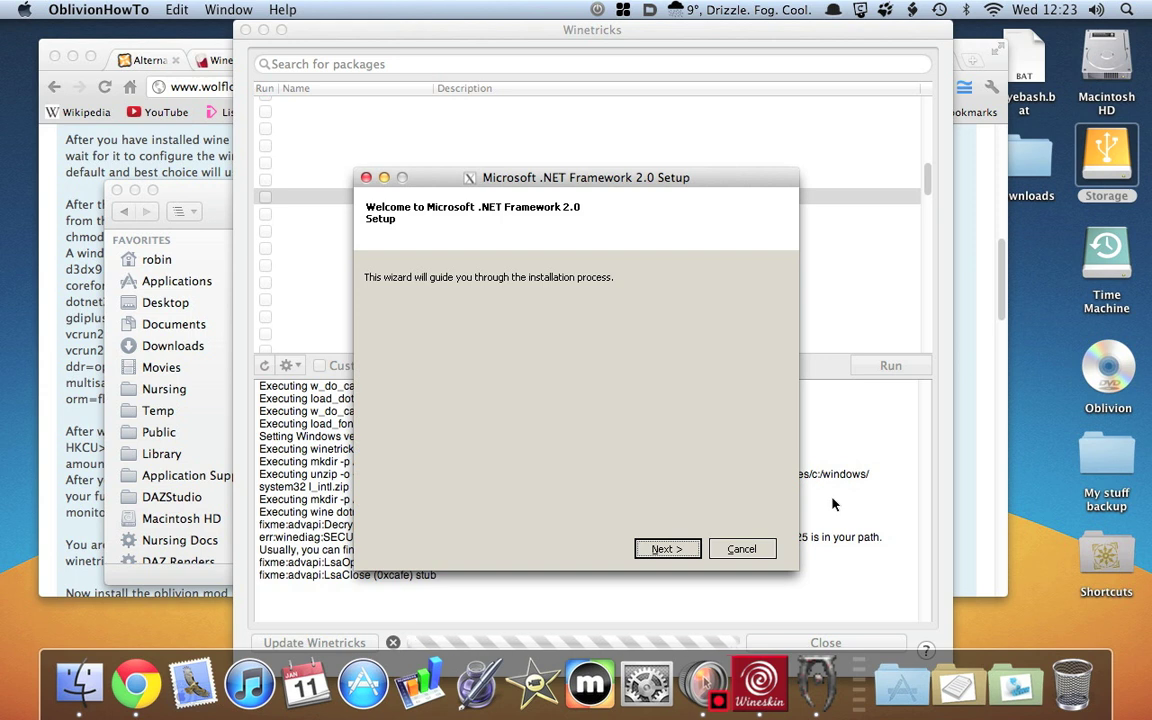
Try to proceed through the Microsoft .NET Framework 2.0 setup, dismiss the program error, and exit the setup.
{"action": "left_click", "coordinate": [662, 548]}
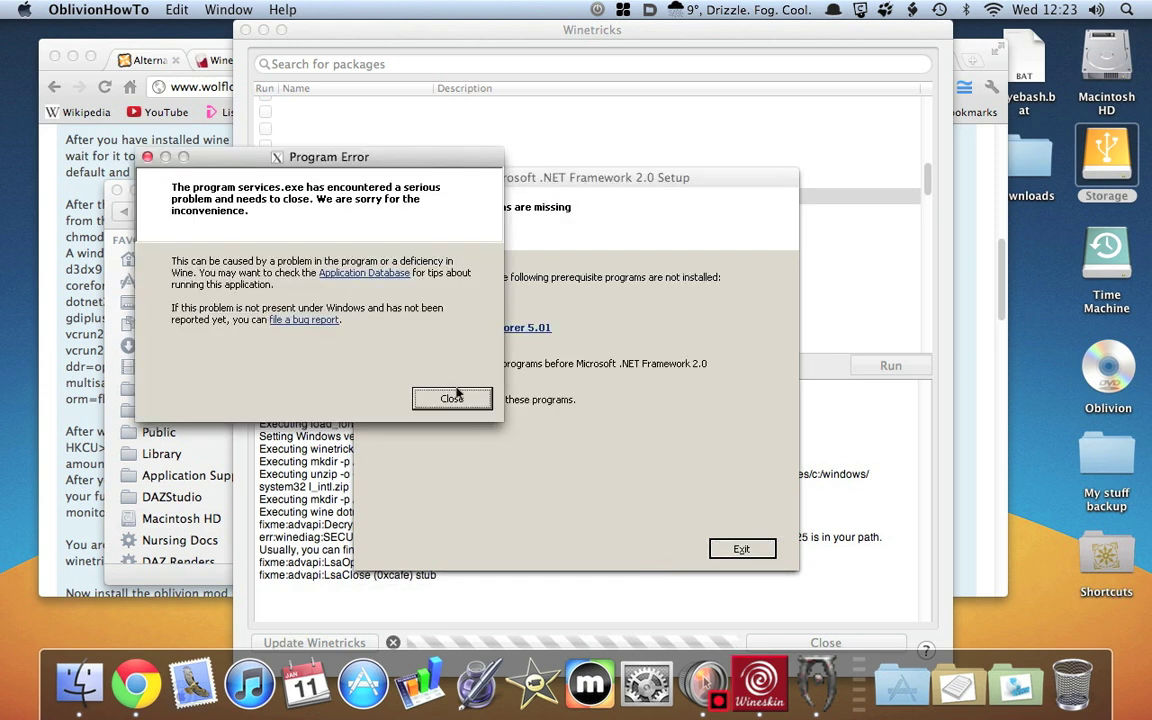
{"action": "left_click", "coordinate": [453, 398]}
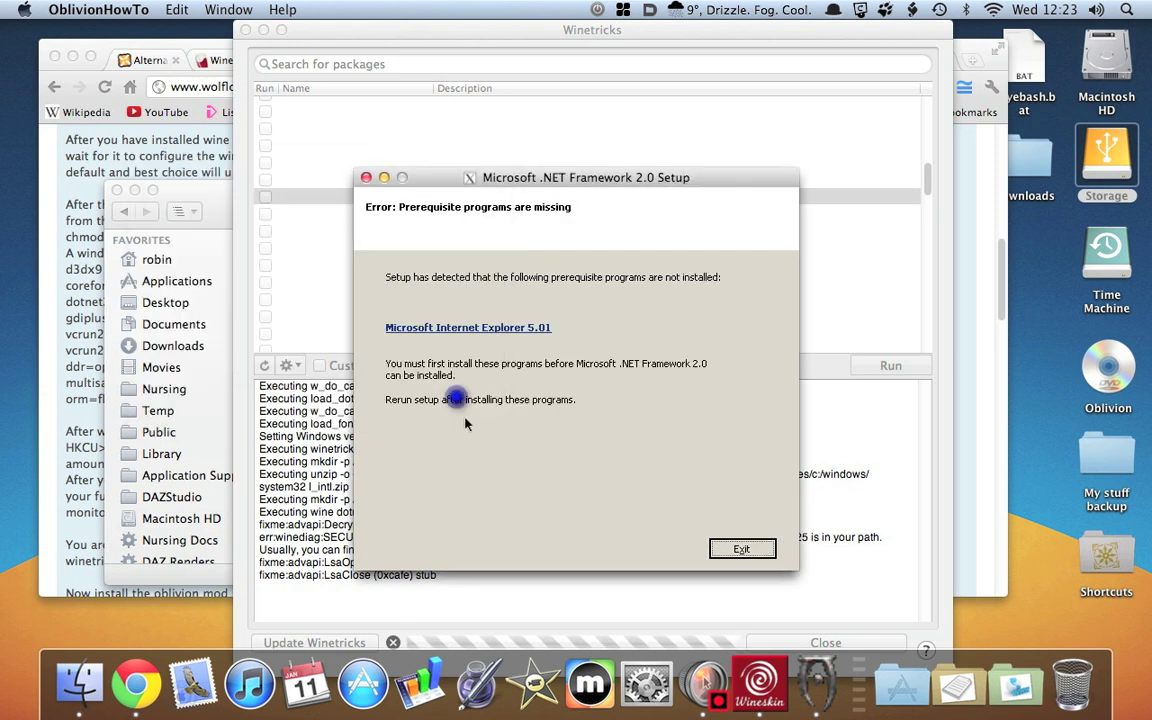
{"action": "left_click", "coordinate": [745, 550]}
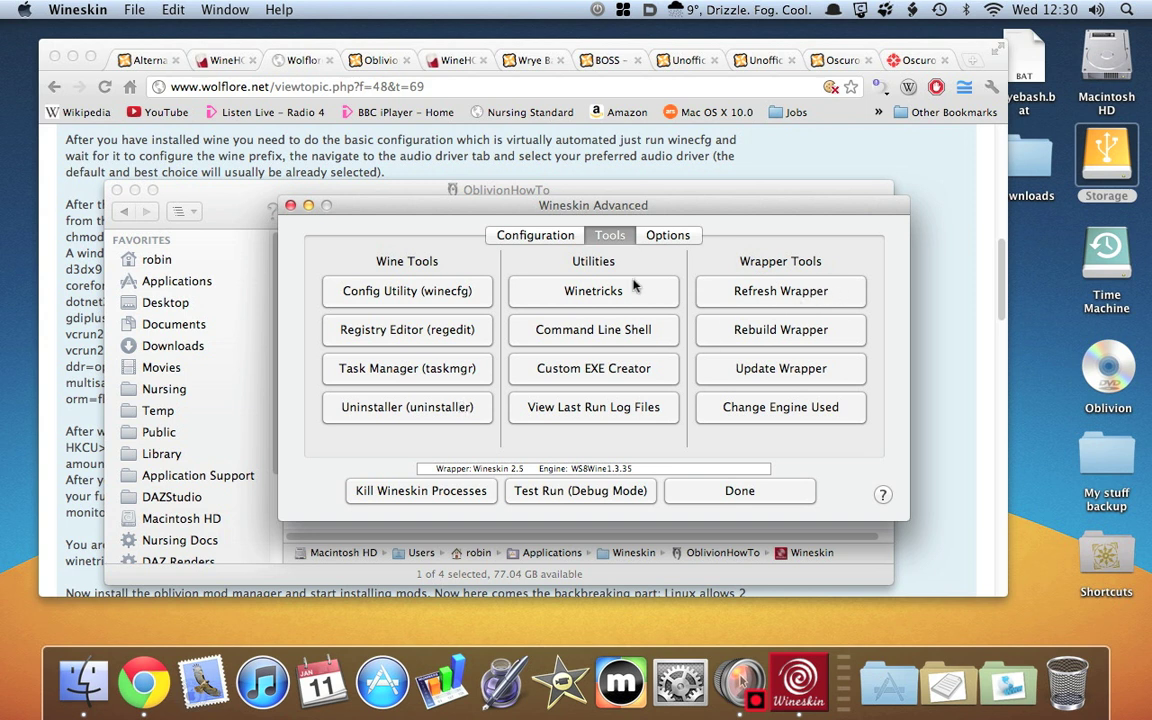
Reopen Winetricks, select dotnet20, and run its installation again.
{"action": "left_click", "coordinate": [593, 290]}
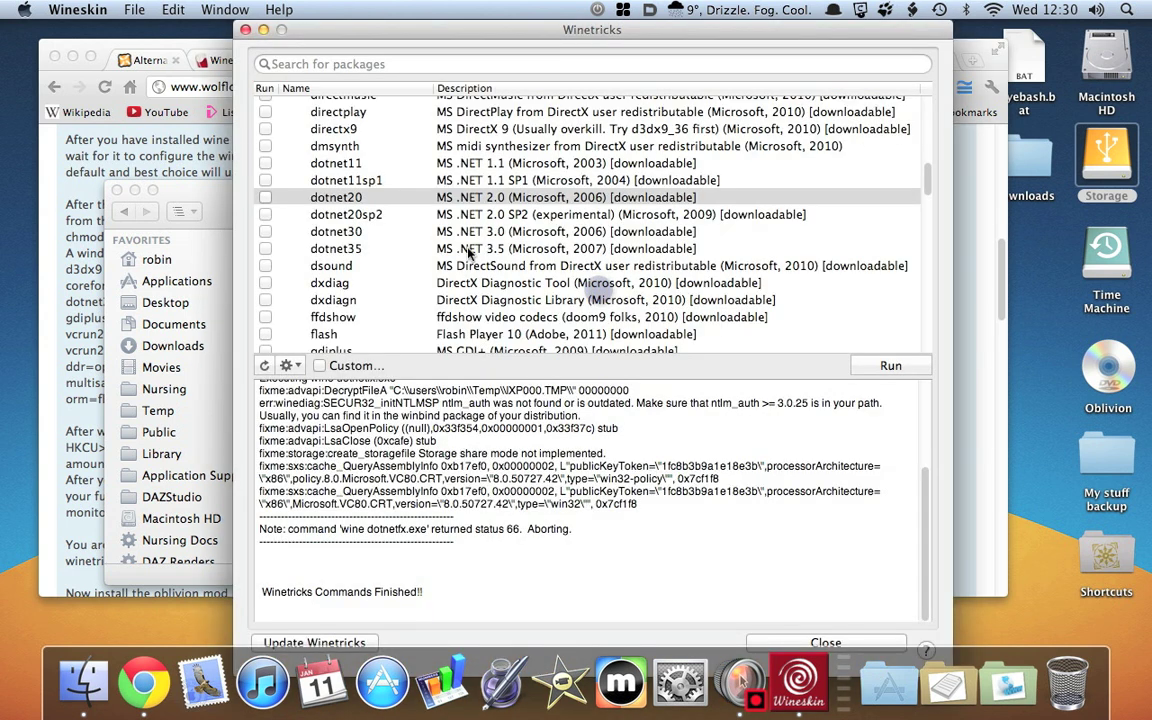
{"action": "left_click", "coordinate": [266, 197]}
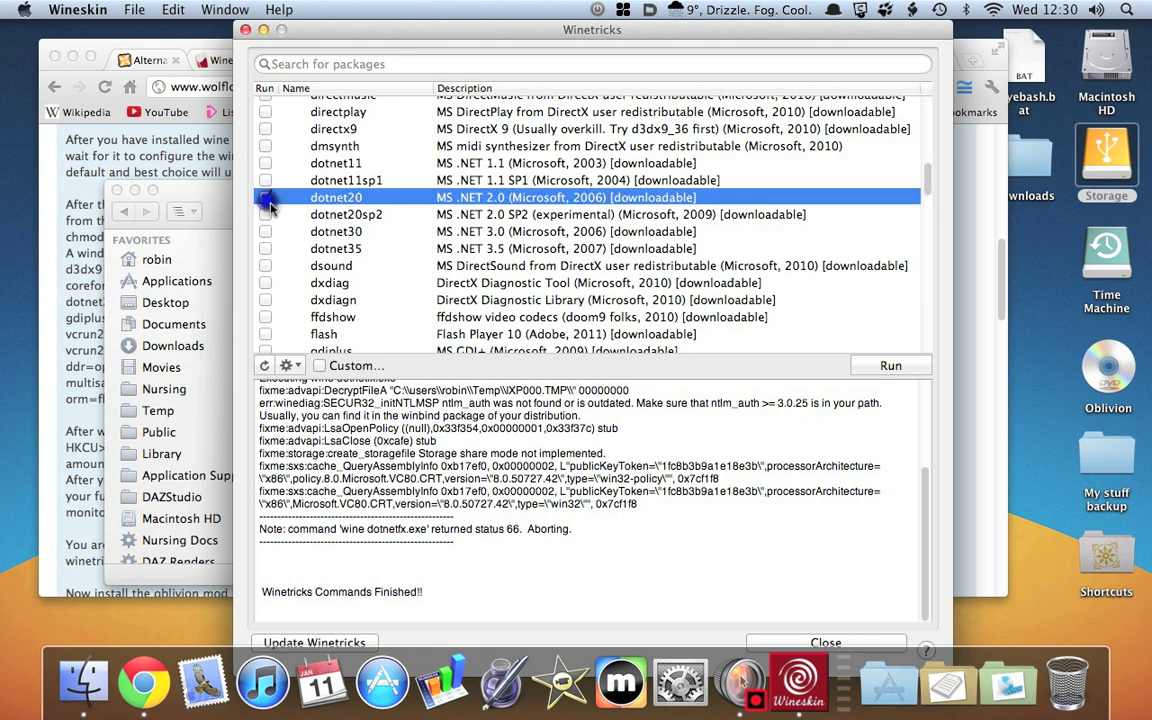
{"action": "left_click", "coordinate": [884, 367]}
{"action": "left_click", "coordinate": [710, 252]}
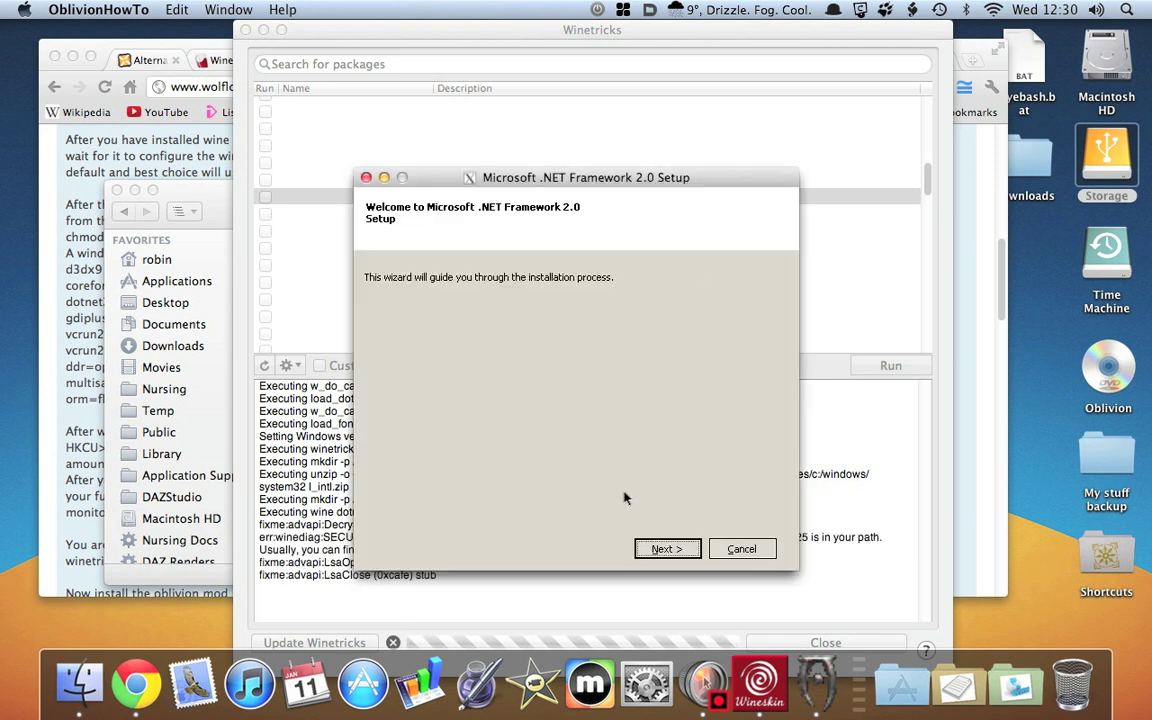
Proceed through the .NET Framework 2.0 setup, dismissing the program error, accept the license agreement, and start the installation.
{"action": "left_click", "coordinate": [670, 550]}
{"action": "left_click", "coordinate": [232, 377]}
{"action": "left_click", "coordinate": [456, 398]}
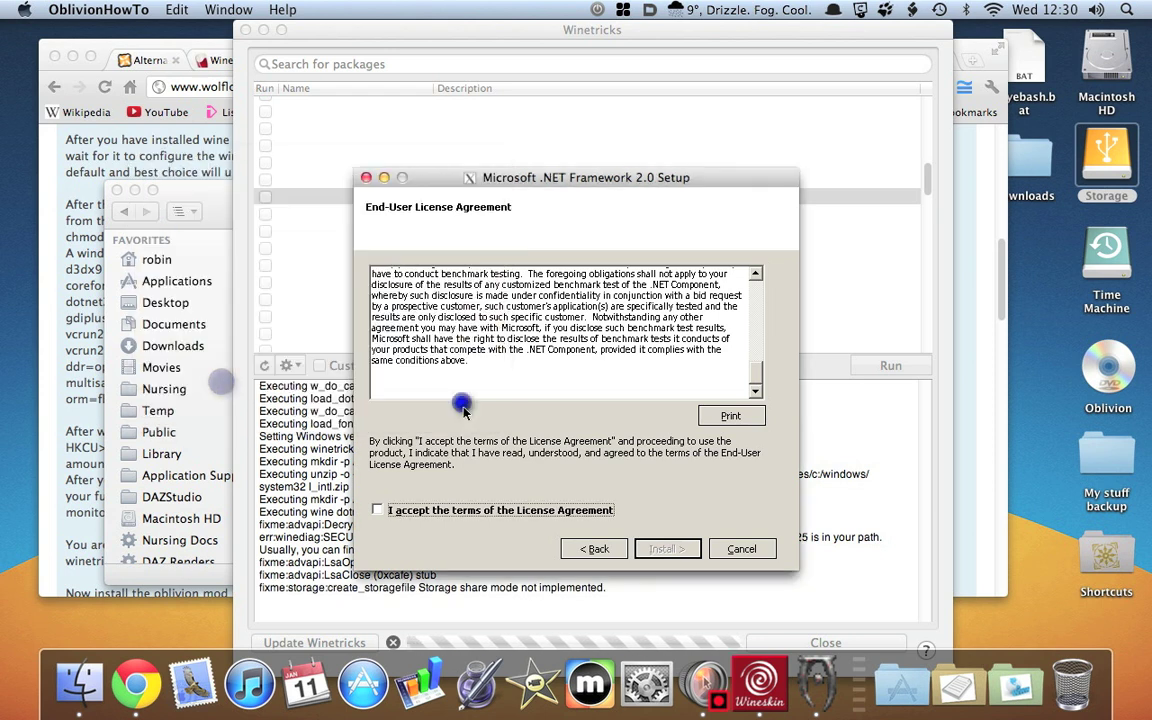
{"action": "left_click", "coordinate": [377, 510]}
{"action": "left_click", "coordinate": [672, 549]}
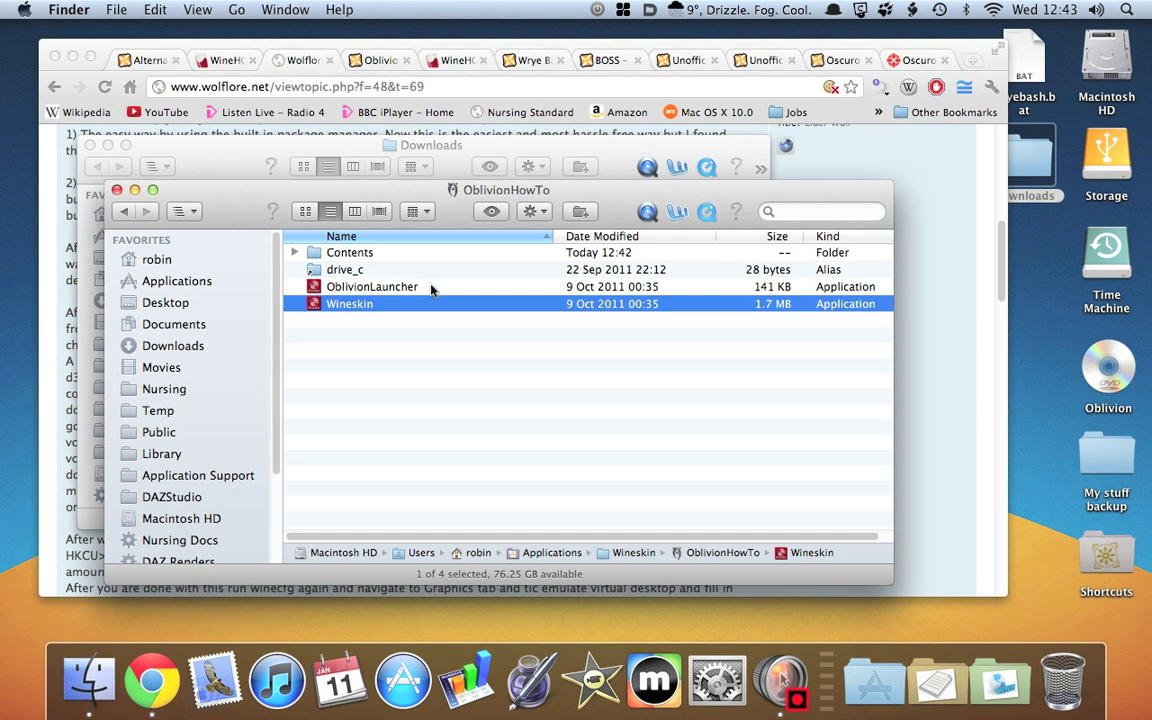
Relaunch Wineskin, check the gdiplus, vcrun2005 and vcrun2008 entries in the forum guide, and return to Wineskin.
{"action": "double_click", "coordinate": [310, 306]}
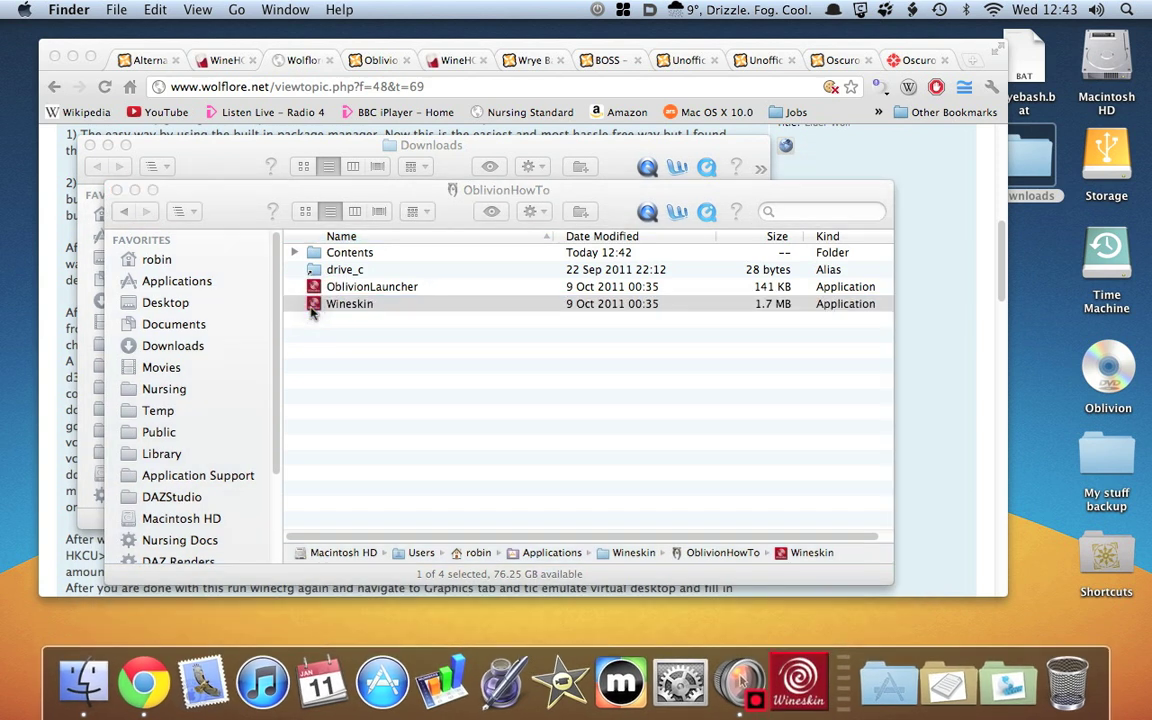
{"action": "left_click", "coordinate": [50, 316]}
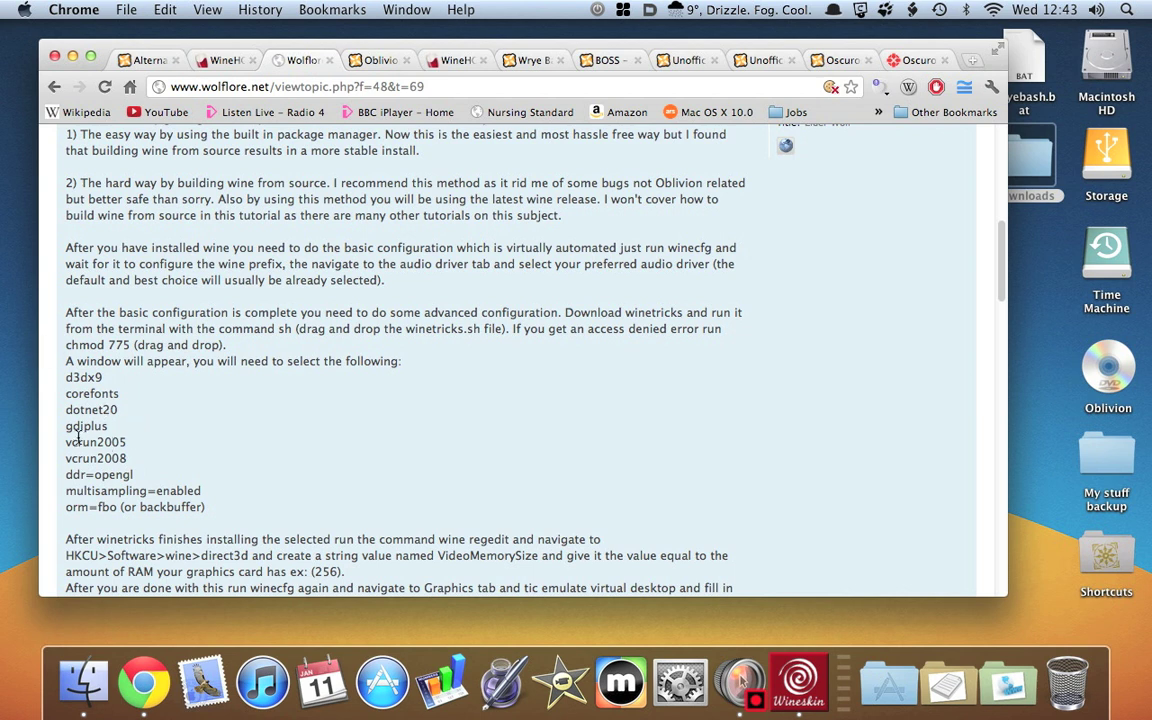
{"action": "left_click_drag", "start_coordinate": [63, 428], "coordinate": [130, 458]}
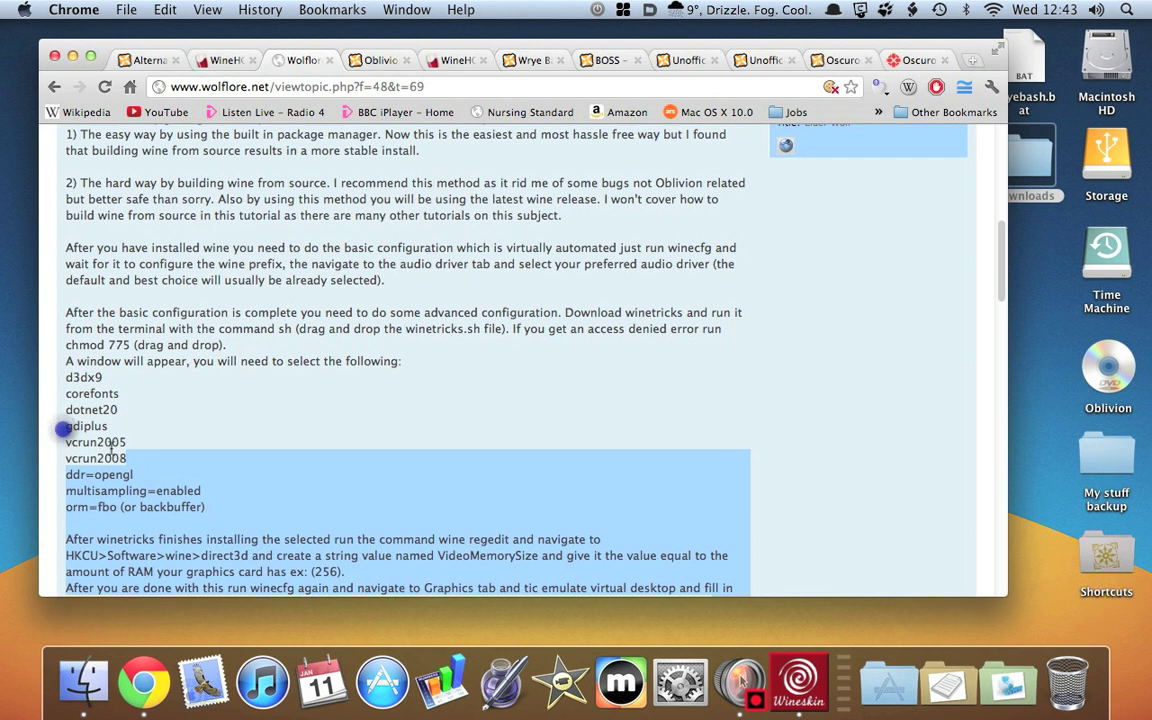
{"action": "left_click", "coordinate": [96, 441]}
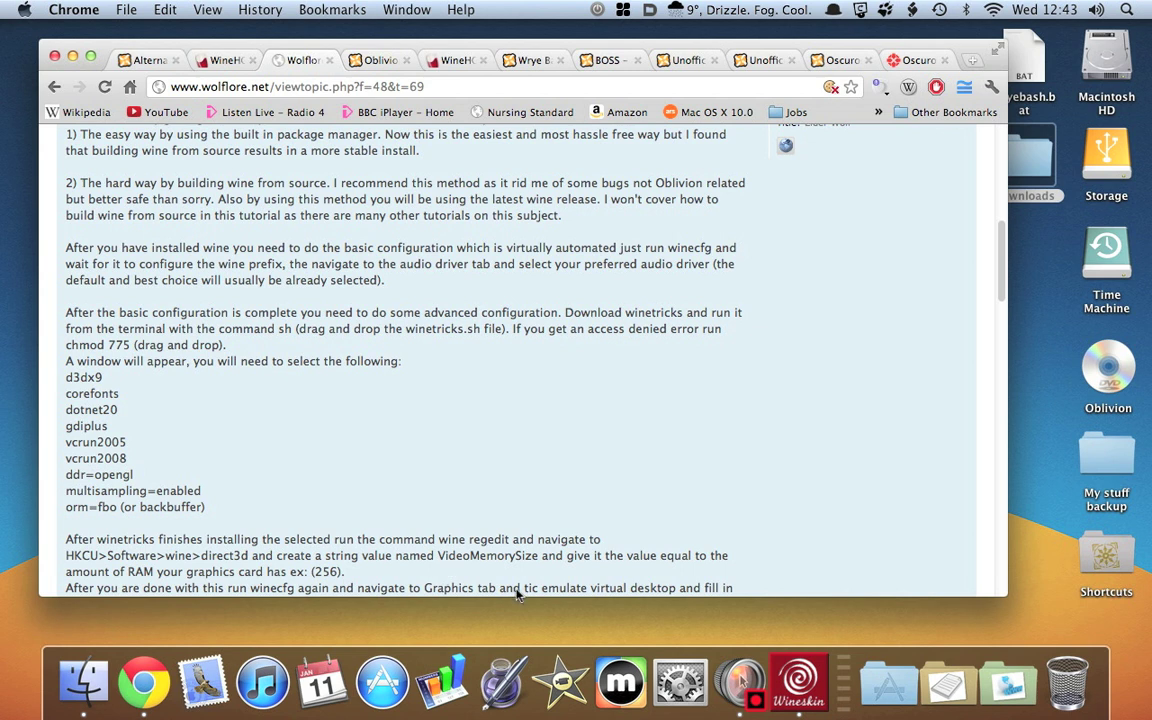
{"action": "left_click", "coordinate": [798, 680]}
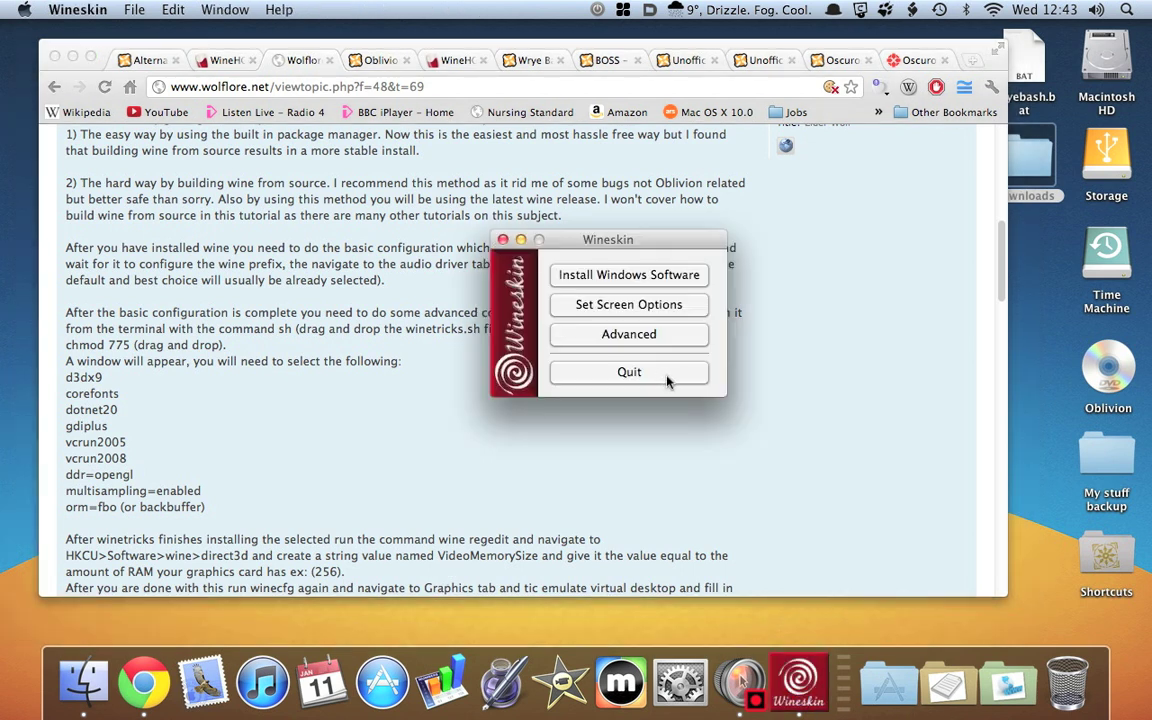
Check the .NET Framework 2.0 and Visual C++ 2005 entries in Wineskin's Windows program uninstaller, and close it.
{"action": "left_click", "coordinate": [626, 336]}
{"action": "left_click", "coordinate": [610, 235]}
{"action": "left_click", "coordinate": [406, 407]}
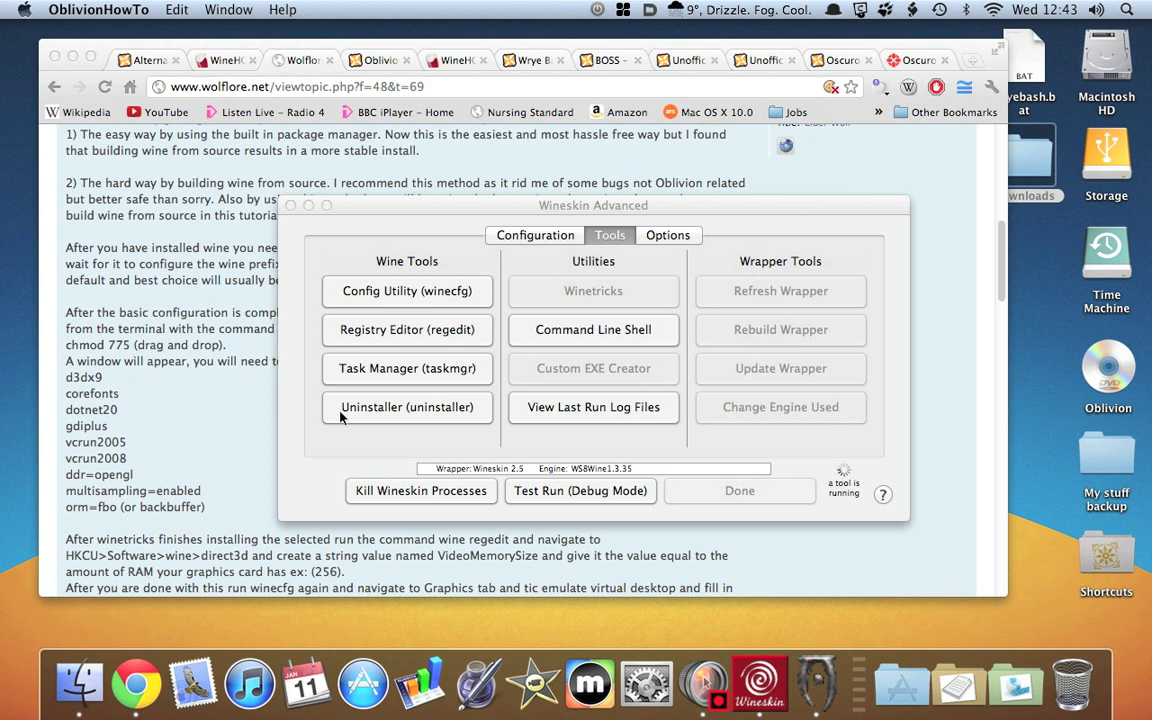
{"action": "left_click", "coordinate": [95, 220]}
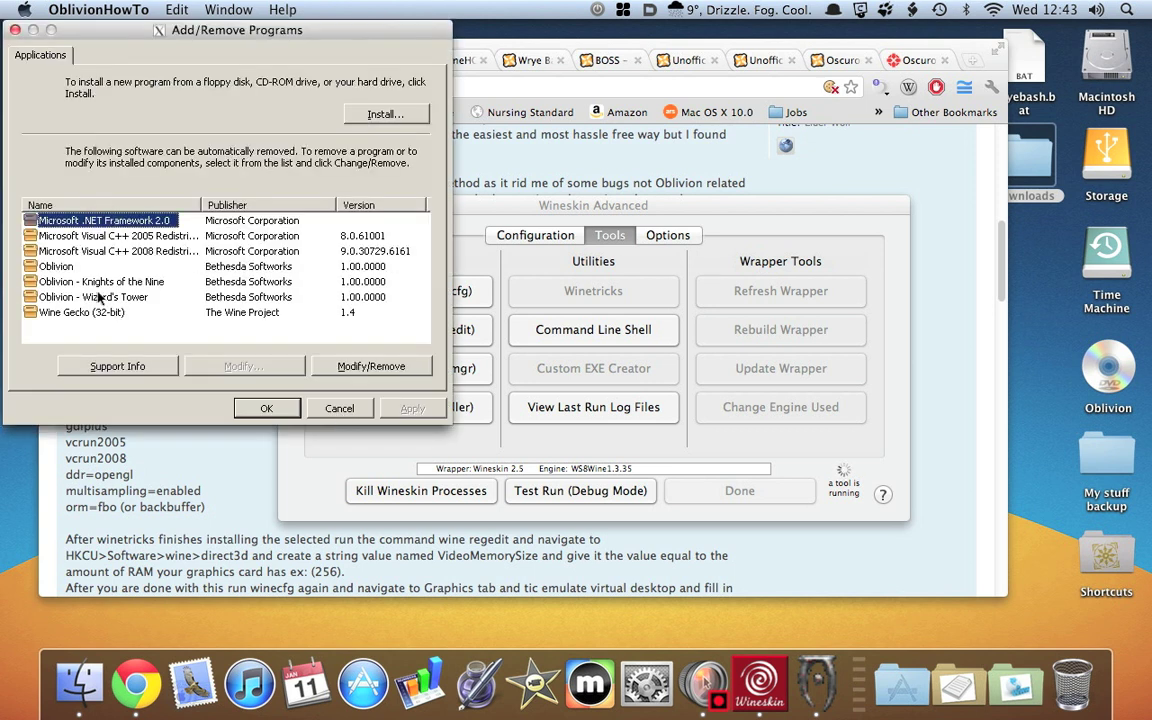
{"action": "left_click", "coordinate": [66, 236]}
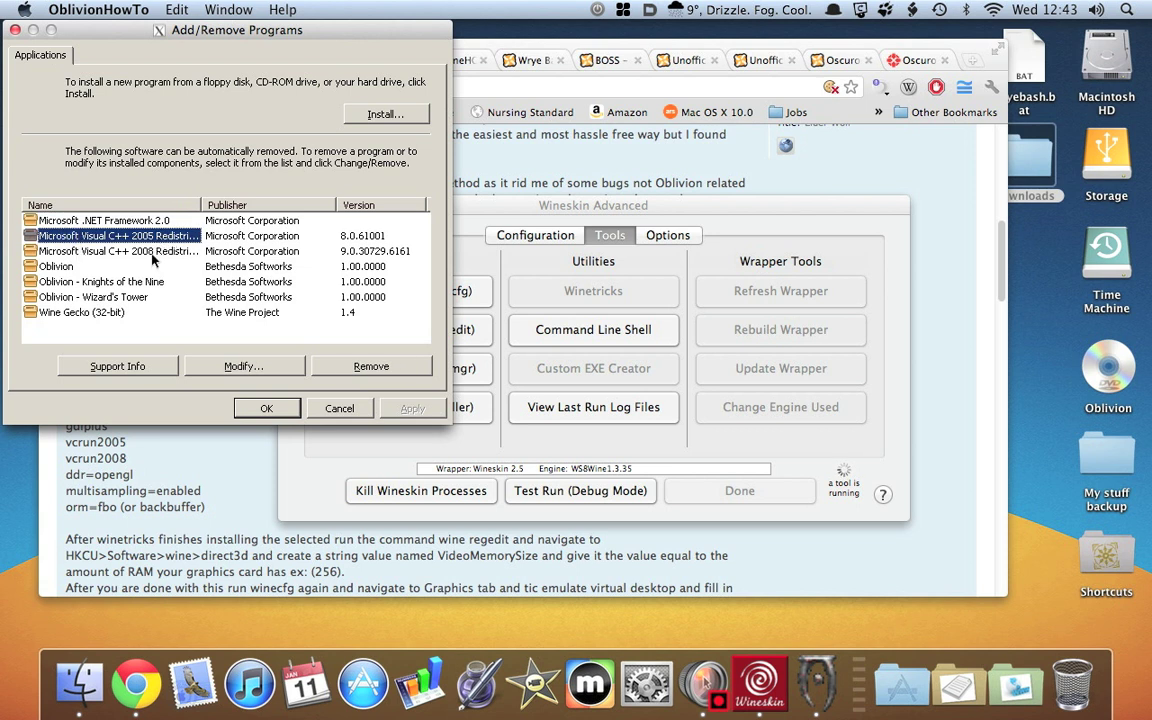
{"action": "left_click", "coordinate": [430, 398]}
{"action": "left_click", "coordinate": [268, 409]}
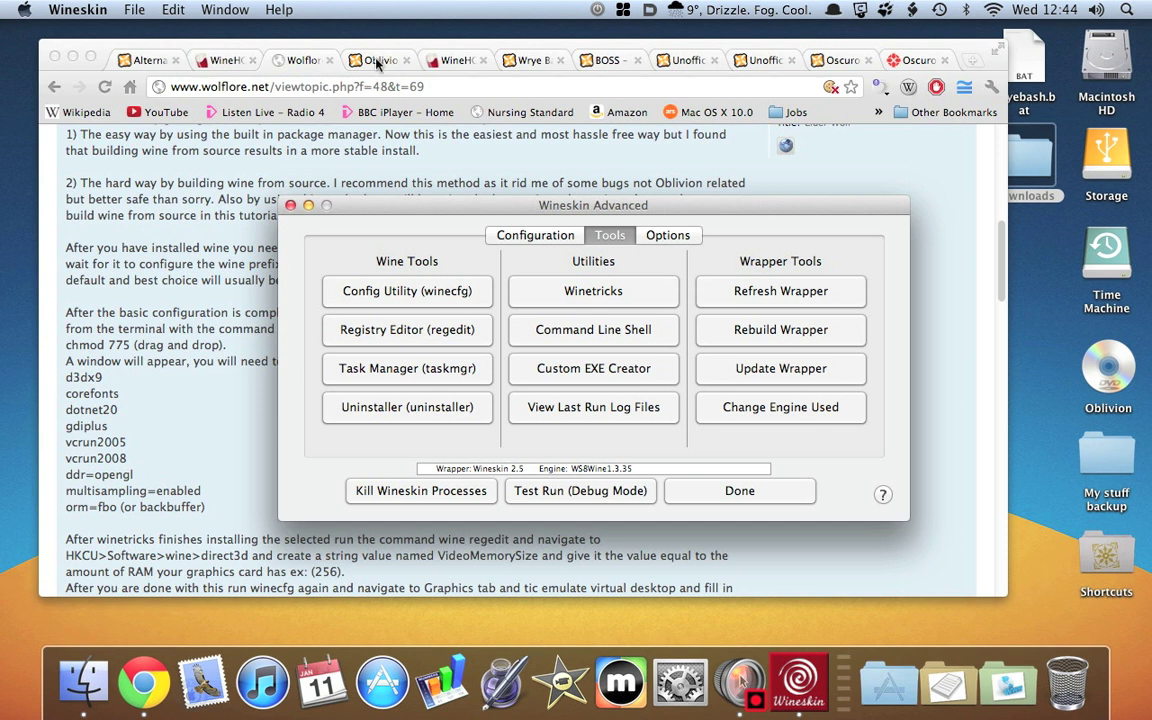
Bring up the Oblivion mod manager page on TES Nexus and examine its main download files.
{"action": "left_click", "coordinate": [158, 62]}
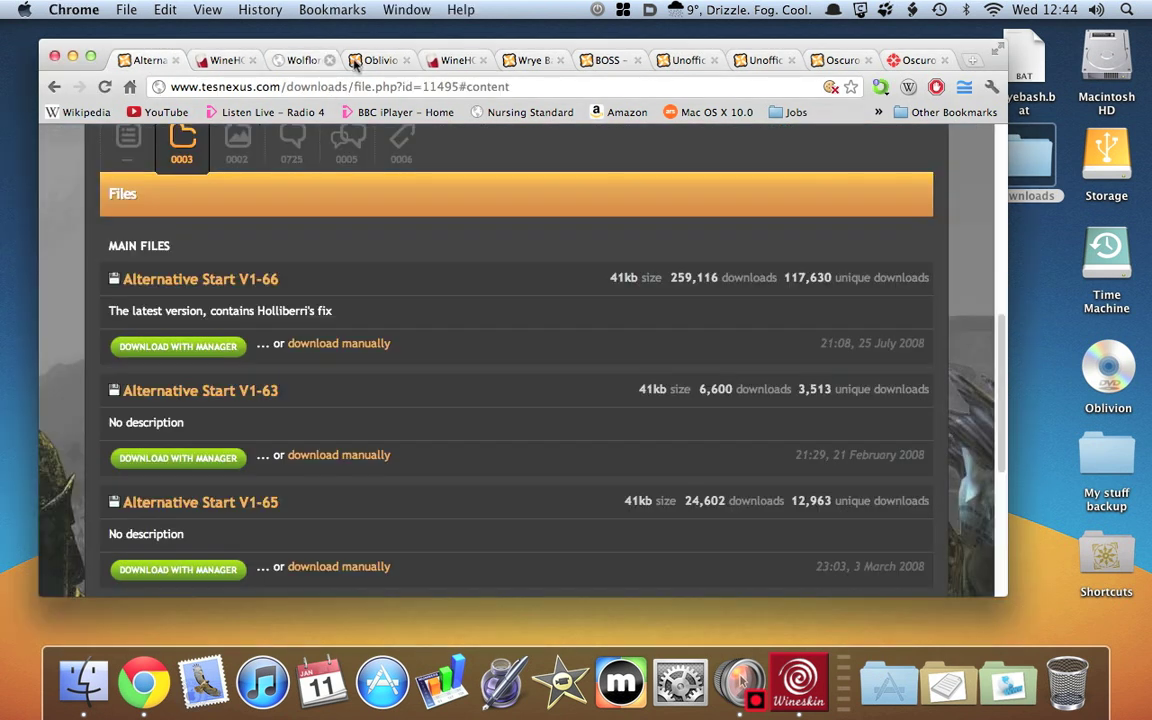
{"action": "left_click", "coordinate": [383, 62]}
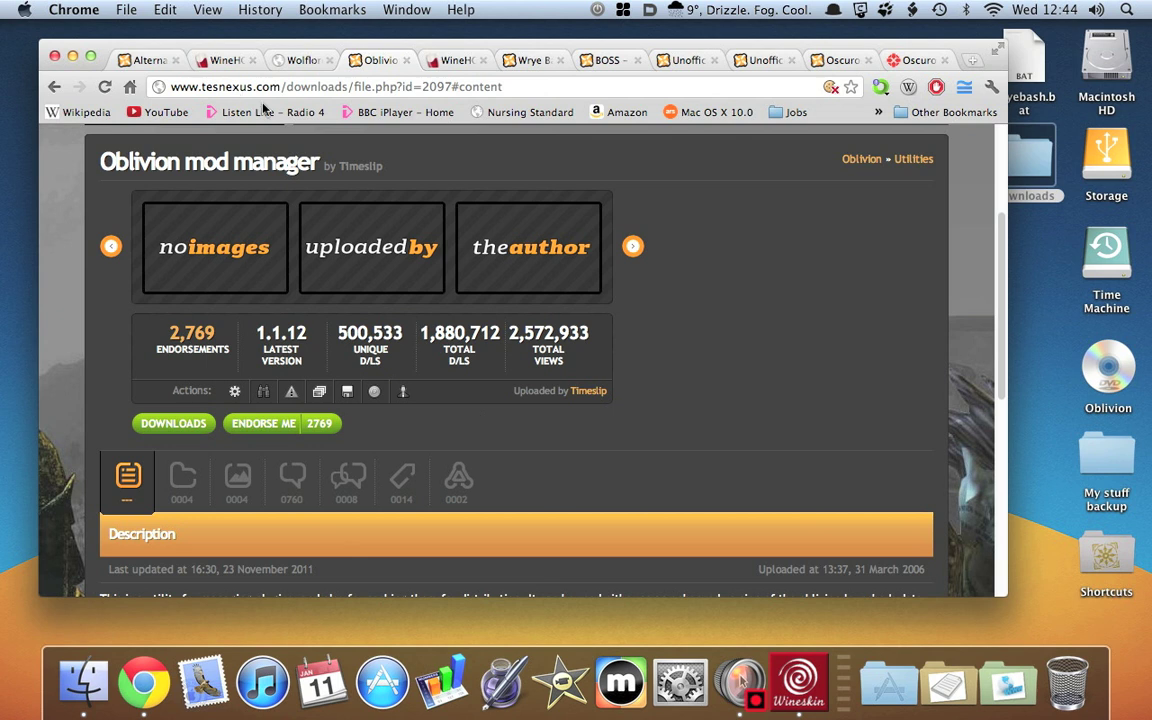
{"action": "left_click", "coordinate": [586, 87]}
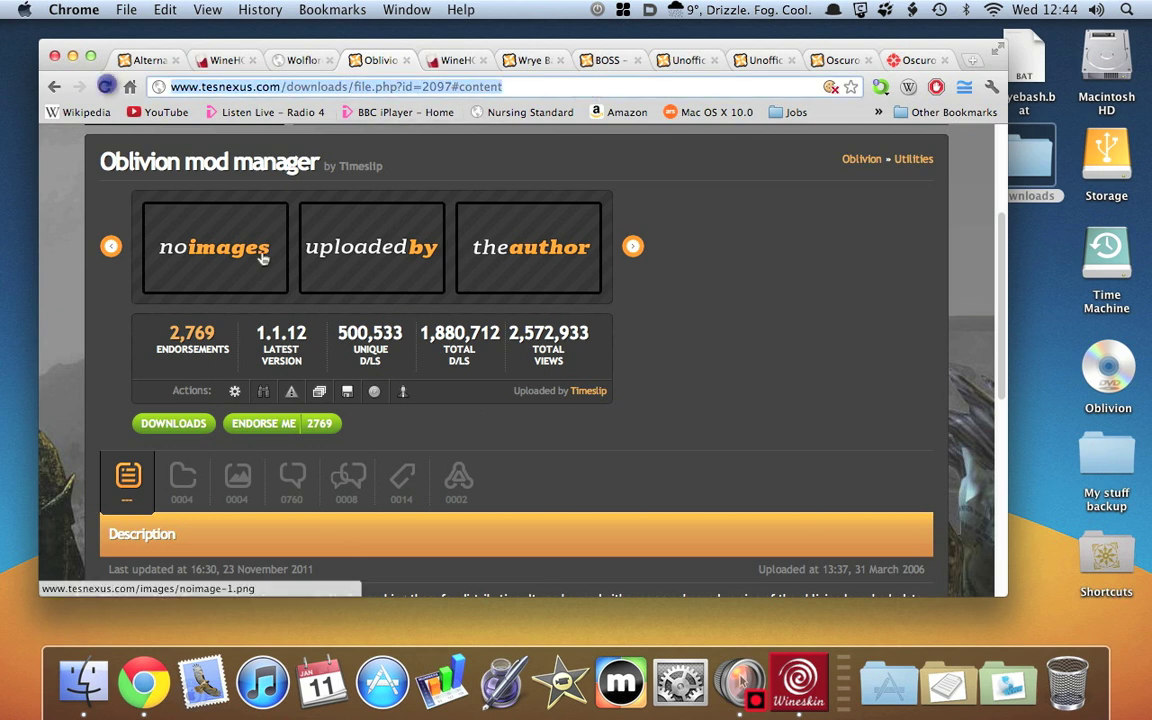
{"action": "scroll", "coordinate": [797, 390], "scroll_direction": "down", "scroll_amount": 3}
{"action": "scroll", "coordinate": [797, 390], "scroll_direction": "up", "scroll_amount": 6}
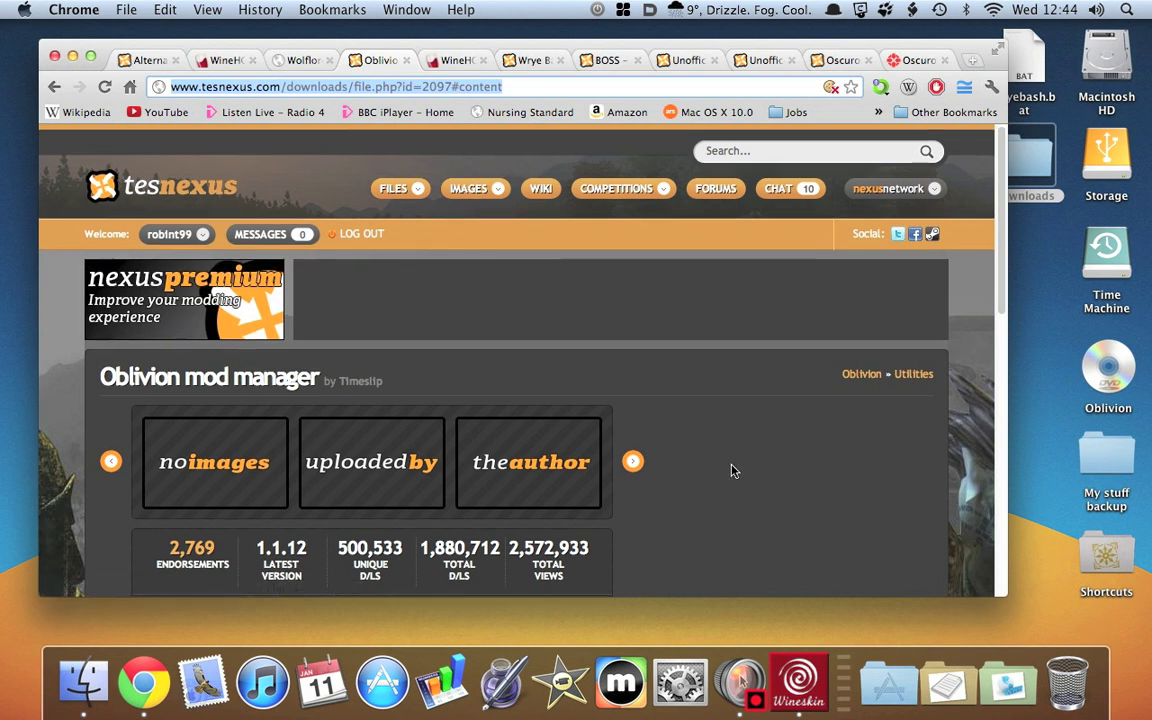
{"action": "scroll", "coordinate": [700, 440], "scroll_direction": "down", "scroll_amount": 6}
{"action": "left_click", "coordinate": [178, 318]}
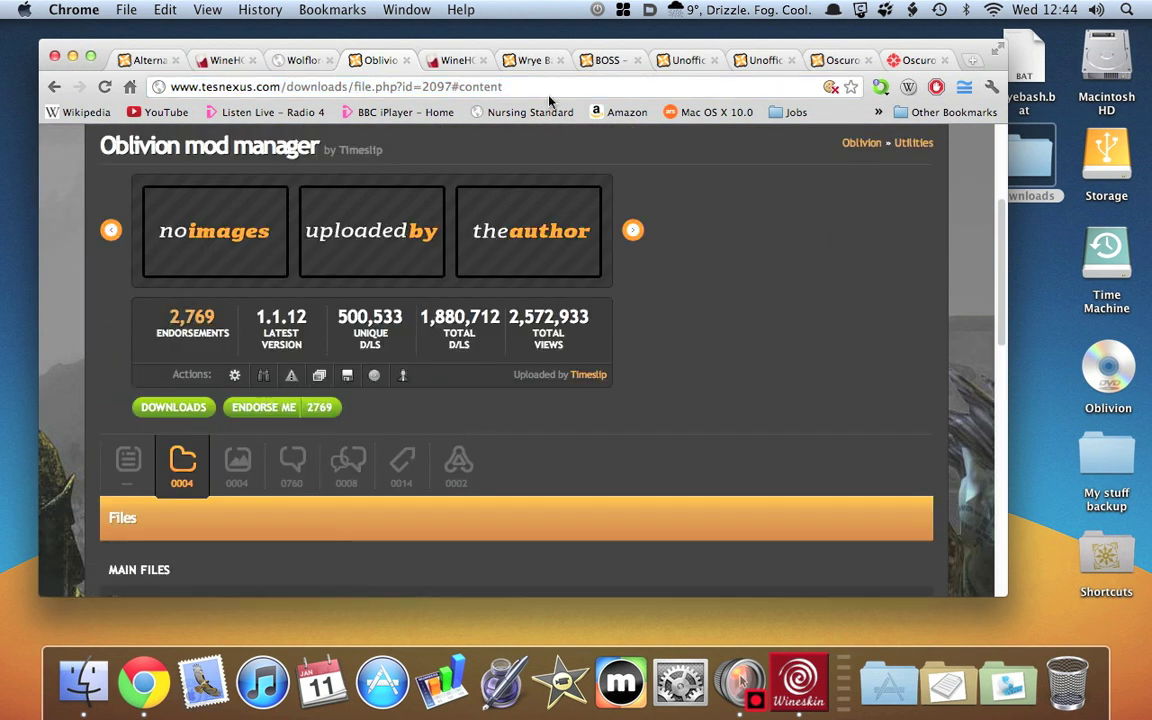
{"action": "left_click_drag", "start_coordinate": [497, 87], "coordinate": [172, 87]}
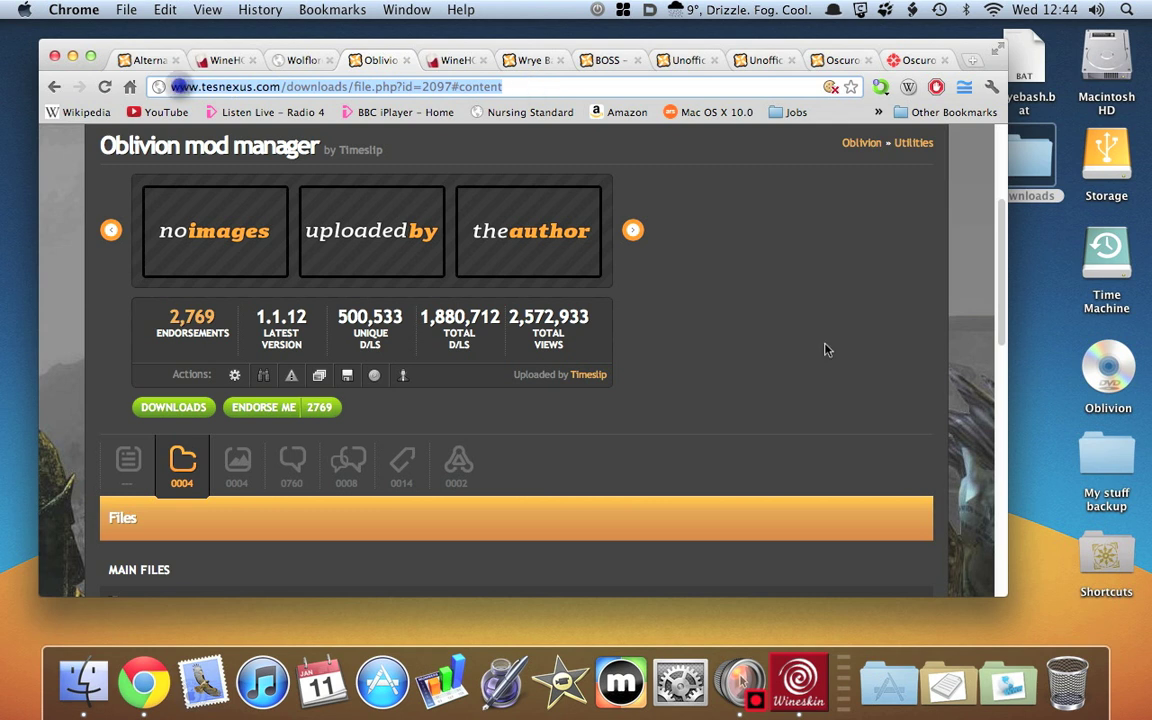
{"action": "scroll", "coordinate": [822, 350], "scroll_direction": "up", "scroll_amount": 2}
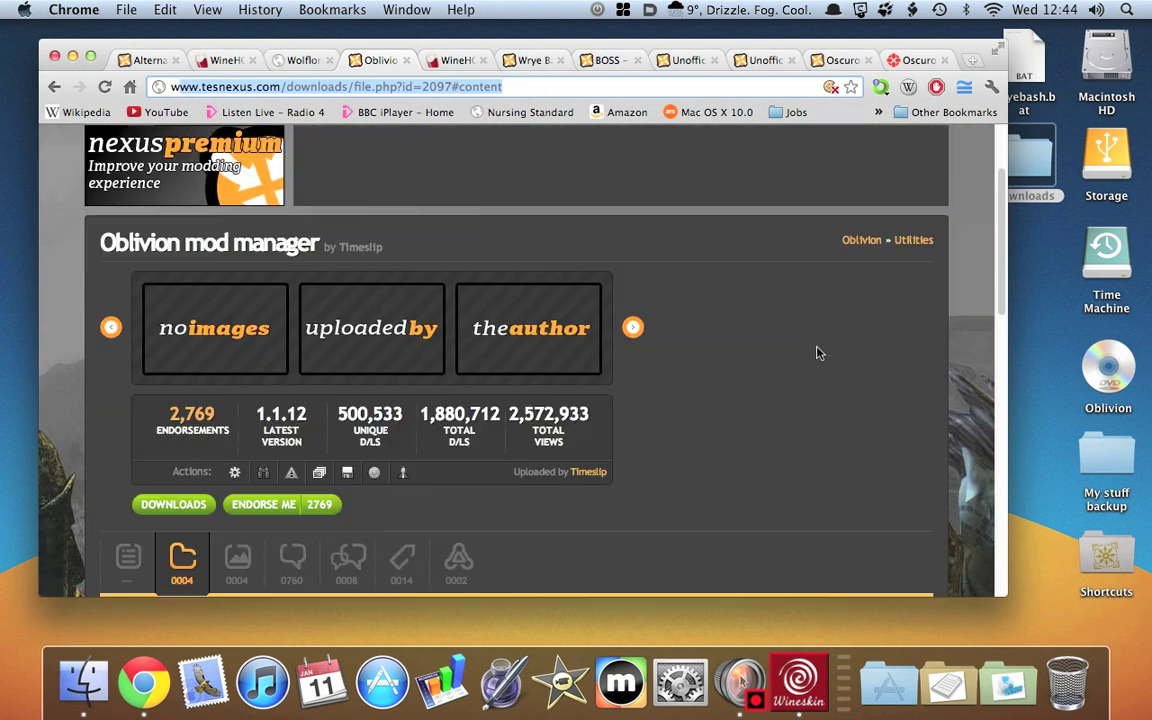
{"action": "scroll", "coordinate": [817, 352], "scroll_direction": "down", "scroll_amount": 4}
{"action": "scroll", "coordinate": [587, 355], "scroll_direction": "up", "scroll_amount": 4}
{"action": "scroll", "coordinate": [590, 358], "scroll_direction": "down", "scroll_amount": 8}
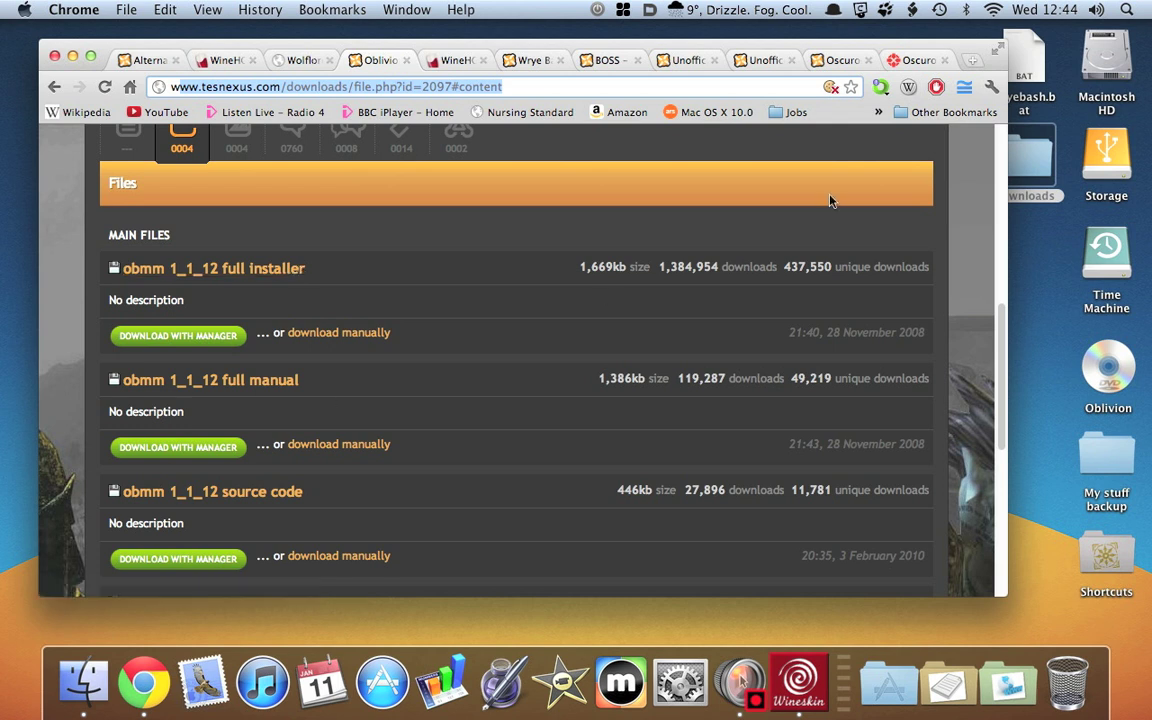
Open the desktop Downloads folder and locate the obmm_1_1_12_full_installer-2097.zip archive and its extracted obmm_setup.exe.
{"action": "double_click", "coordinate": [1030, 160]}
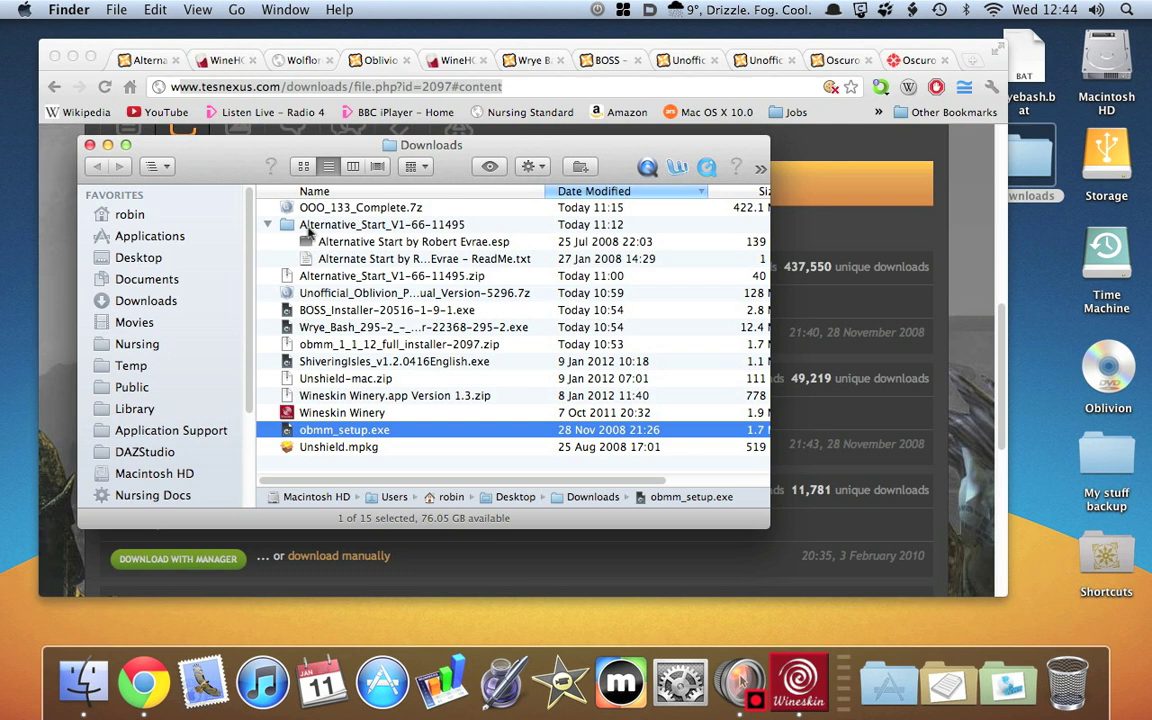
{"action": "left_click", "coordinate": [345, 344]}
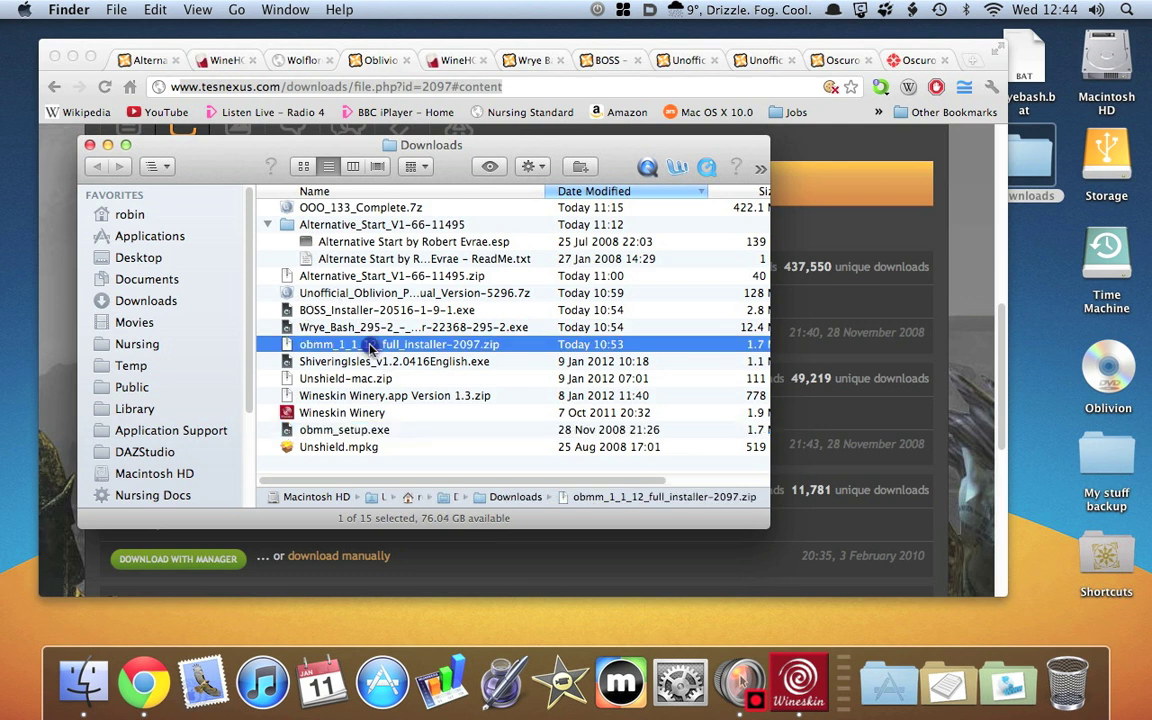
{"action": "left_click", "coordinate": [315, 430]}
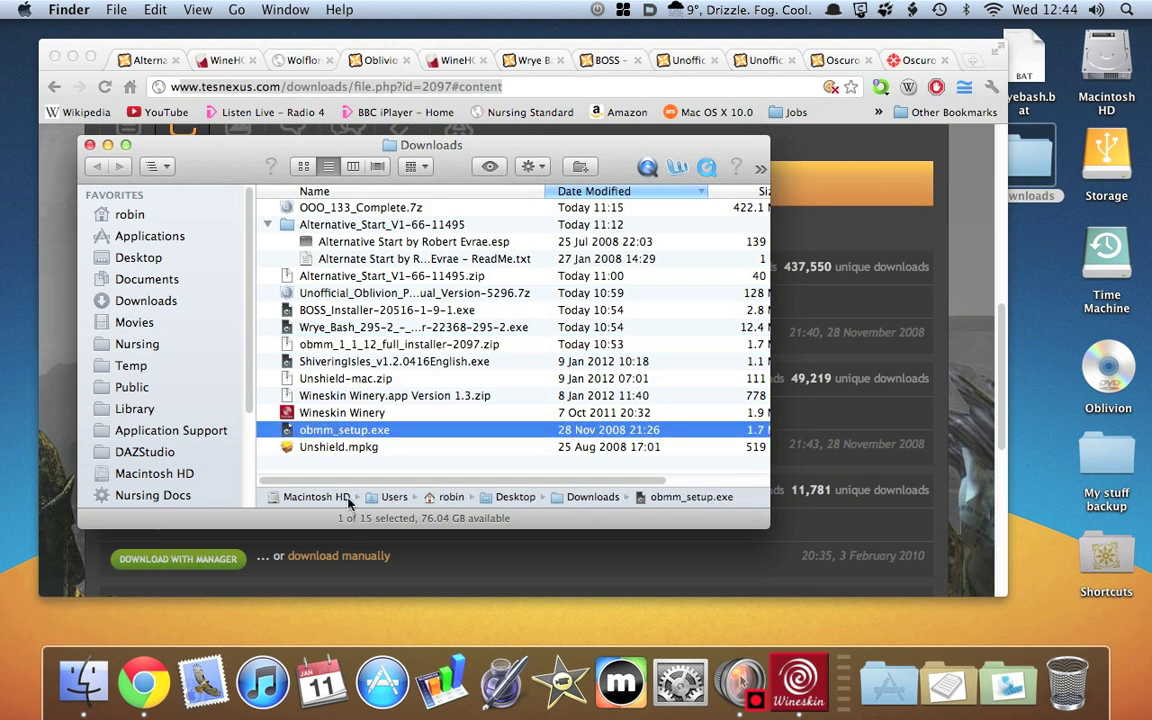
Return to Wineskin's main window and run obmm_setup.exe from the desktop Downloads folder as new Windows software.
{"action": "left_click", "coordinate": [795, 685]}
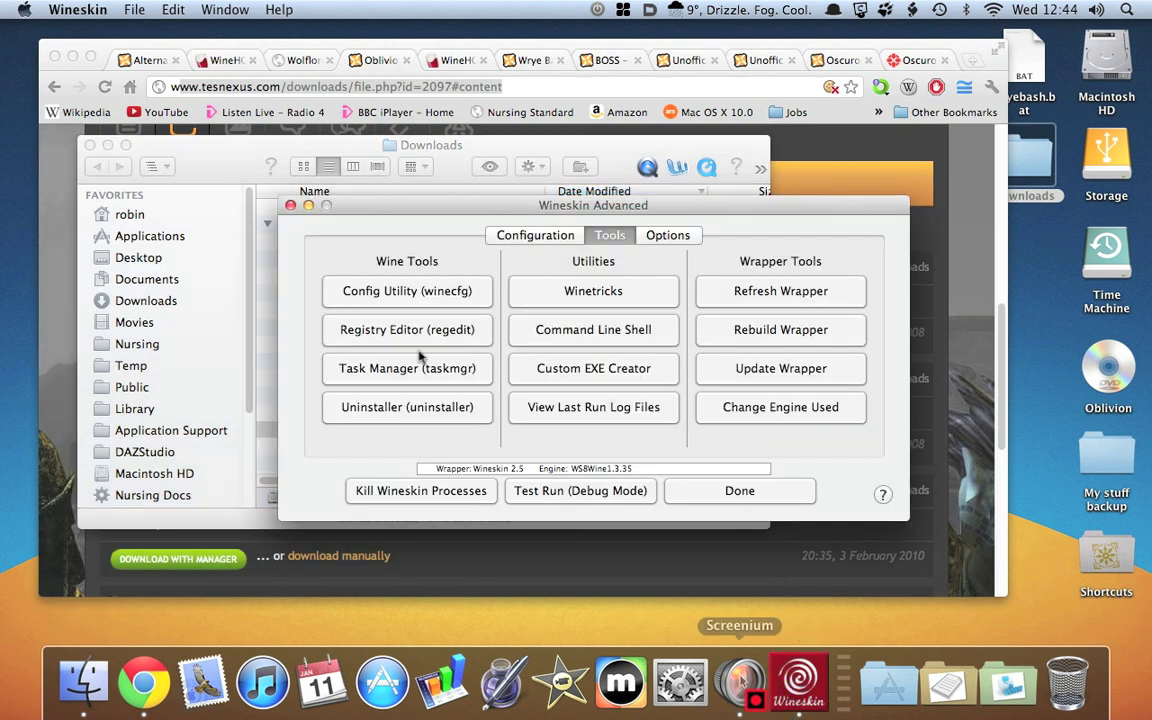
{"action": "left_click", "coordinate": [742, 492]}
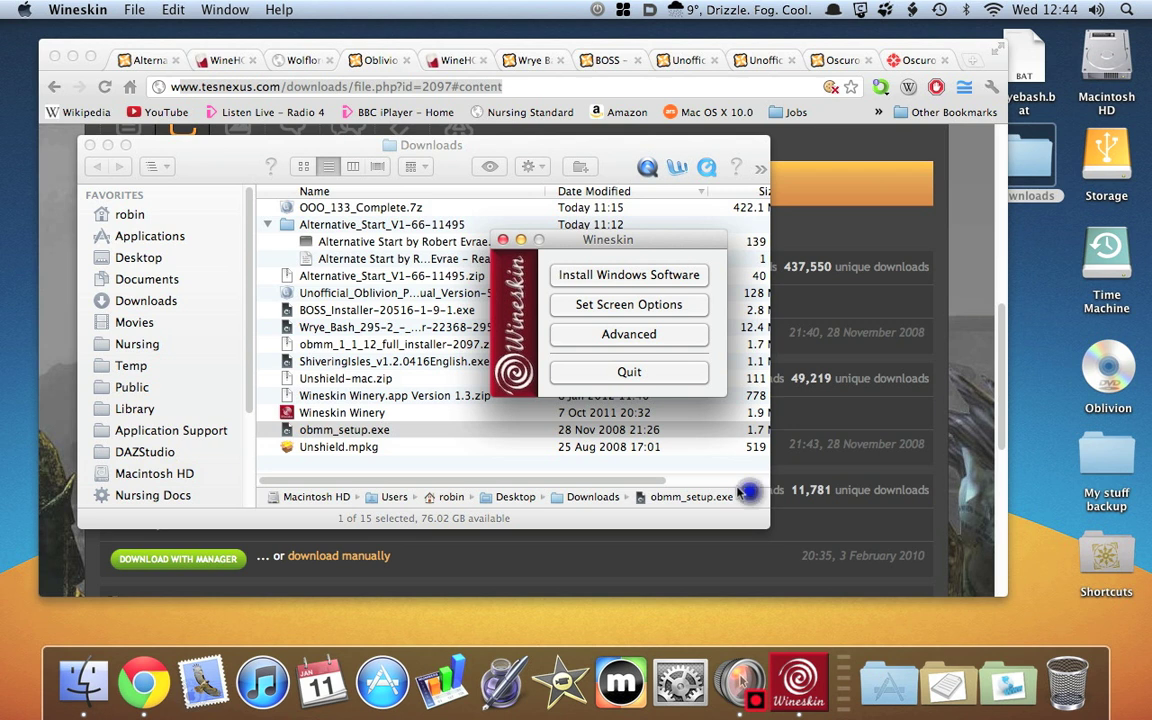
{"action": "left_click", "coordinate": [618, 285]}
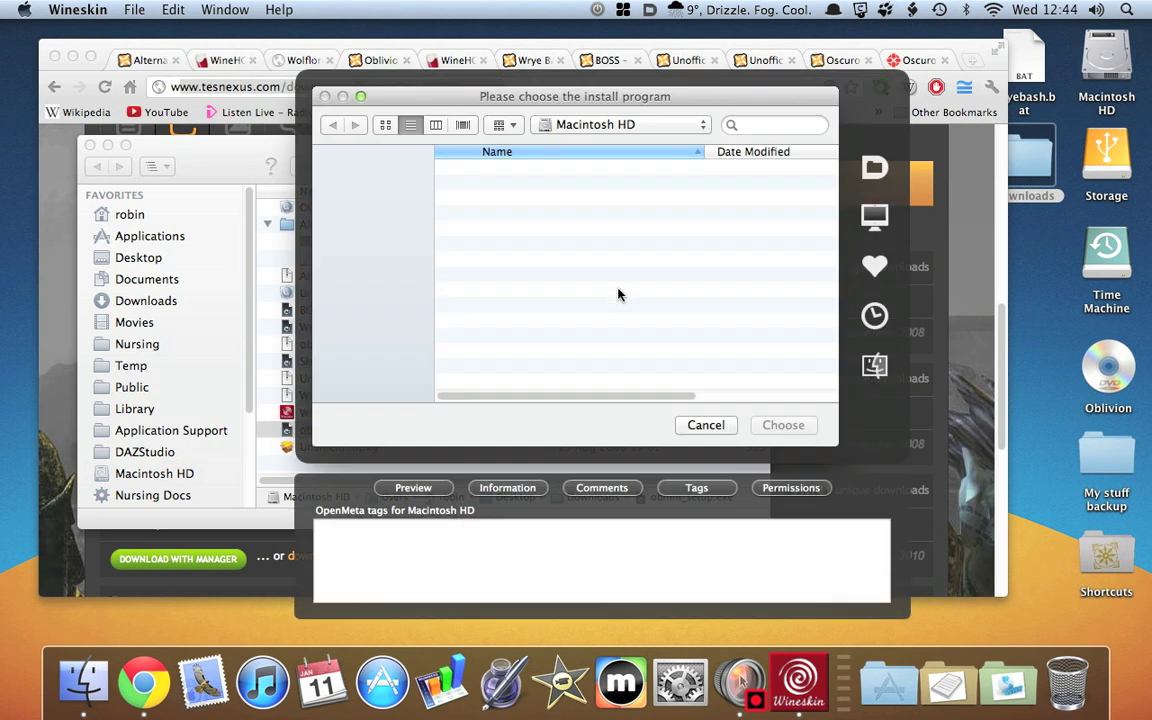
{"action": "left_click", "coordinate": [365, 175]}
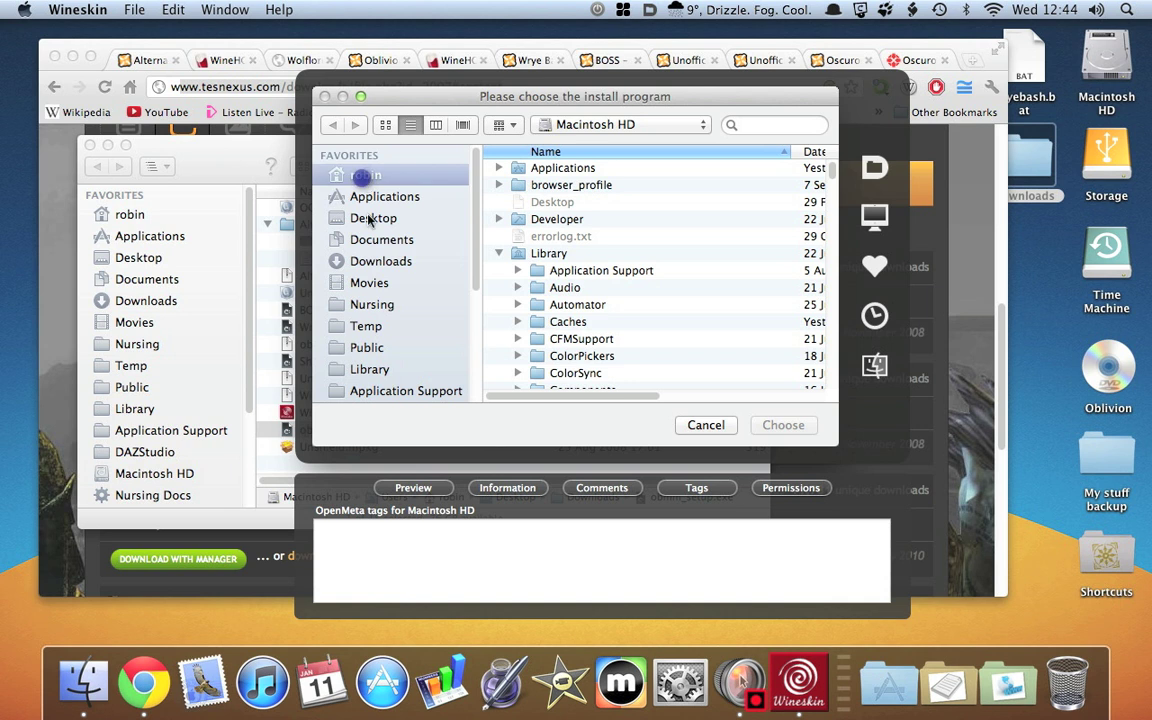
{"action": "left_click", "coordinate": [365, 220]}
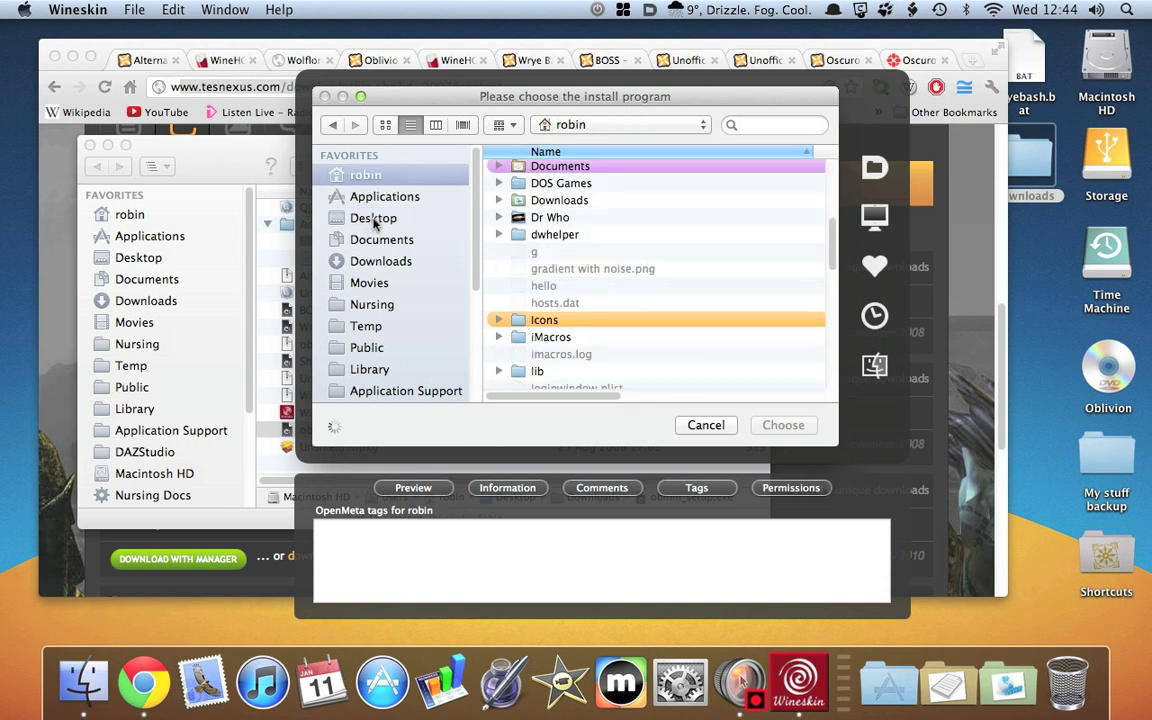
{"action": "left_click", "coordinate": [373, 219]}
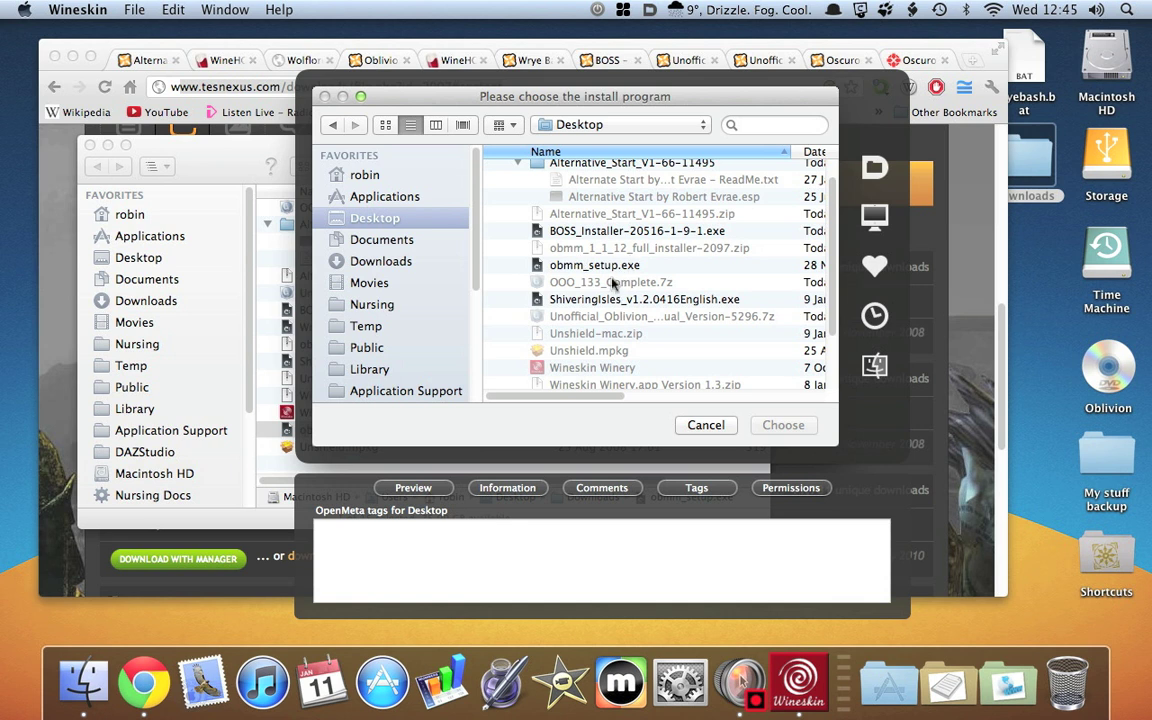
{"action": "left_click", "coordinate": [586, 265]}
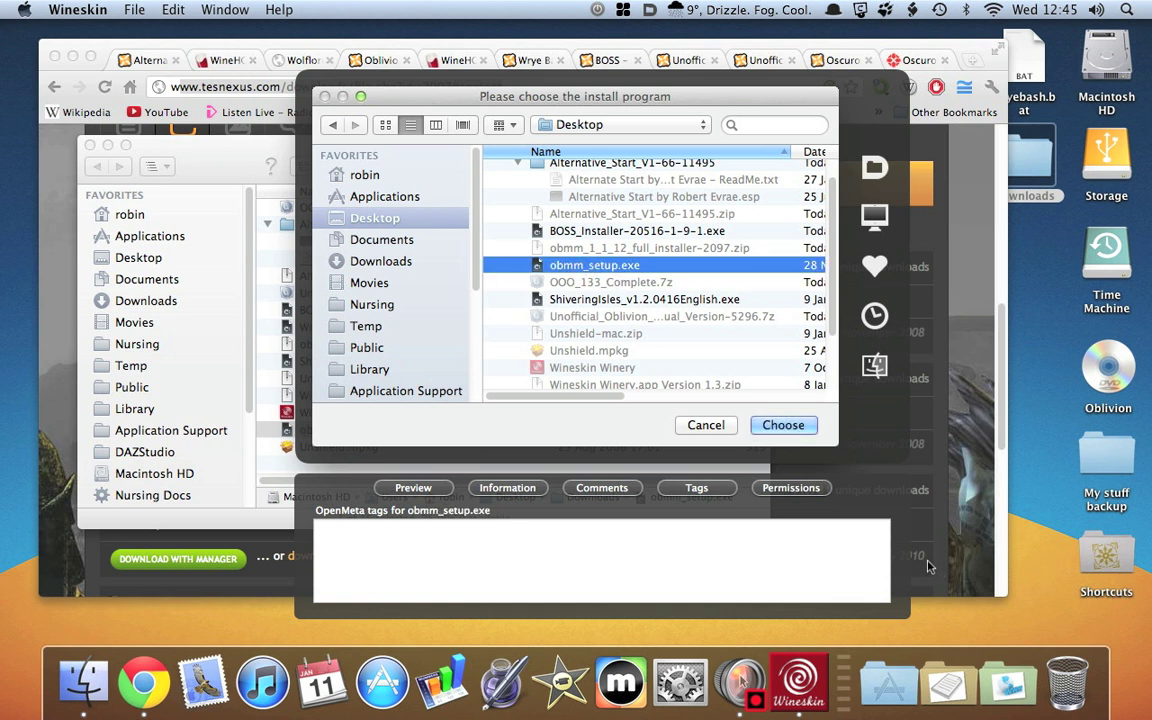
{"action": "left_click", "coordinate": [792, 432]}
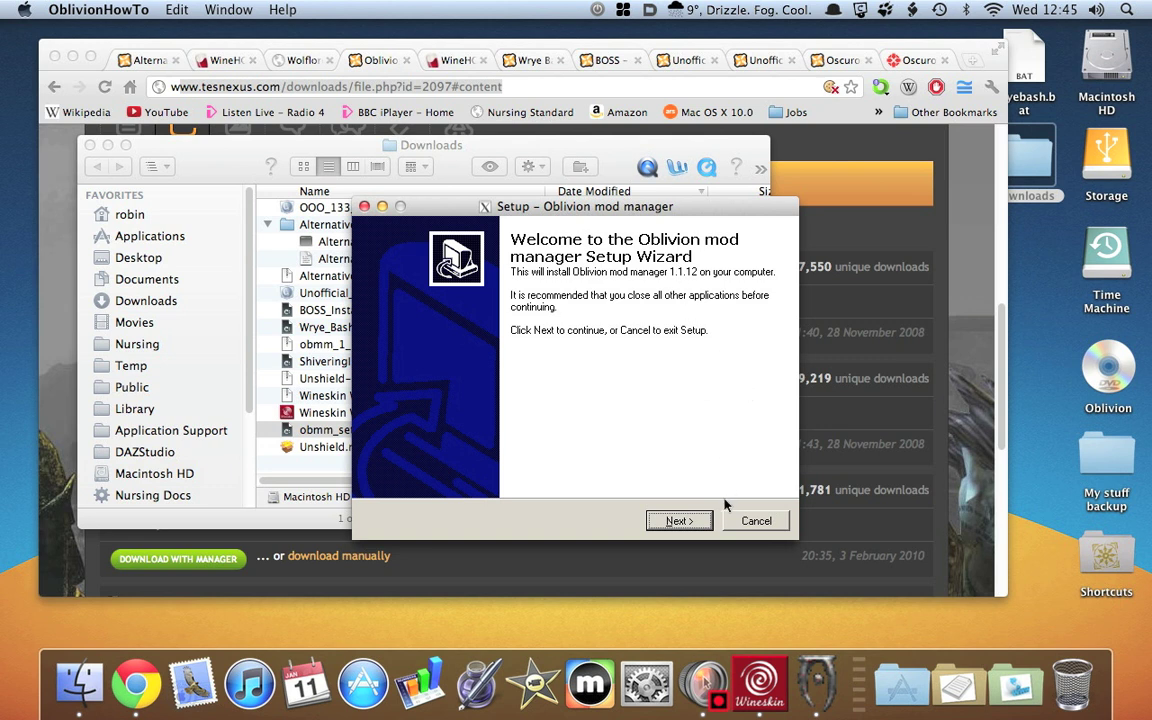
Accept the license agreement and install Oblivion mod manager with the default destination, Start menu folder and additional tasks.
{"action": "left_click", "coordinate": [678, 521]}
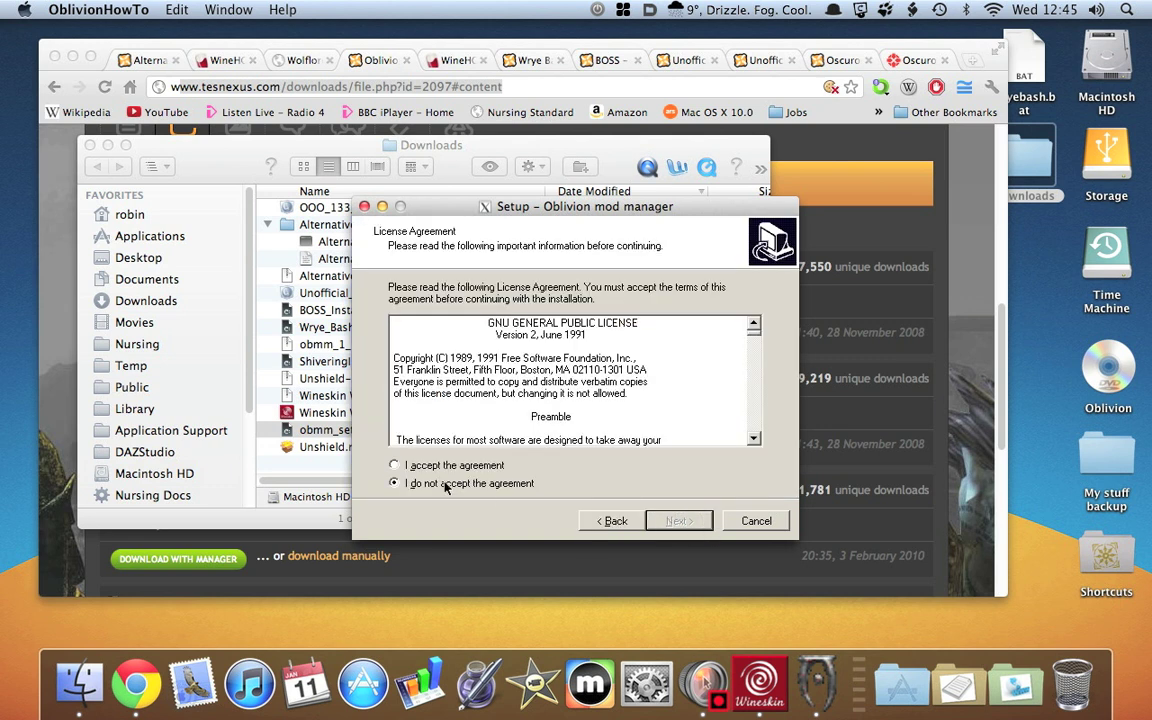
{"action": "left_click", "coordinate": [394, 465]}
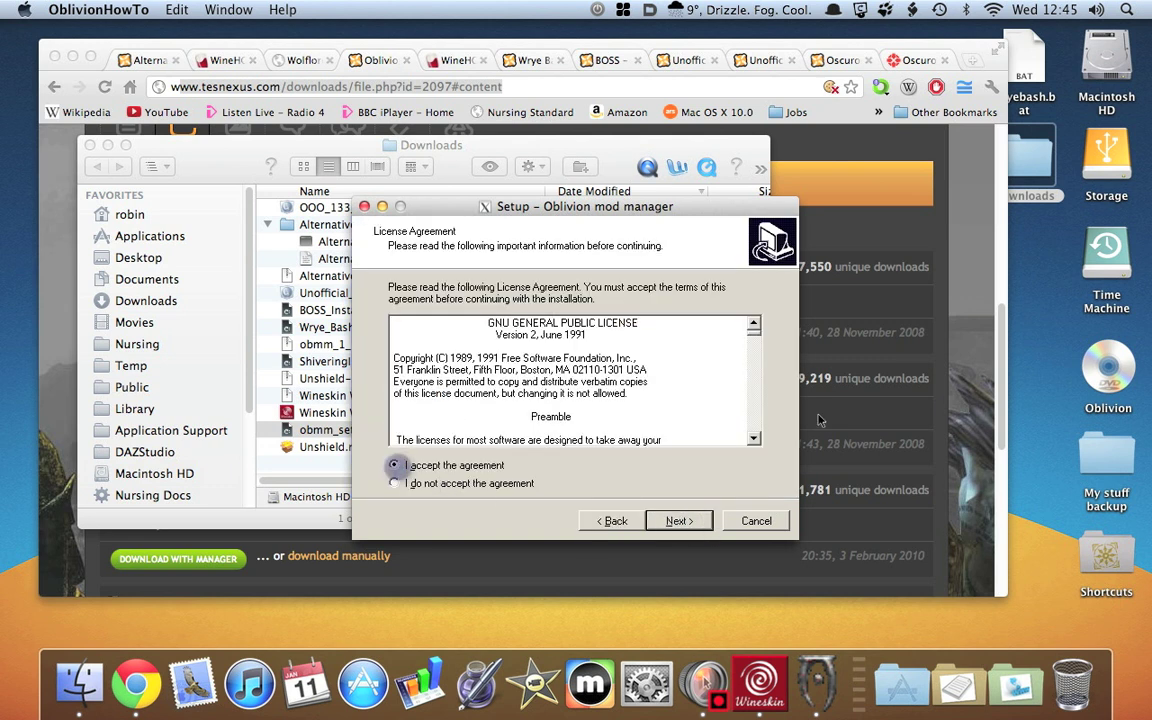
{"action": "left_click", "coordinate": [409, 356]}
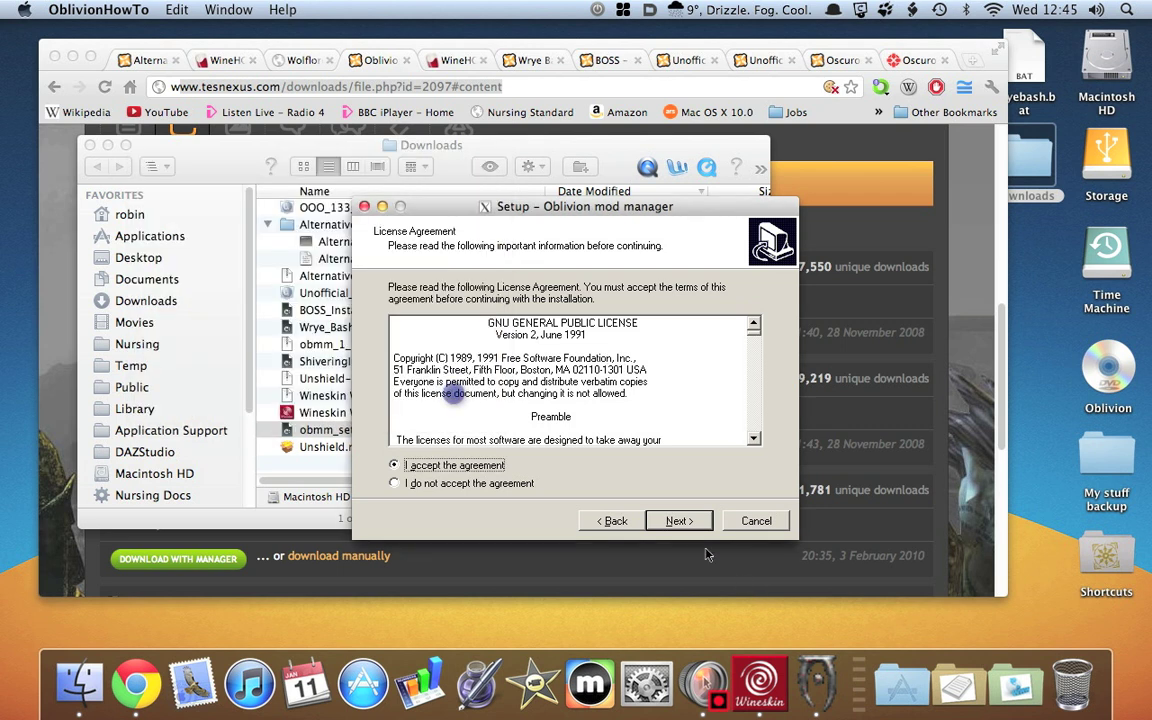
{"action": "left_click", "coordinate": [680, 521]}
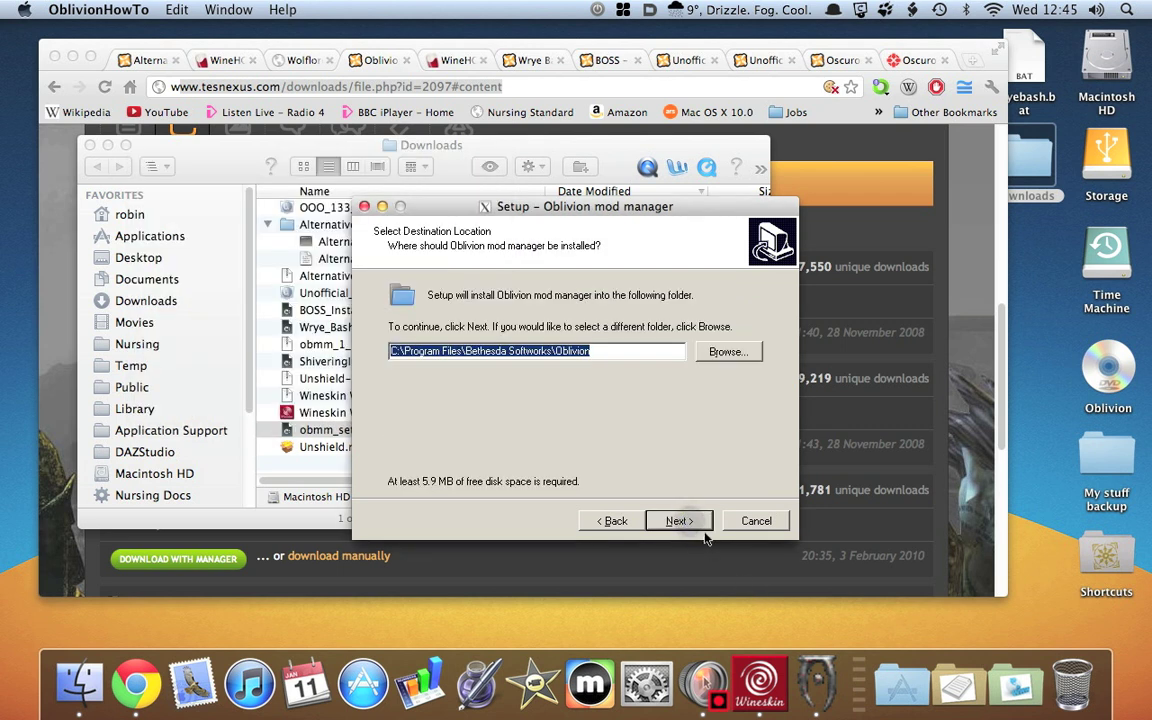
{"action": "left_click", "coordinate": [686, 521]}
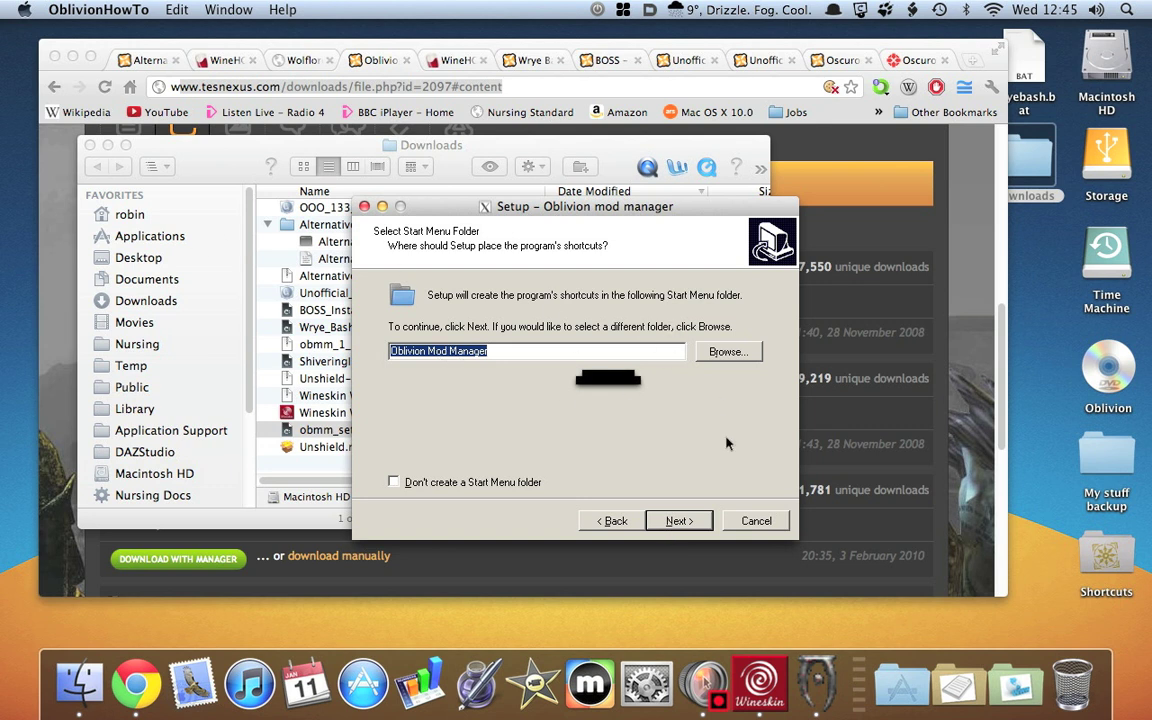
{"action": "left_click", "coordinate": [679, 521]}
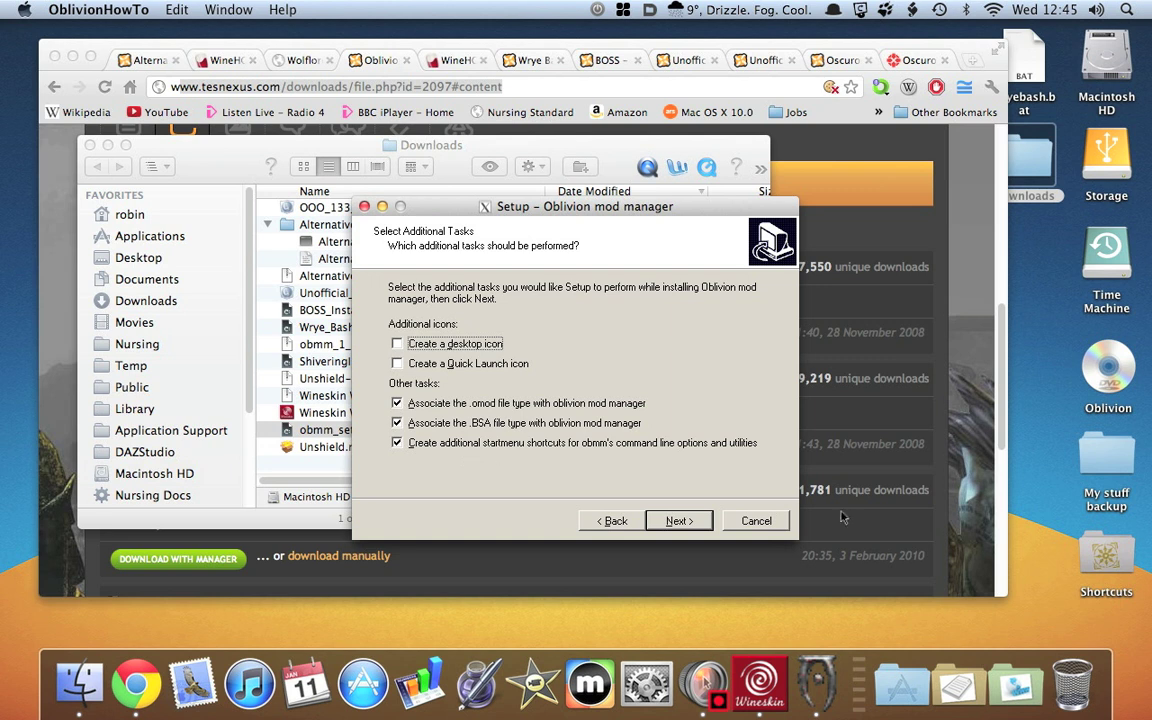
{"action": "left_click", "coordinate": [687, 521]}
{"action": "left_click", "coordinate": [688, 524]}
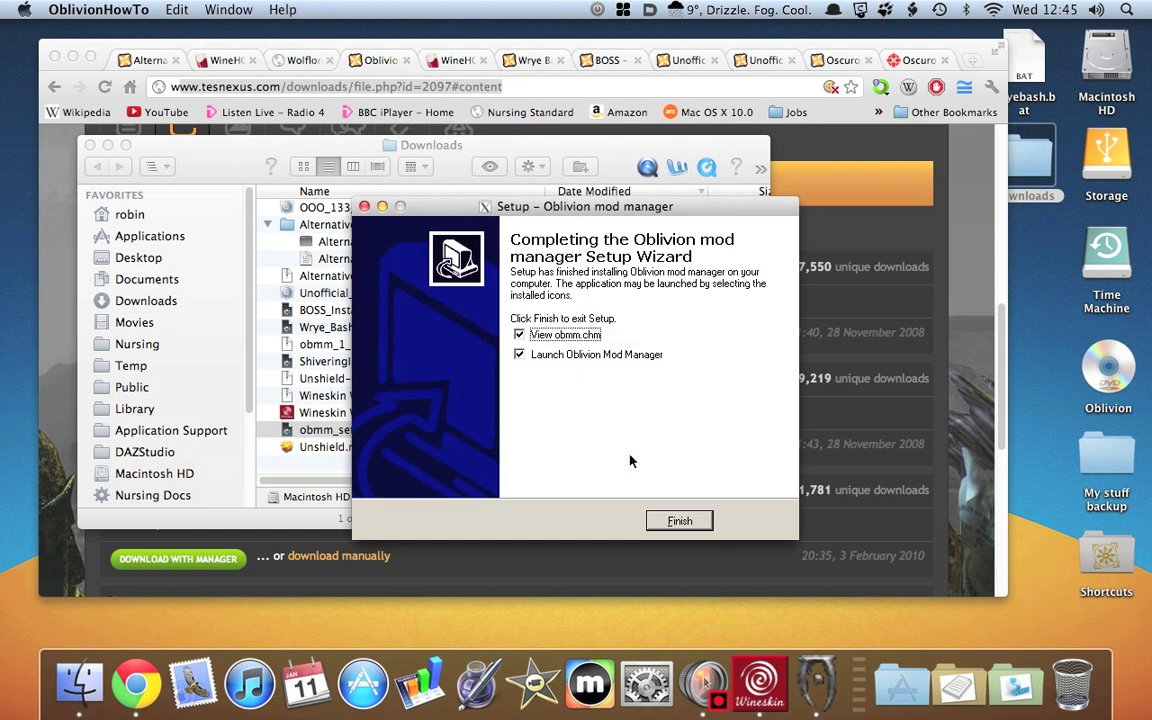
Finish the setup without viewing obmm.chm, launch Oblivion Mod Manager, and move its window toward the middle of the screen.
{"action": "left_click", "coordinate": [519, 336]}
{"action": "left_click", "coordinate": [679, 522]}
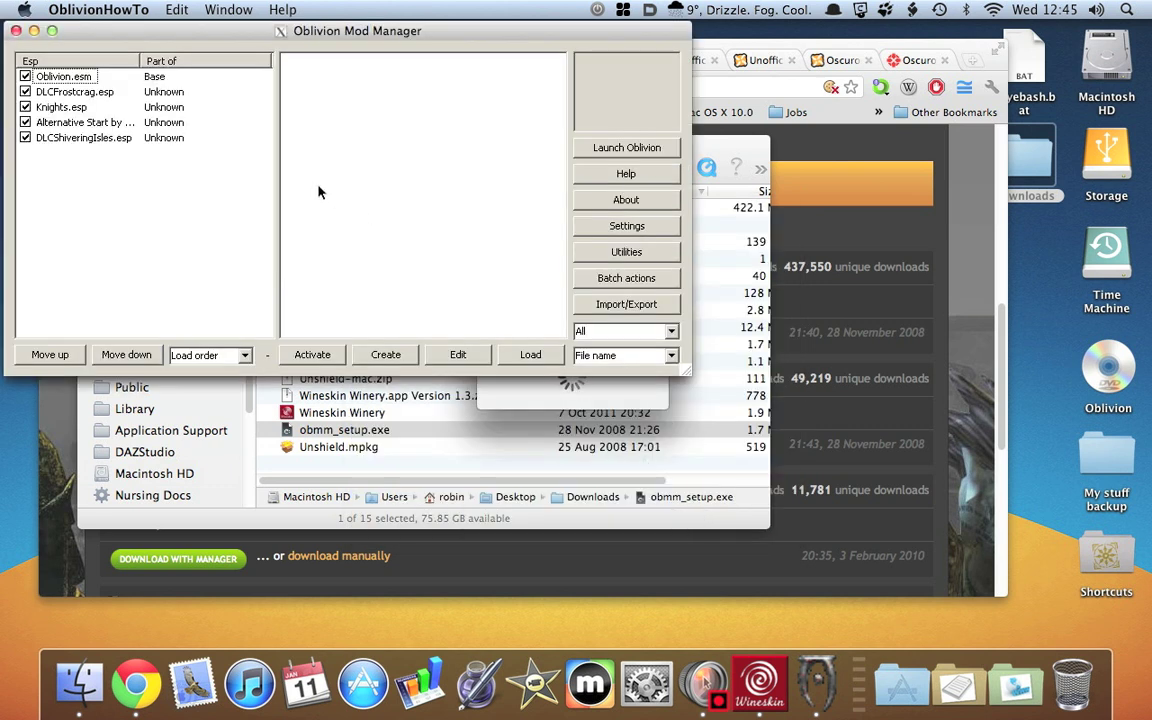
{"action": "left_click_drag", "start_coordinate": [326, 38], "coordinate": [483, 101]}
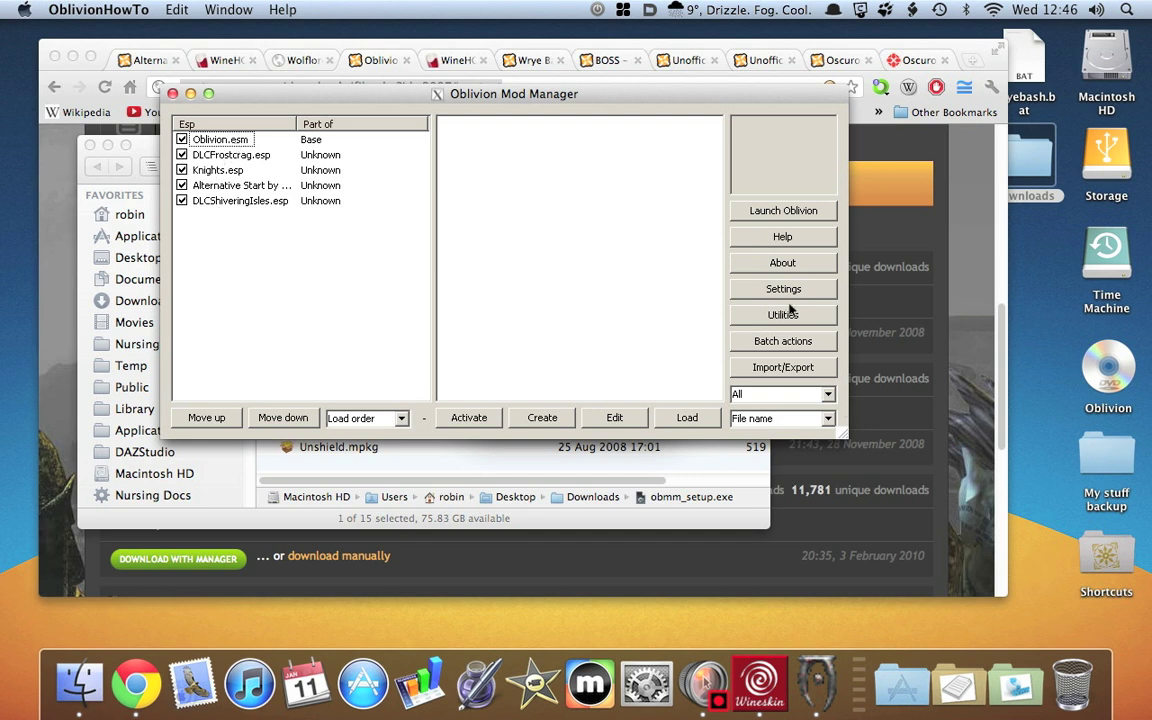
Close Oblivion Mod Manager, keep Oblivion.exe as the wrapper's main executable, and open Wineskin's advanced tools.
{"action": "left_click", "coordinate": [172, 94]}
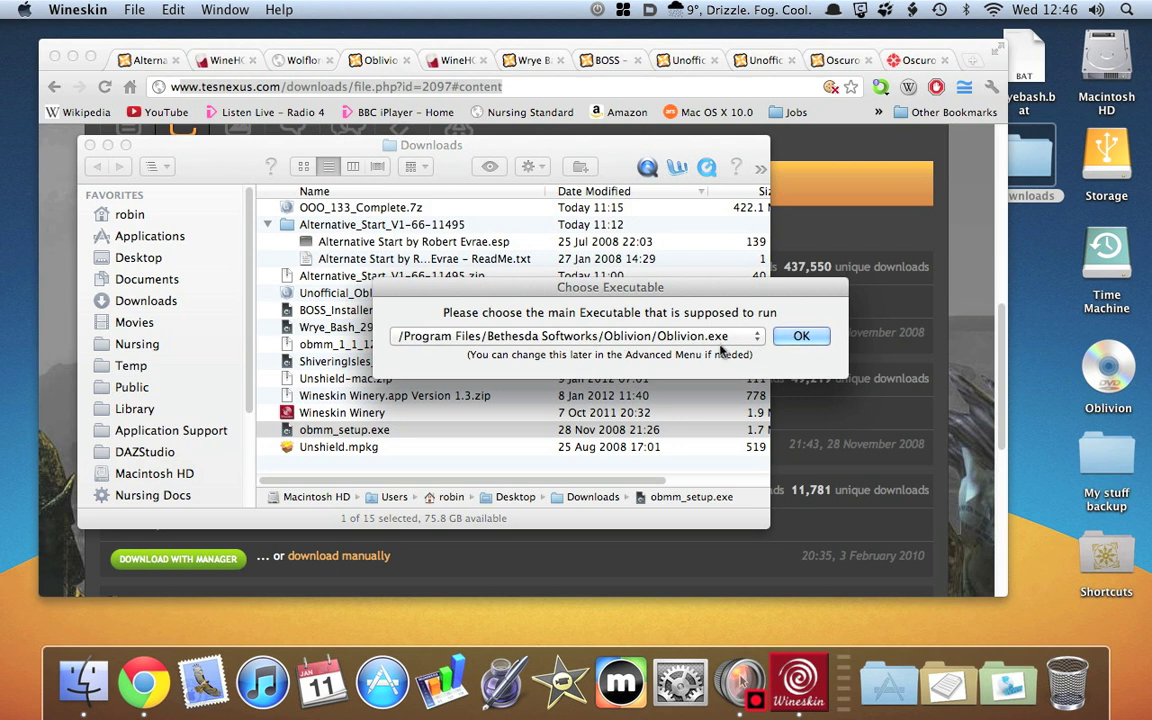
{"action": "left_click", "coordinate": [815, 340]}
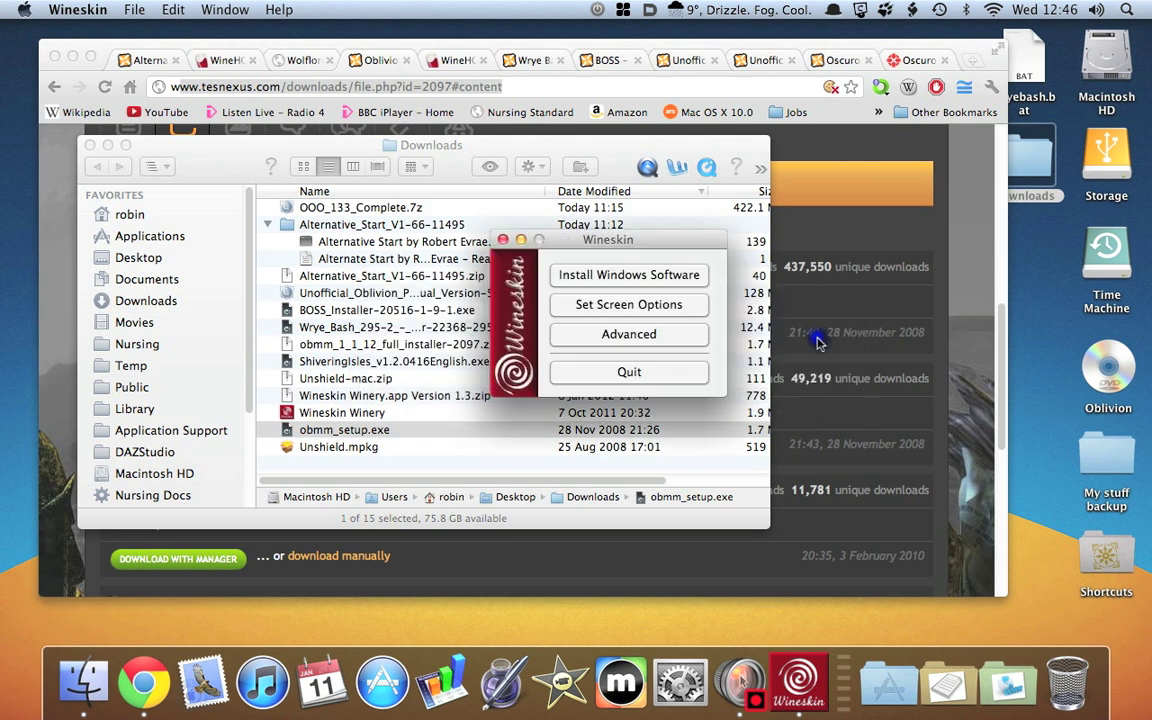
{"action": "left_click", "coordinate": [647, 337]}
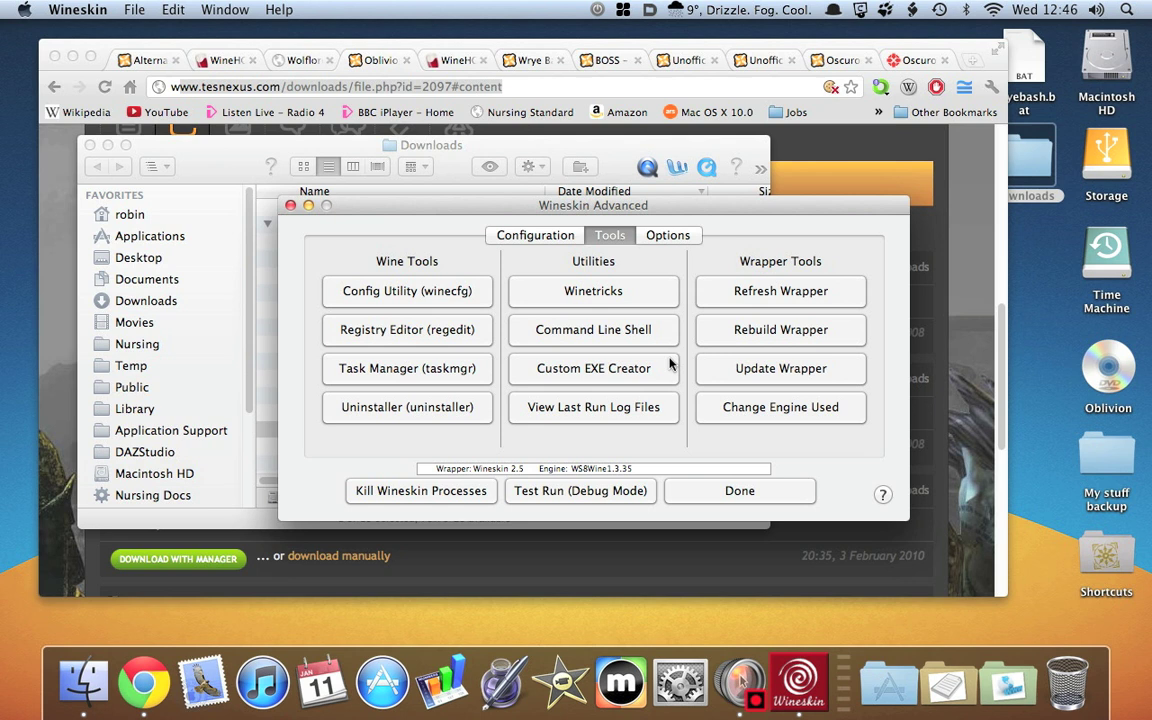
Set up a custom EXE launcher named OBMM that runs OblivionModManager.exe from Program Files/Bethesda Softworks/Oblivion.
{"action": "left_click", "coordinate": [601, 378]}
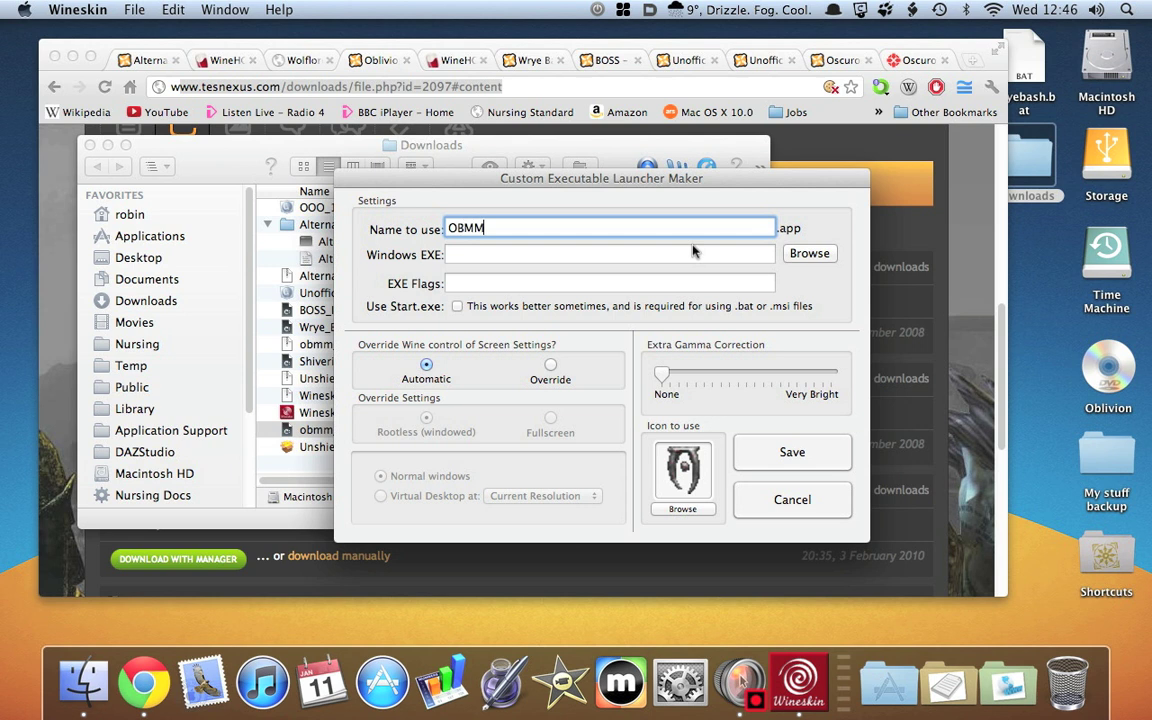
{"action": "left_click", "coordinate": [807, 254]}
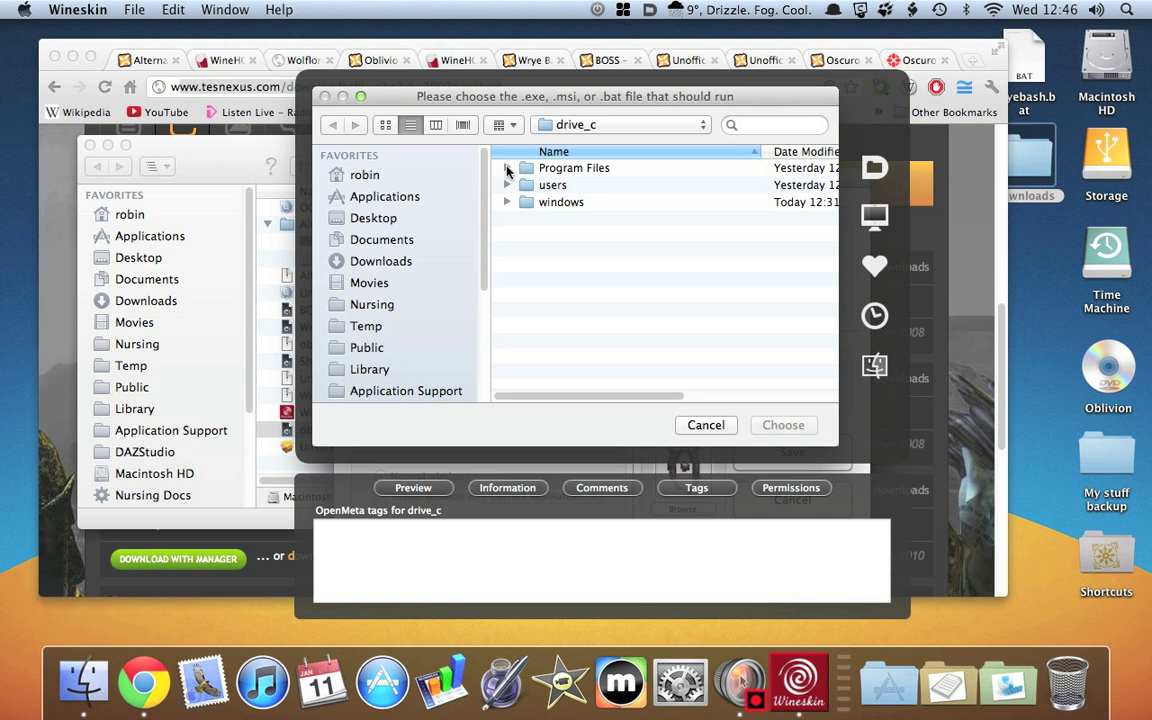
{"action": "left_click", "coordinate": [507, 168]}
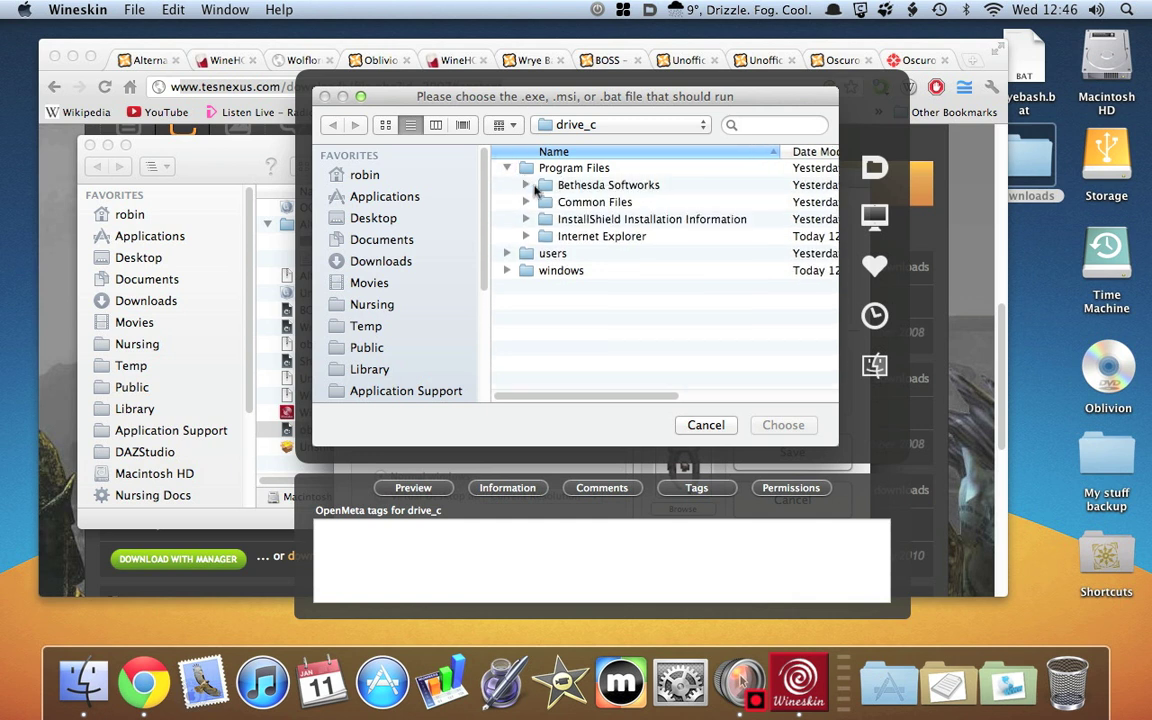
{"action": "left_click", "coordinate": [533, 185]}
{"action": "left_click", "coordinate": [526, 185]}
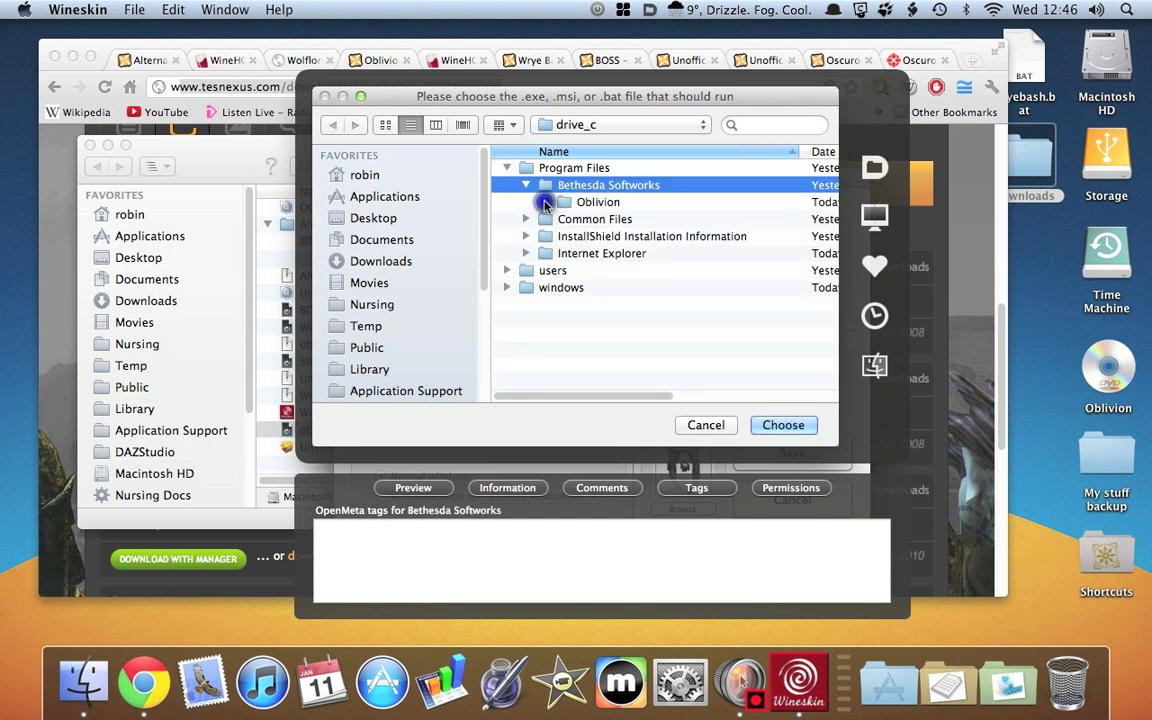
{"action": "left_click", "coordinate": [545, 202]}
{"action": "scroll", "coordinate": [640, 265], "scroll_direction": "down", "scroll_amount": 1}
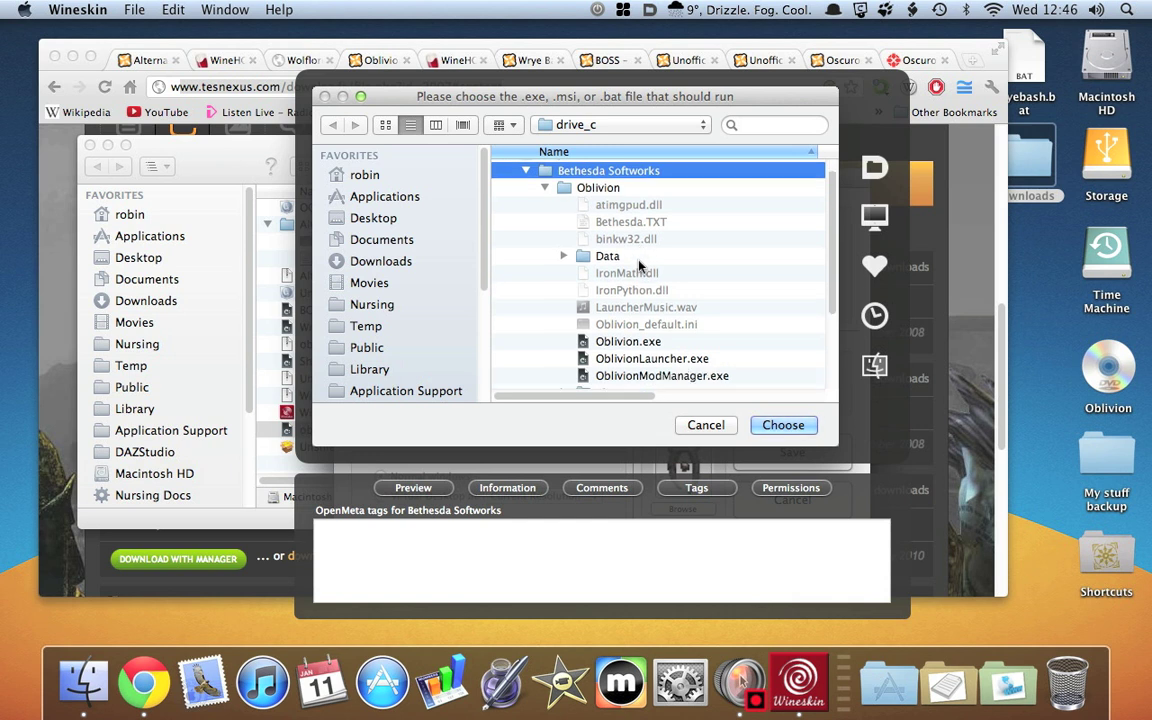
{"action": "scroll", "coordinate": [640, 263], "scroll_direction": "down", "scroll_amount": 2}
{"action": "left_click", "coordinate": [635, 310]}
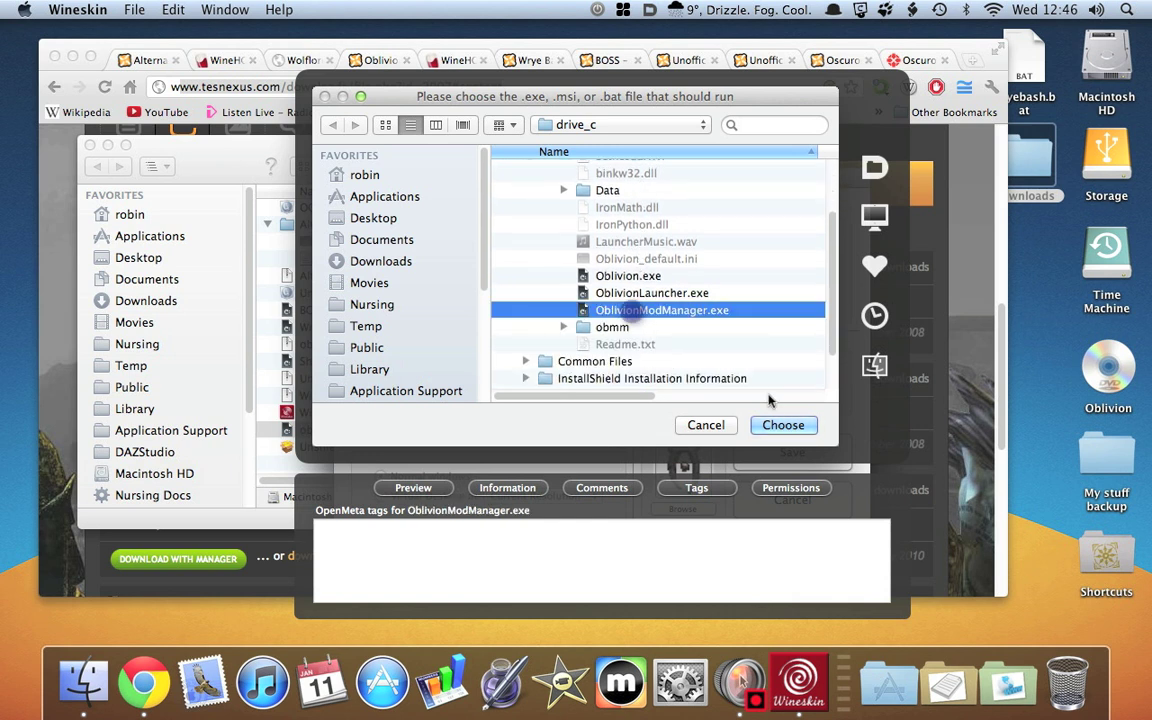
{"action": "left_click", "coordinate": [786, 425]}
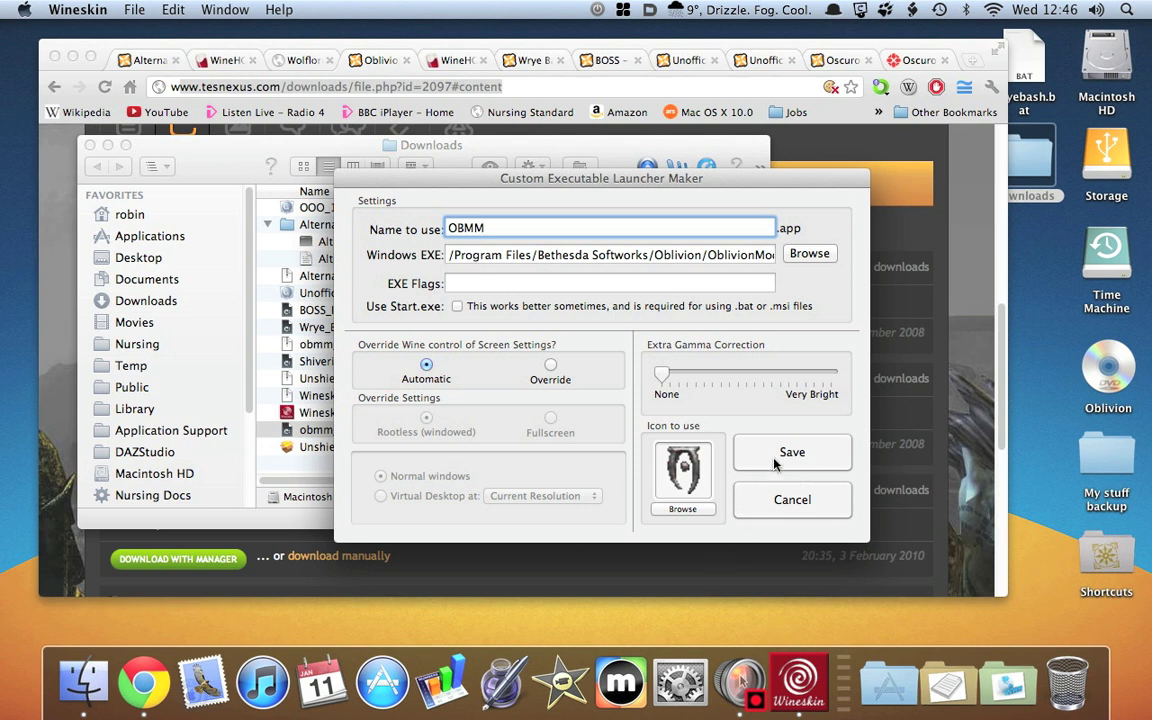
Save the custom launcher, acknowledge its creation, and exit Wineskin's advanced tools.
{"action": "left_click", "coordinate": [776, 462]}
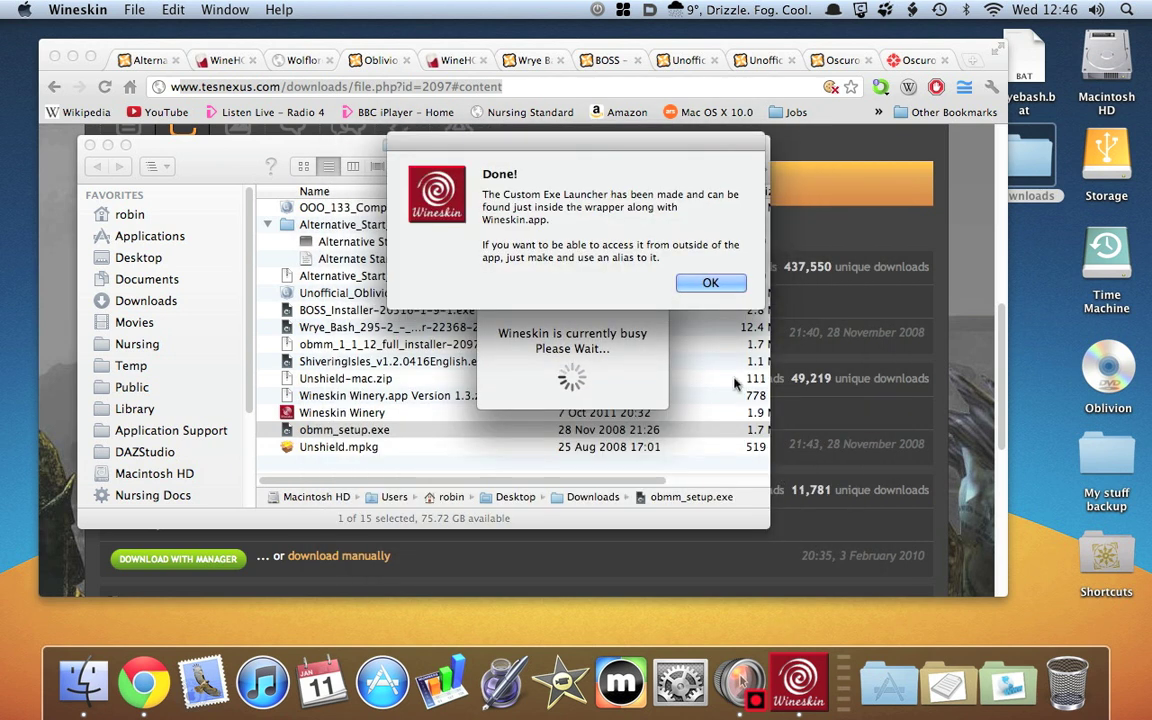
{"action": "left_click", "coordinate": [696, 282]}
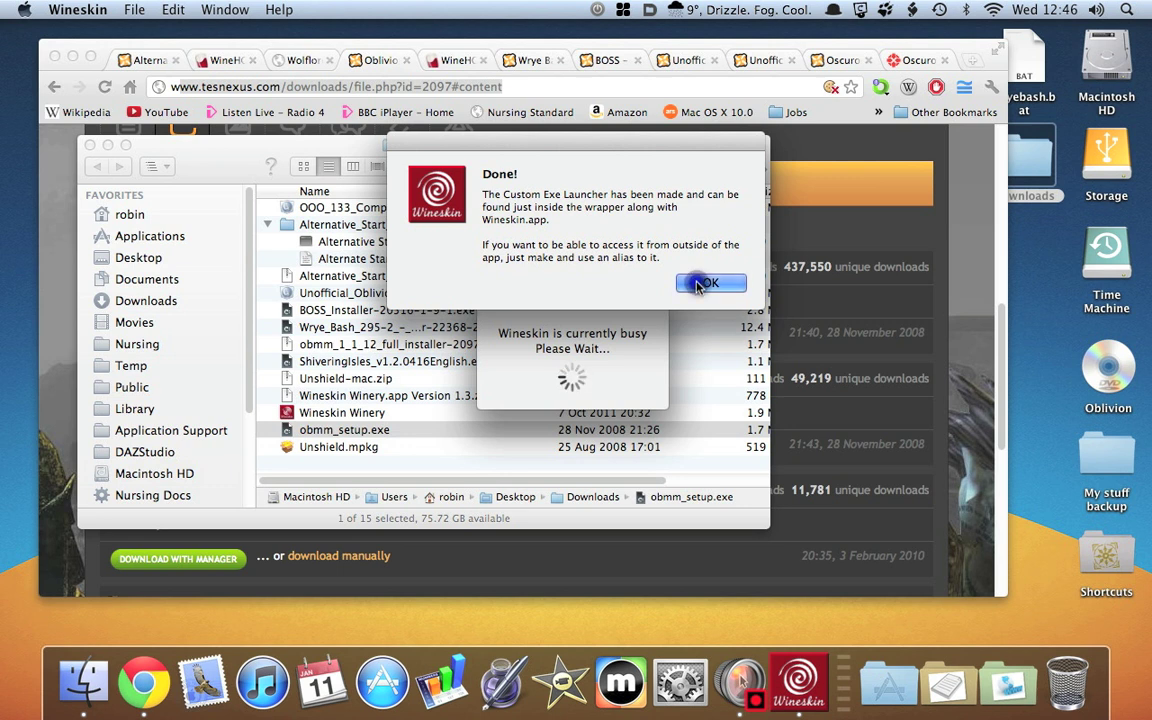
{"action": "left_click", "coordinate": [752, 490]}
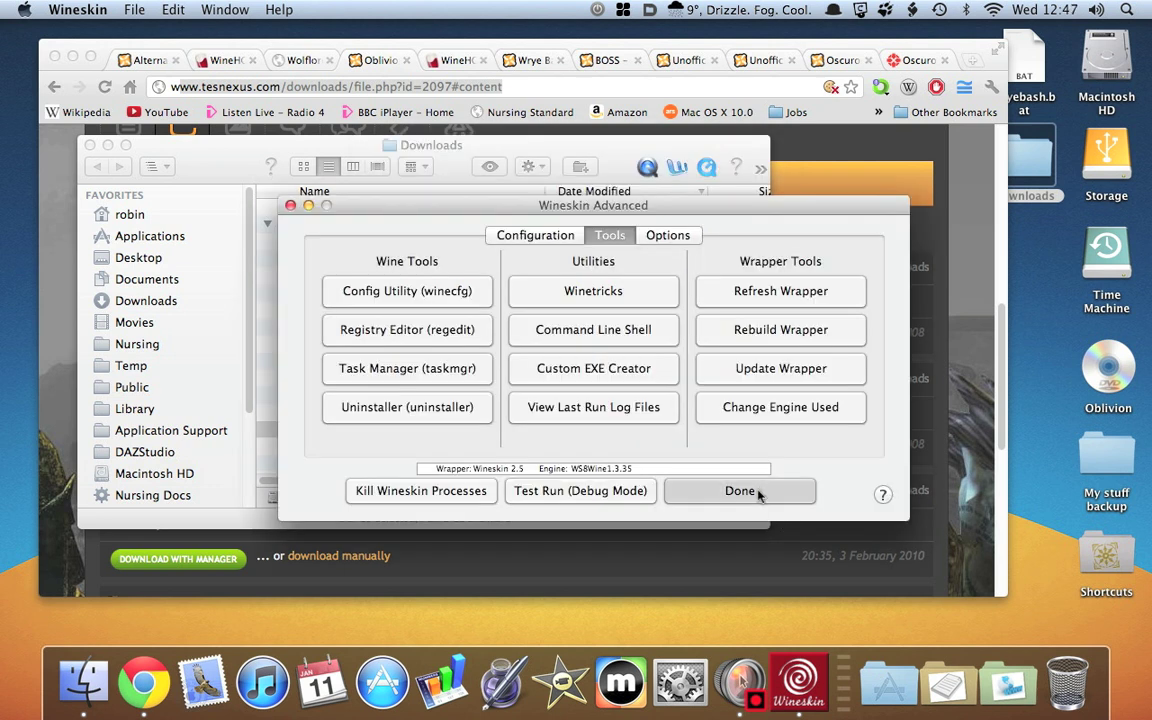
{"action": "left_click", "coordinate": [629, 372]}
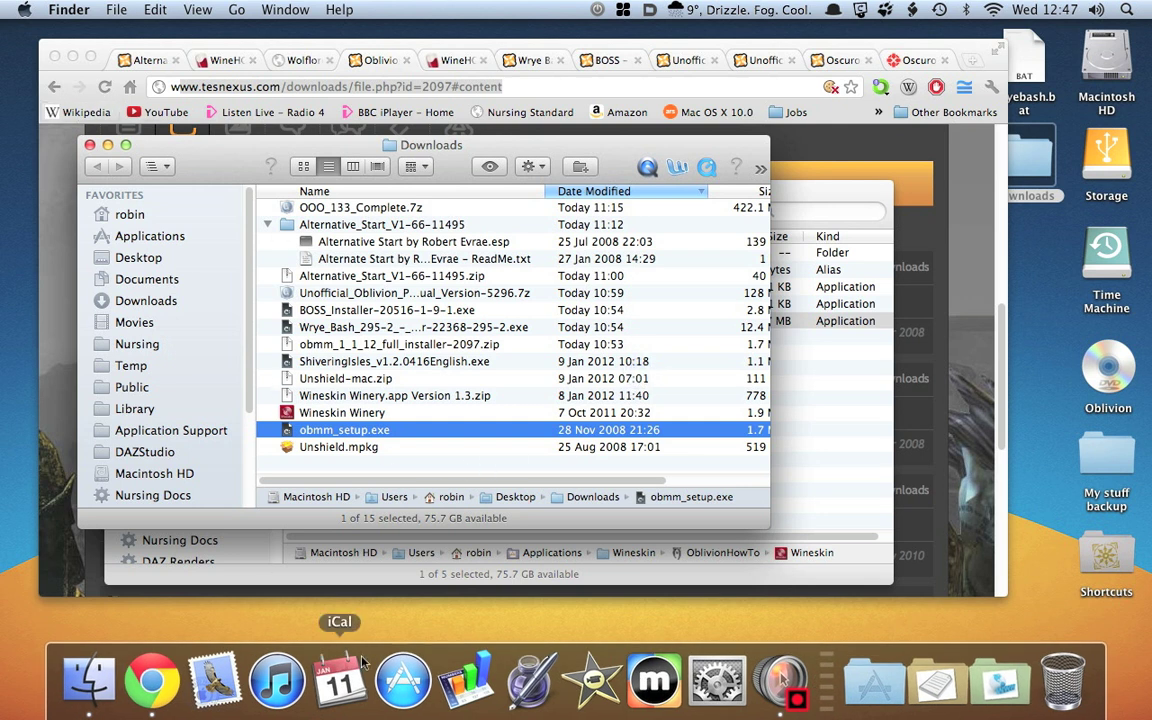
Bring the OblivionHowTo wrapper folder forward, launch OBMM from it, and move the mod manager's window toward the middle of the screen.
{"action": "left_click", "coordinate": [315, 563]}
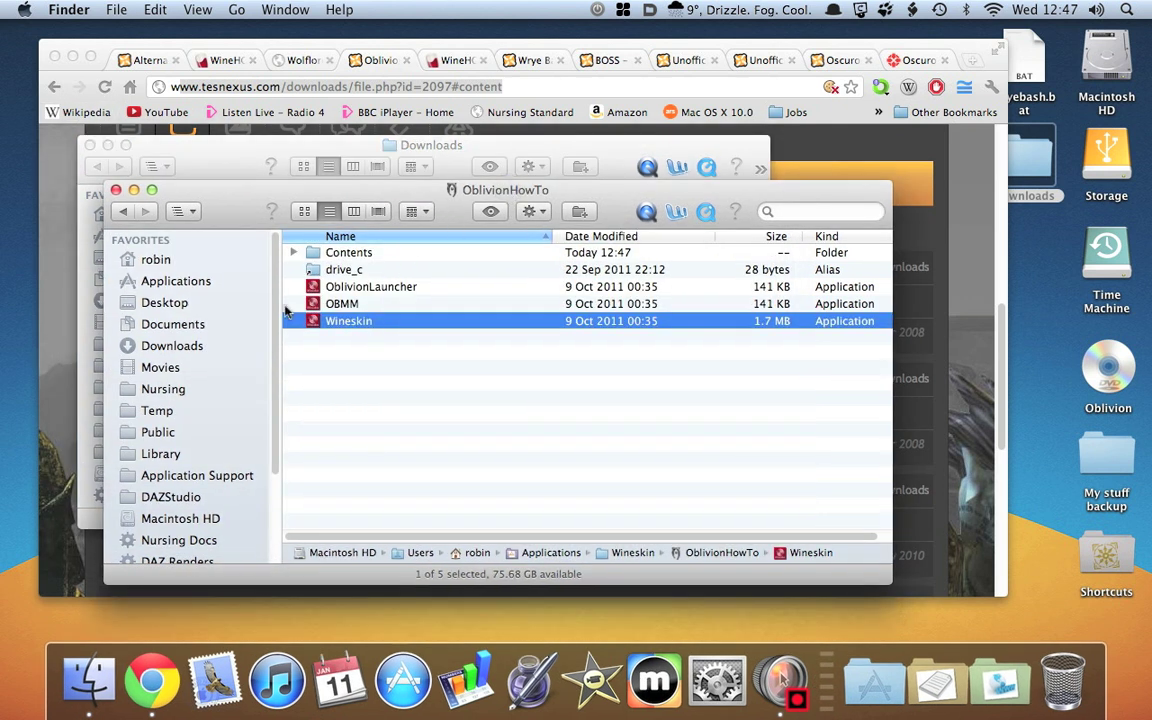
{"action": "left_click", "coordinate": [340, 287]}
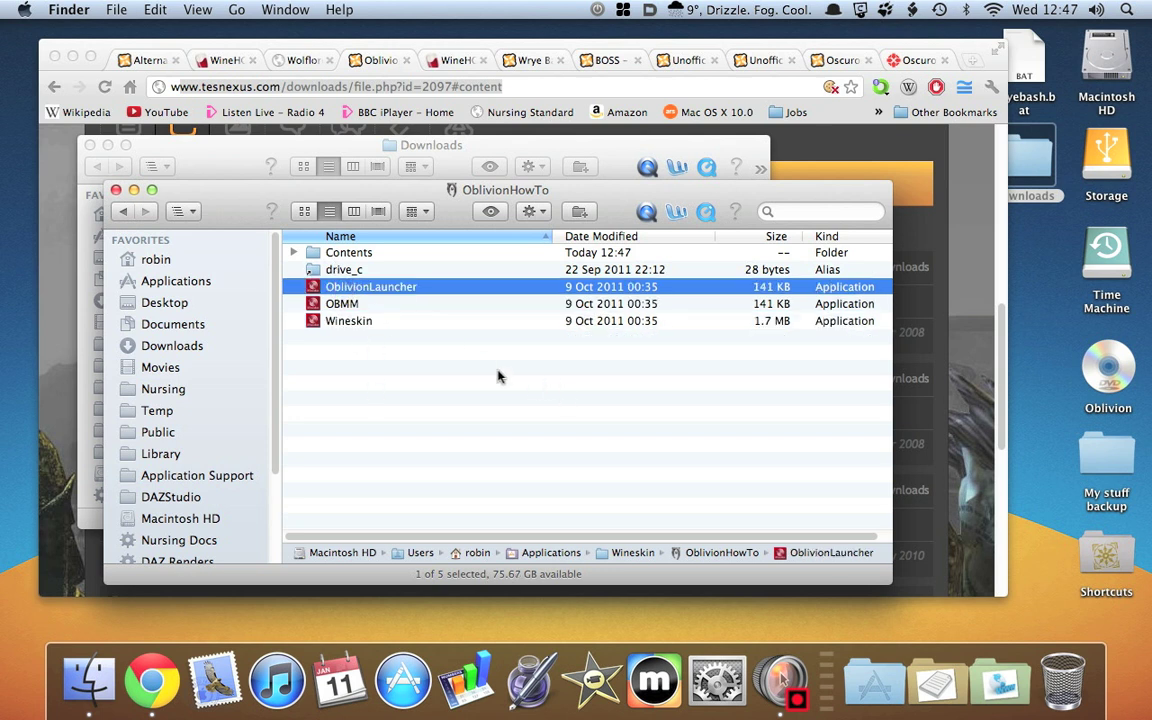
{"action": "left_click", "coordinate": [340, 303]}
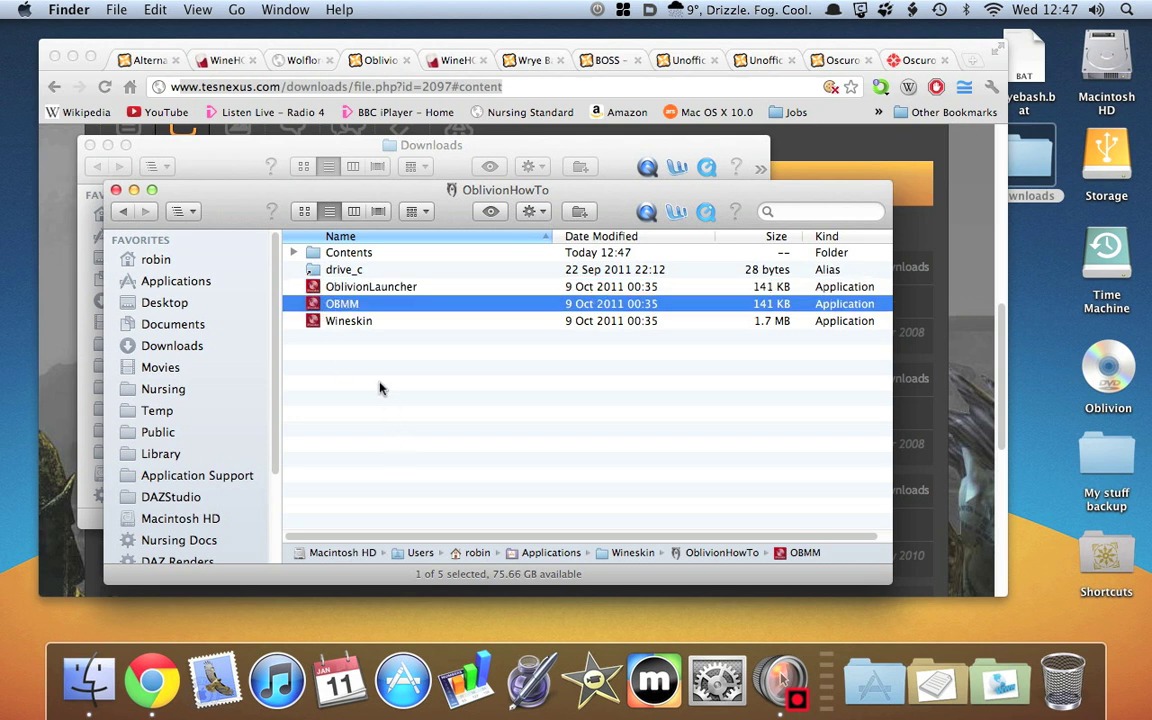
{"action": "double_click", "coordinate": [313, 305]}
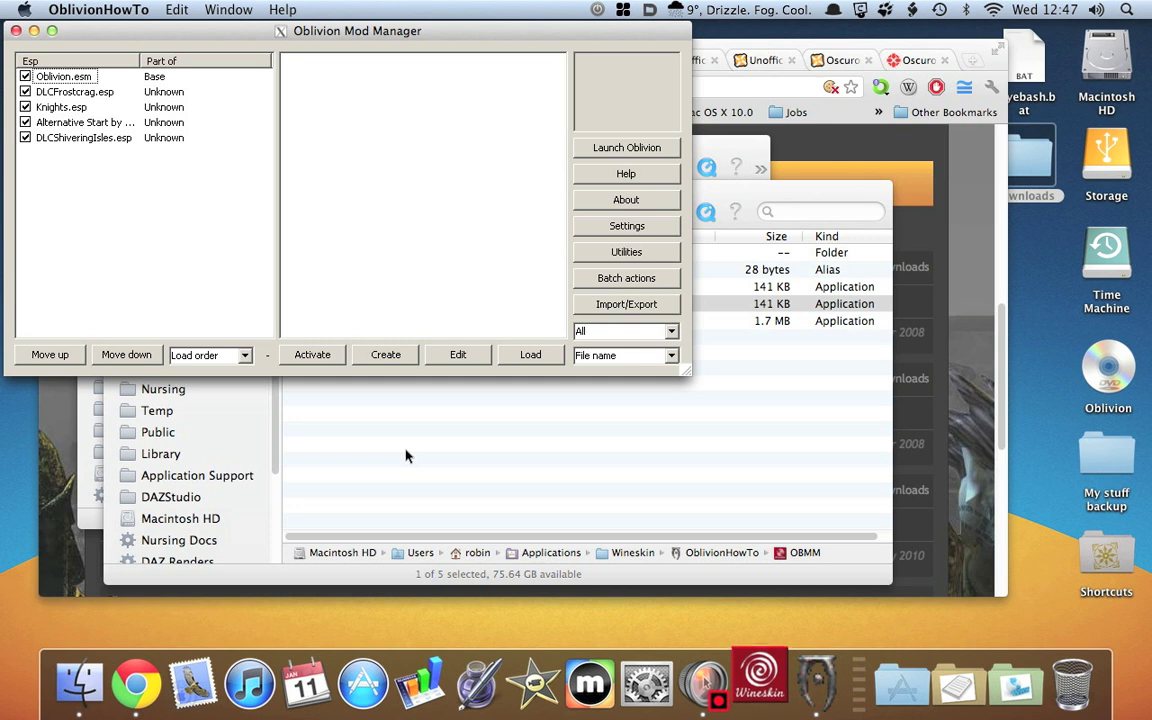
{"action": "left_click_drag", "start_coordinate": [334, 29], "coordinate": [513, 133]}
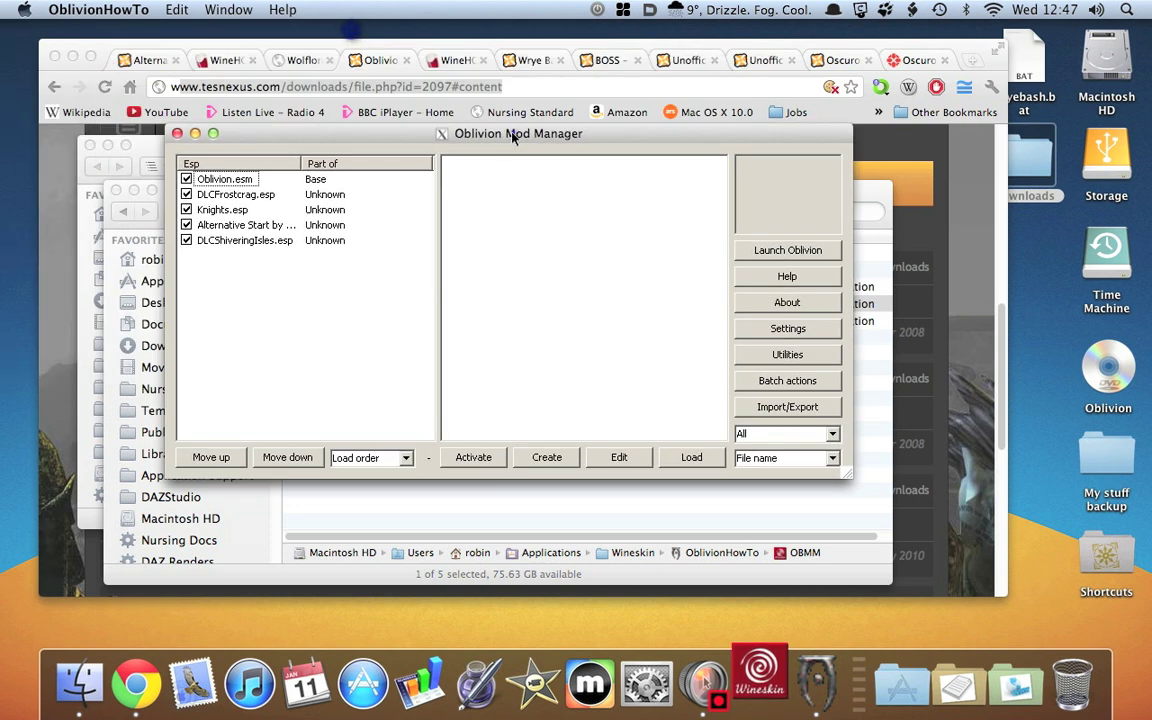
Close Oblivion Mod Manager, dismissing the program error dialog, and reselect the OBMM launcher in the wrapper folder.
{"action": "left_click", "coordinate": [176, 134]}
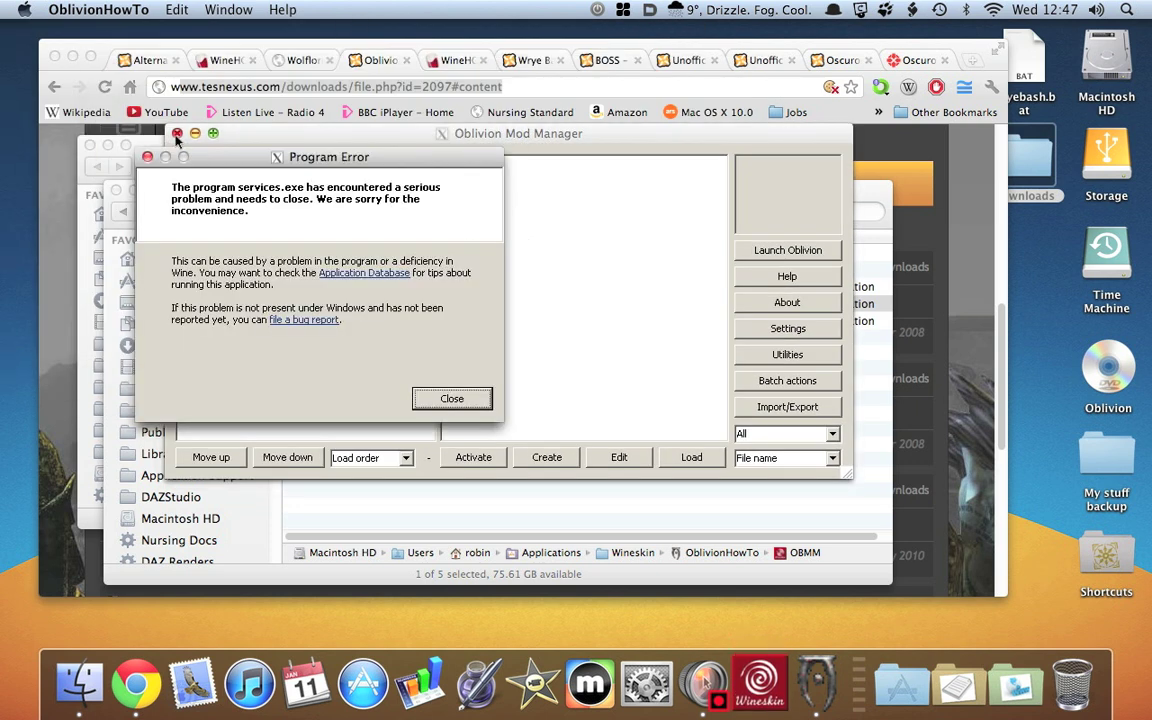
{"action": "left_click", "coordinate": [452, 399]}
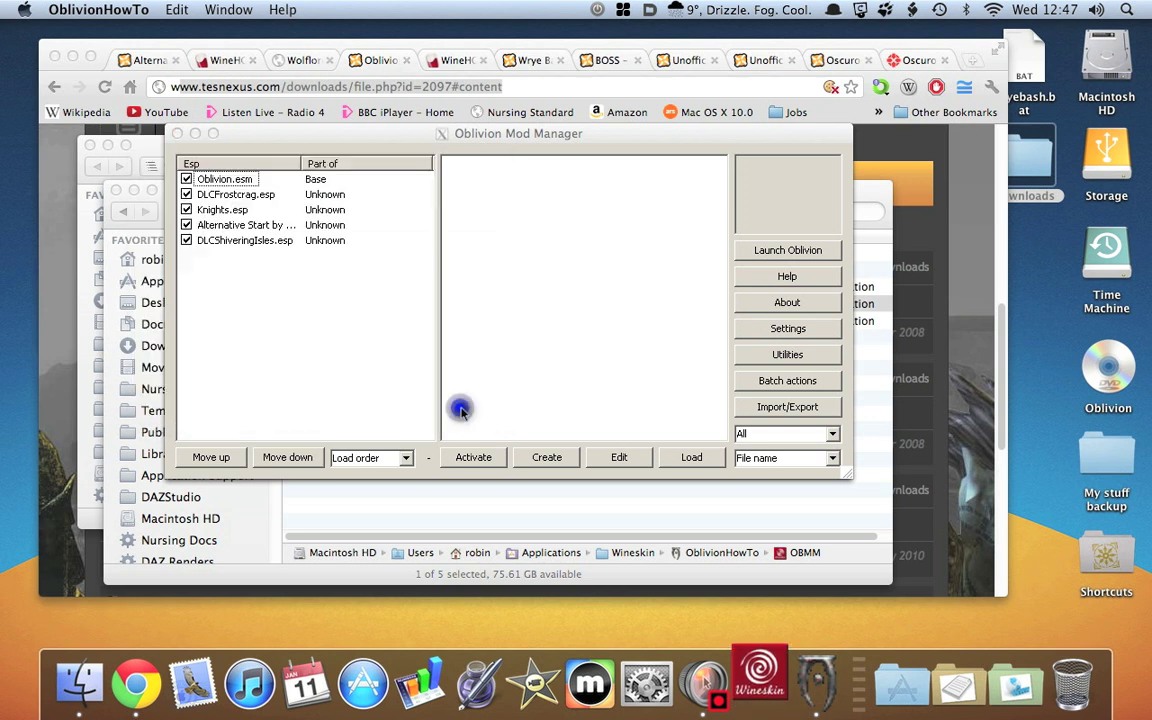
{"action": "left_click", "coordinate": [176, 134]}
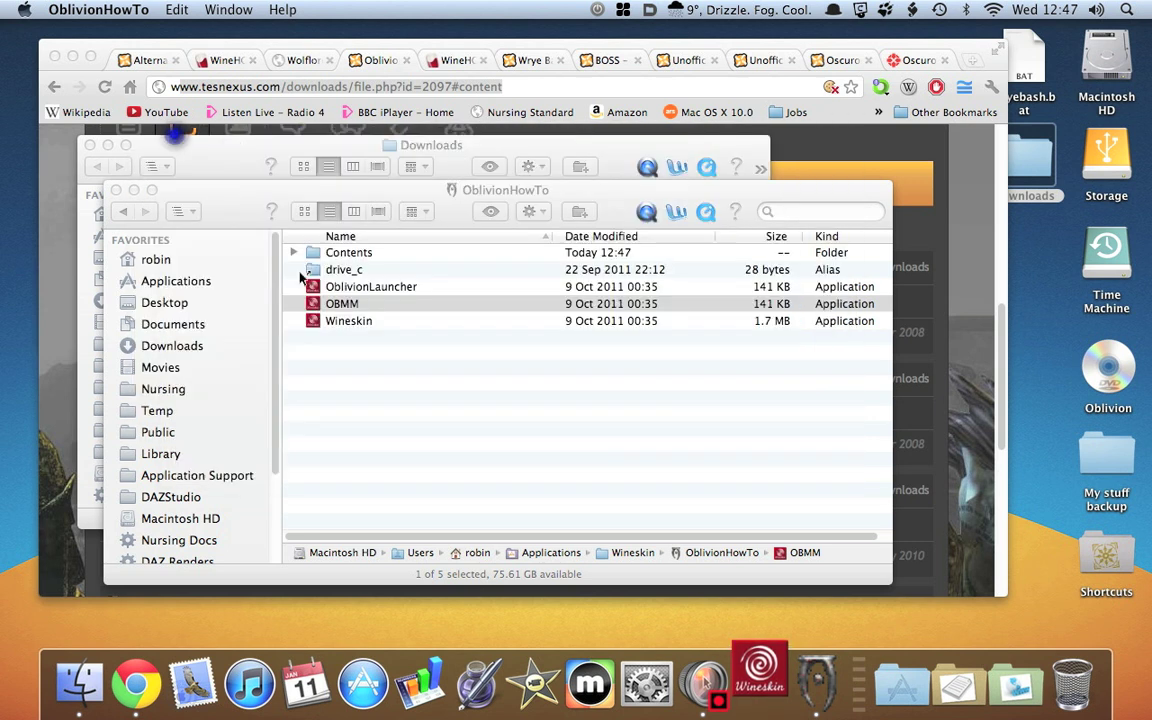
{"action": "left_click", "coordinate": [346, 308]}
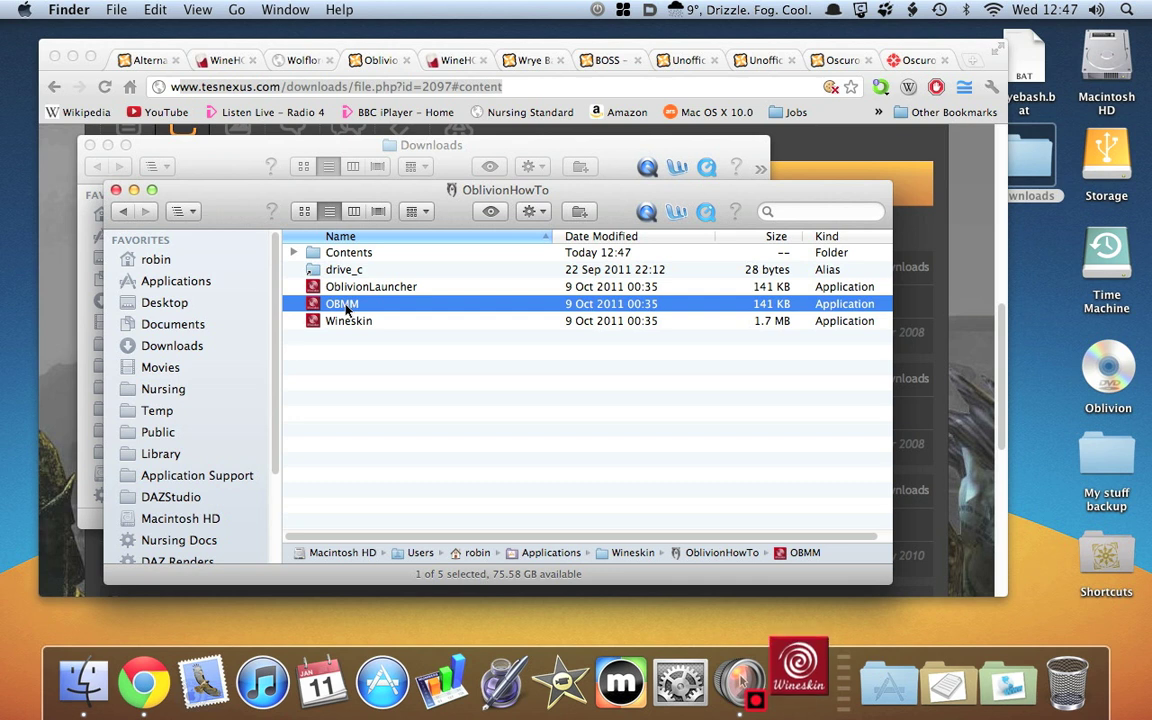
{"action": "key", "text": "alt"}
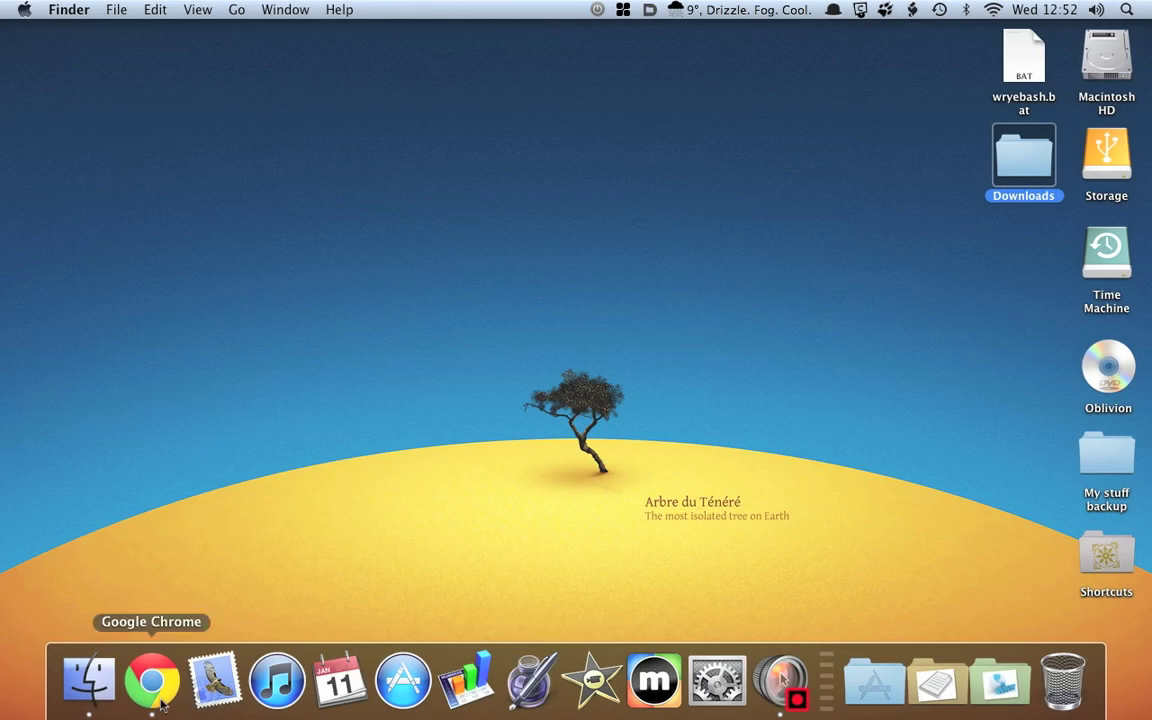
Switch to Chrome and look over the Wrye Bash download page on TES Nexus, including its description and web address.
{"action": "left_click", "coordinate": [160, 702]}
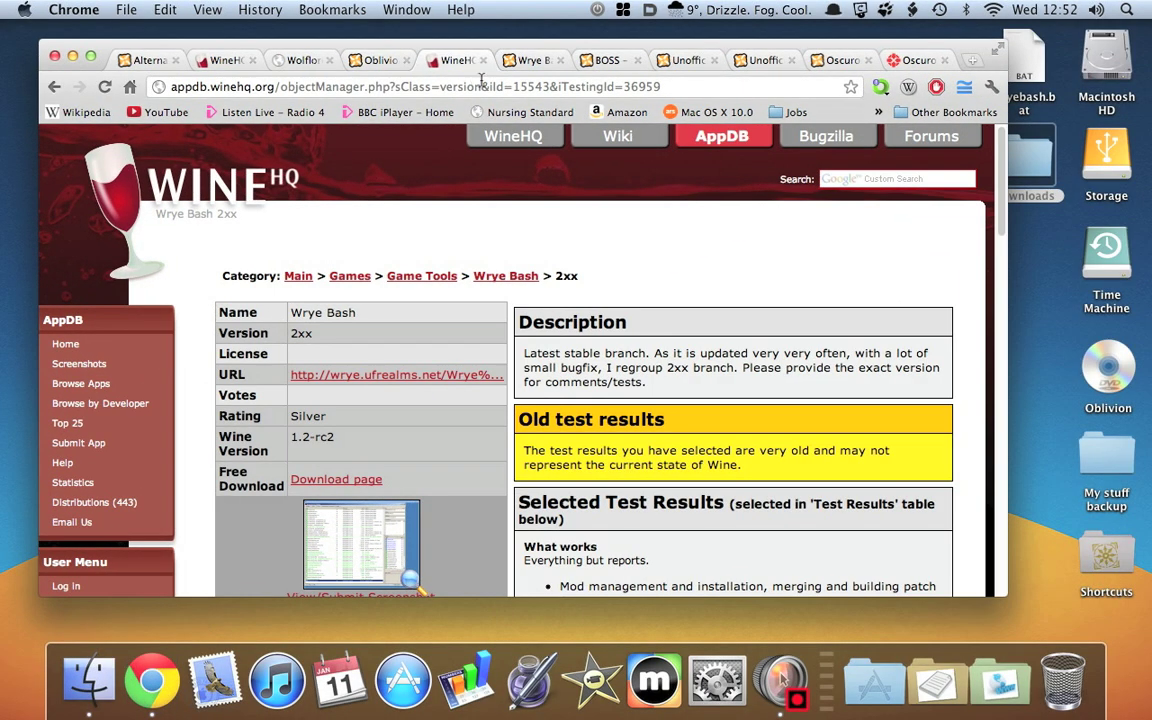
{"action": "left_click", "coordinate": [500, 60]}
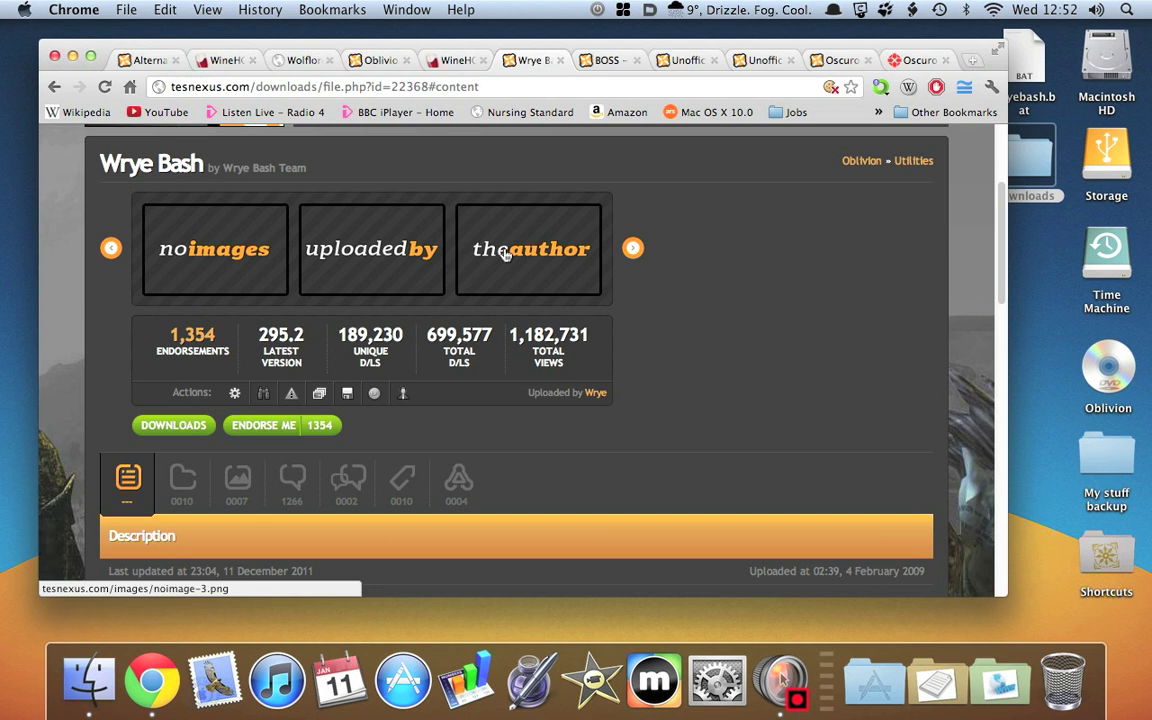
{"action": "scroll", "coordinate": [505, 255], "scroll_direction": "down", "scroll_amount": 3}
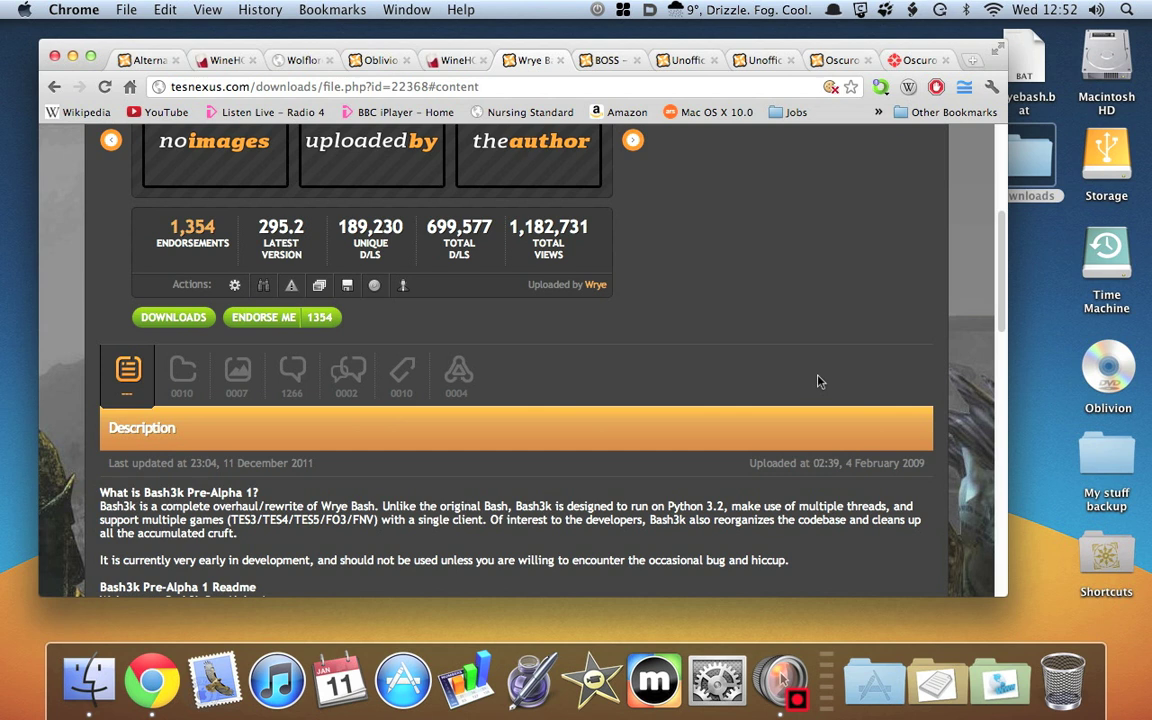
{"action": "scroll", "coordinate": [763, 367], "scroll_direction": "up", "scroll_amount": 5}
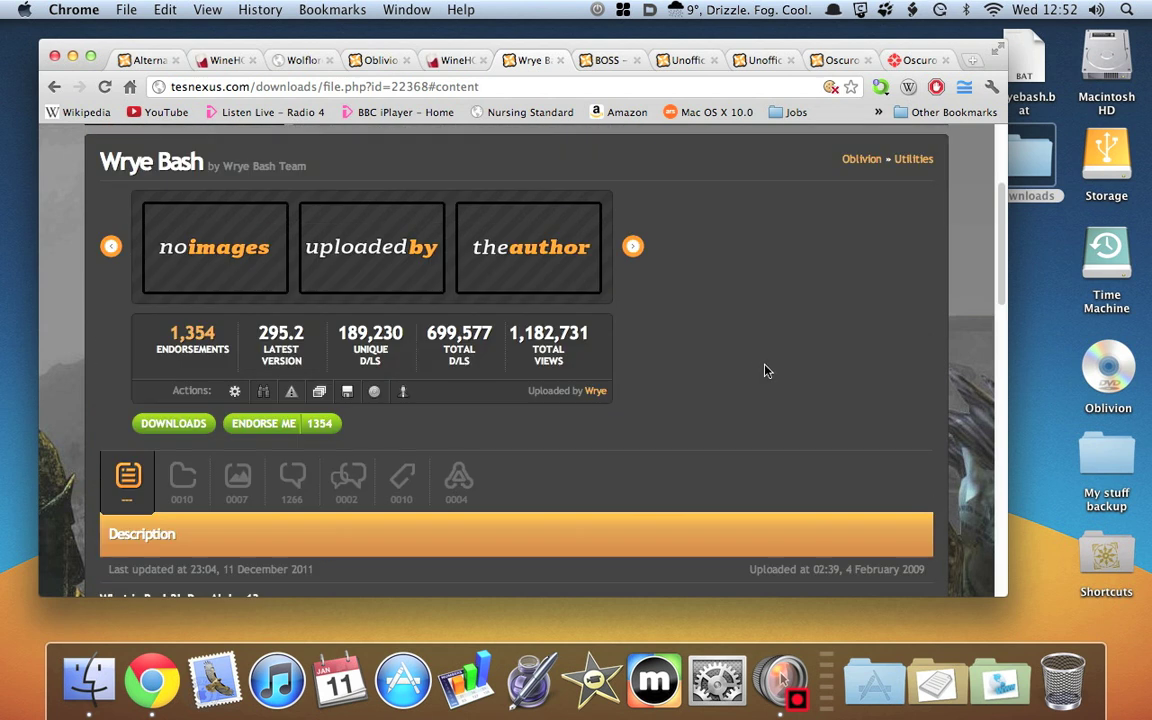
{"action": "left_click", "coordinate": [462, 86]}
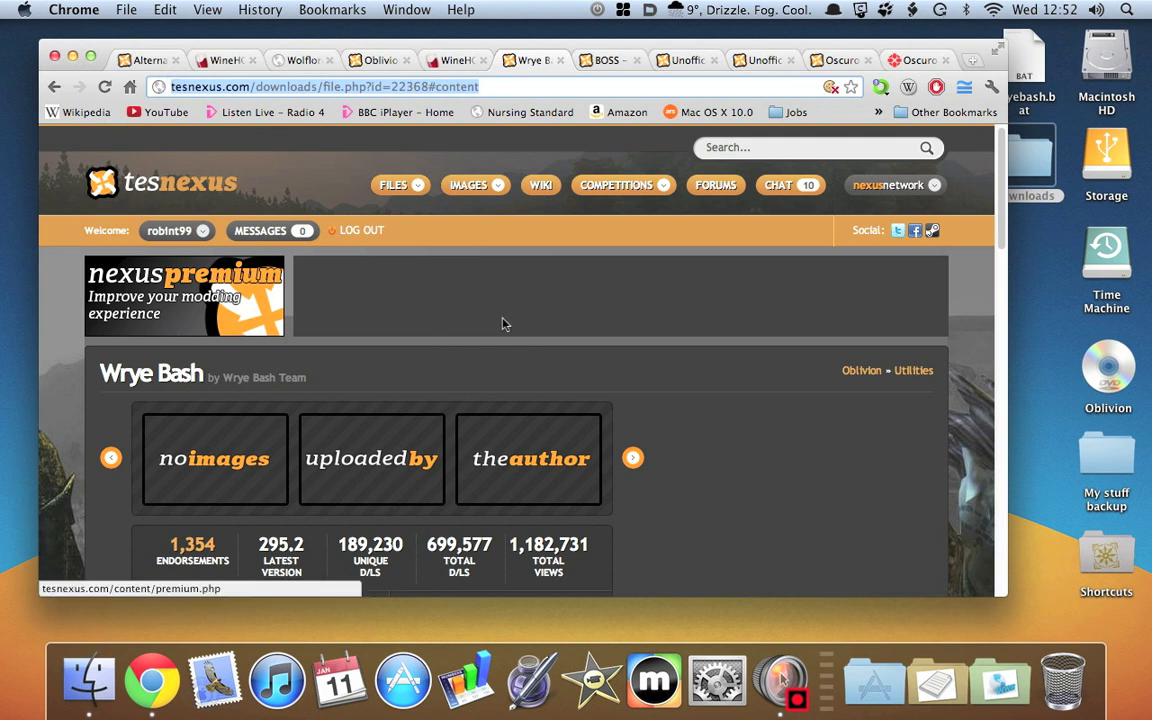
{"action": "scroll", "coordinate": [443, 340], "scroll_direction": "down", "scroll_amount": 5}
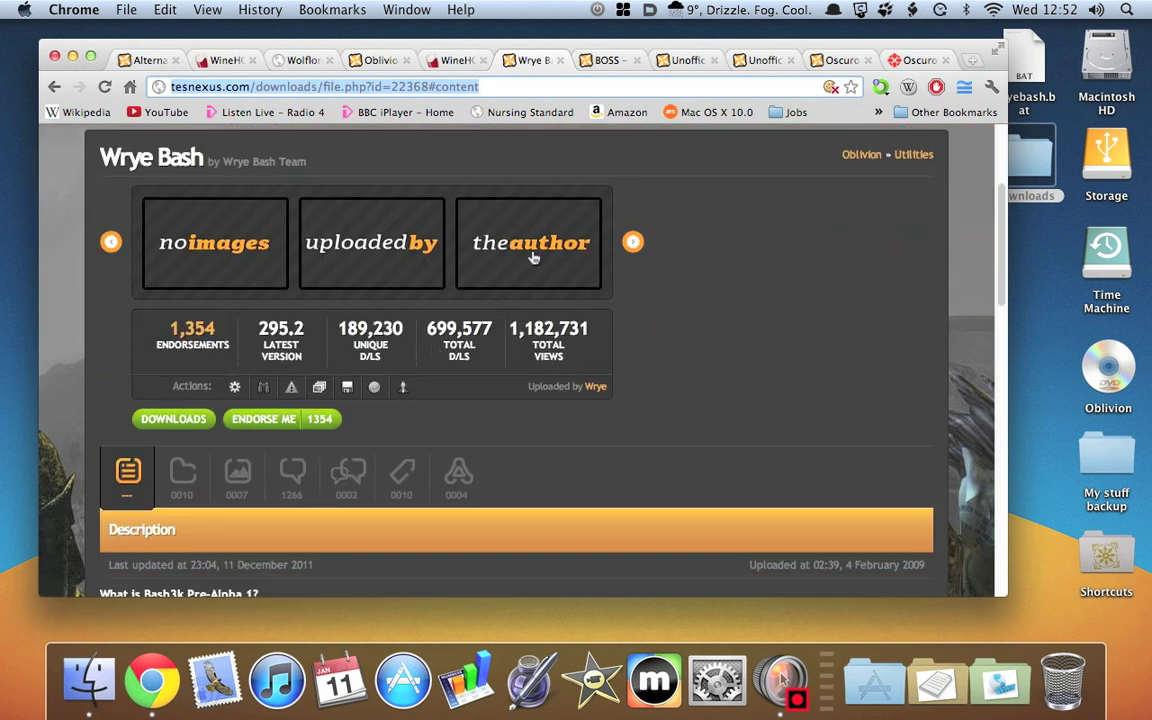
{"action": "scroll", "coordinate": [560, 234], "scroll_direction": "up", "scroll_amount": 5}
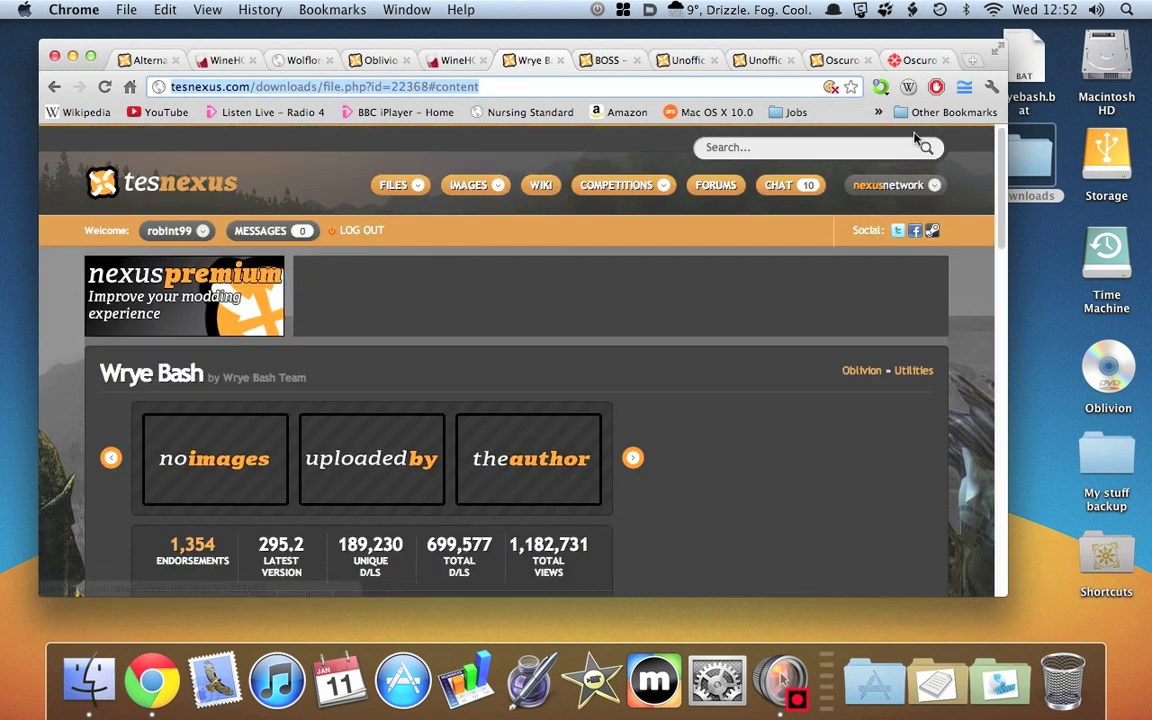
Review the WineHQ AppDB page for Wrye Bash 2xx, reading what works and what does not in the selected test results.
{"action": "left_click", "coordinate": [440, 60]}
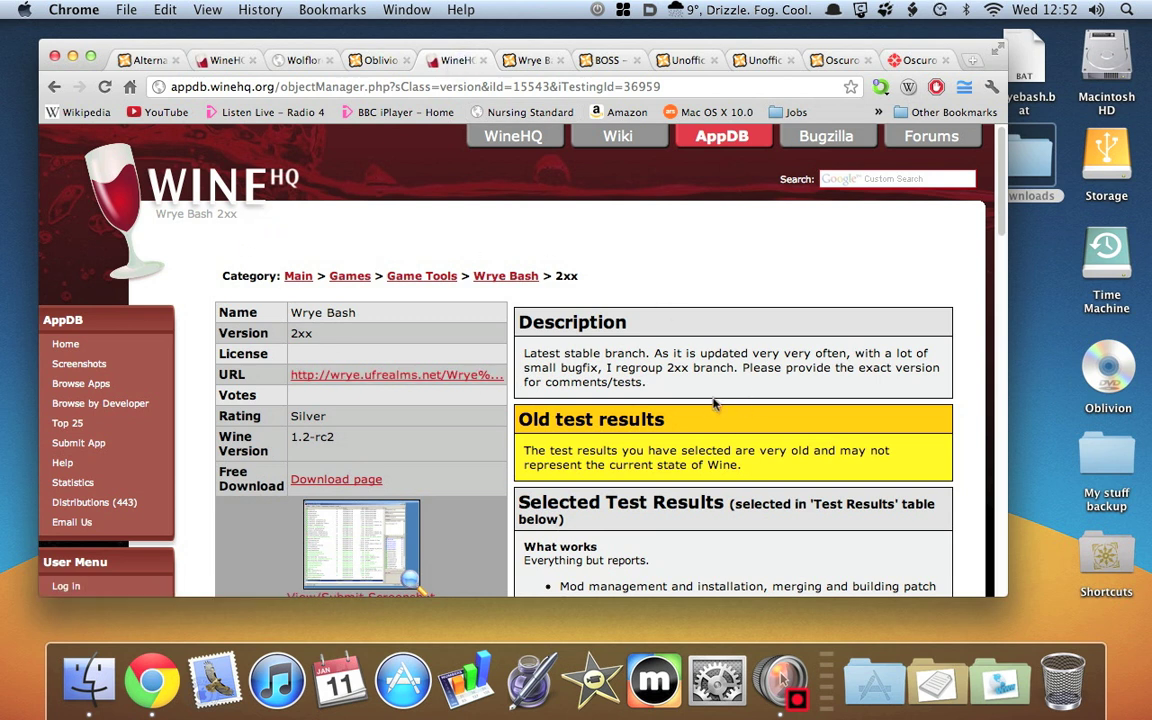
{"action": "scroll", "coordinate": [709, 393], "scroll_direction": "down", "scroll_amount": 5}
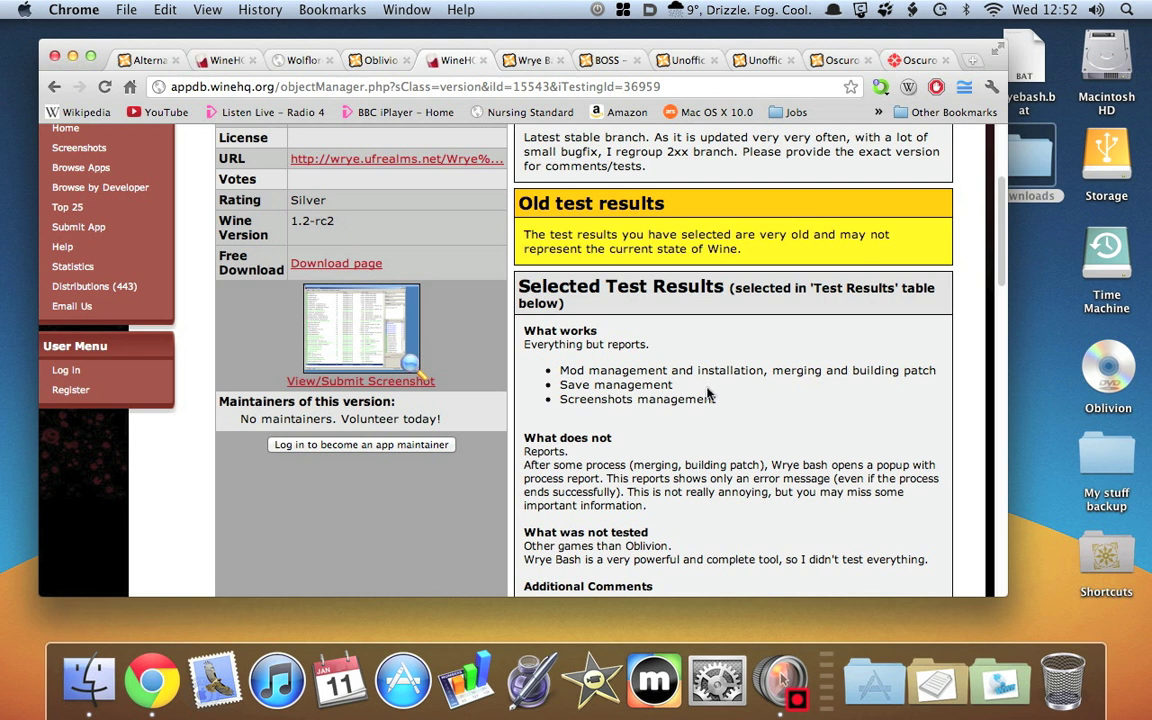
{"action": "scroll", "coordinate": [709, 397], "scroll_direction": "down", "scroll_amount": 4}
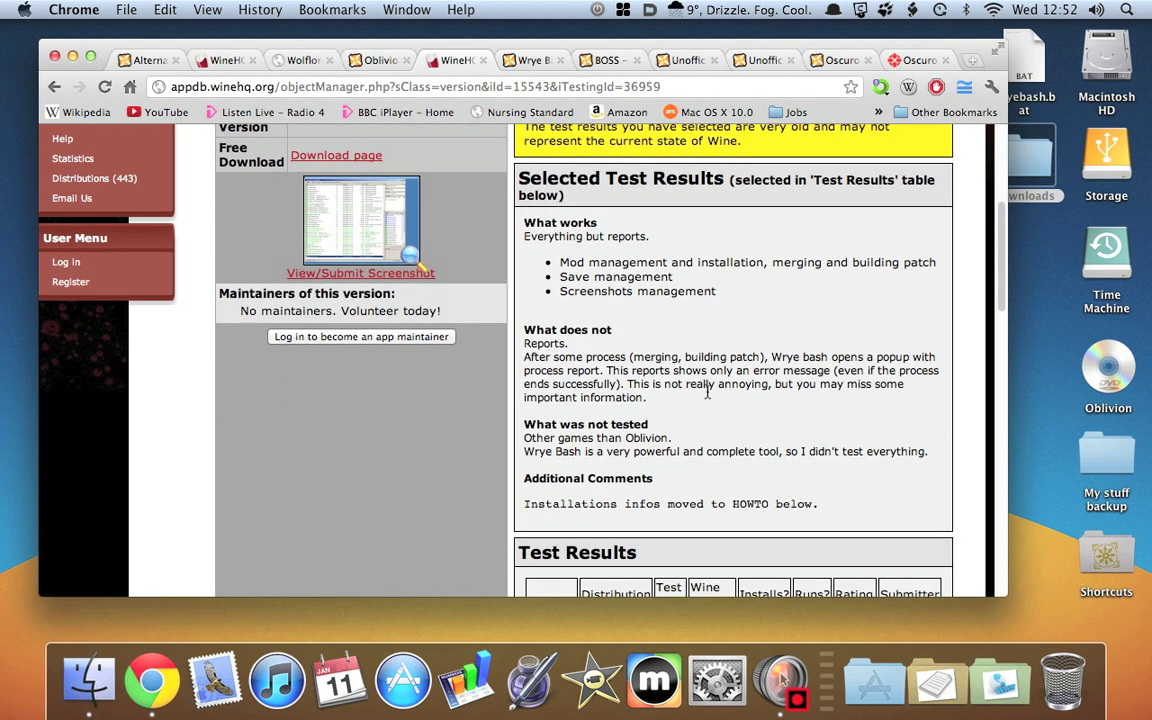
{"action": "scroll", "coordinate": [709, 420], "scroll_direction": "up", "scroll_amount": 8}
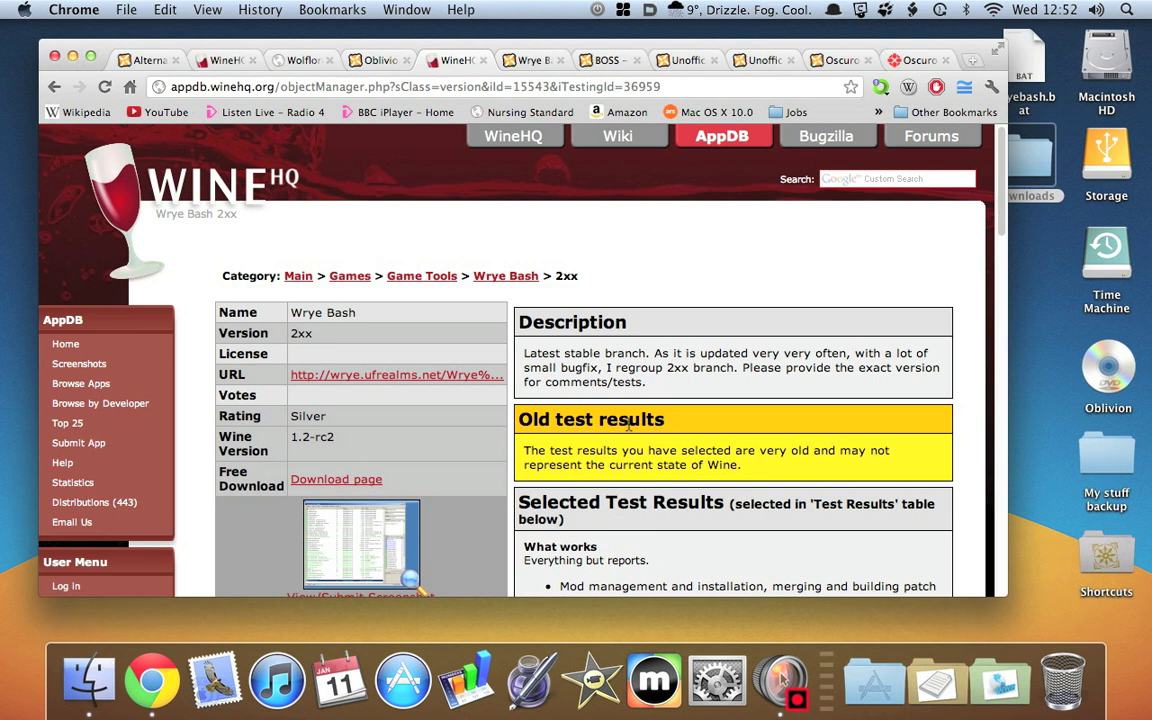
{"action": "scroll", "coordinate": [621, 428], "scroll_direction": "down", "scroll_amount": 5}
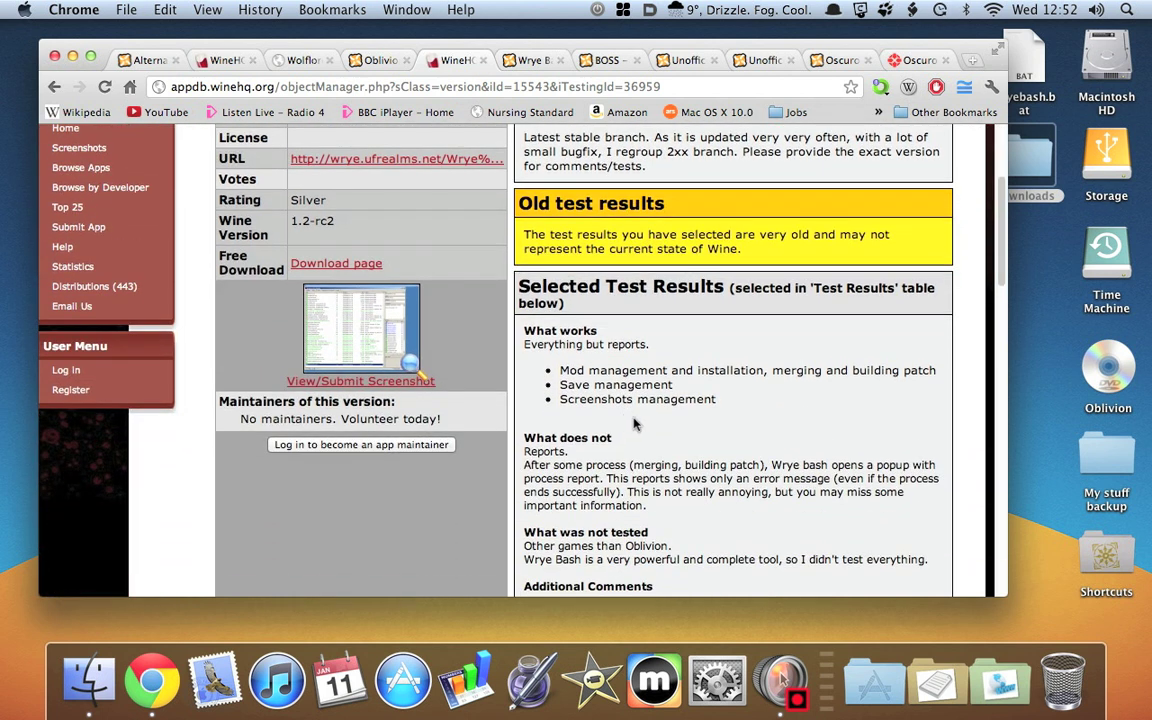
{"action": "scroll", "coordinate": [634, 422], "scroll_direction": "down", "scroll_amount": 5}
{"action": "scroll", "coordinate": [634, 422], "scroll_direction": "up", "scroll_amount": 5}
Open the Downloads folder on the desktop and select the Wrye Bash 295.2 installer.
{"action": "left_click", "coordinate": [1030, 152]}
{"action": "key", "text": "super+o"}
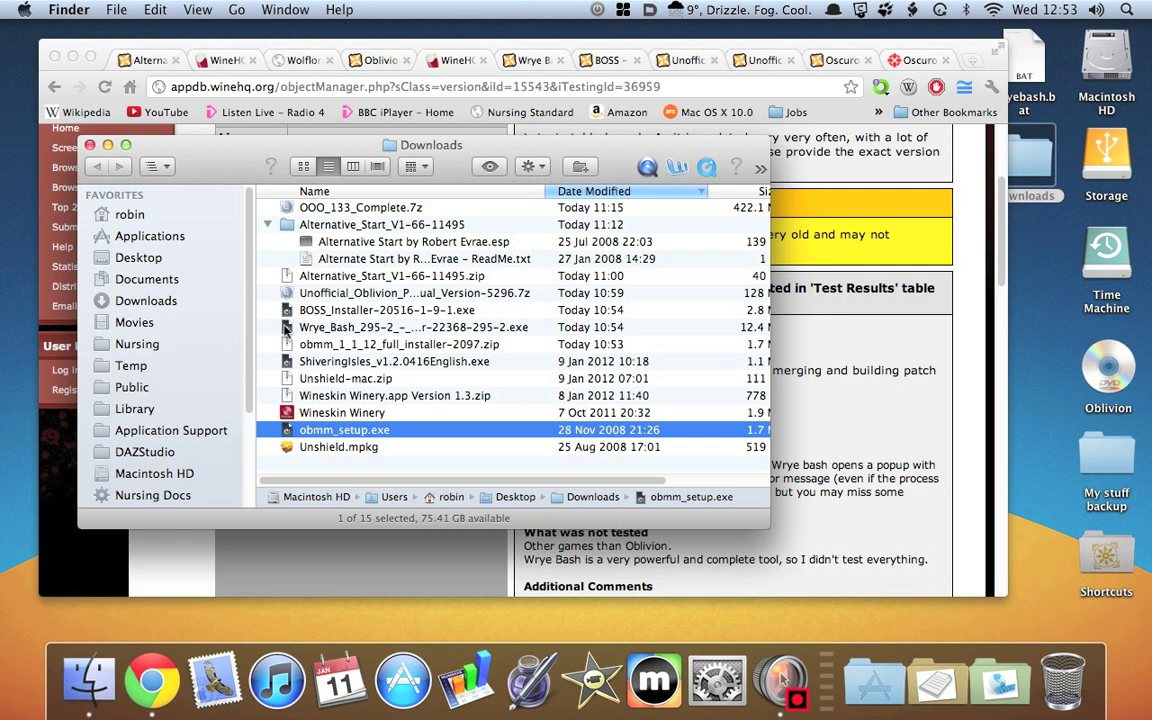
{"action": "left_click", "coordinate": [287, 327]}
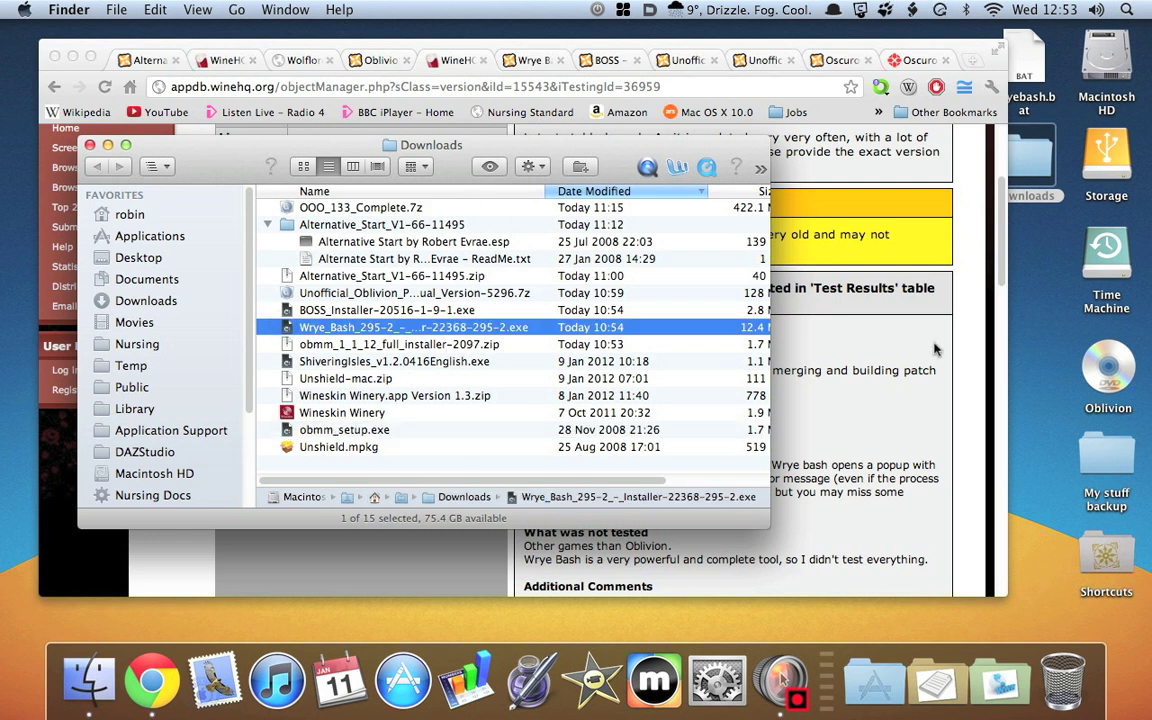
Return to the TES Nexus page for Wrye Bash and look over its main downloadable files.
{"action": "left_click", "coordinate": [525, 62]}
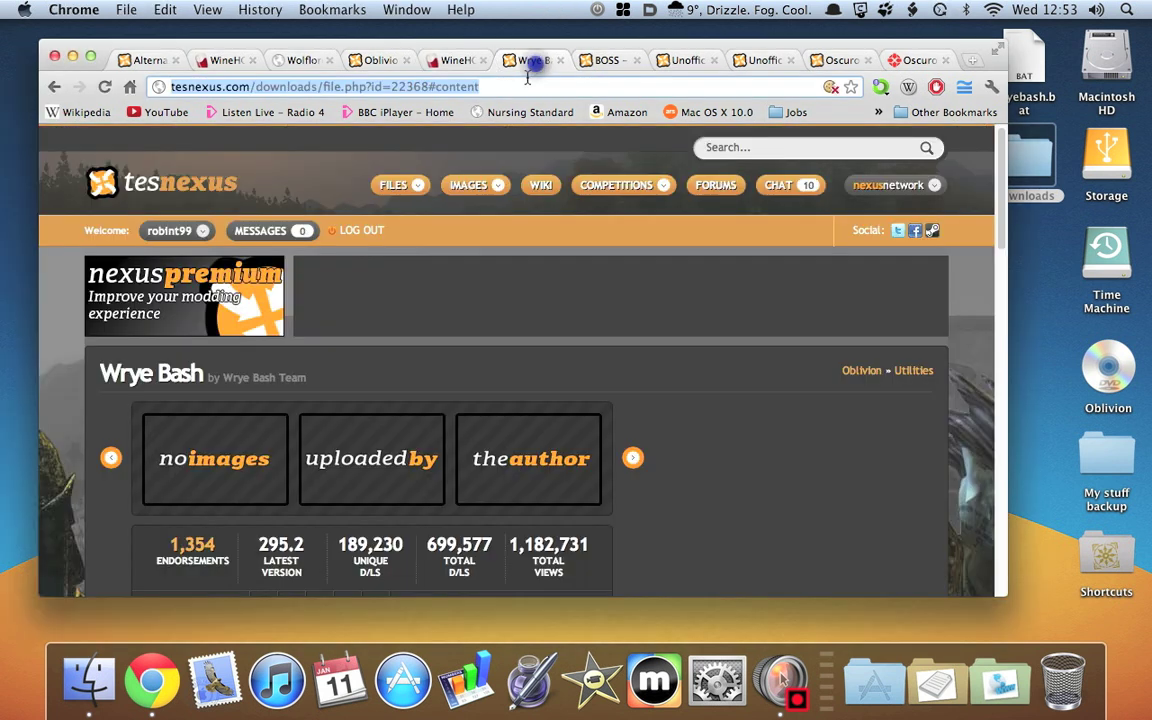
{"action": "scroll", "coordinate": [373, 342], "scroll_direction": "down", "scroll_amount": 5}
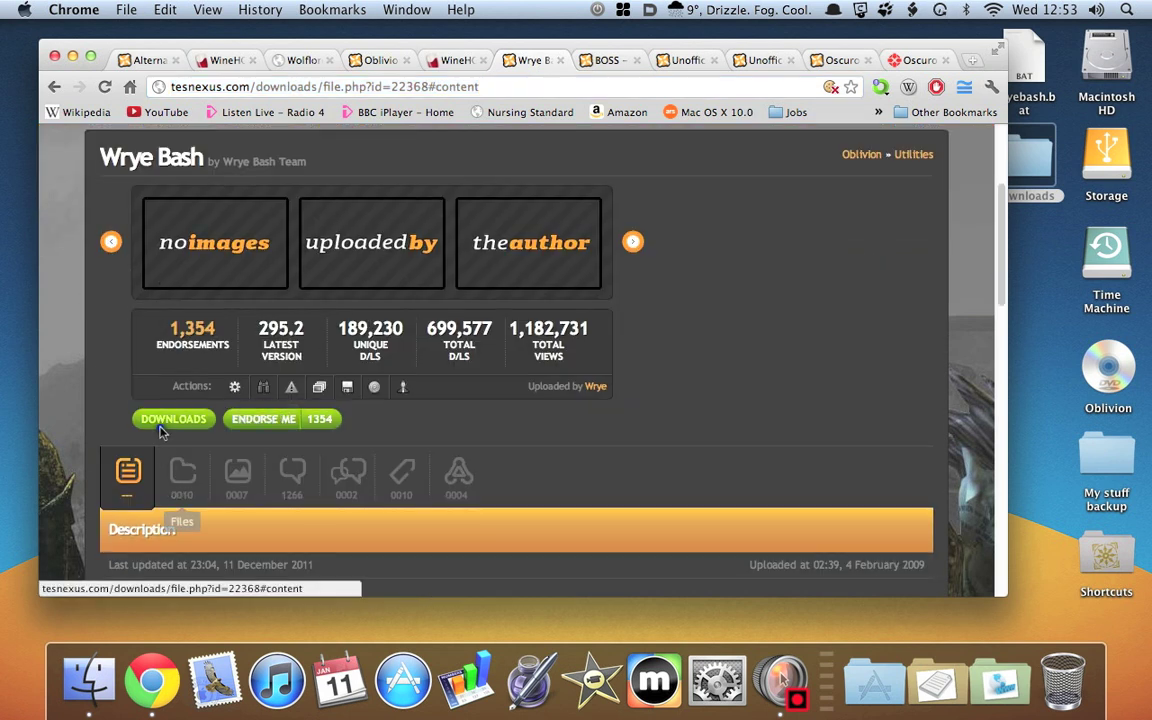
{"action": "left_click", "coordinate": [160, 430]}
{"action": "scroll", "coordinate": [490, 350], "scroll_direction": "down", "scroll_amount": 5}
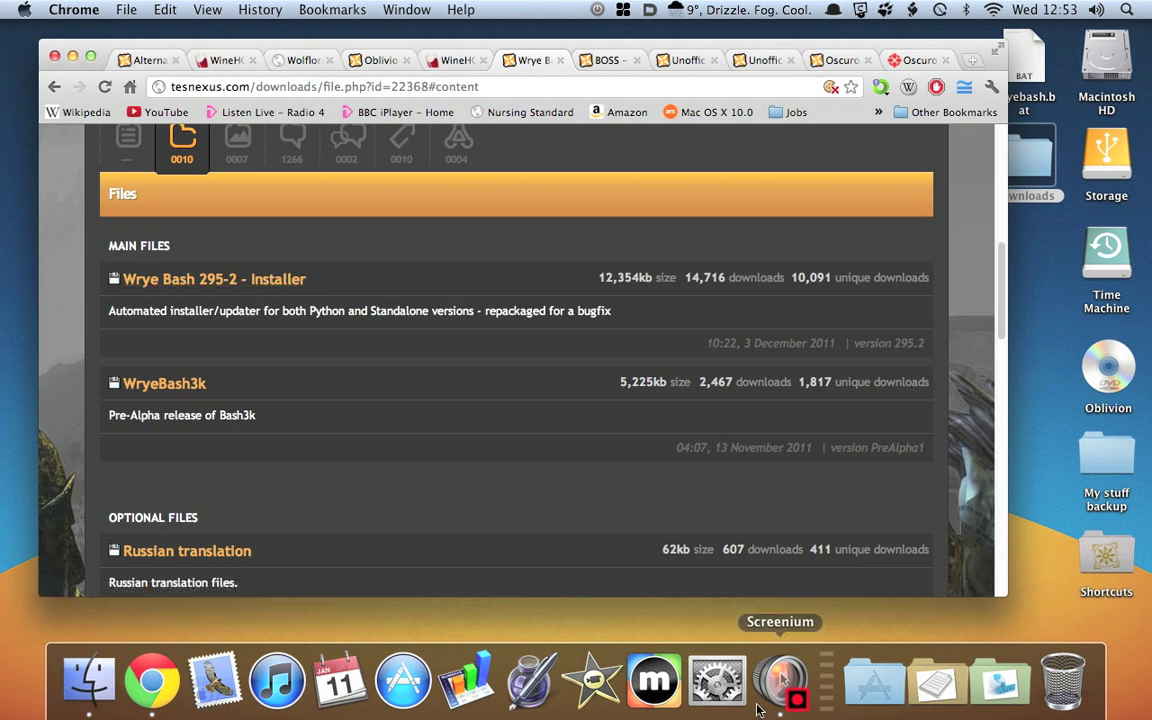
Switch to Finder, show the package contents of the OblivionHowTo wrapper and launch its Wineskin utility.
{"action": "left_click", "coordinate": [86, 686]}
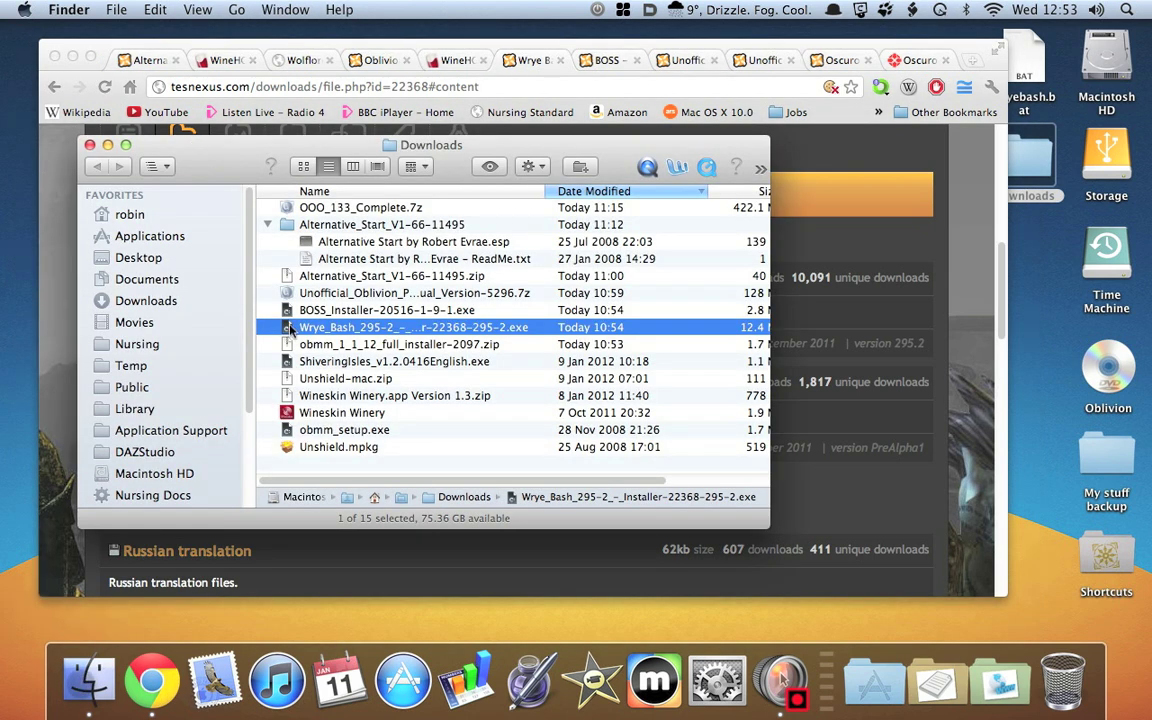
{"action": "right_click", "coordinate": [86, 686]}
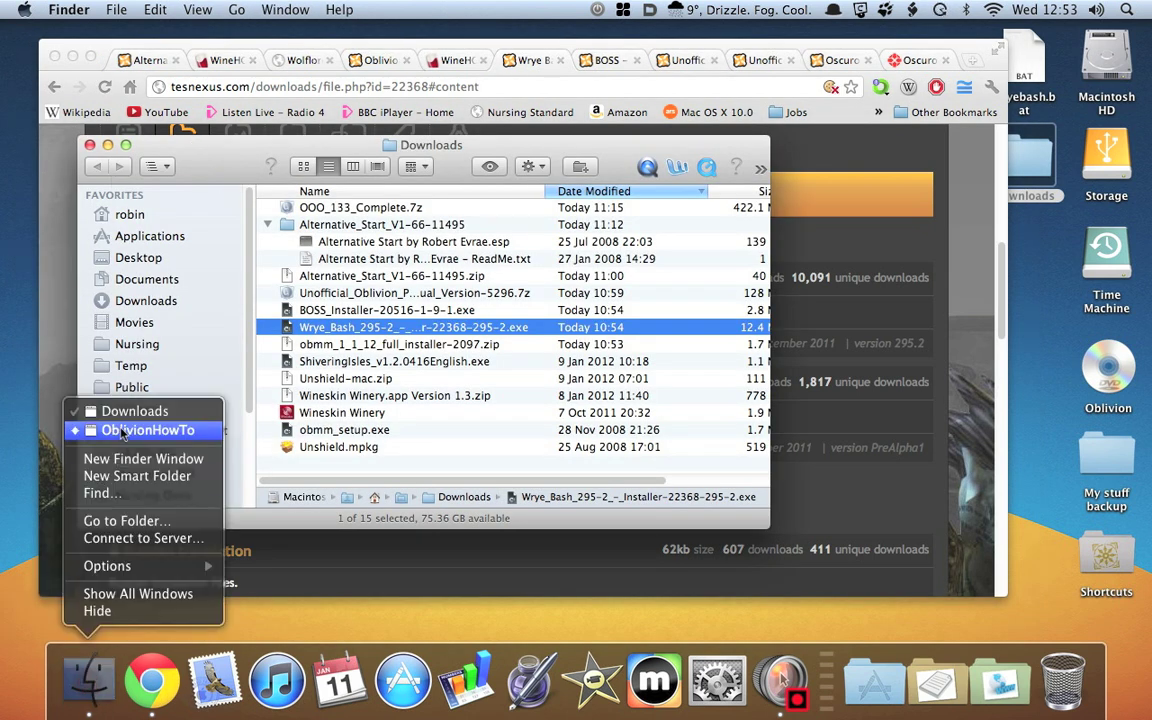
{"action": "left_click", "coordinate": [113, 426]}
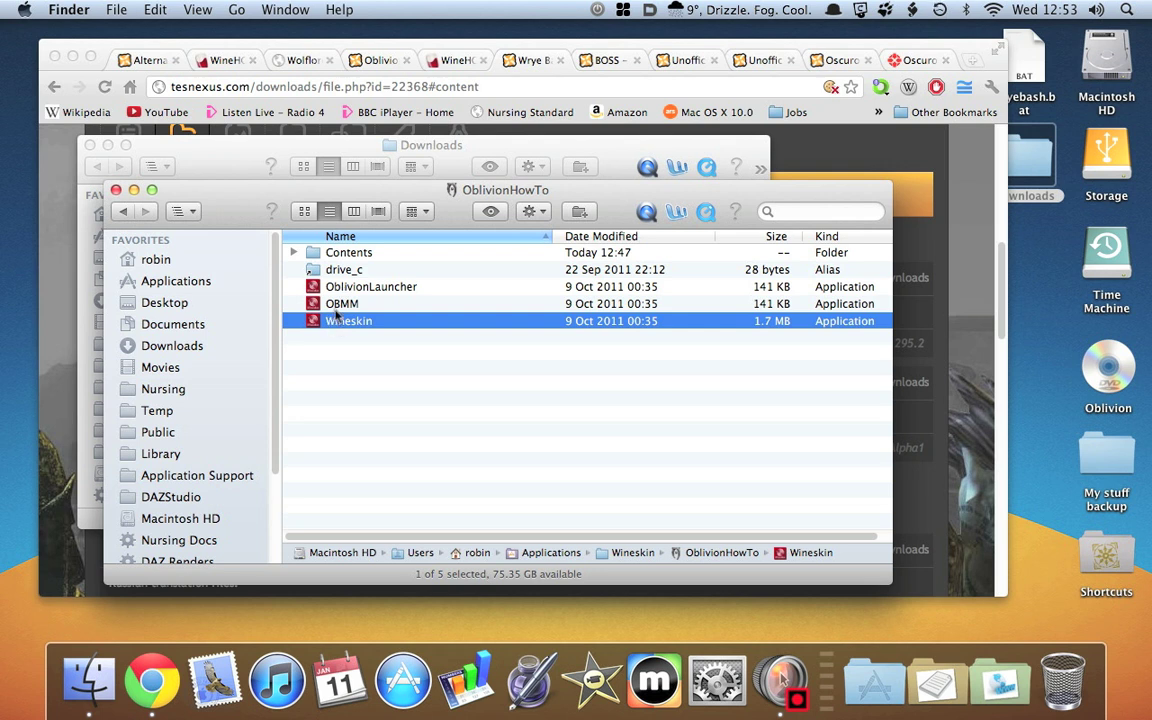
{"action": "left_click", "coordinate": [120, 211]}
{"action": "left_click", "coordinate": [372, 270]}
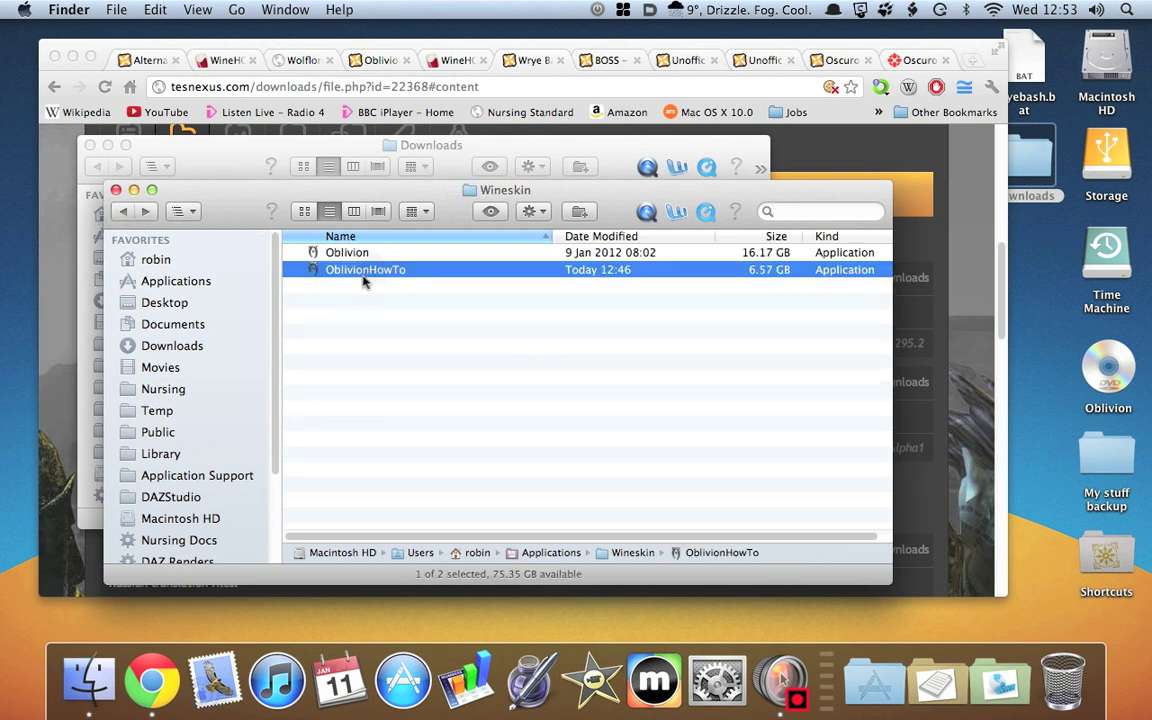
{"action": "right_click", "coordinate": [366, 274]}
{"action": "left_click", "coordinate": [388, 302]}
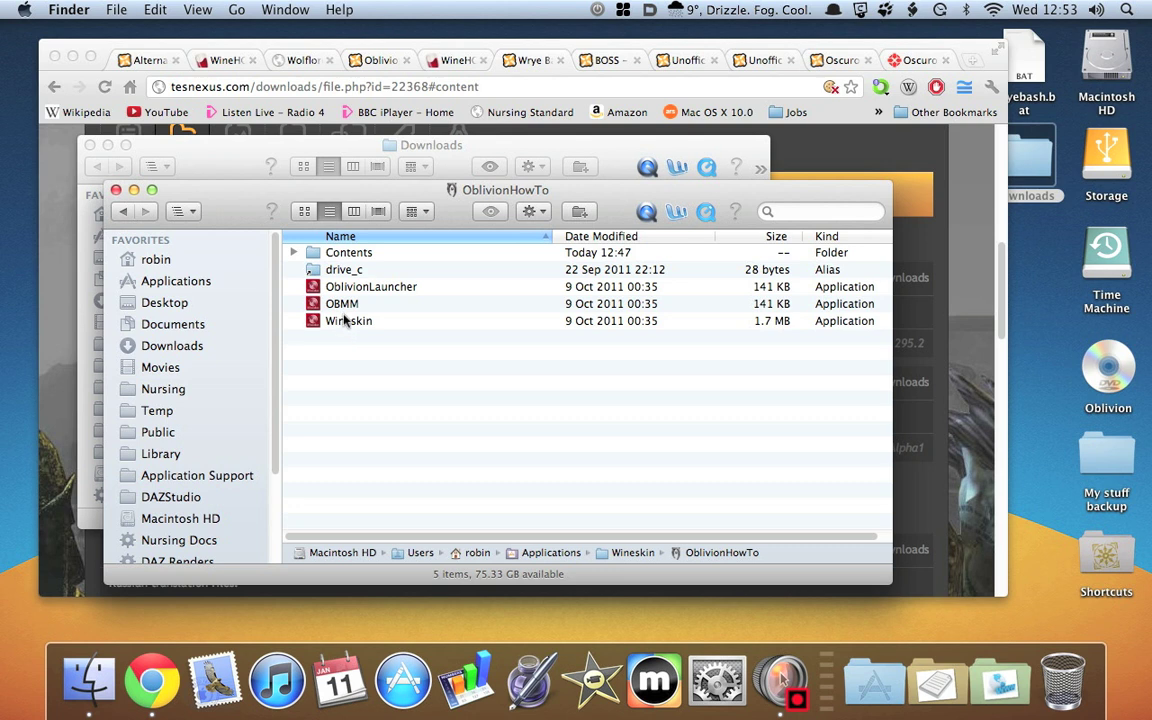
{"action": "double_click", "coordinate": [340, 321]}
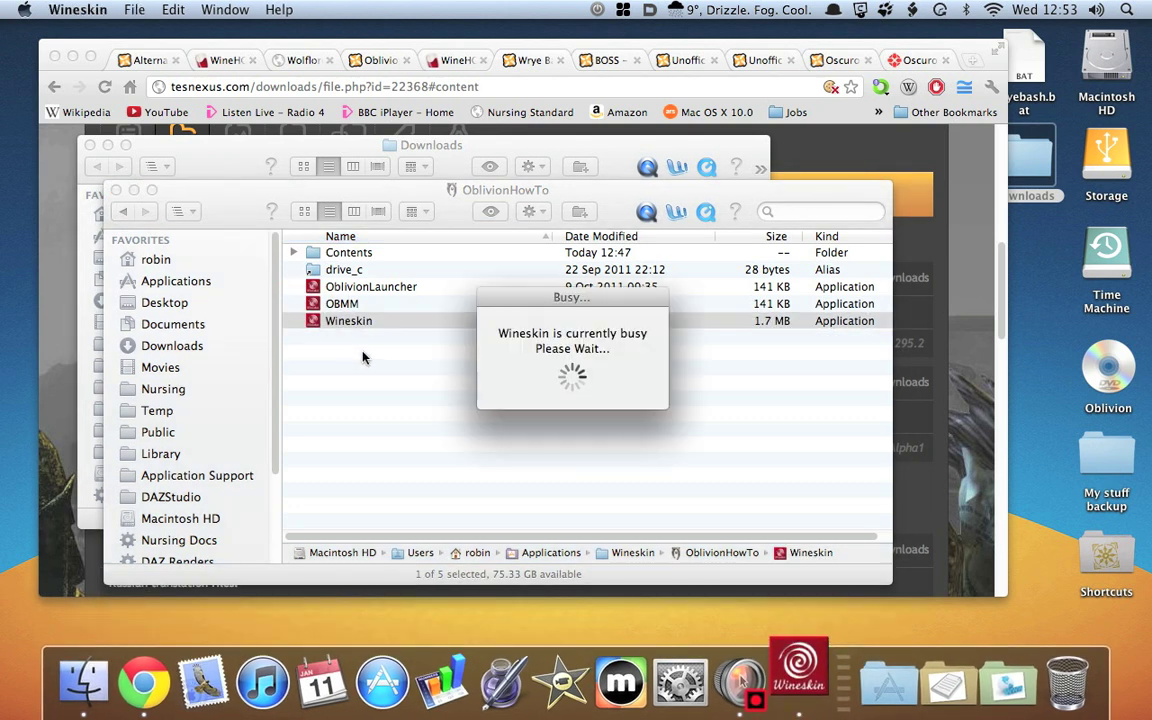
Start a software installation in Wineskin using the Wrye Bash 295-2 installer from the Downloads folder on the desktop.
{"action": "left_click", "coordinate": [600, 276]}
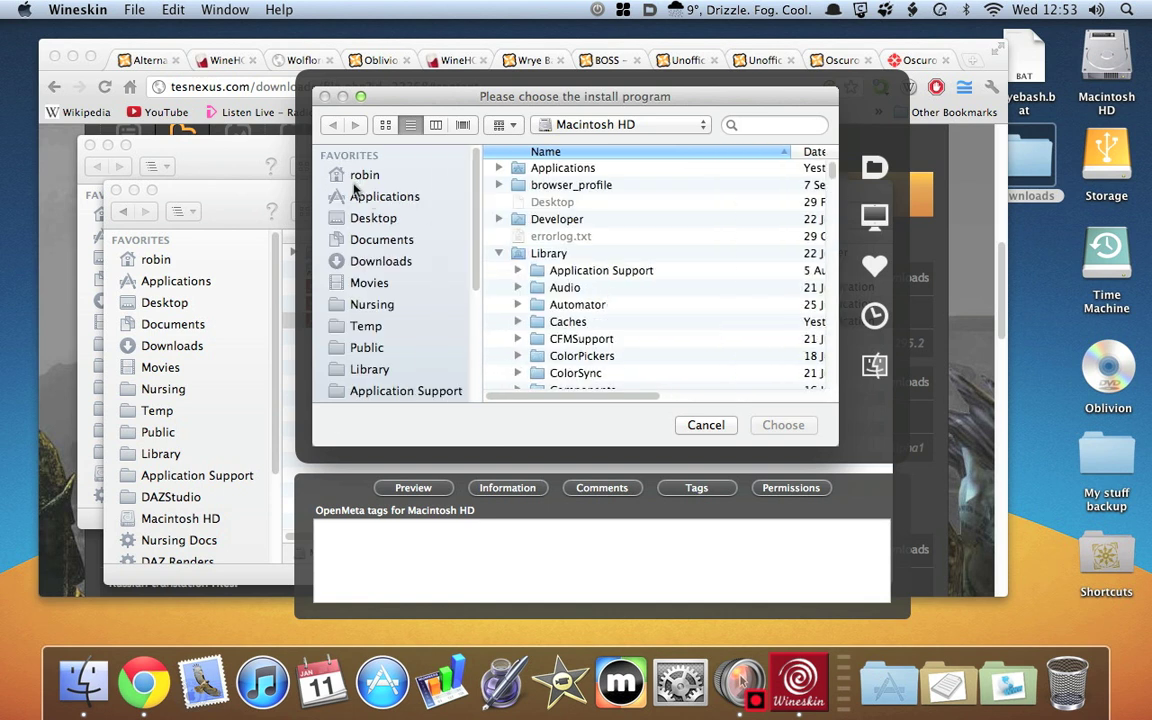
{"action": "left_click", "coordinate": [355, 217]}
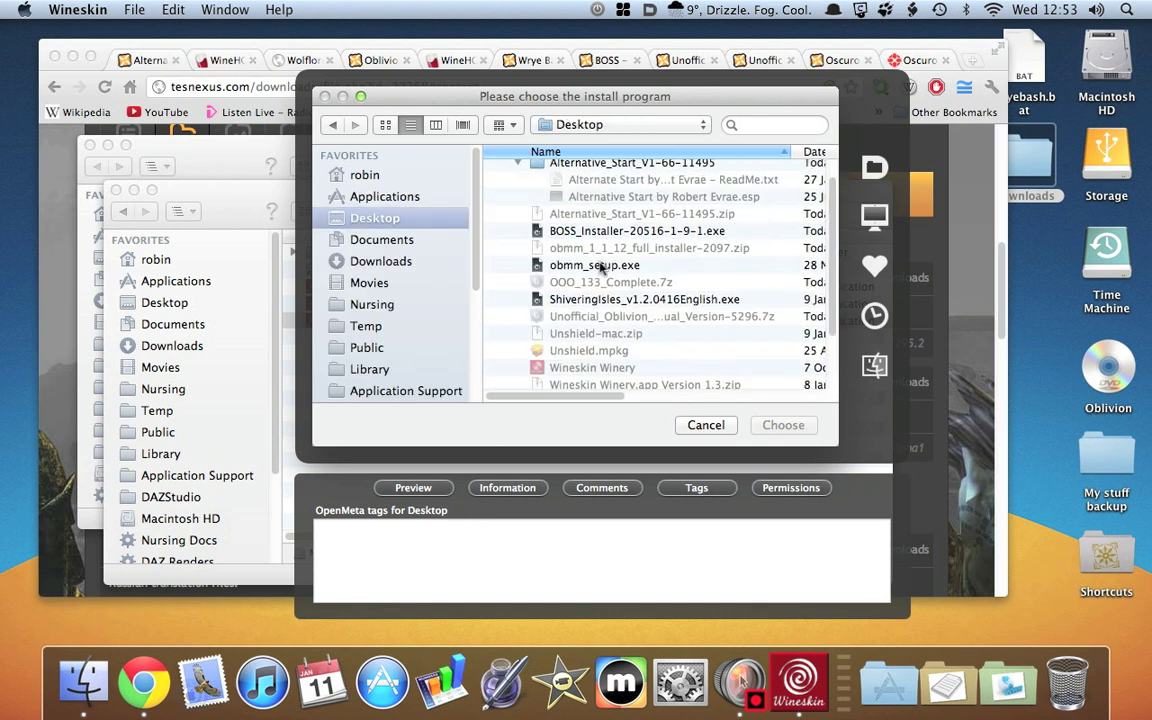
{"action": "scroll", "coordinate": [620, 262], "scroll_direction": "up", "scroll_amount": 1}
{"action": "scroll", "coordinate": [628, 261], "scroll_direction": "down", "scroll_amount": 5}
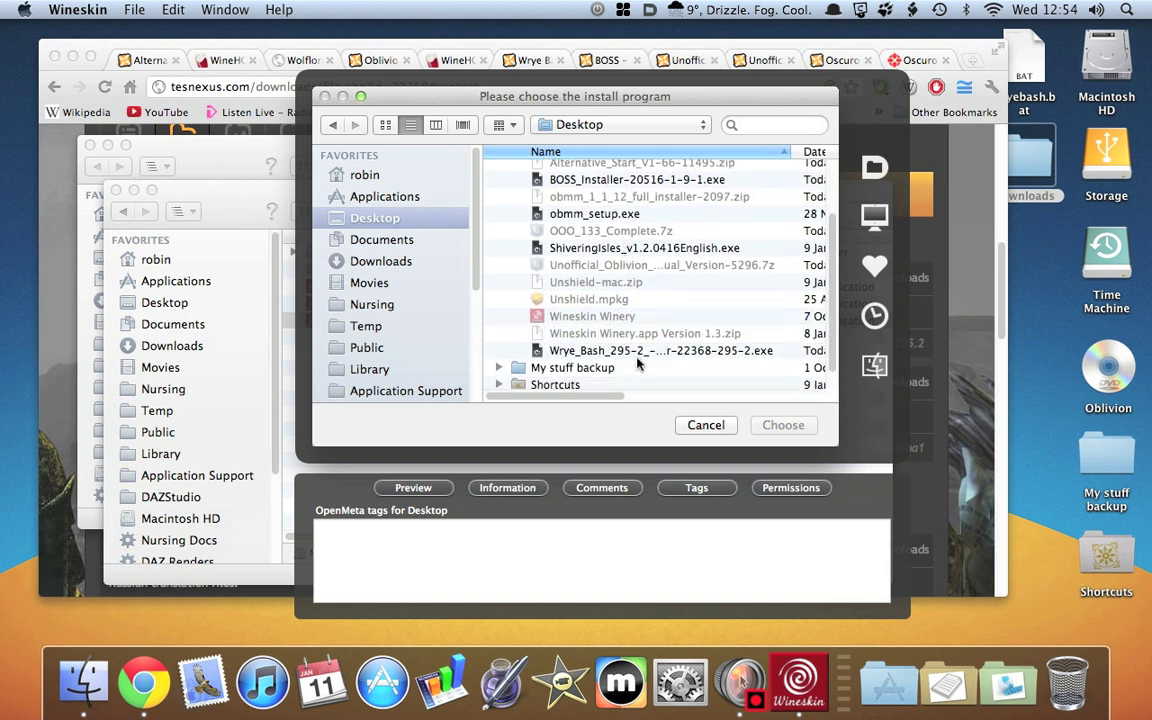
{"action": "left_click", "coordinate": [580, 352]}
{"action": "left_click", "coordinate": [783, 425]}
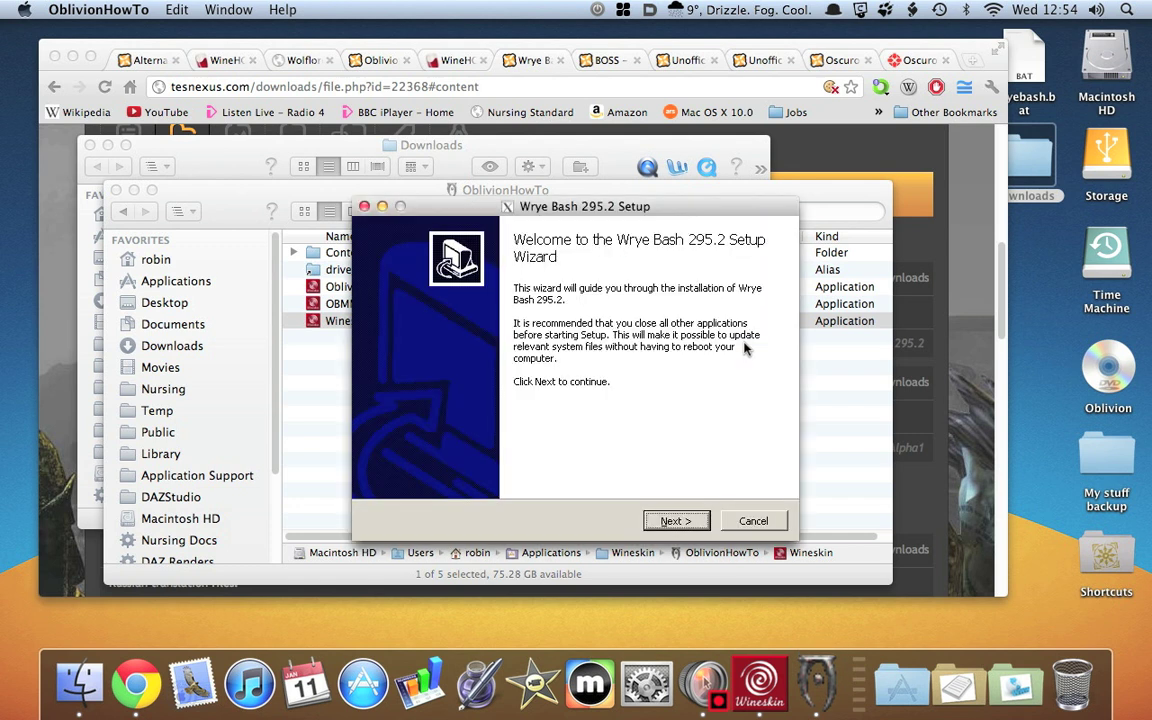
Select the Python version of Wrye Bash for C:\Program Files\Bethesda Softworks\Oblivion\ and continue past the installation location check.
{"action": "left_click", "coordinate": [688, 522]}
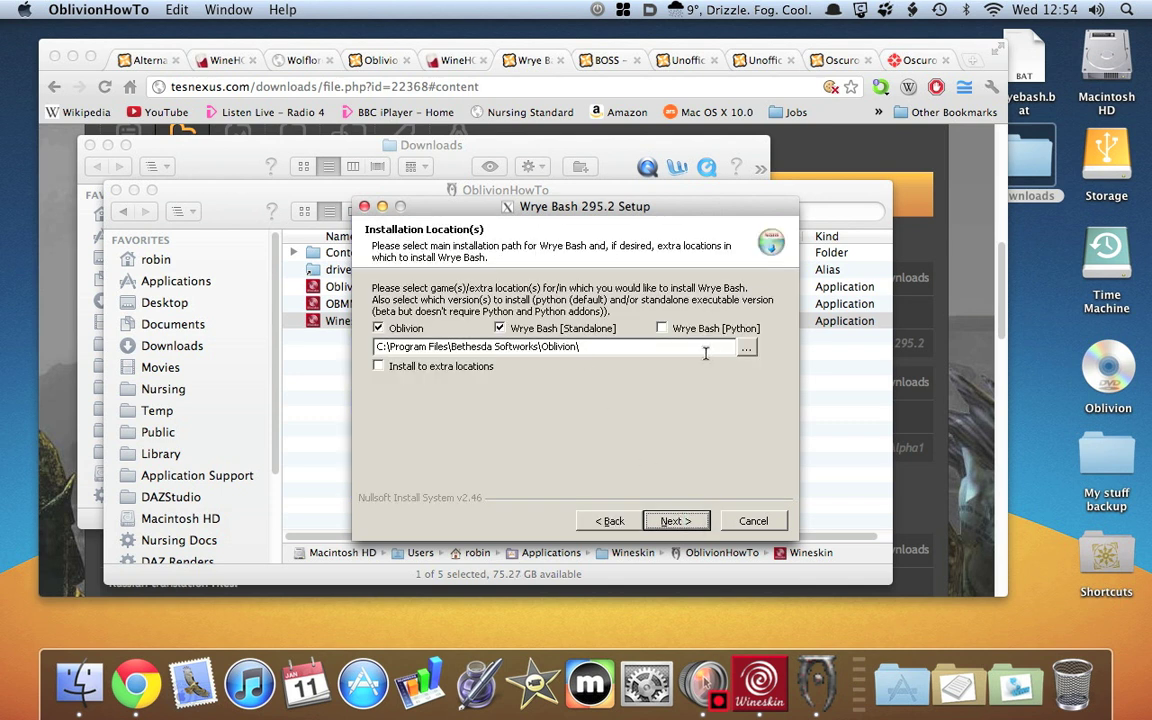
{"action": "left_click", "coordinate": [446, 398]}
{"action": "left_click", "coordinate": [500, 328]}
{"action": "left_click", "coordinate": [661, 329]}
{"action": "left_click", "coordinate": [499, 329]}
{"action": "left_click", "coordinate": [499, 329]}
{"action": "left_click", "coordinate": [675, 520]}
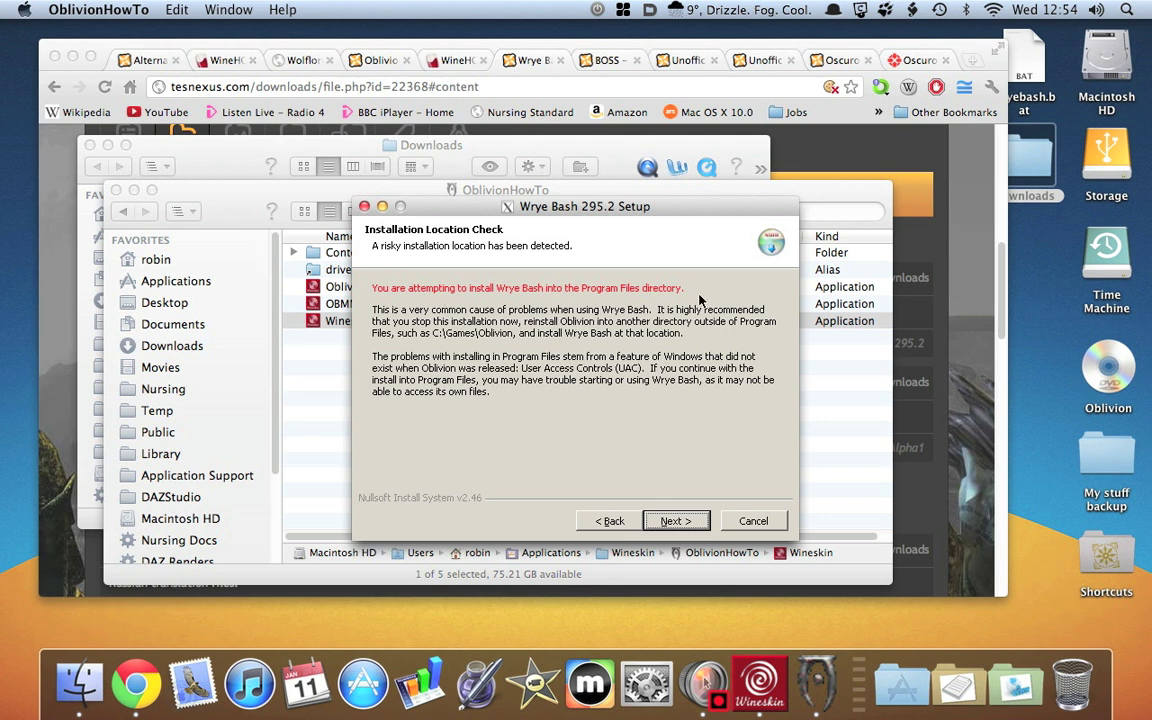
{"action": "left_click", "coordinate": [675, 521]}
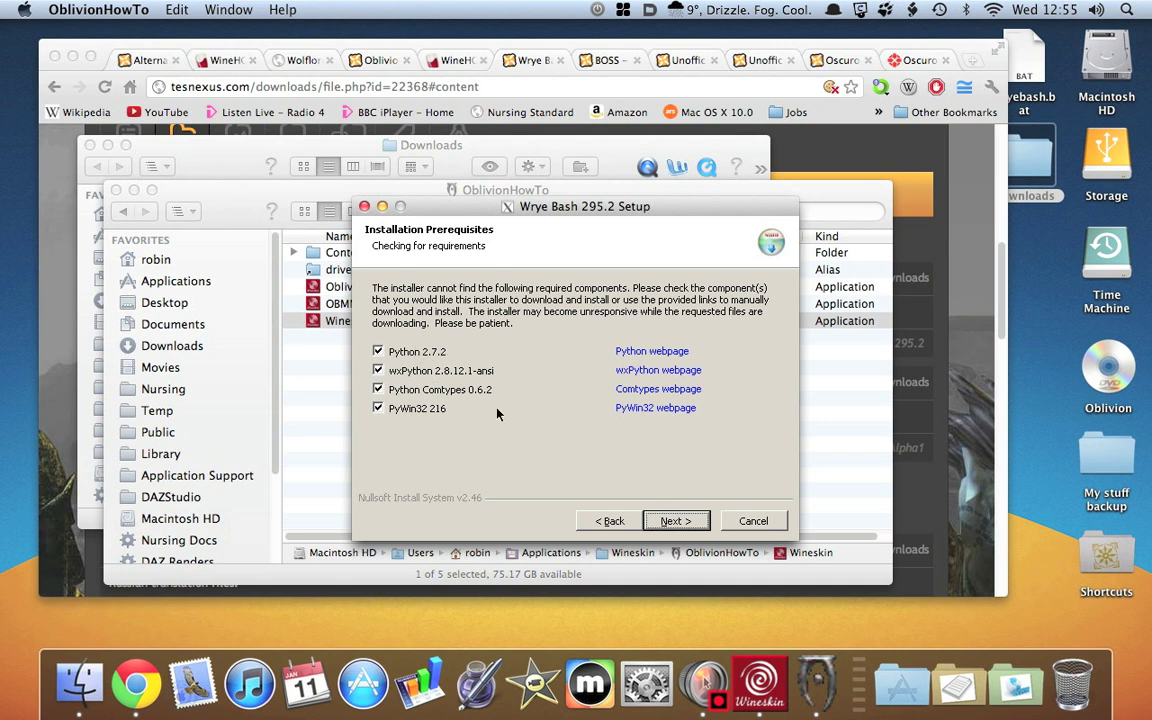
Accept all four prerequisites and install Python 2.7.2 for all users in C:\Python27\ with the default features.
{"action": "left_click", "coordinate": [686, 524]}
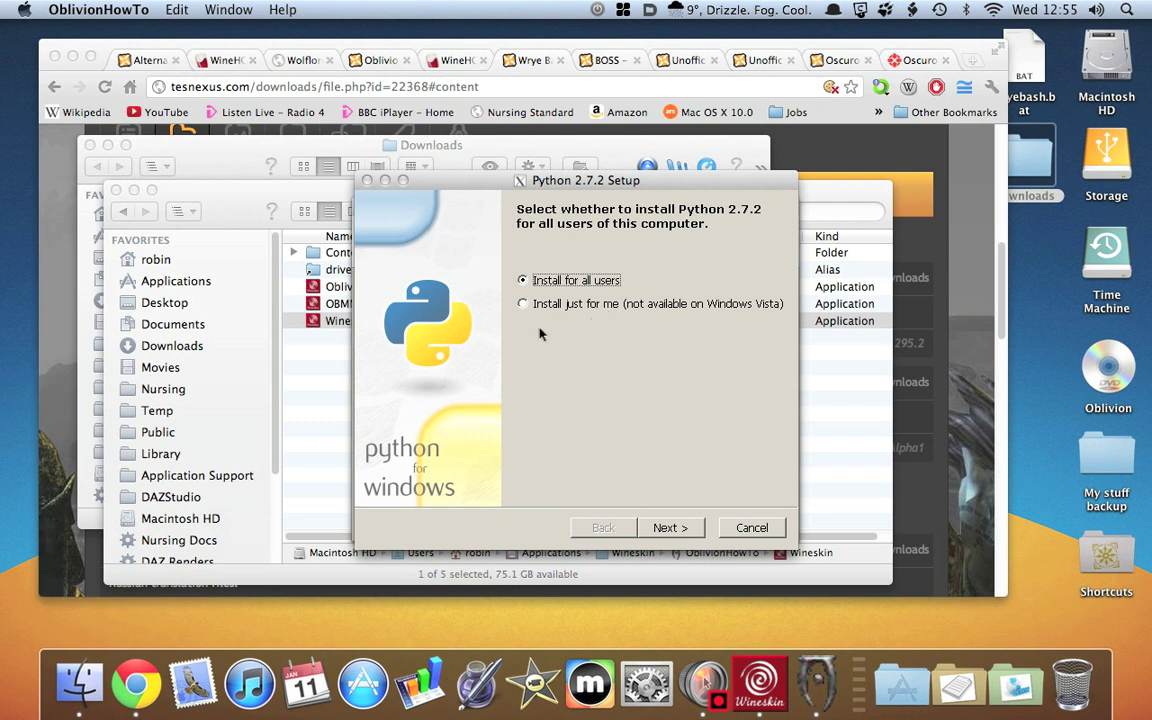
{"action": "left_click", "coordinate": [670, 528]}
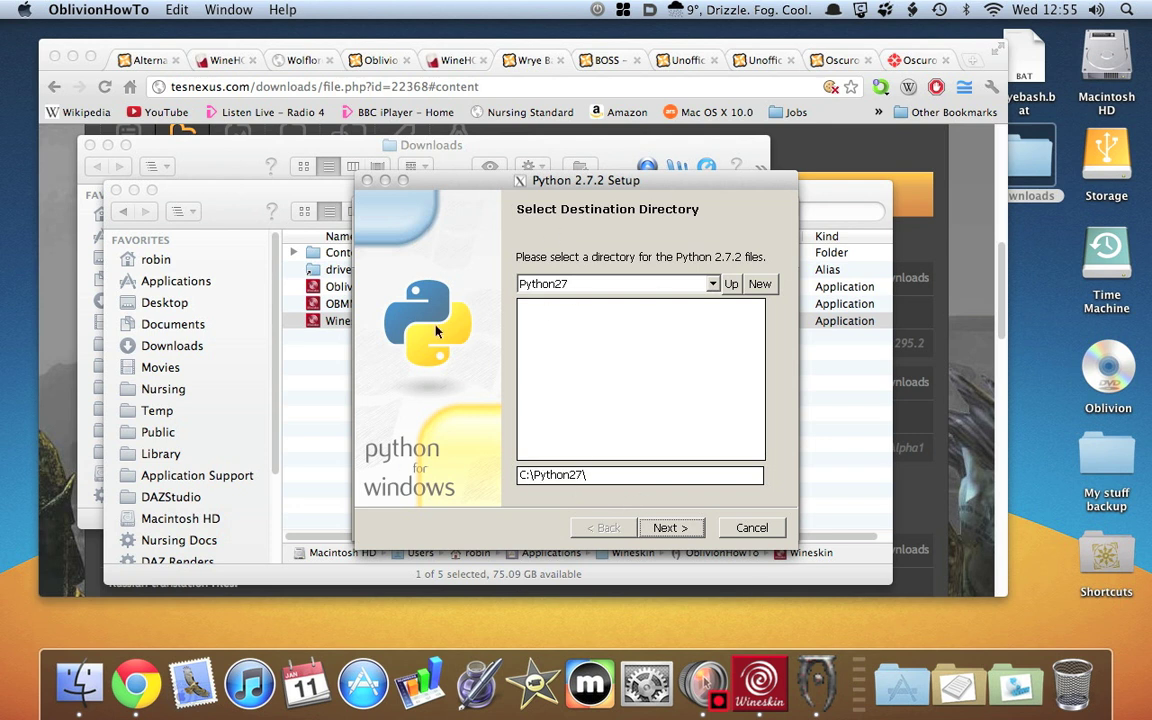
{"action": "left_click", "coordinate": [670, 527]}
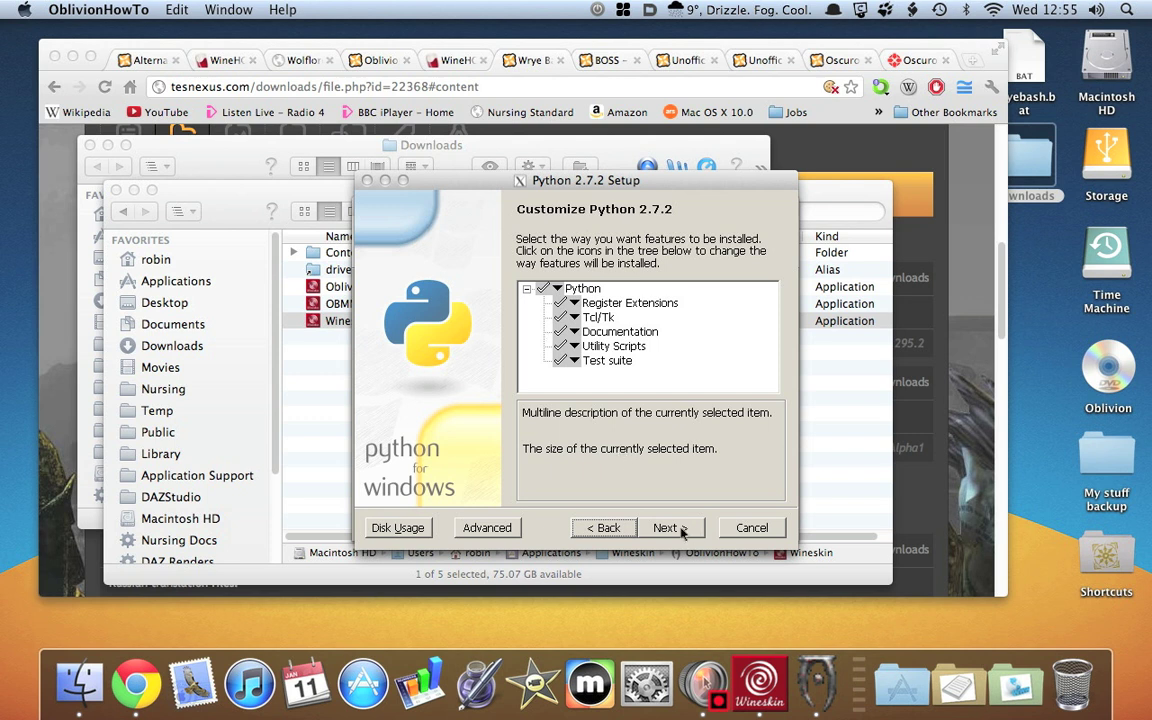
{"action": "left_click", "coordinate": [680, 529]}
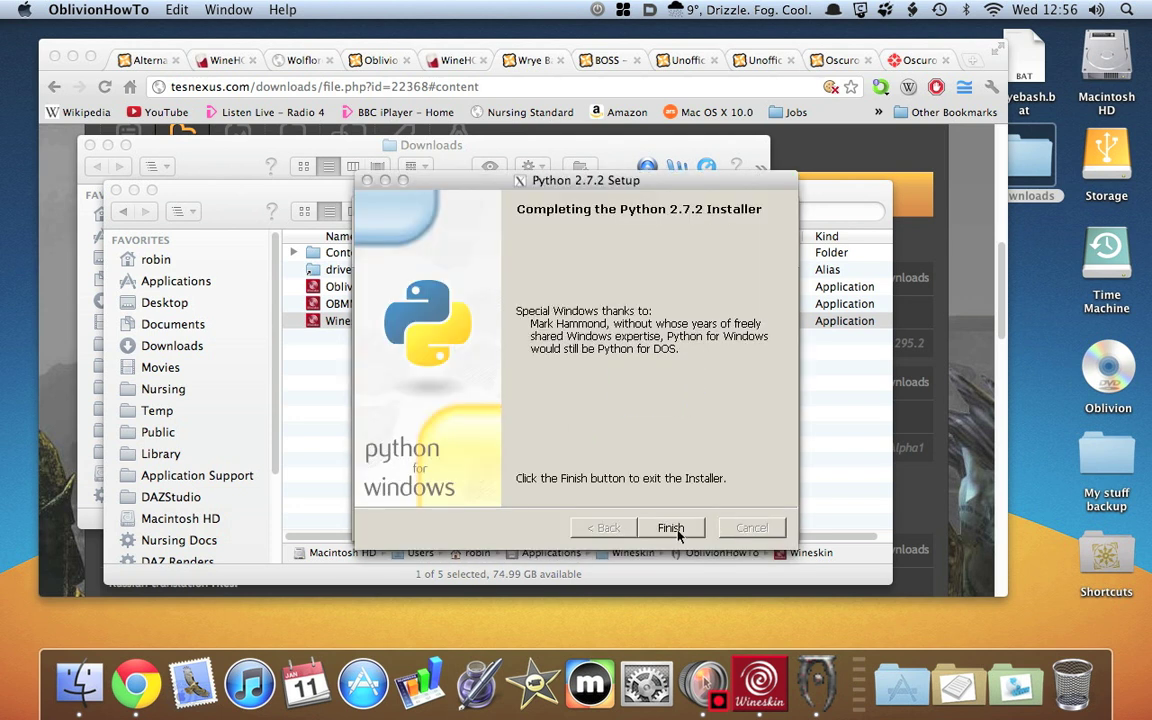
{"action": "left_click", "coordinate": [671, 530]}
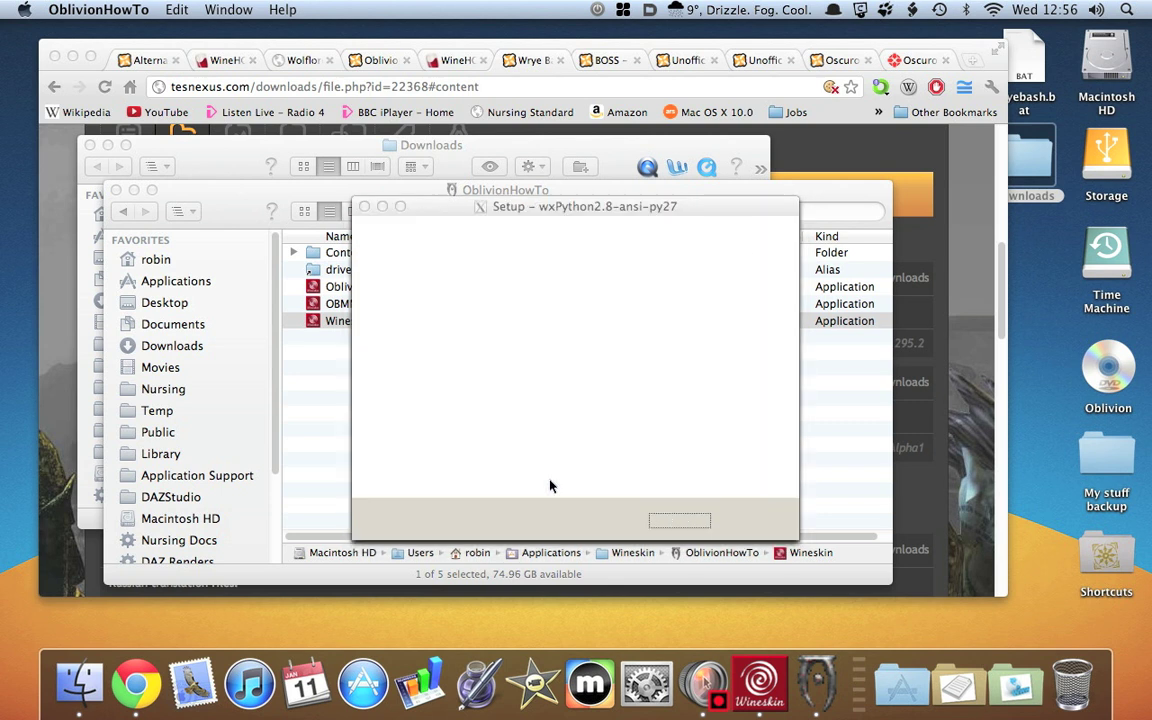
Install wxPython2.8-ansi-py27 as a full installation in C:\Python27\Lib\site-packages, accepting the licence and skipping the README.
{"action": "left_click", "coordinate": [678, 524]}
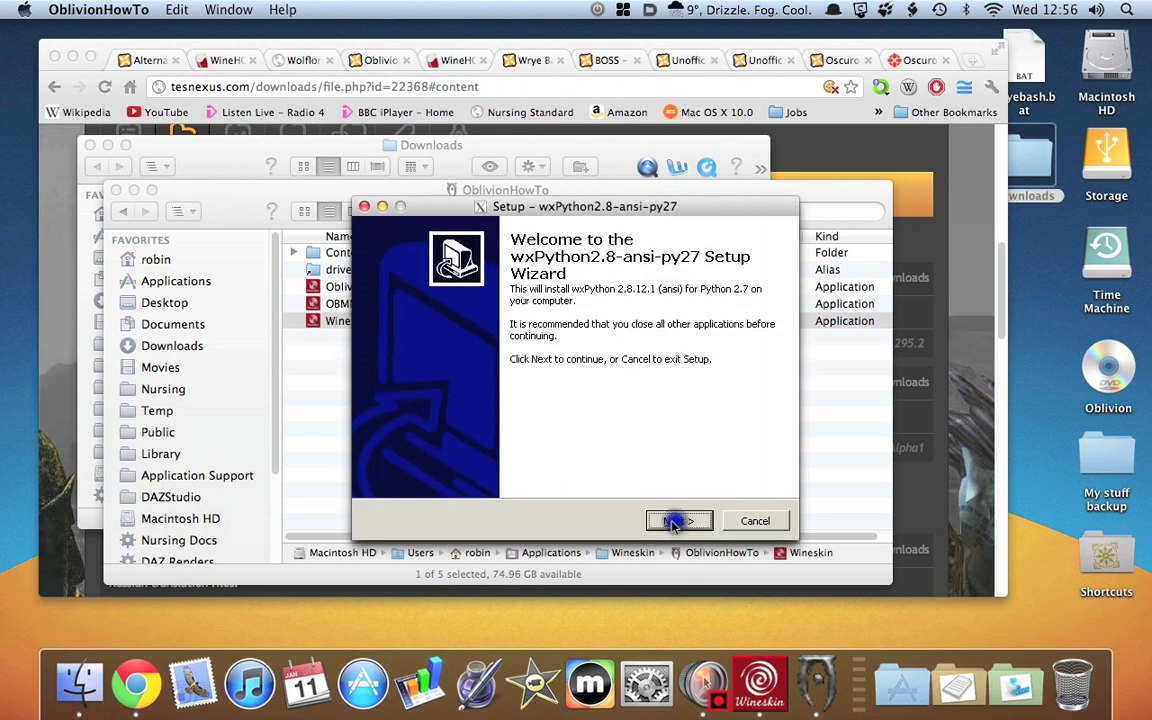
{"action": "left_click", "coordinate": [440, 466]}
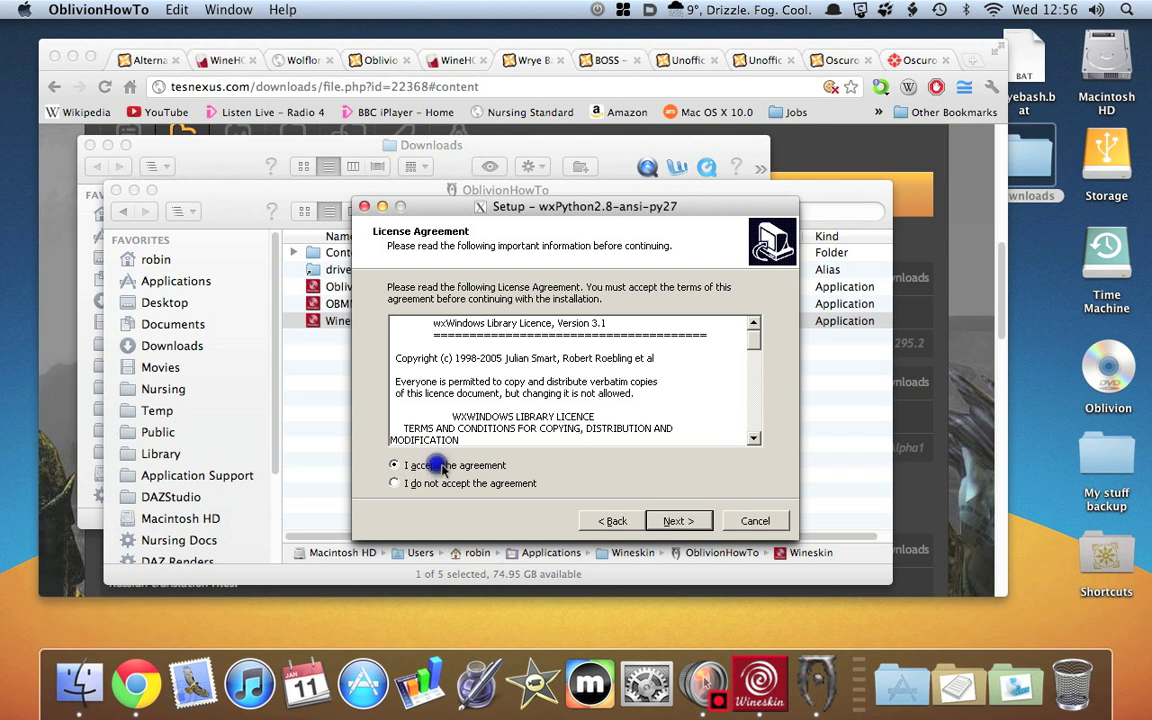
{"action": "left_click", "coordinate": [689, 524]}
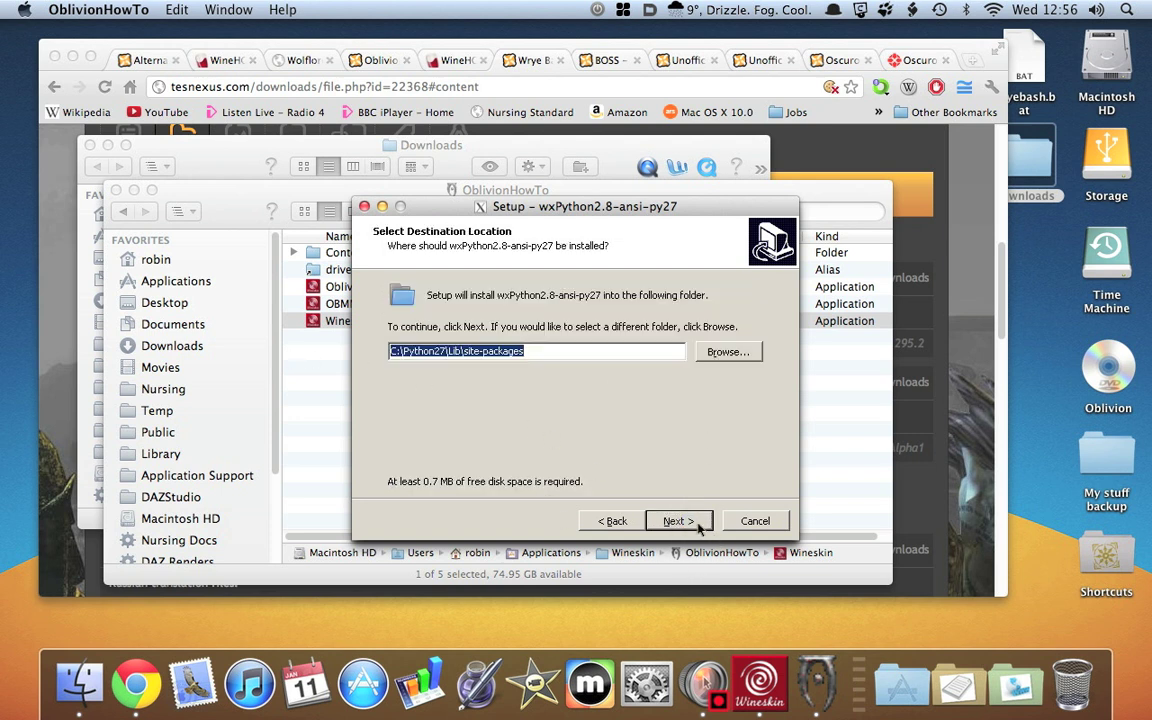
{"action": "left_click", "coordinate": [682, 522]}
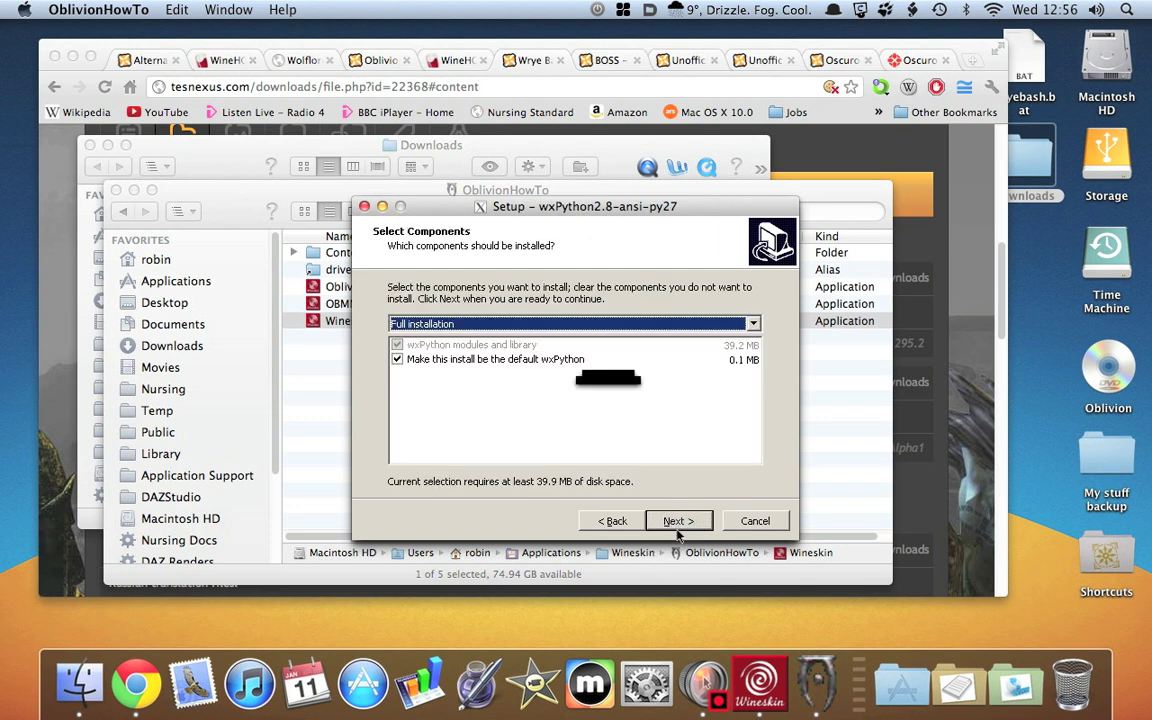
{"action": "left_click", "coordinate": [676, 522]}
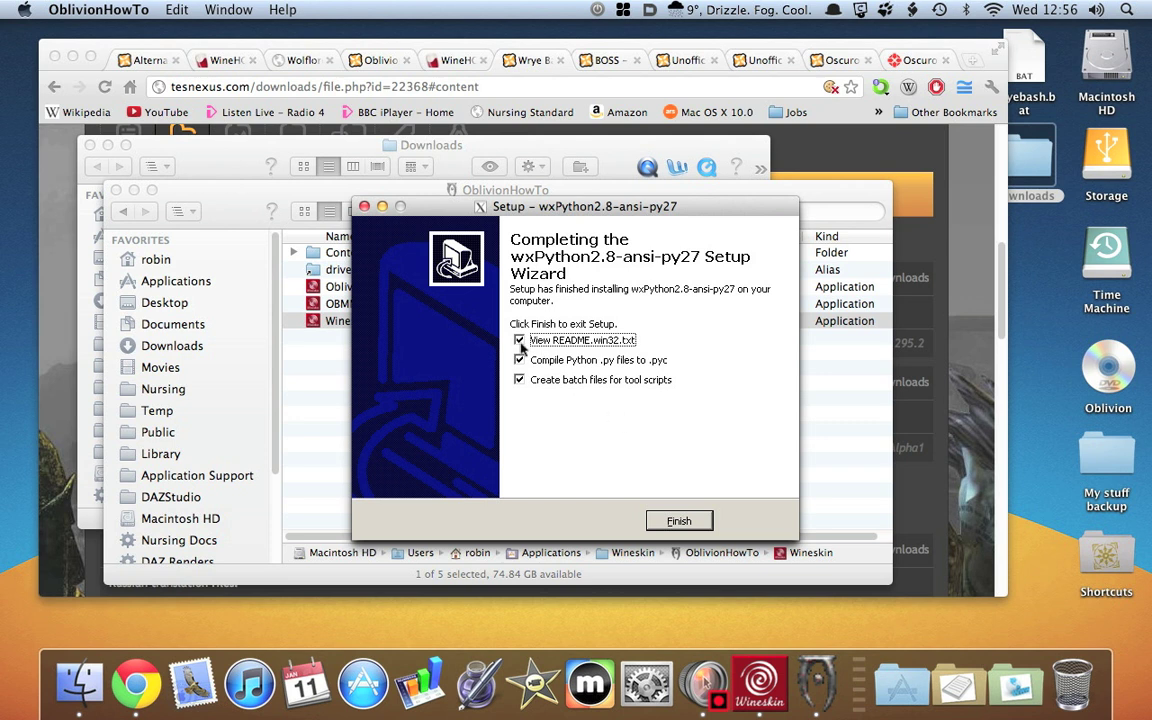
{"action": "left_click", "coordinate": [520, 341]}
{"action": "left_click", "coordinate": [680, 522]}
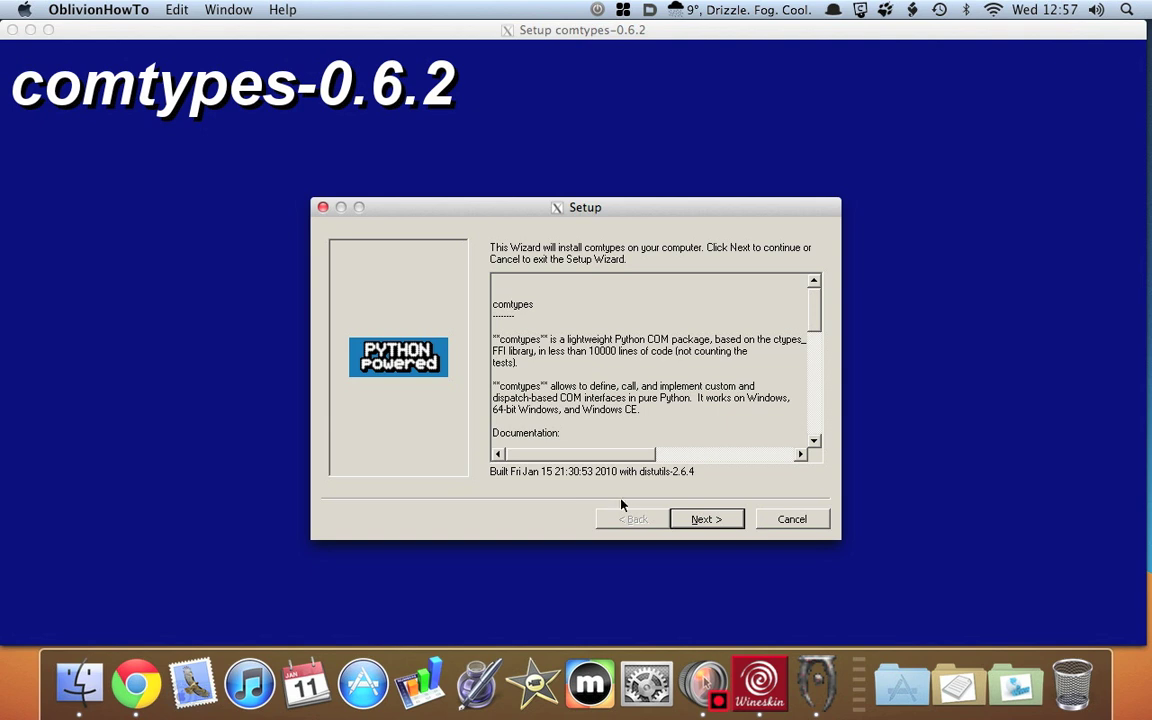
Install comtypes 0.6.2 into the Python 2.7 installation and finish its setup wizard.
{"action": "left_click", "coordinate": [712, 521]}
{"action": "left_click", "coordinate": [707, 520]}
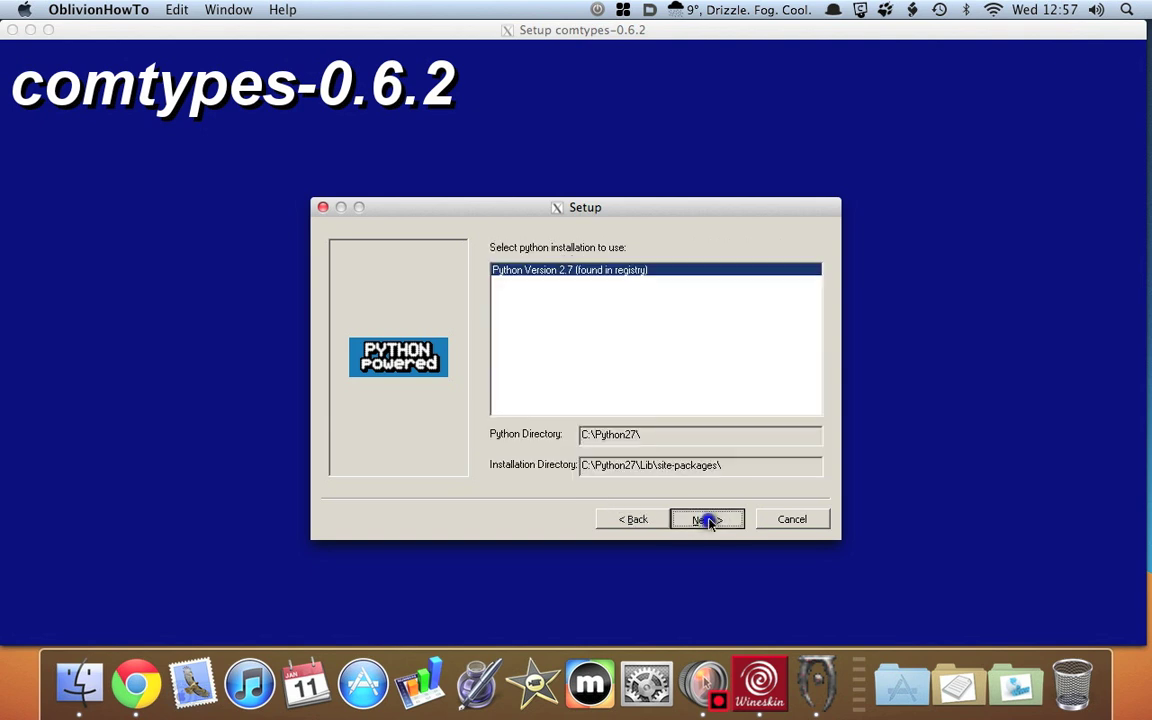
{"action": "left_click", "coordinate": [707, 524]}
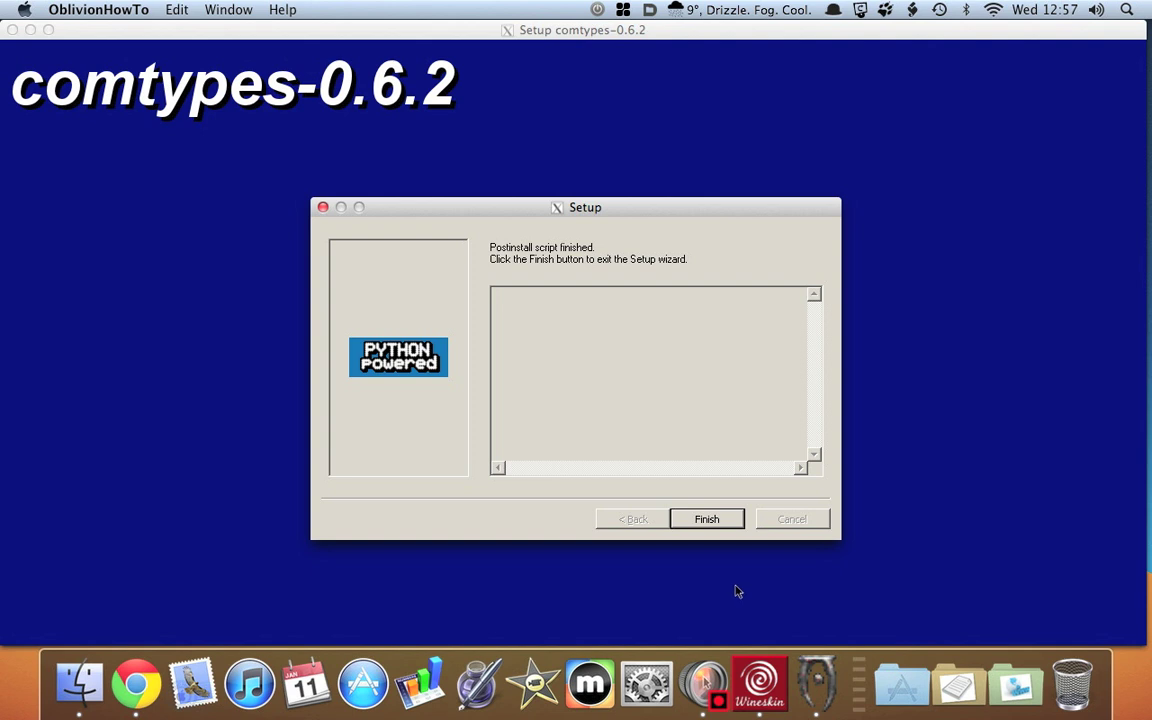
{"action": "left_click", "coordinate": [707, 521]}
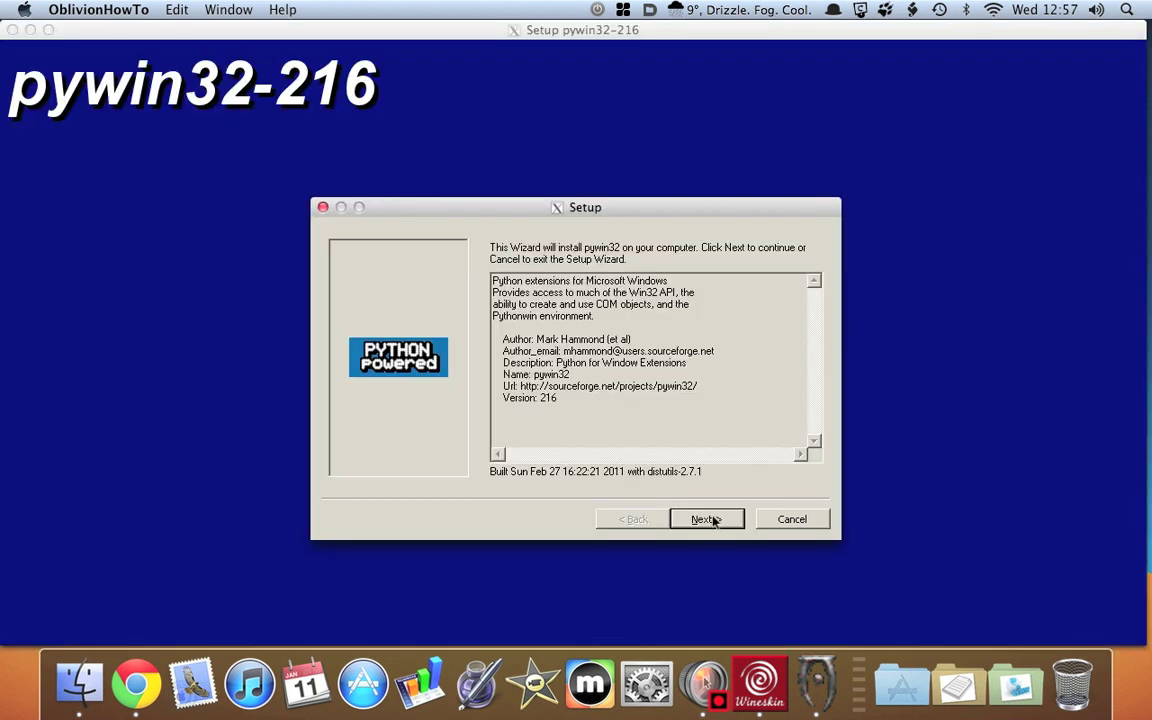
Install pywin32 216 with the default Python installation settings.
{"action": "left_click", "coordinate": [705, 519]}
{"action": "left_click", "coordinate": [705, 519]}
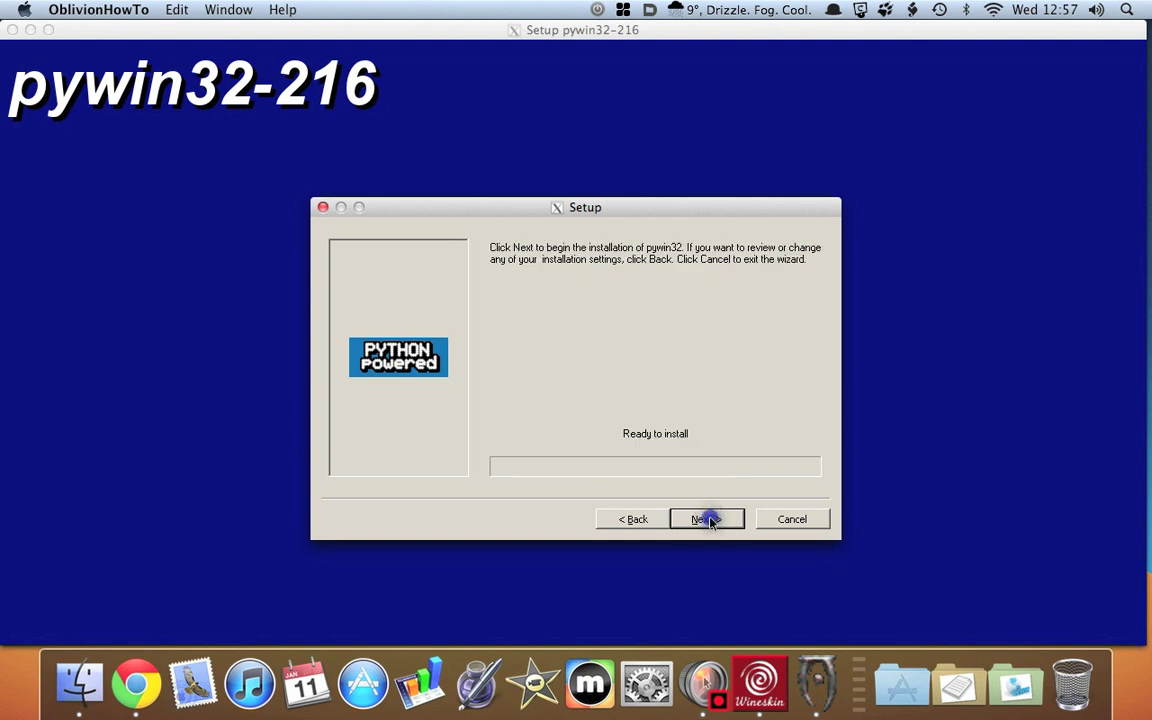
{"action": "left_click", "coordinate": [706, 519]}
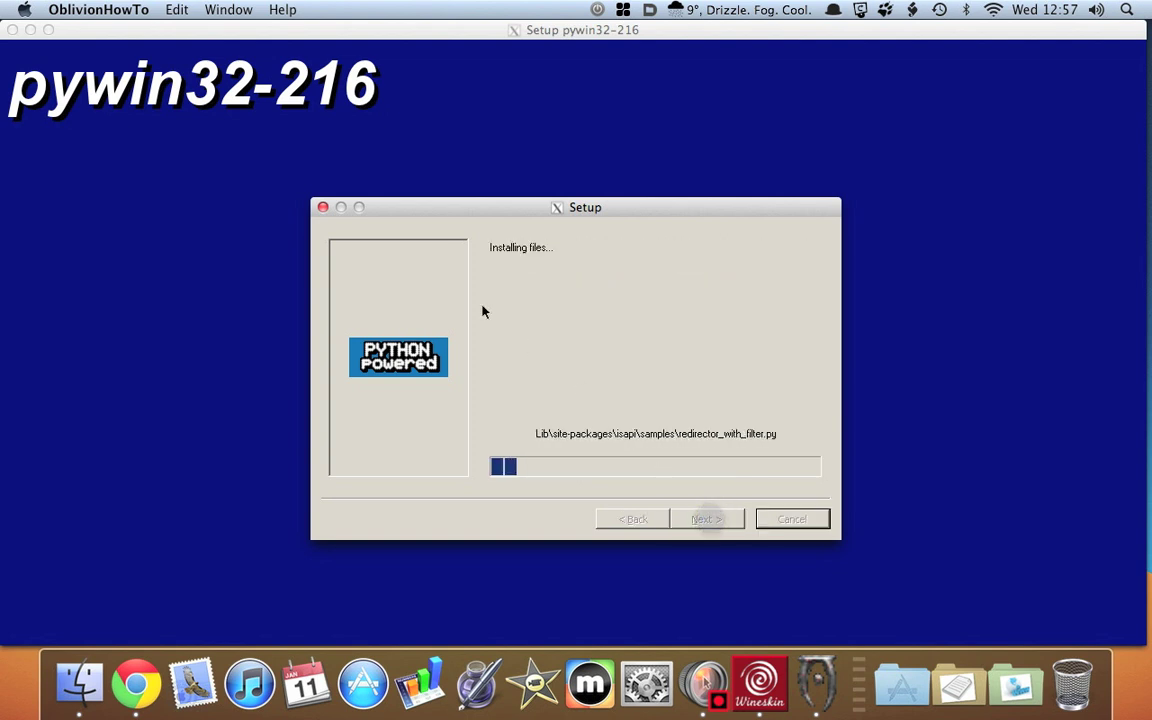
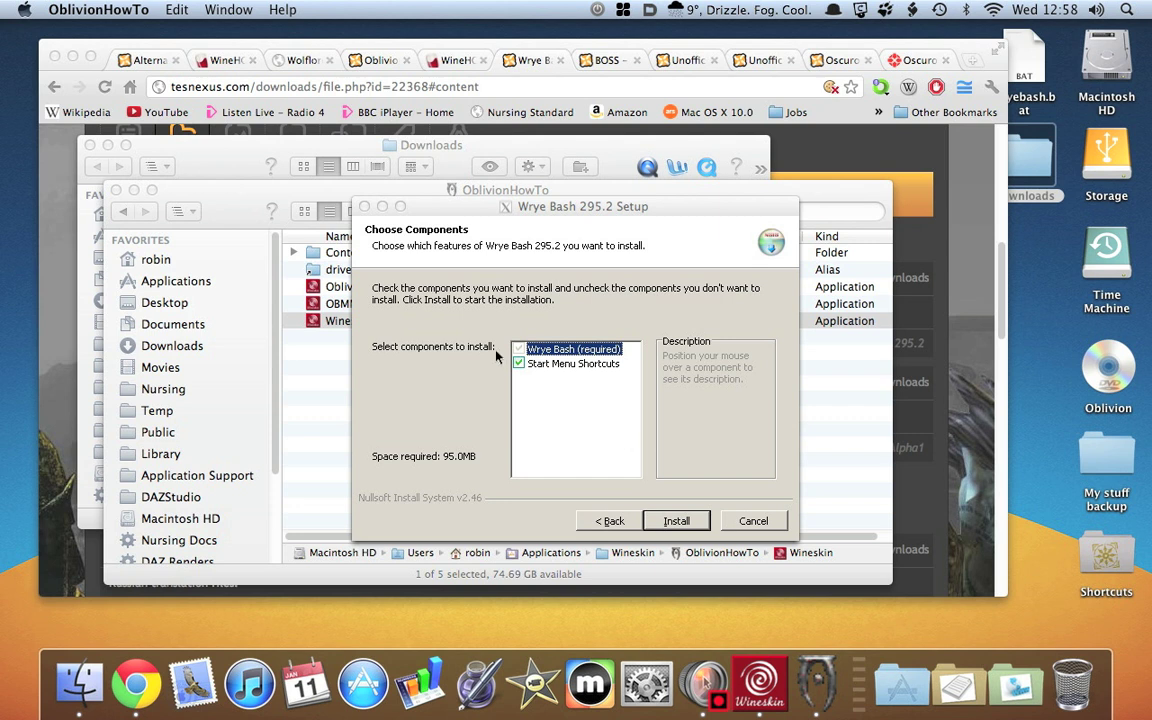
Exclude the Start Menu Shortcuts component and install Wrye Bash 295.2.
{"action": "left_click", "coordinate": [519, 364]}
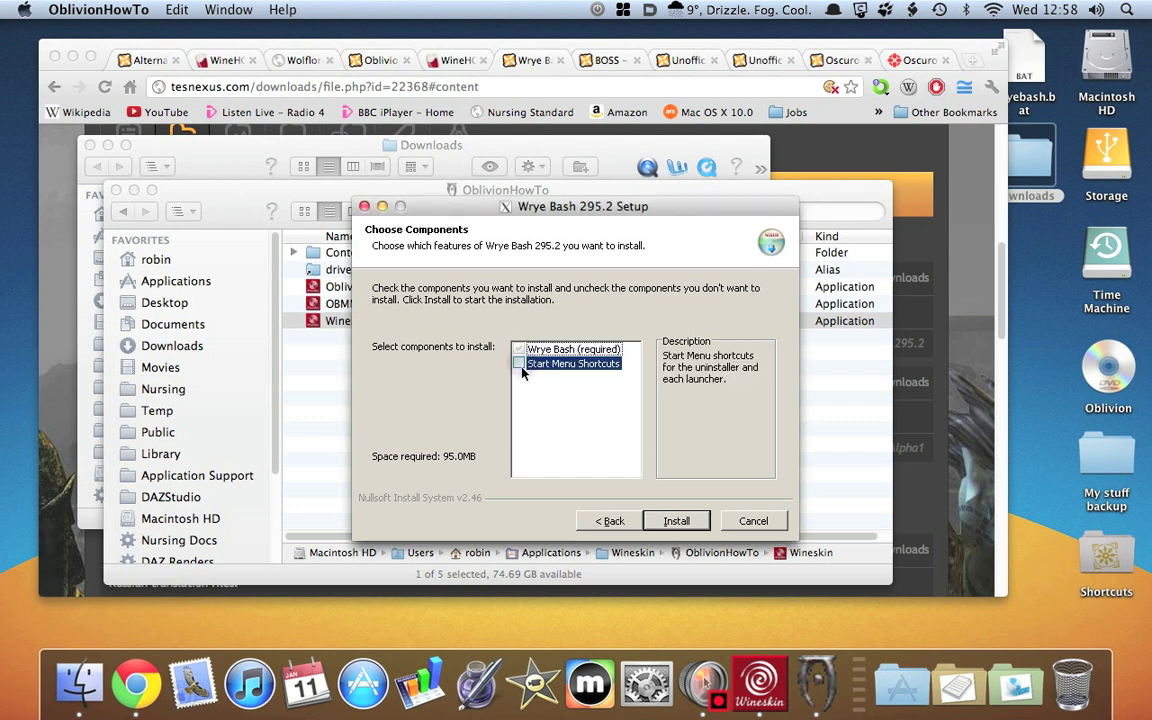
{"action": "left_click", "coordinate": [677, 521]}
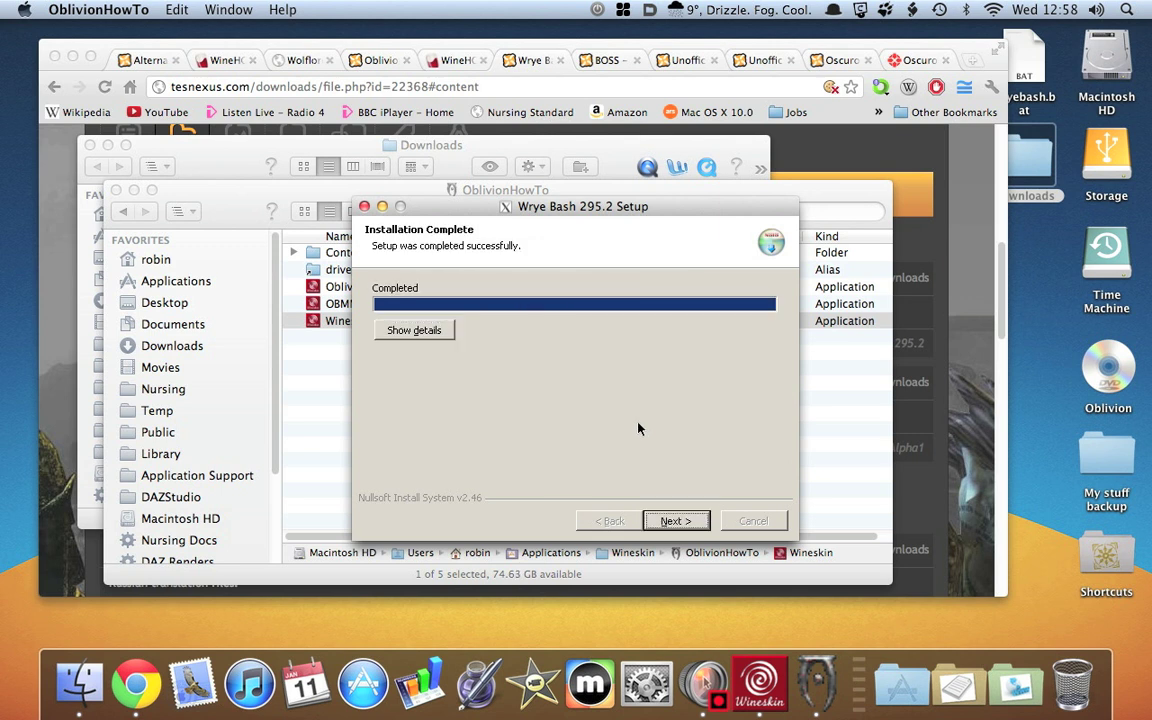
Finish the Wrye Bash 295.2 setup and keep /Program Files/Bethesda Softworks/Oblivion/Oblivion.exe as the wrapper's main executable.
{"action": "left_click", "coordinate": [680, 514]}
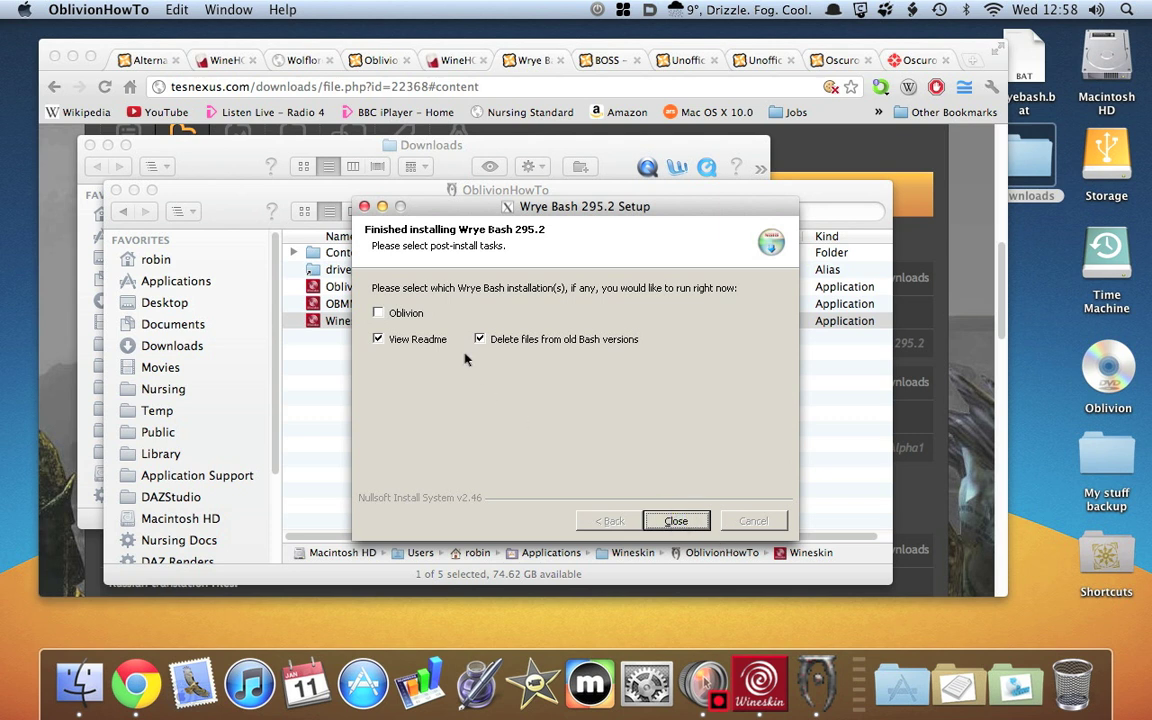
{"action": "left_click", "coordinate": [673, 521]}
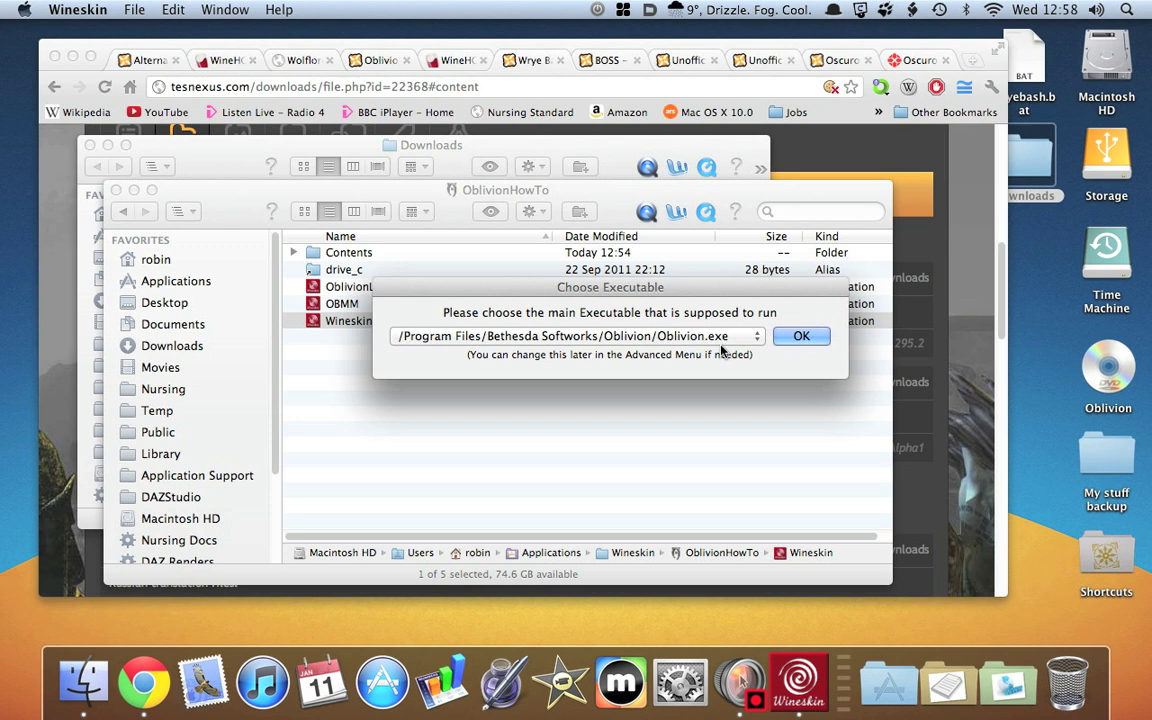
{"action": "left_click", "coordinate": [806, 337]}
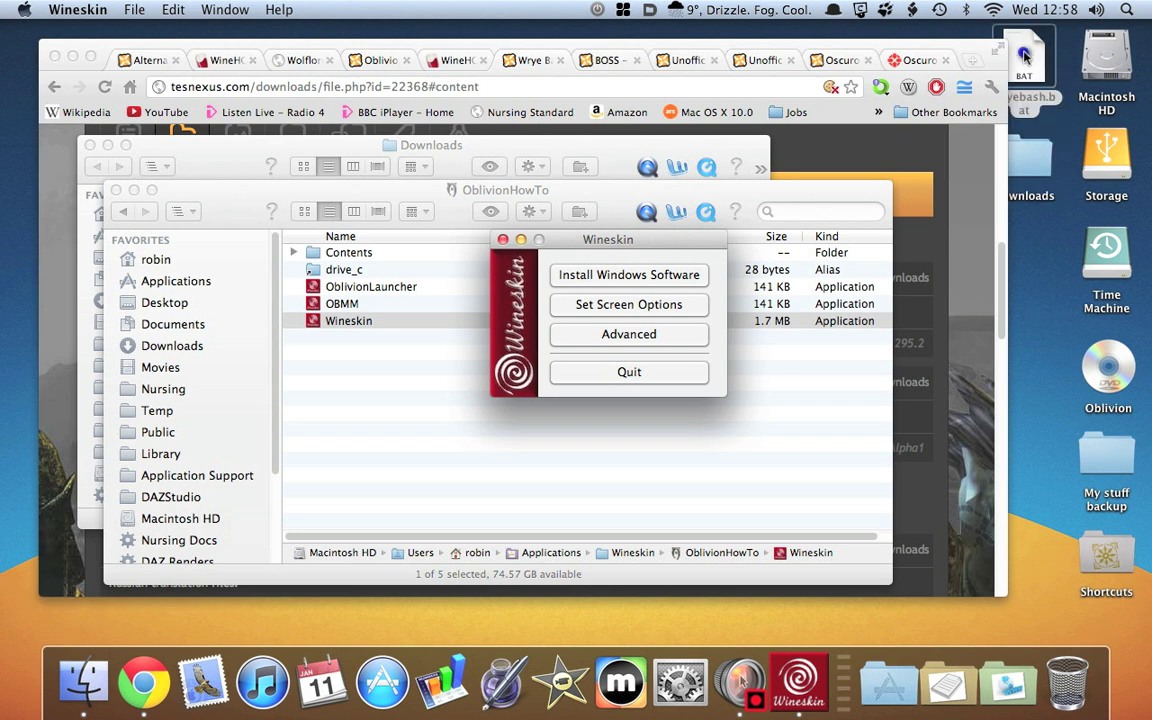
{"action": "double_click", "coordinate": [1025, 58]}
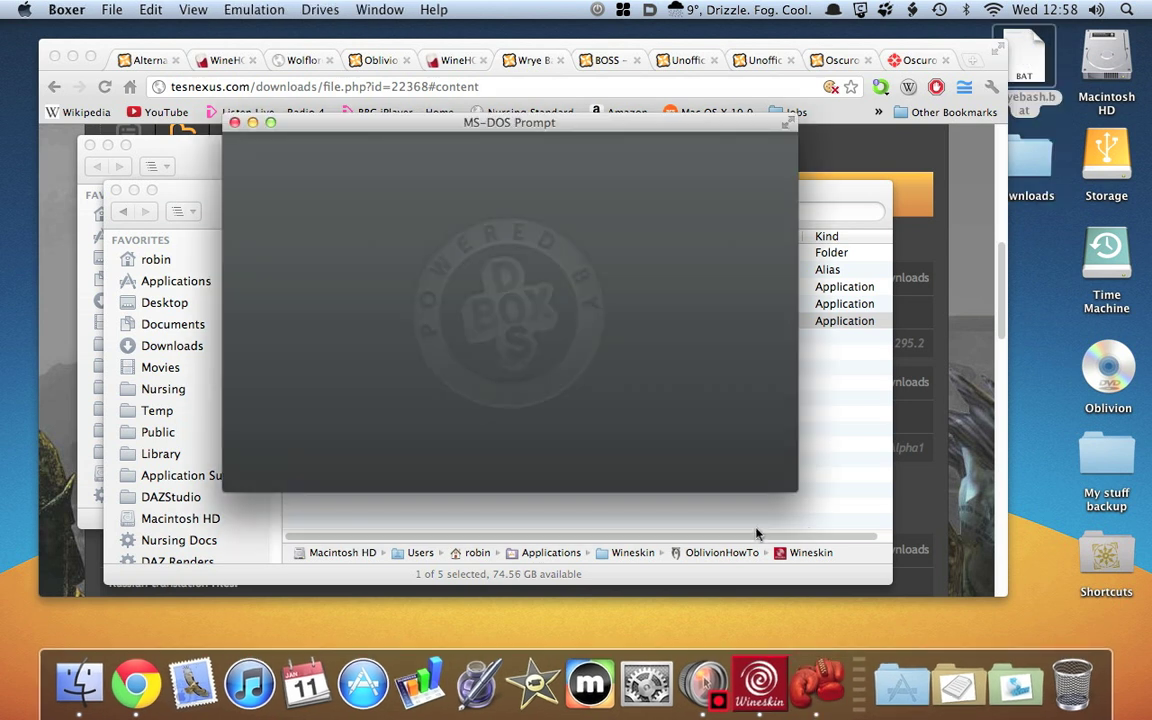
{"action": "left_click", "coordinate": [234, 124]}
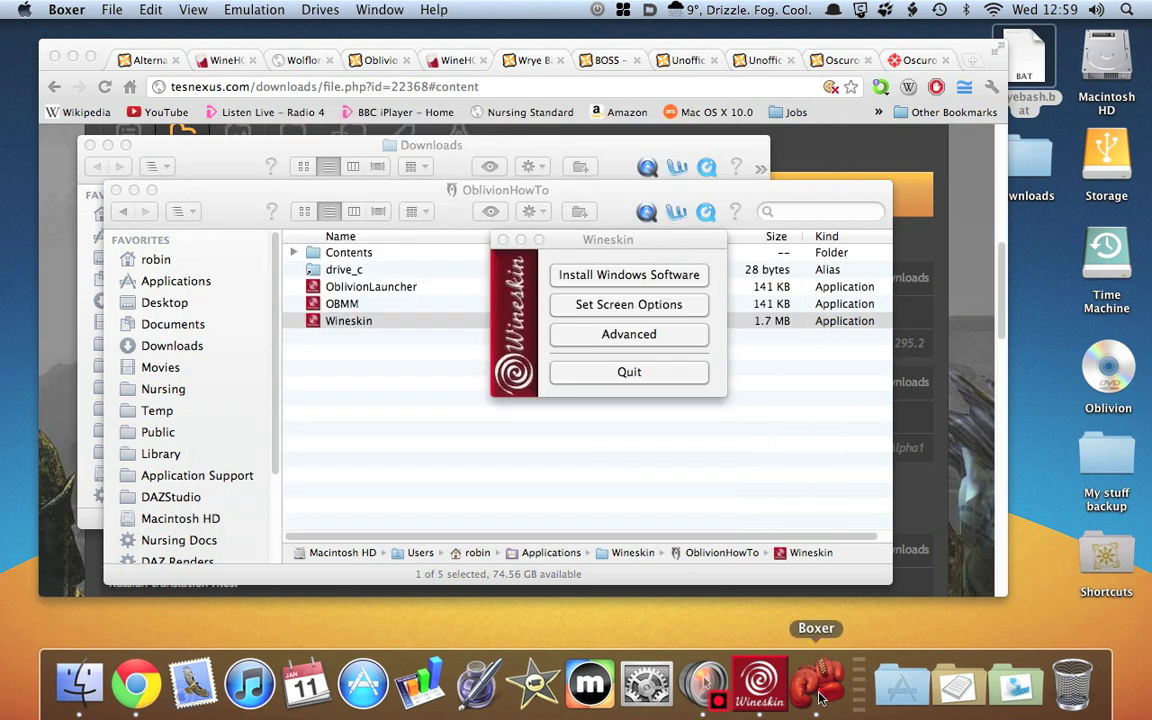
{"action": "left_click", "coordinate": [629, 382]}
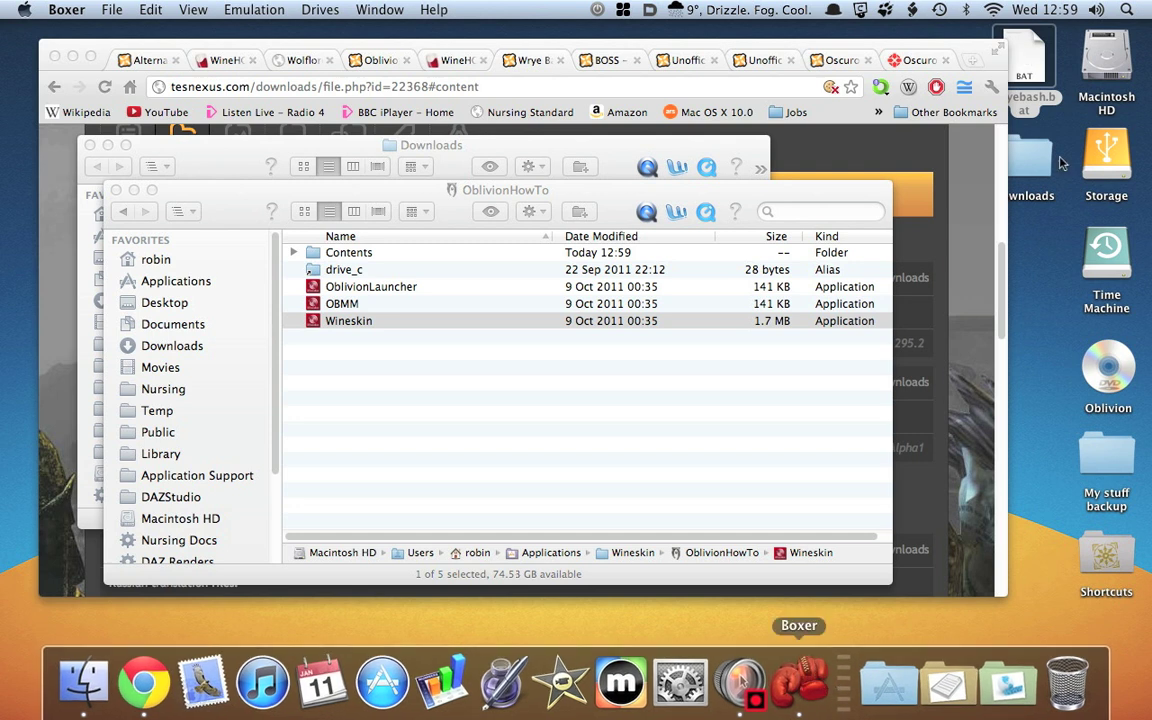
{"action": "right_click", "coordinate": [812, 676]}
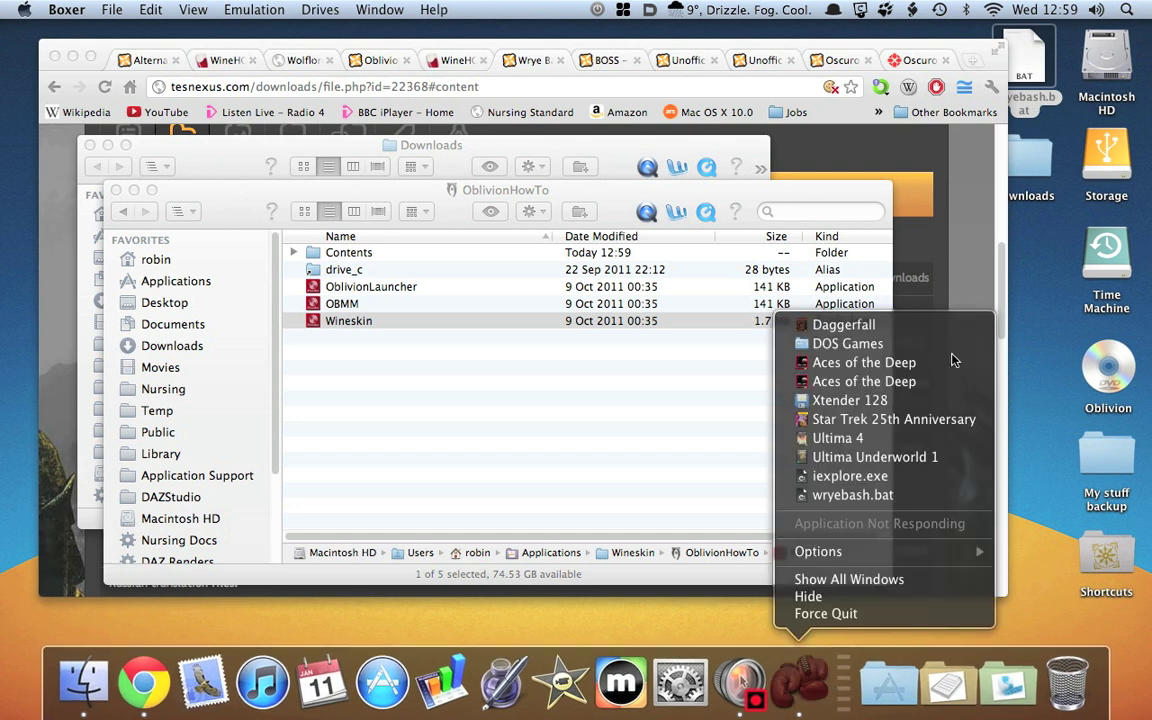
{"action": "left_click", "coordinate": [846, 616]}
Open wryebash.bat from the desktop in TextEdit instead of its default application.
{"action": "right_click", "coordinate": [1033, 57]}
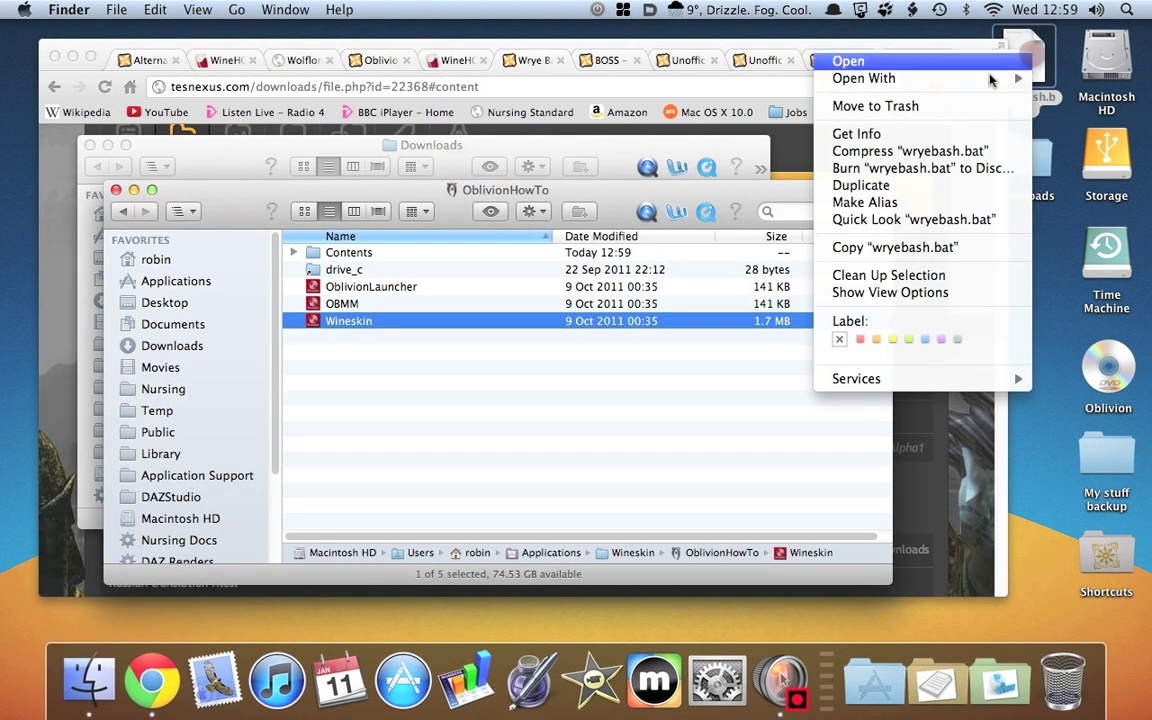
{"action": "left_click", "coordinate": [848, 62]}
{"action": "left_click", "coordinate": [612, 255]}
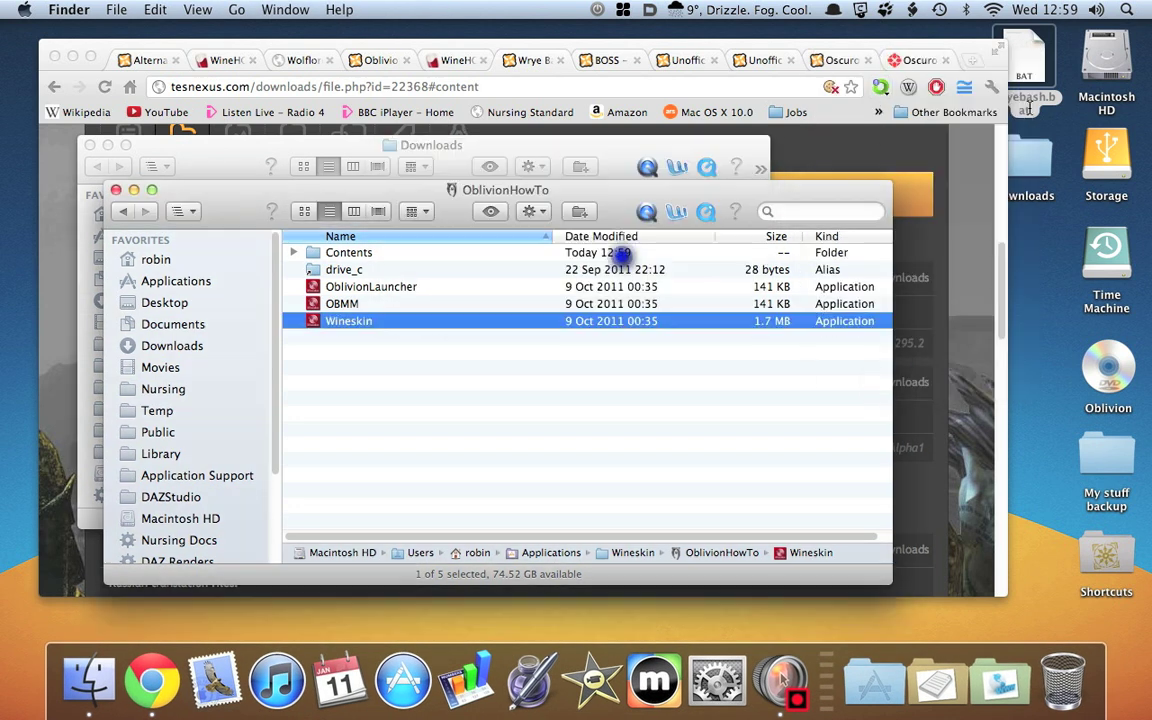
{"action": "right_click", "coordinate": [1033, 60]}
{"action": "mouse_move", "coordinate": [897, 92]}
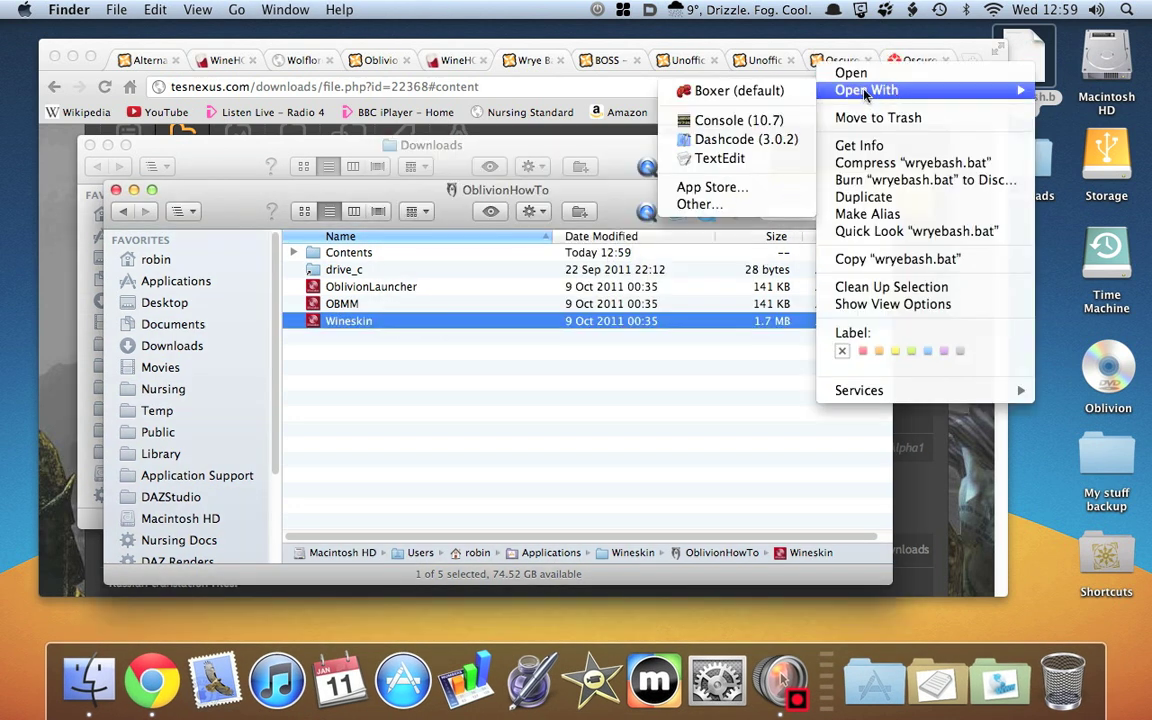
{"action": "left_click", "coordinate": [707, 93]}
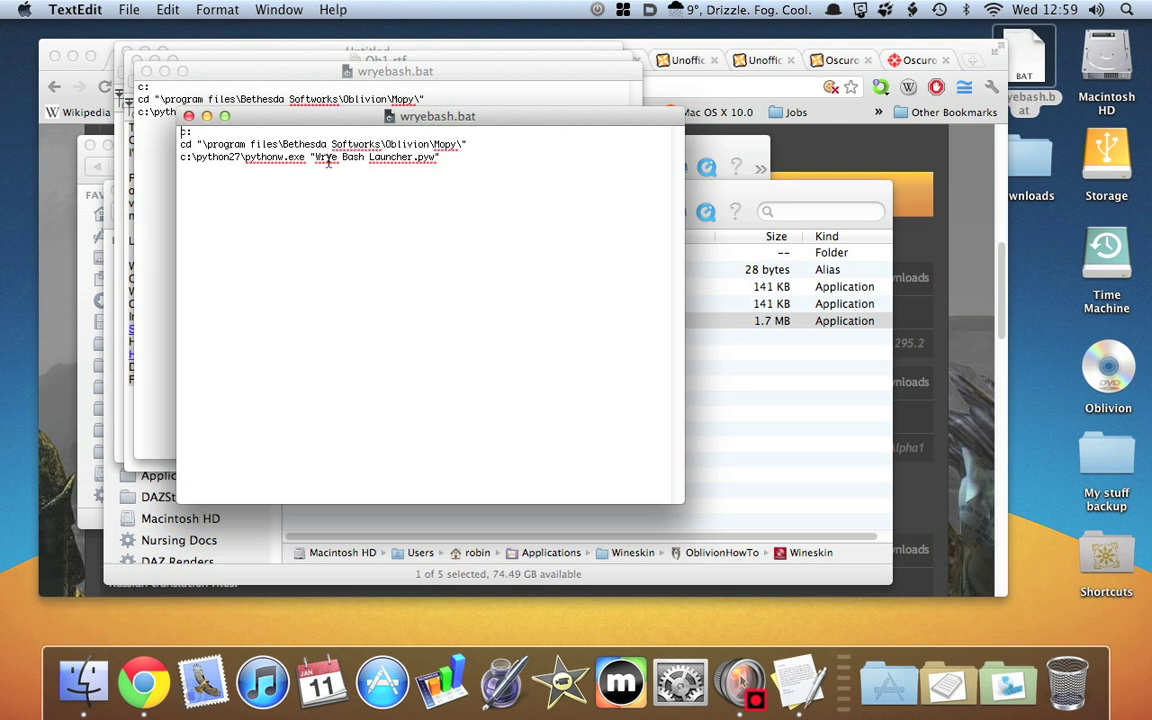
Examine the directory and Python launch commands in wryebash.bat, and close the front copy of the file.
{"action": "left_click_drag", "start_coordinate": [314, 158], "coordinate": [440, 158]}
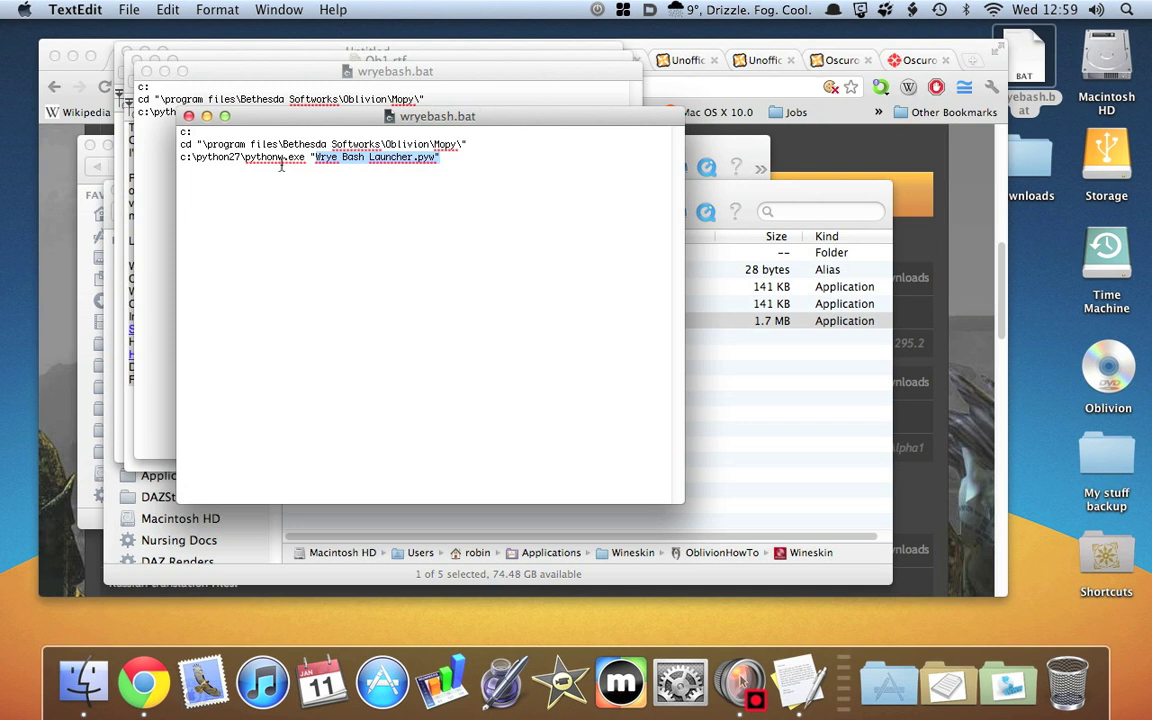
{"action": "left_click", "coordinate": [189, 134]}
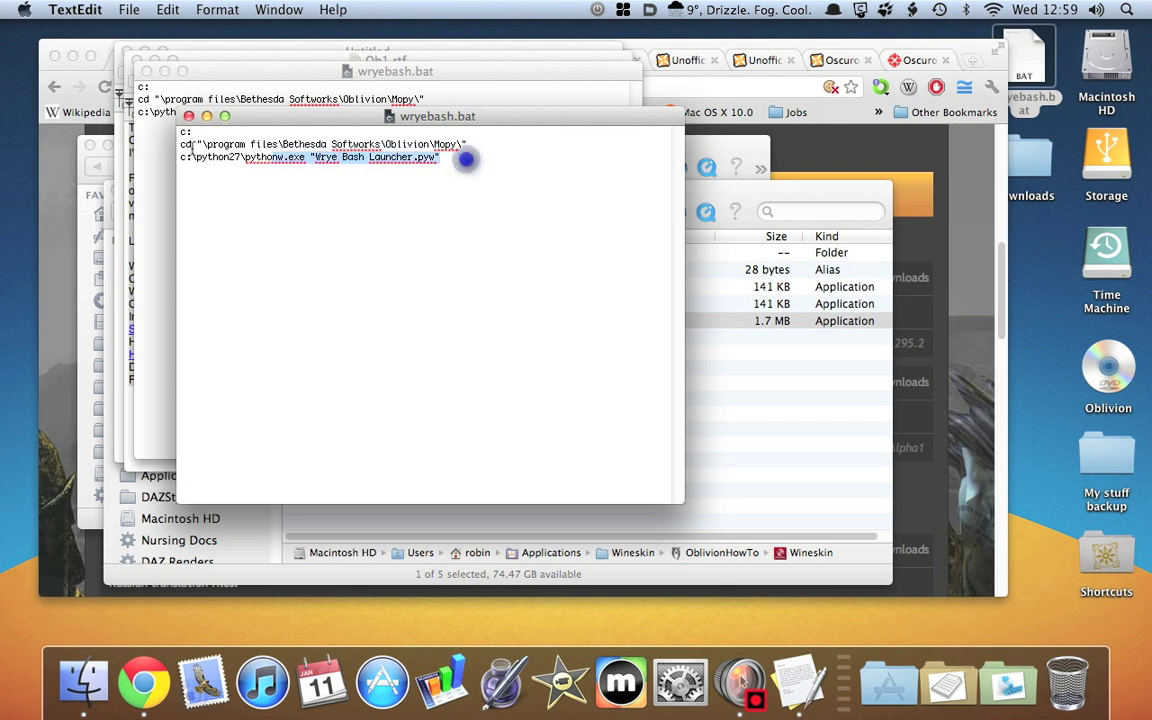
{"action": "key", "text": "super+a"}
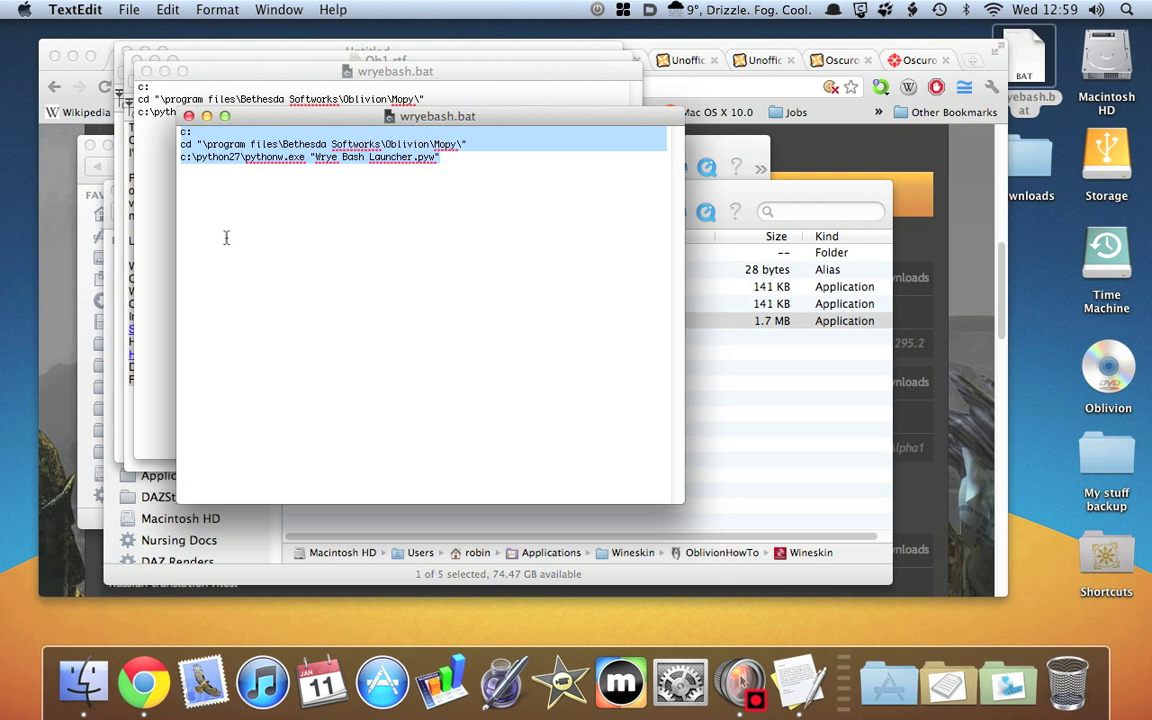
{"action": "left_click_drag", "start_coordinate": [285, 118], "coordinate": [504, 260]}
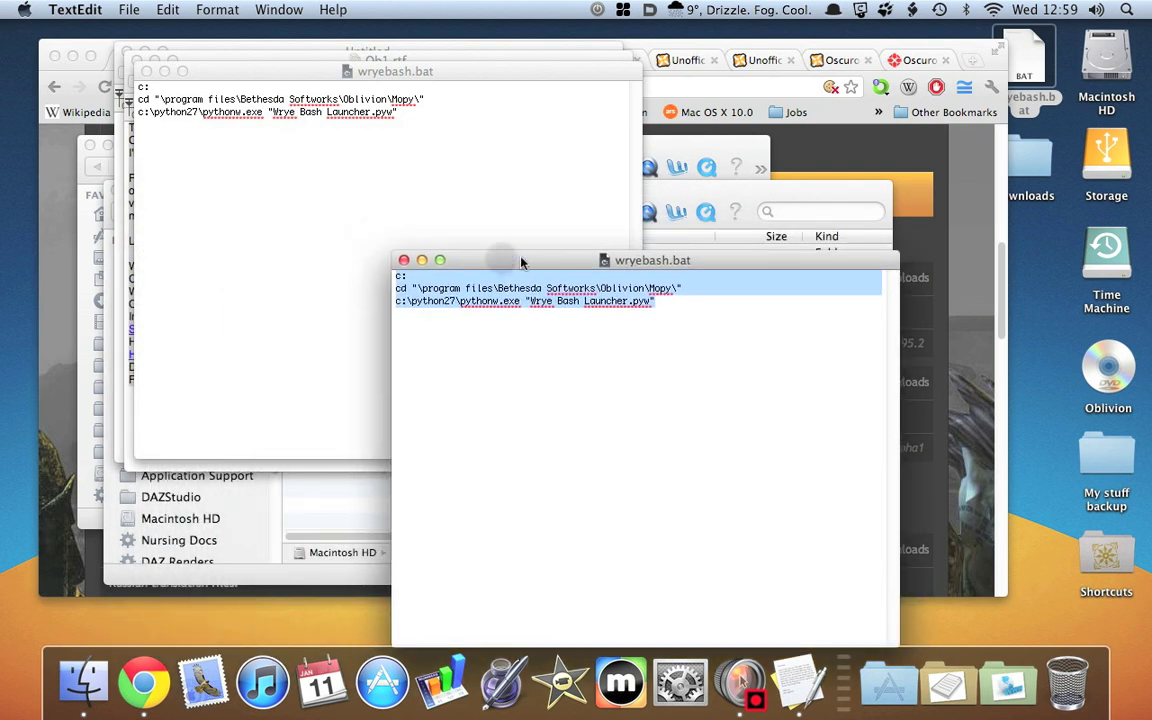
{"action": "left_click", "coordinate": [404, 261]}
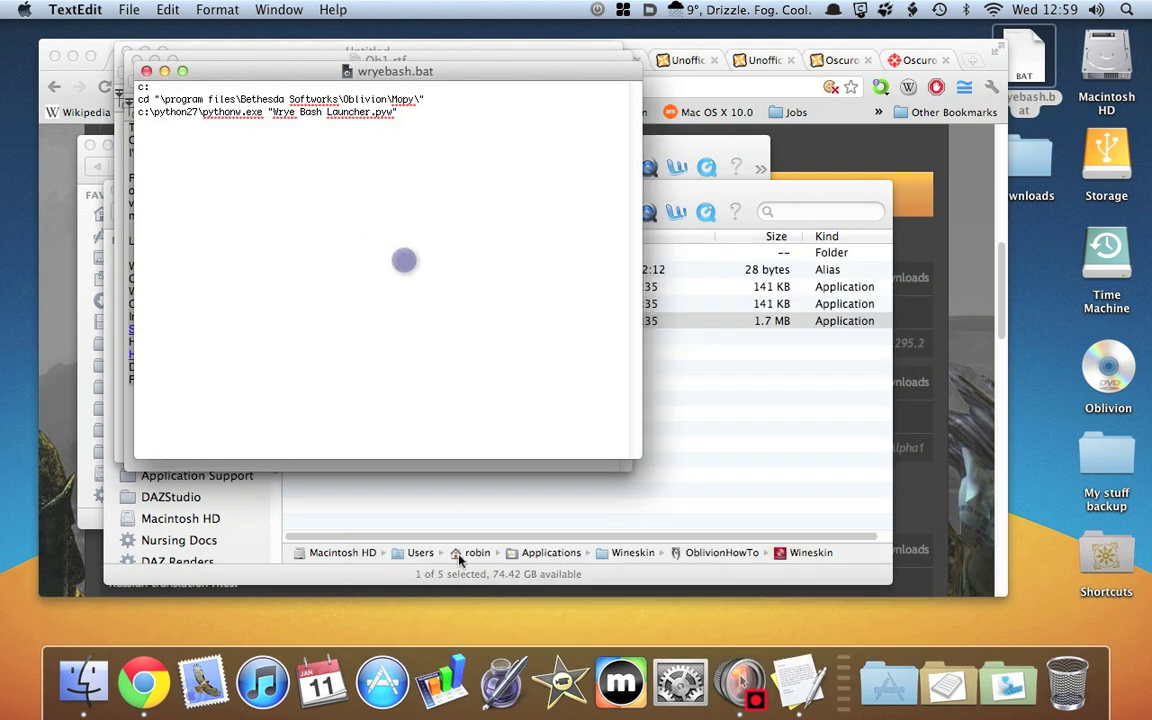
Open the Oblivion folder under drive_c, Program Files, Bethesda Softworks in Finder.
{"action": "left_click", "coordinate": [251, 572]}
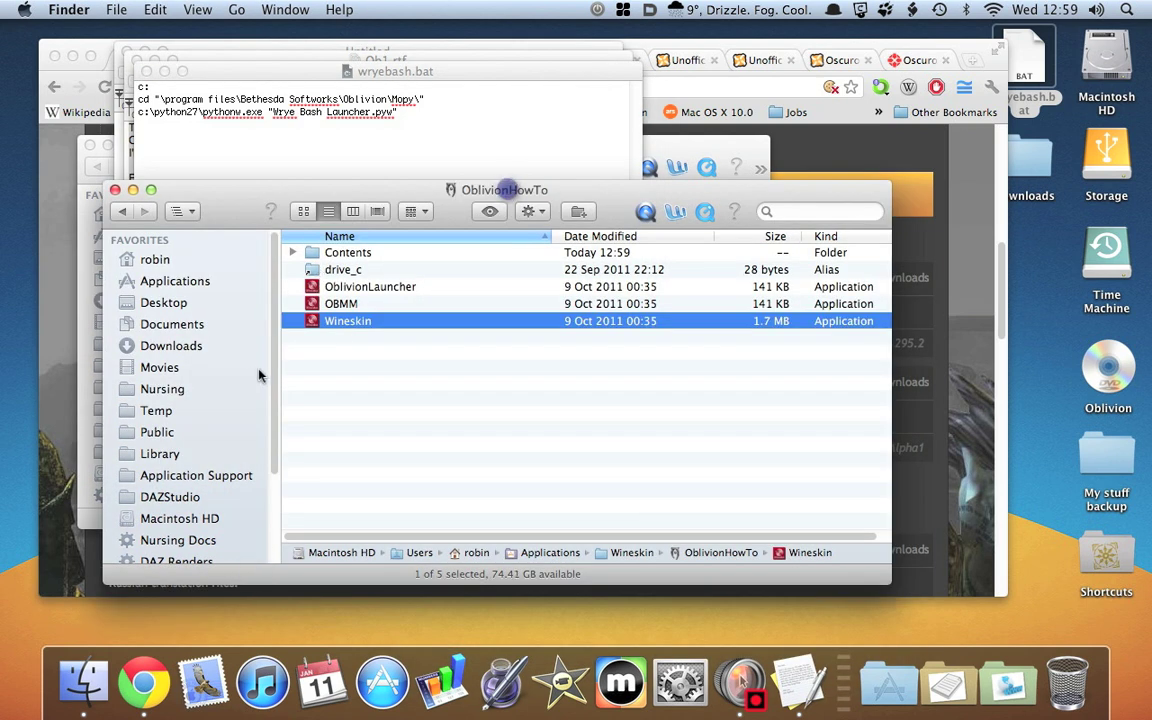
{"action": "double_click", "coordinate": [320, 270]}
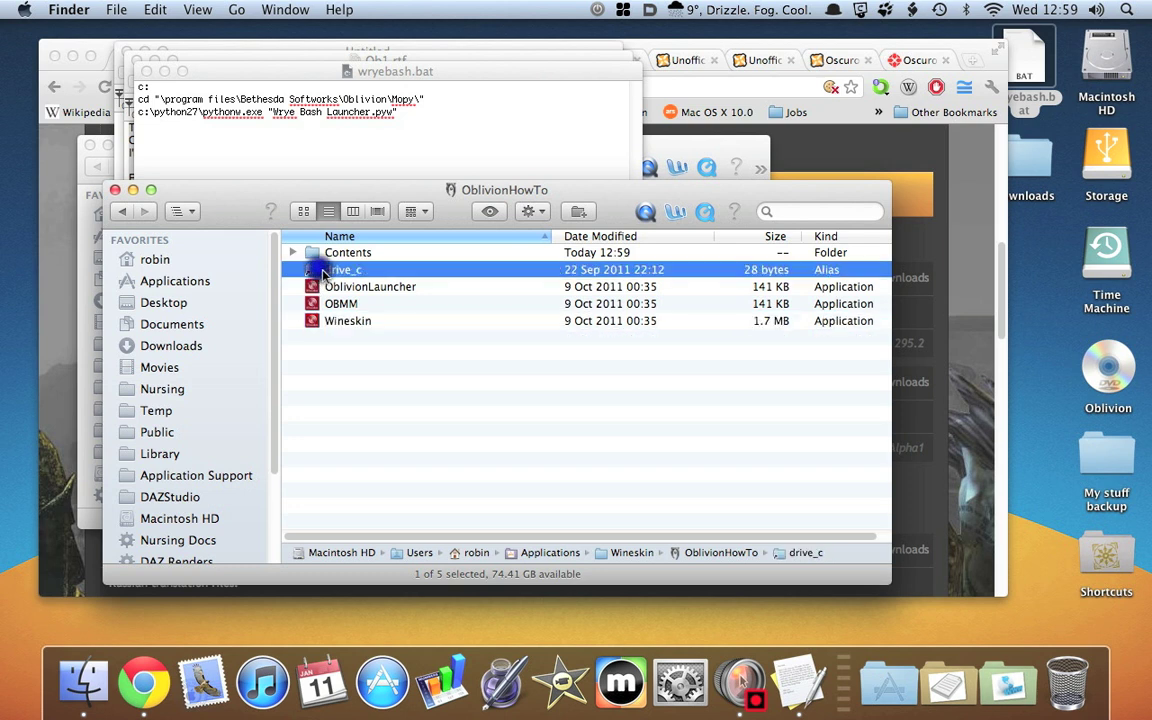
{"action": "left_click", "coordinate": [292, 254]}
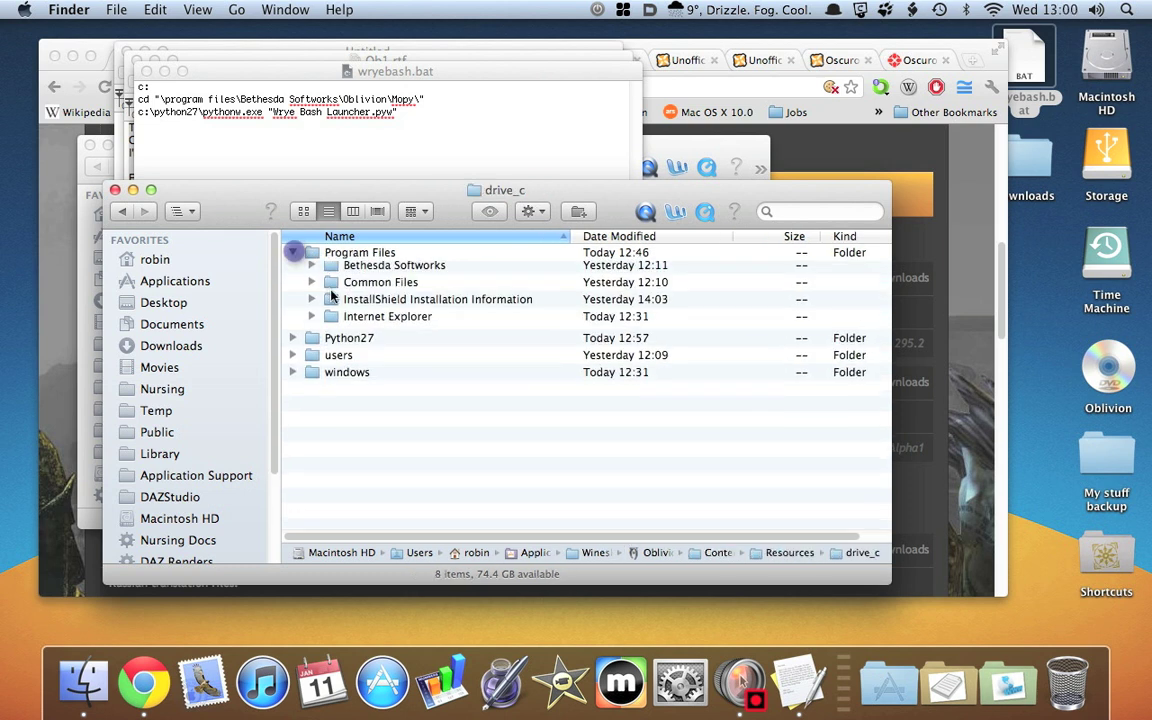
{"action": "left_click", "coordinate": [311, 269]}
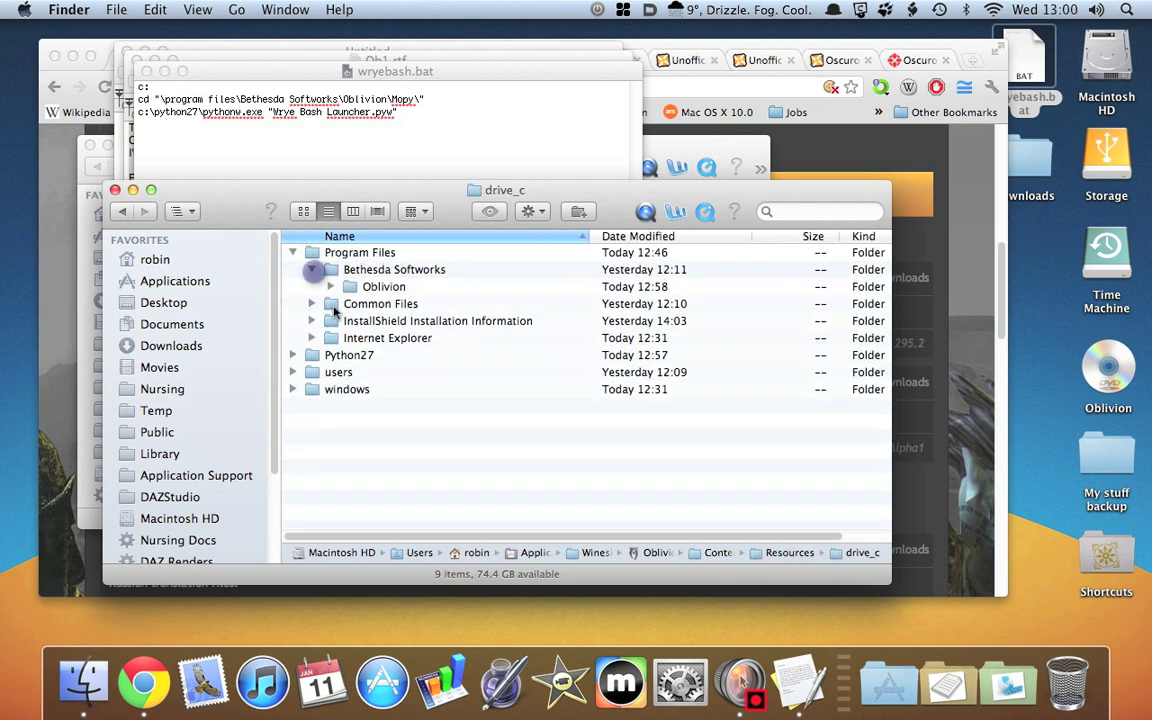
{"action": "left_click", "coordinate": [331, 287]}
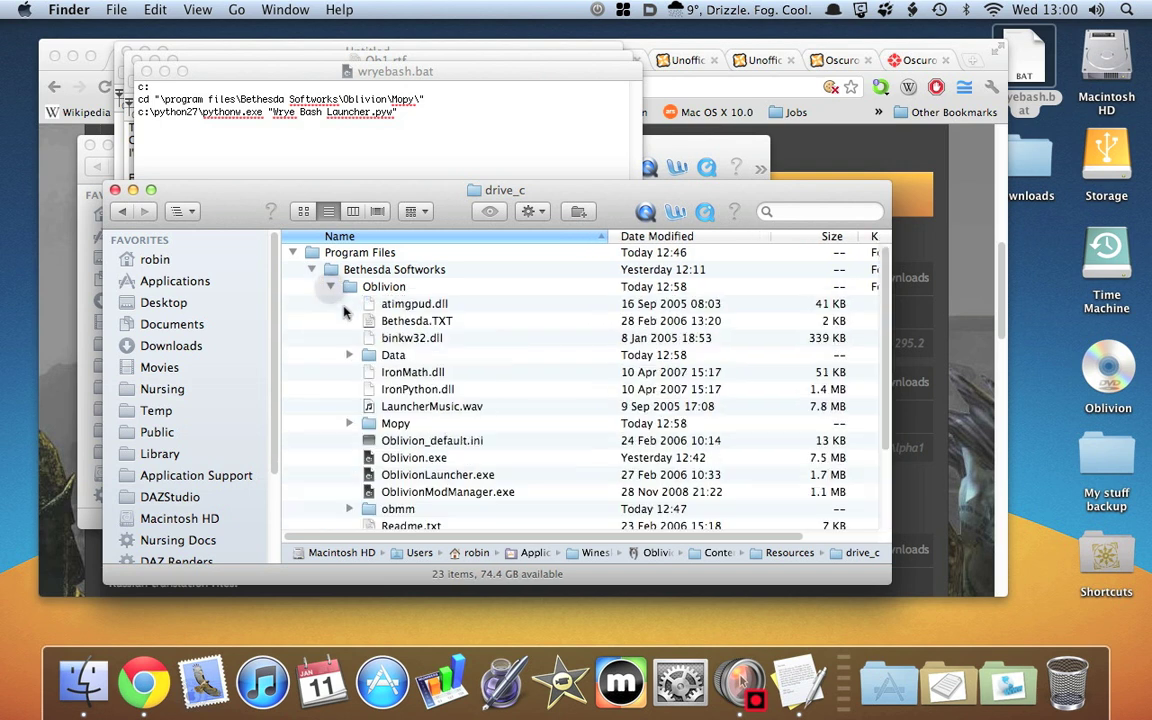
{"action": "scroll", "coordinate": [410, 322], "scroll_direction": "down", "scroll_amount": 3}
{"action": "scroll", "coordinate": [410, 322], "scroll_direction": "up", "scroll_amount": 2}
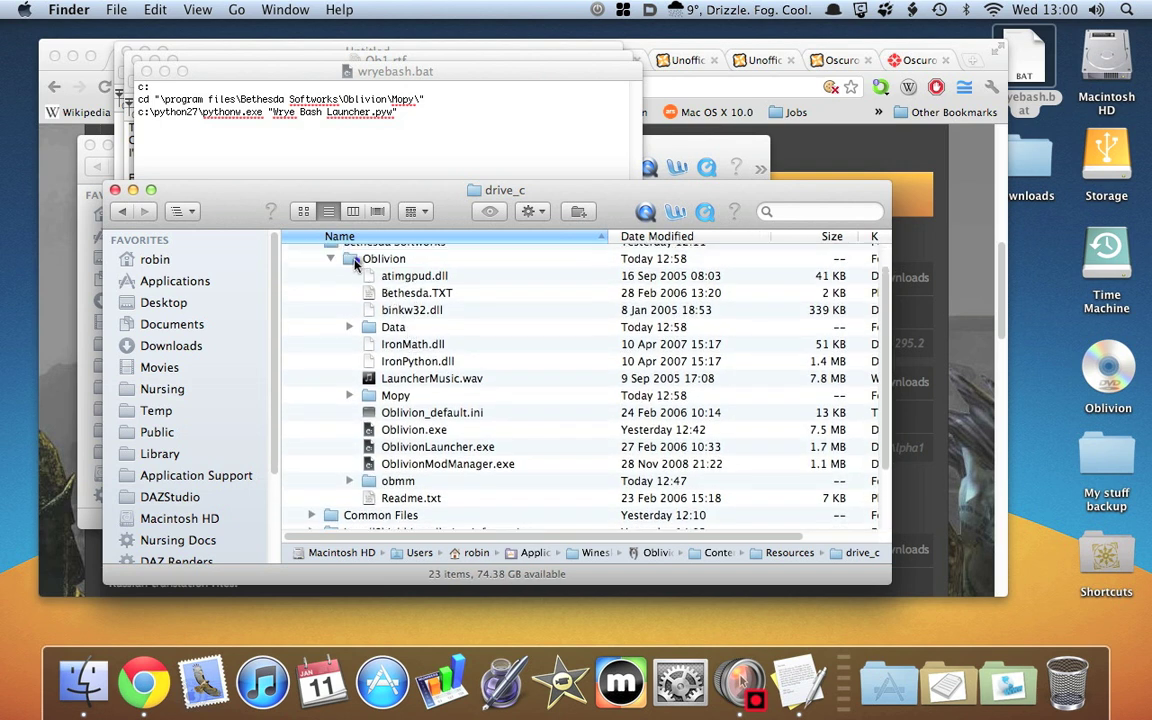
{"action": "double_click", "coordinate": [346, 256]}
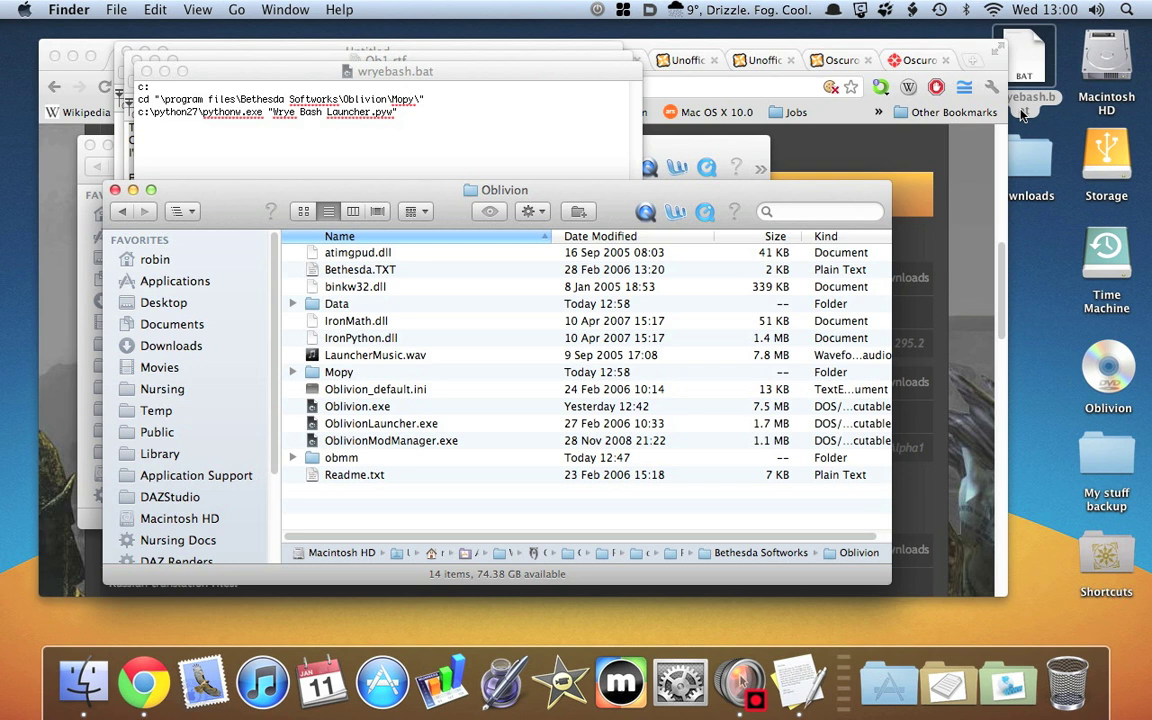
Copy wryebash.bat from the desktop into the Oblivion game folder and select the copy.
{"action": "right_click", "coordinate": [1022, 66]}
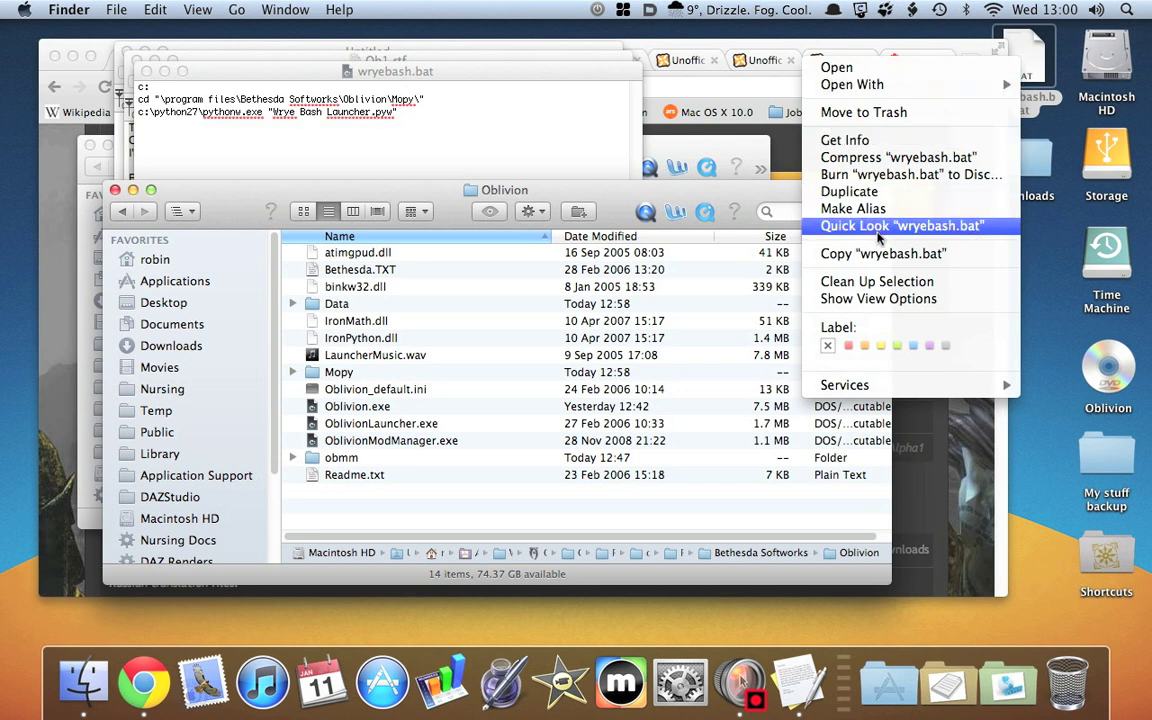
{"action": "left_click", "coordinate": [868, 256]}
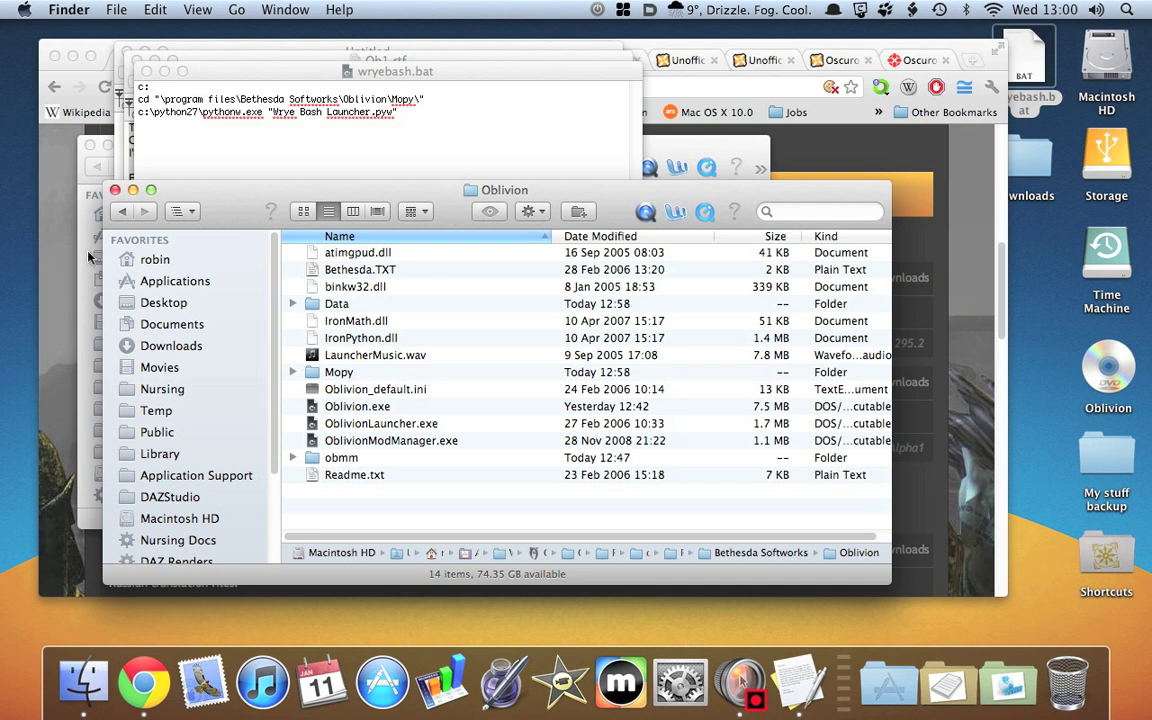
{"action": "right_click", "coordinate": [499, 499]}
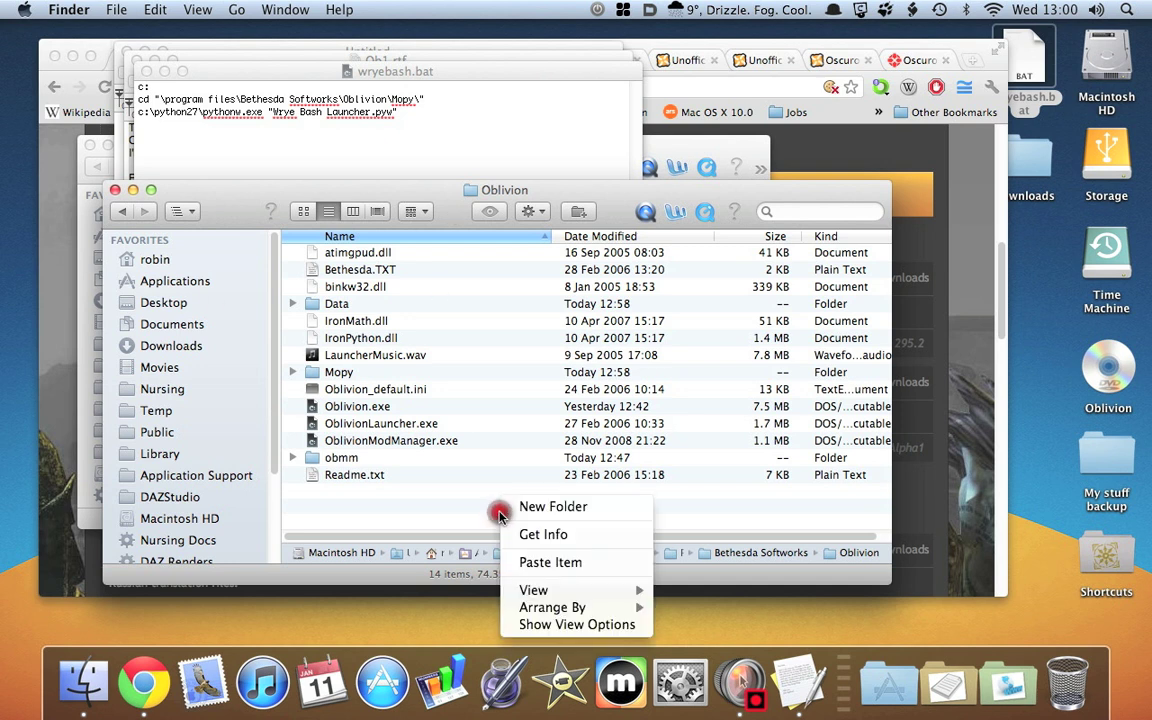
{"action": "left_click", "coordinate": [537, 566]}
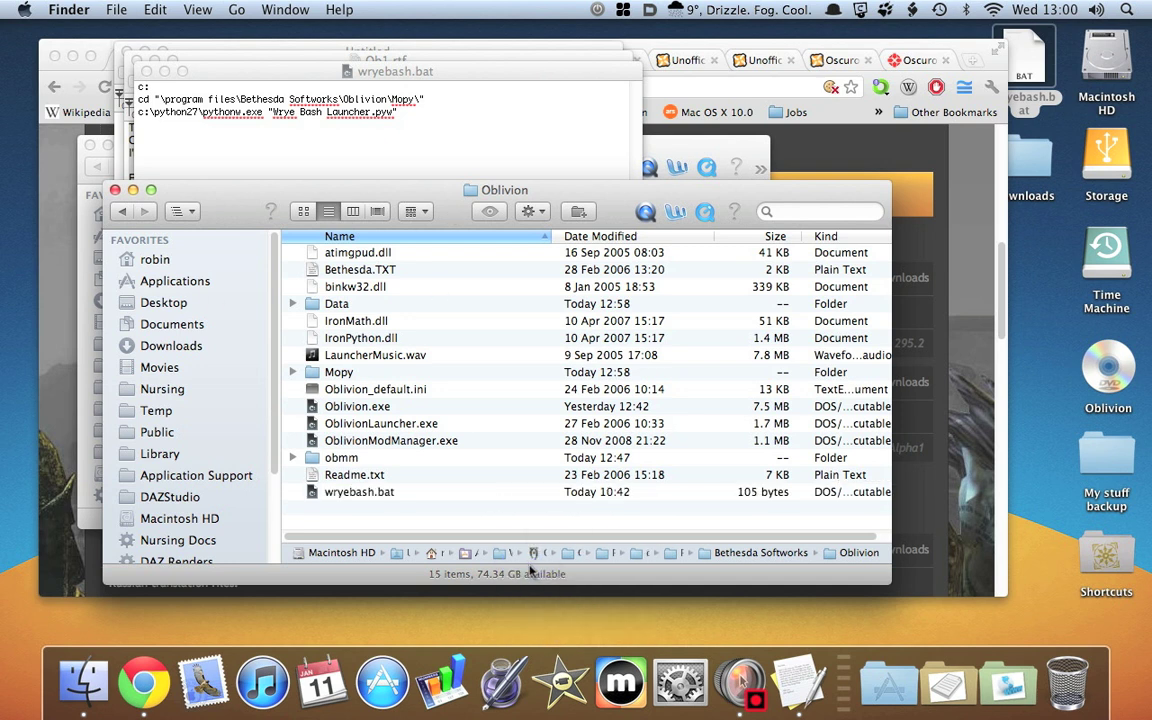
{"action": "left_click", "coordinate": [352, 494]}
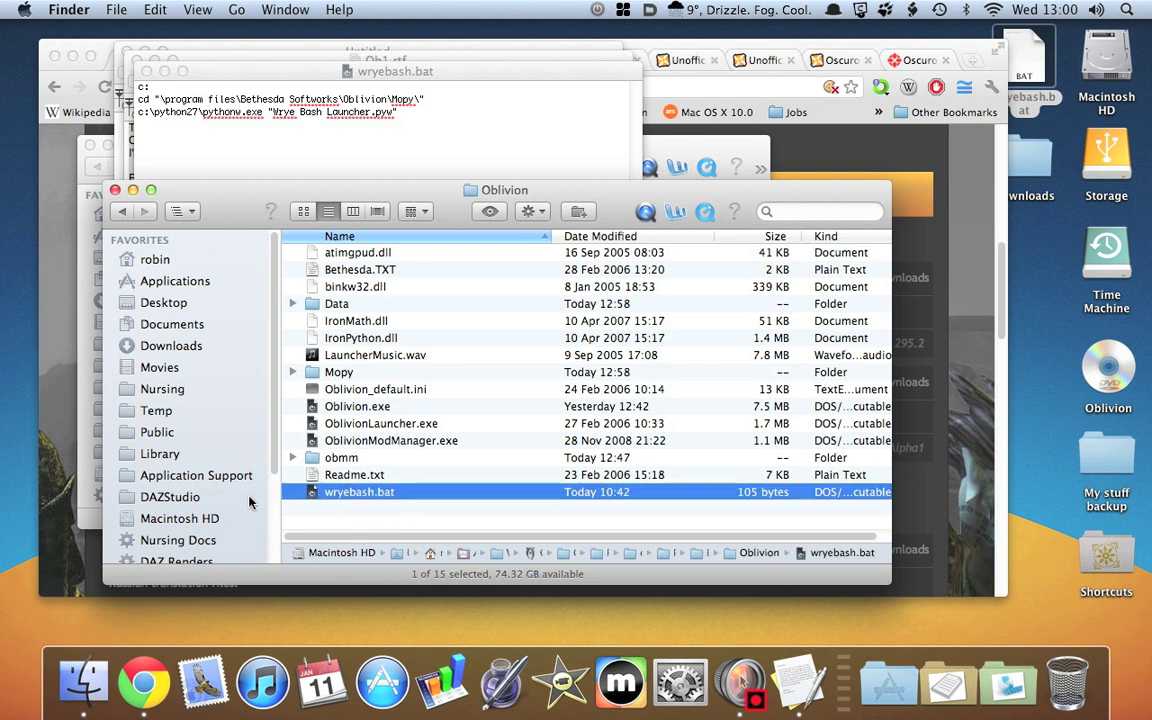
Close the remaining wryebash.bat window and quit TextEdit.
{"action": "left_click", "coordinate": [224, 145]}
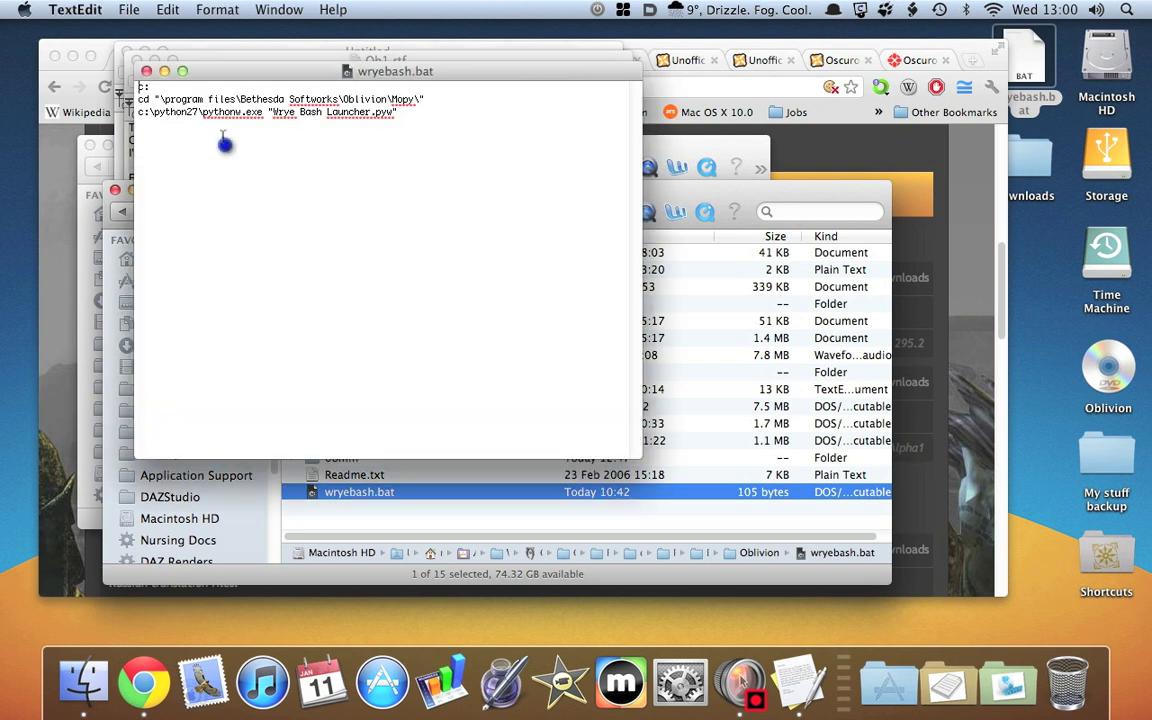
{"action": "left_click", "coordinate": [145, 71]}
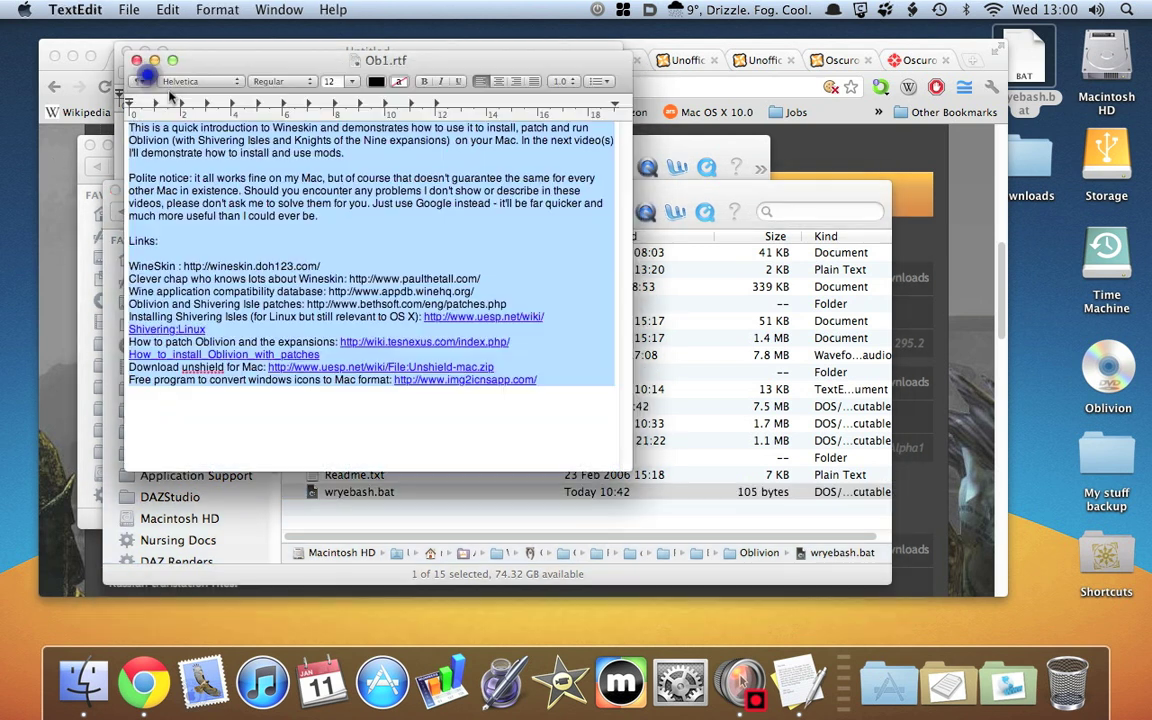
{"action": "right_click", "coordinate": [798, 682]}
{"action": "left_click", "coordinate": [806, 614]}
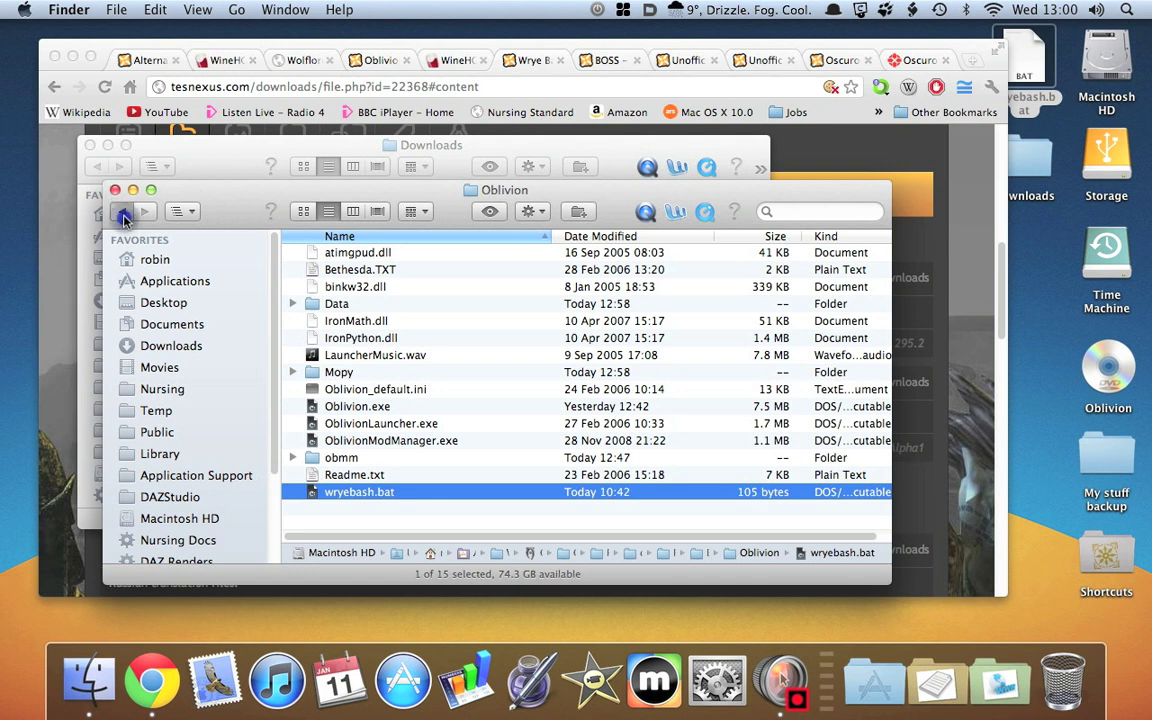
Start a custom EXE launcher named WryeBash in the advanced tools of the OblivionHowTo wrapper's Wineskin.
{"action": "left_click", "coordinate": [121, 211]}
{"action": "left_click", "coordinate": [123, 214]}
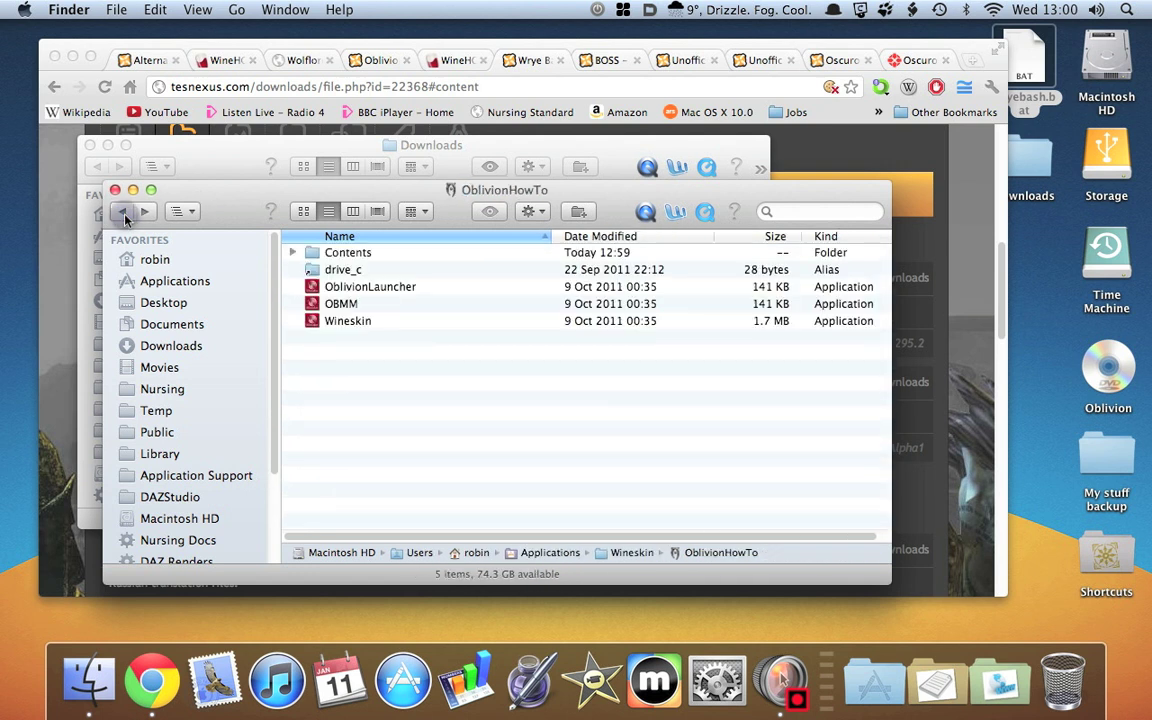
{"action": "double_click", "coordinate": [330, 320]}
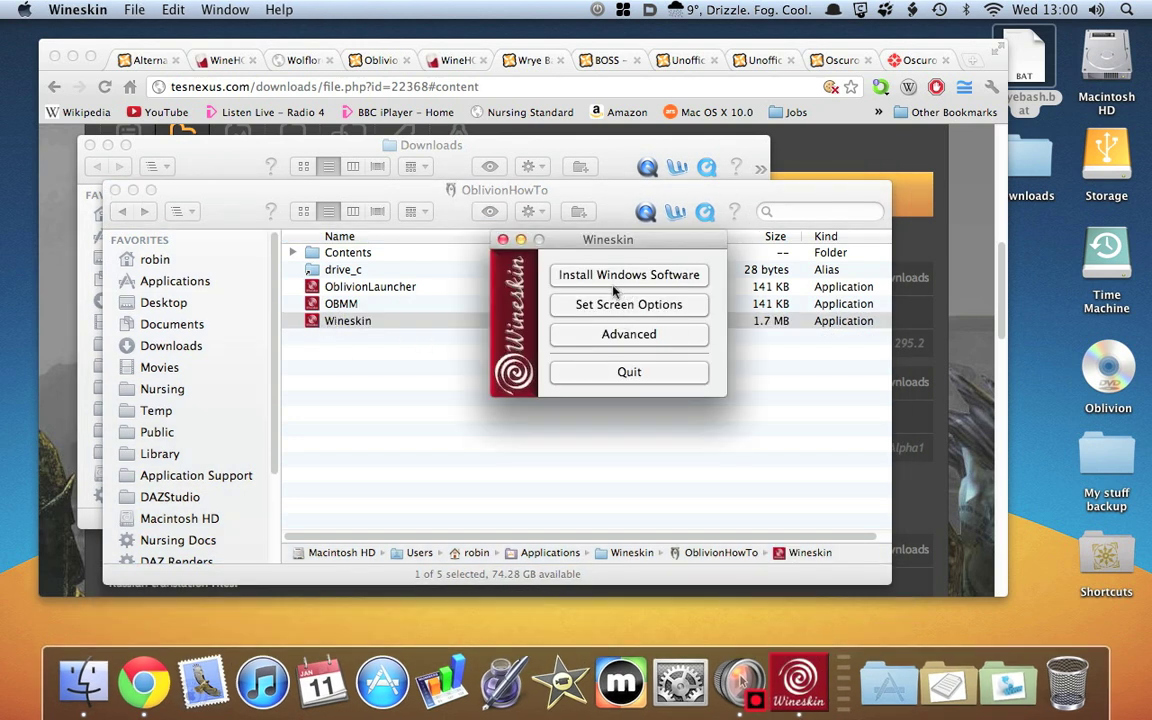
{"action": "left_click", "coordinate": [620, 334]}
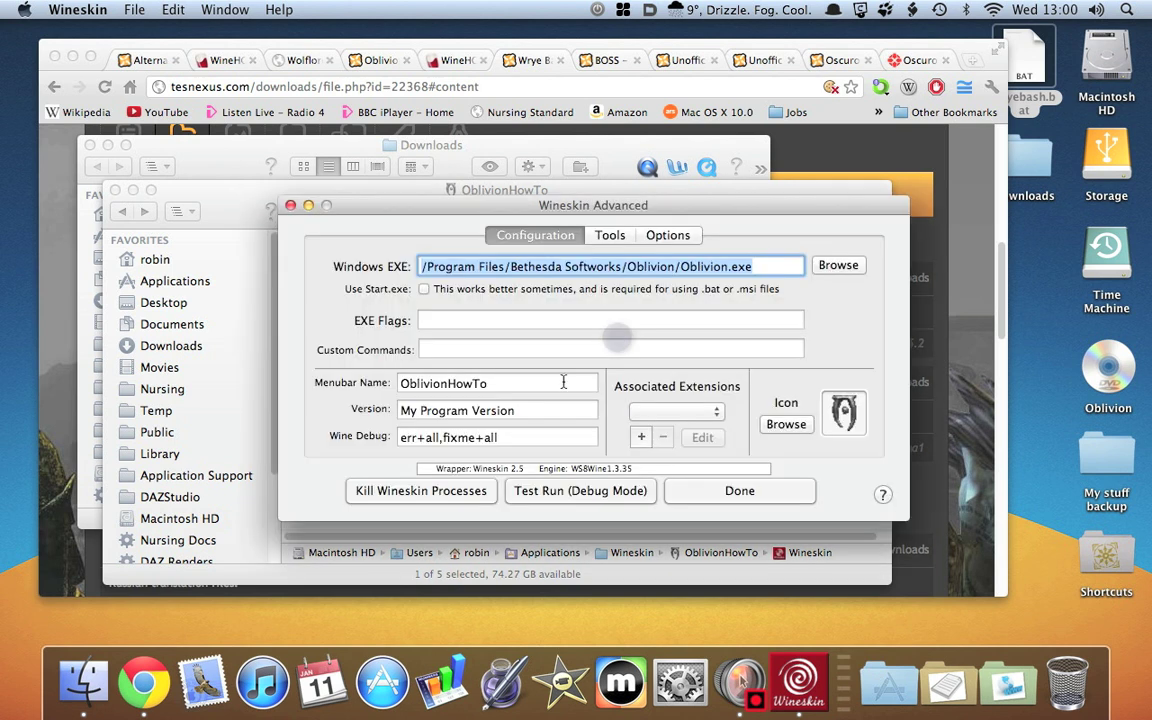
{"action": "left_click", "coordinate": [610, 235]}
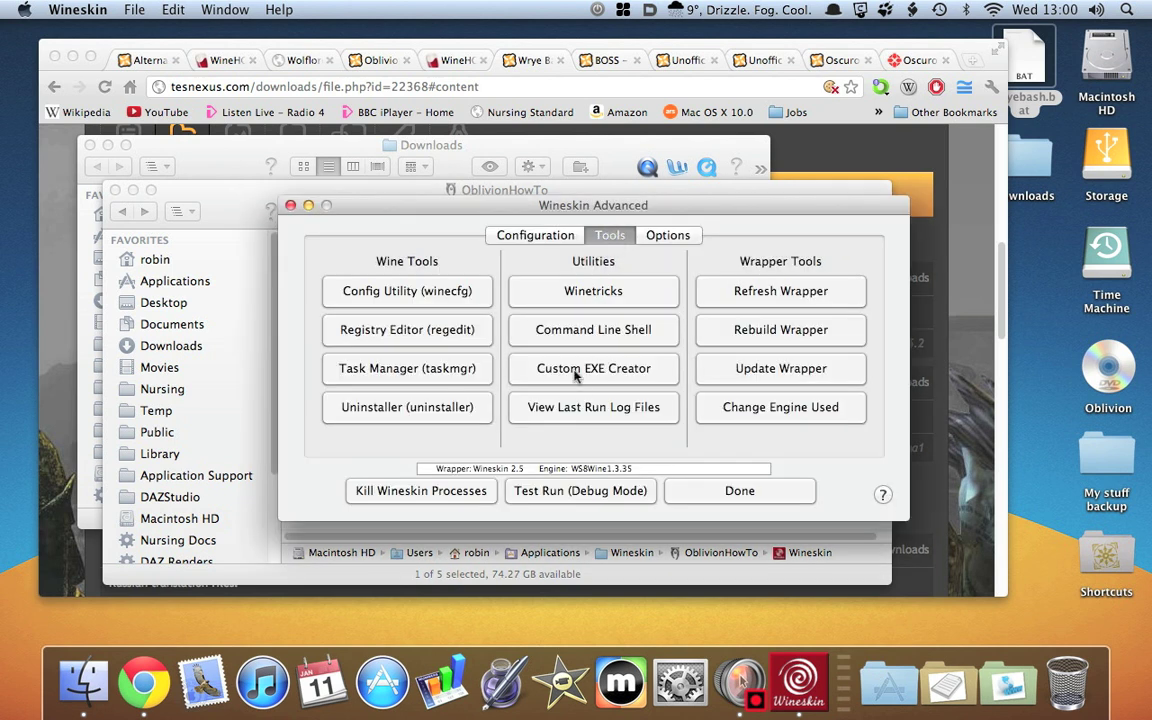
{"action": "left_click", "coordinate": [576, 372]}
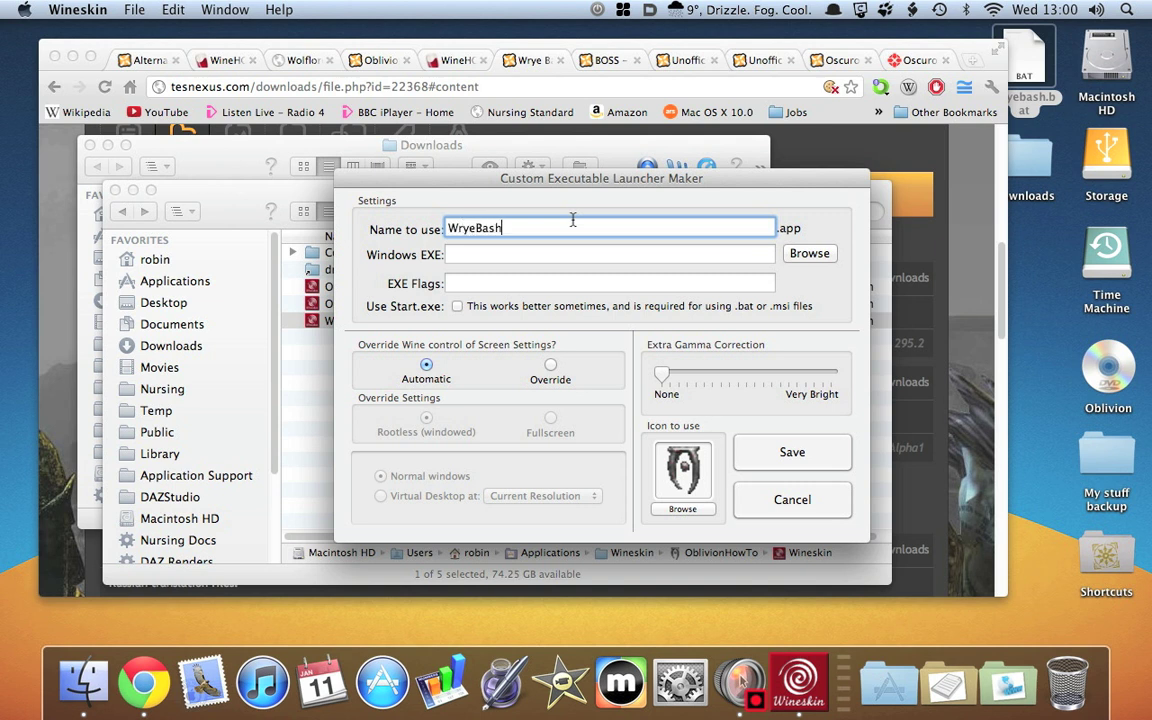
Set the launcher's Windows EXE to wryebash.bat from Program Files, Bethesda Softworks, Oblivion on drive_c.
{"action": "left_click", "coordinate": [809, 253]}
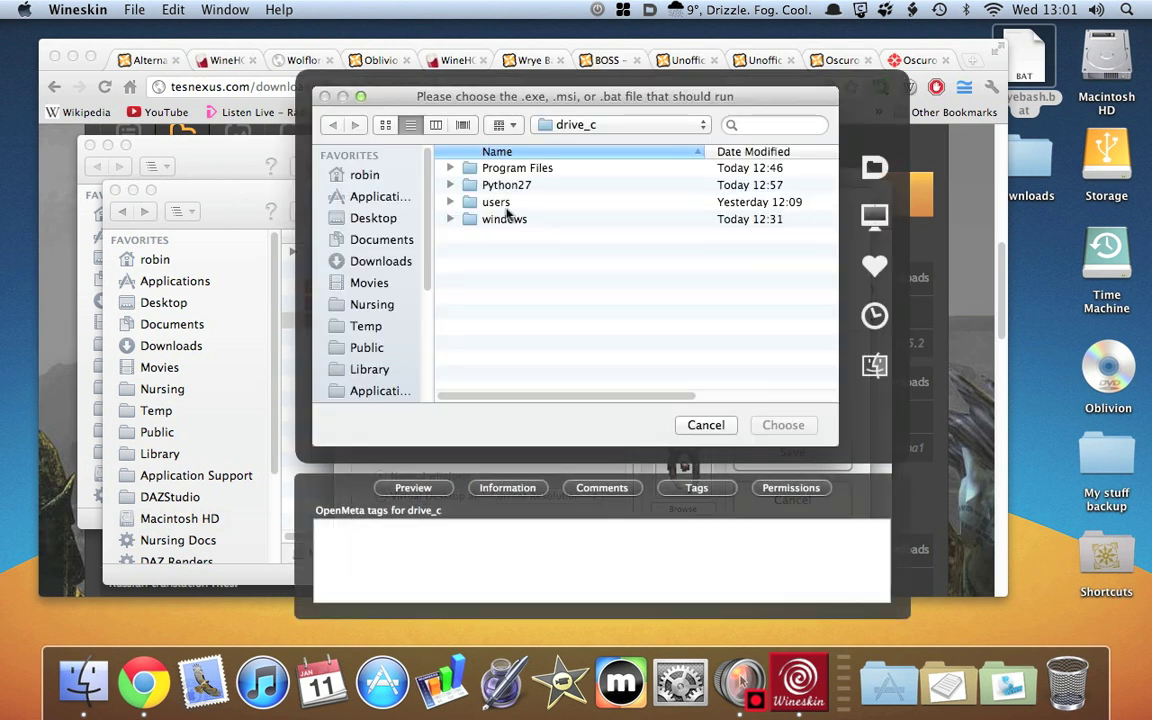
{"action": "left_click", "coordinate": [450, 168]}
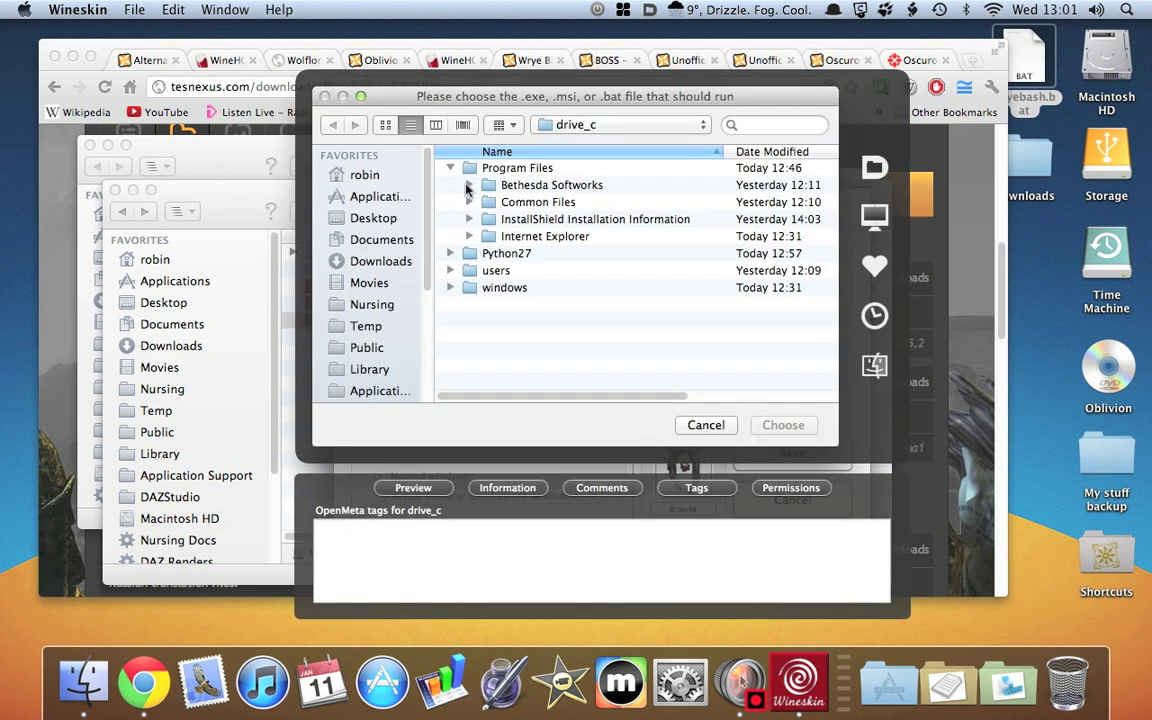
{"action": "left_click", "coordinate": [468, 186]}
{"action": "left_click", "coordinate": [487, 201]}
{"action": "scroll", "coordinate": [645, 319], "scroll_direction": "down", "scroll_amount": 4}
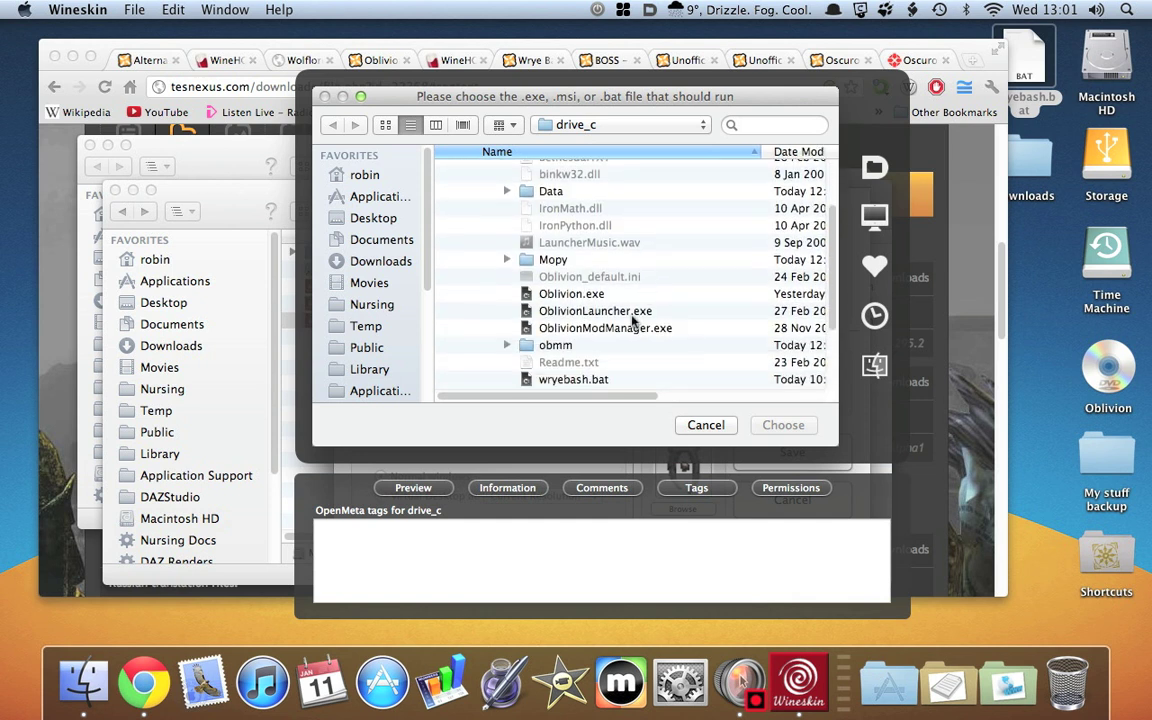
{"action": "left_click", "coordinate": [545, 380]}
{"action": "left_click", "coordinate": [781, 425]}
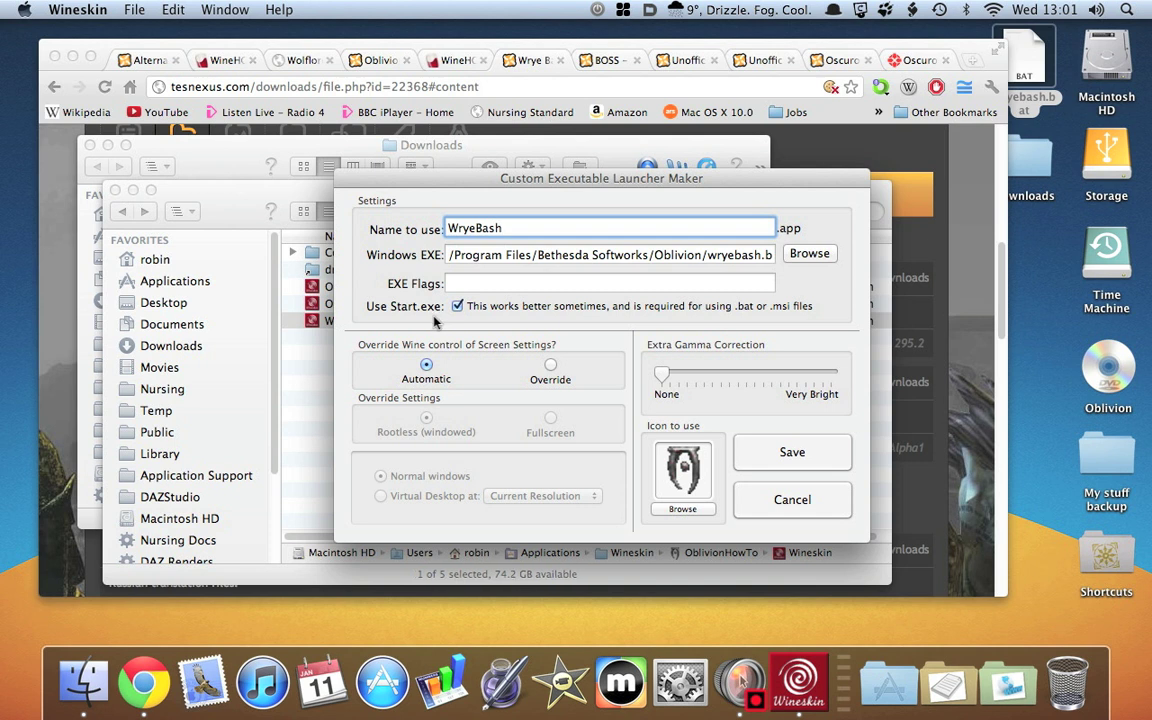
Save the WryeBash launcher, acknowledge its creation, and close Wineskin.
{"action": "left_click", "coordinate": [768, 460]}
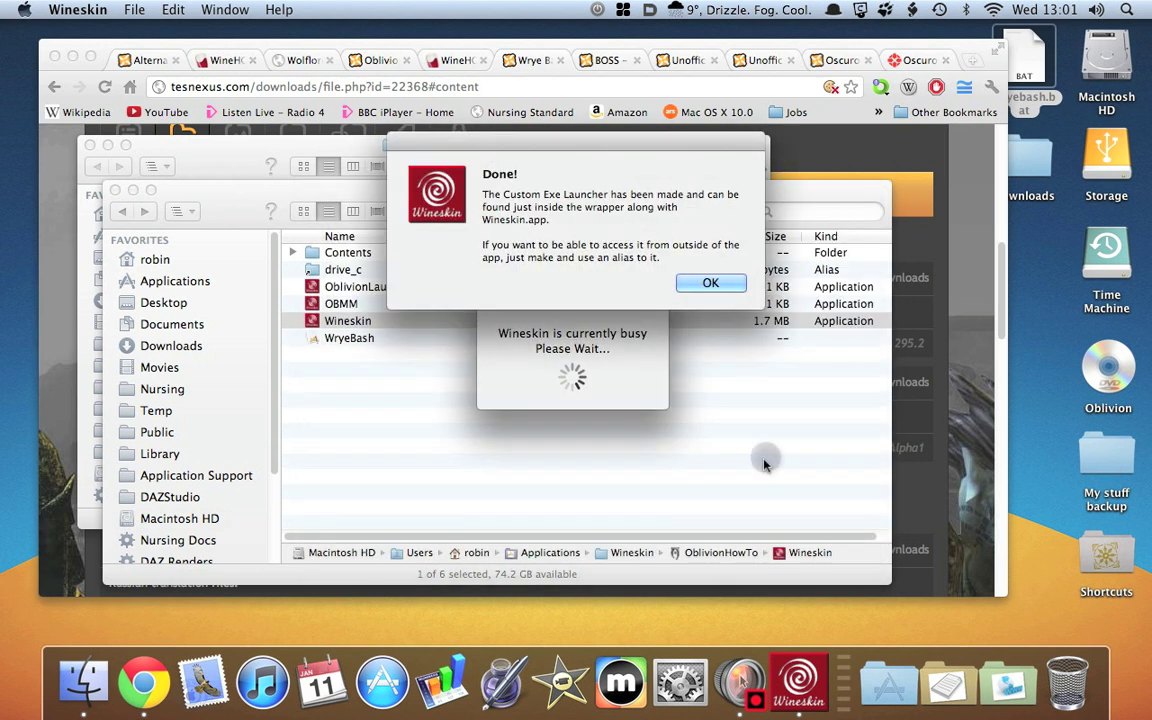
{"action": "left_click", "coordinate": [708, 285]}
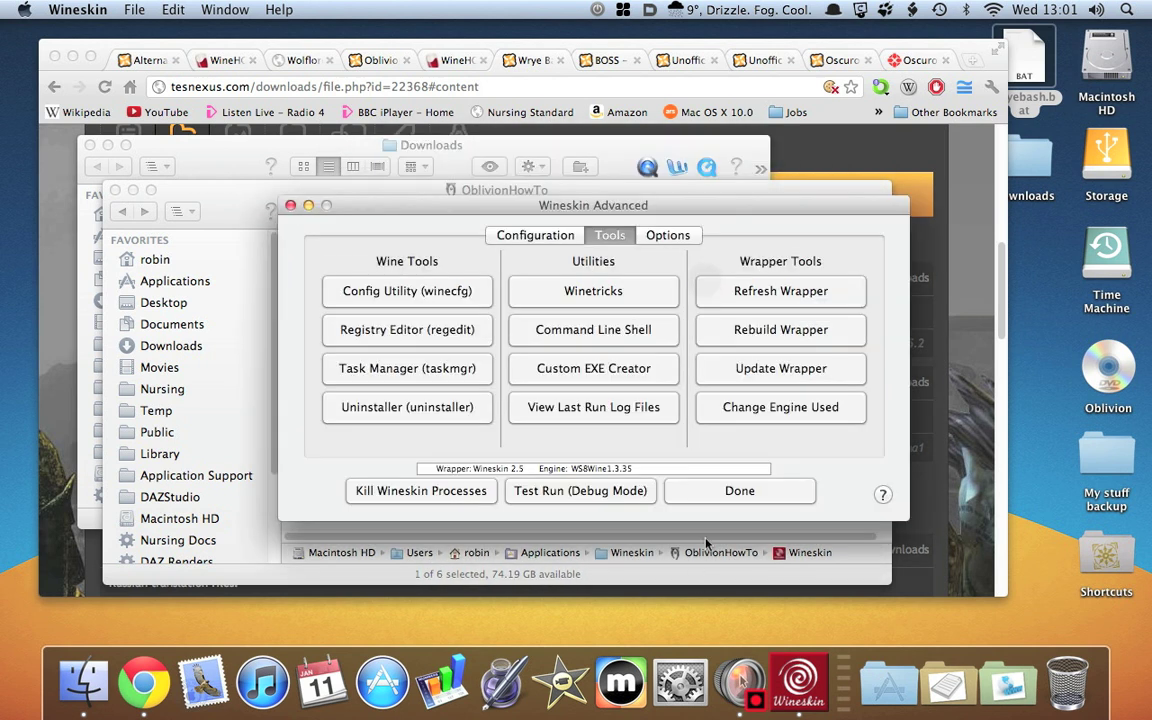
{"action": "left_click", "coordinate": [733, 490]}
{"action": "left_click", "coordinate": [503, 241]}
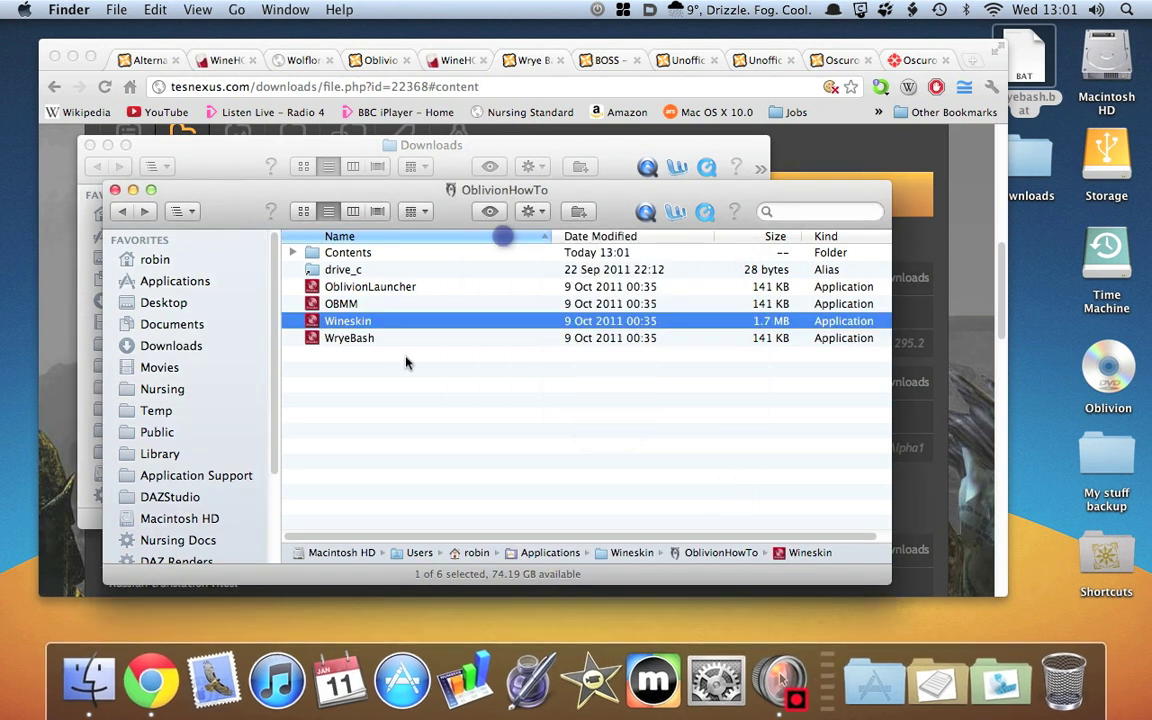
Run the new WryeBash launcher, decline turning Lock Times off, and quit the OblivionHowTo wrapper.
{"action": "double_click", "coordinate": [312, 341]}
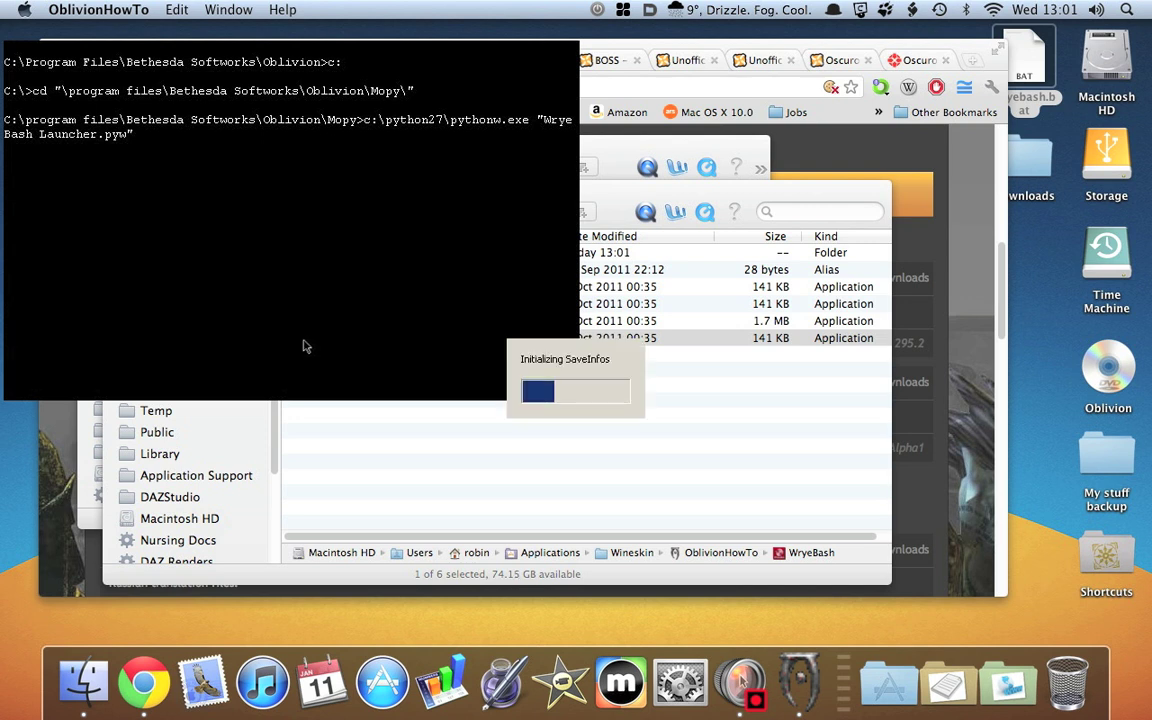
{"action": "left_click", "coordinate": [416, 399]}
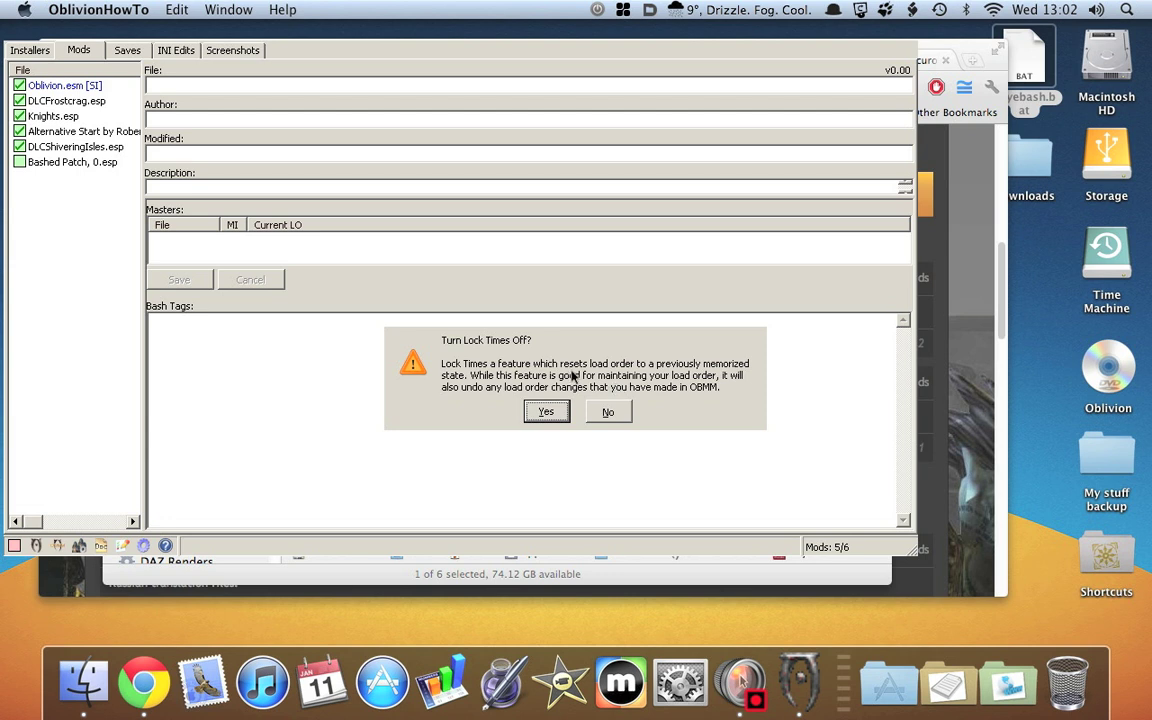
{"action": "left_click", "coordinate": [608, 413]}
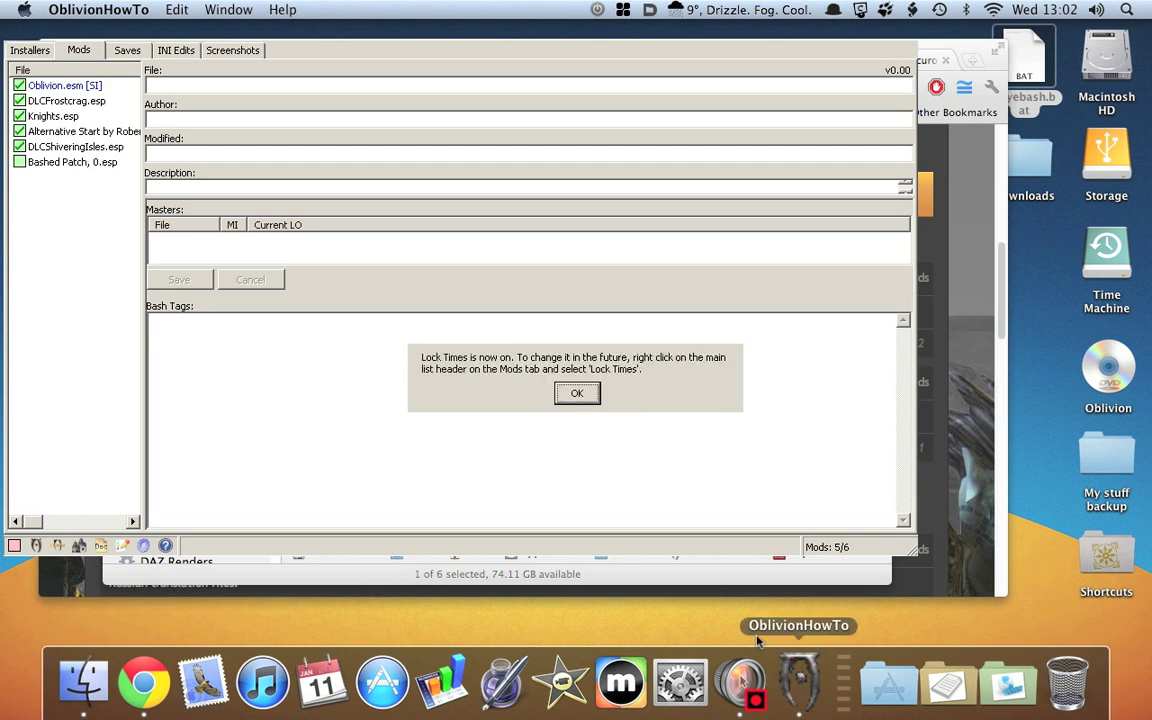
{"action": "left_click", "coordinate": [578, 395]}
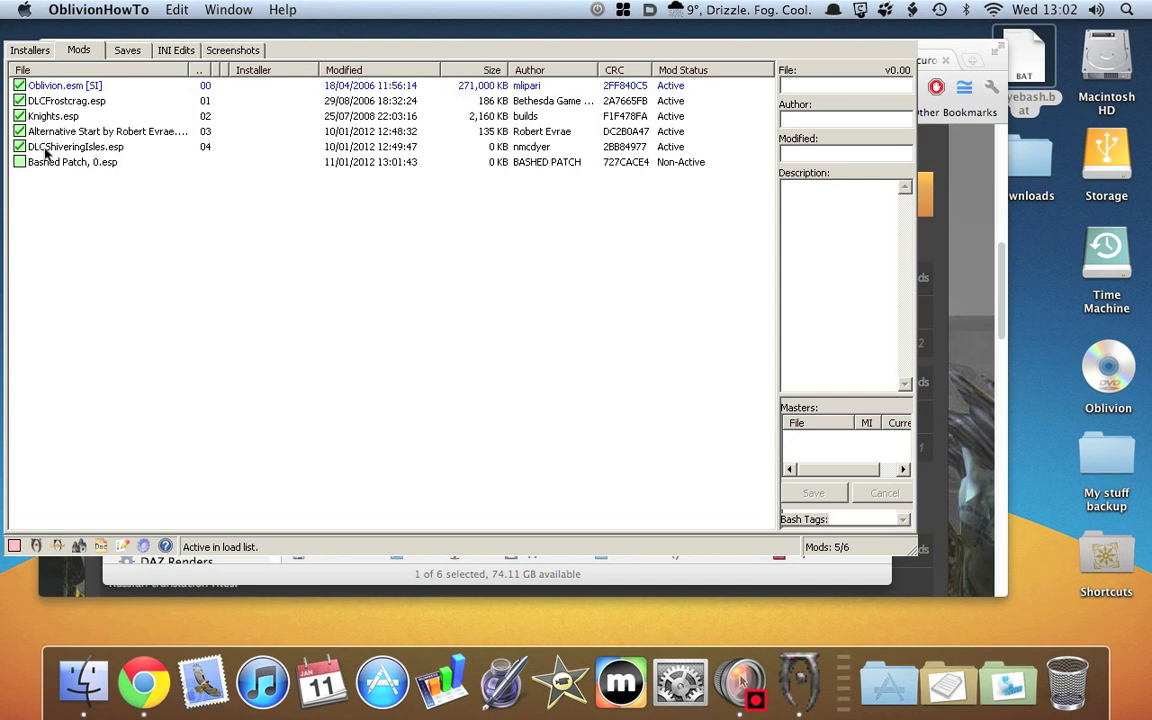
{"action": "right_click", "coordinate": [815, 690]}
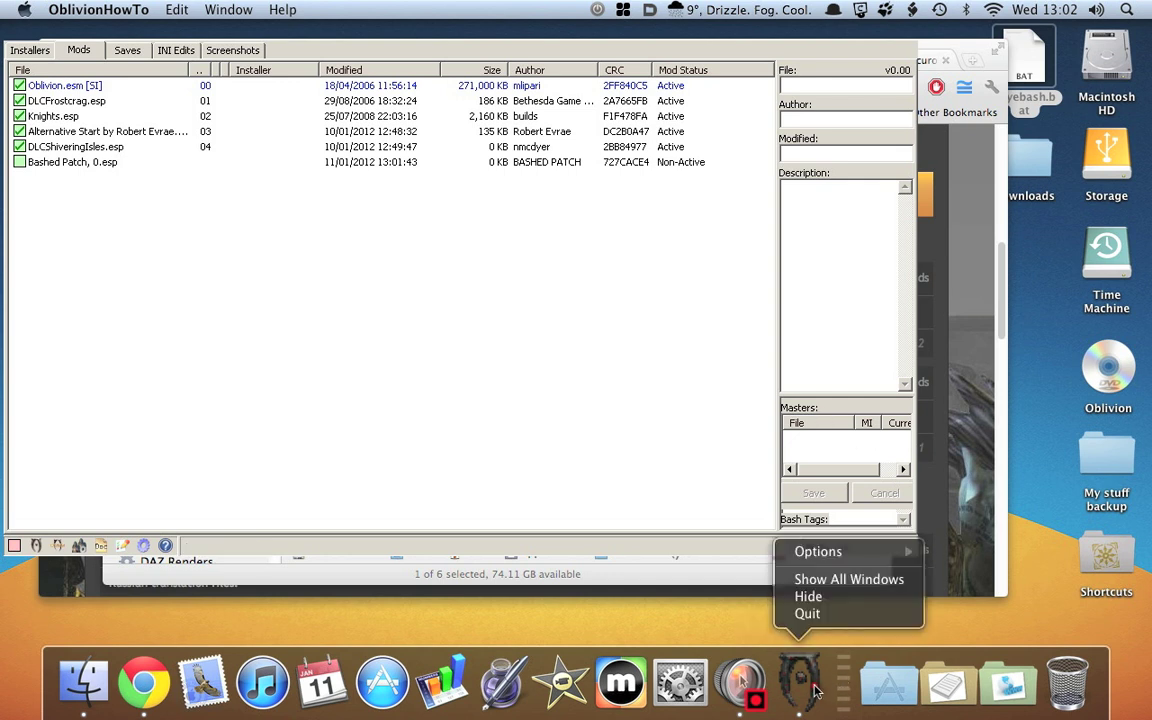
{"action": "left_click", "coordinate": [808, 613]}
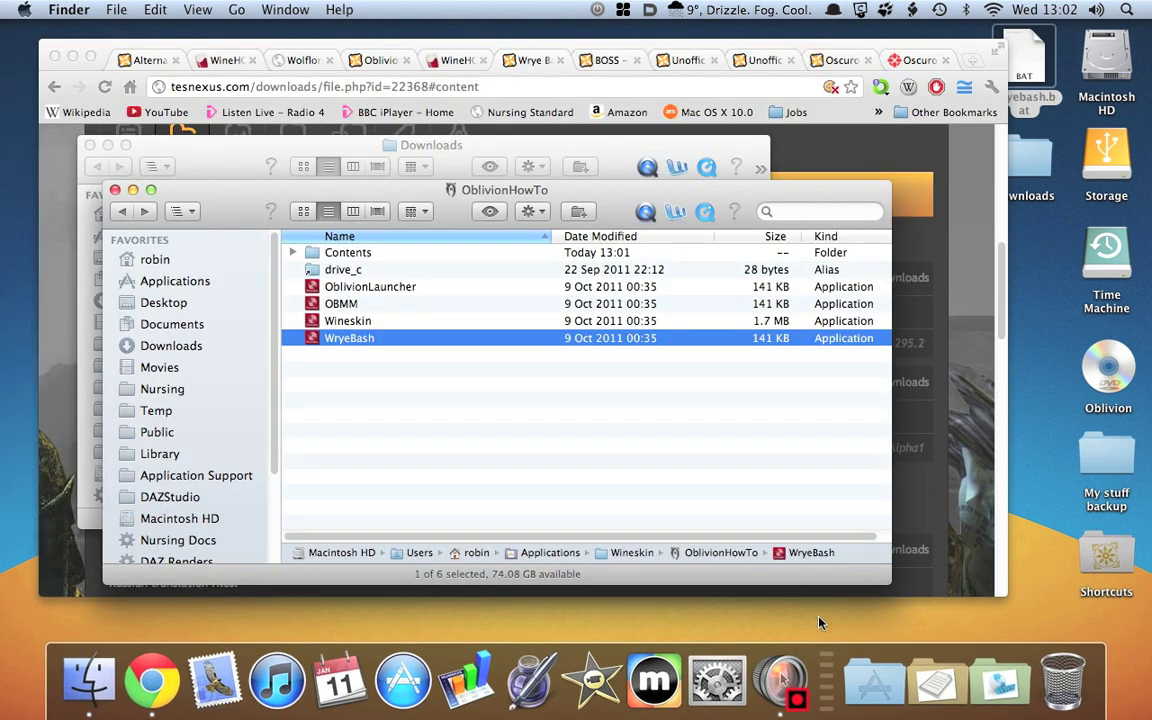
Run the WryeBash launcher again, agree to turn Lock Times off, and close the Wrye Bash window.
{"action": "double_click", "coordinate": [311, 337]}
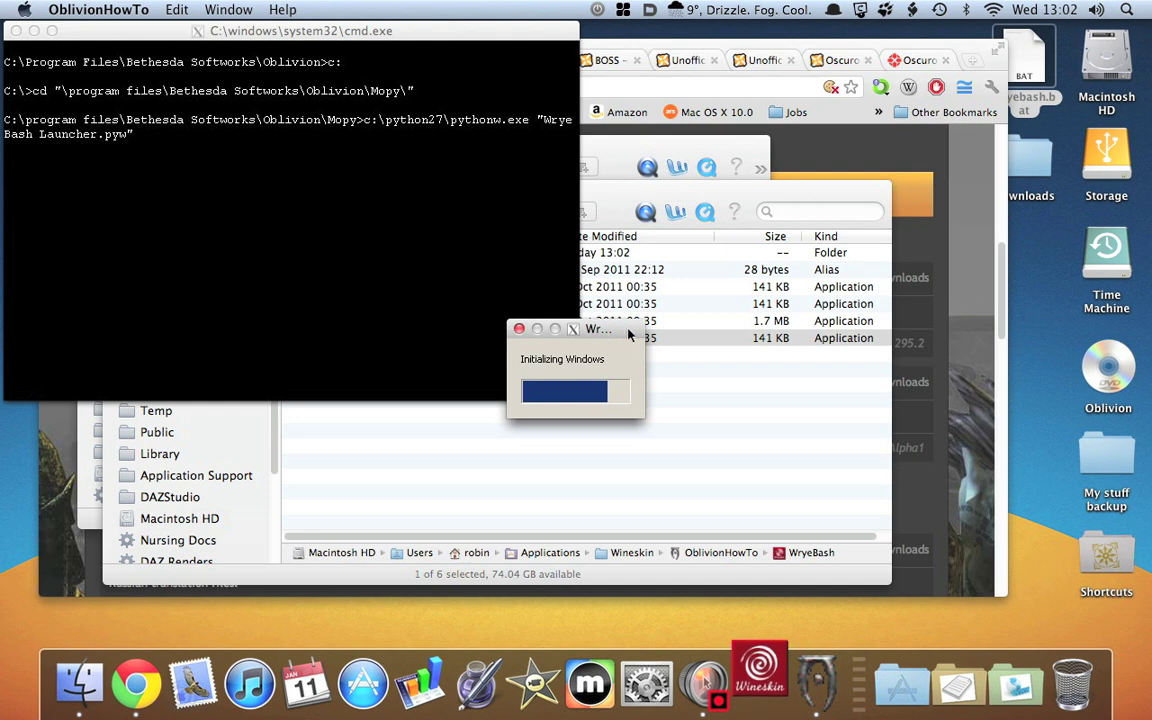
{"action": "left_click", "coordinate": [455, 400]}
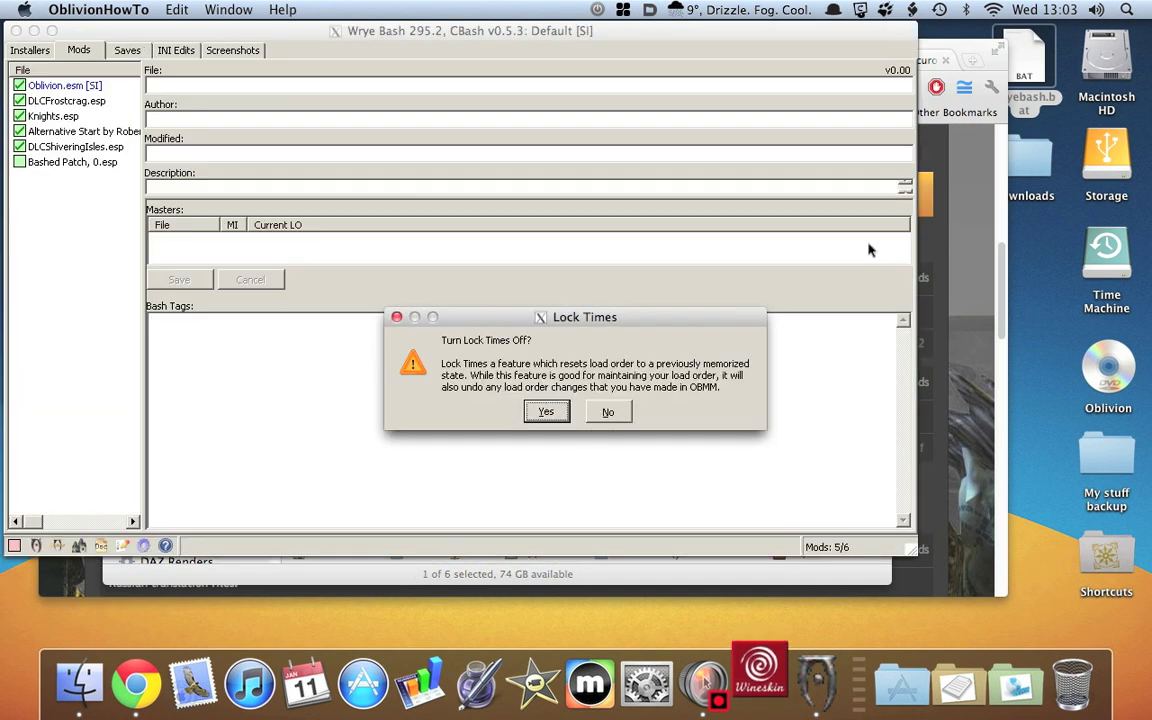
{"action": "left_click", "coordinate": [547, 413]}
{"action": "left_click", "coordinate": [580, 396]}
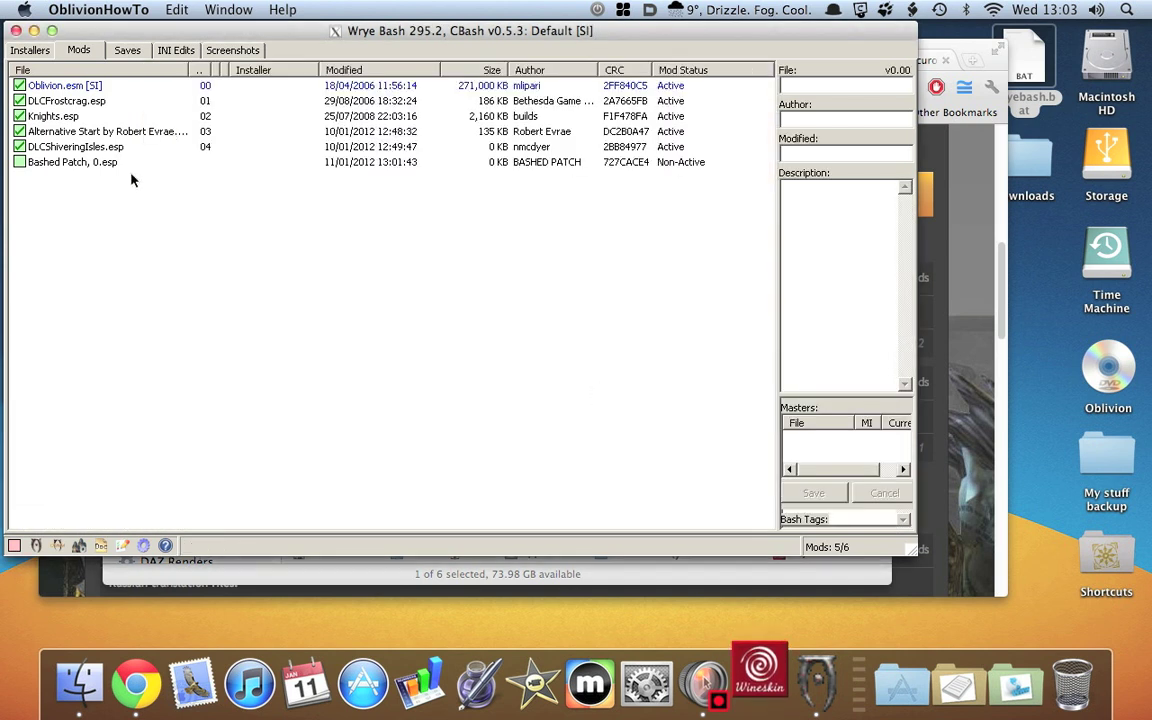
{"action": "left_click_drag", "start_coordinate": [78, 33], "coordinate": [88, 32]}
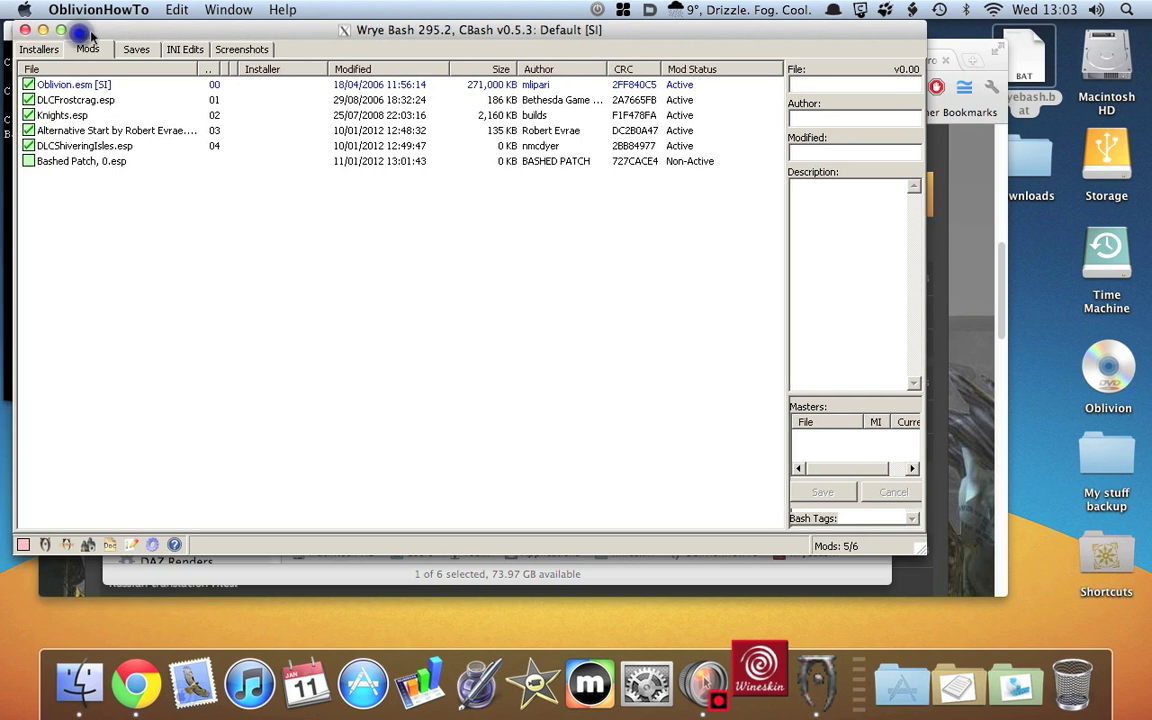
{"action": "left_click", "coordinate": [39, 40]}
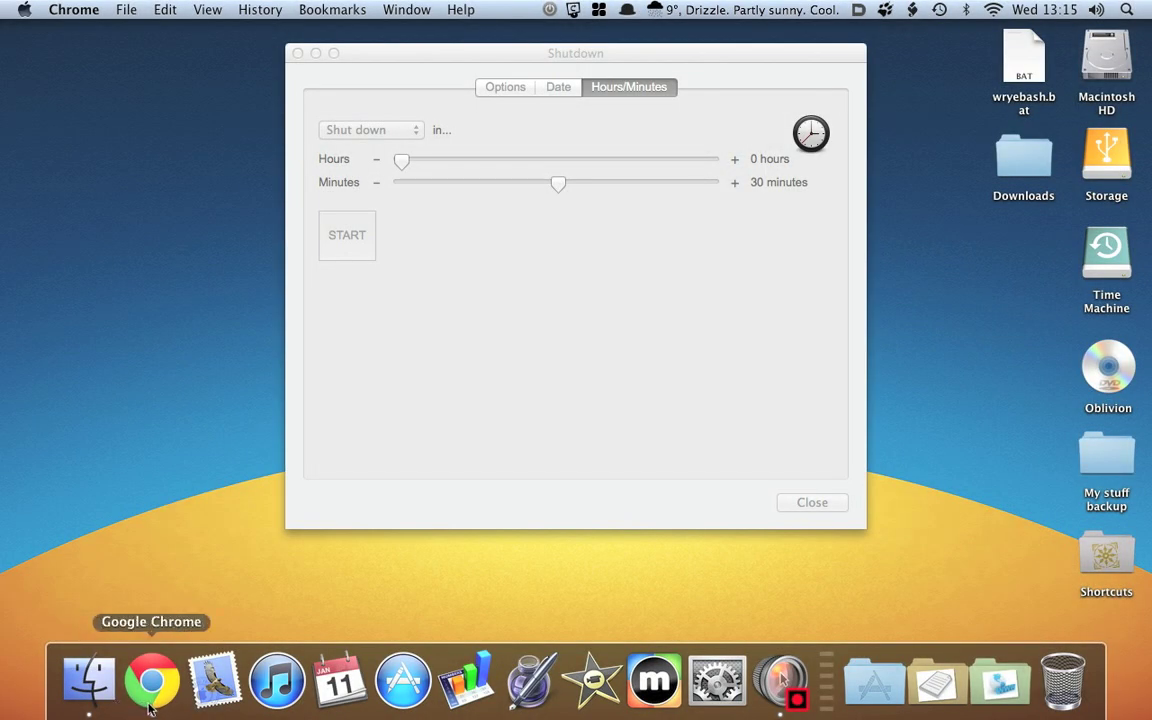
View the BOSS - Better Oblivion Sorting Software page in Chrome, and switch to the Downloads folder in Finder.
{"action": "left_click", "coordinate": [155, 672]}
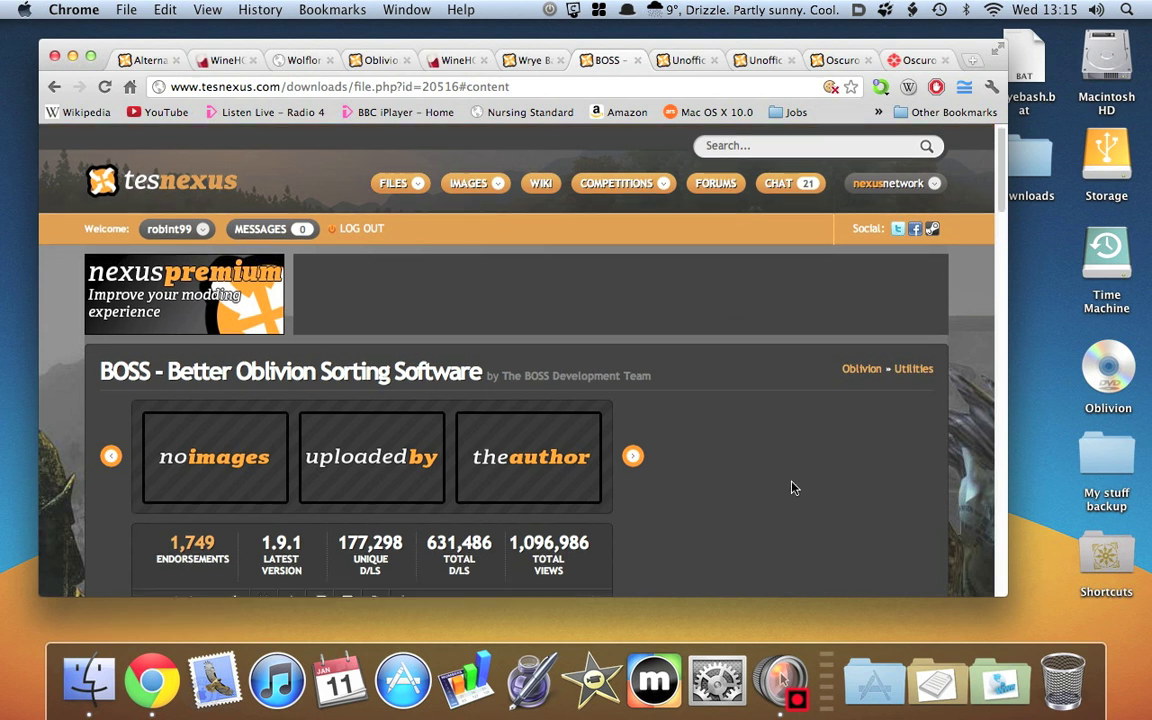
{"action": "scroll", "coordinate": [792, 484], "scroll_direction": "down", "scroll_amount": 2}
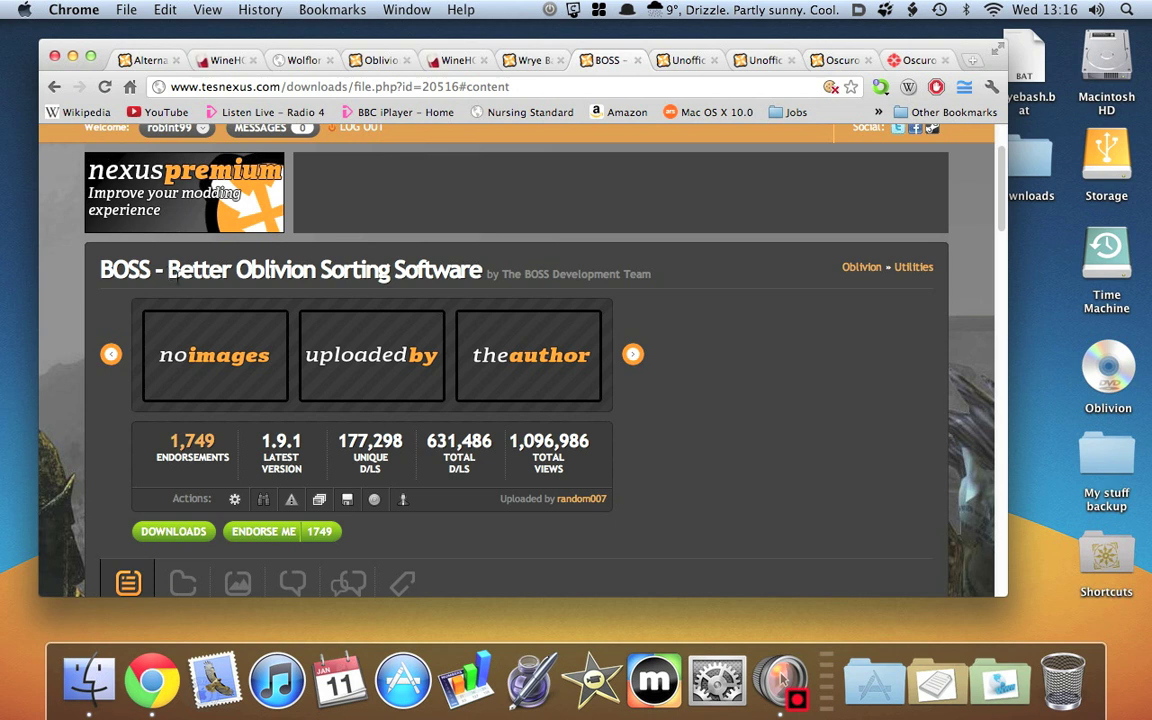
{"action": "left_click", "coordinate": [68, 712]}
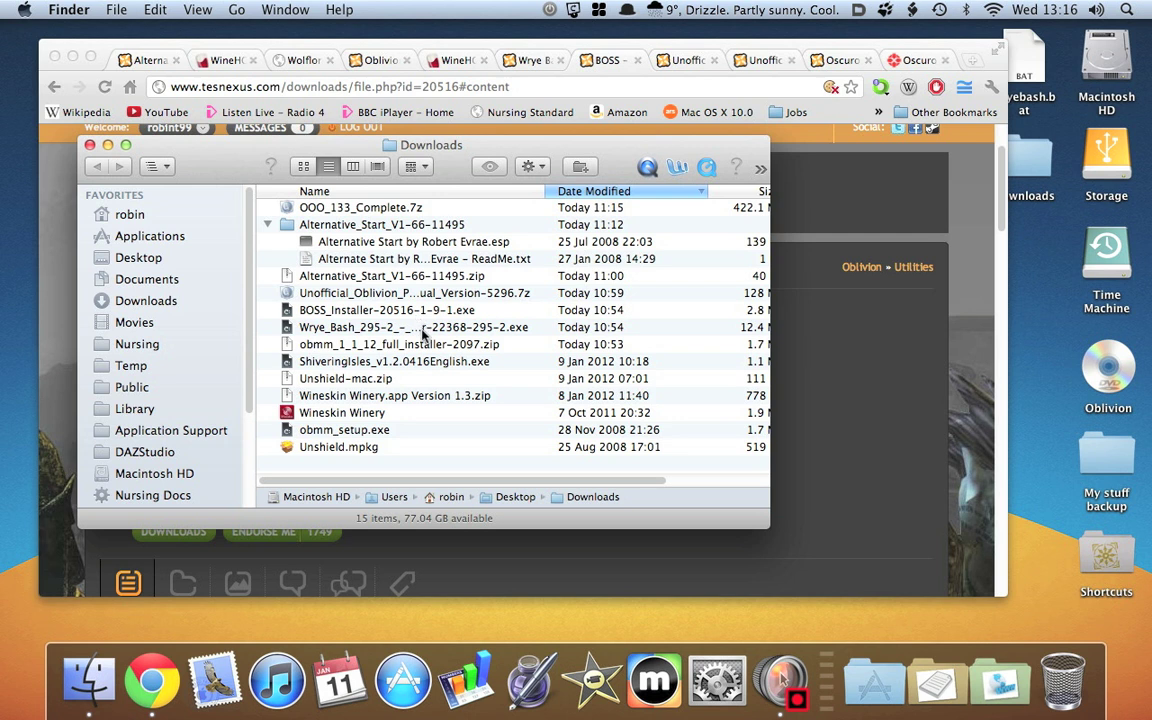
{"action": "right_click", "coordinate": [88, 682]}
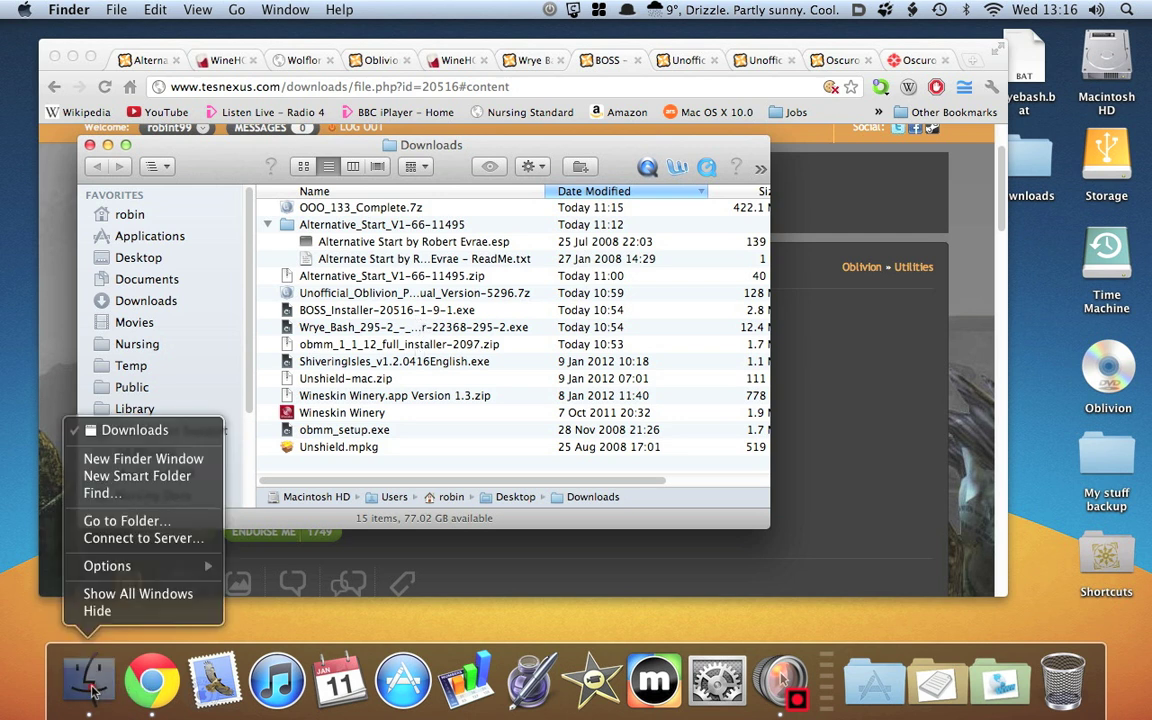
{"action": "left_click", "coordinate": [337, 531]}
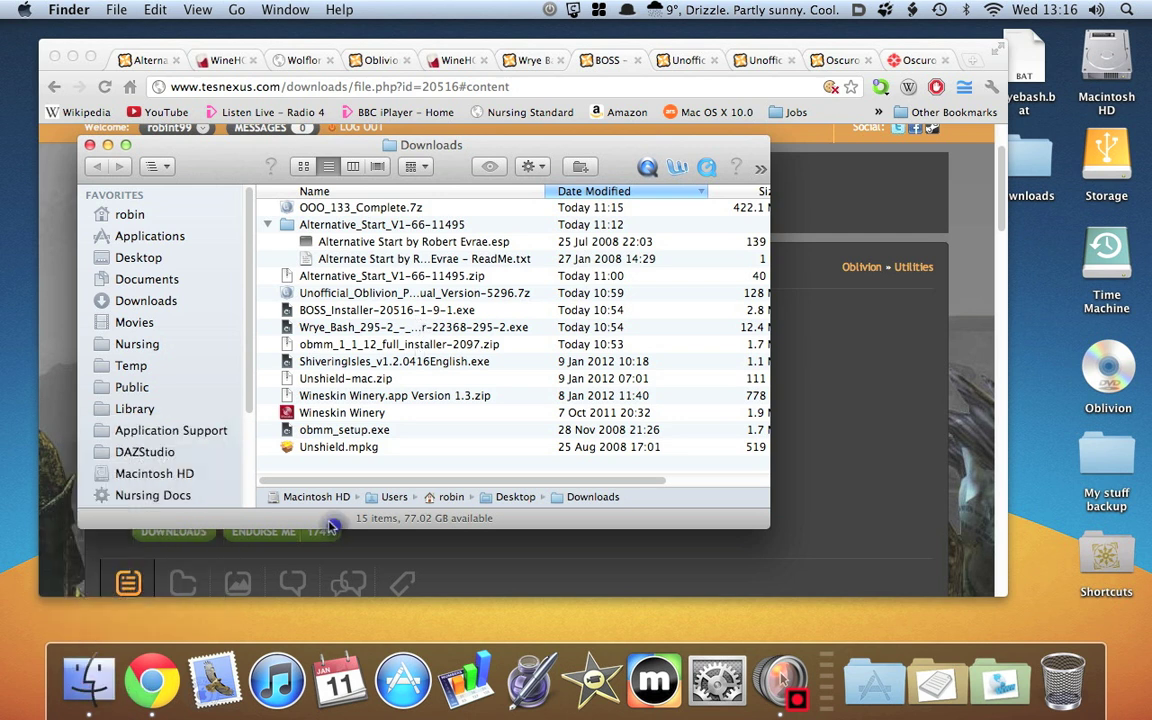
Show the package contents of OblivionHowTo from the Wineskin folder inside the home folder's Applications folder.
{"action": "left_click", "coordinate": [125, 214]}
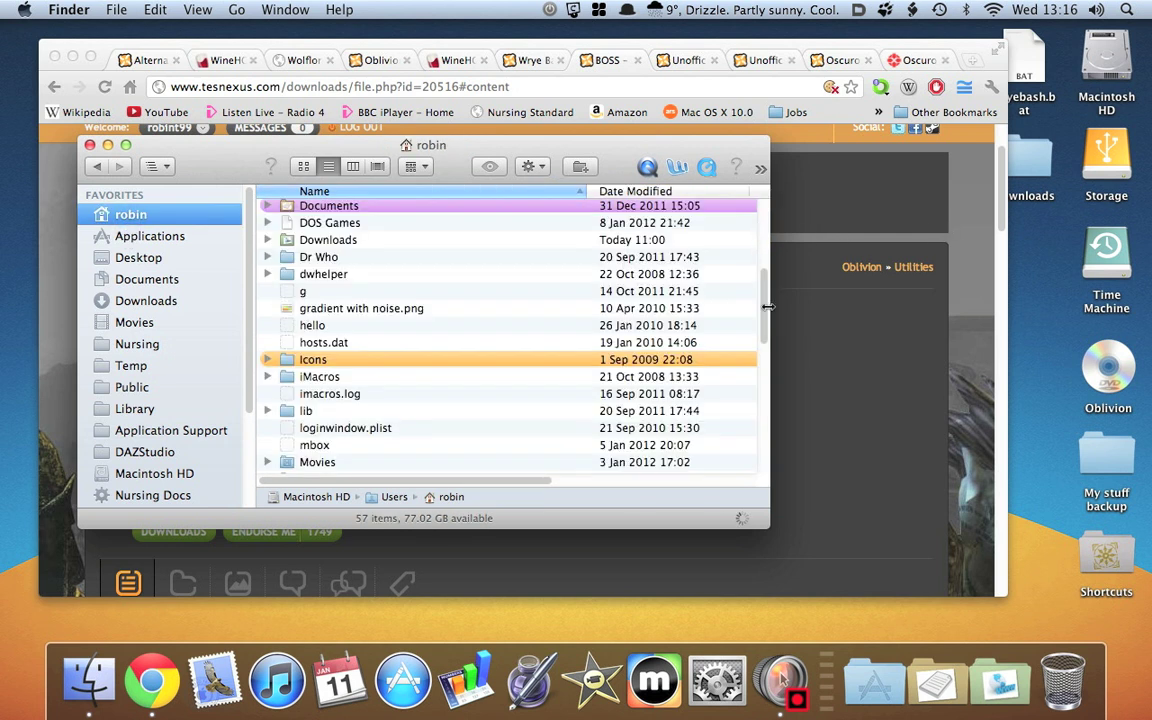
{"action": "scroll", "coordinate": [752, 370], "scroll_direction": "down", "scroll_amount": 5}
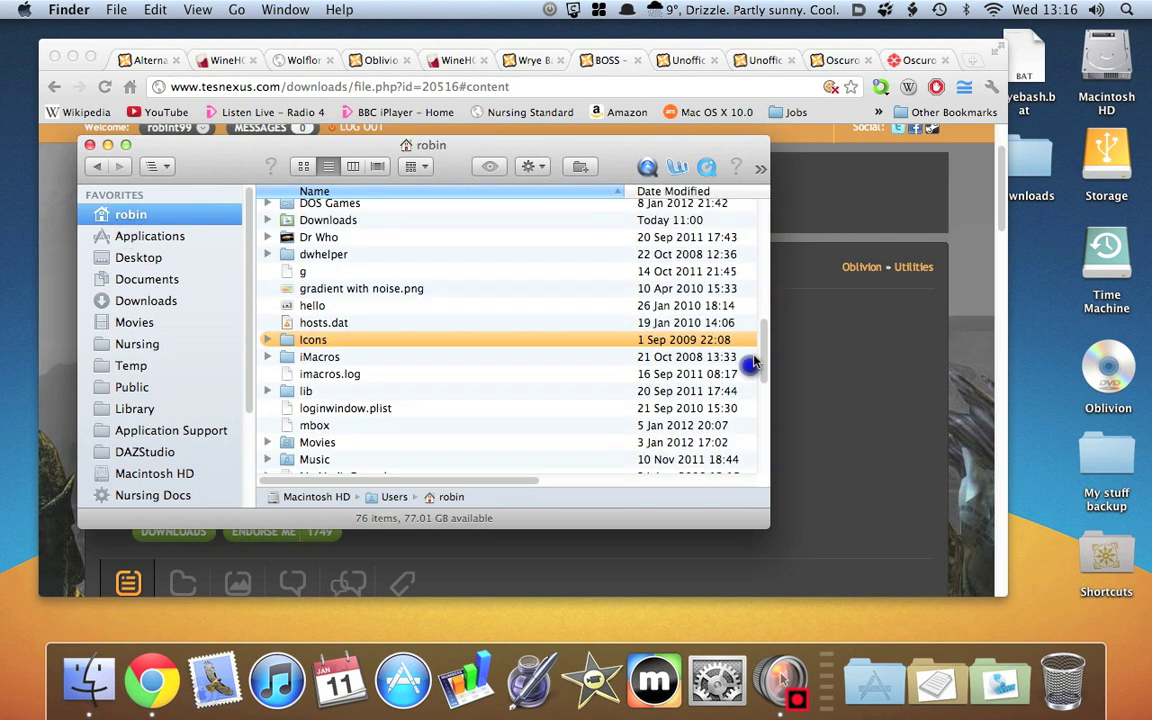
{"action": "scroll", "coordinate": [404, 355], "scroll_direction": "down", "scroll_amount": 3}
{"action": "scroll", "coordinate": [378, 337], "scroll_direction": "up", "scroll_amount": 1}
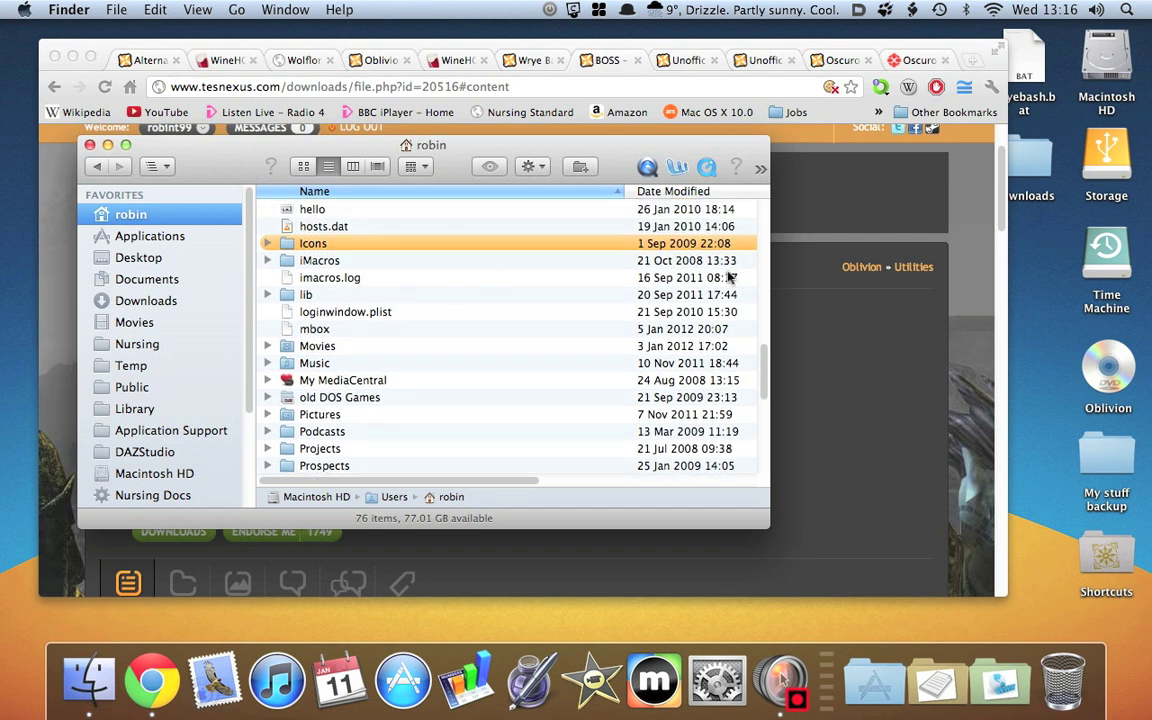
{"action": "left_click_drag", "start_coordinate": [764, 382], "coordinate": [773, 187]}
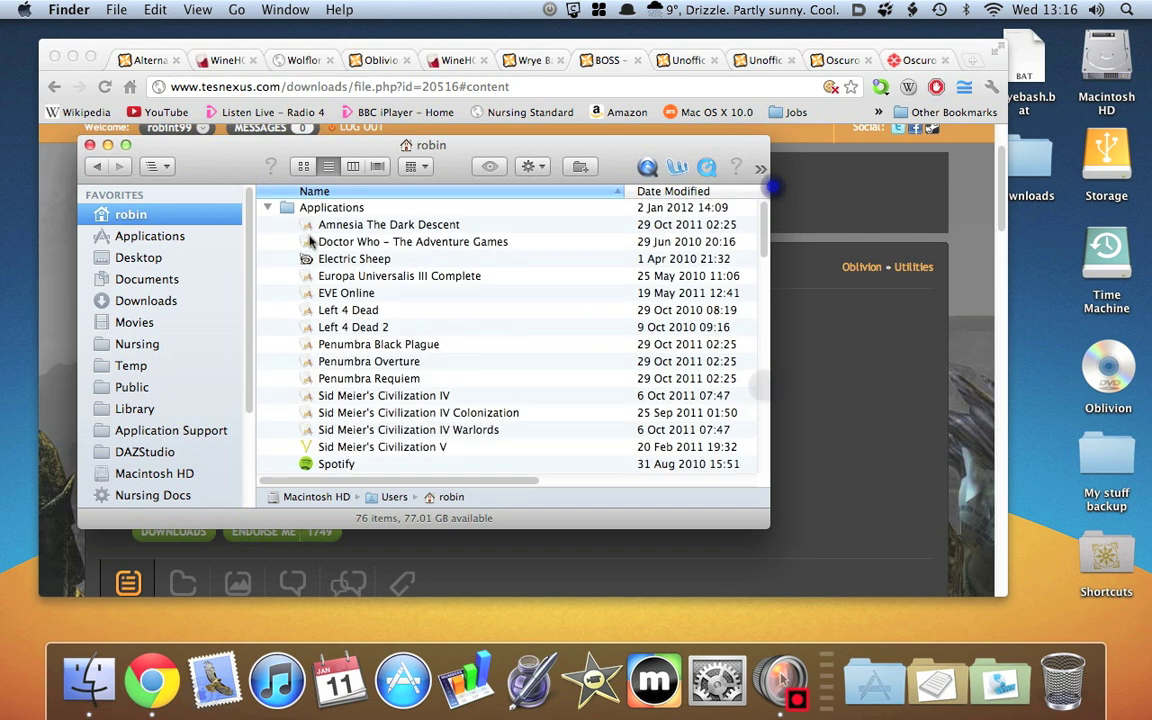
{"action": "scroll", "coordinate": [275, 295], "scroll_direction": "down", "scroll_amount": 3}
{"action": "left_click", "coordinate": [345, 430]}
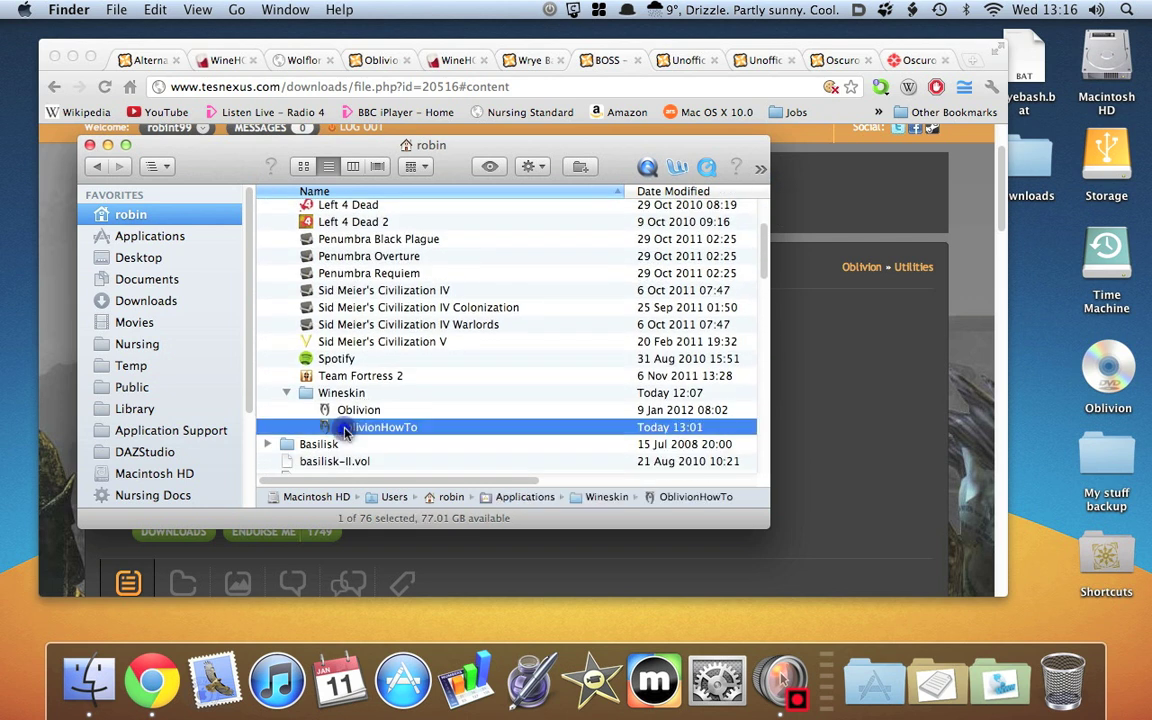
{"action": "right_click", "coordinate": [346, 428]}
{"action": "left_click", "coordinate": [381, 345]}
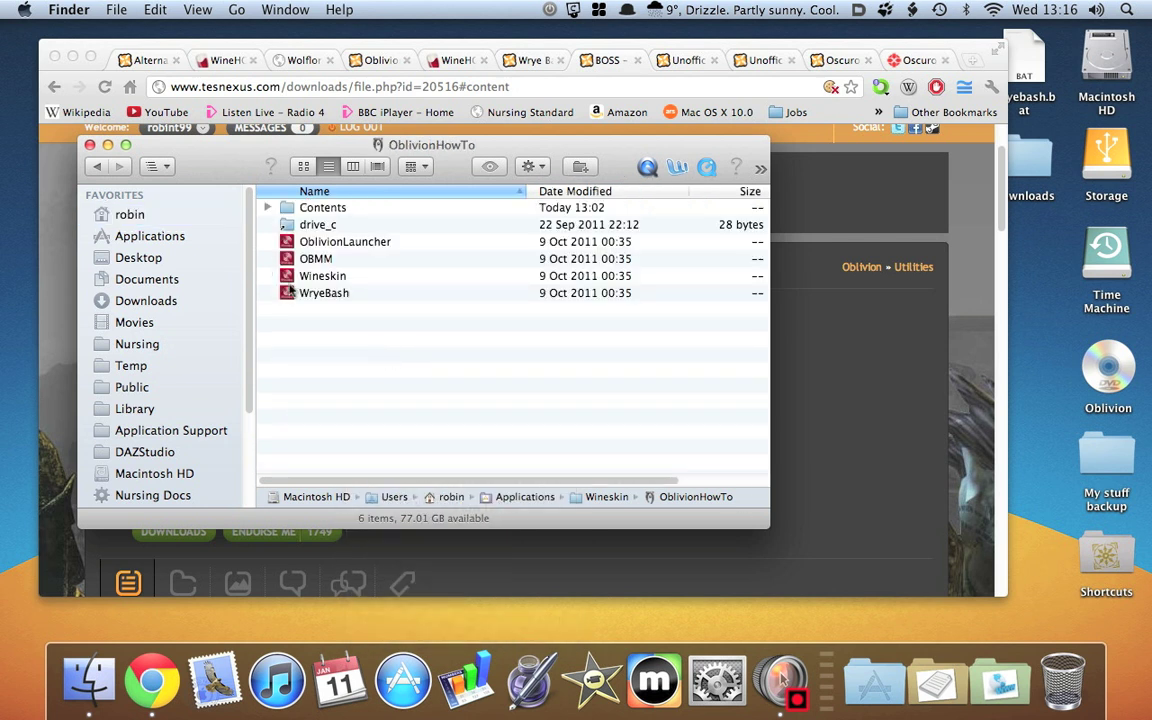
Launch WryeBash from the OblivionHowTo wrapper and dismiss the services.exe program error.
{"action": "left_click", "coordinate": [288, 293]}
{"action": "double_click", "coordinate": [287, 294]}
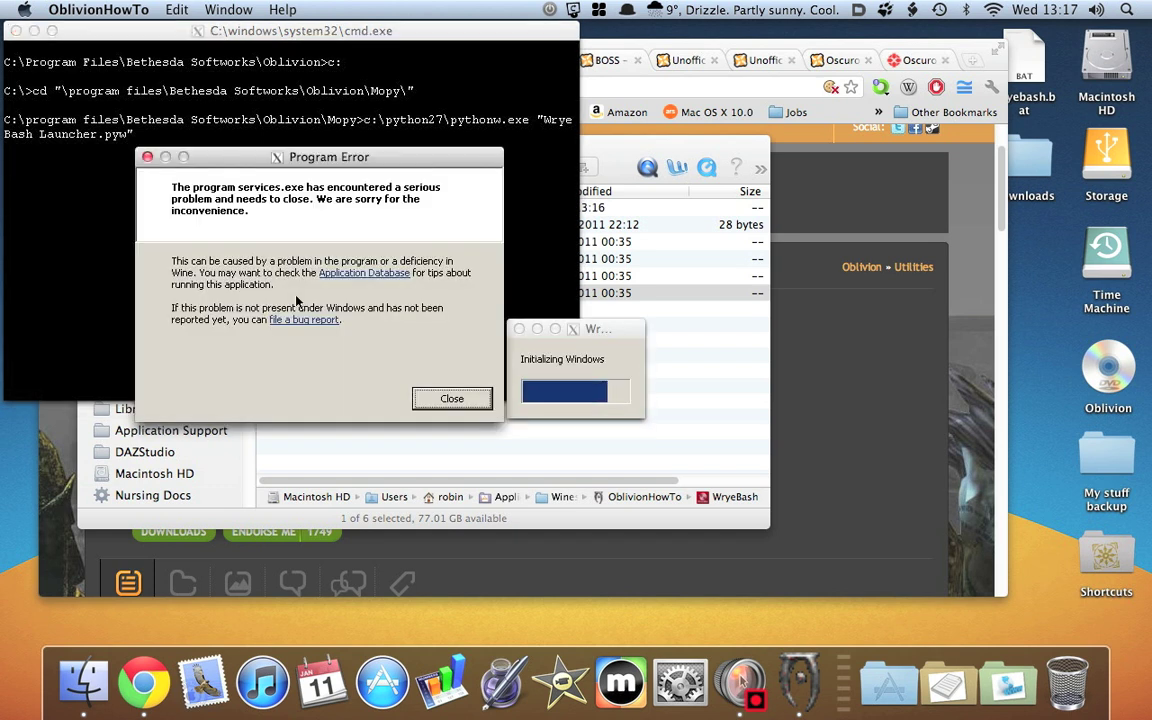
{"action": "left_click", "coordinate": [420, 398]}
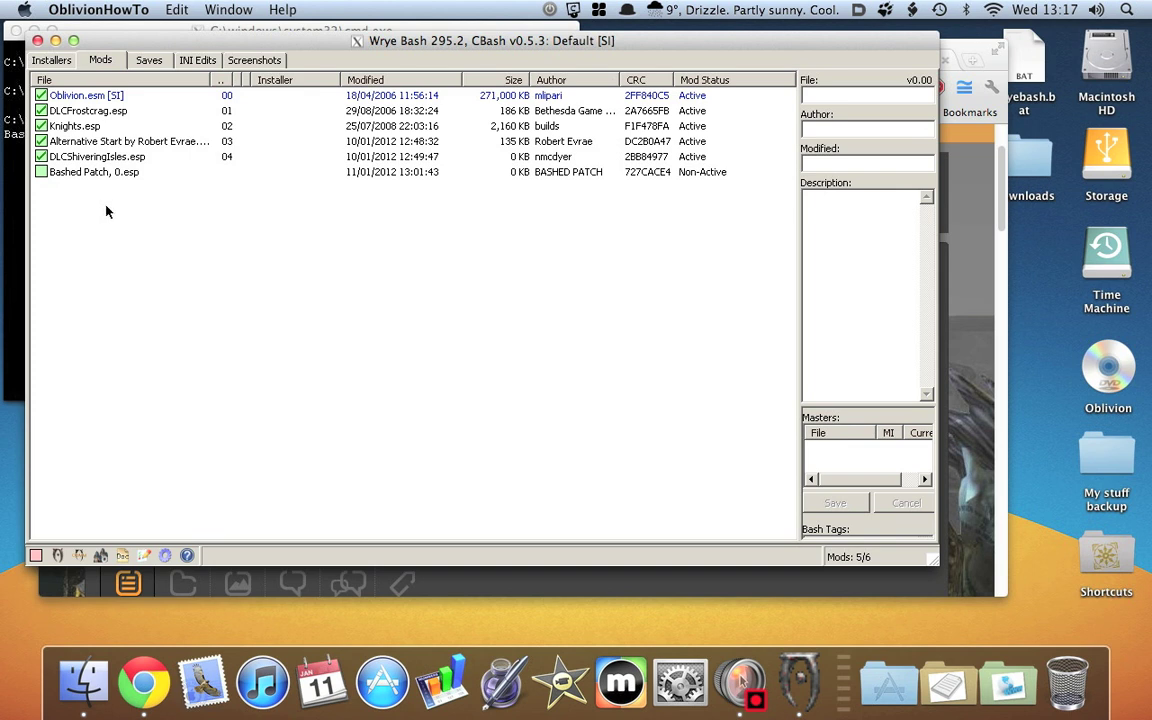
Close the Wrye Bash window and switch to Chrome to open the downloadable files list on the BOSS page.
{"action": "left_click_drag", "start_coordinate": [204, 40], "coordinate": [308, 113]}
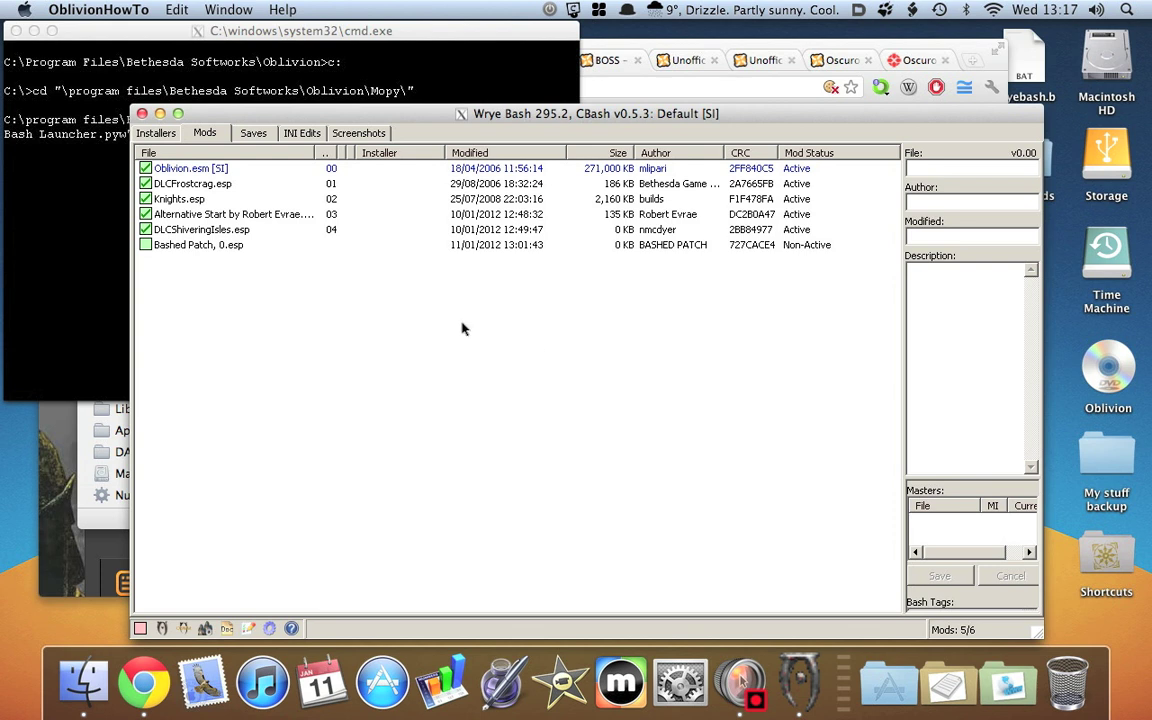
{"action": "left_click", "coordinate": [142, 114]}
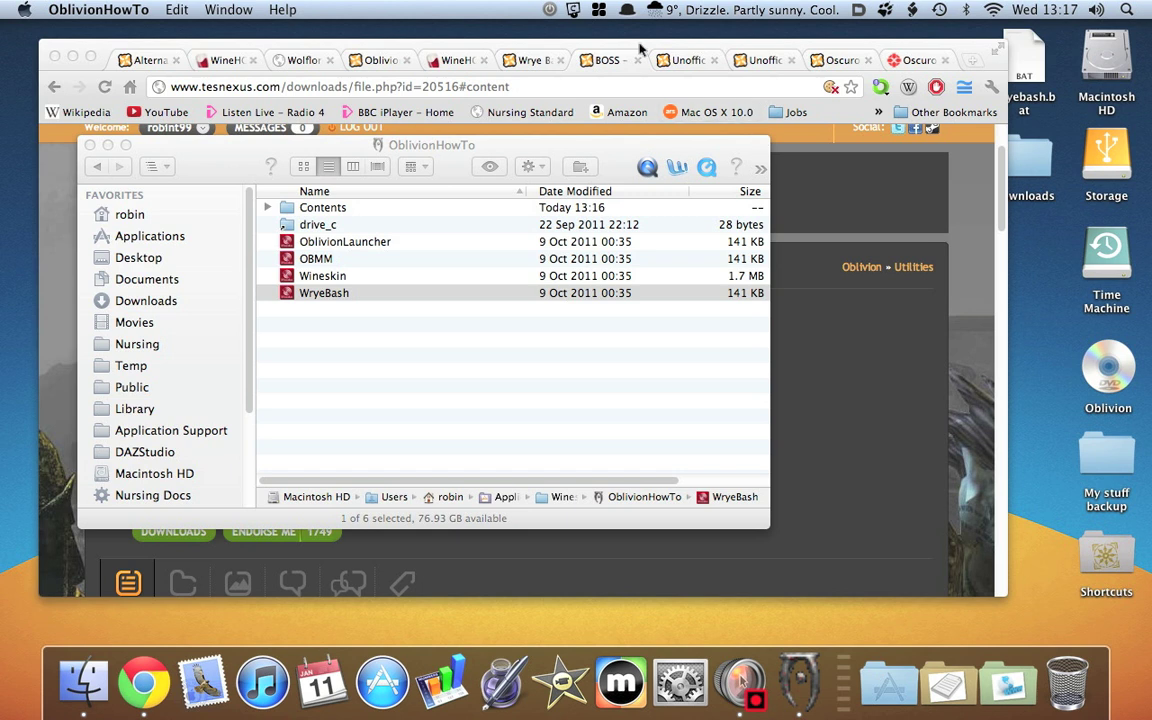
{"action": "left_click", "coordinate": [921, 191]}
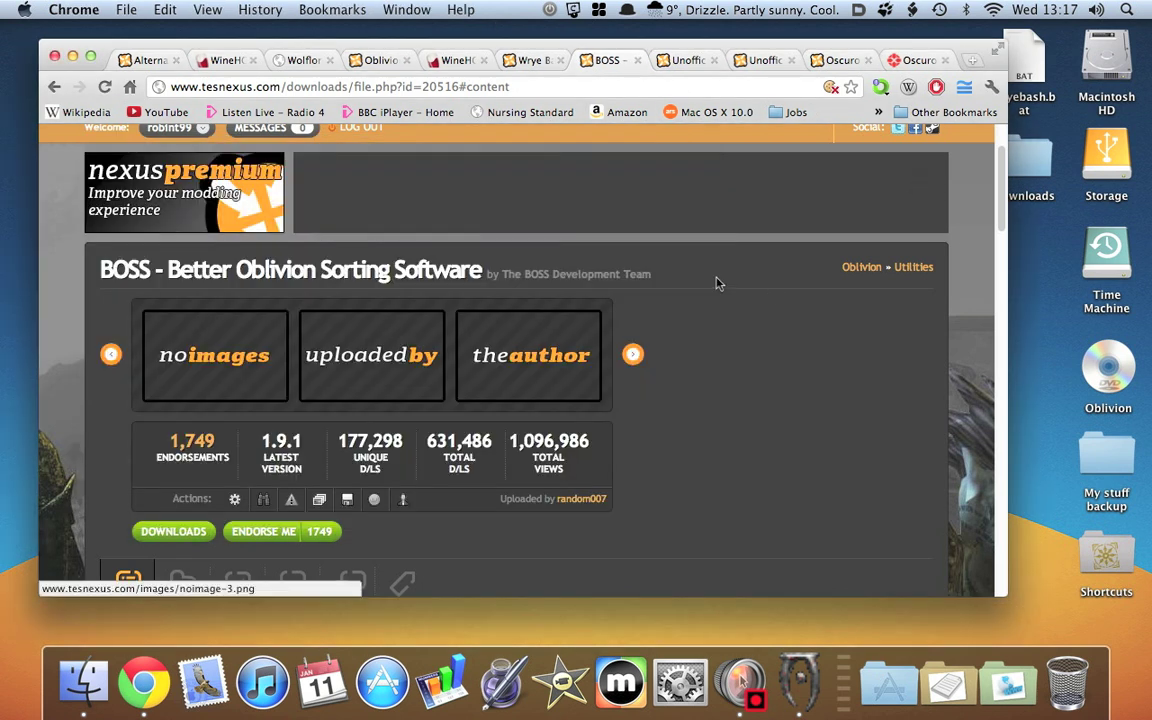
{"action": "scroll", "coordinate": [172, 378], "scroll_direction": "down", "scroll_amount": 5}
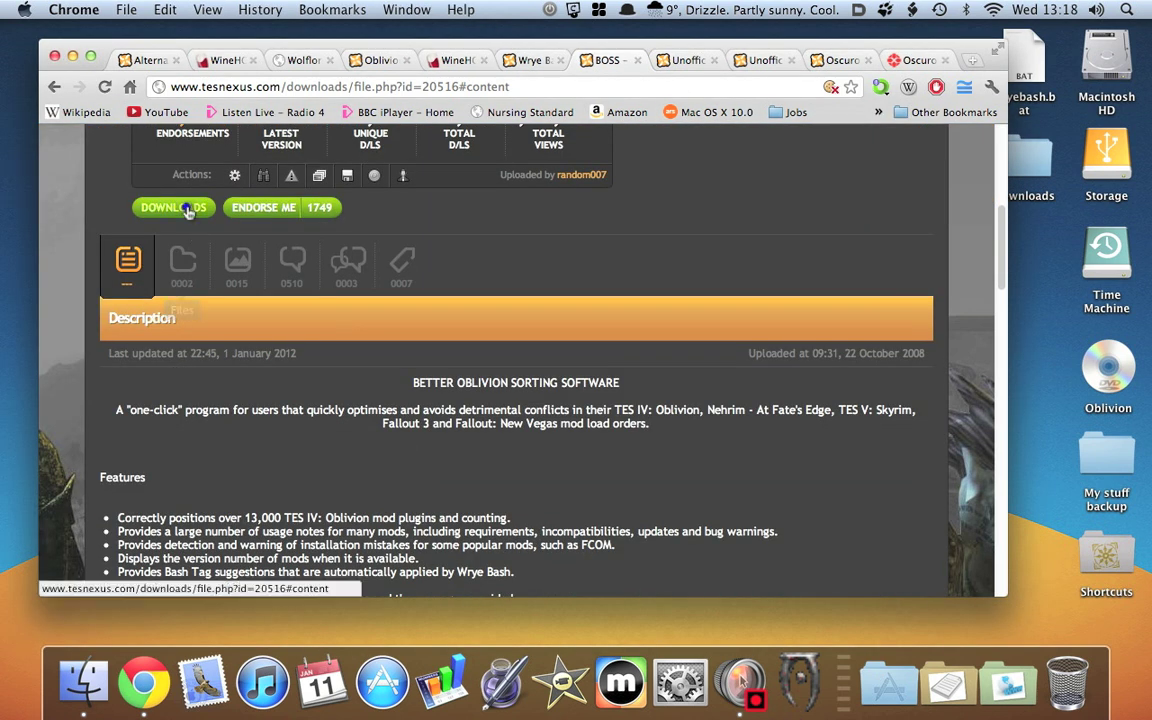
{"action": "left_click", "coordinate": [180, 210]}
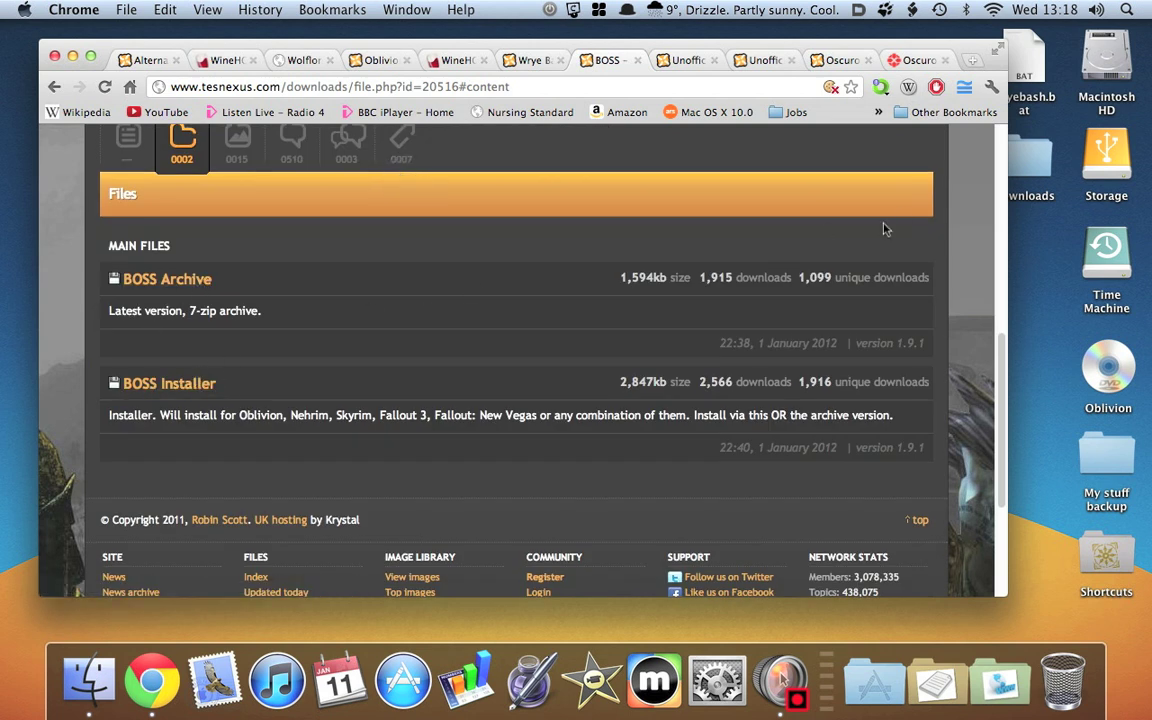
Open the Downloads folder from the desktop and locate BOSS_Installer-20516-1-9-1.exe.
{"action": "left_click", "coordinate": [1038, 163]}
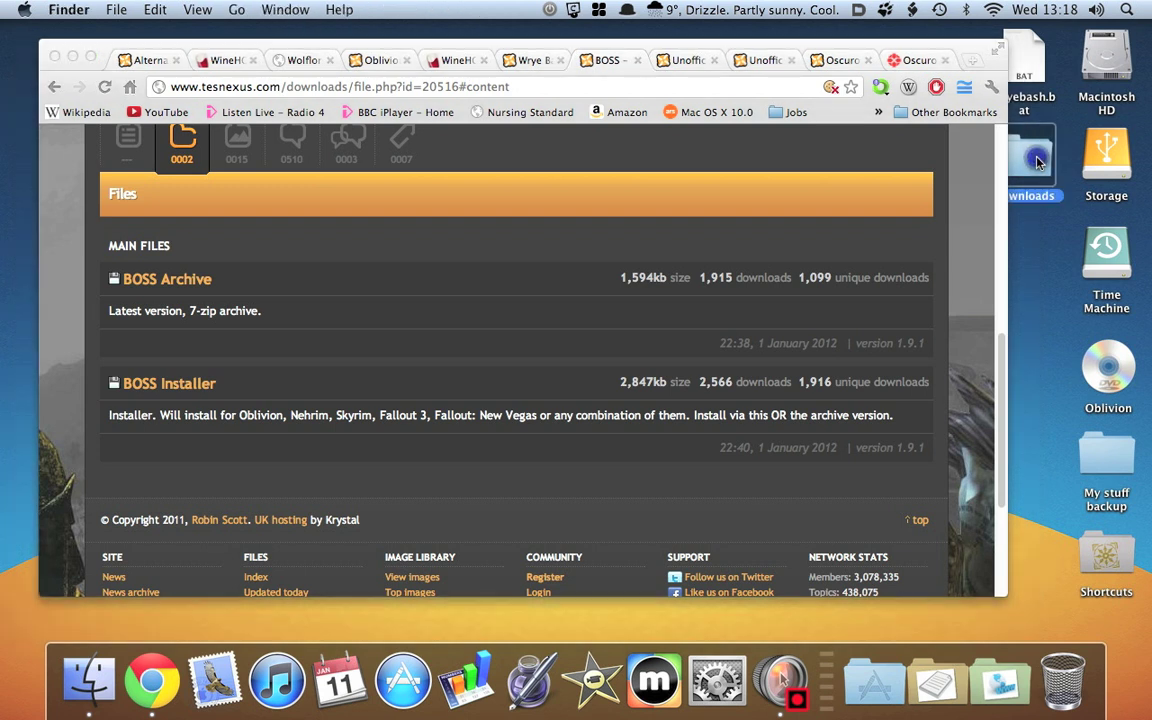
{"action": "double_click", "coordinate": [1038, 163]}
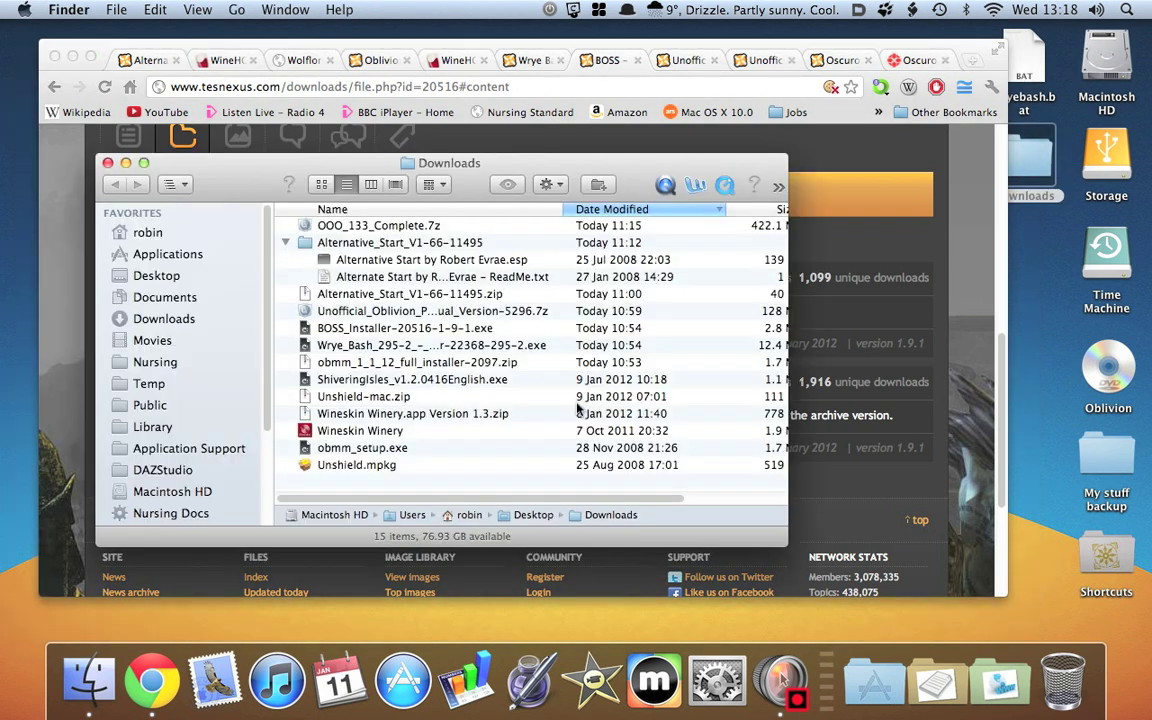
{"action": "left_click", "coordinate": [345, 330]}
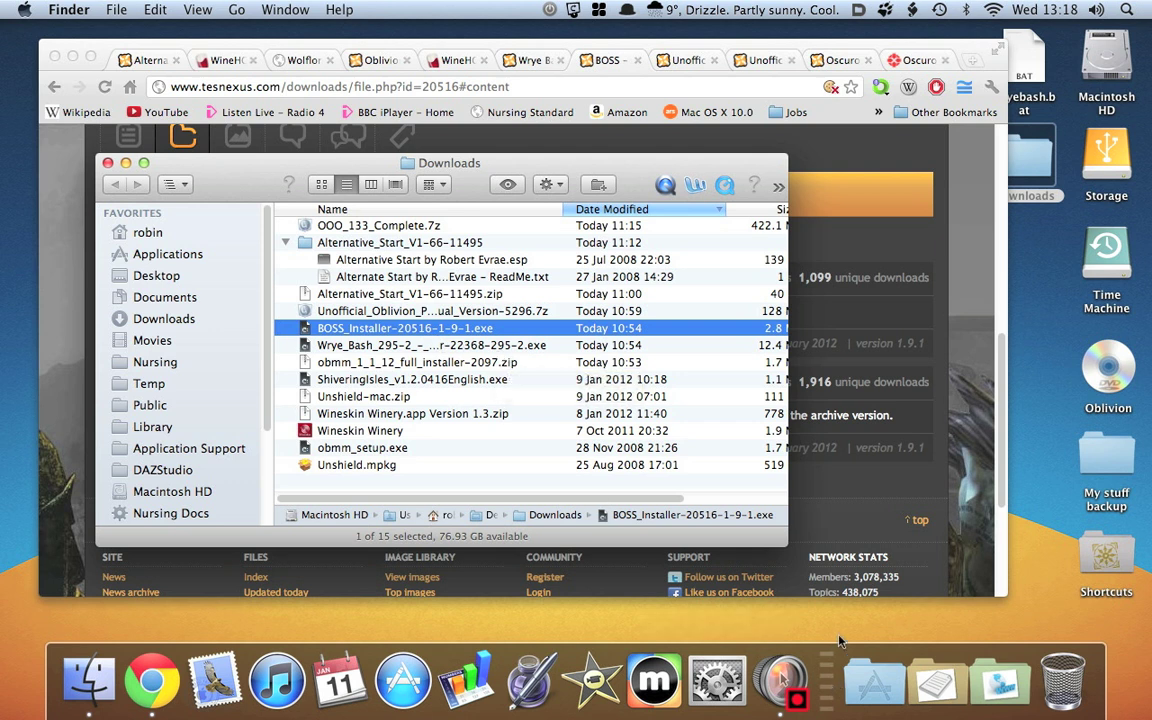
Open Wineskin from the OblivionHowTo wrapper and run BOSS_Installer-20516-1-9-1.exe as the Windows software to install.
{"action": "left_click", "coordinate": [84, 690]}
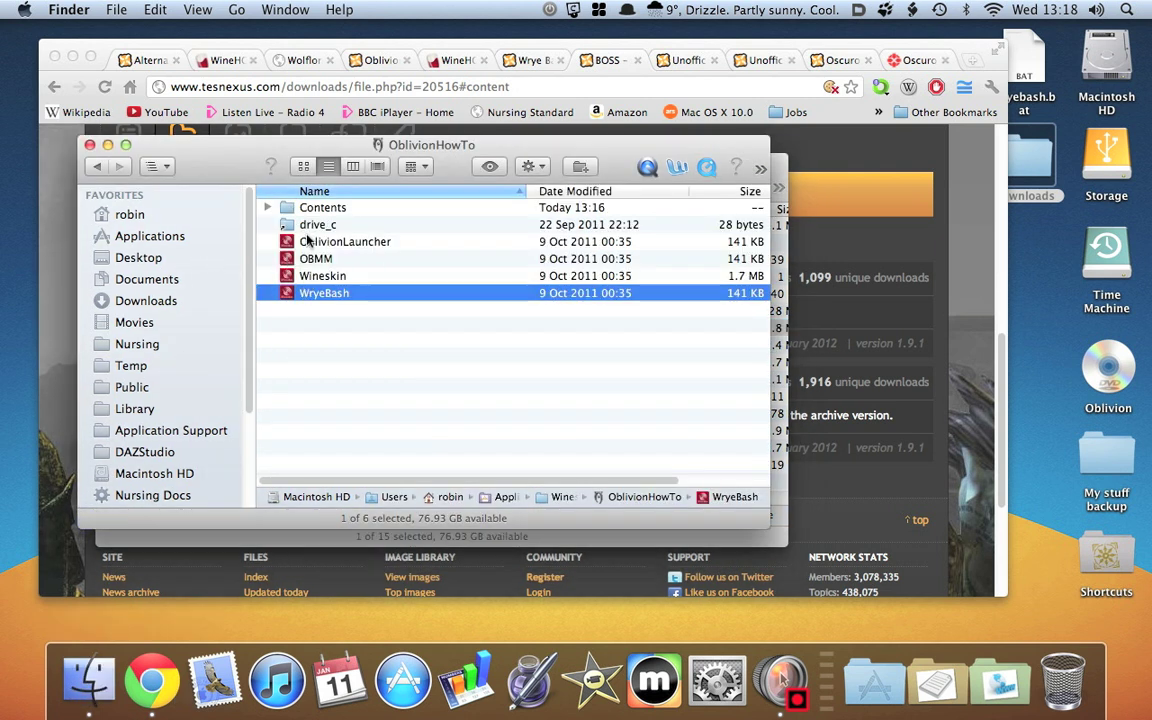
{"action": "double_click", "coordinate": [307, 277]}
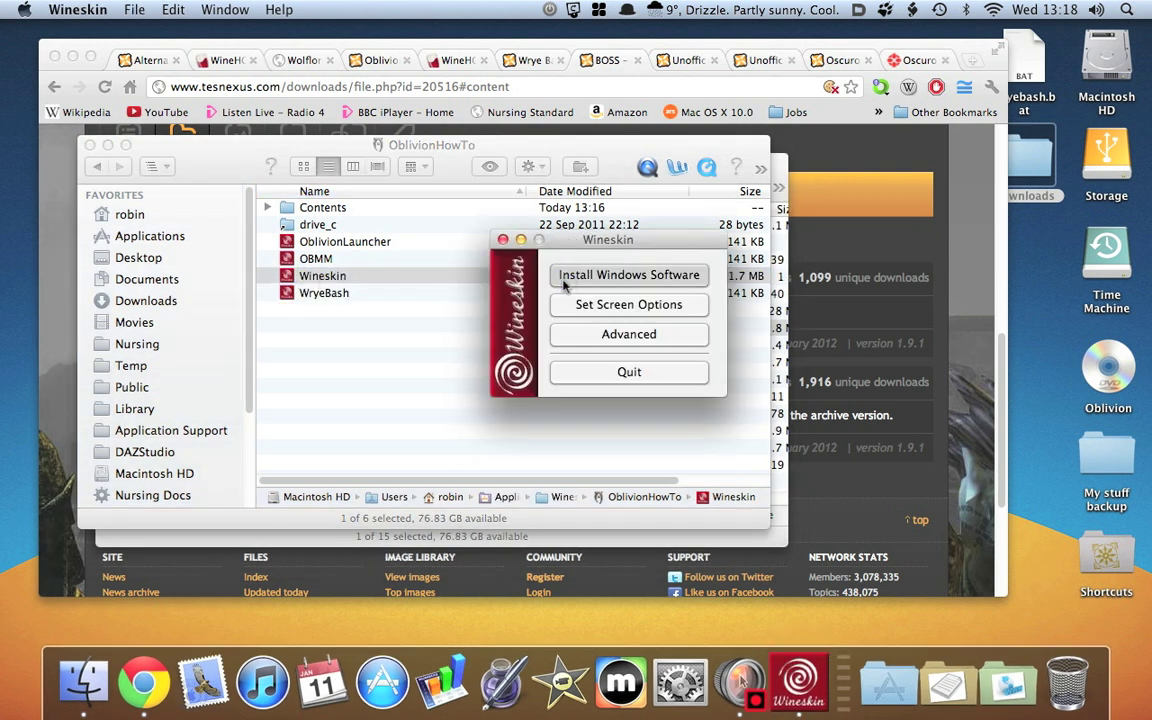
{"action": "left_click", "coordinate": [565, 284]}
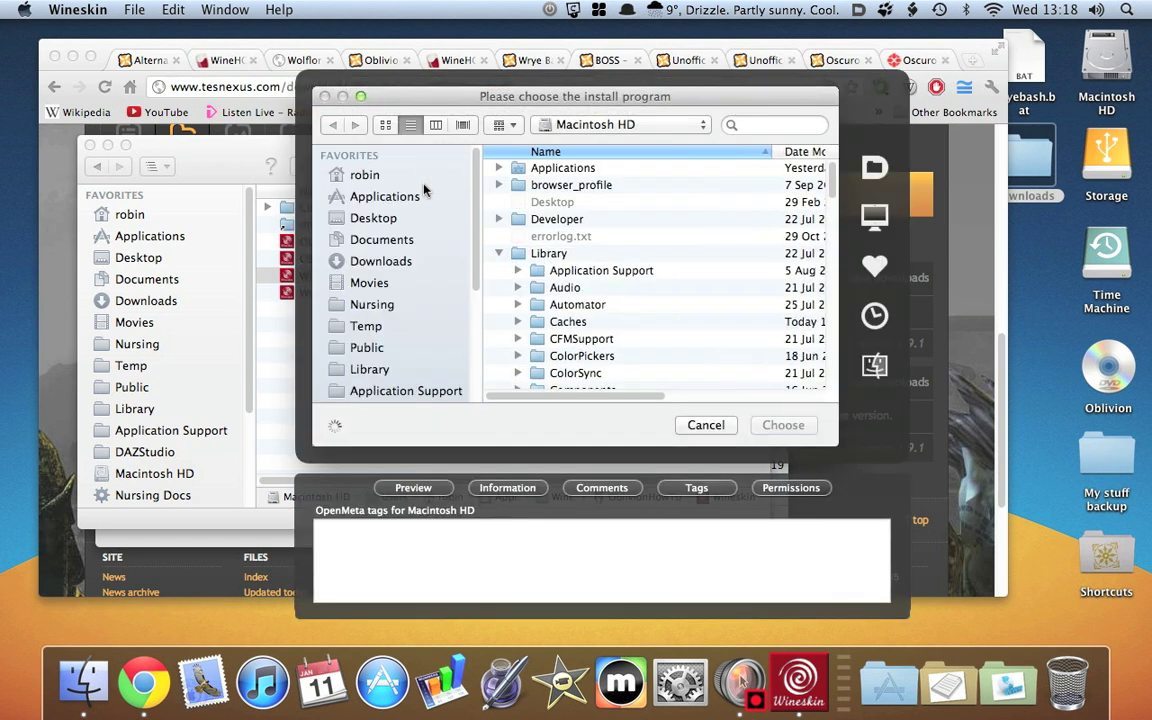
{"action": "left_click", "coordinate": [360, 218]}
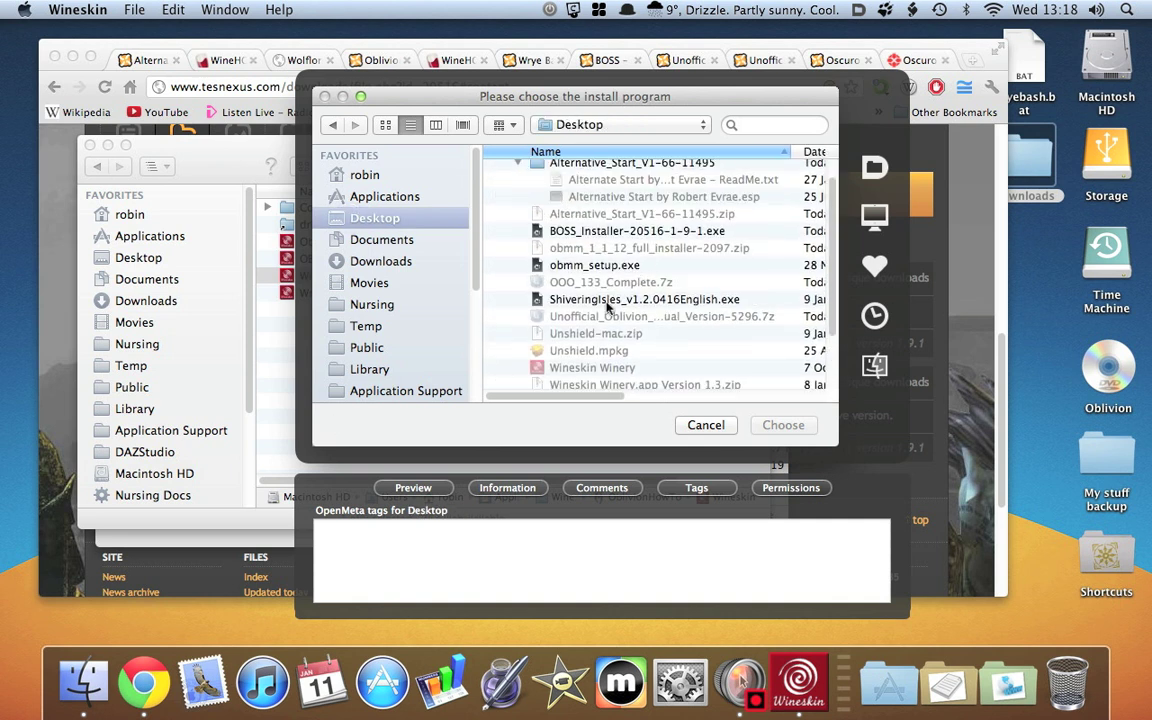
{"action": "left_click", "coordinate": [578, 229]}
{"action": "left_click", "coordinate": [779, 428]}
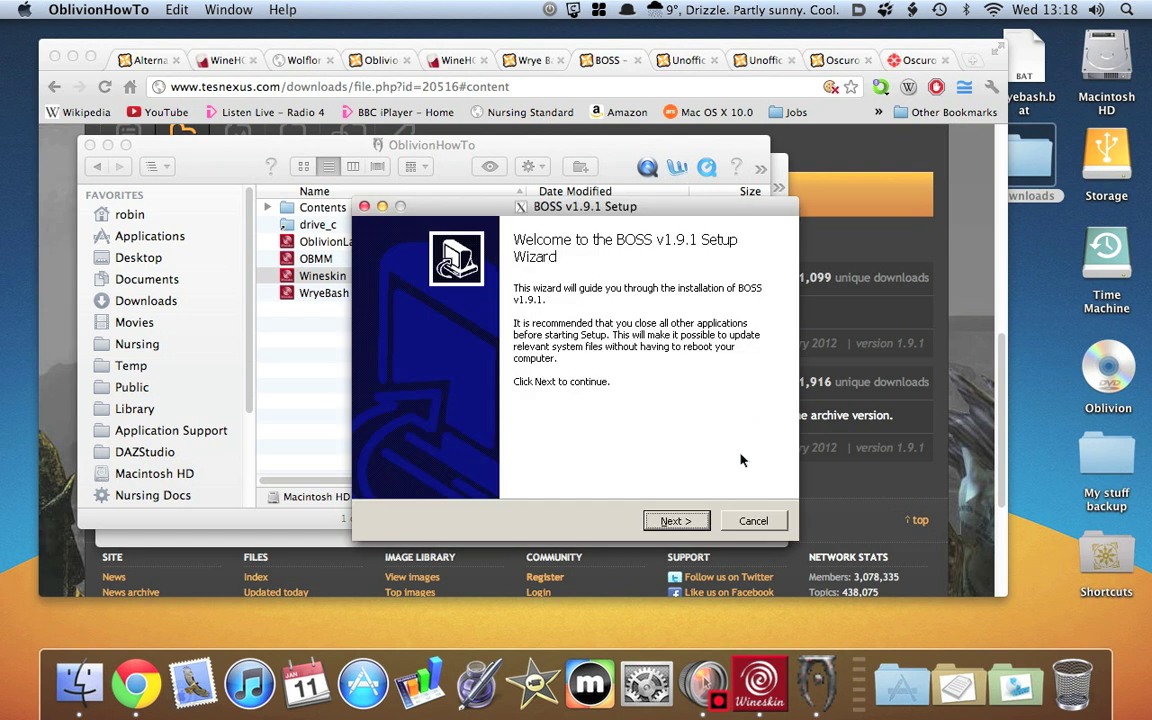
Install BOSS v1.9.1 for Oblivion in C:\Program Files\Bethesda Softworks\Oblivion\, leaving out the Start Menu Shortcuts component.
{"action": "left_click", "coordinate": [688, 521]}
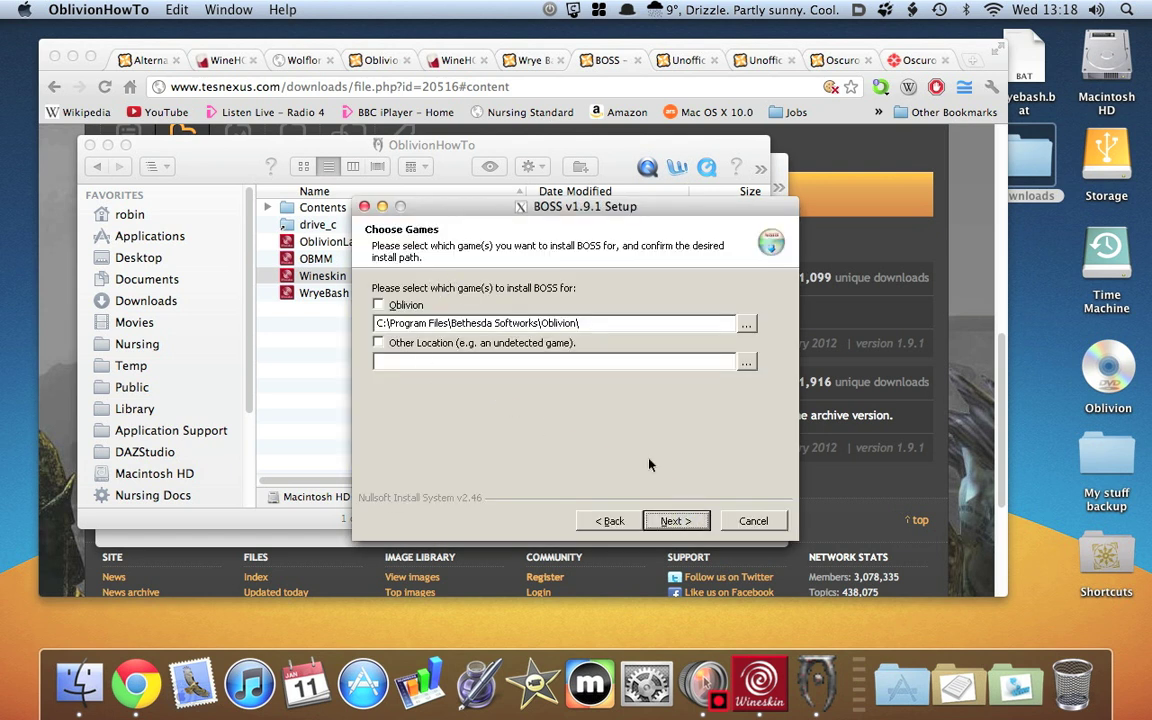
{"action": "left_click", "coordinate": [378, 305]}
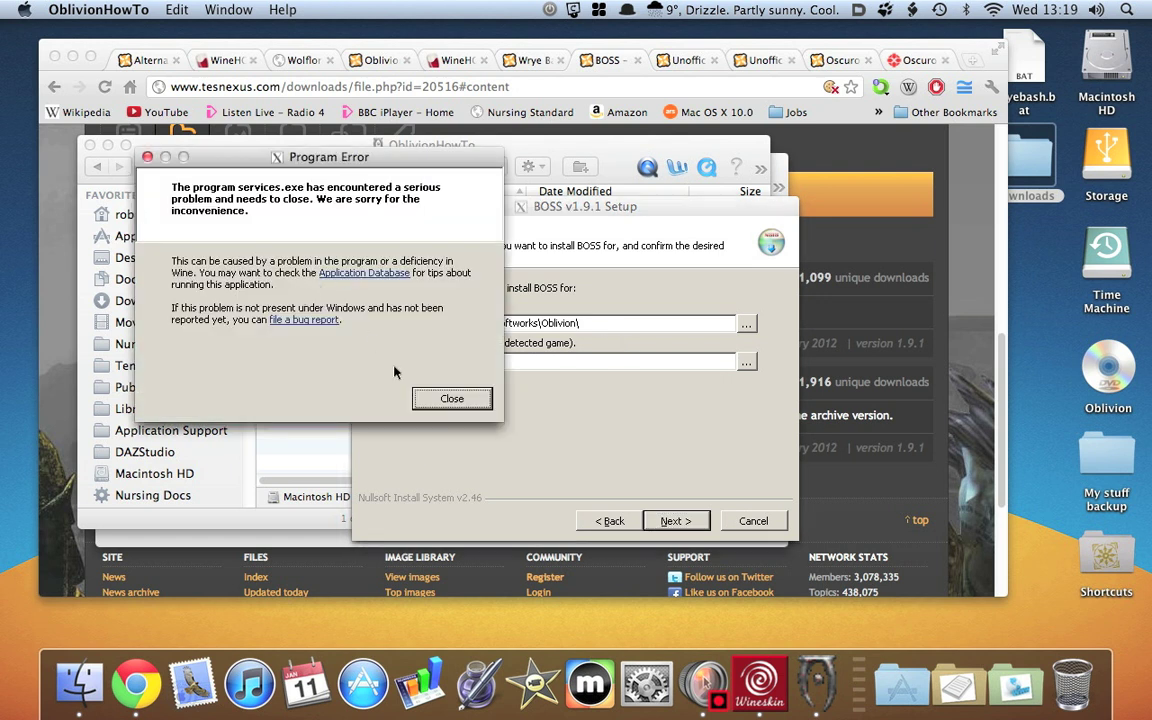
{"action": "left_click", "coordinate": [445, 401]}
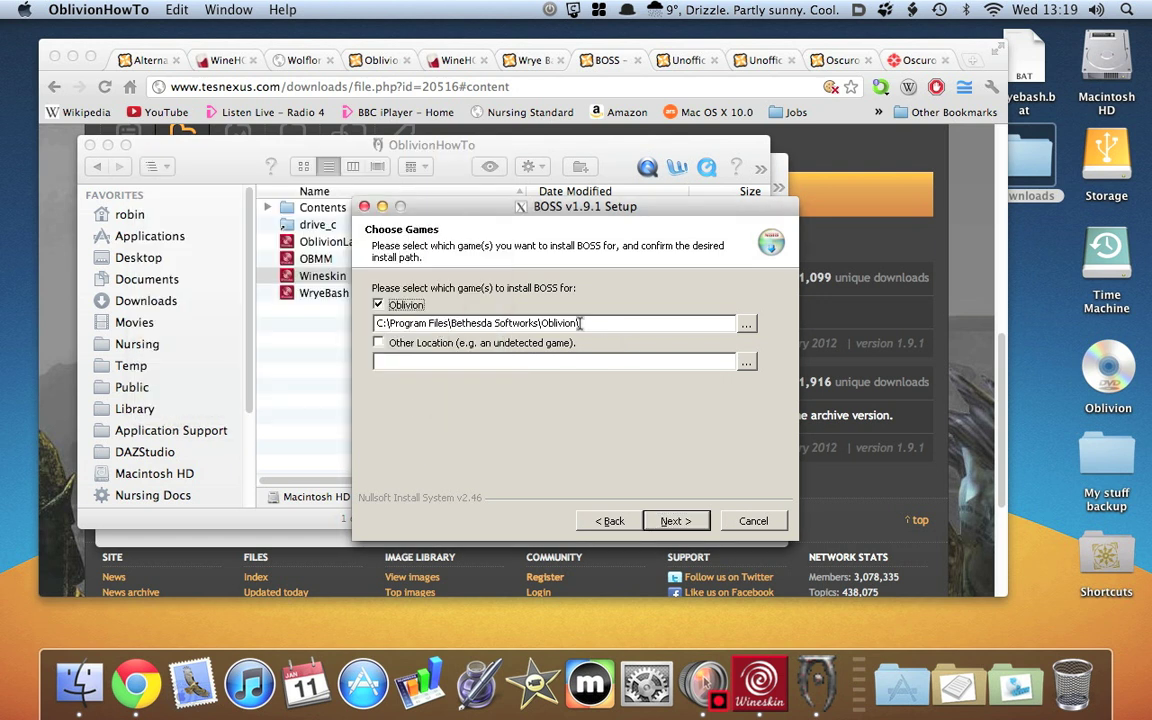
{"action": "left_click", "coordinate": [675, 521]}
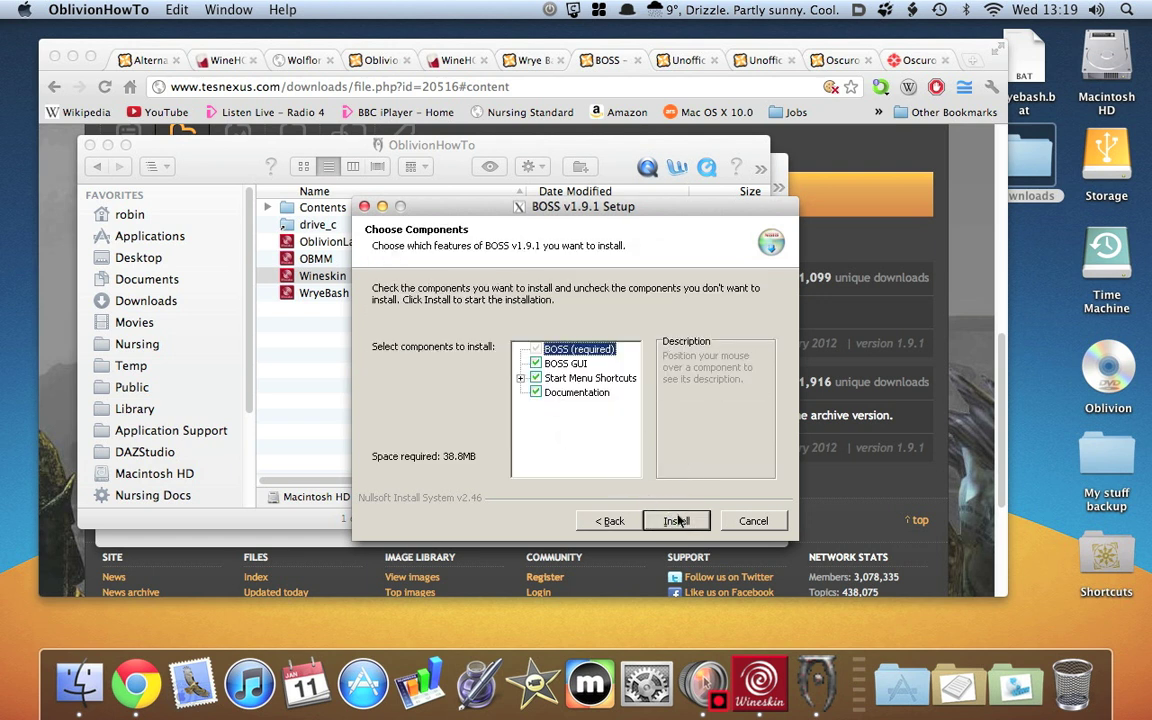
{"action": "left_click", "coordinate": [537, 378]}
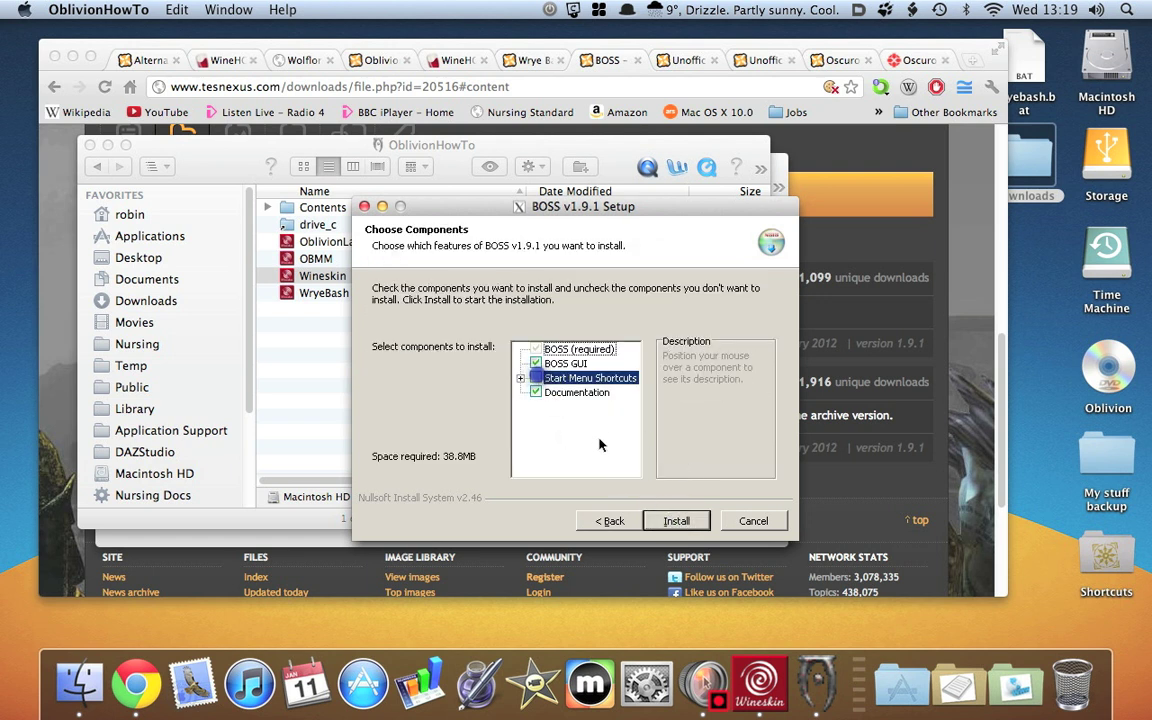
{"action": "left_click", "coordinate": [677, 522]}
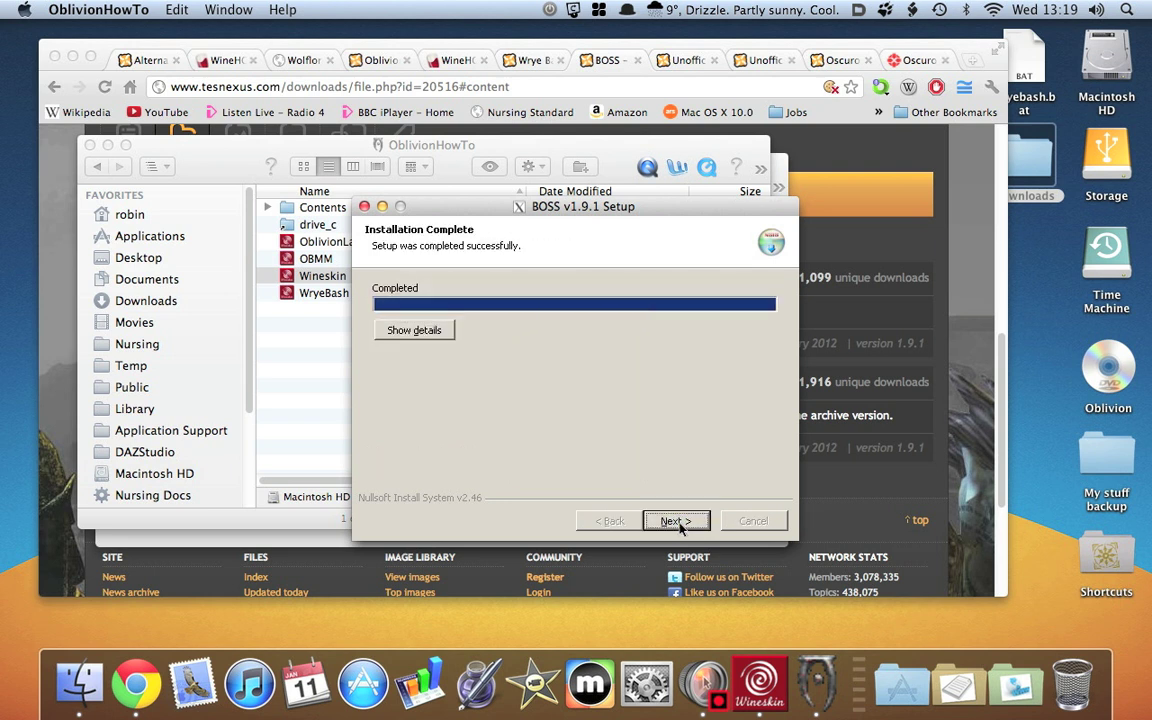
Finish the BOSS setup with running BOSS, viewing the readme and deleting old files turned off, keeping Oblivion.exe as the wrapper's main executable.
{"action": "left_click", "coordinate": [677, 521]}
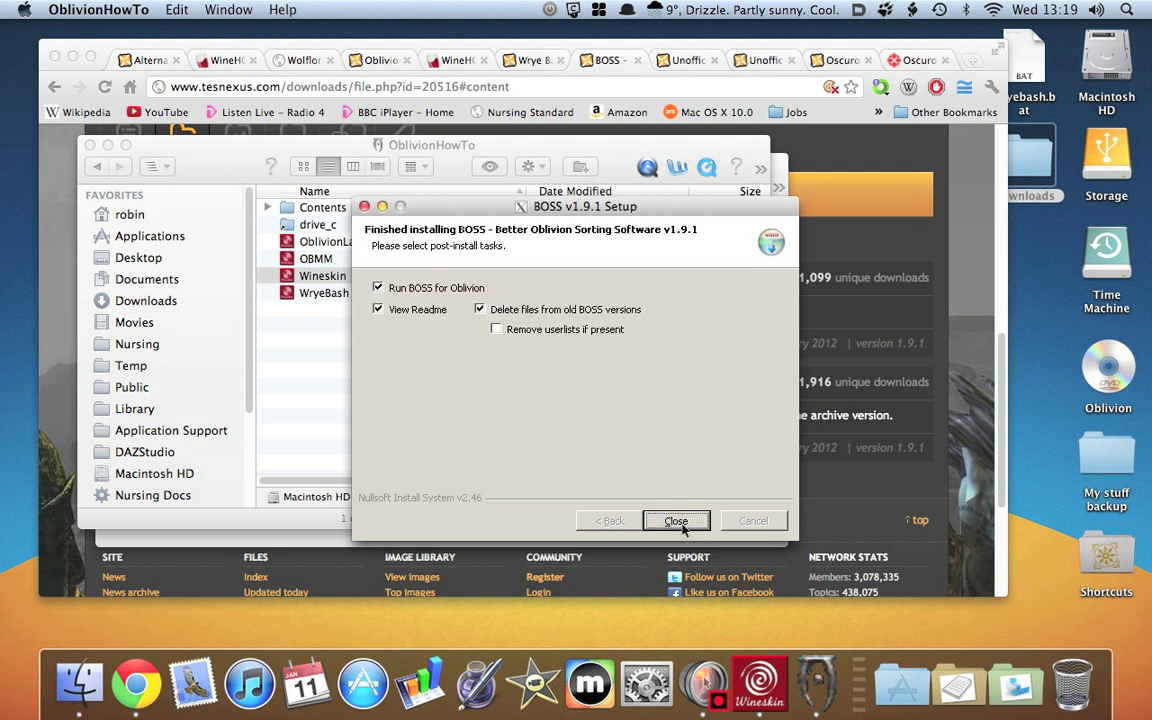
{"action": "left_click", "coordinate": [378, 289]}
{"action": "left_click", "coordinate": [380, 311]}
{"action": "left_click", "coordinate": [497, 311]}
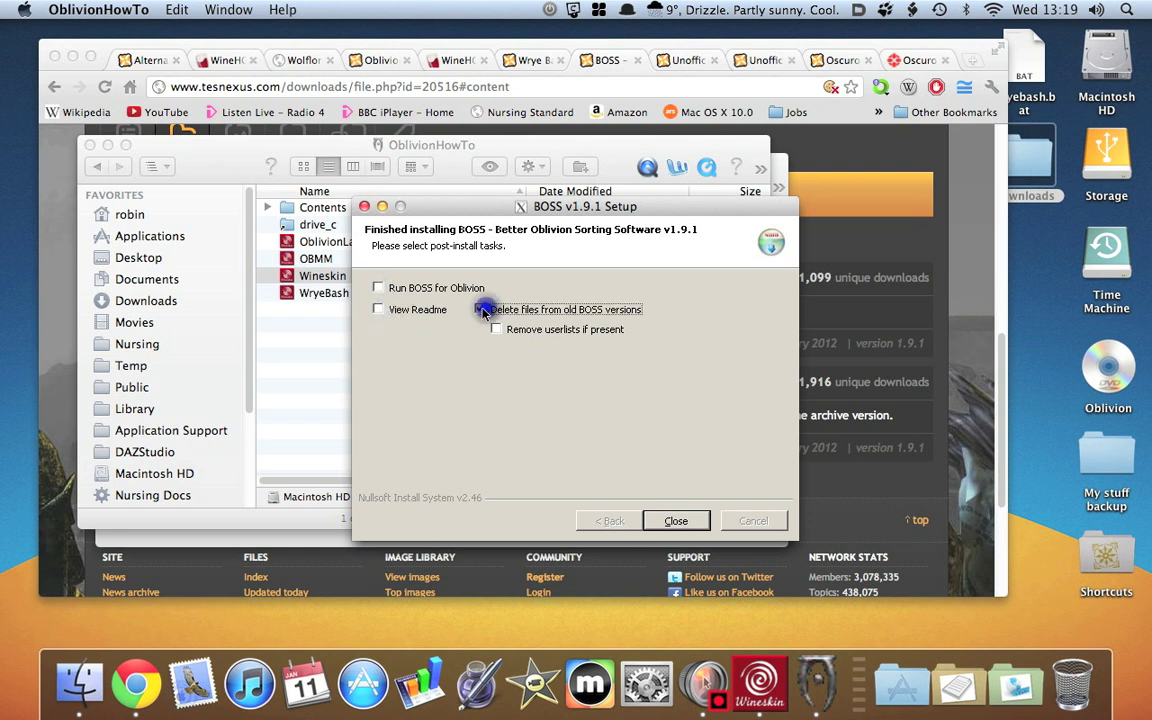
{"action": "left_click", "coordinate": [676, 521]}
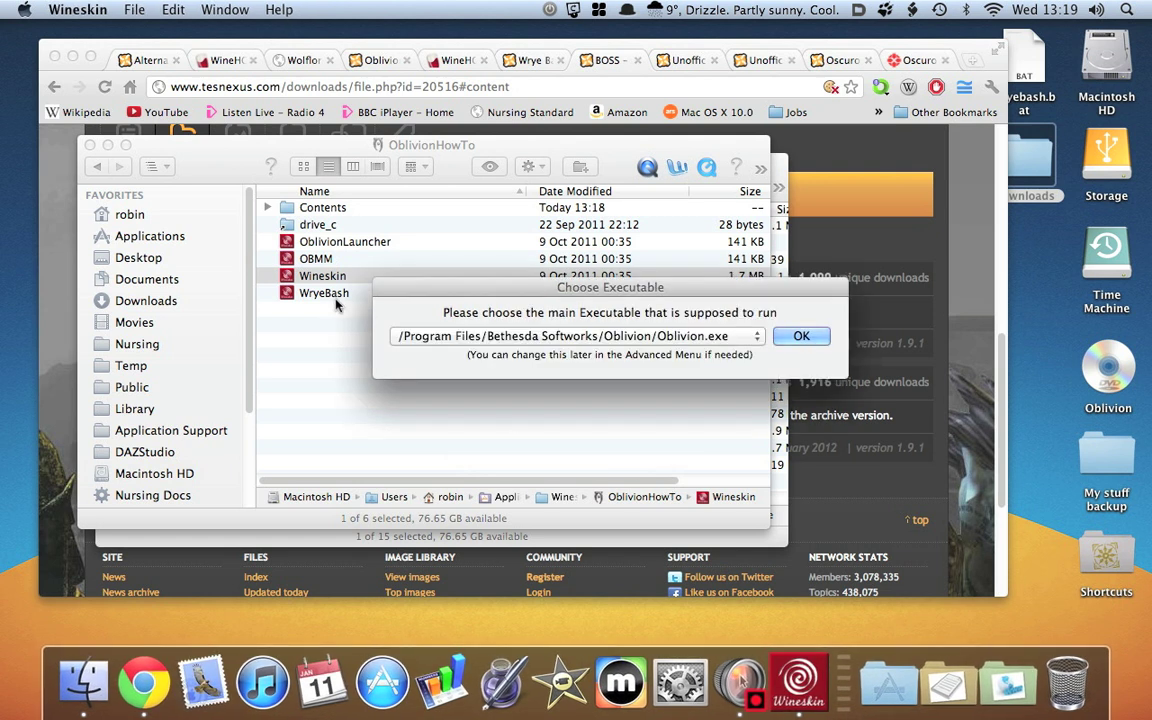
{"action": "left_click", "coordinate": [805, 340]}
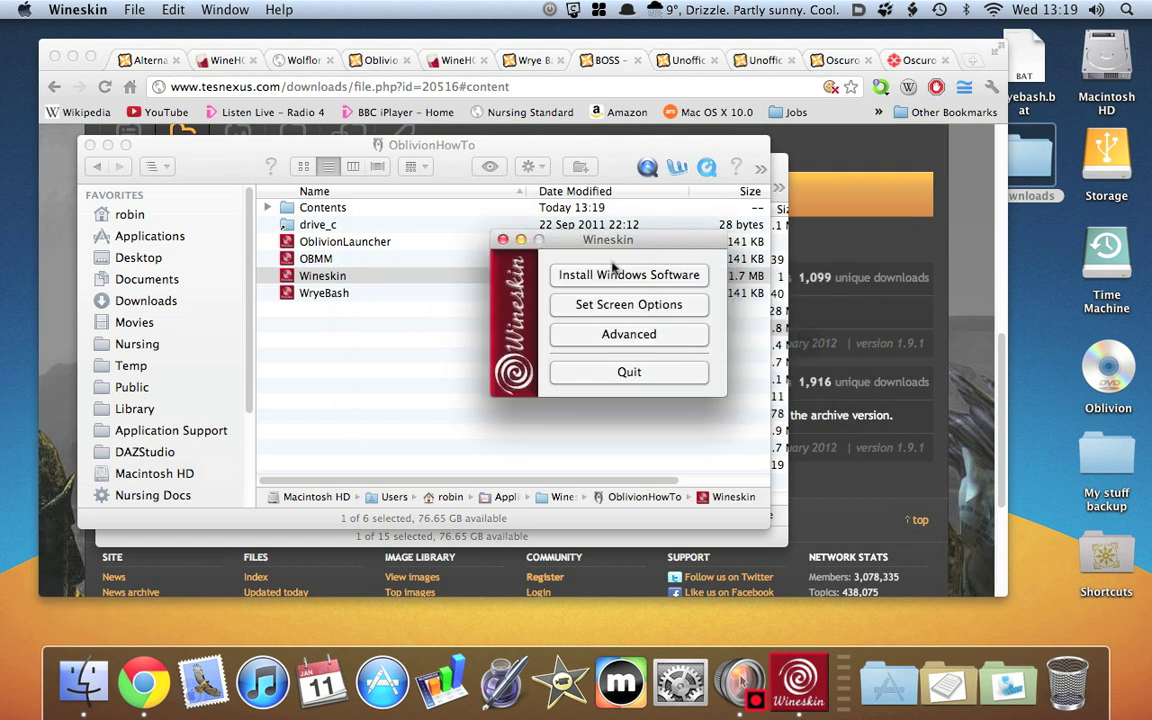
Start a custom EXE launcher in Wineskin's advanced tools and name it BOSS.
{"action": "left_click", "coordinate": [627, 334]}
{"action": "left_click", "coordinate": [613, 236]}
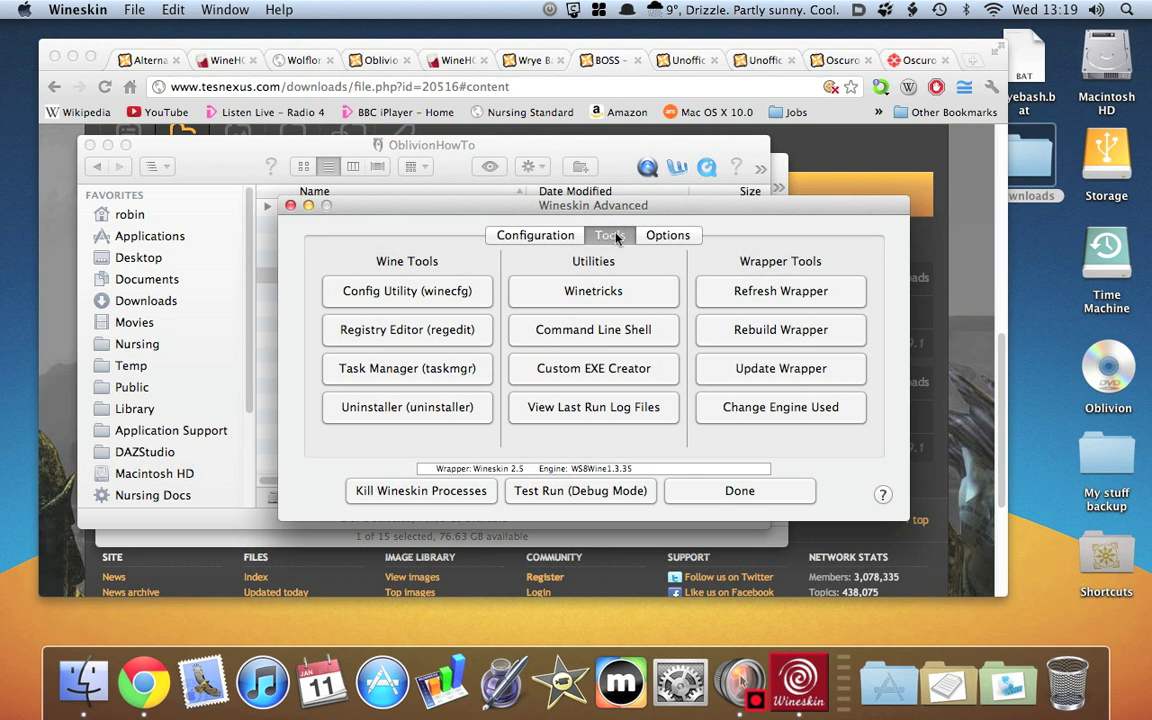
{"action": "left_click", "coordinate": [598, 369]}
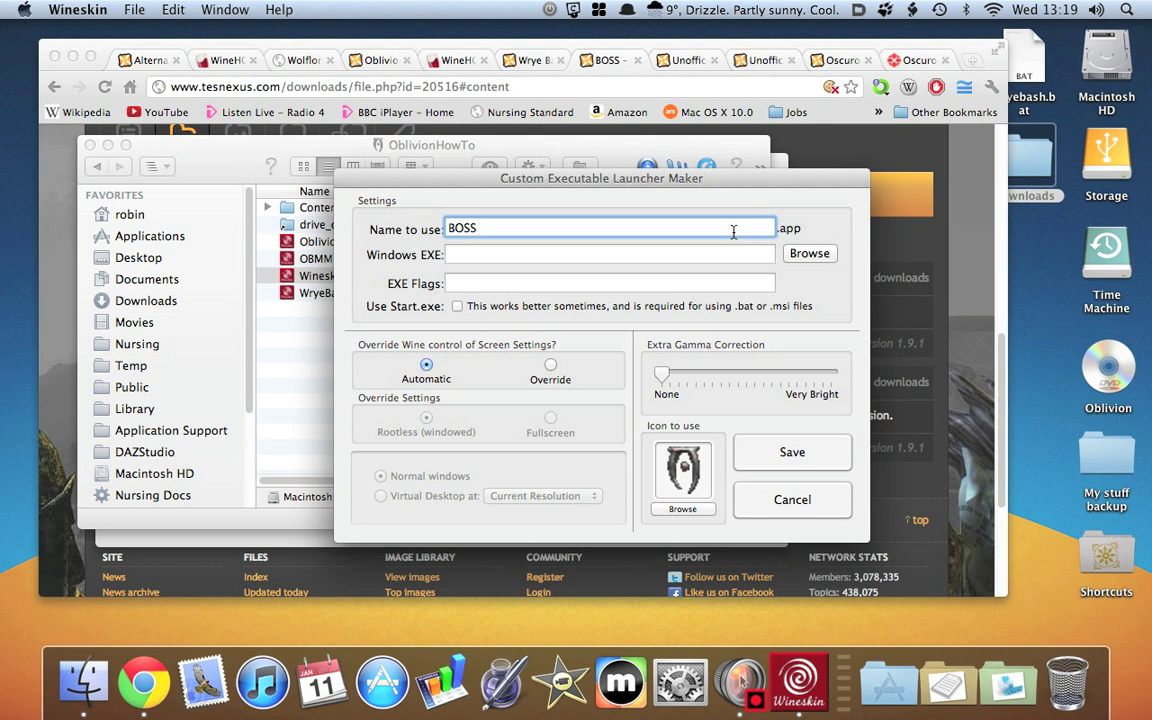
Set the launcher's Windows EXE to BOSS GUI.exe from the Program Files/Bethesda Softworks/Oblivion/BOSS folder.
{"action": "left_click", "coordinate": [809, 253]}
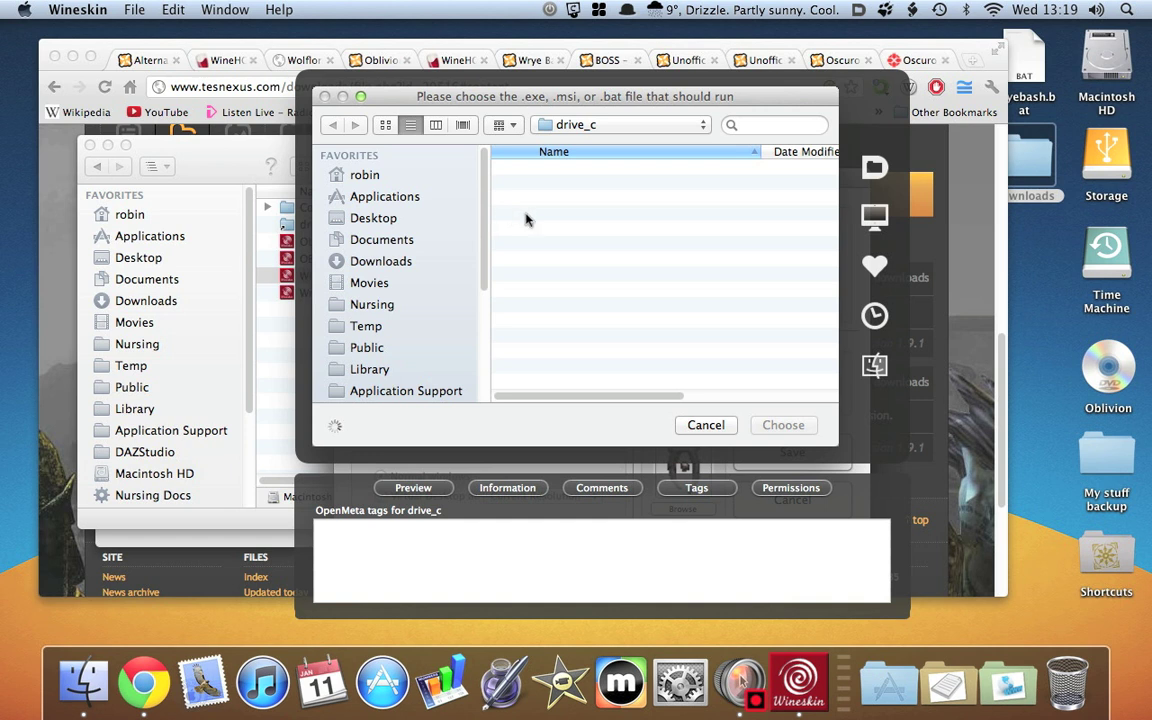
{"action": "left_click", "coordinate": [505, 169]}
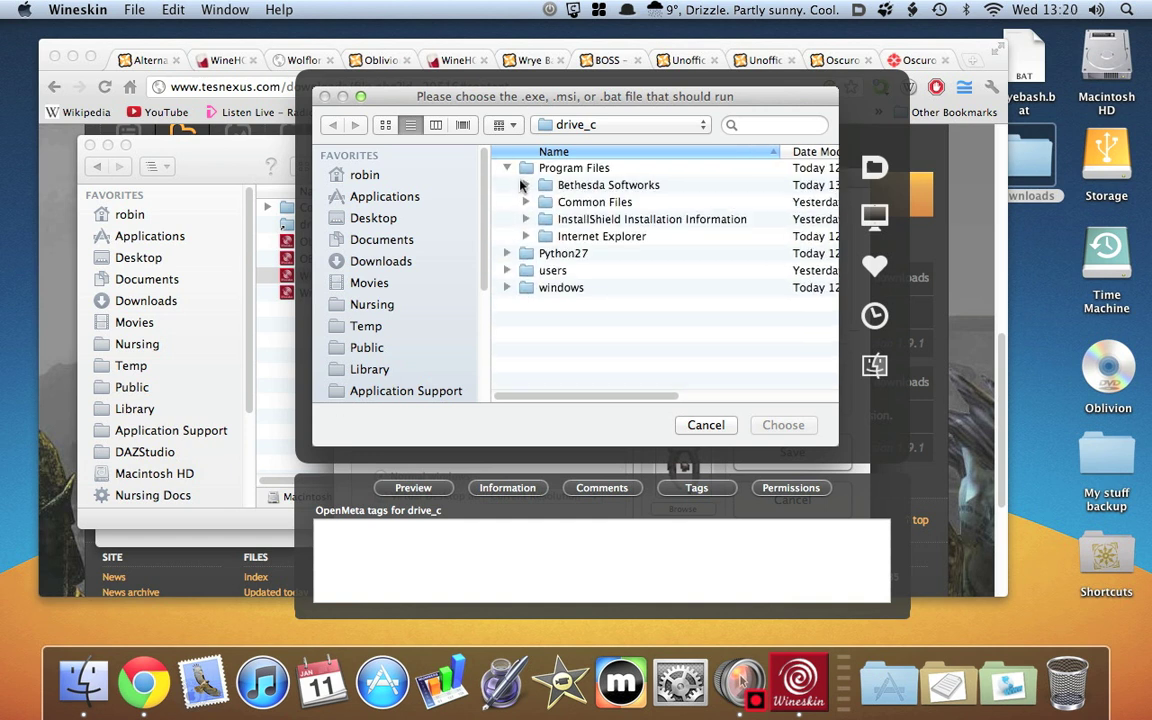
{"action": "left_click", "coordinate": [525, 187]}
{"action": "left_click", "coordinate": [545, 202]}
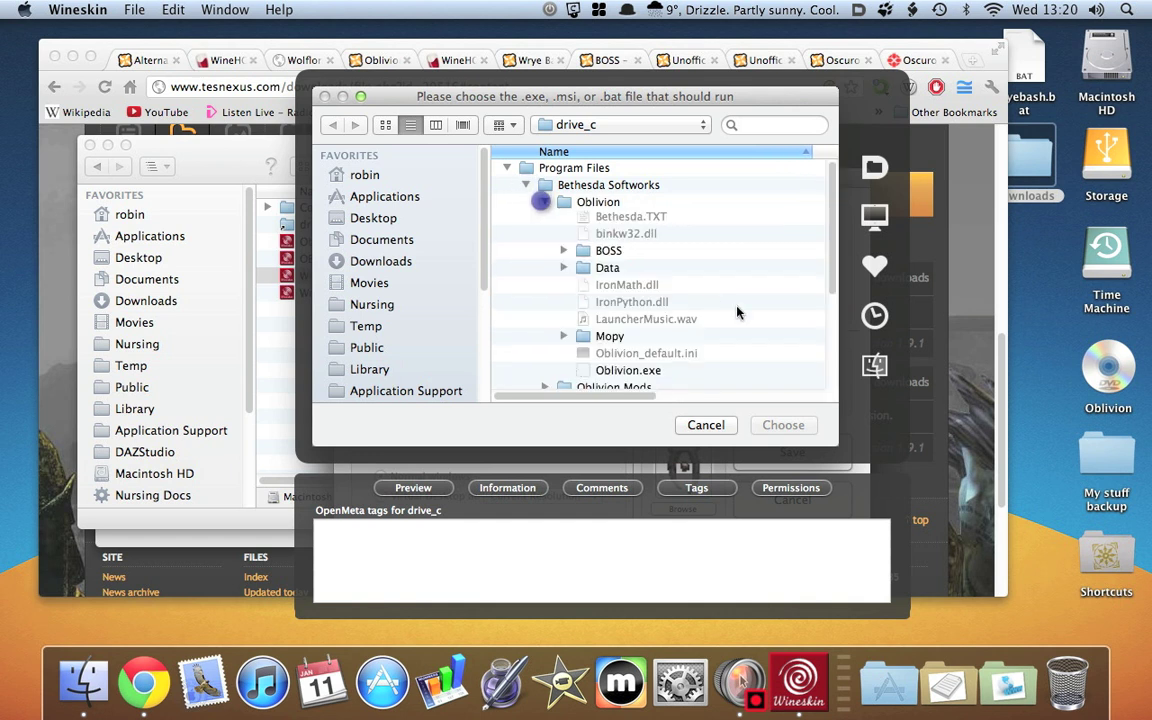
{"action": "left_click", "coordinate": [563, 270]}
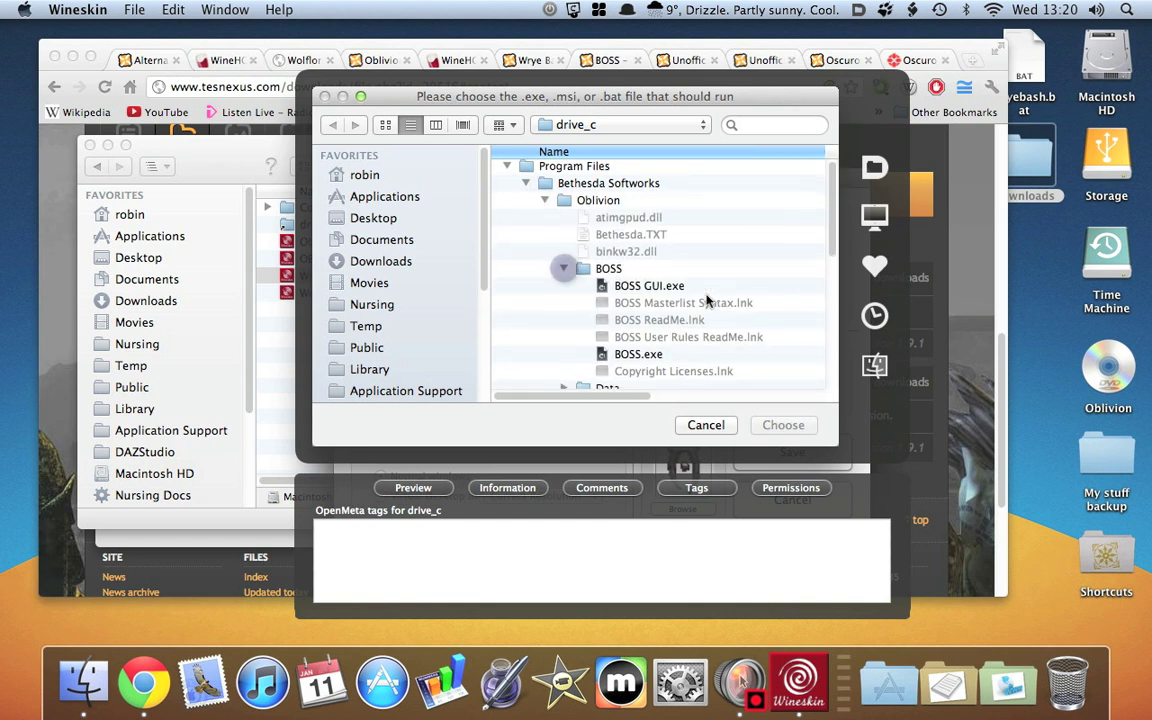
{"action": "left_click", "coordinate": [635, 344]}
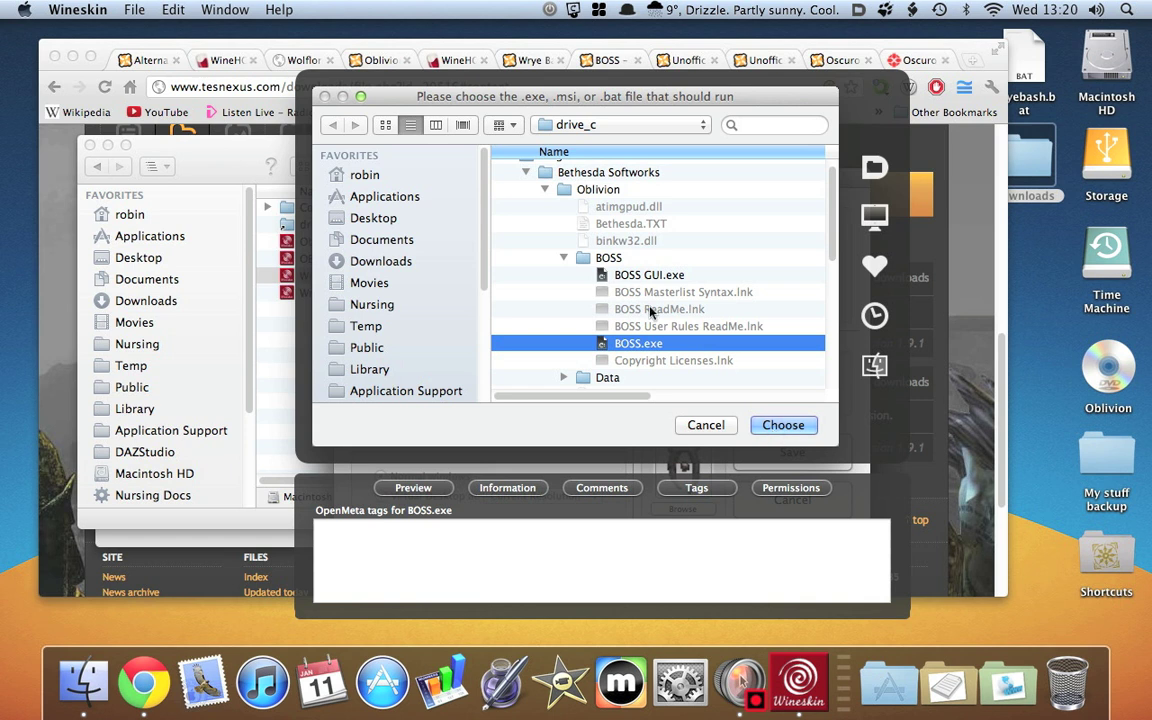
{"action": "left_click", "coordinate": [635, 277]}
{"action": "left_click", "coordinate": [795, 426]}
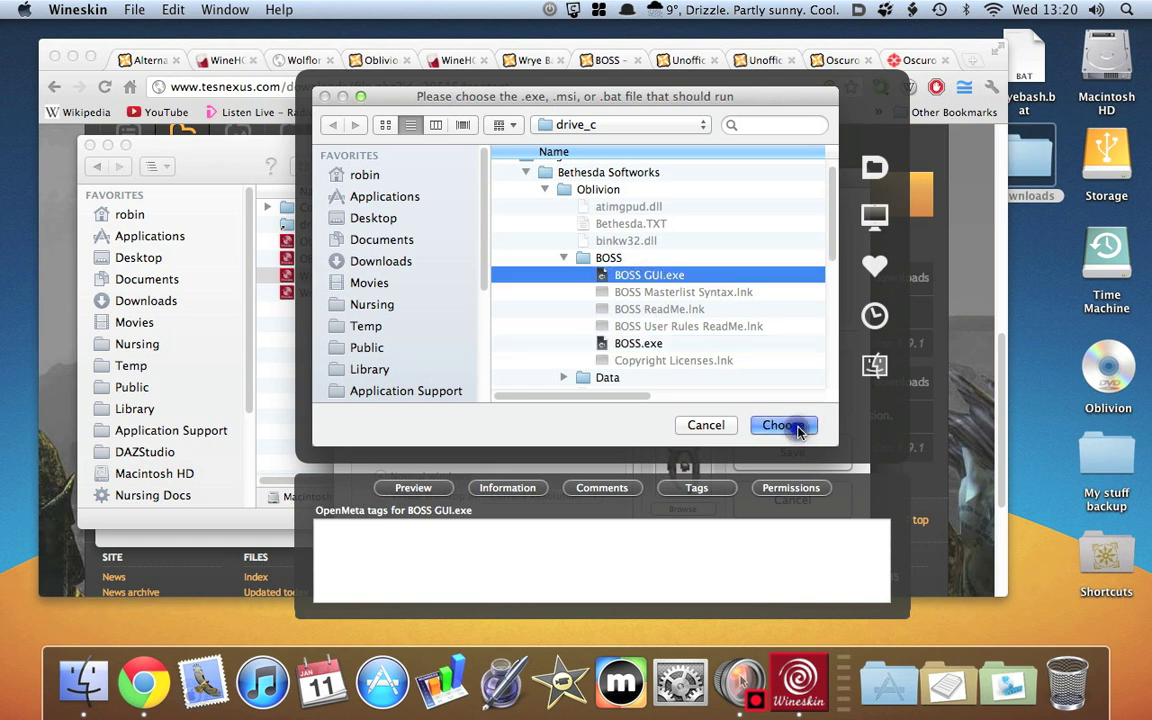
Save the custom BOSS launcher and close Wineskin.
{"action": "left_click", "coordinate": [800, 452]}
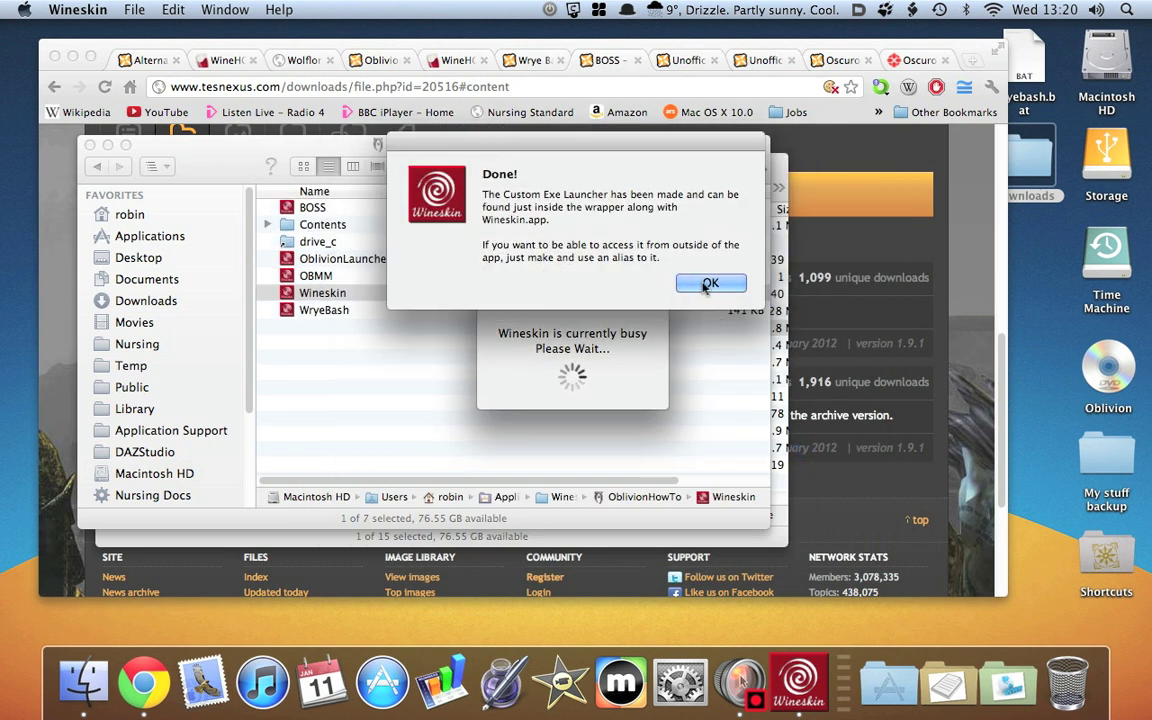
{"action": "left_click", "coordinate": [708, 282]}
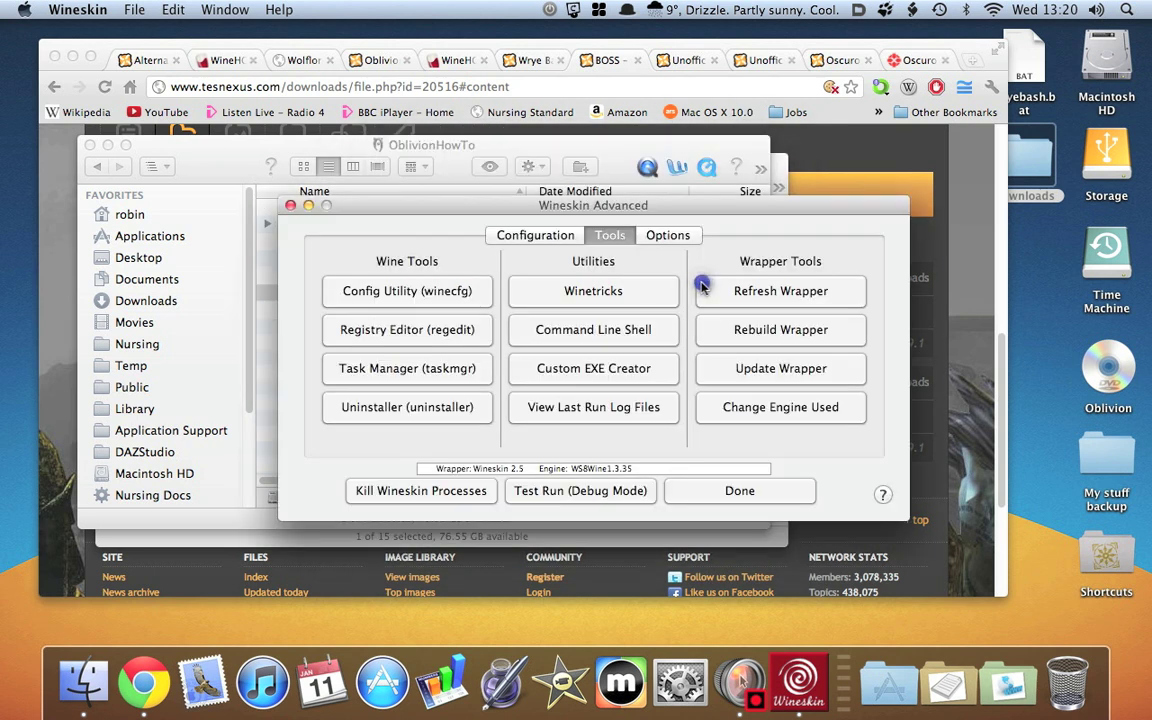
{"action": "left_click", "coordinate": [704, 495]}
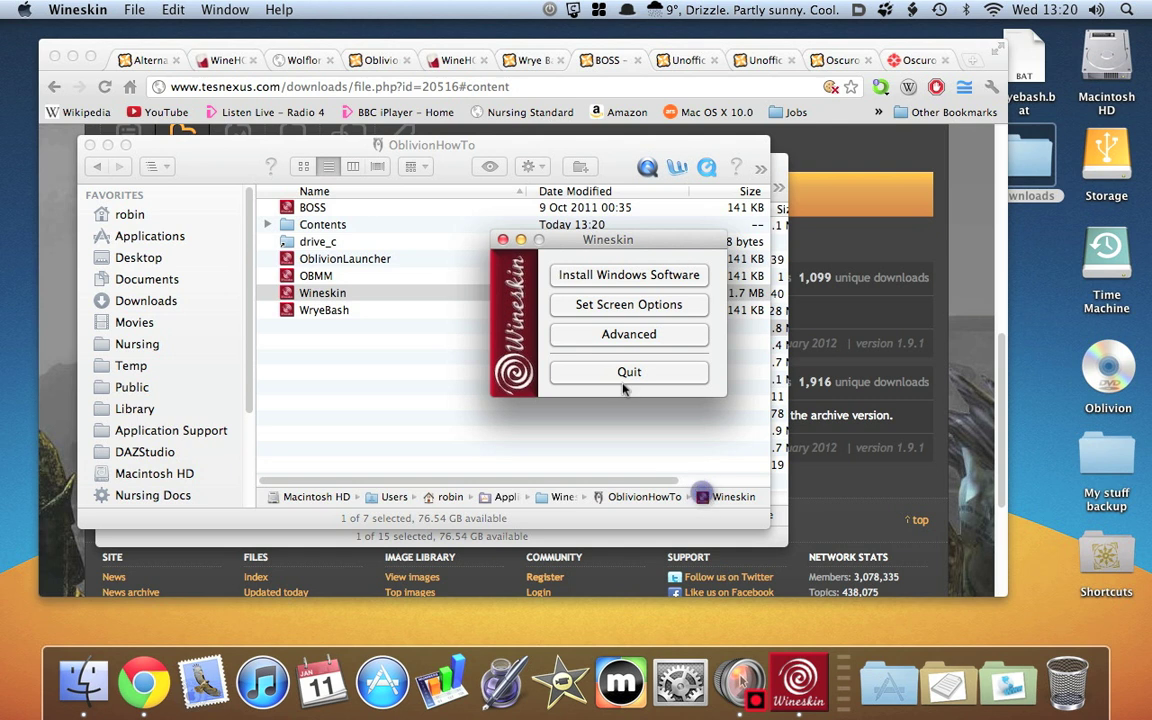
{"action": "left_click", "coordinate": [503, 241]}
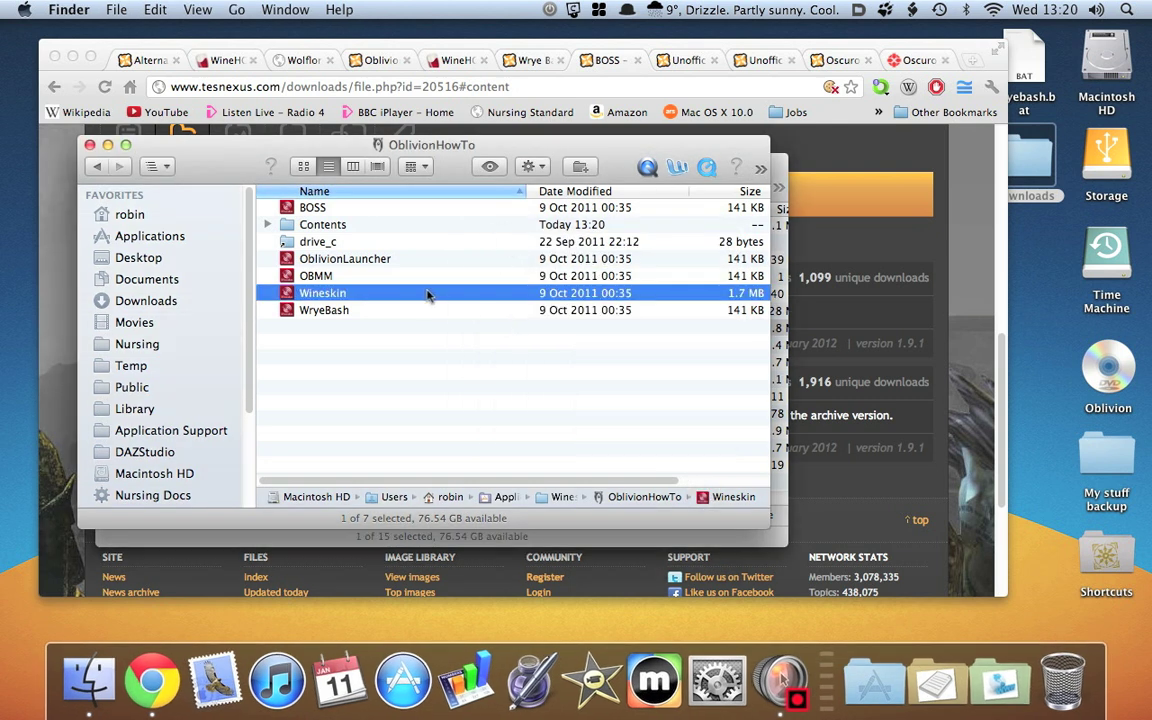
Launch BOSS from the OblivionHowTo wrapper and set its log format to Plain Text, keeping the log shown on completion.
{"action": "double_click", "coordinate": [290, 207]}
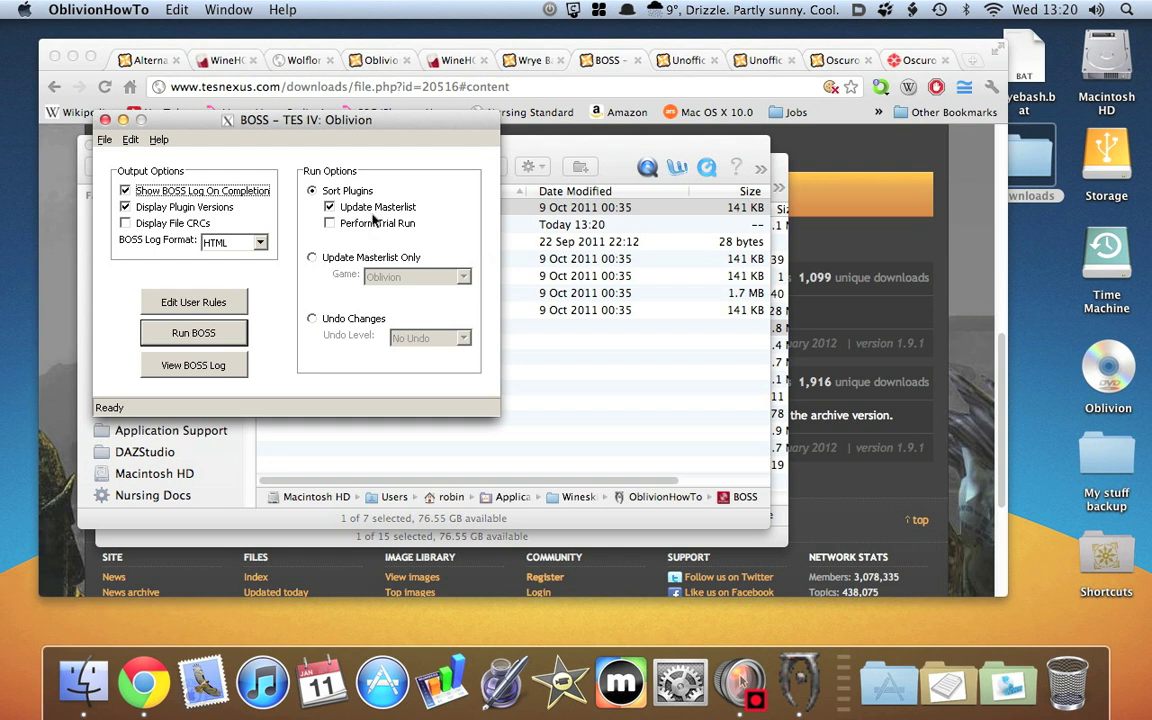
{"action": "left_click", "coordinate": [452, 395]}
{"action": "left_click", "coordinate": [260, 242]}
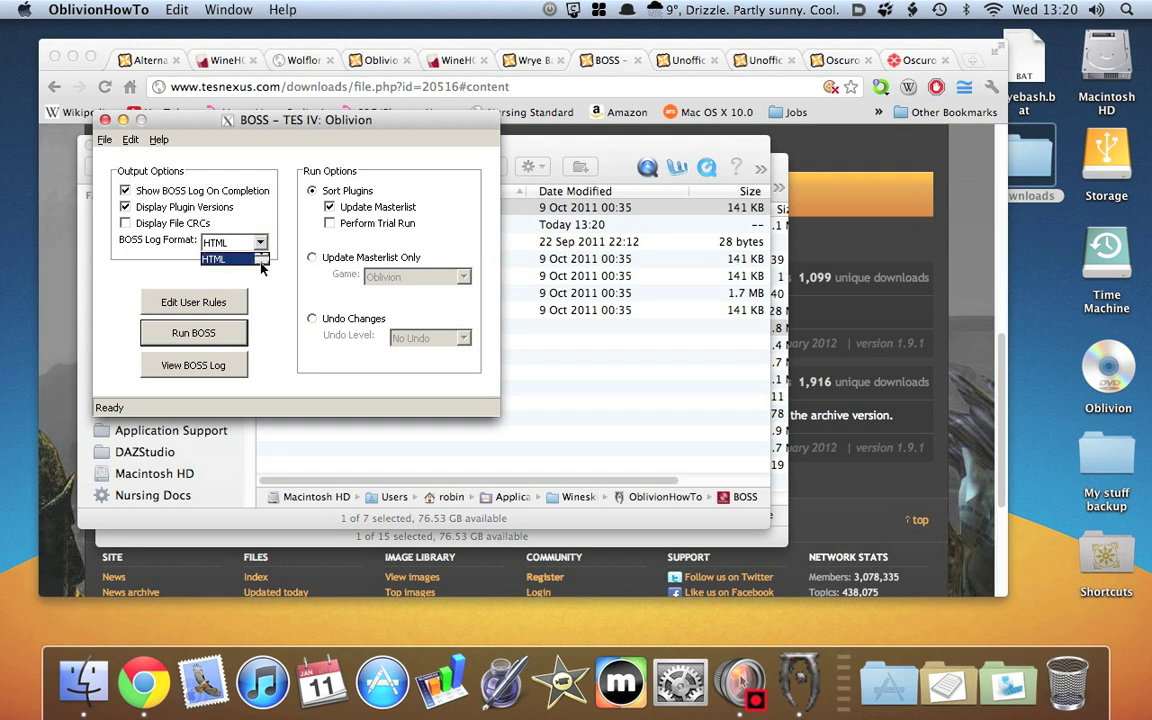
{"action": "left_click", "coordinate": [224, 262]}
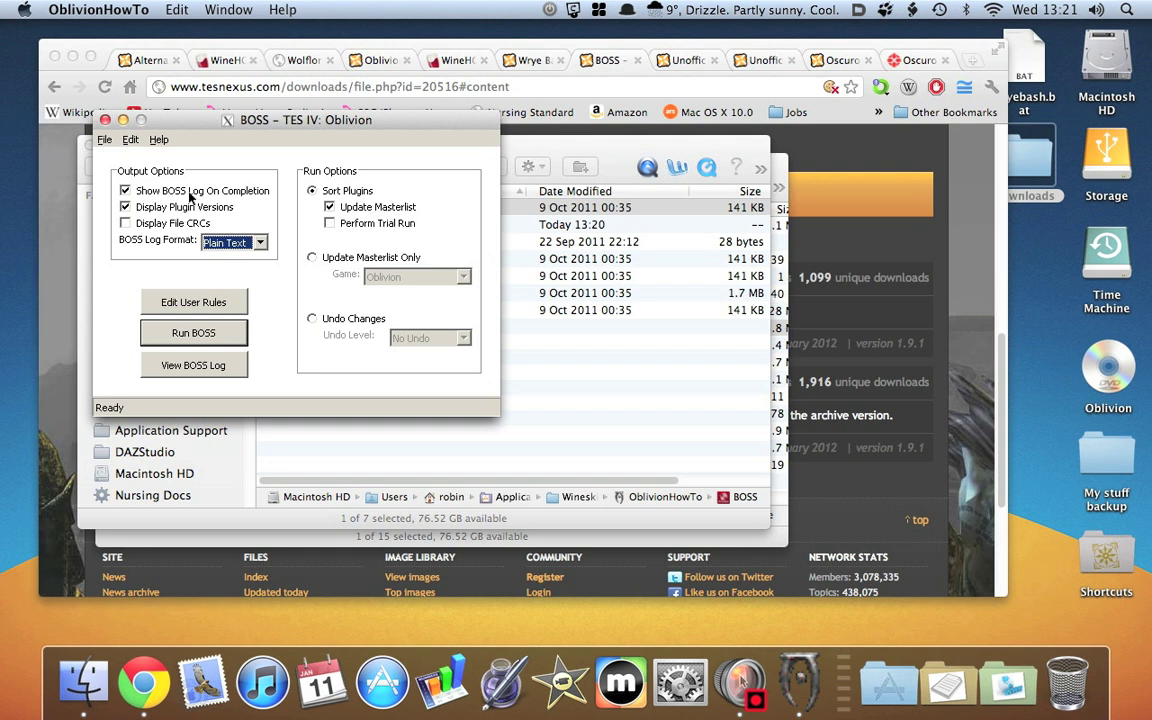
{"action": "left_click", "coordinate": [189, 196]}
{"action": "left_click", "coordinate": [125, 191]}
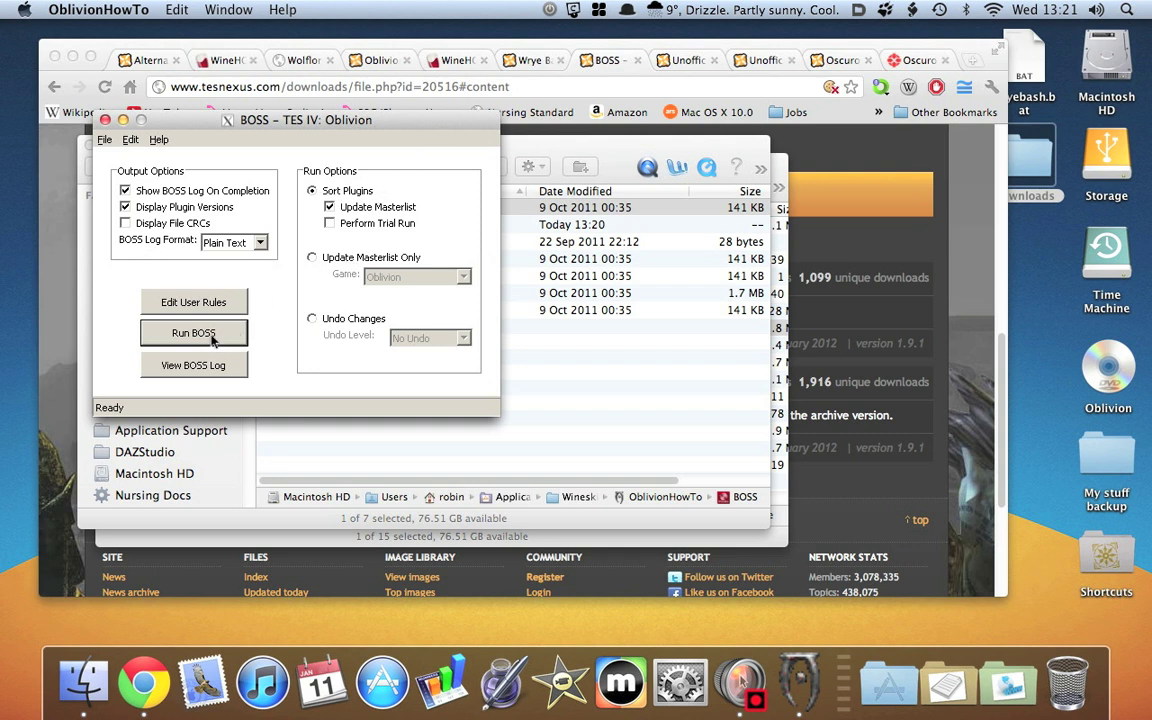
Run BOSS with plugin sorting and the masterlist update enabled, and move the log window clear for reading.
{"action": "left_click", "coordinate": [194, 333]}
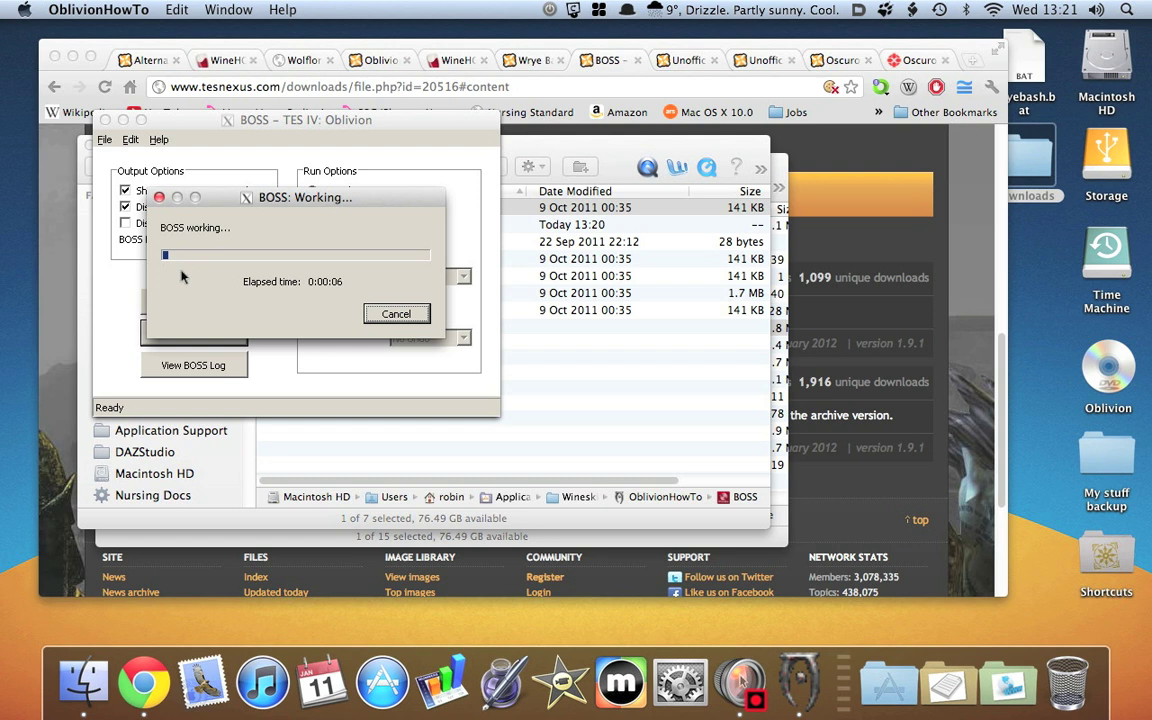
{"action": "left_click_drag", "start_coordinate": [455, 31], "coordinate": [658, 31]}
{"action": "left_click", "coordinate": [636, 266]}
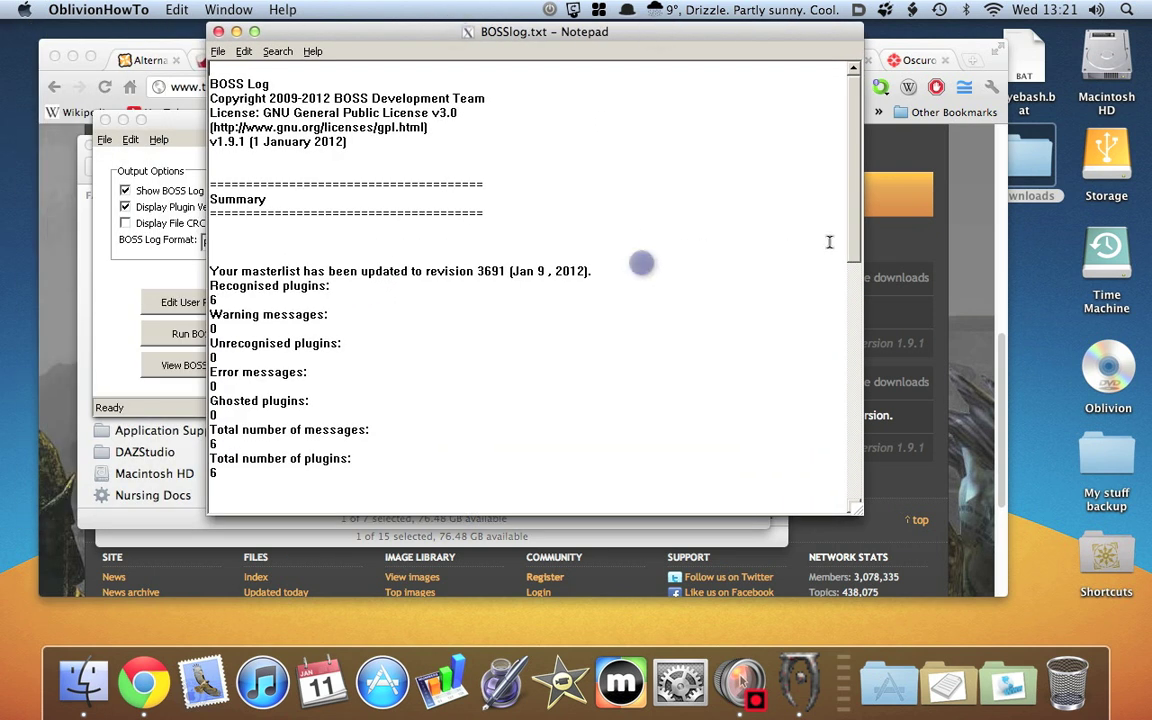
Review the recognised and re-ordered plugins in the BOSS log, and close the log and BOSS.
{"action": "left_click_drag", "start_coordinate": [852, 247], "coordinate": [857, 430]}
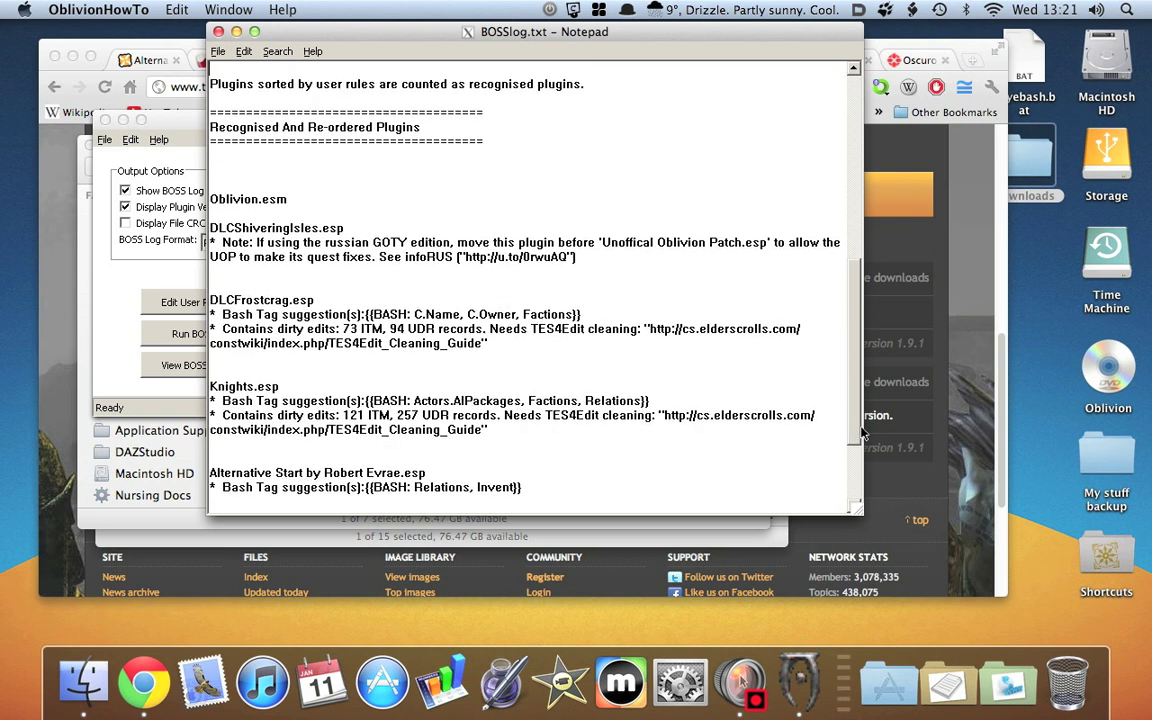
{"action": "scroll", "coordinate": [860, 432], "scroll_direction": "down", "scroll_amount": 3}
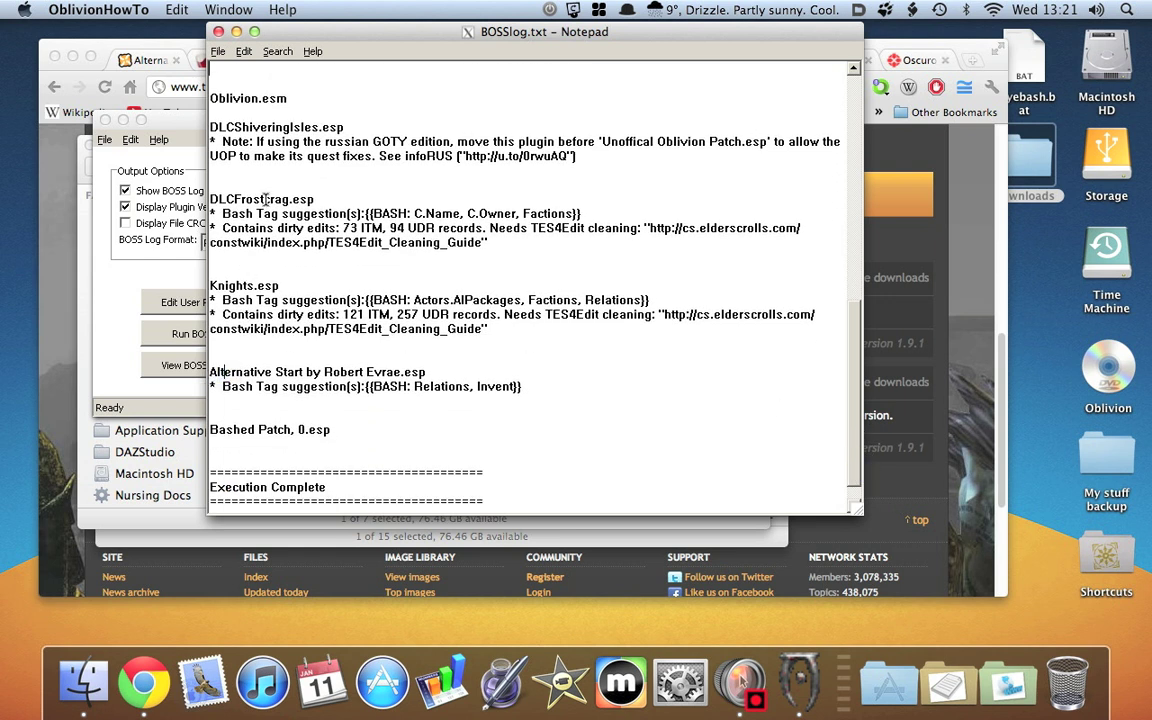
{"action": "scroll", "coordinate": [540, 390], "scroll_direction": "up", "scroll_amount": 5}
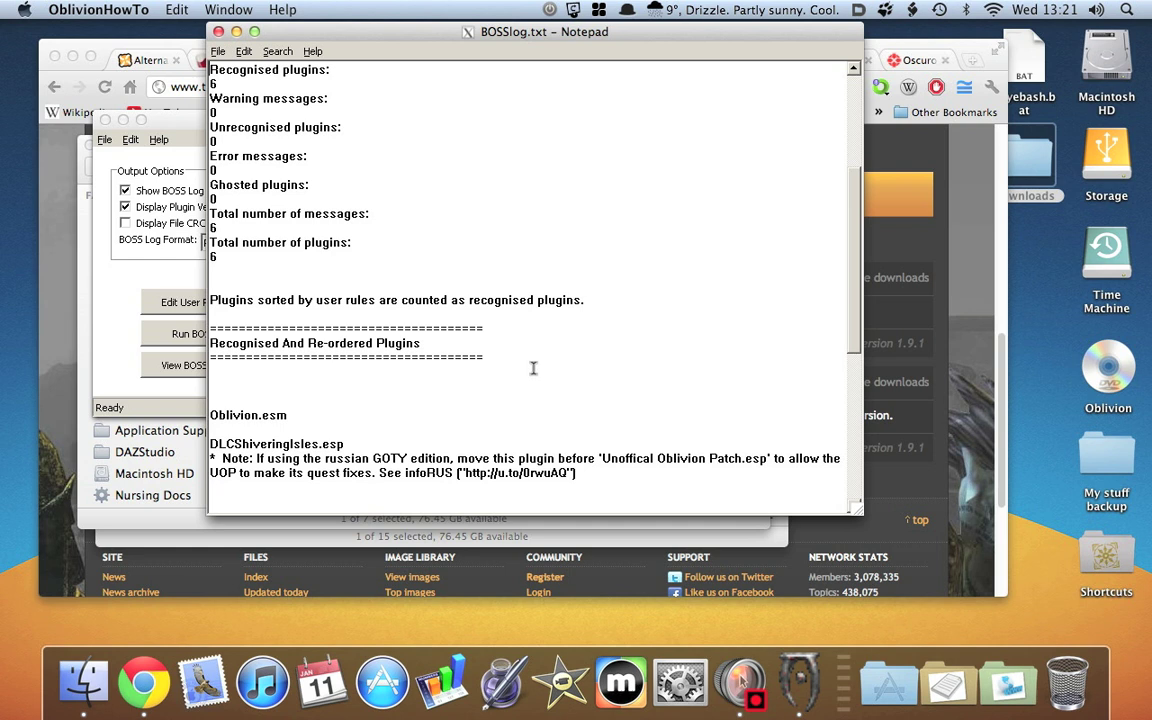
{"action": "left_click", "coordinate": [218, 31]}
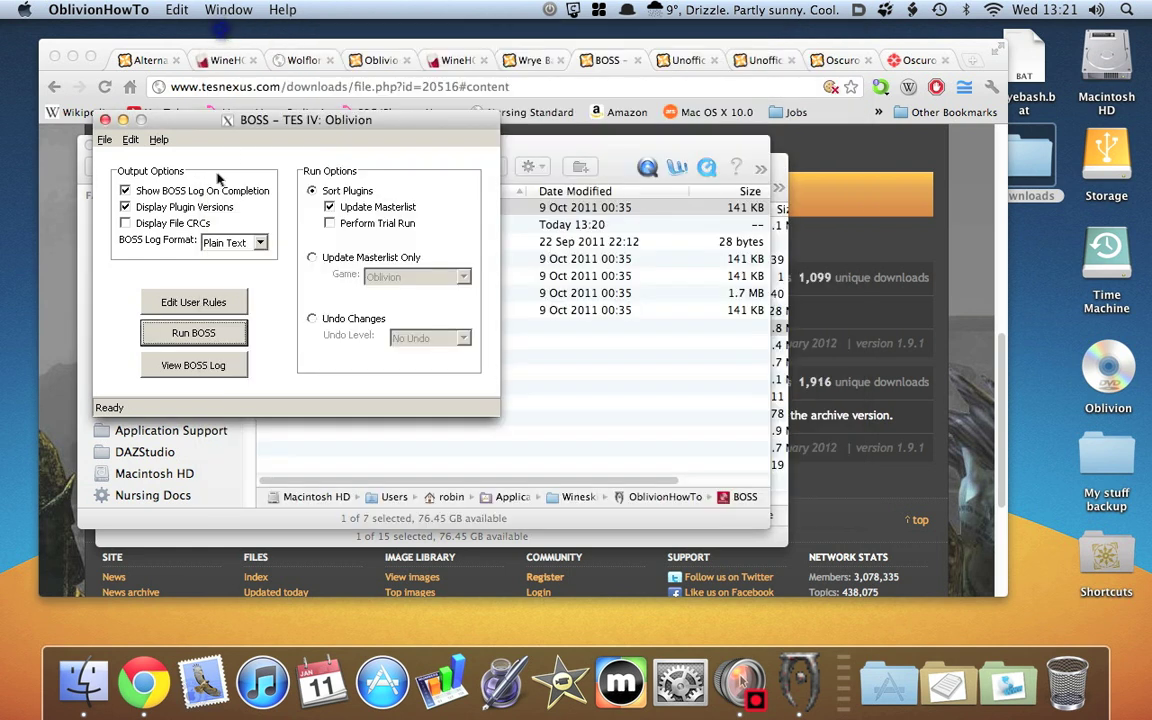
{"action": "left_click", "coordinate": [105, 119]}
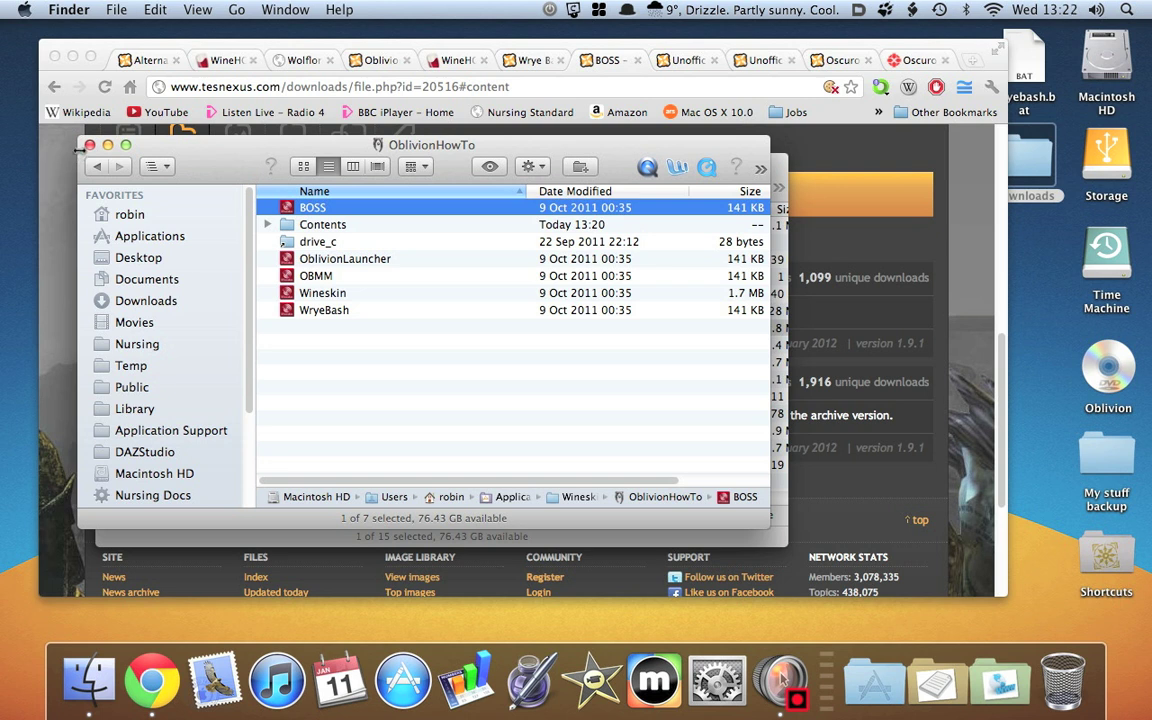
Switch to Chrome and examine the main files offered on the Unofficial Oblivion Patch page.
{"action": "key", "text": "alt"}
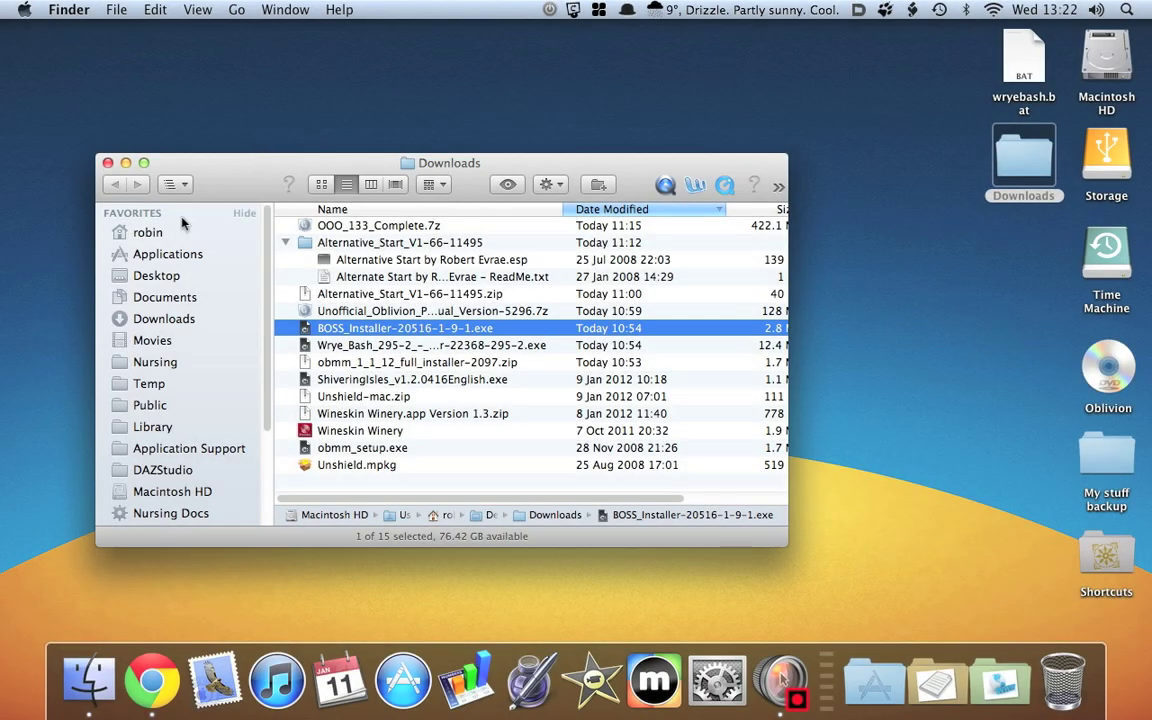
{"action": "left_click", "coordinate": [168, 699]}
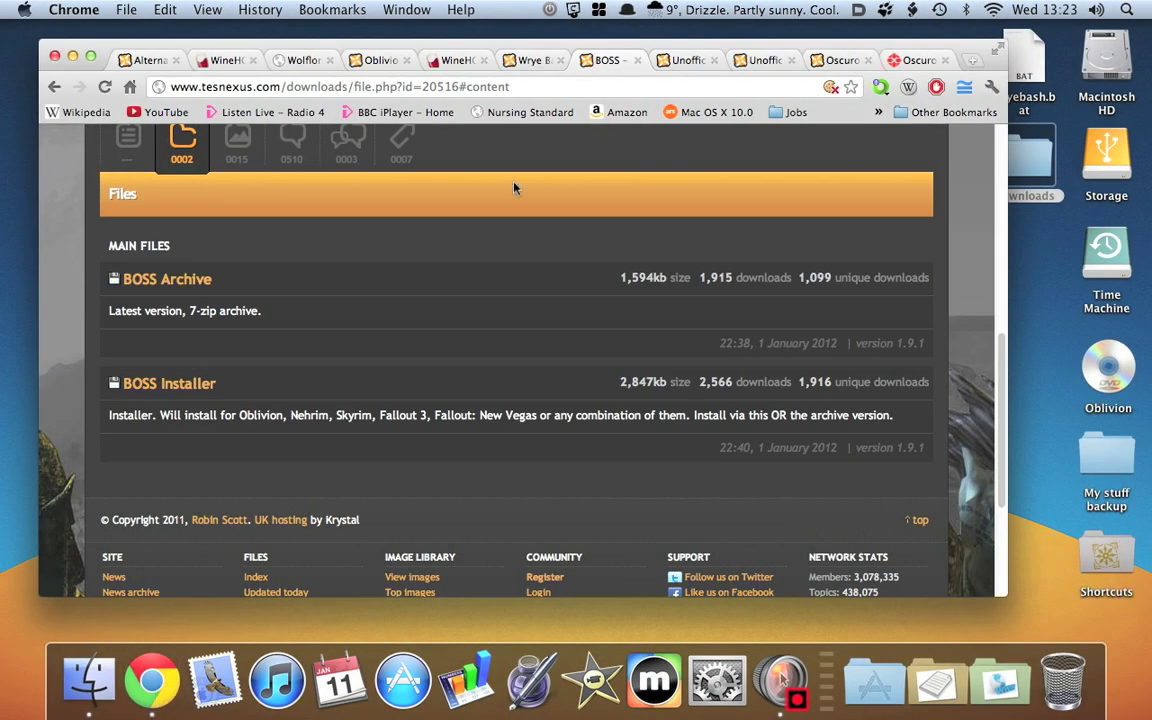
{"action": "left_click", "coordinate": [692, 62]}
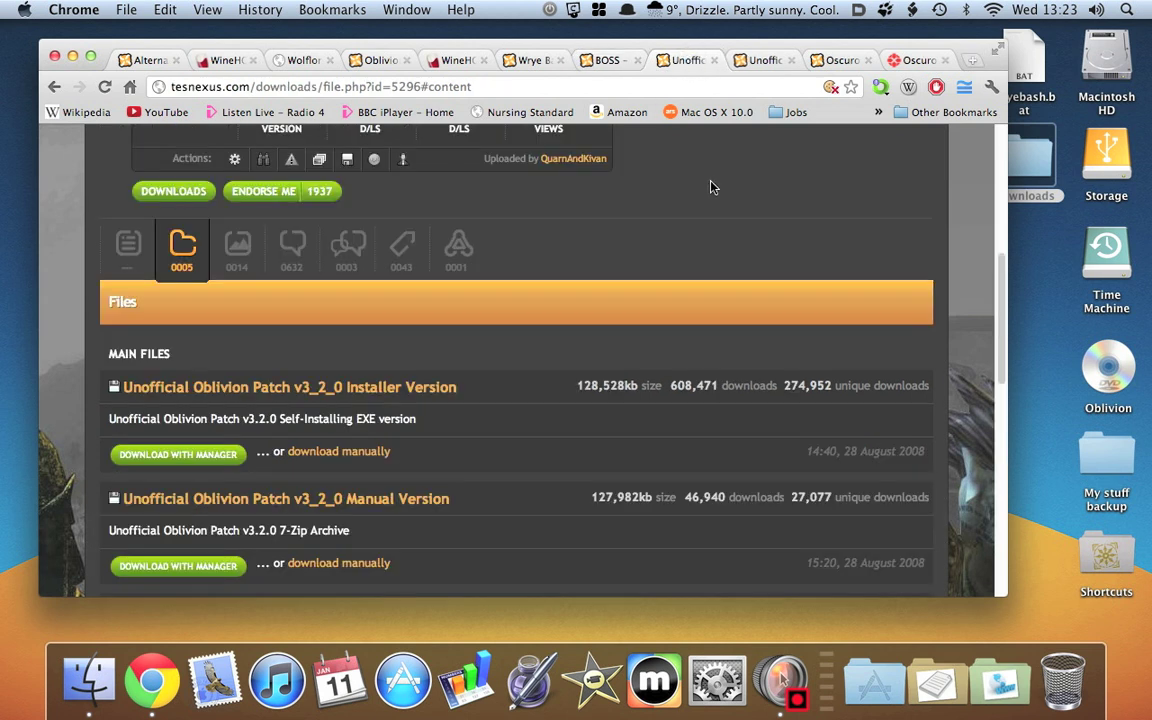
{"action": "scroll", "coordinate": [712, 187], "scroll_direction": "up", "scroll_amount": 5}
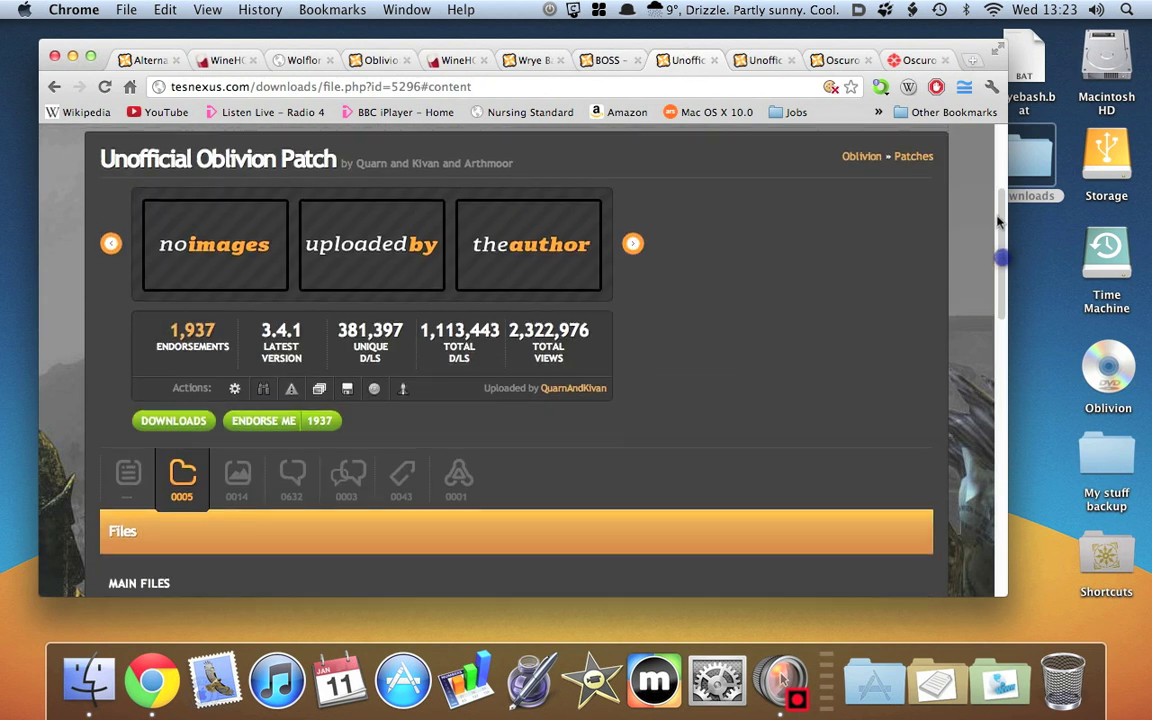
{"action": "scroll", "coordinate": [998, 222], "scroll_direction": "up", "scroll_amount": 3}
{"action": "scroll", "coordinate": [1000, 260], "scroll_direction": "down", "scroll_amount": 6}
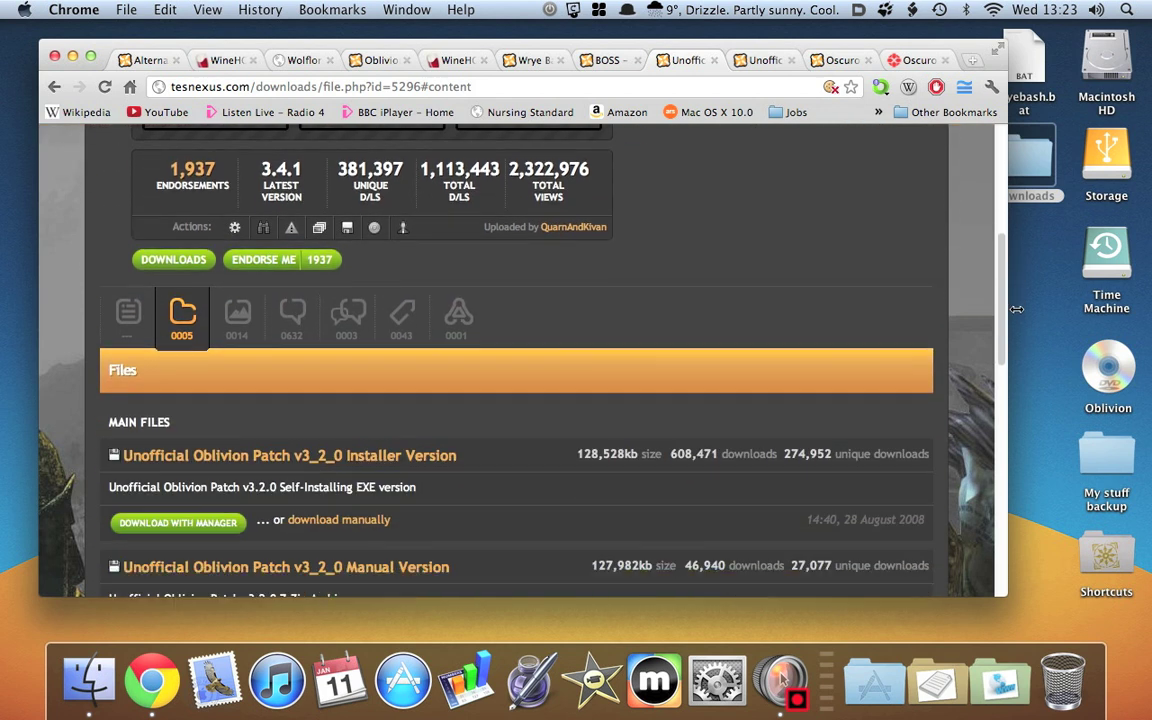
{"action": "scroll", "coordinate": [1001, 388], "scroll_direction": "down", "scroll_amount": 5}
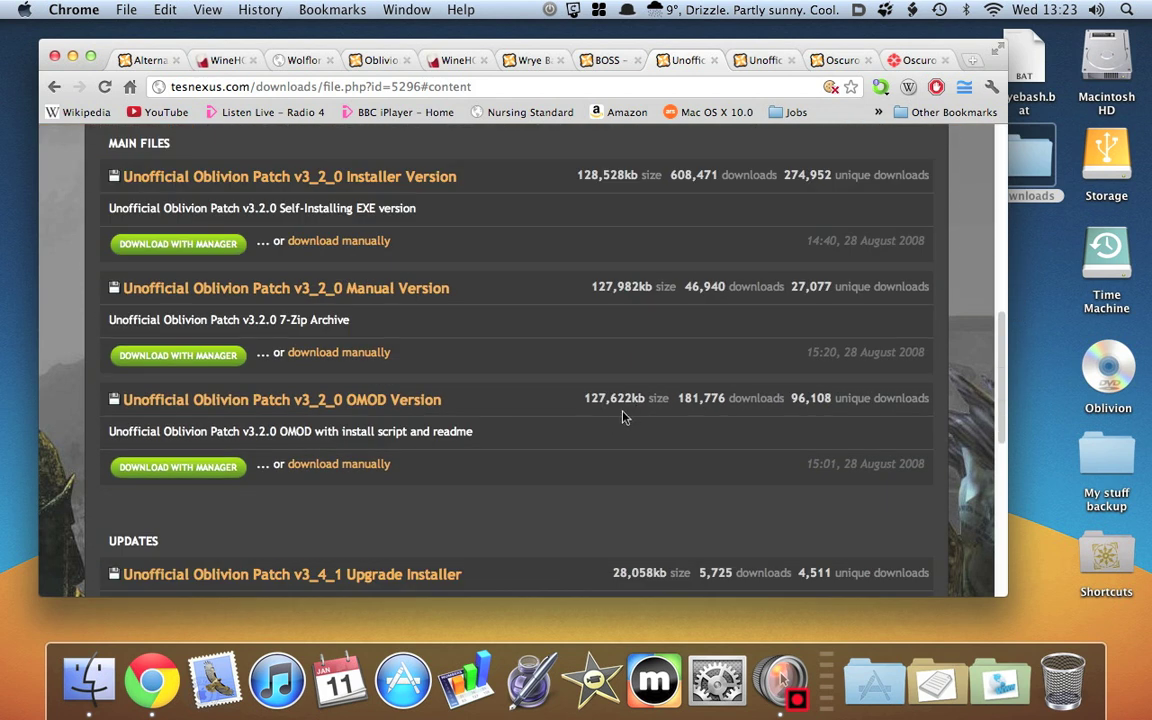
{"action": "scroll", "coordinate": [552, 415], "scroll_direction": "up", "scroll_amount": 6}
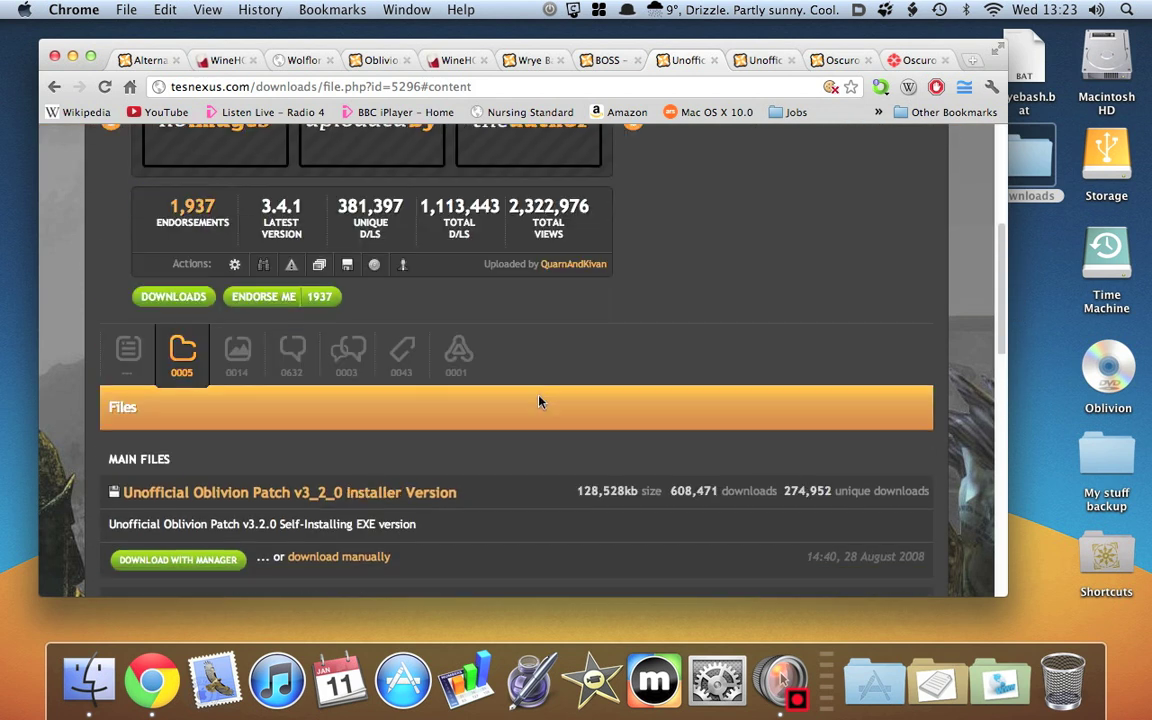
Read the Unofficial Oblivion Patch description, focusing on the warning about the required Oblivion version.
{"action": "left_click", "coordinate": [127, 358]}
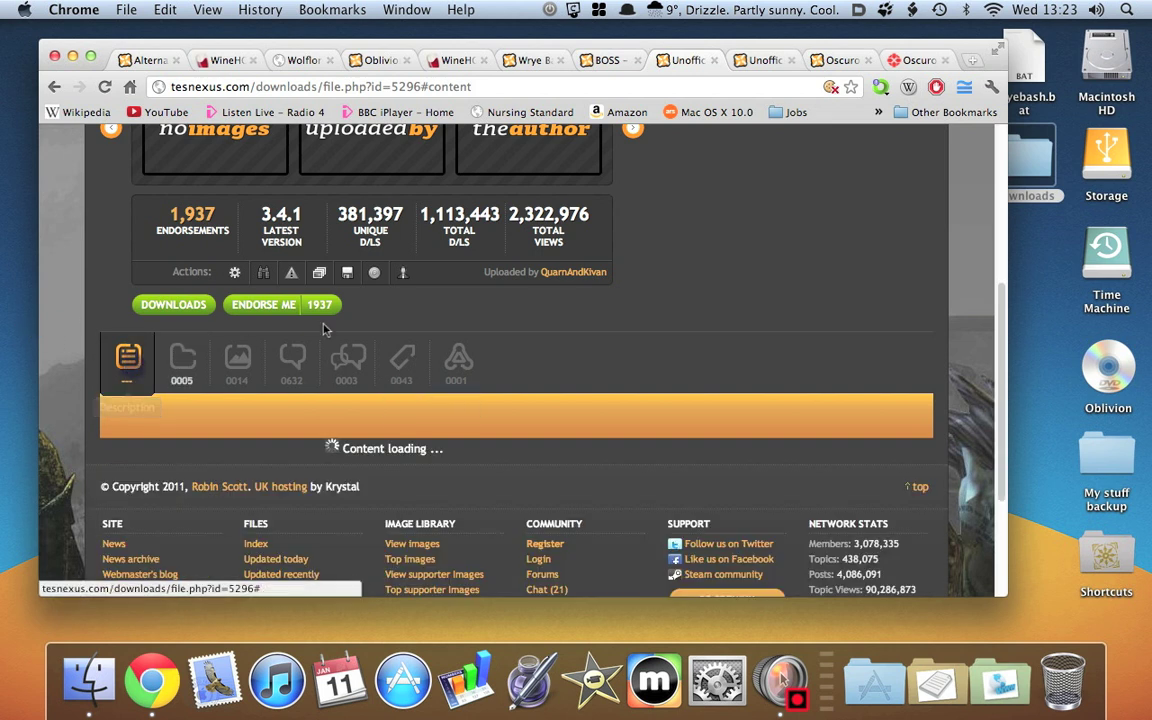
{"action": "scroll", "coordinate": [456, 358], "scroll_direction": "down", "scroll_amount": 4}
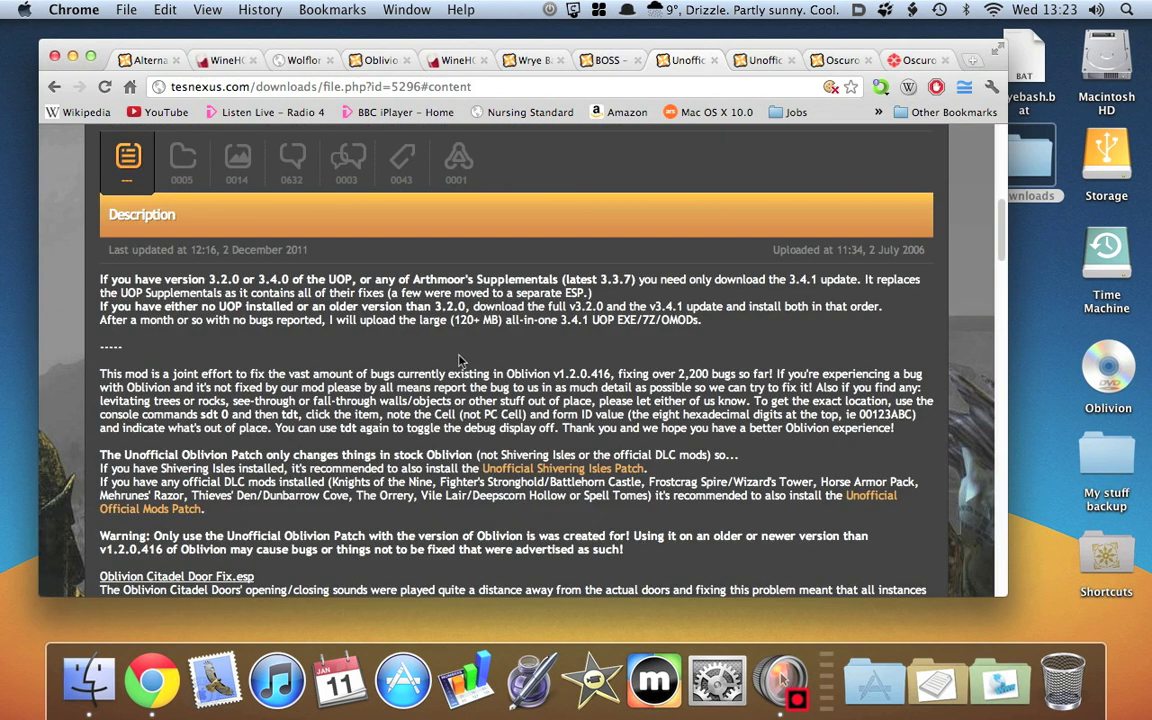
{"action": "scroll", "coordinate": [415, 322], "scroll_direction": "down", "scroll_amount": 2}
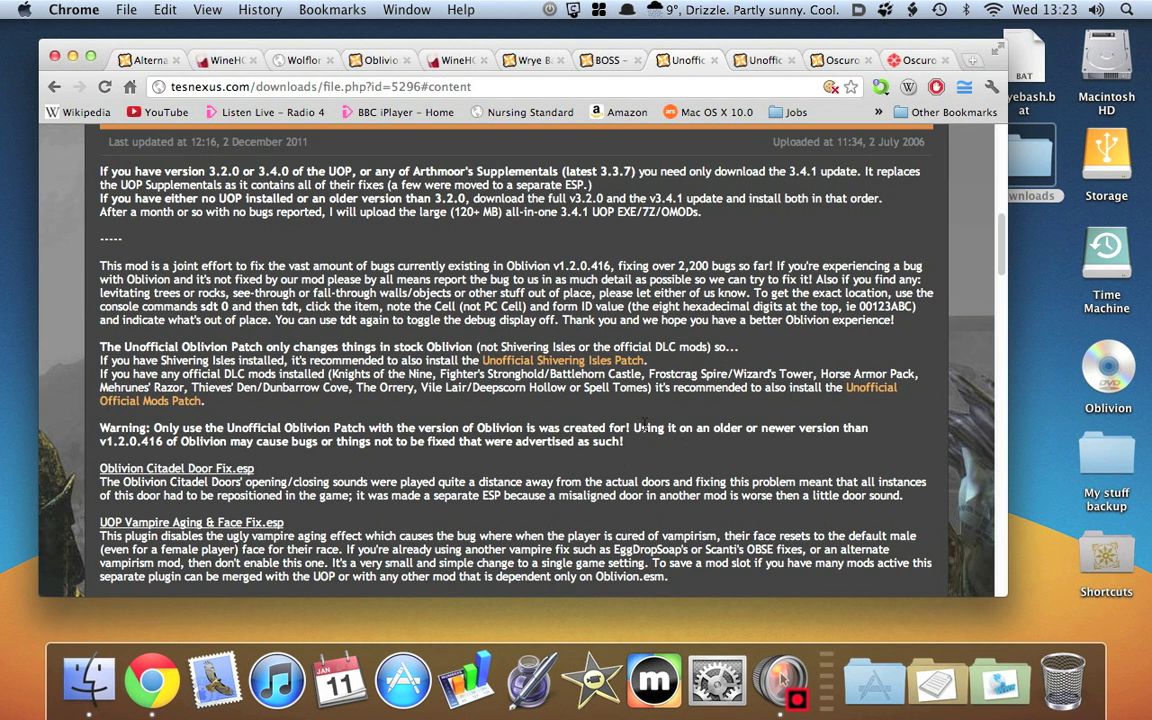
{"action": "left_click", "coordinate": [160, 446]}
{"action": "left_click_drag", "start_coordinate": [160, 446], "coordinate": [99, 441]}
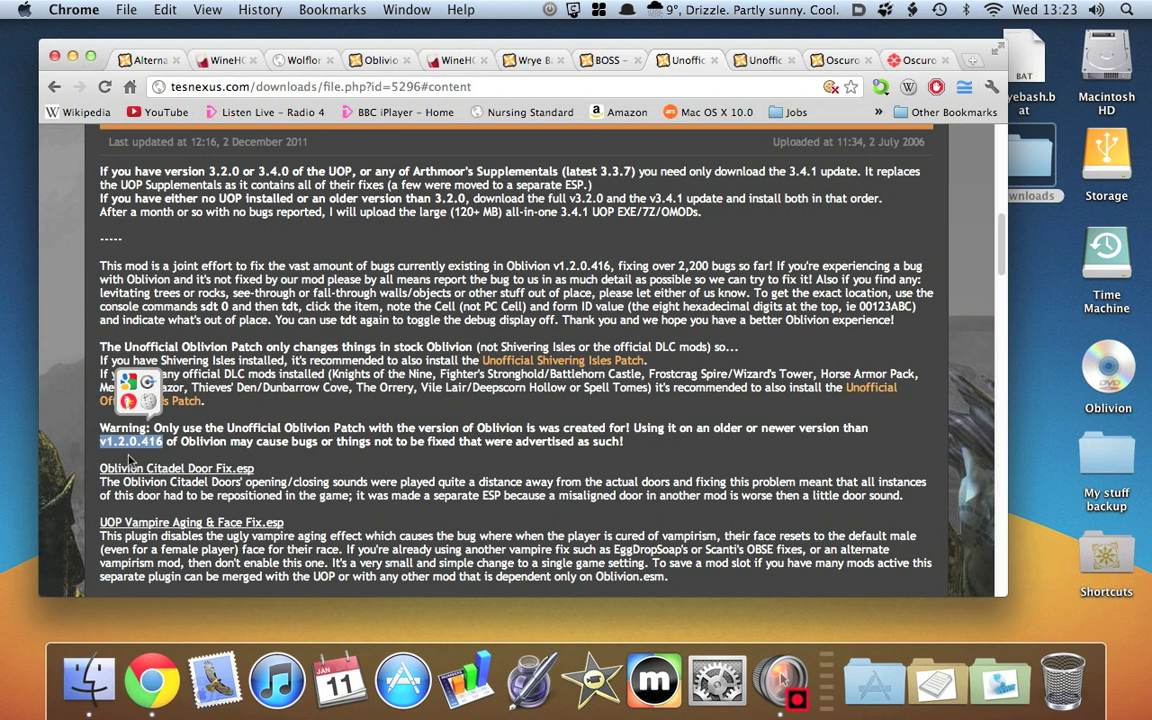
{"action": "left_click_drag", "start_coordinate": [257, 449], "coordinate": [583, 449]}
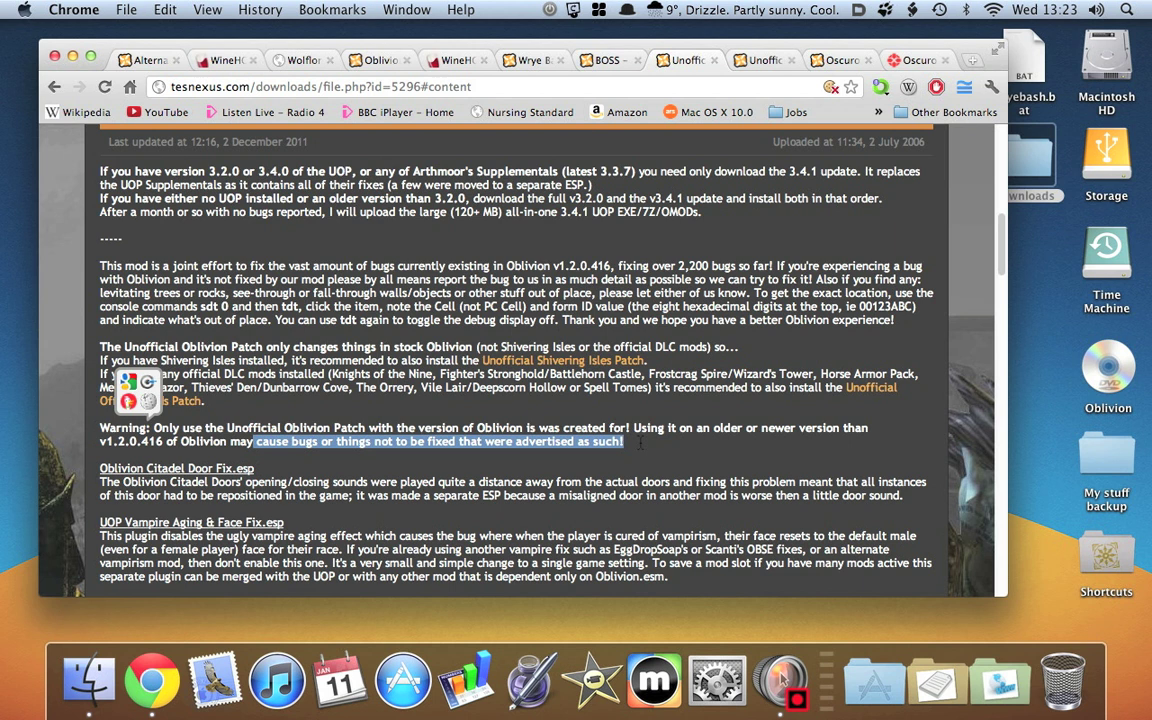
{"action": "left_click", "coordinate": [585, 445]}
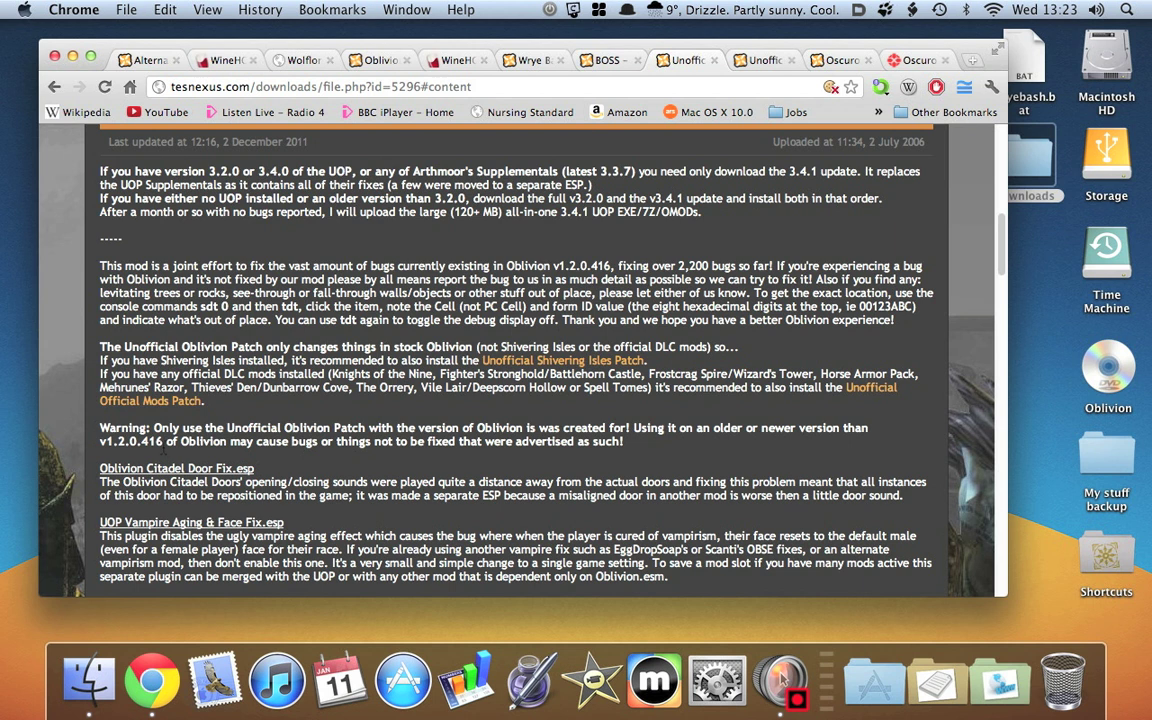
{"action": "double_click", "coordinate": [161, 441]}
{"action": "scroll", "coordinate": [459, 474], "scroll_direction": "up", "scroll_amount": 5}
{"action": "scroll", "coordinate": [459, 450], "scroll_direction": "down", "scroll_amount": 3}
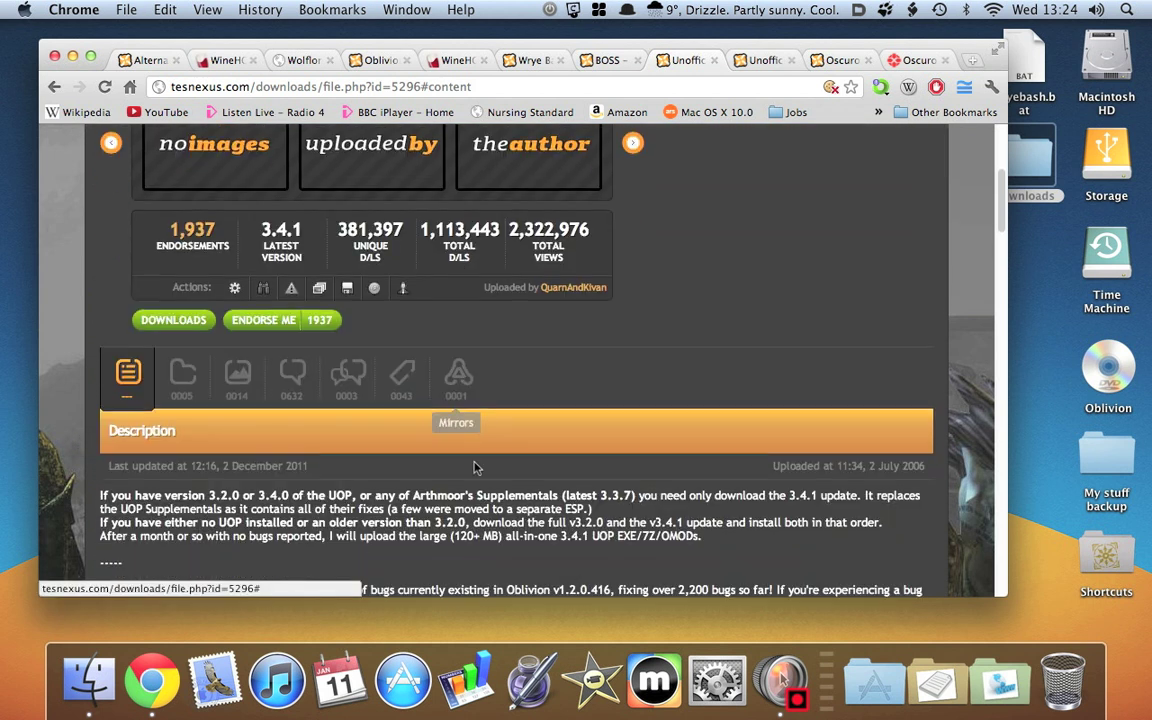
Reopen the patch's downloads and look through the v3_2_0 Installer, Manual and OMOD versions.
{"action": "left_click", "coordinate": [174, 320]}
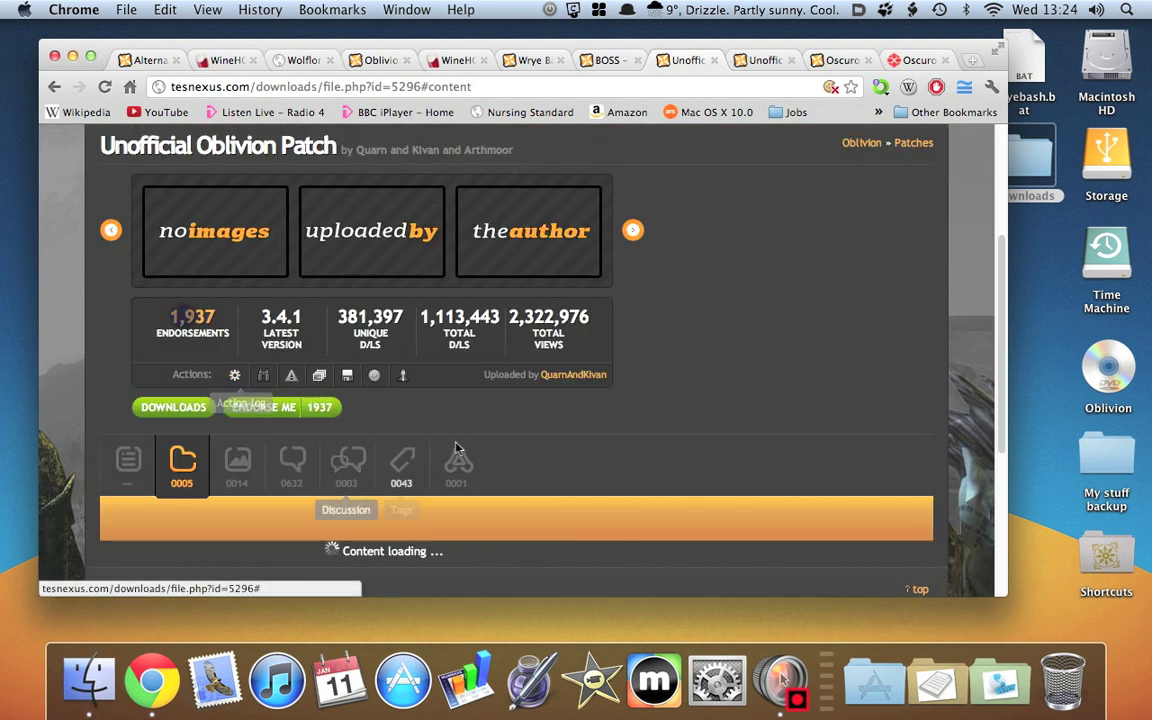
{"action": "scroll", "coordinate": [470, 436], "scroll_direction": "down", "scroll_amount": 5}
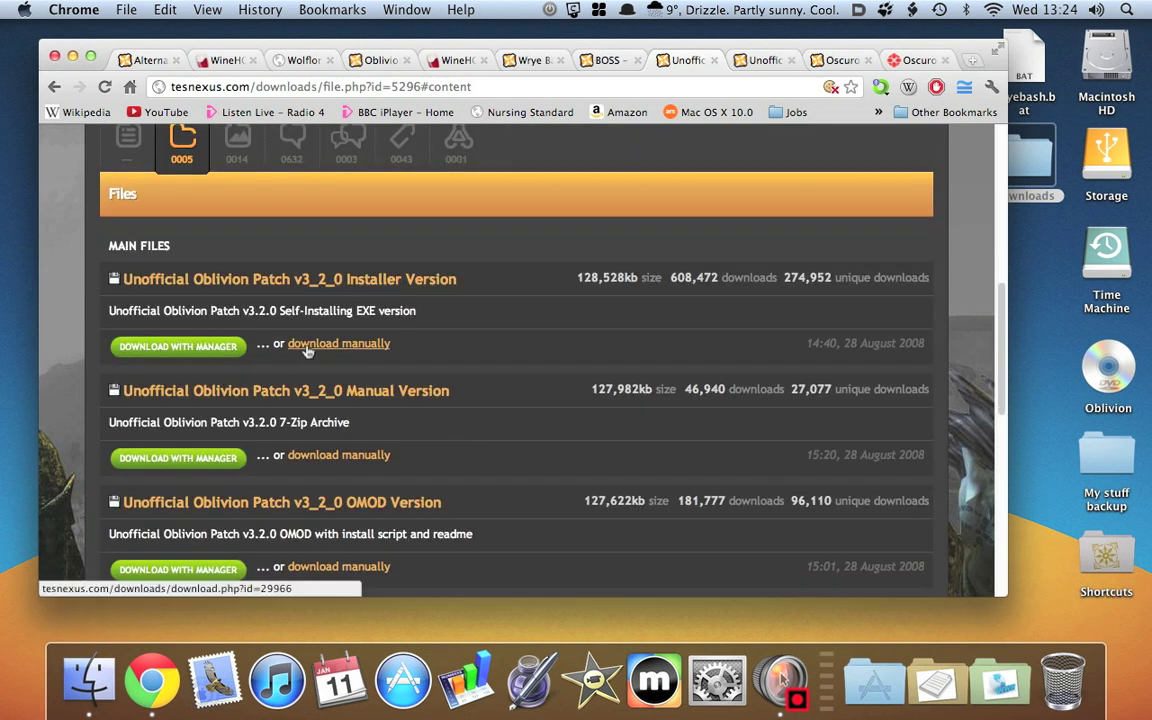
{"action": "scroll", "coordinate": [442, 449], "scroll_direction": "down", "scroll_amount": 2}
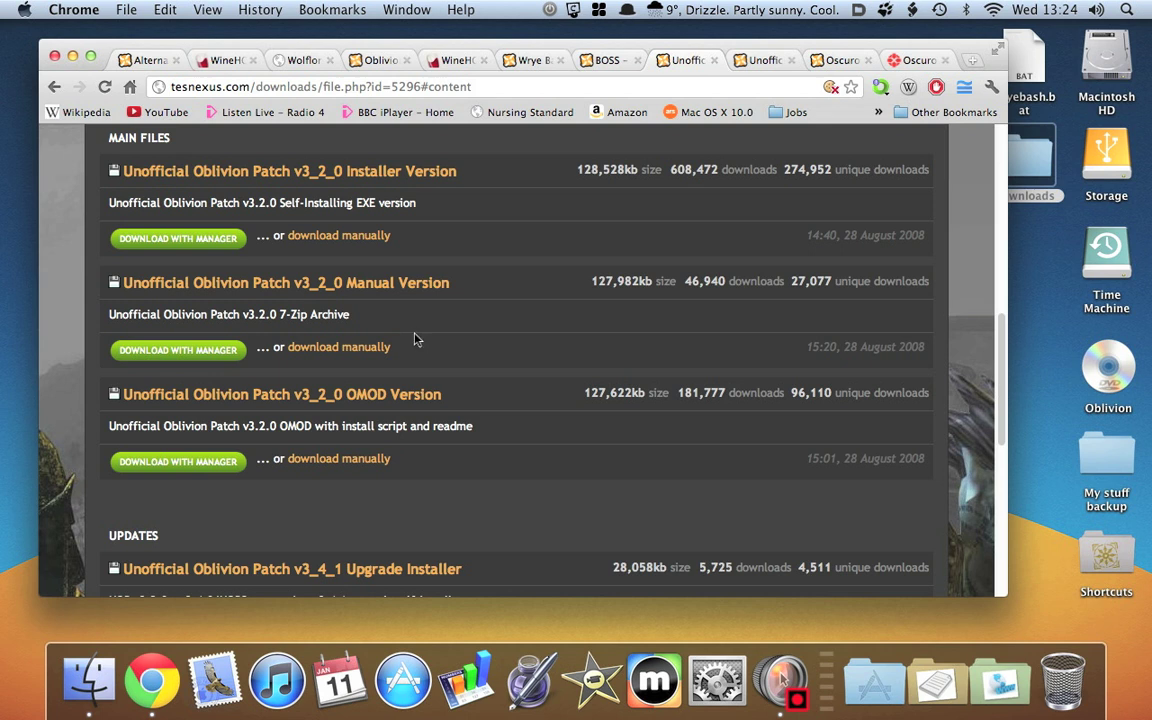
Select Unofficial_Oblivion_Patch_v3_2_0_Manual_Version-5296.7z in the Downloads folder, with the name column widened and the browser window out of the way.
{"action": "double_click", "coordinate": [1020, 168]}
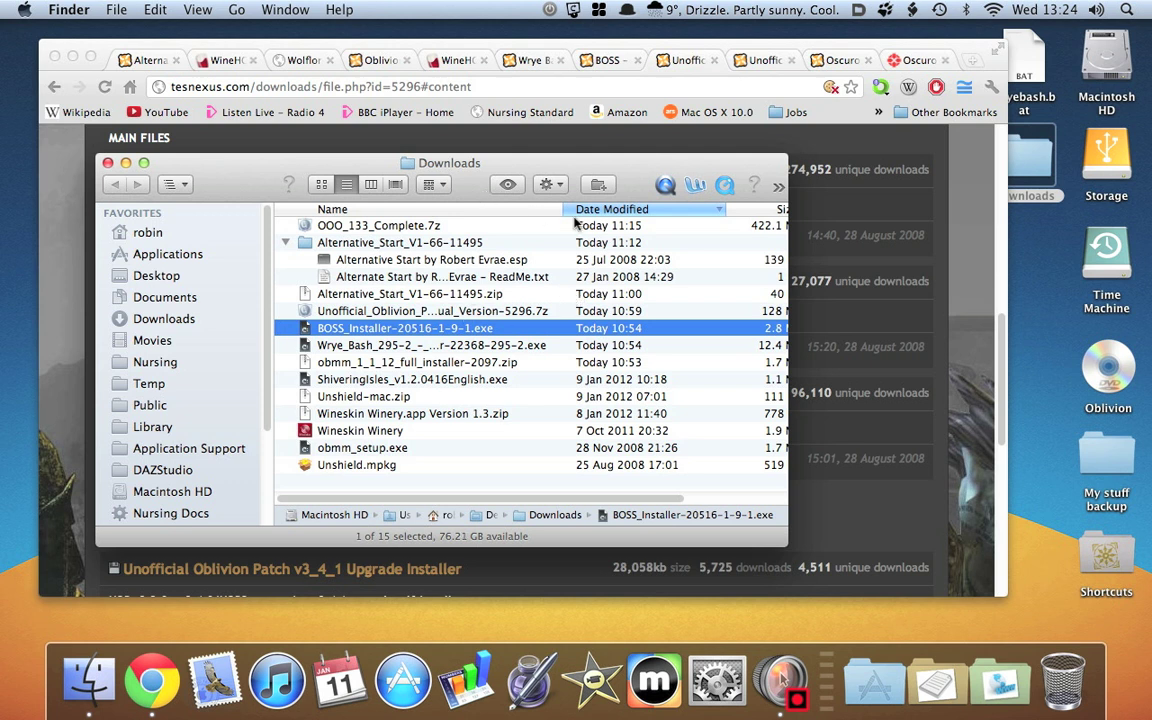
{"action": "left_click_drag", "start_coordinate": [568, 210], "coordinate": [655, 213]}
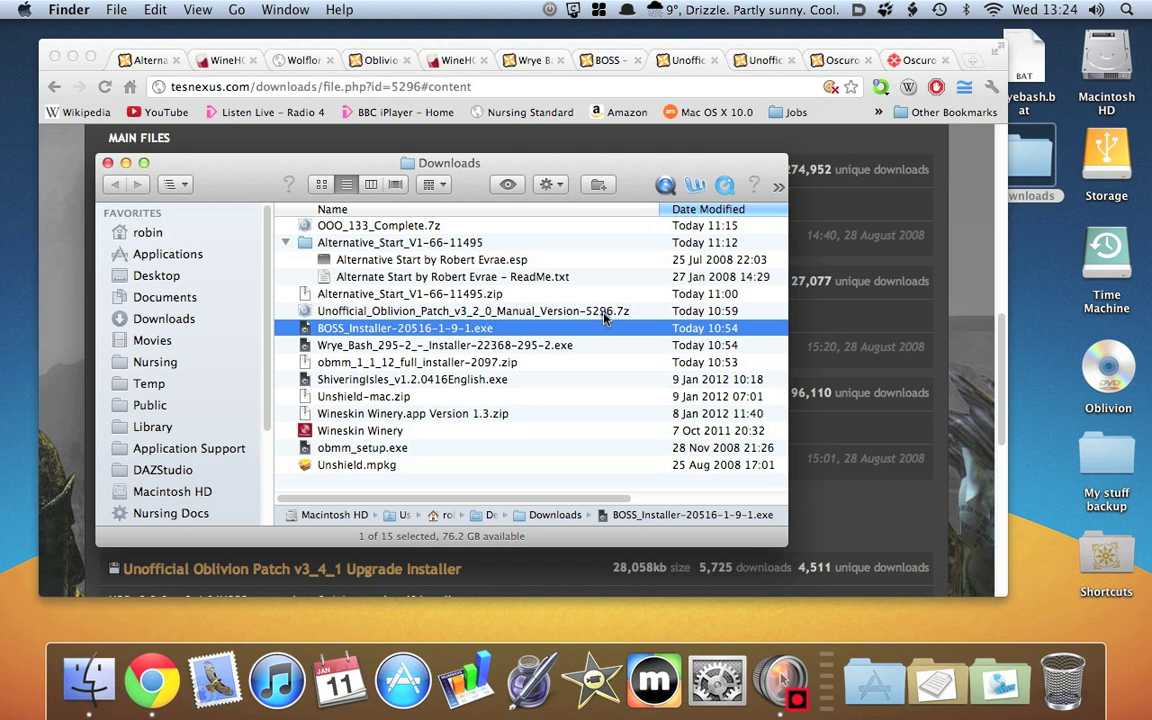
{"action": "left_click", "coordinate": [545, 311]}
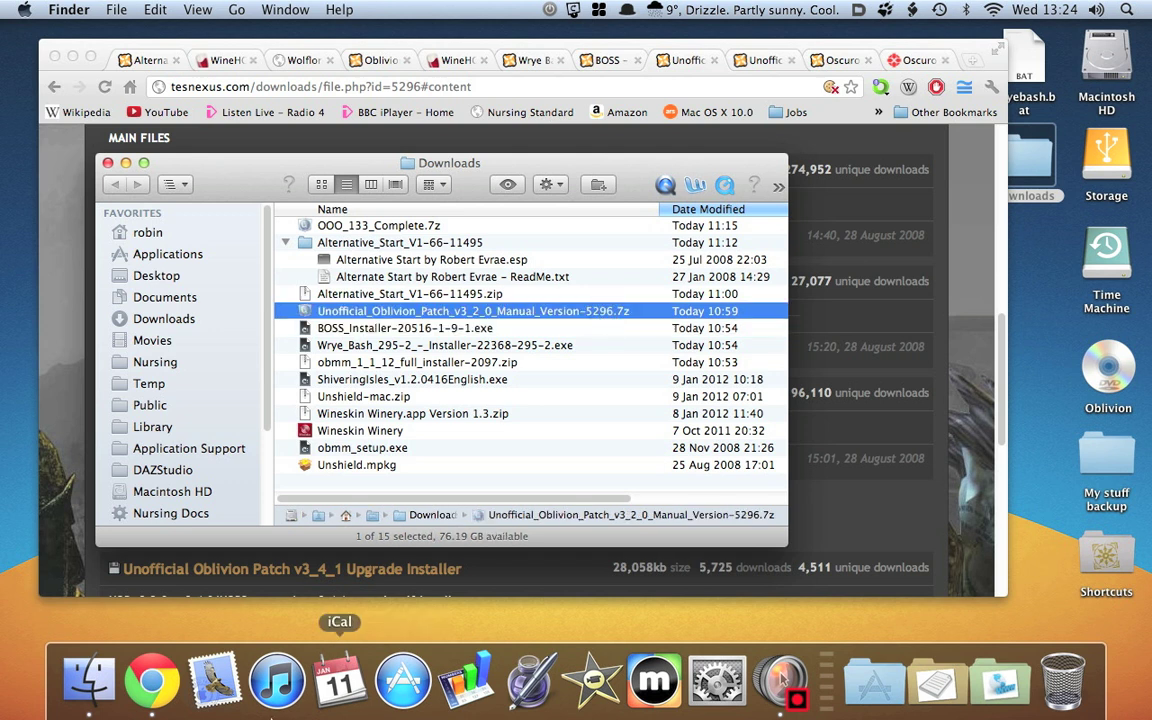
{"action": "left_click", "coordinate": [72, 57]}
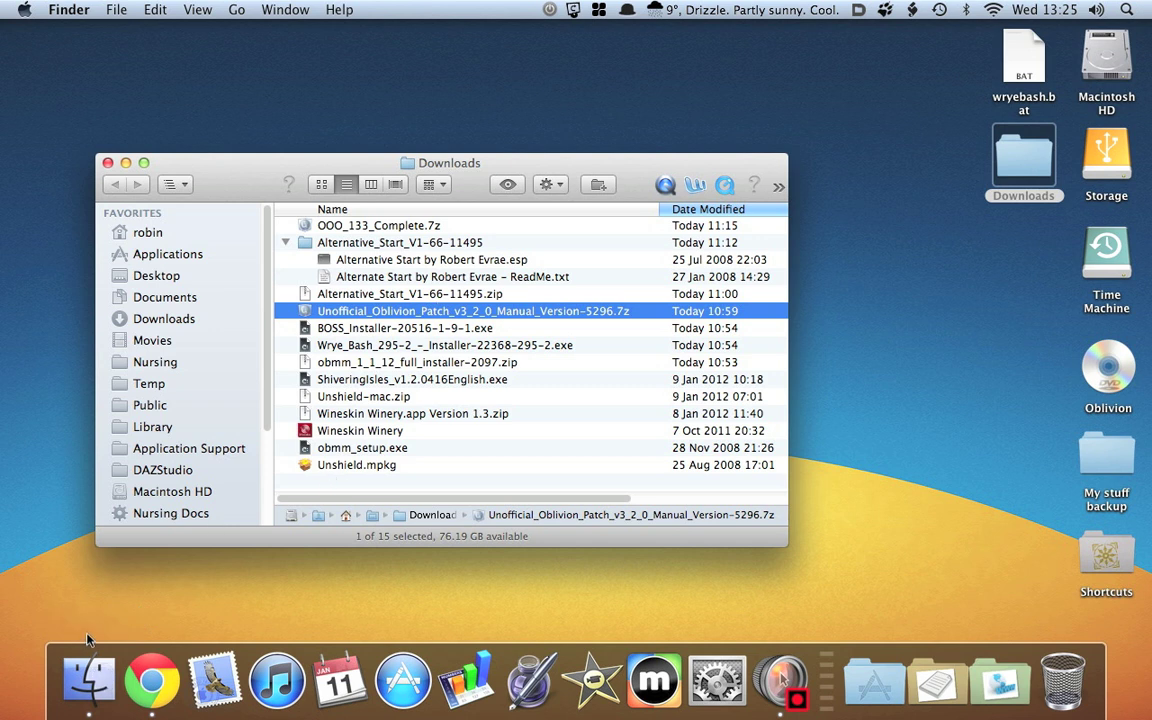
Bring the OblivionHowTo wrapper folder forward and launch OBMM from it.
{"action": "right_click", "coordinate": [88, 676]}
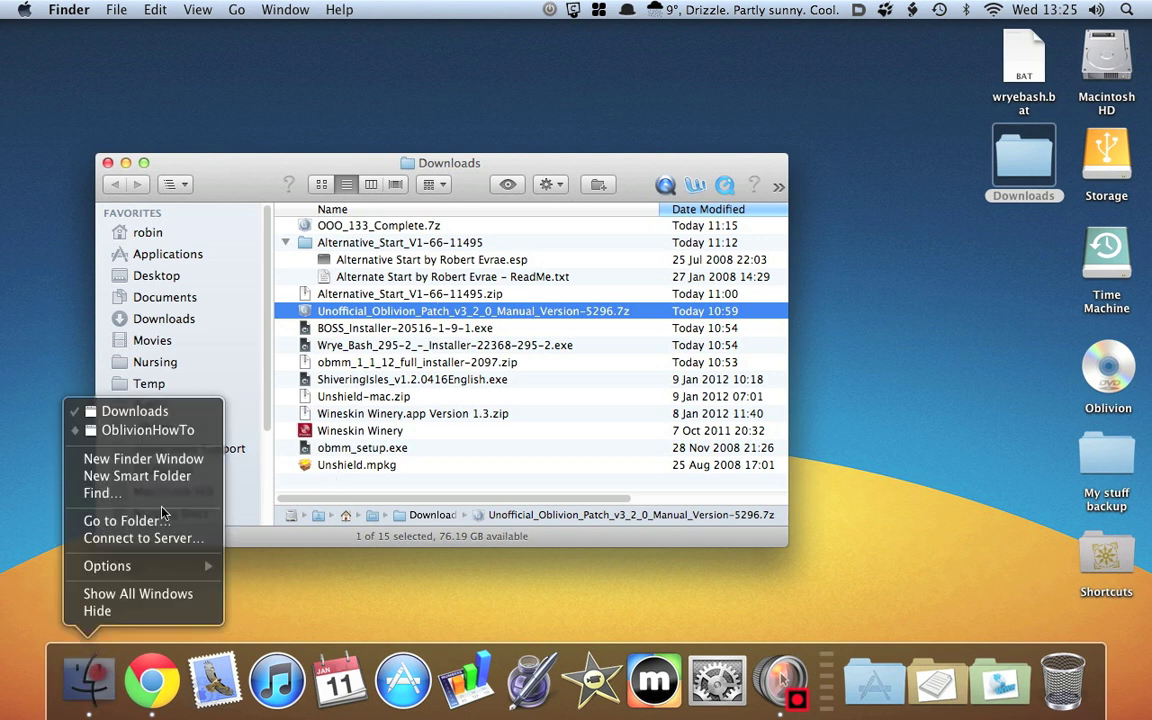
{"action": "left_click", "coordinate": [145, 430]}
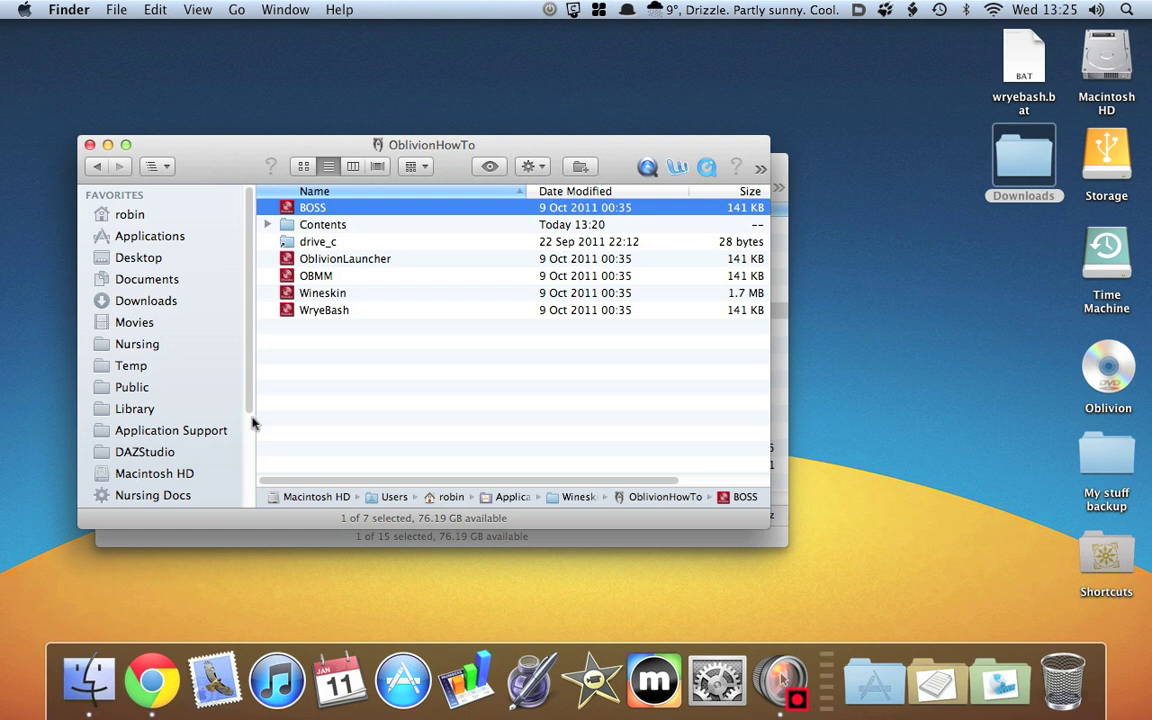
{"action": "left_click", "coordinate": [289, 278]}
{"action": "double_click", "coordinate": [289, 278]}
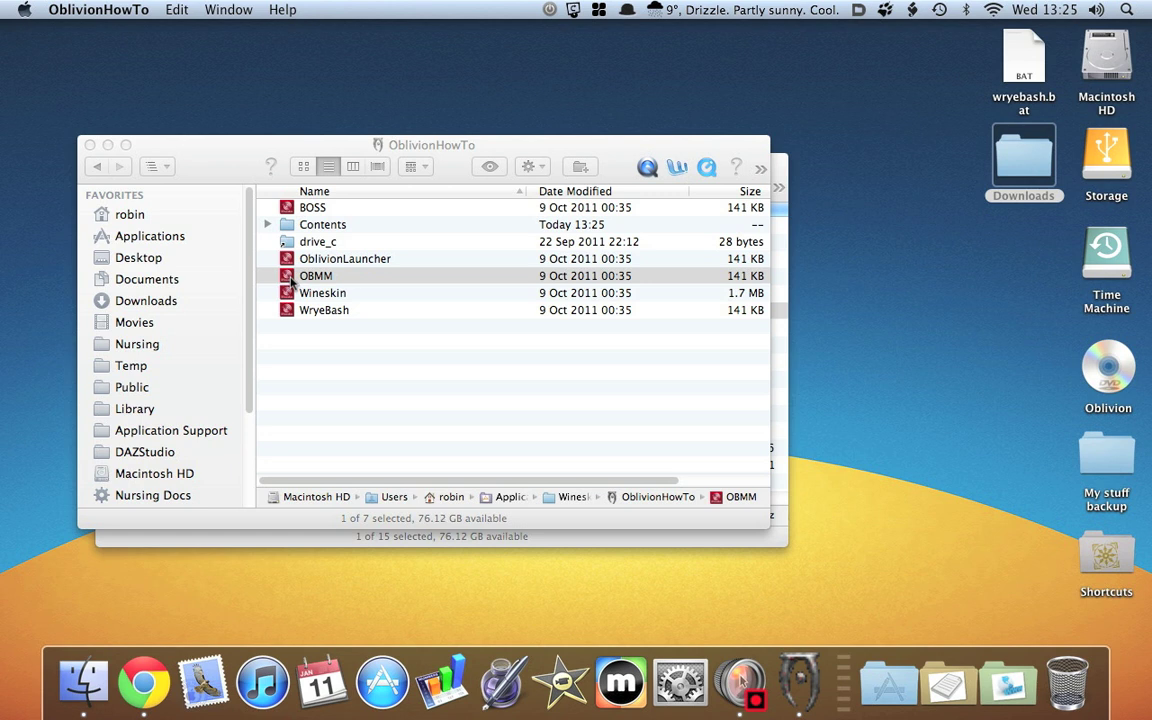
Dismiss the services.exe program error and start a new omod in Oblivion Mod Manager, keeping its windows clear of the screen edge.
{"action": "left_click_drag", "start_coordinate": [197, 30], "coordinate": [304, 113]}
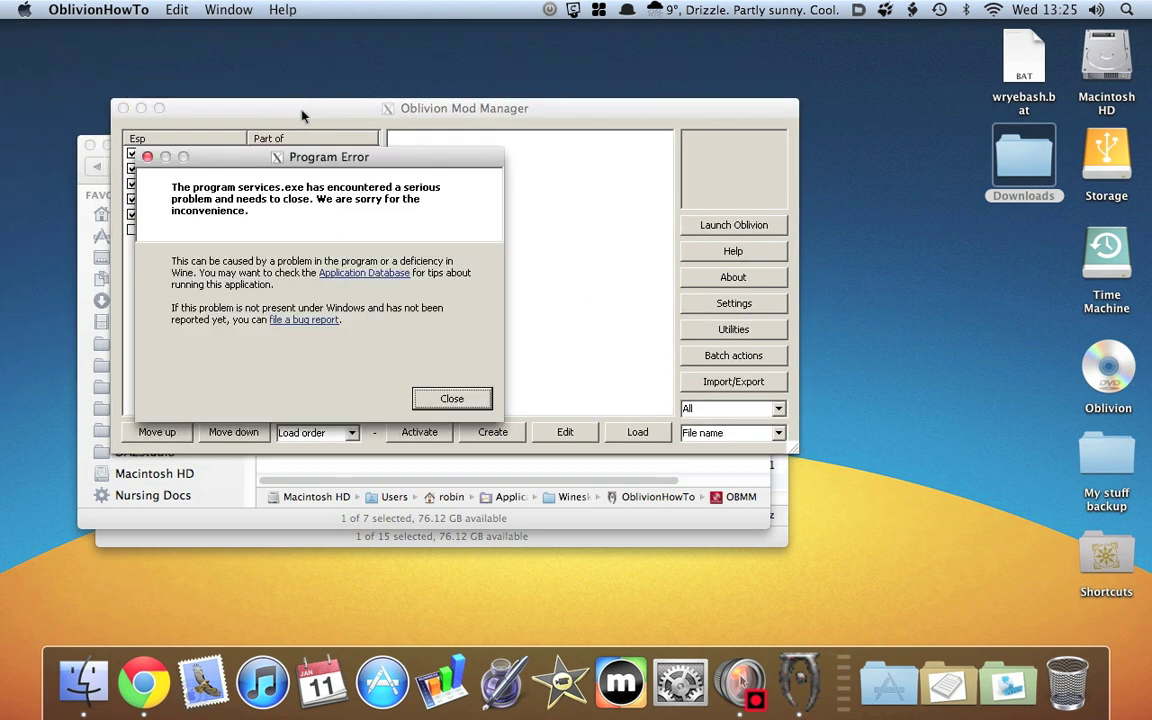
{"action": "left_click", "coordinate": [440, 396]}
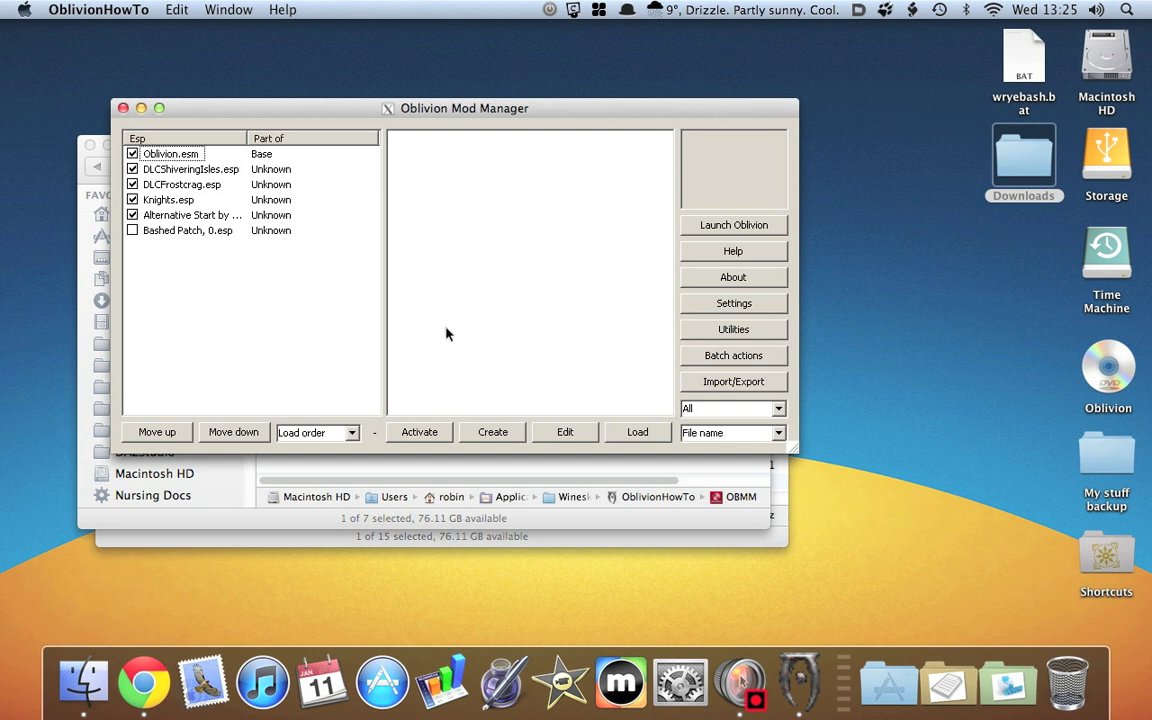
{"action": "left_click", "coordinate": [494, 434]}
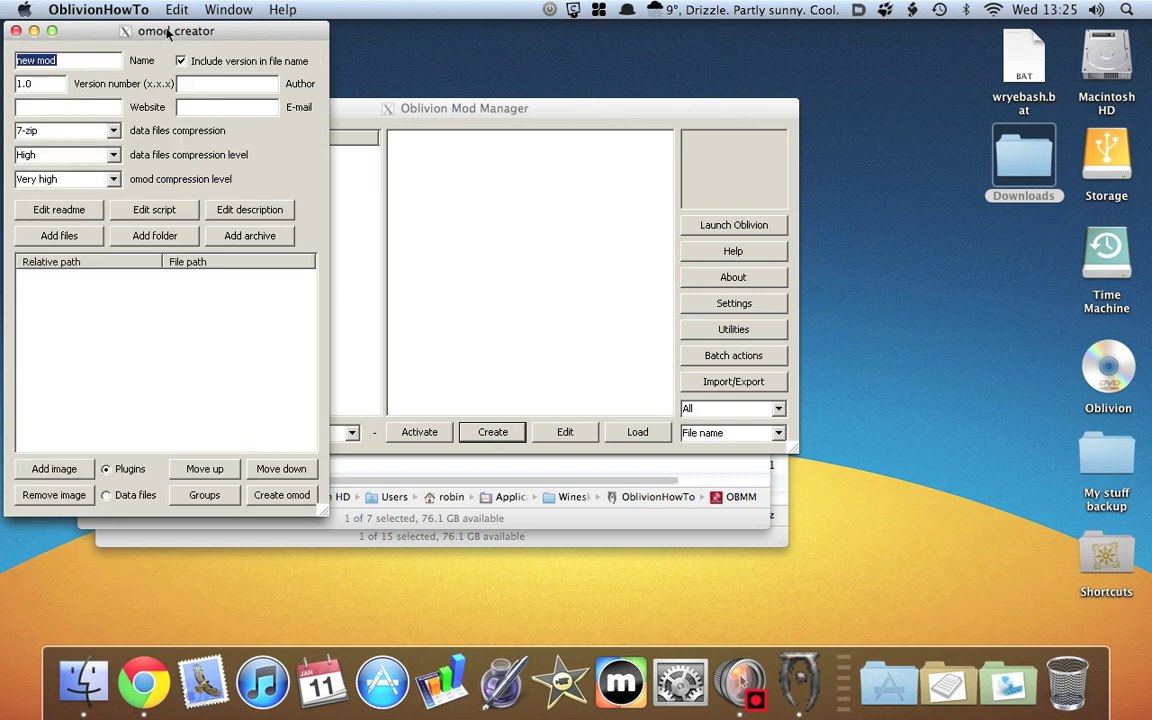
{"action": "left_click_drag", "start_coordinate": [168, 33], "coordinate": [324, 36]}
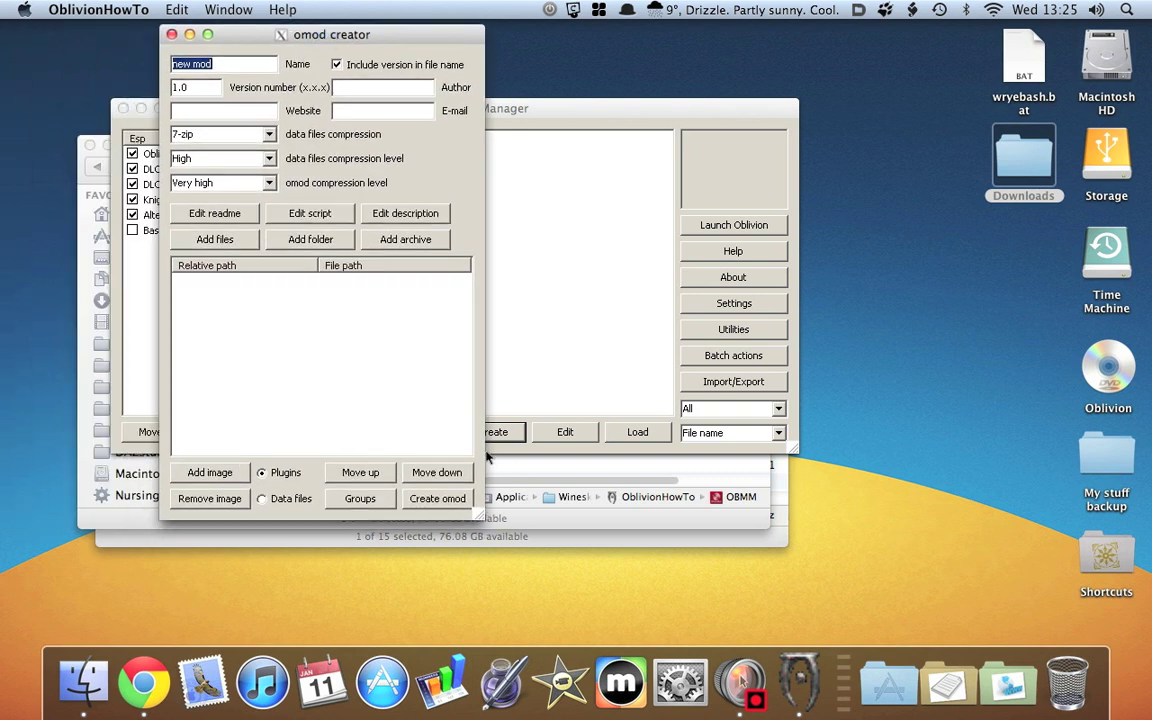
{"action": "left_click", "coordinate": [399, 241]}
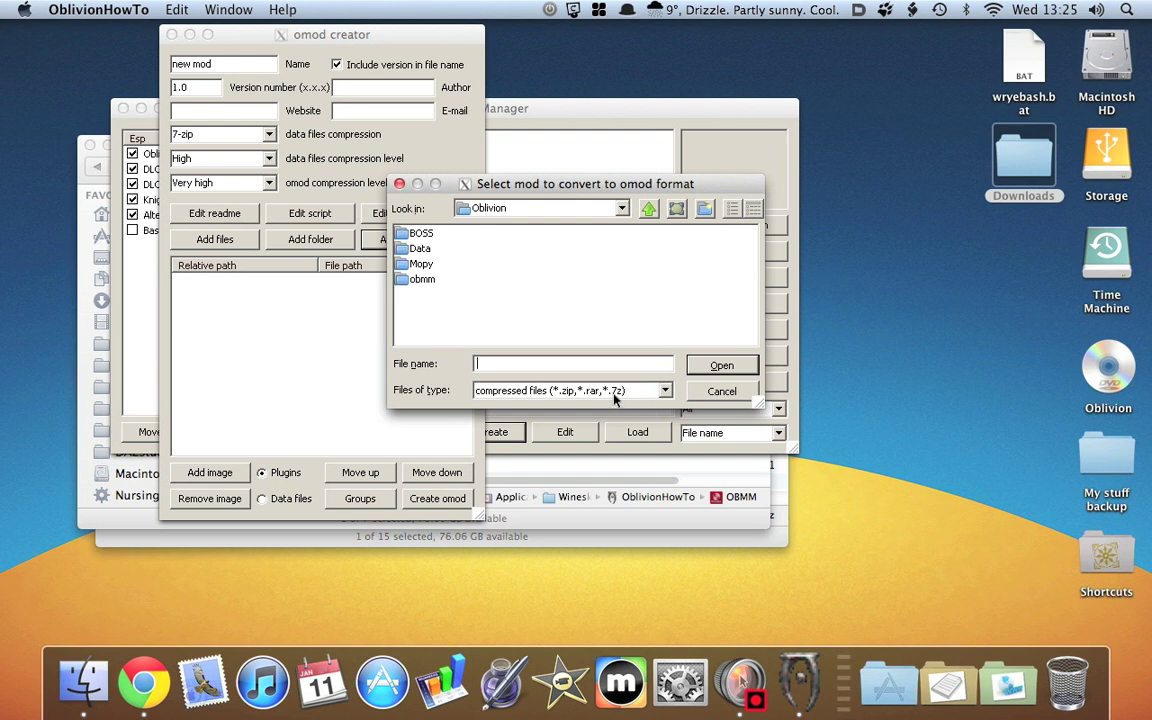
{"action": "left_click", "coordinate": [623, 209]}
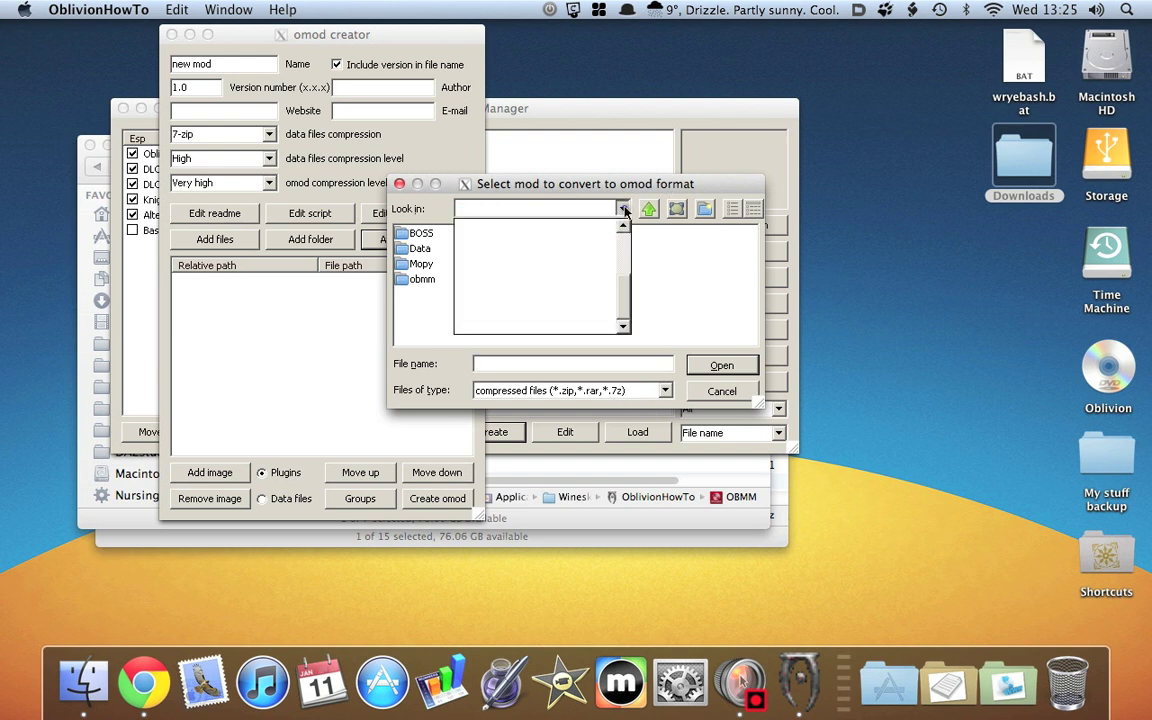
{"action": "scroll", "coordinate": [623, 297], "scroll_direction": "up", "scroll_amount": 3}
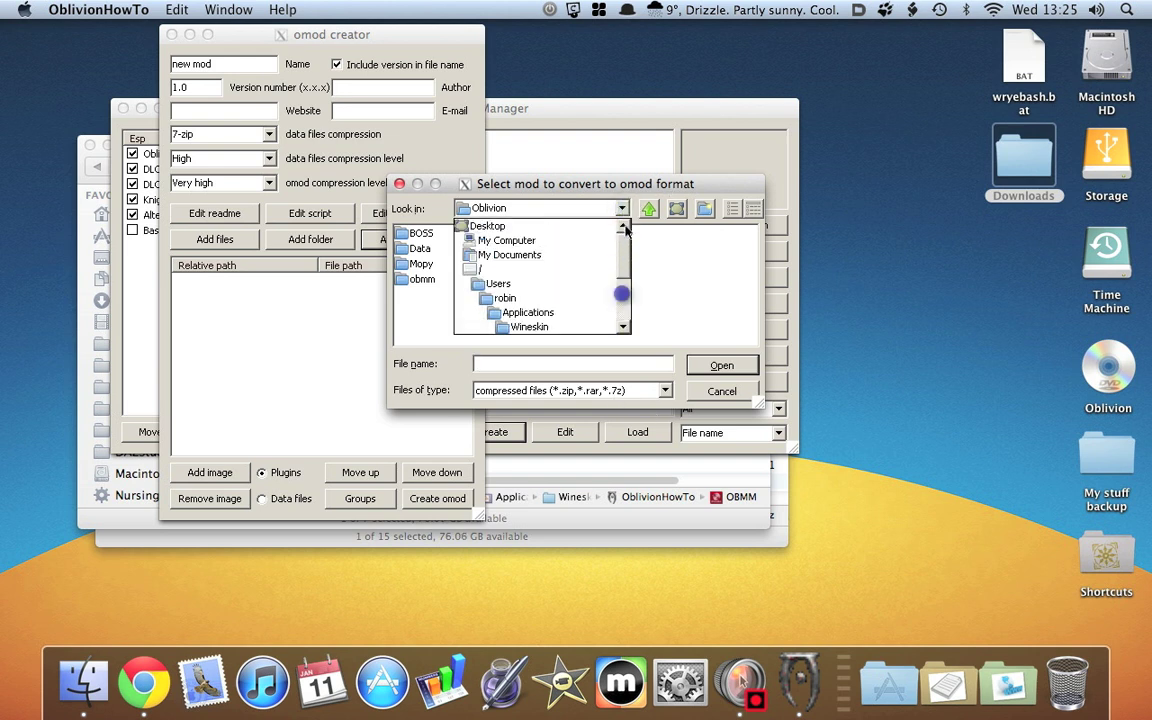
{"action": "left_click", "coordinate": [489, 227]}
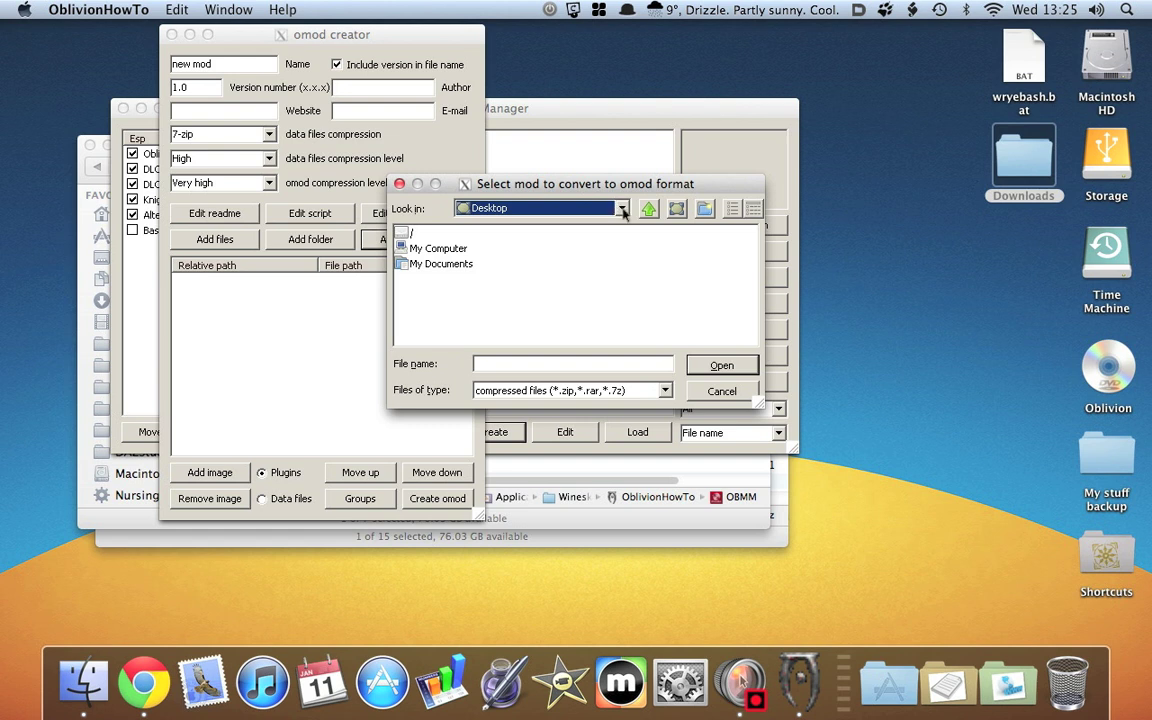
{"action": "double_click", "coordinate": [405, 249]}
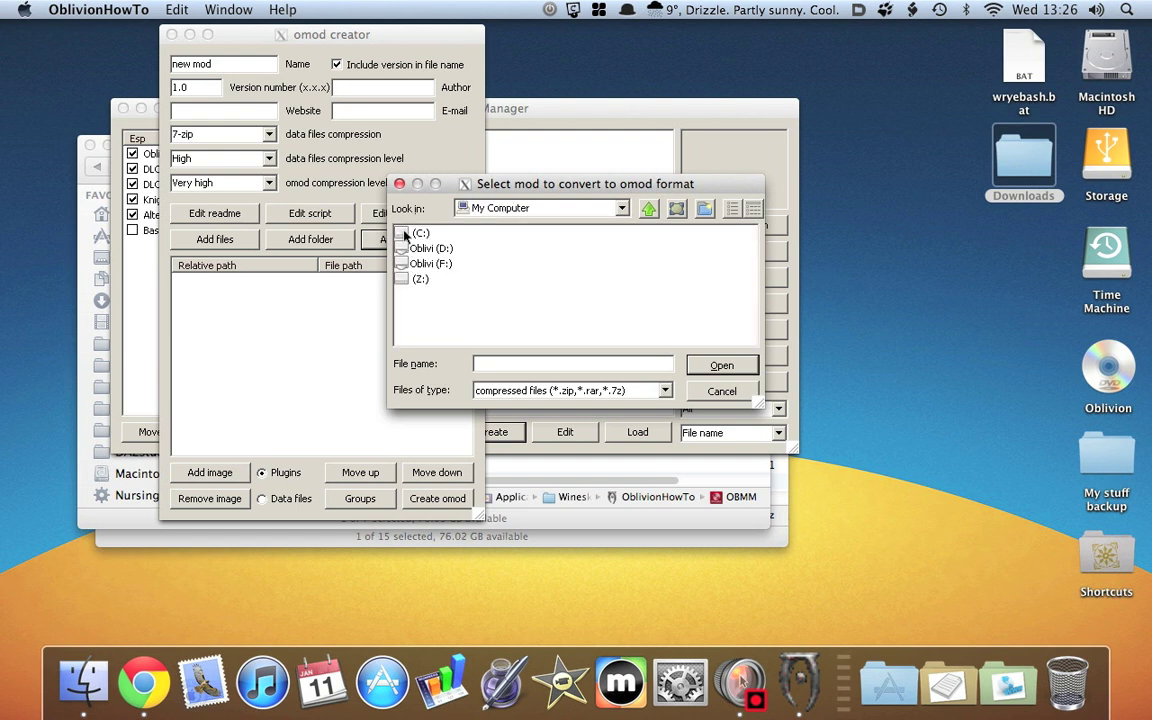
{"action": "double_click", "coordinate": [402, 251]}
{"action": "left_click", "coordinate": [403, 234]}
{"action": "left_click", "coordinate": [729, 397]}
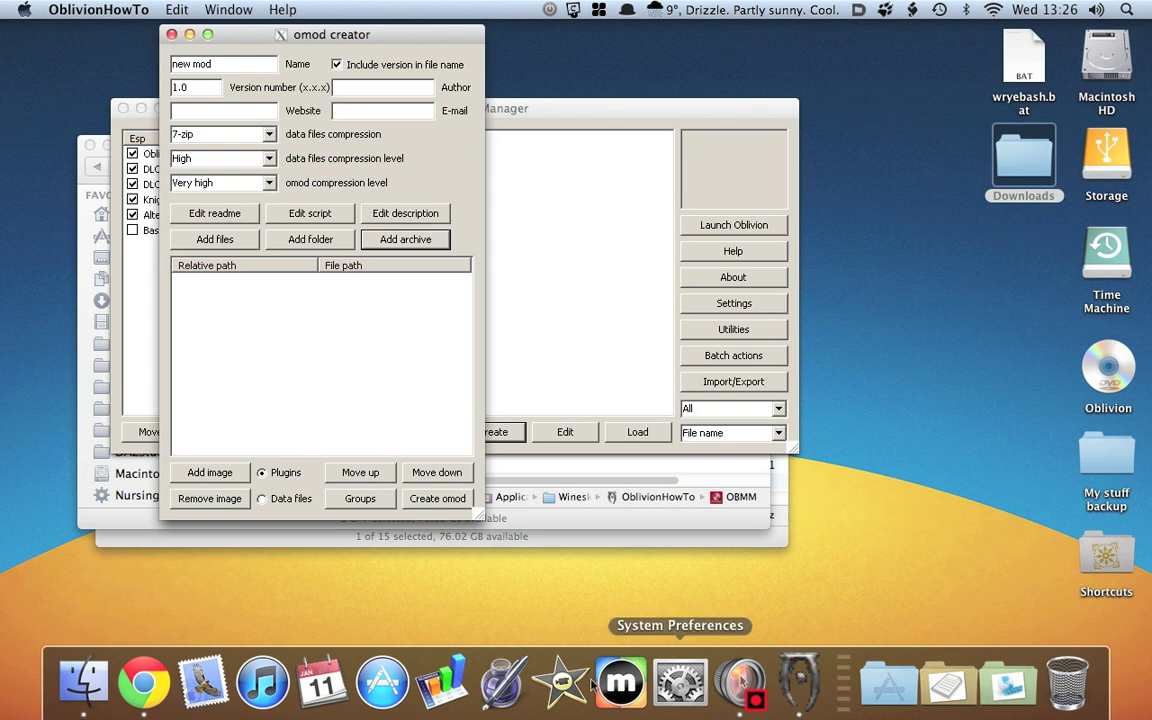
Switch to Finder and arrange the OblivionHowTo and Downloads folder windows so both file lists are accessible.
{"action": "left_click", "coordinate": [92, 690]}
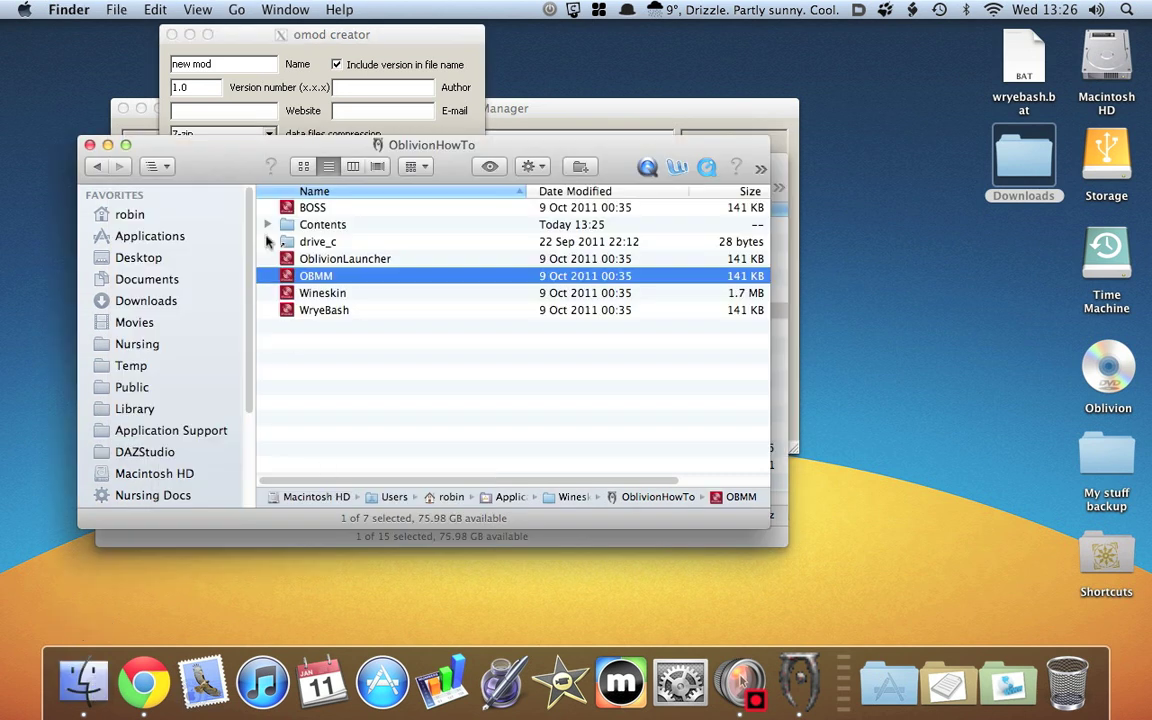
{"action": "left_click_drag", "start_coordinate": [366, 148], "coordinate": [367, 241]}
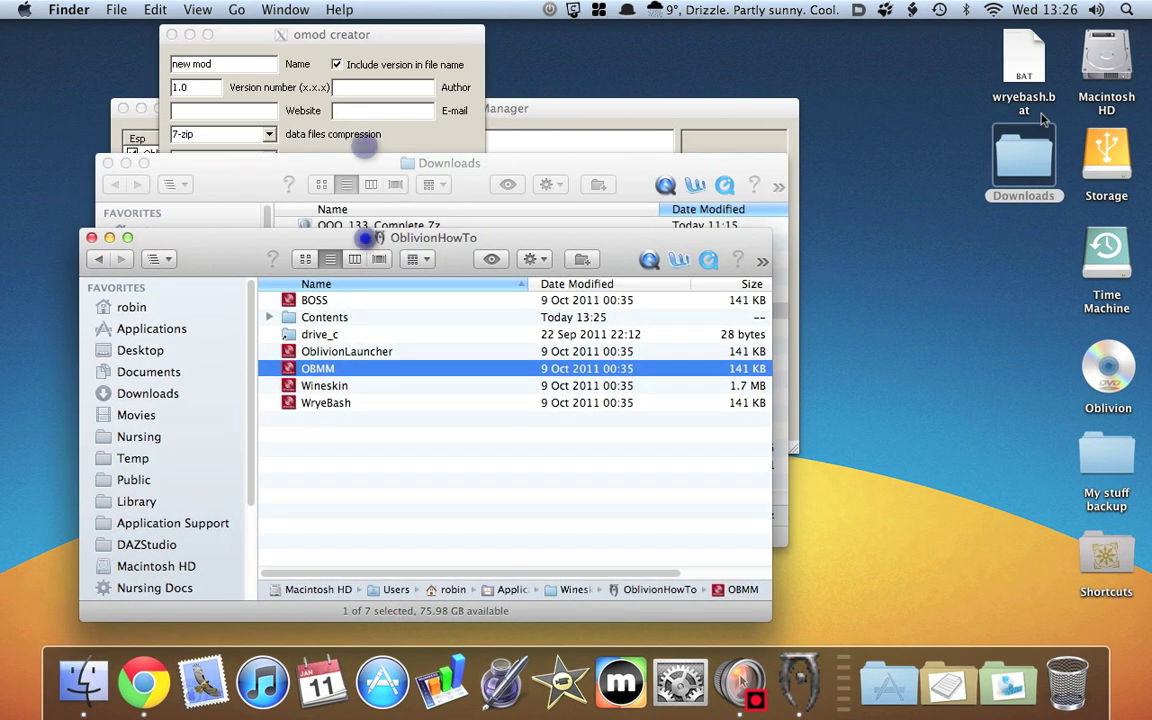
{"action": "double_click", "coordinate": [1033, 162]}
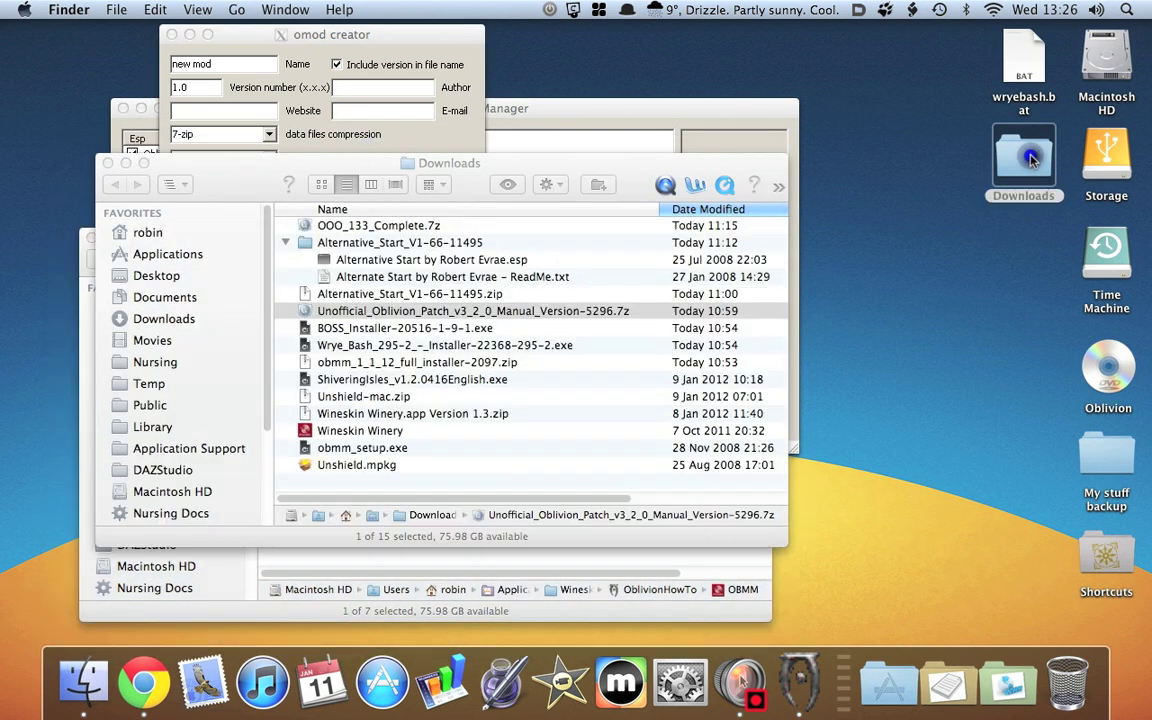
{"action": "left_click_drag", "start_coordinate": [480, 170], "coordinate": [1112, 100]}
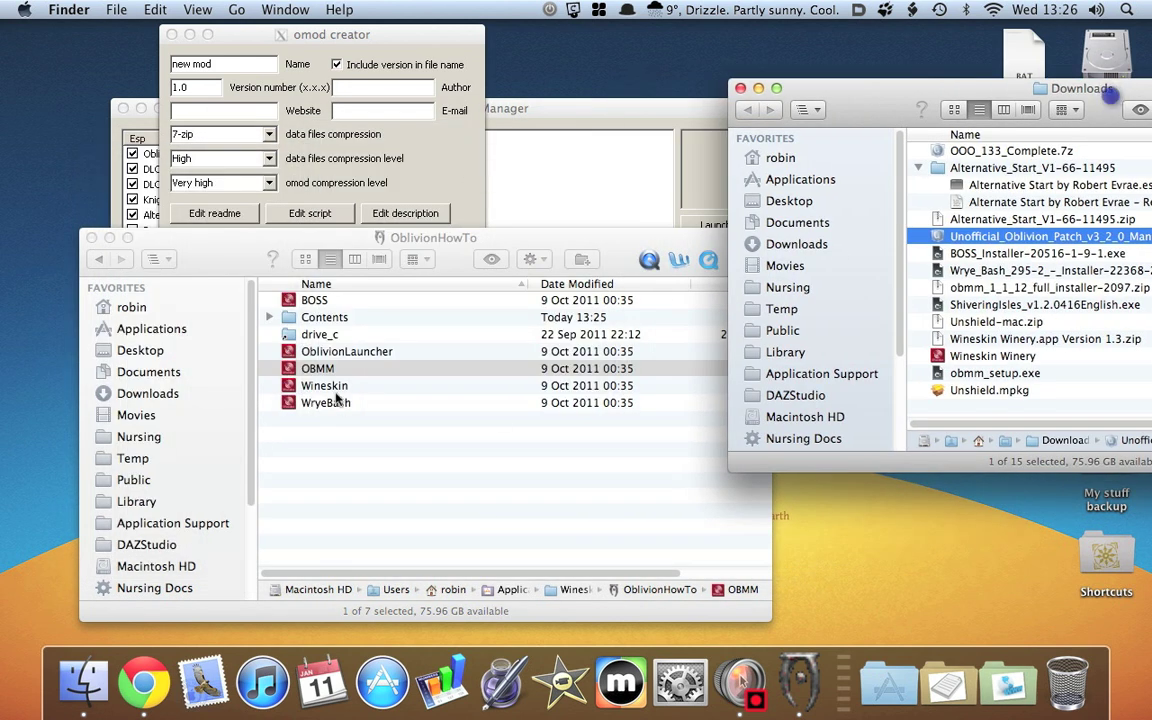
Open the Bethesda Softworks folder inside Program Files on the wrapper's drive_c.
{"action": "left_click", "coordinate": [293, 336]}
{"action": "double_click", "coordinate": [293, 336]}
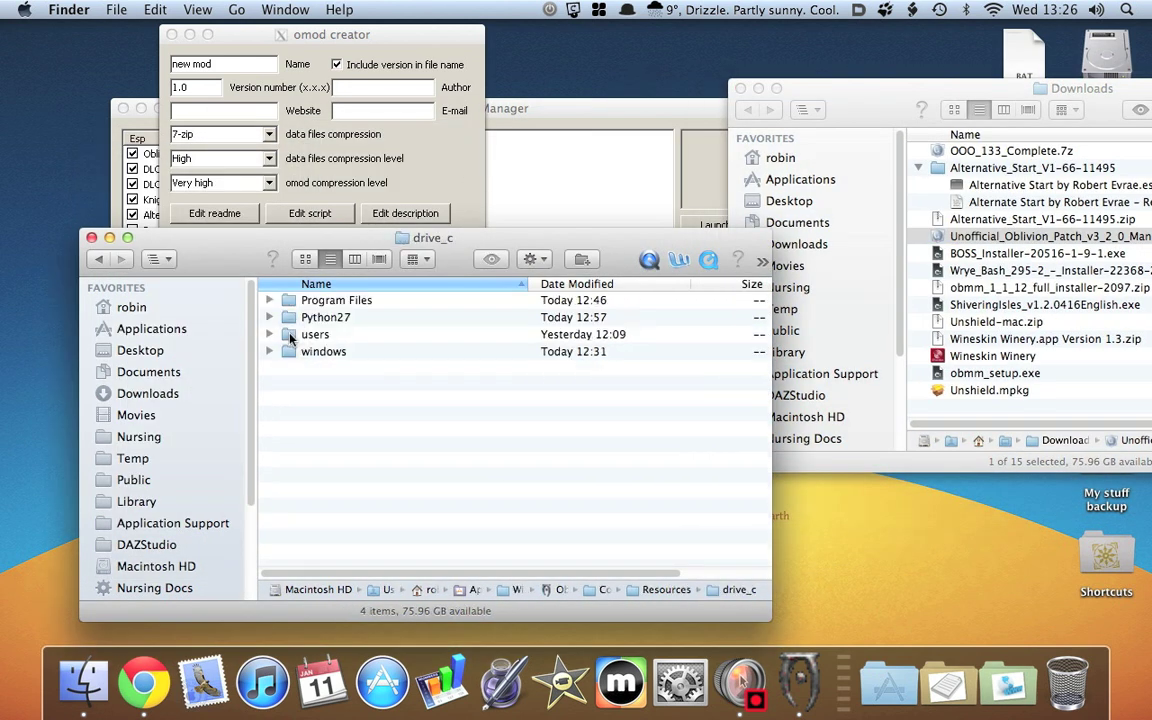
{"action": "left_click", "coordinate": [269, 300]}
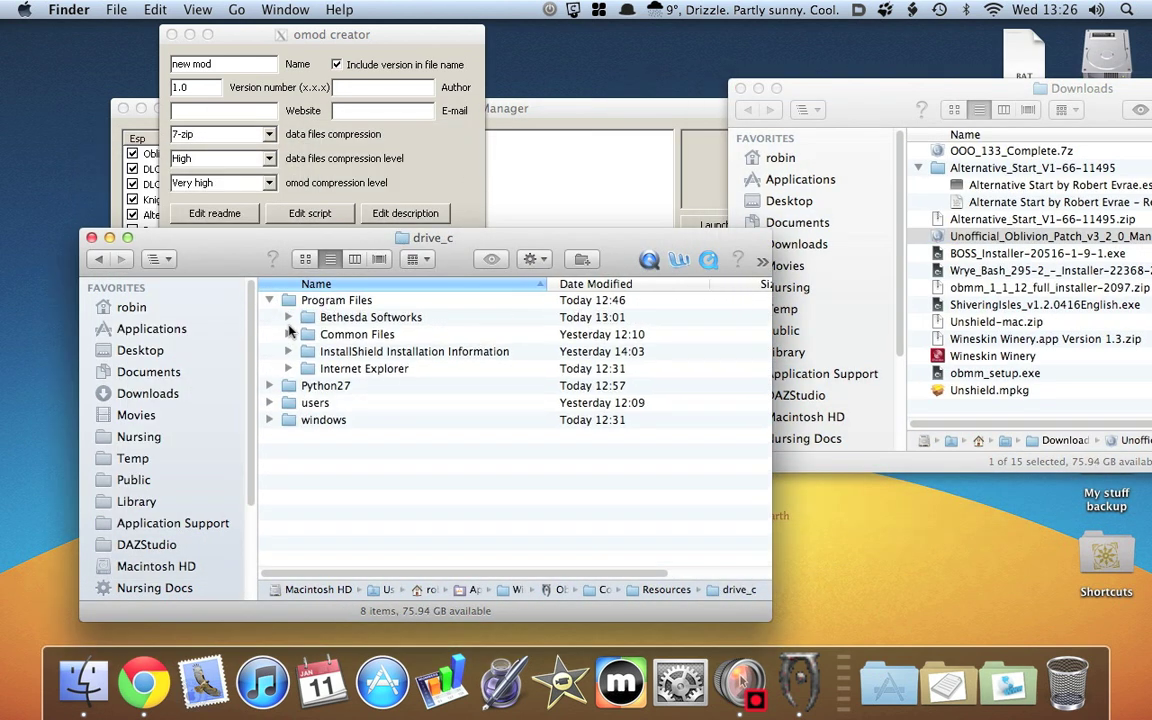
{"action": "left_click", "coordinate": [287, 315]}
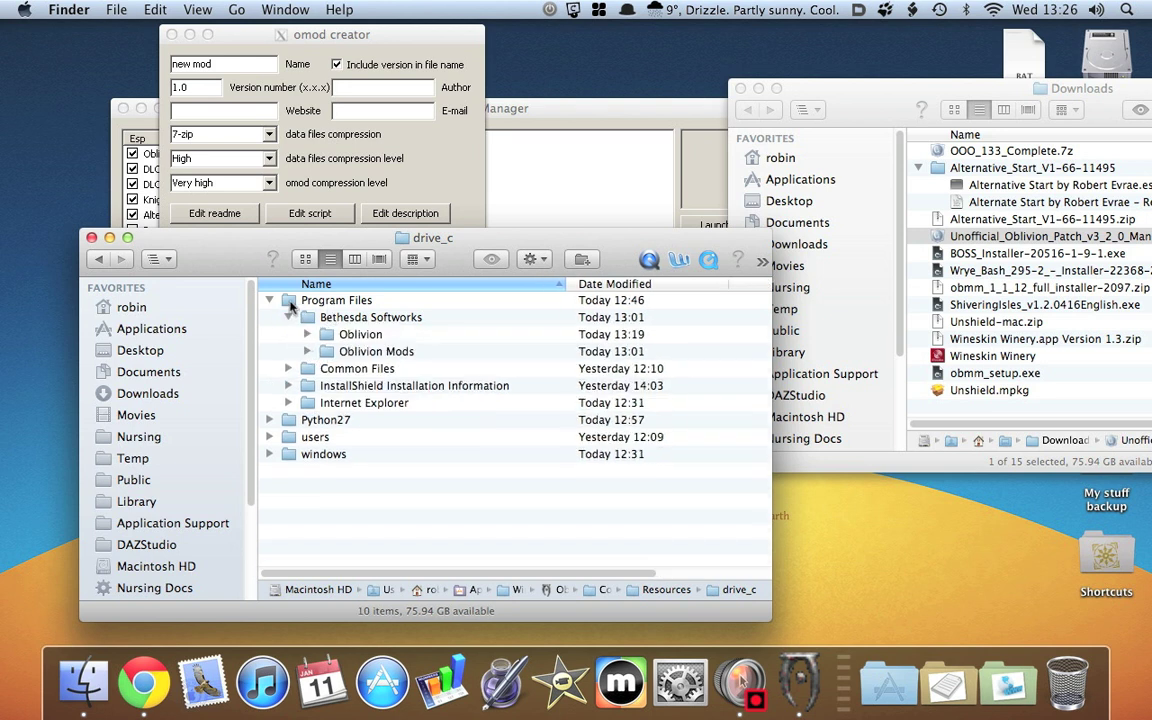
{"action": "left_click", "coordinate": [298, 315]}
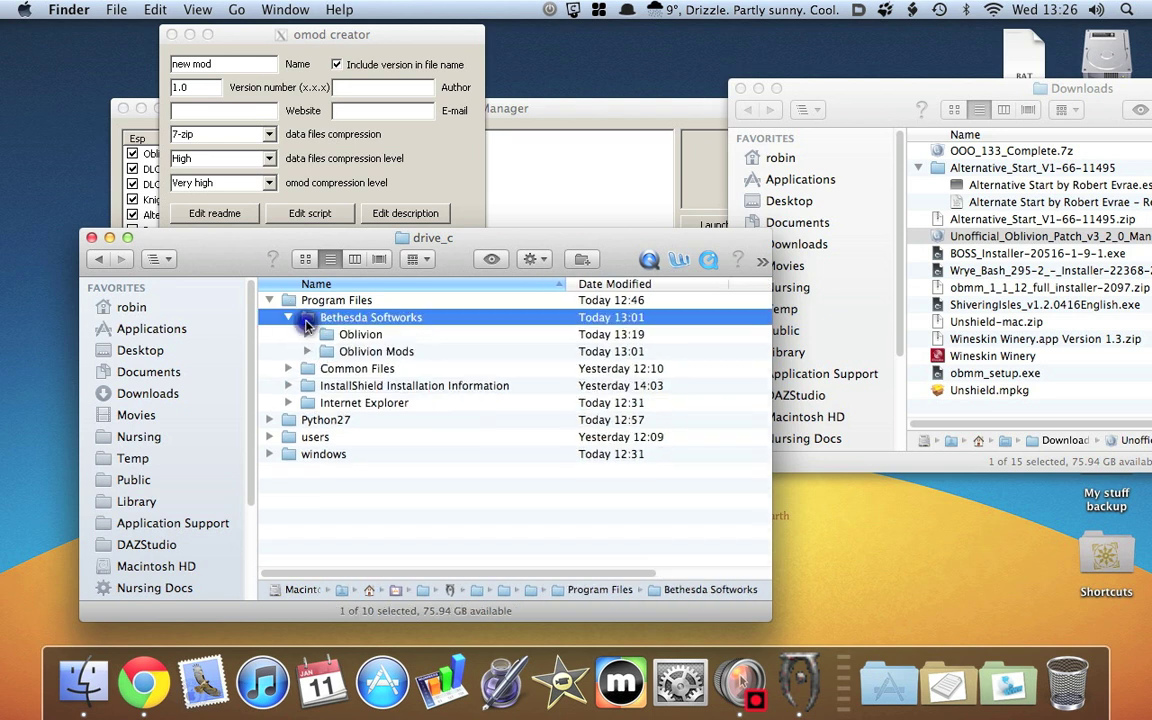
{"action": "key", "text": "super+Down"}
Create a folder named Downloaded Mods inside the Bethesda Softworks folder.
{"action": "right_click", "coordinate": [424, 408]}
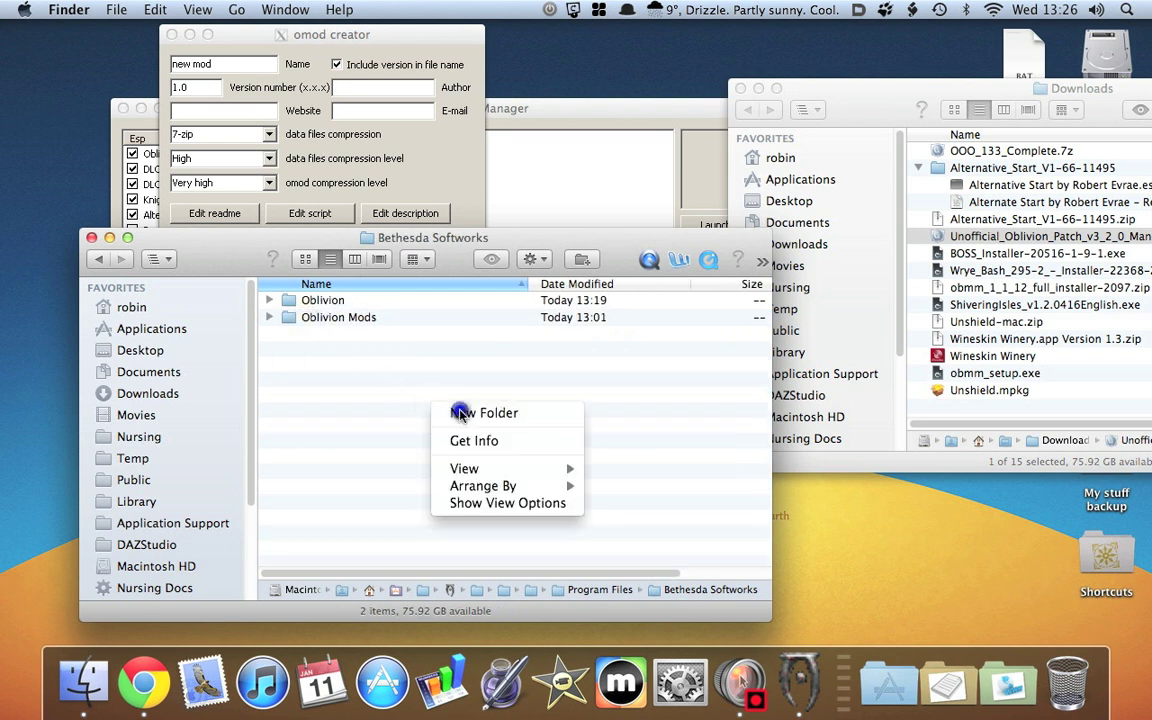
{"action": "left_click", "coordinate": [460, 412]}
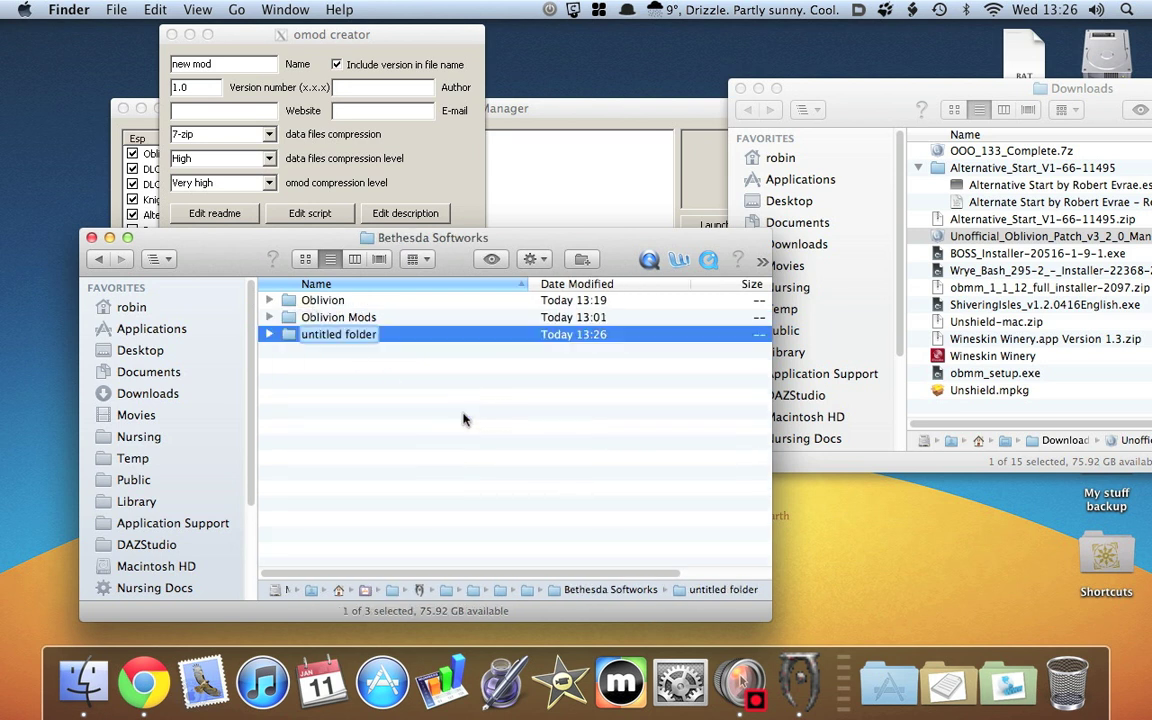
{"action": "type", "text": "Dowm"}
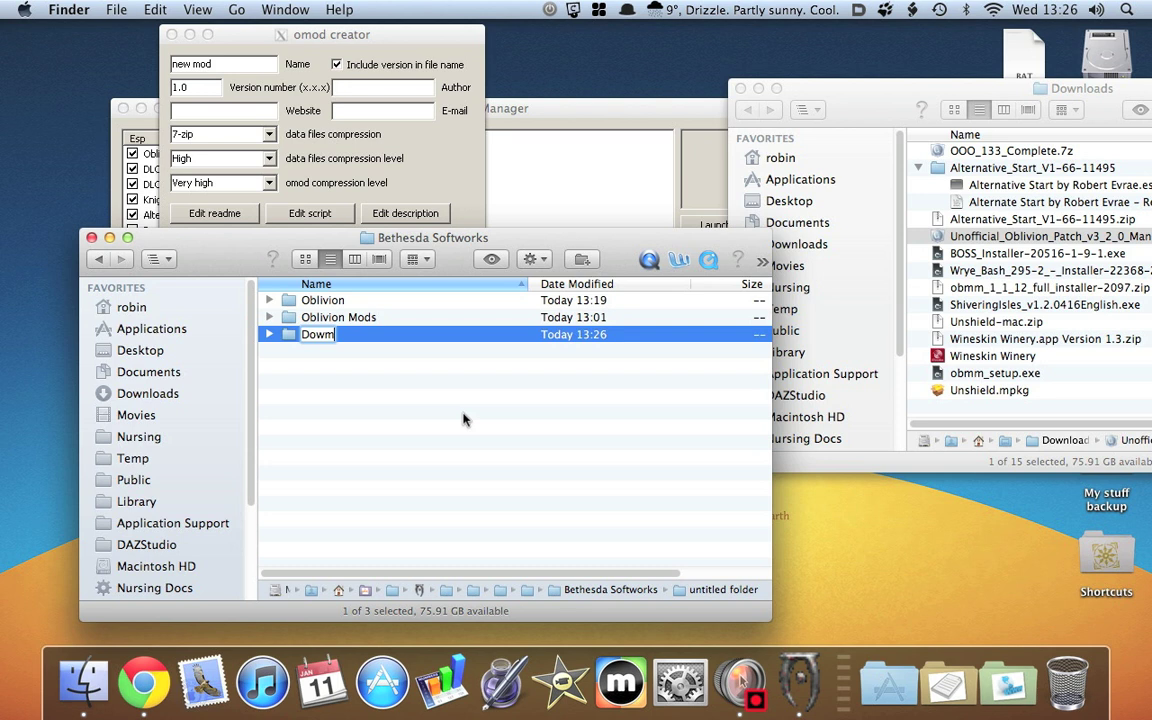
{"action": "key", "text": "BackSpace"}
{"action": "type", "text": "nloaded Mo"}
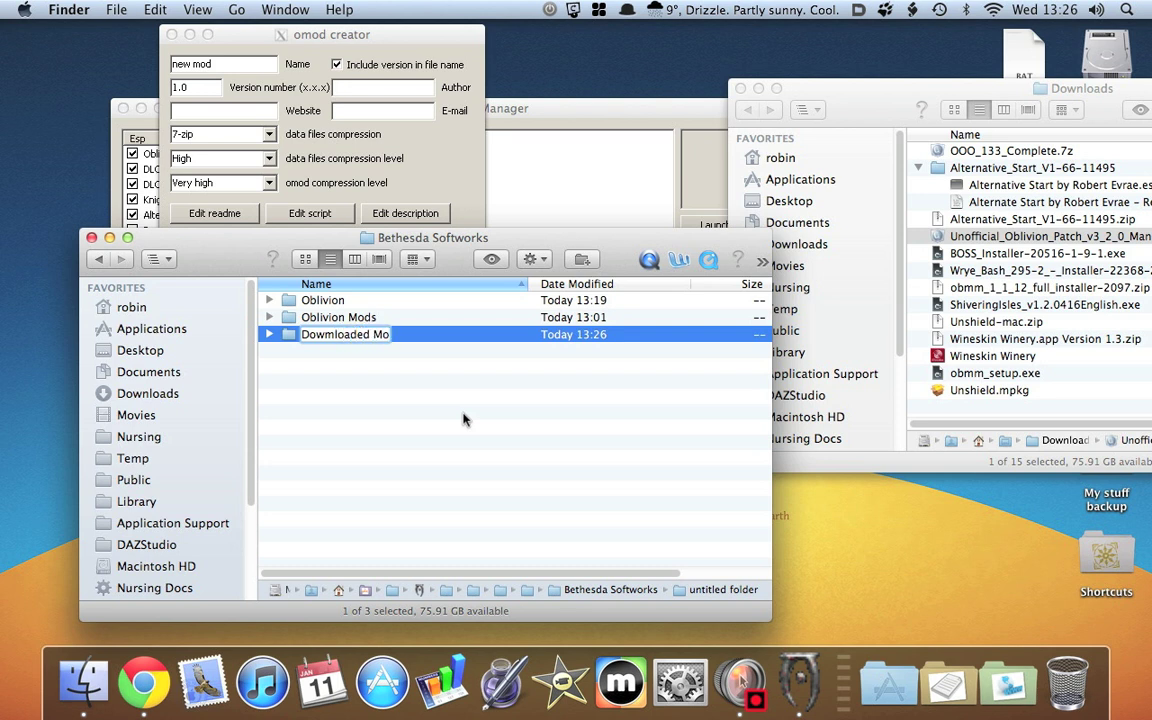
{"action": "type", "text": "ds"}
{"action": "key", "text": "Return"}
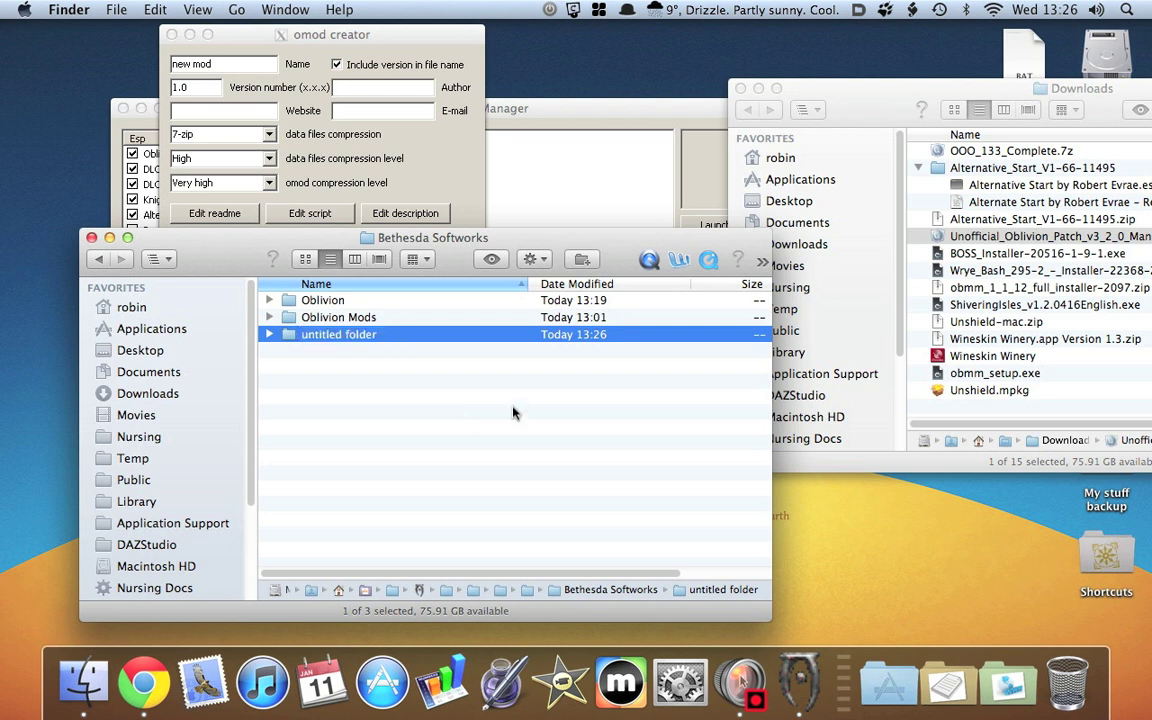
{"action": "left_click", "coordinate": [327, 304]}
{"action": "left_click", "coordinate": [330, 303]}
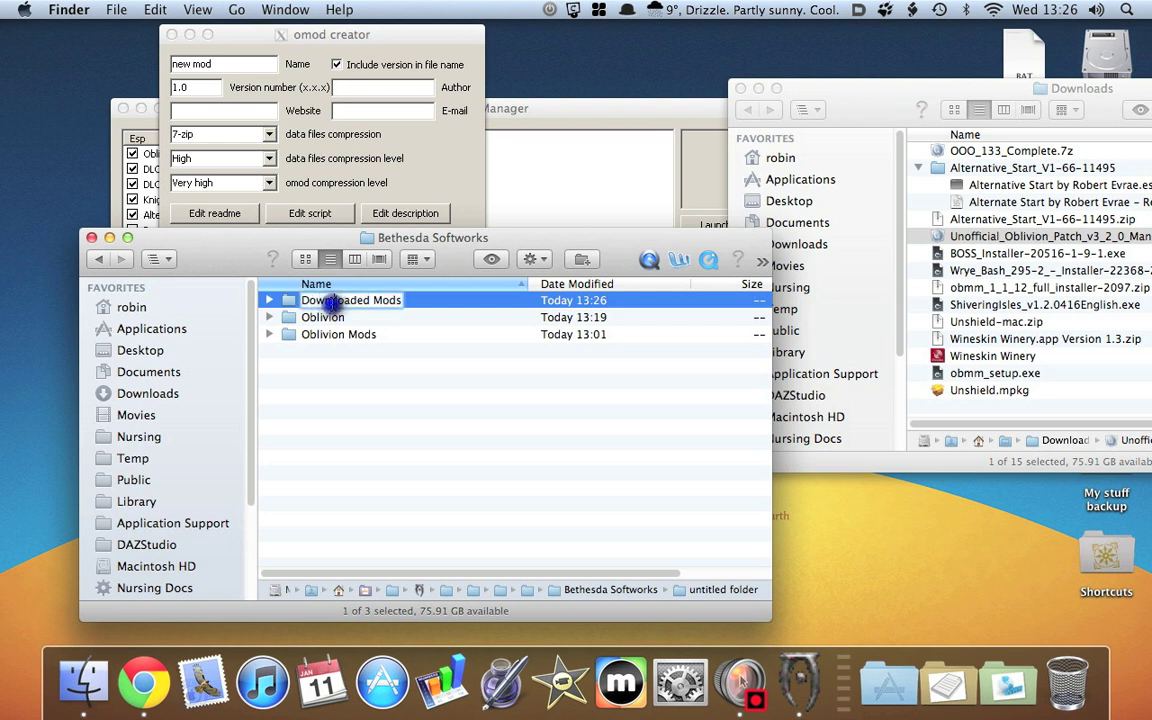
{"action": "key", "text": "Return"}
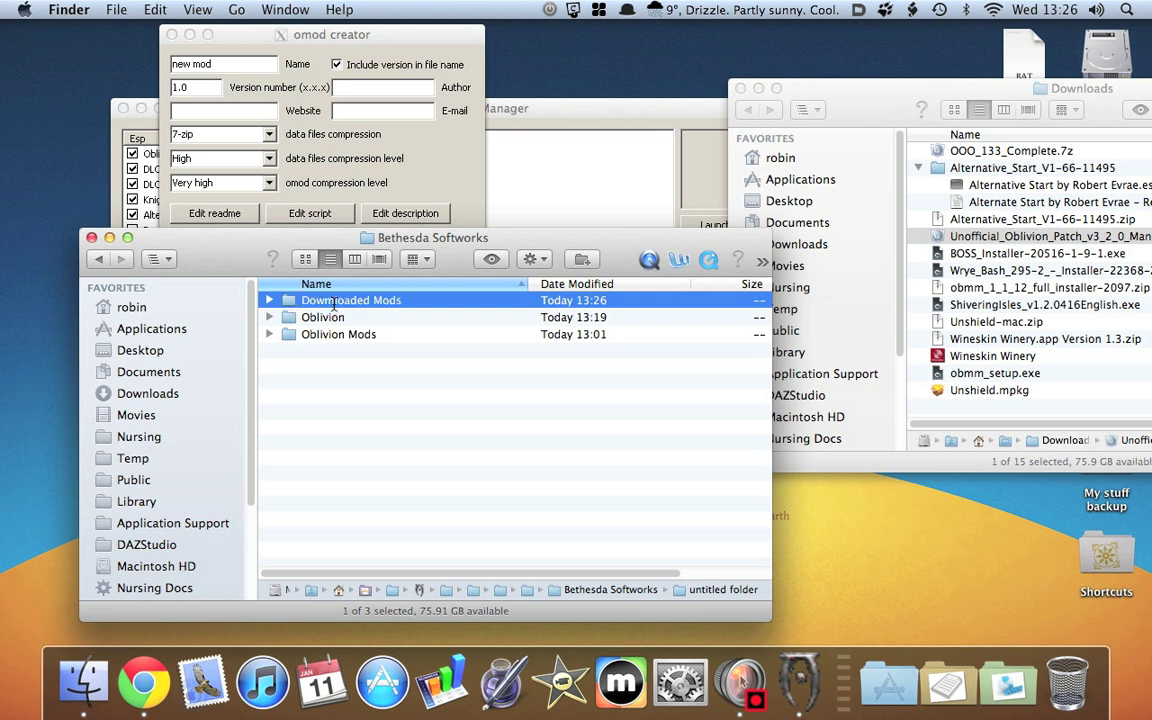
Open the Downloaded Mods folder and move Unofficial_Oblivion_Patch_v3_2_0_Manual_Version-5296.7z into it from Downloads.
{"action": "double_click", "coordinate": [285, 300]}
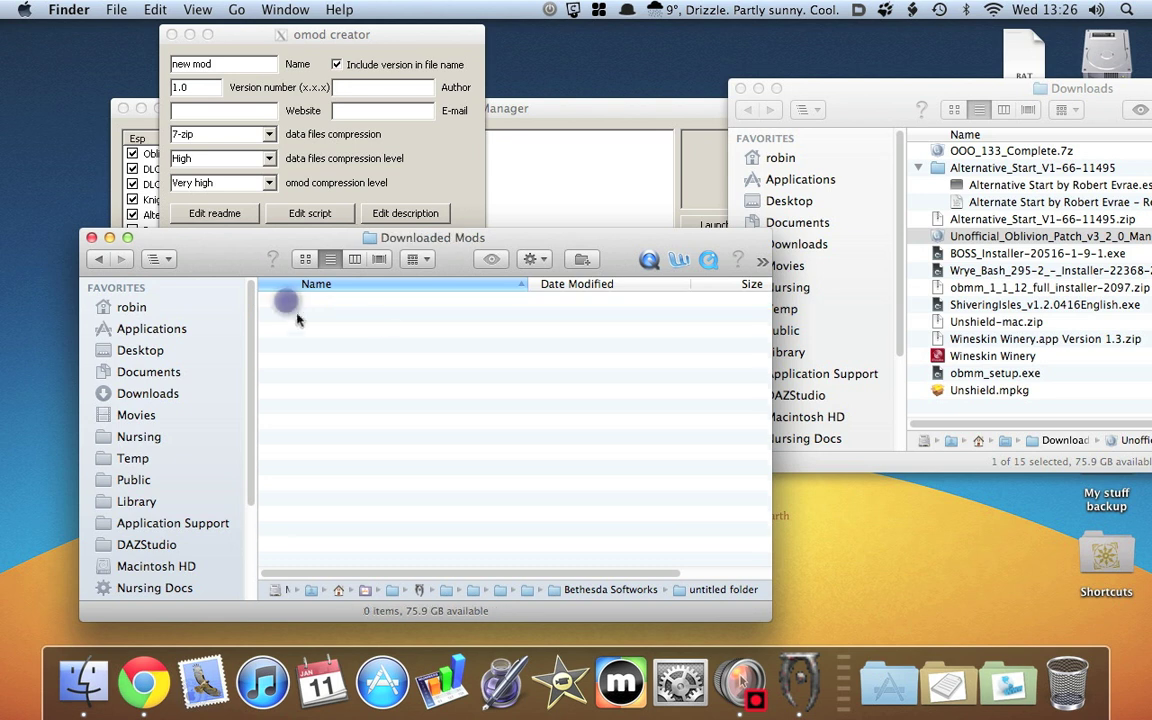
{"action": "left_click", "coordinate": [1006, 237]}
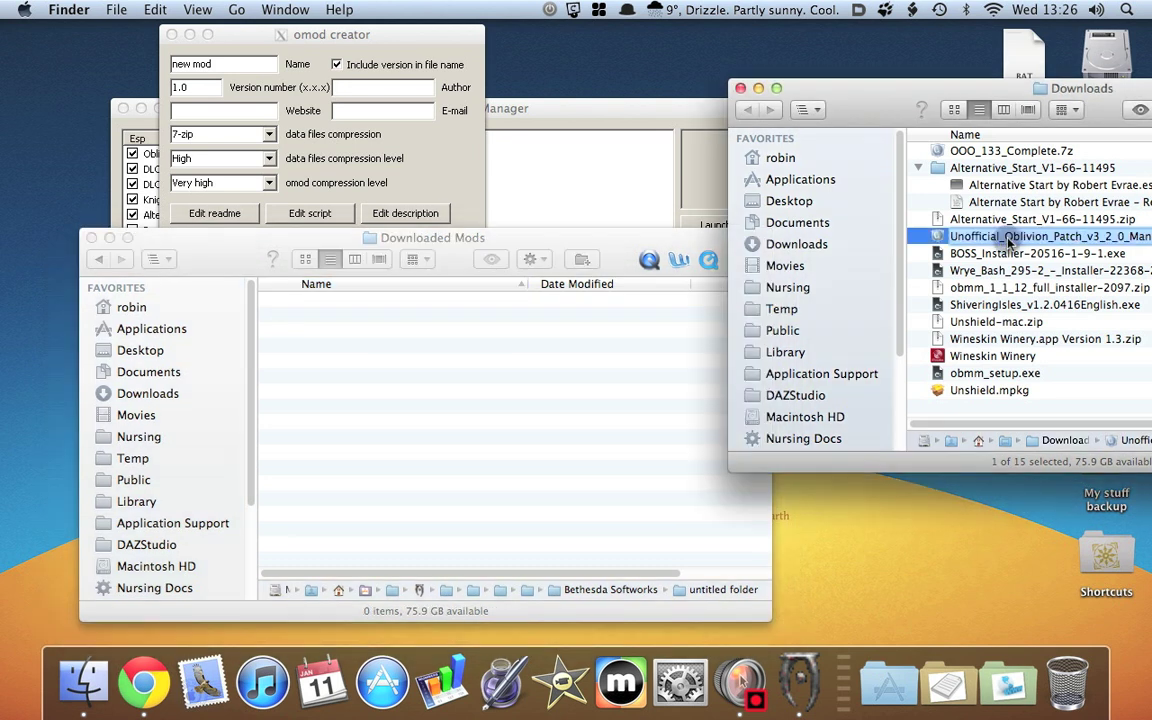
{"action": "left_click_drag", "start_coordinate": [935, 236], "coordinate": [488, 318]}
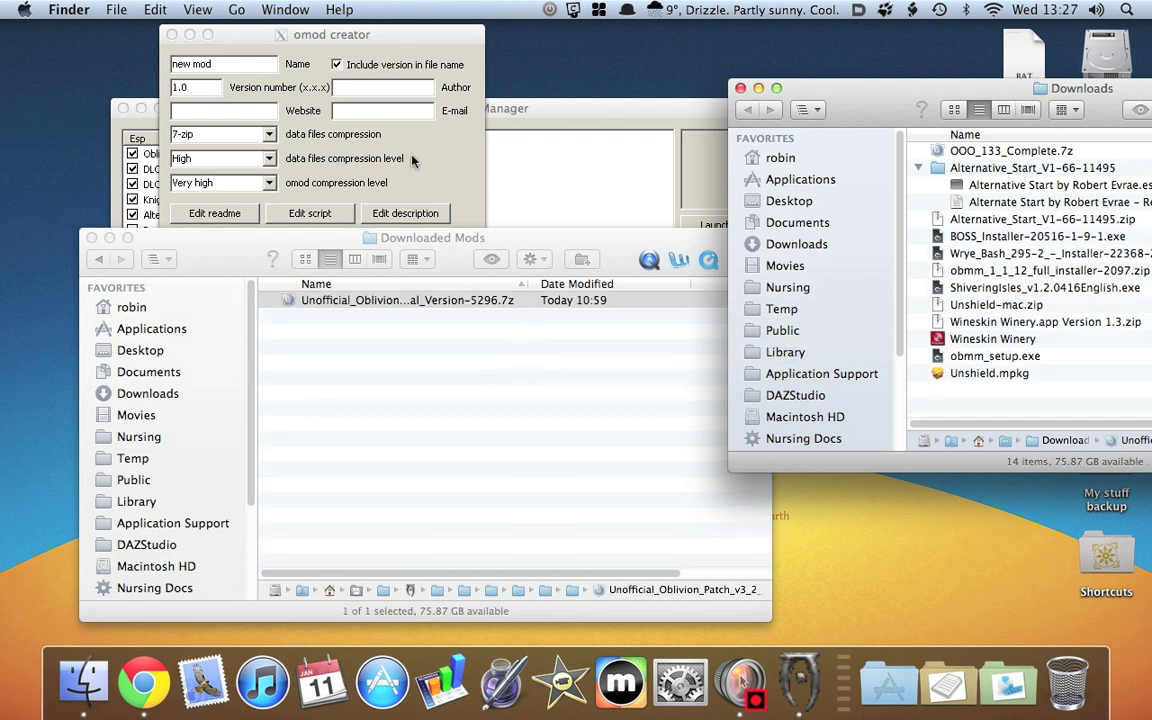
Return to the omod creator and add the archive Unofficial_Oblivion_Patch_v3_2_0_Manual_Version-5296.7z from Bethesda Softworks' Downloaded Mods folder.
{"action": "left_click", "coordinate": [385, 145]}
{"action": "left_click", "coordinate": [420, 239]}
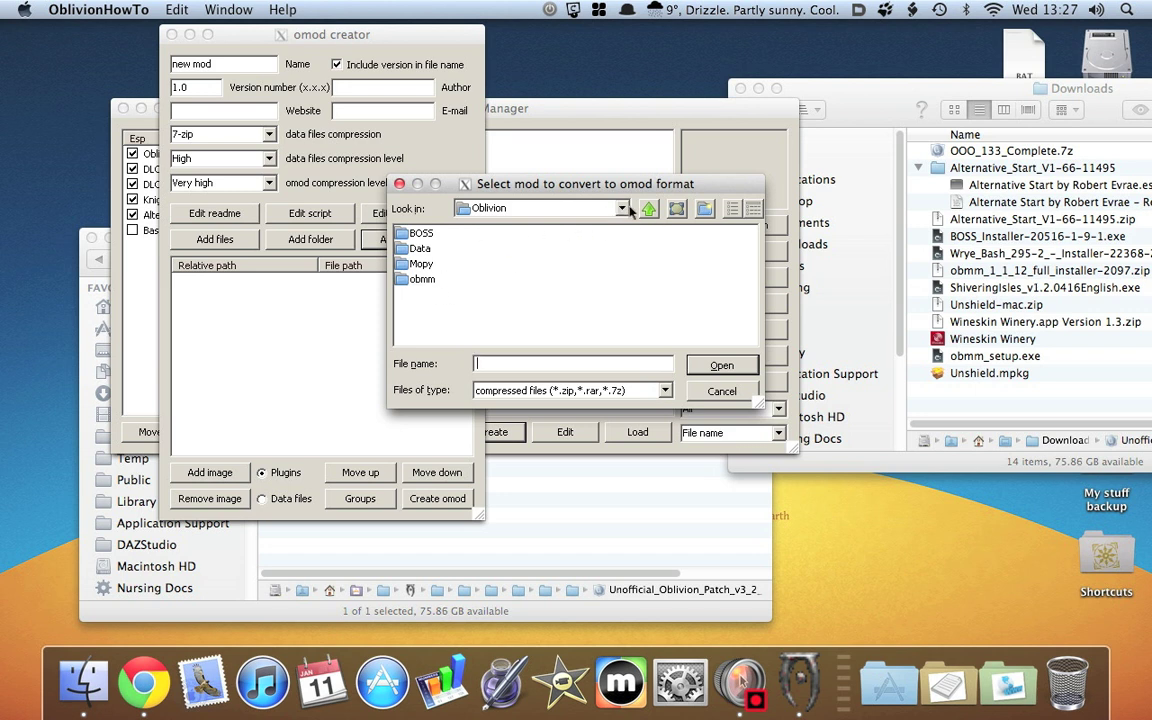
{"action": "left_click", "coordinate": [562, 206]}
{"action": "left_click", "coordinate": [567, 313]}
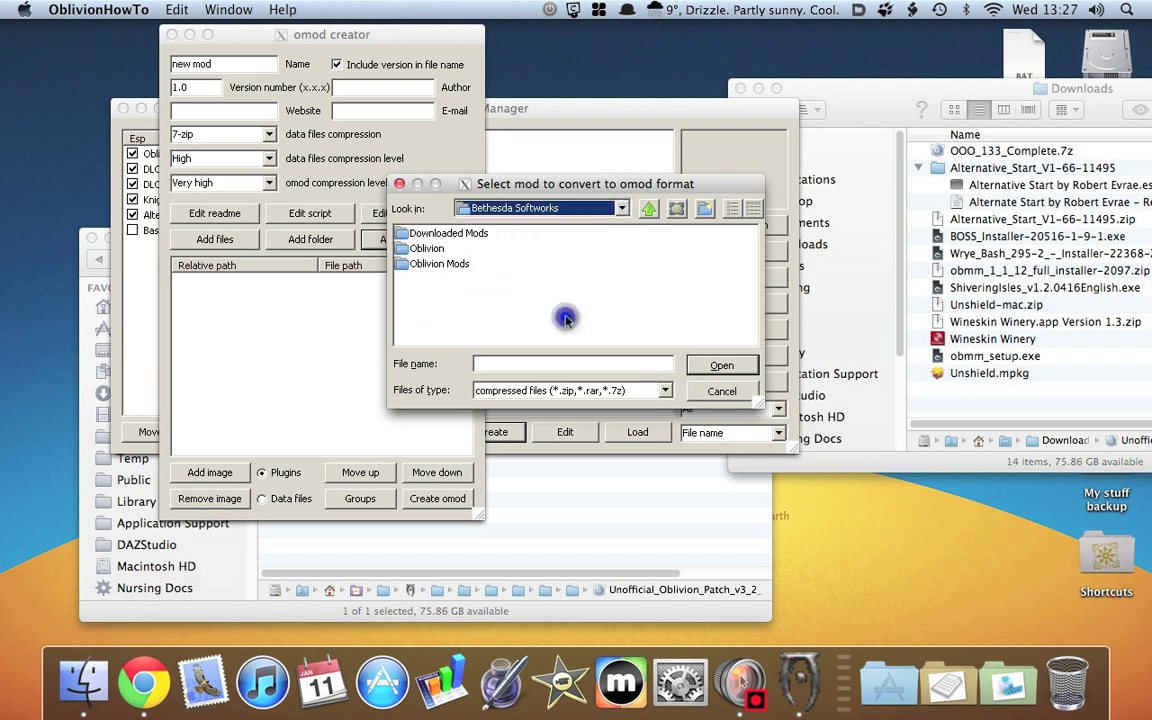
{"action": "double_click", "coordinate": [404, 236]}
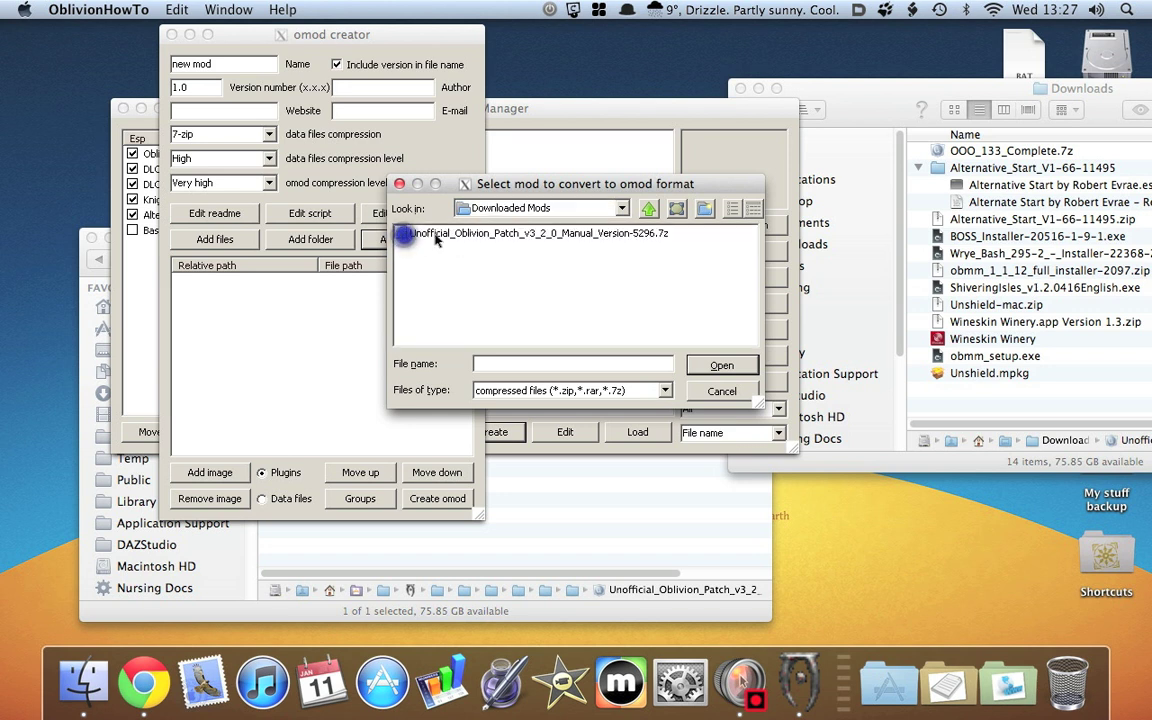
{"action": "left_click", "coordinate": [440, 233]}
{"action": "left_click", "coordinate": [721, 392]}
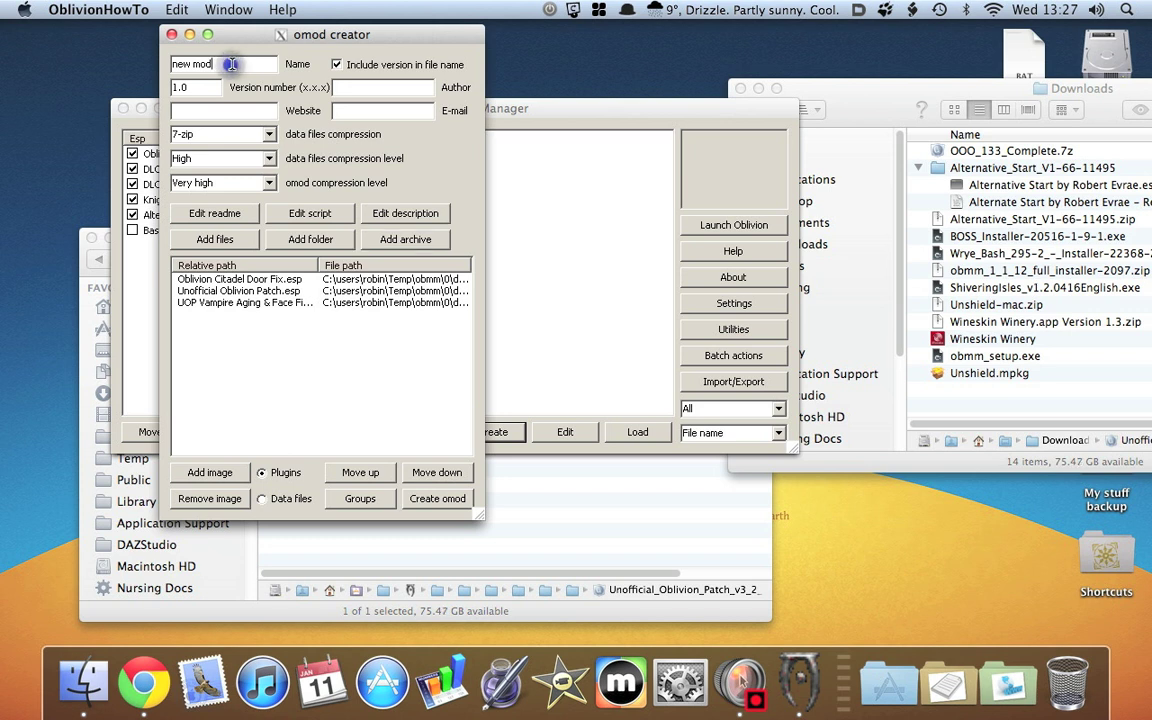
Name the new omod UnofficalPatch and set its version number to 1.33.
{"action": "left_click_drag", "start_coordinate": [222, 63], "coordinate": [172, 63]}
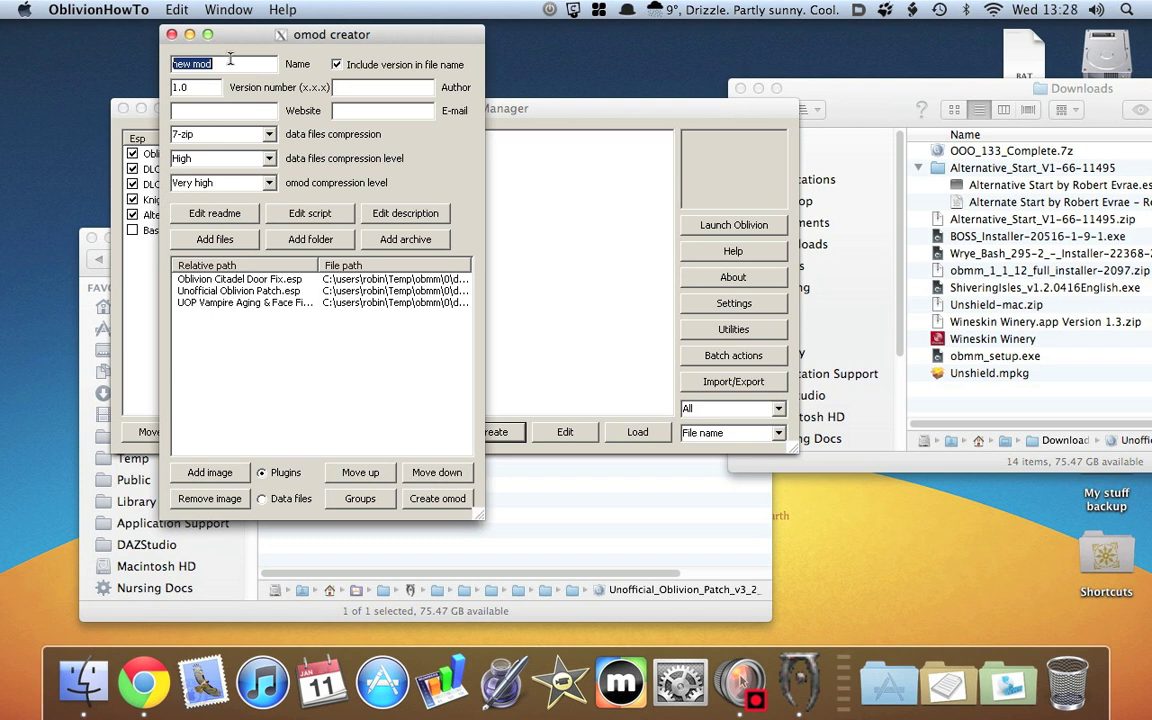
{"action": "type", "text": "UnofficalPatch"}
{"action": "left_click", "coordinate": [190, 90]}
{"action": "key", "text": "BackSpace"}
{"action": "type", "text": "3"}
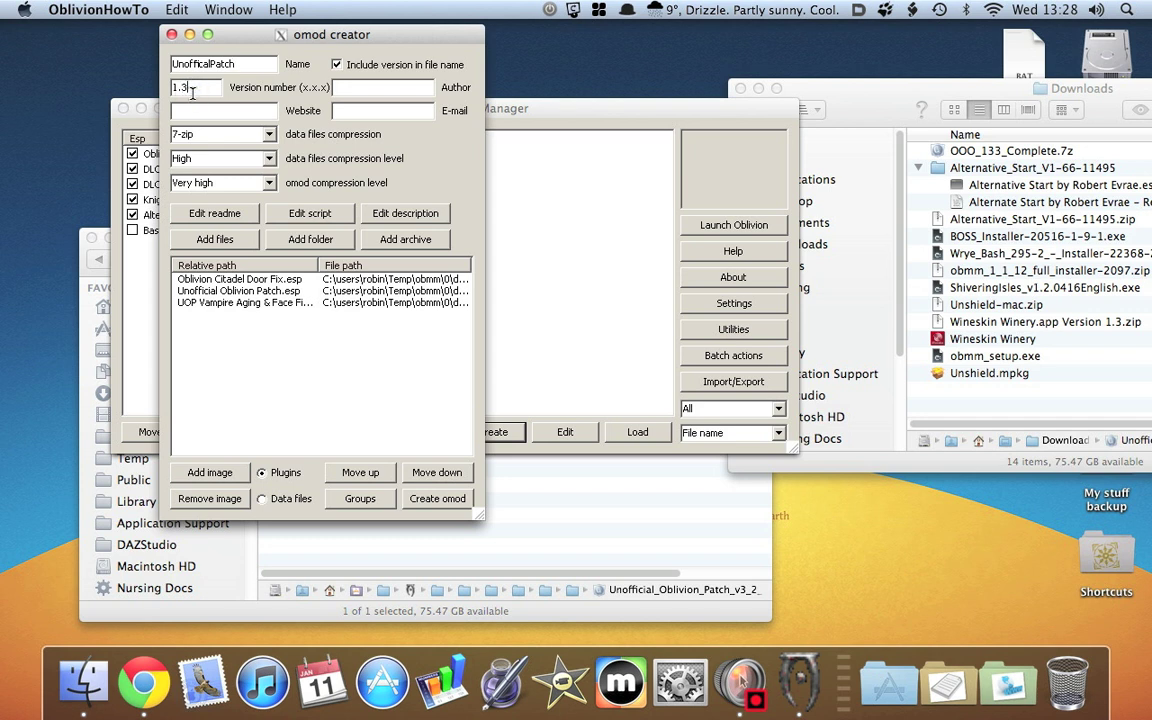
{"action": "type", "text": "3"}
Create the omod without an author name or description.
{"action": "left_click", "coordinate": [438, 498]}
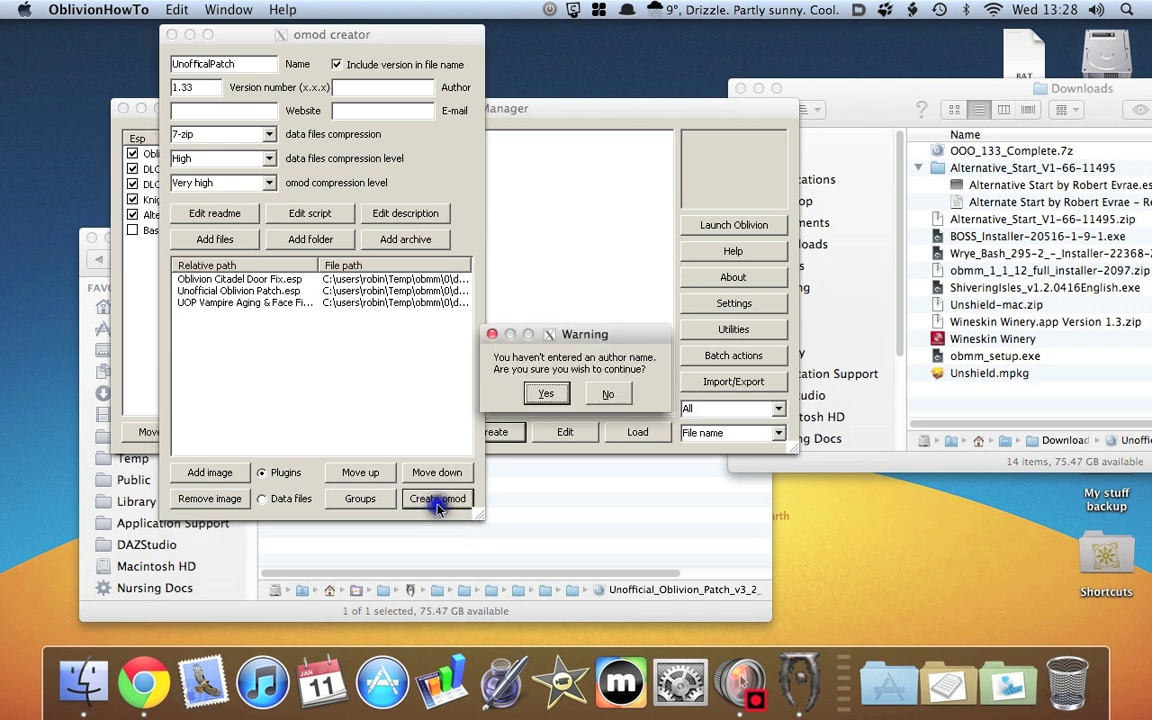
{"action": "left_click", "coordinate": [548, 395]}
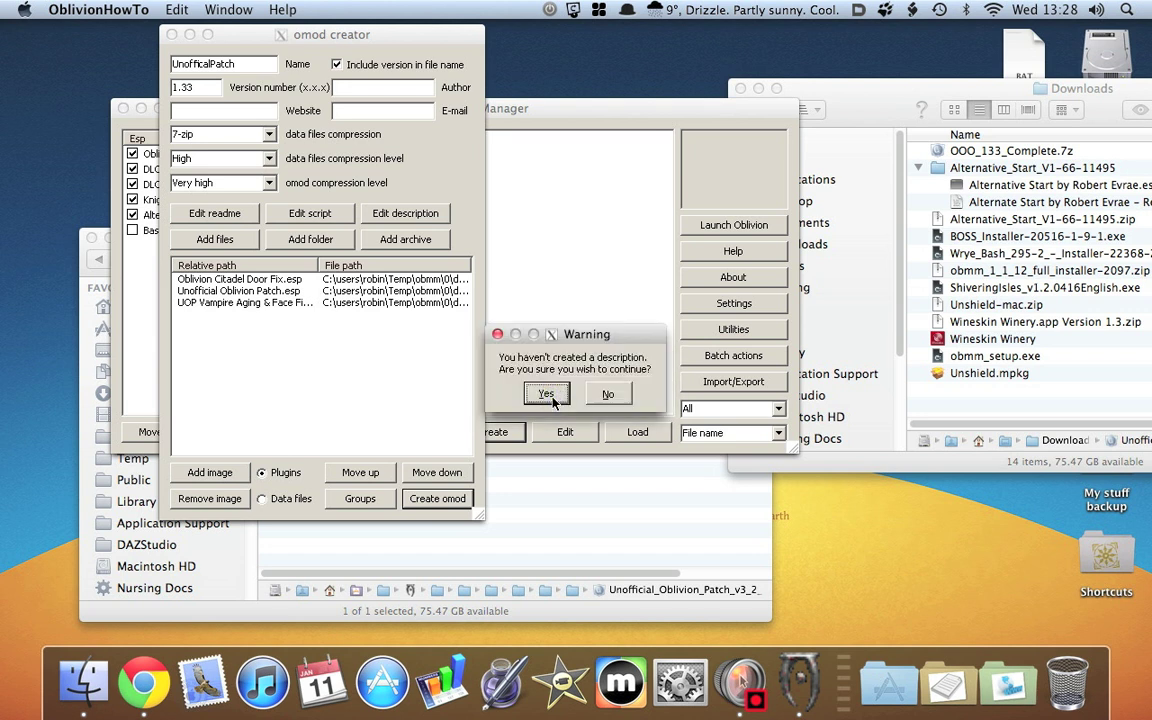
{"action": "left_click", "coordinate": [548, 395]}
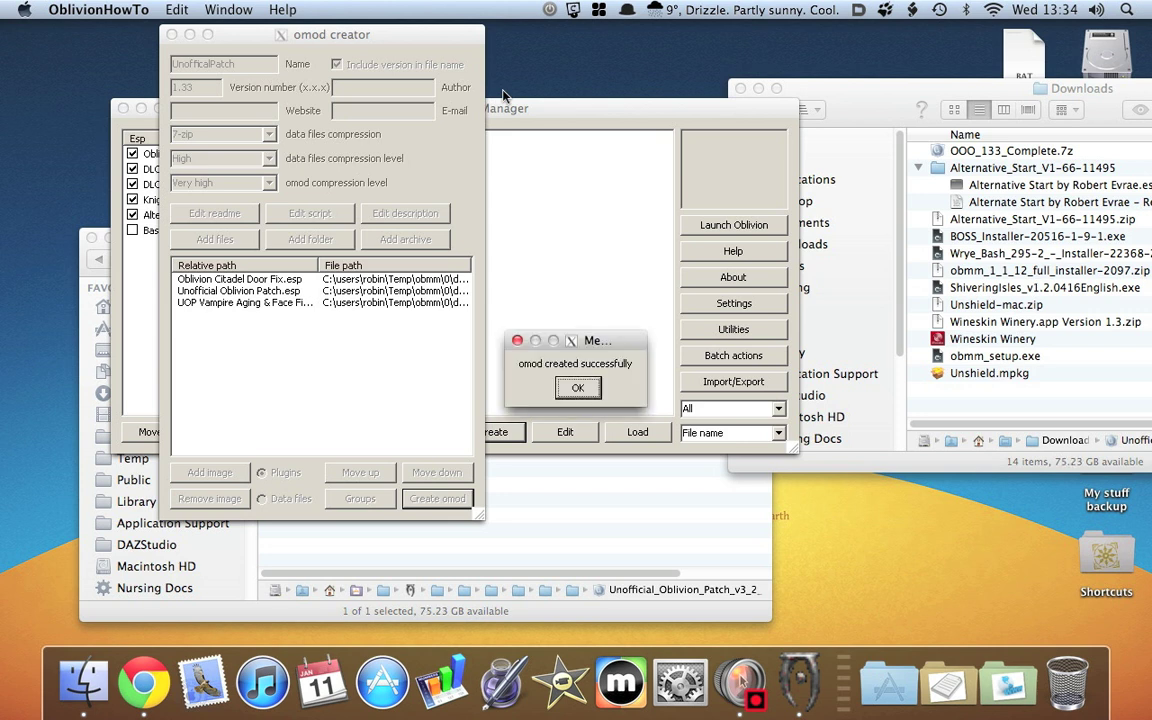
{"action": "left_click", "coordinate": [577, 389]}
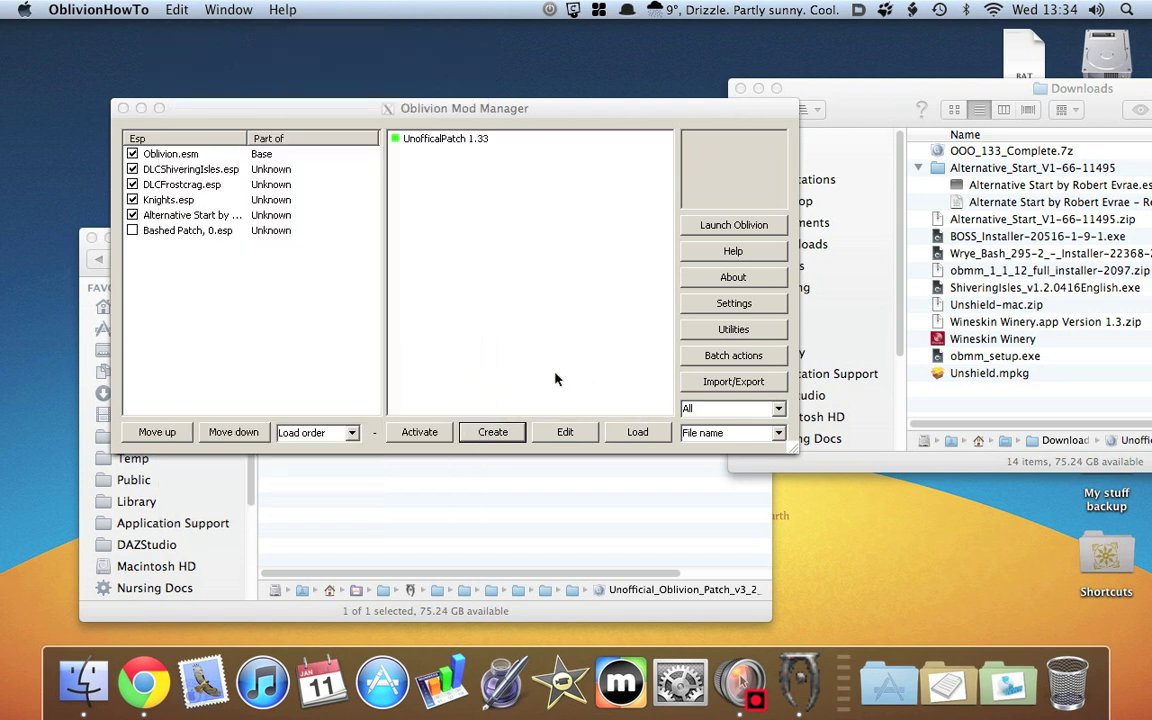
Activate the UnofficalPatch 1.33 omod and close Oblivion Mod Manager.
{"action": "left_click", "coordinate": [421, 140]}
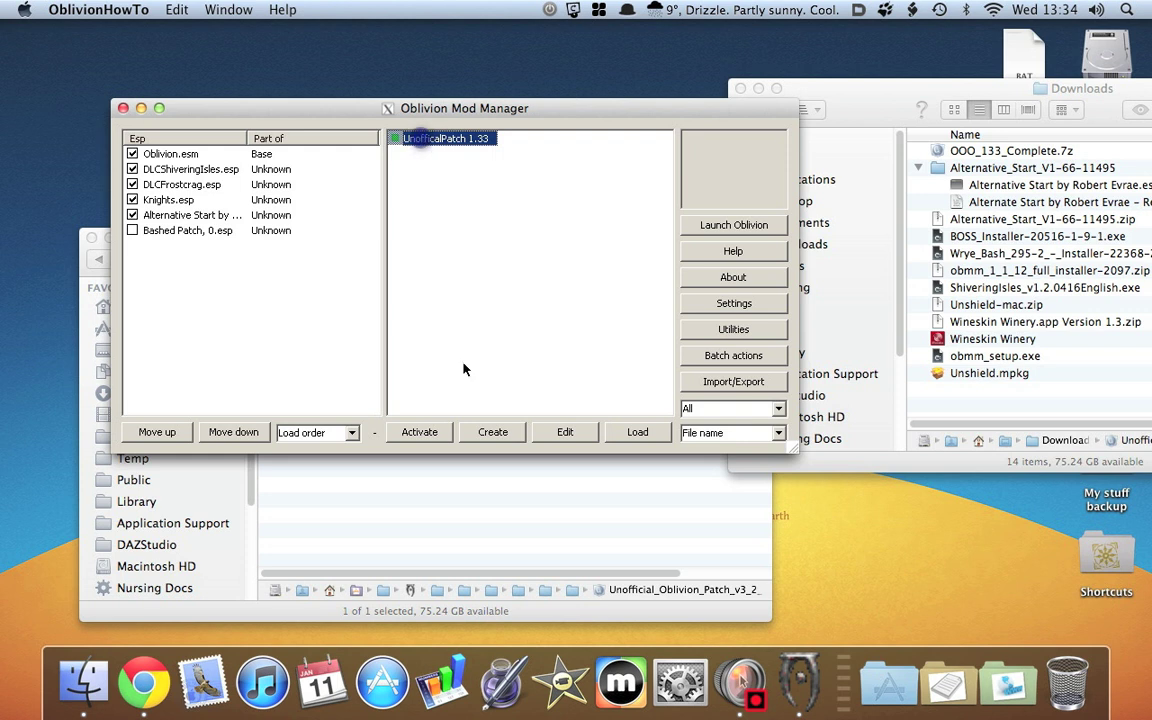
{"action": "left_click", "coordinate": [420, 432]}
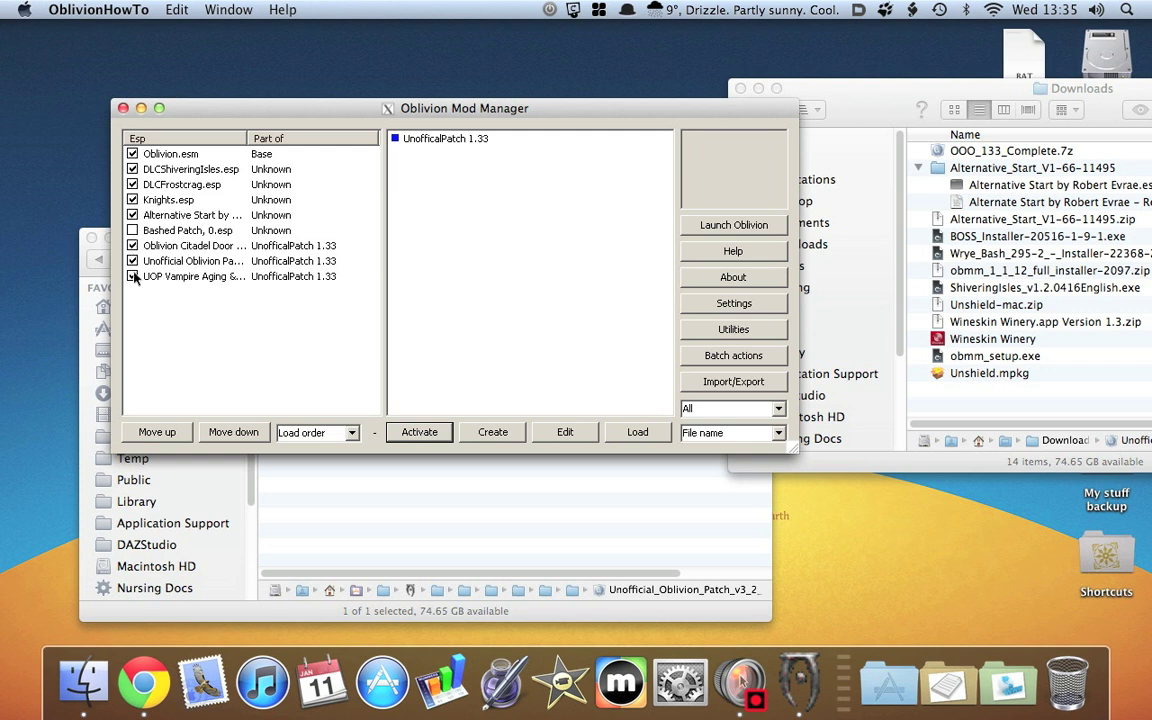
{"action": "left_click", "coordinate": [124, 108]}
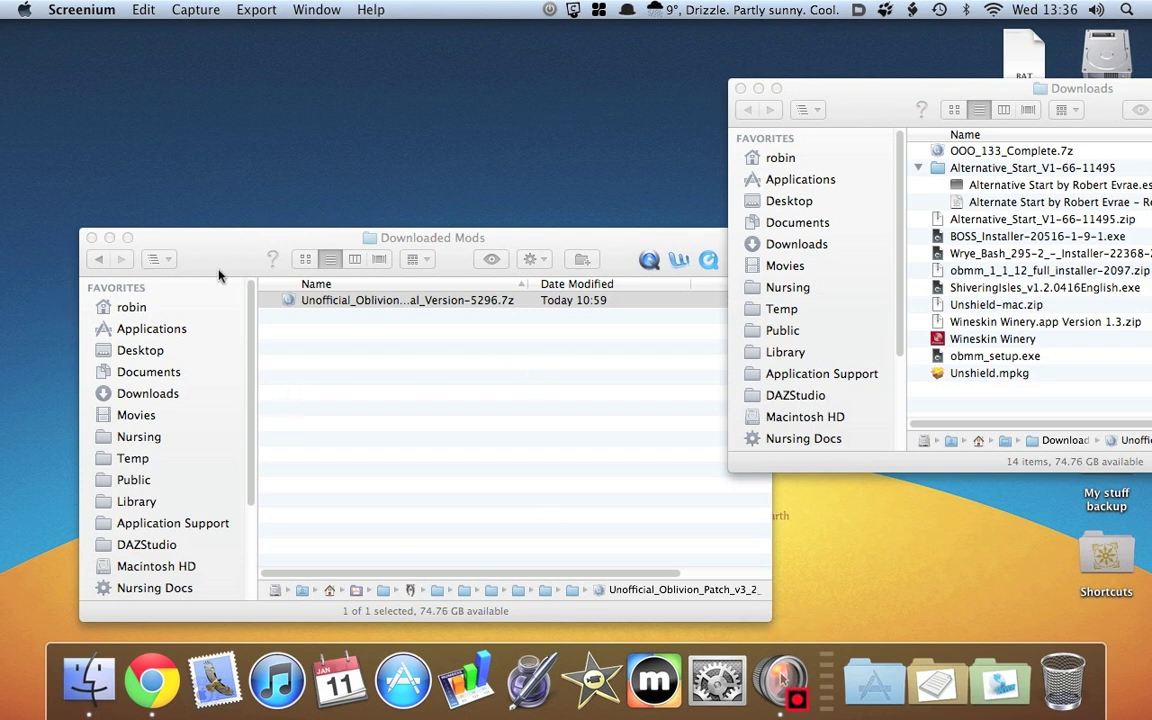
Go back from the Downloaded Mods folder to the OblivionHowTo wrapper contents and launch BOSS.
{"action": "left_click_drag", "start_coordinate": [855, 90], "coordinate": [718, 167]}
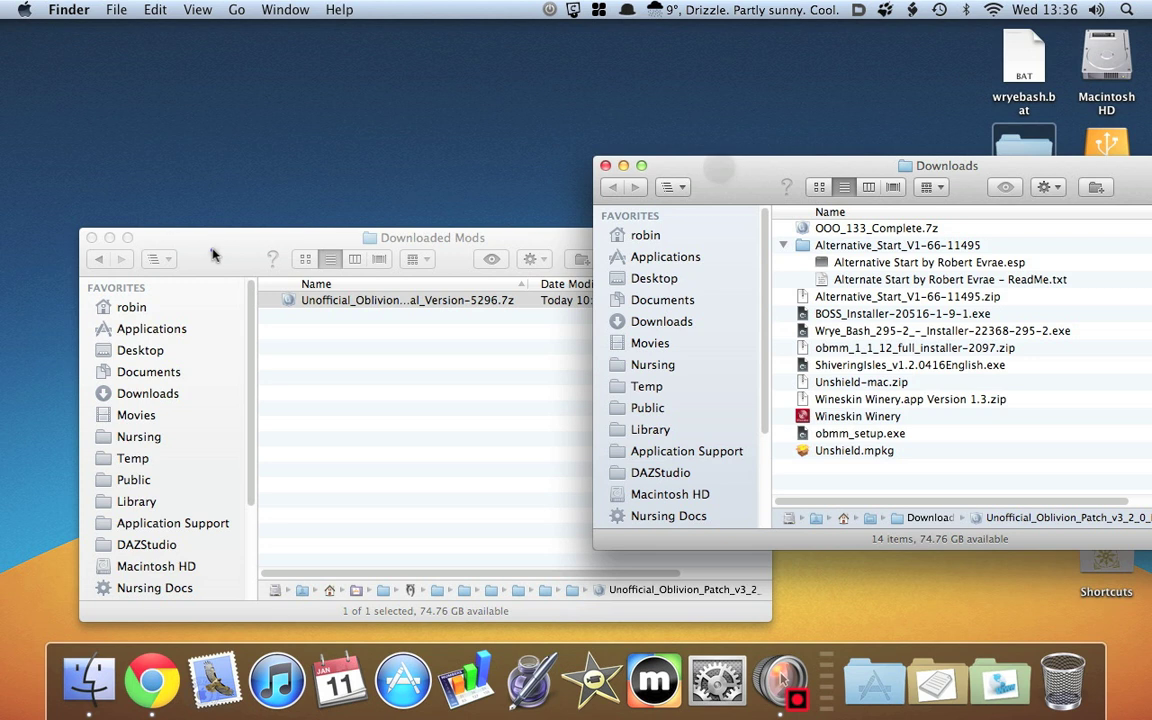
{"action": "left_click", "coordinate": [192, 234]}
{"action": "left_click", "coordinate": [97, 259]}
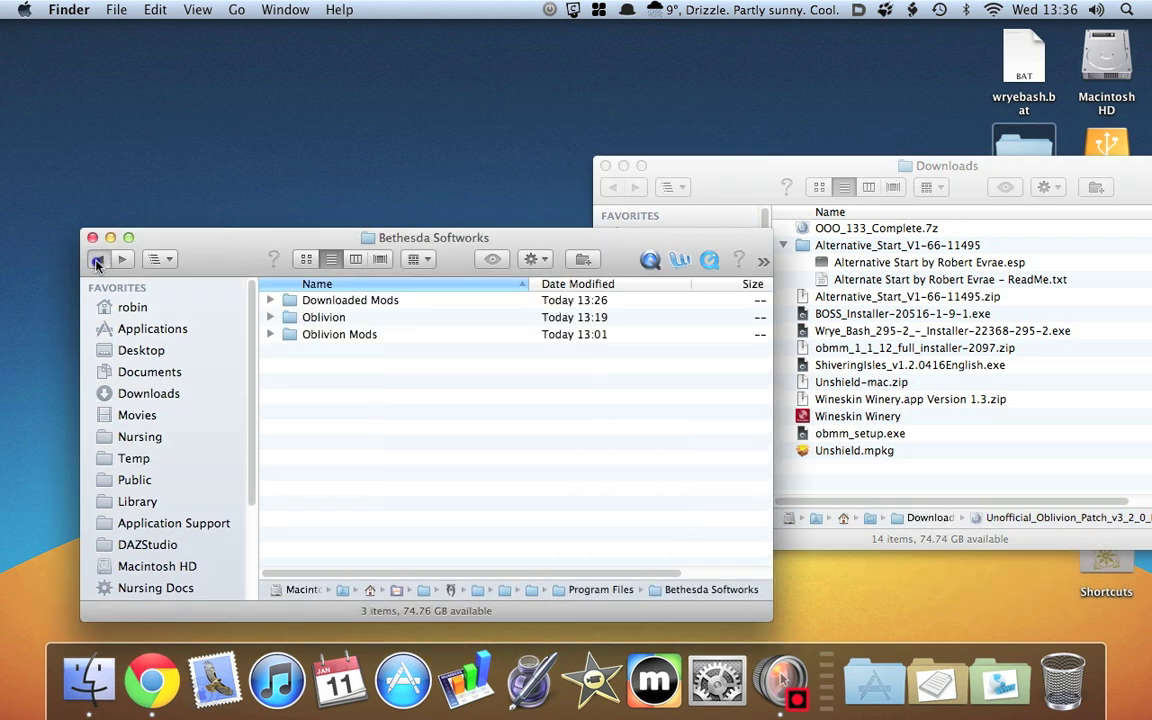
{"action": "left_click", "coordinate": [97, 260]}
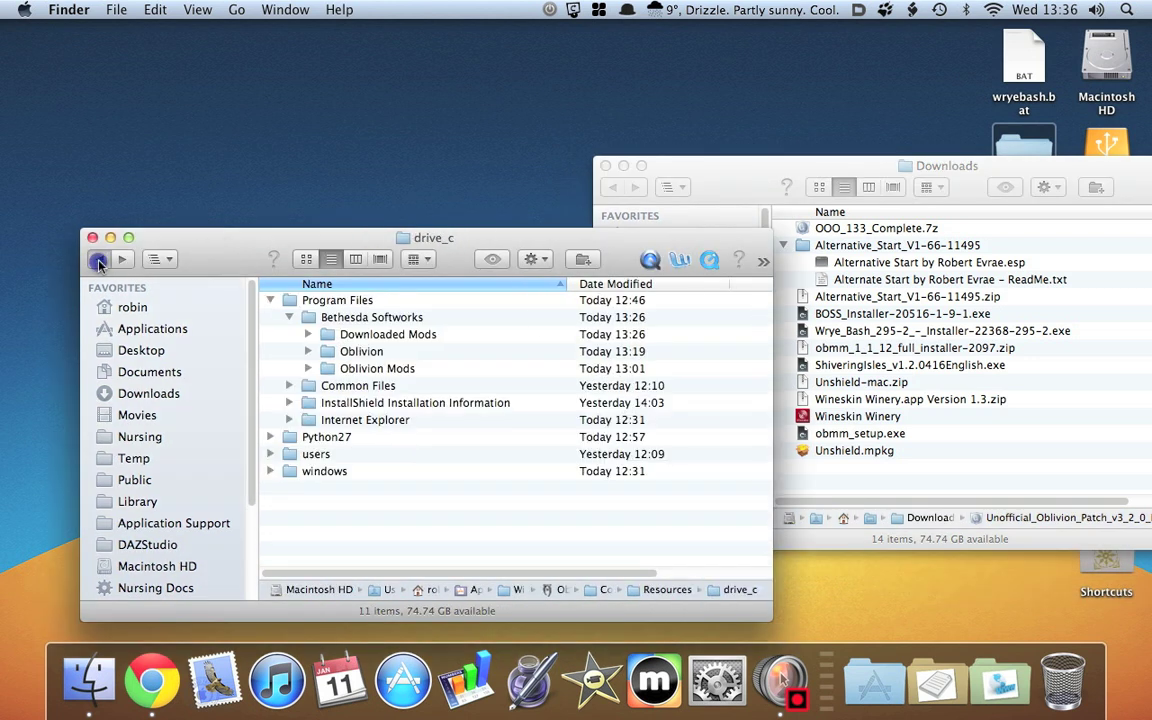
{"action": "left_click", "coordinate": [98, 260]}
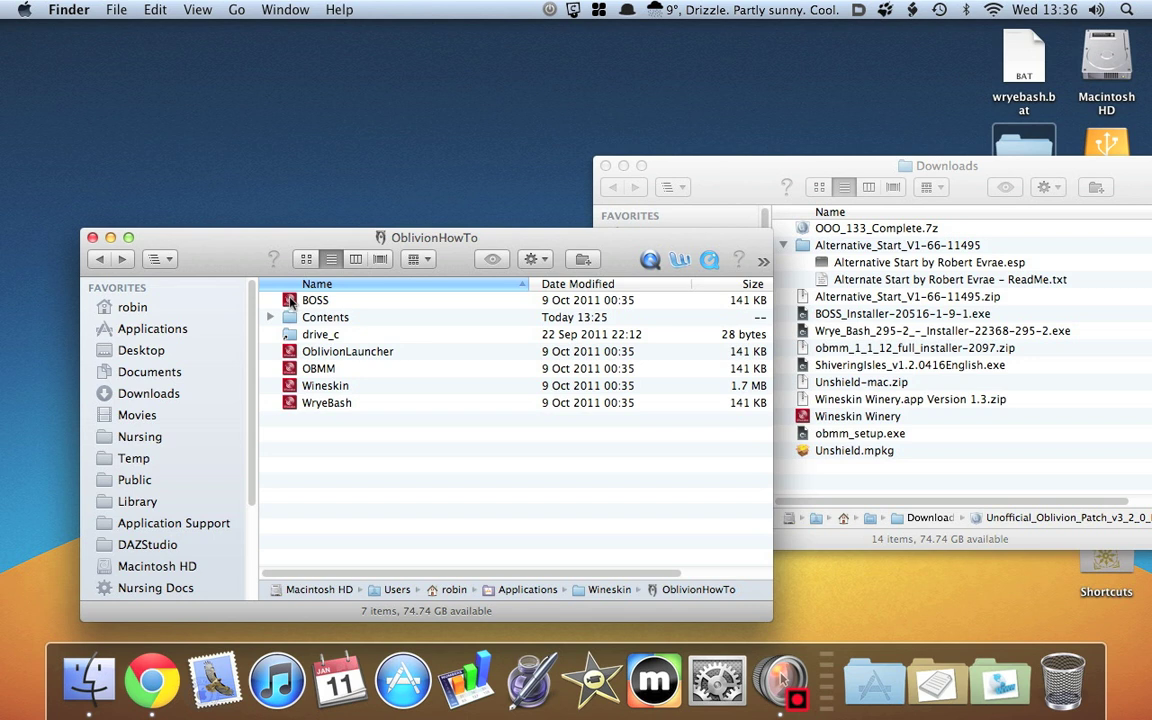
{"action": "left_click", "coordinate": [292, 303]}
{"action": "double_click", "coordinate": [295, 303]}
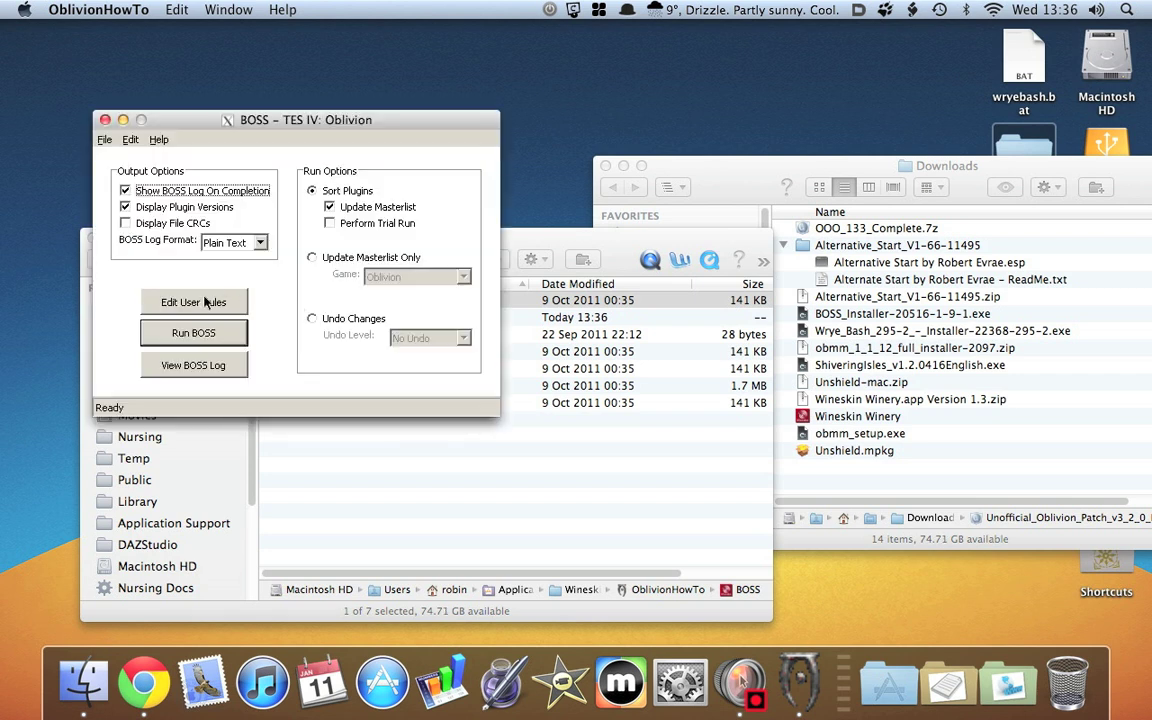
Run BOSS to sort the plugins with a masterlist update, review the resulting log, and close BOSS.
{"action": "left_click", "coordinate": [193, 336]}
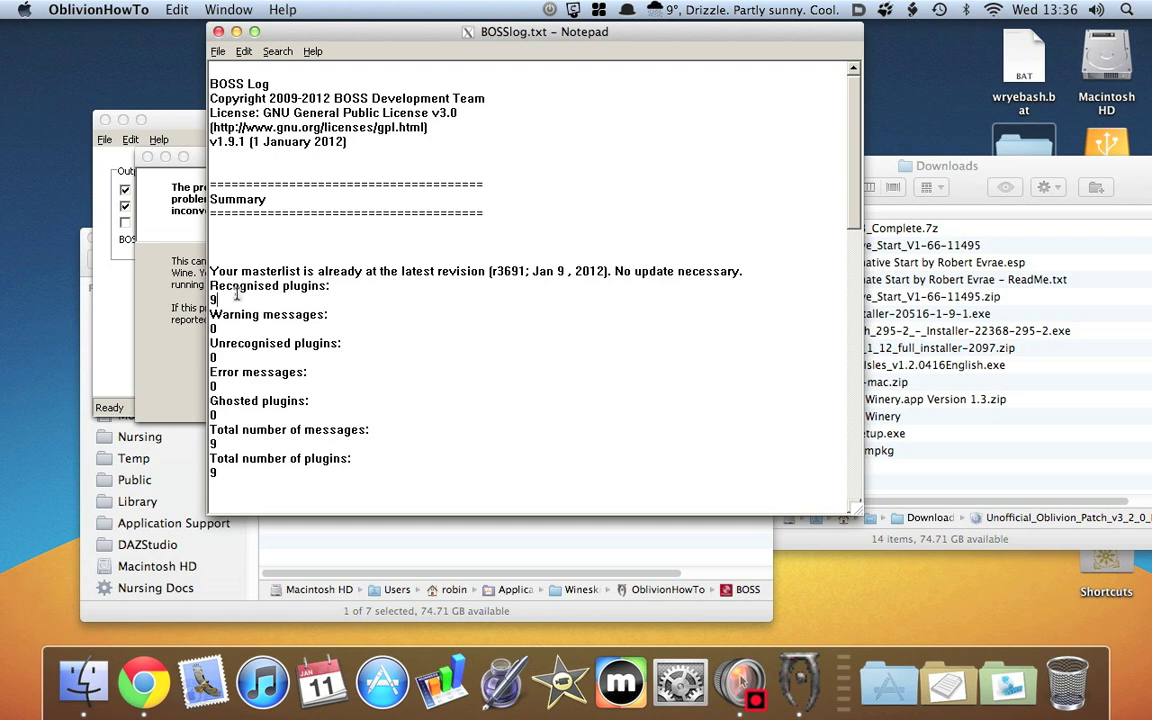
{"action": "scroll", "coordinate": [451, 324], "scroll_direction": "down", "scroll_amount": 10}
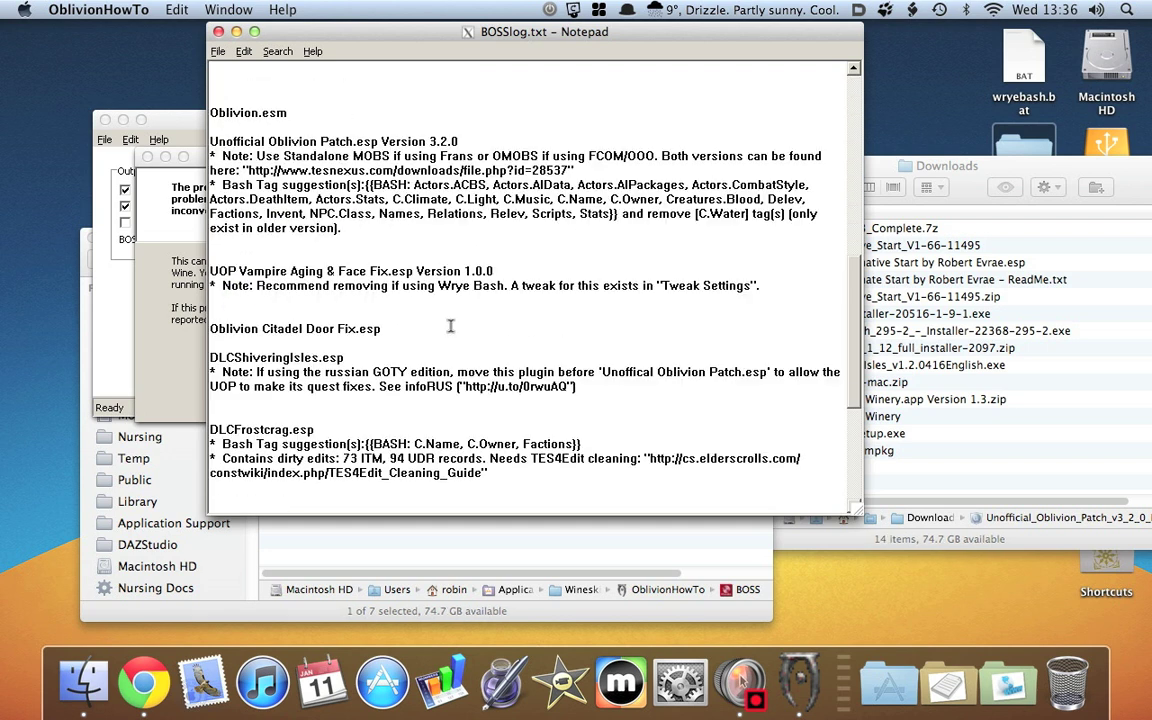
{"action": "scroll", "coordinate": [451, 324], "scroll_direction": "down", "scroll_amount": 3}
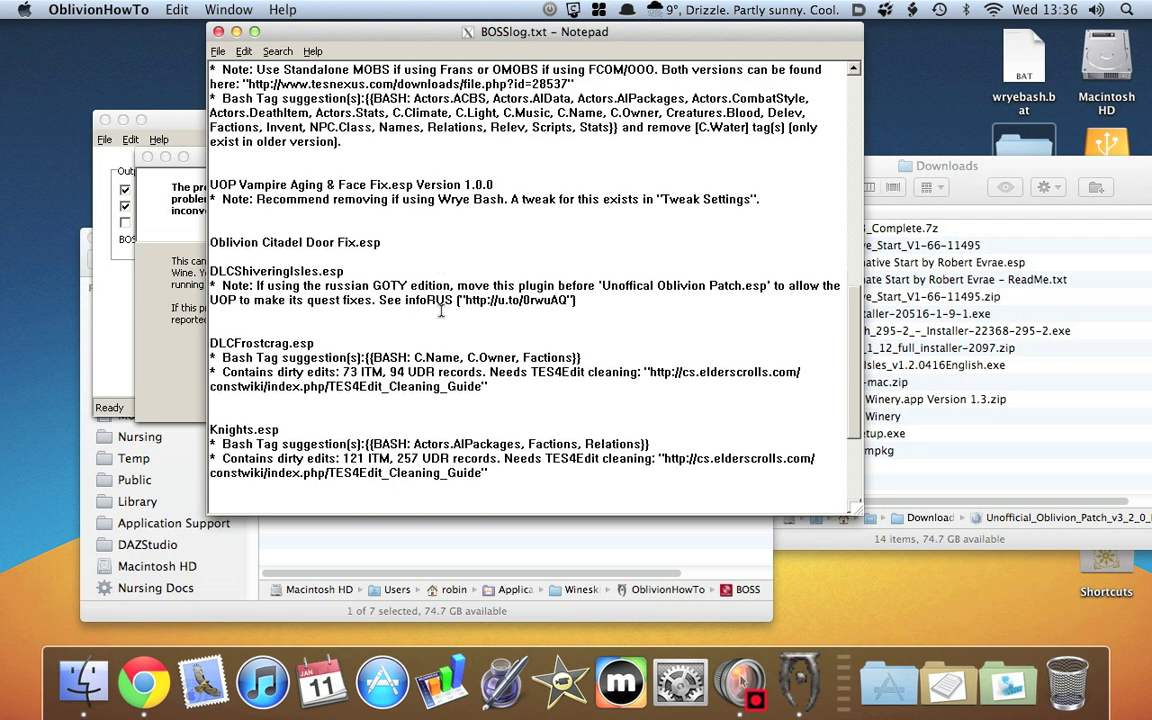
{"action": "scroll", "coordinate": [440, 300], "scroll_direction": "down", "scroll_amount": 5}
{"action": "scroll", "coordinate": [440, 290], "scroll_direction": "up", "scroll_amount": 1}
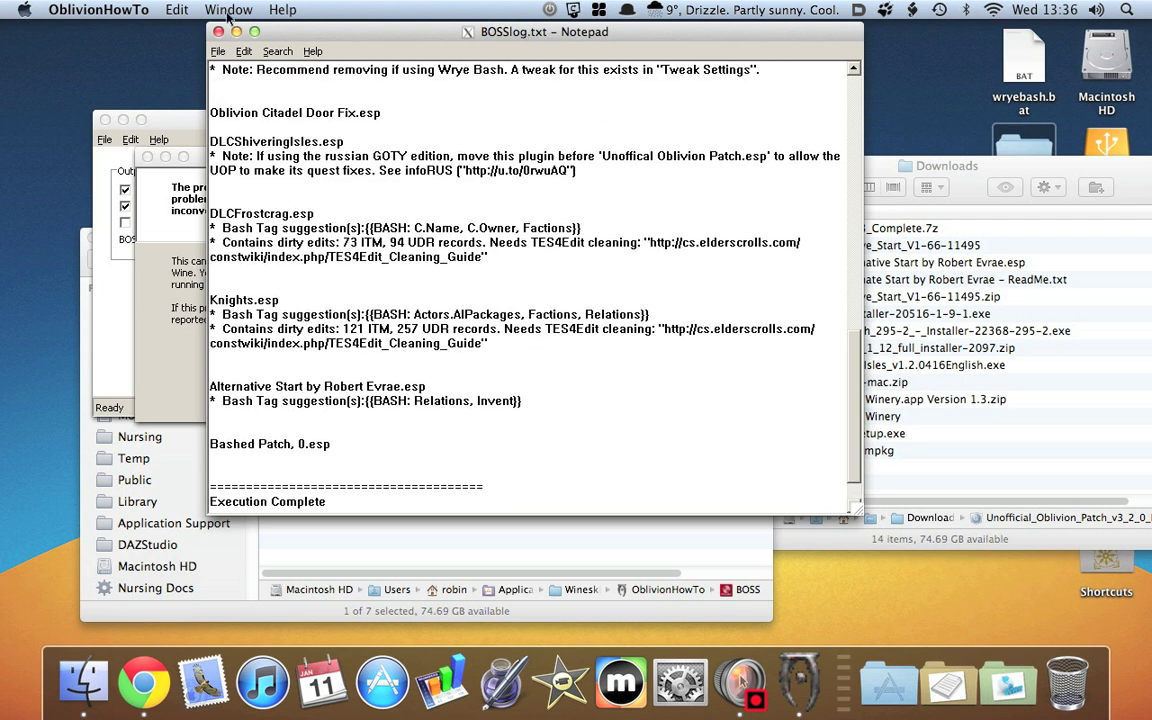
{"action": "scroll", "coordinate": [225, 28], "scroll_direction": "up", "scroll_amount": 4}
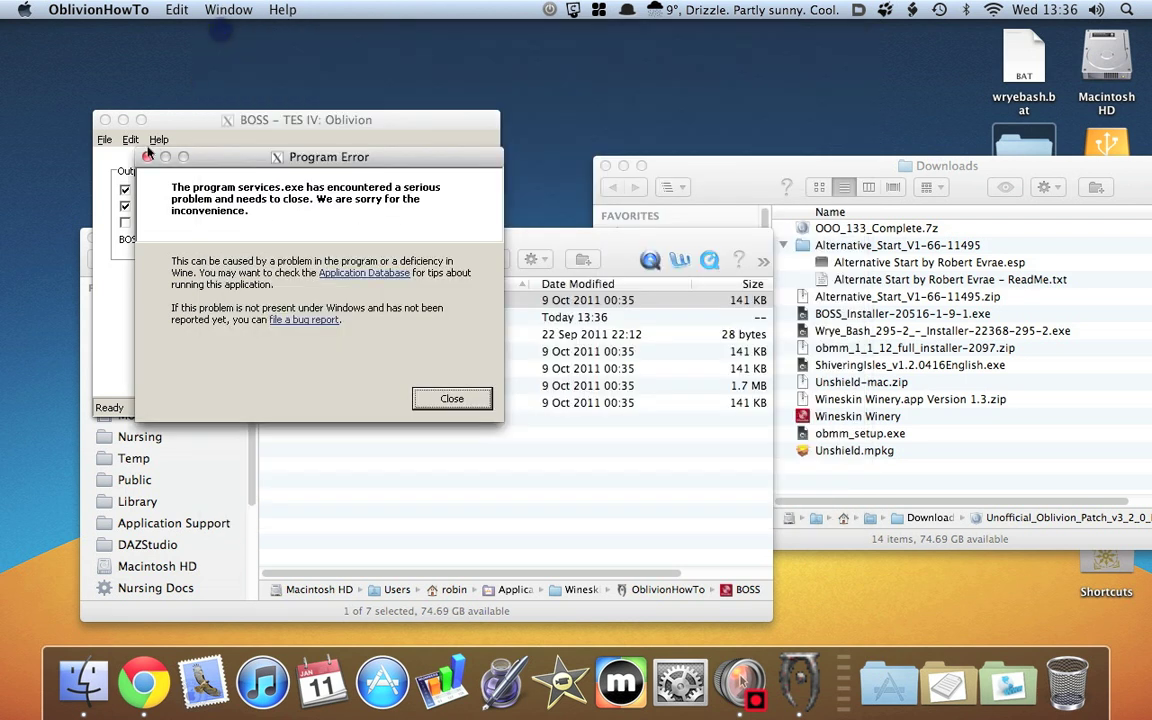
{"action": "left_click", "coordinate": [452, 398]}
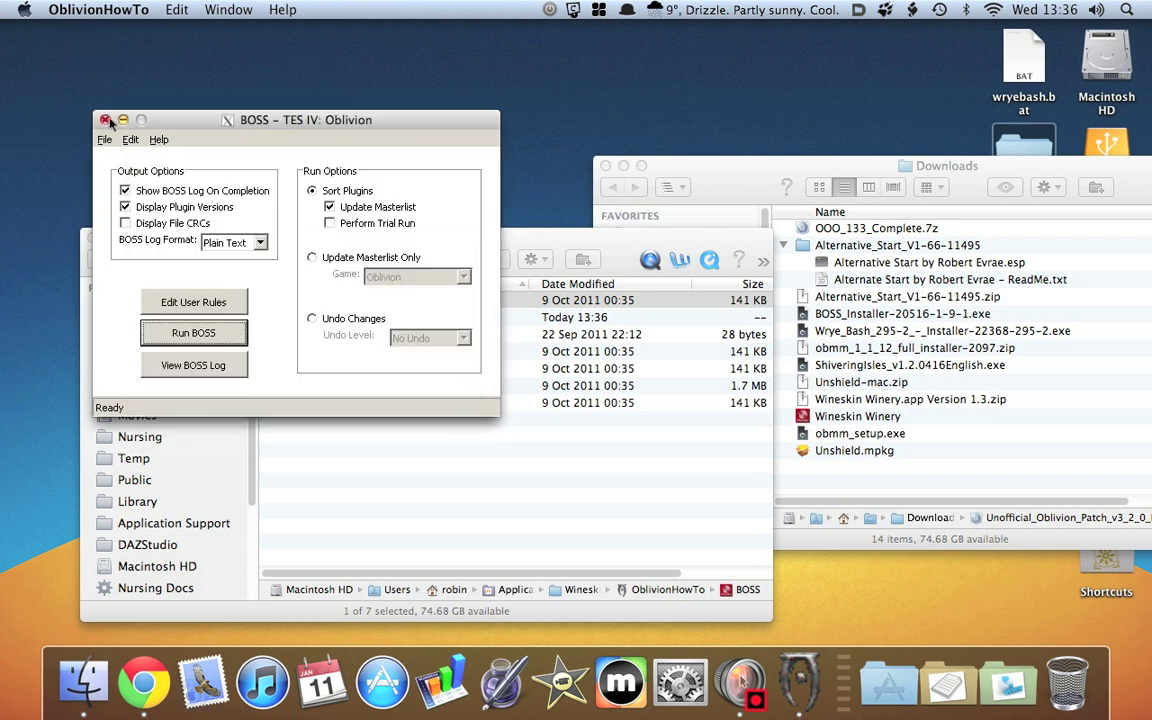
{"action": "left_click", "coordinate": [105, 119]}
Launch OBMM from the wrapper and deactivate the UnofficalPatch 1.33 omod.
{"action": "left_click", "coordinate": [309, 369]}
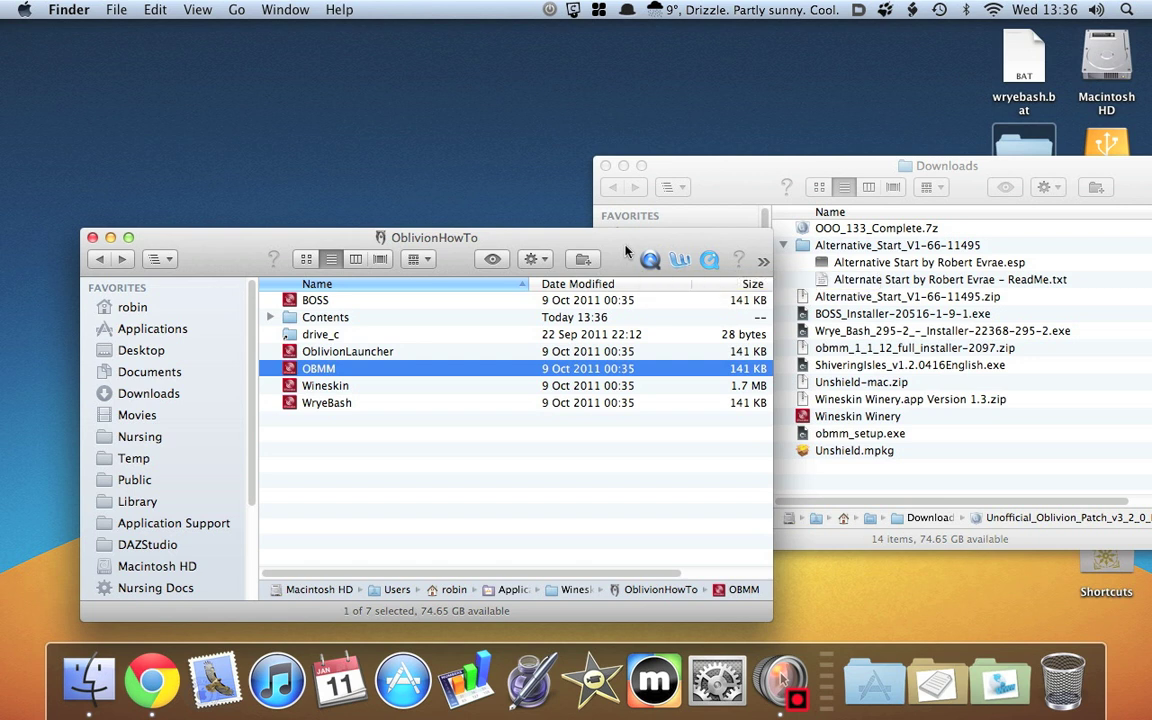
{"action": "left_click", "coordinate": [295, 370]}
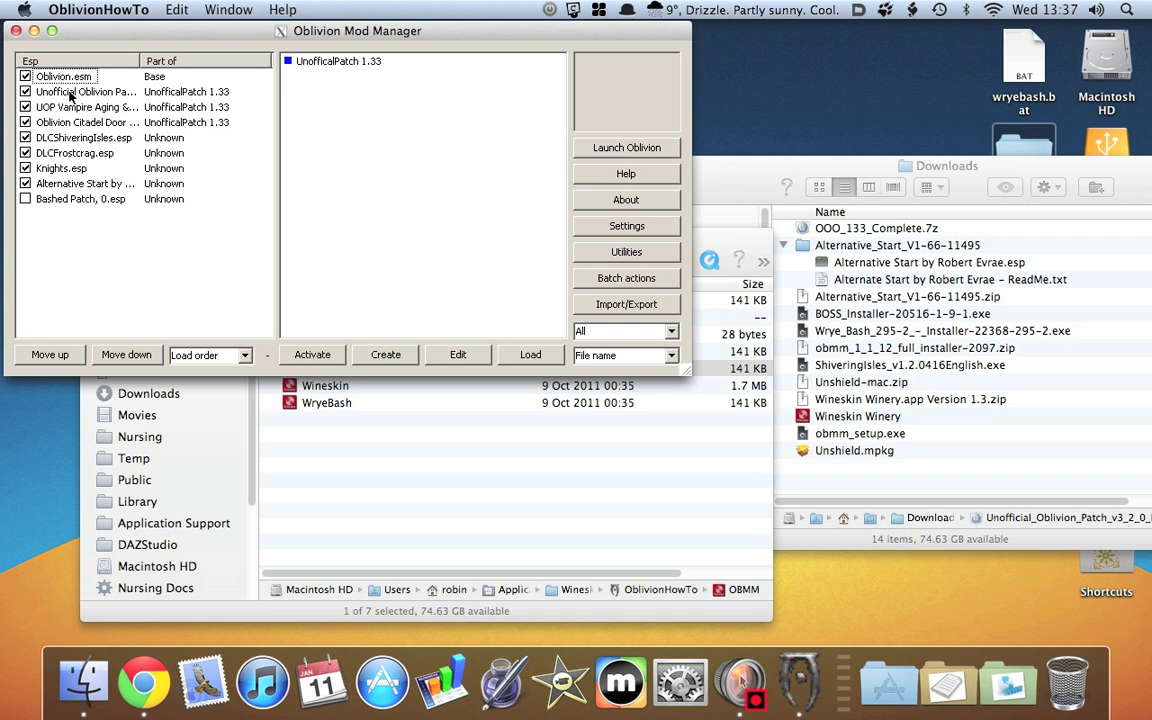
{"action": "left_click", "coordinate": [433, 394]}
{"action": "left_click", "coordinate": [310, 62]}
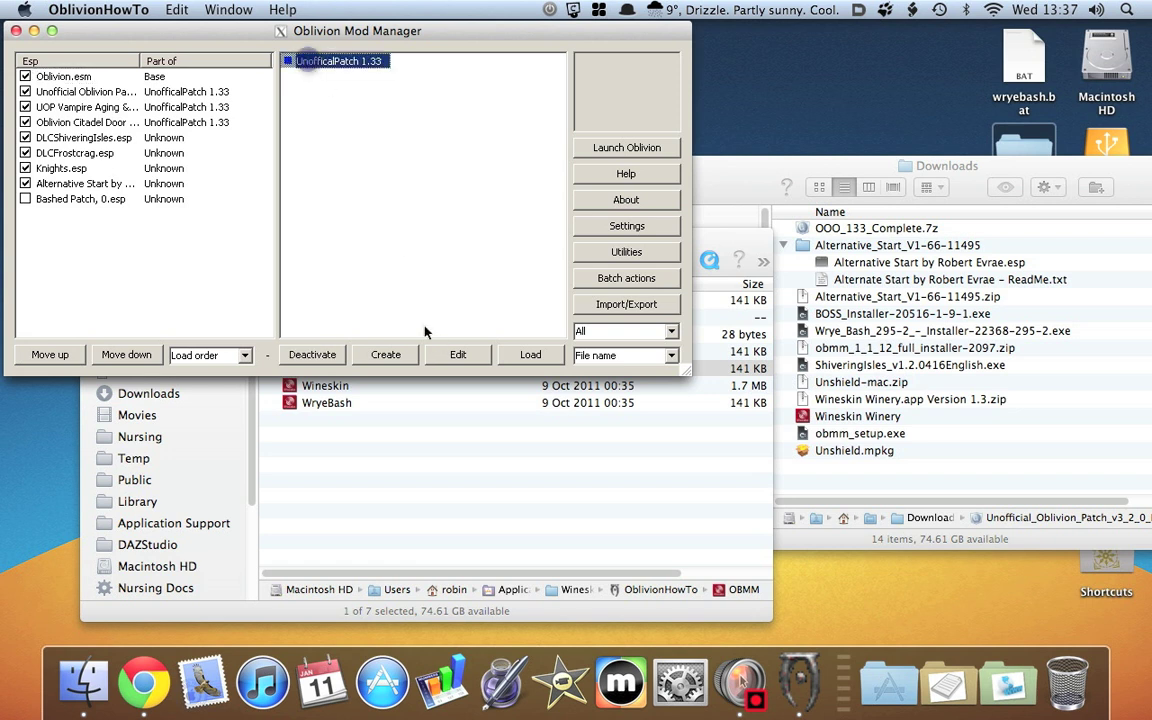
{"action": "left_click", "coordinate": [310, 355]}
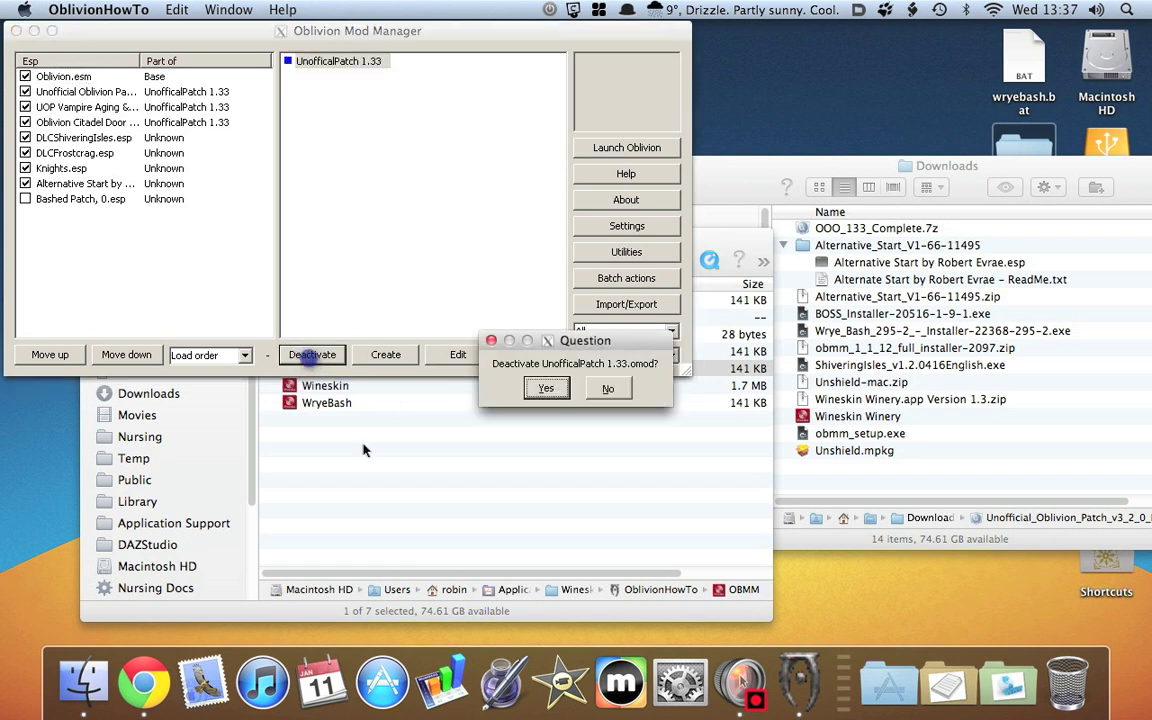
{"action": "left_click", "coordinate": [546, 388]}
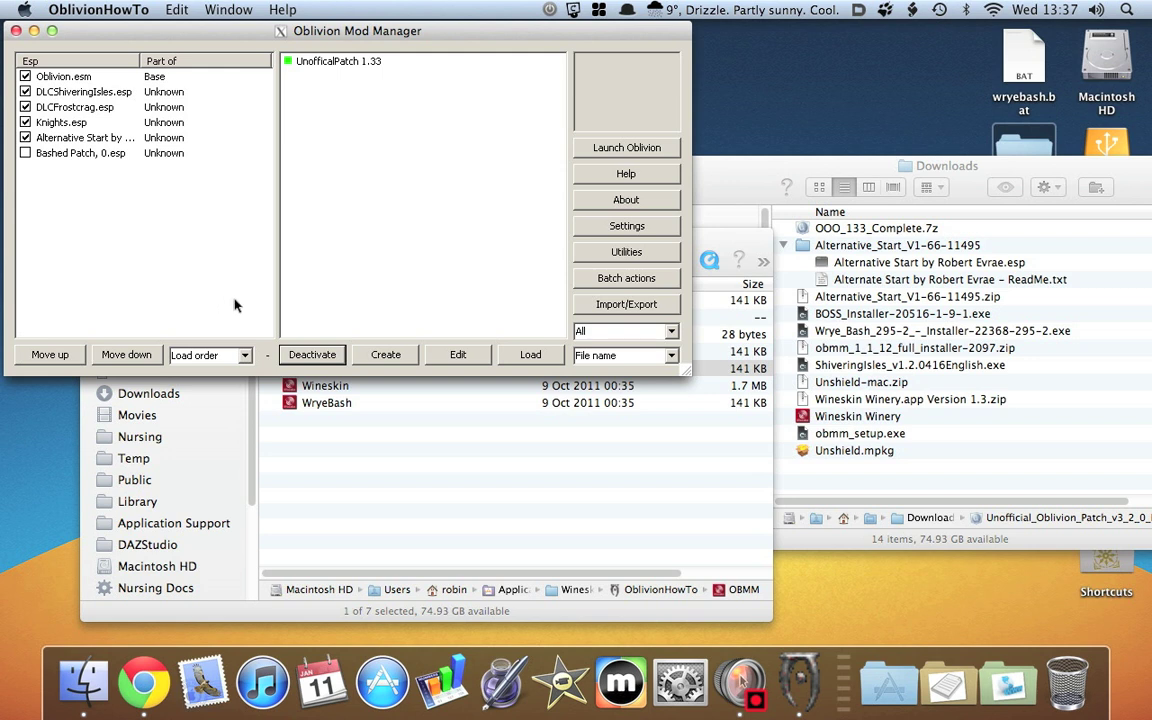
View the patch's OMOD Version download in Chrome and the mod manager's dialog for loading omod files, closing the manager when done.
{"action": "left_click", "coordinate": [144, 682]}
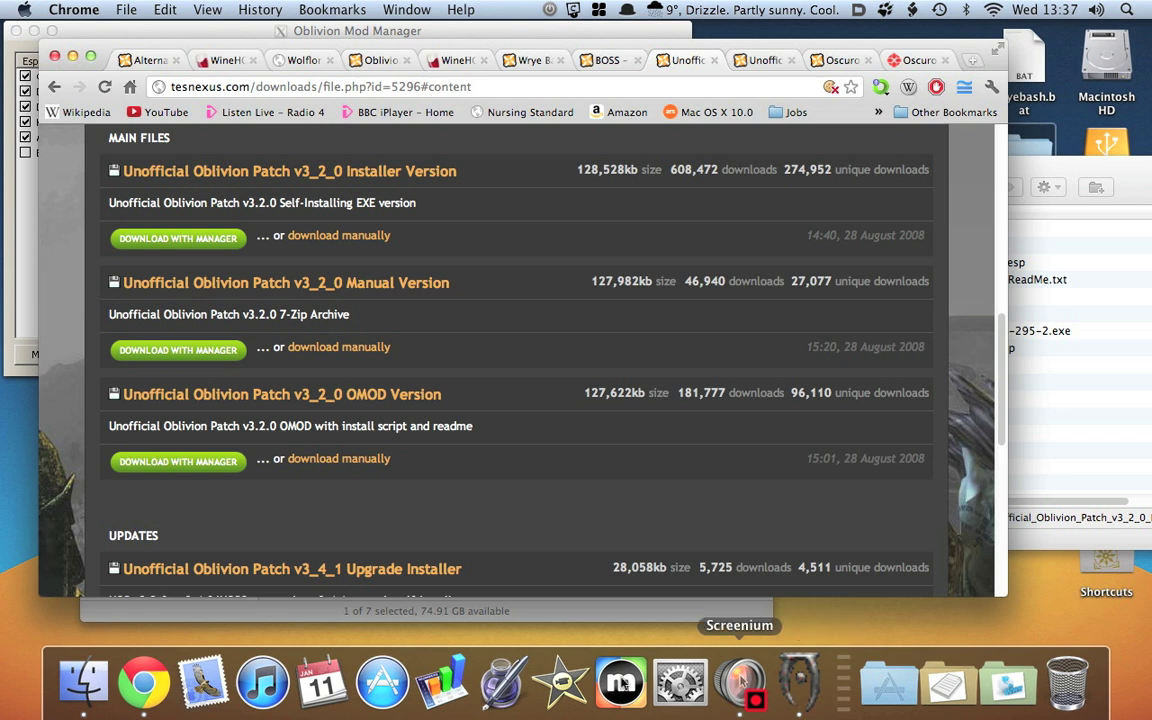
{"action": "left_click", "coordinate": [810, 706]}
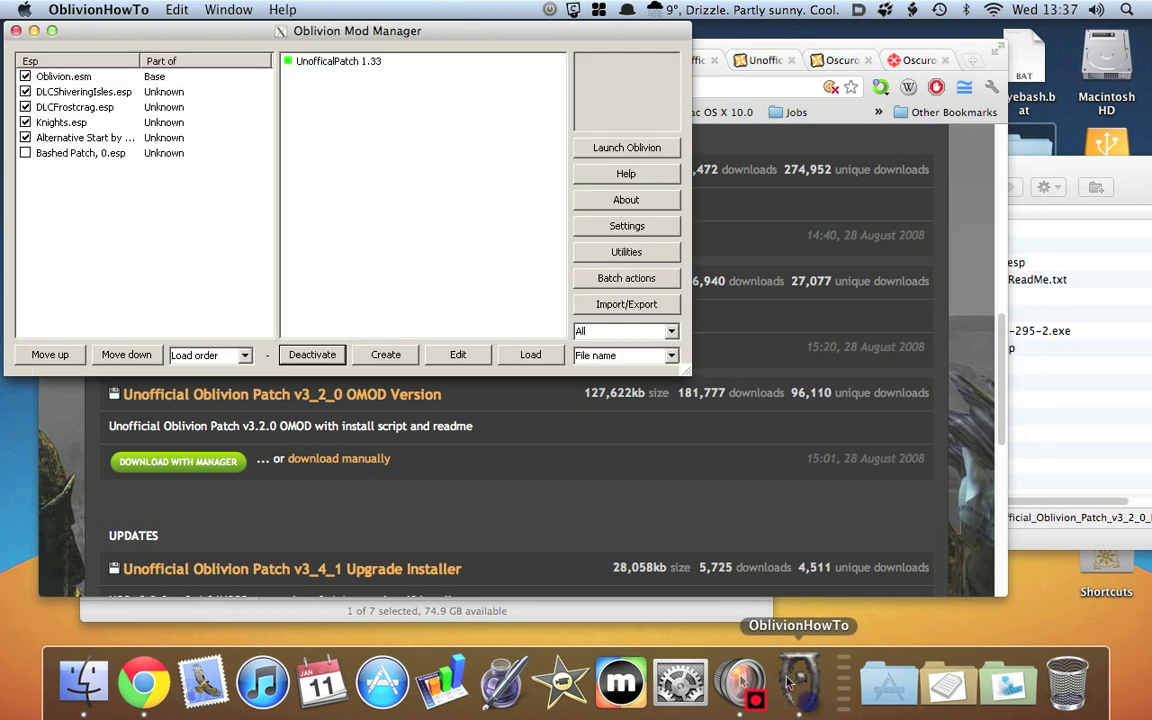
{"action": "left_click", "coordinate": [537, 361]}
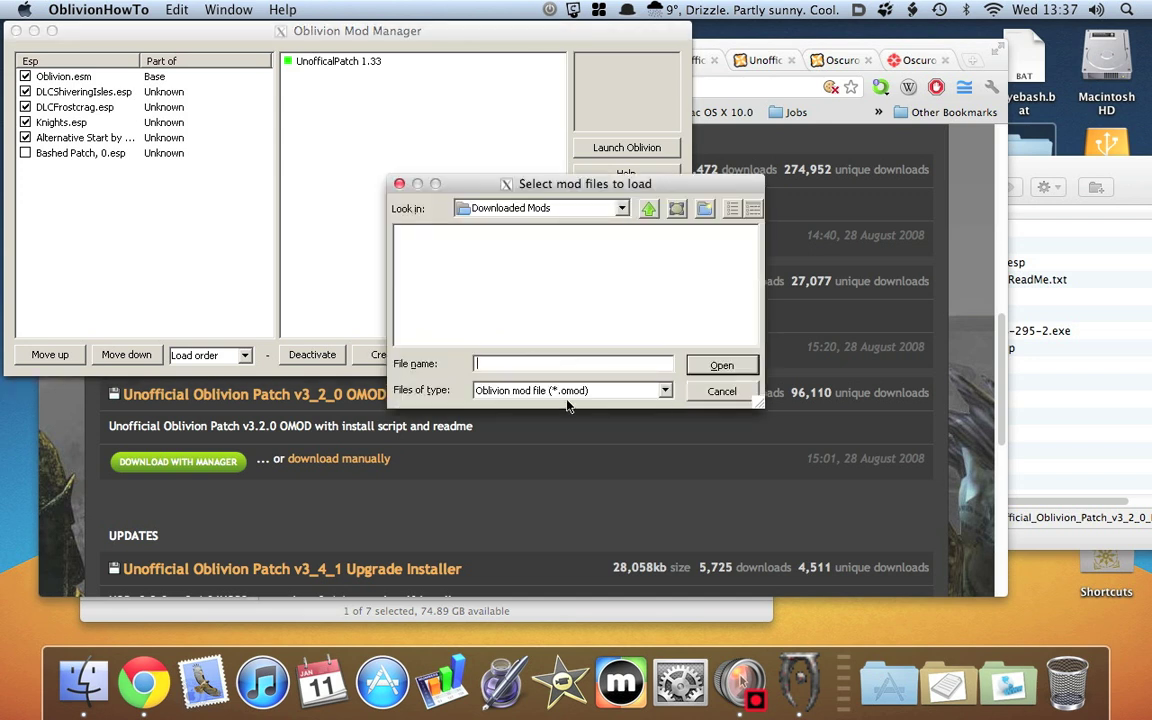
{"action": "left_click", "coordinate": [723, 391]}
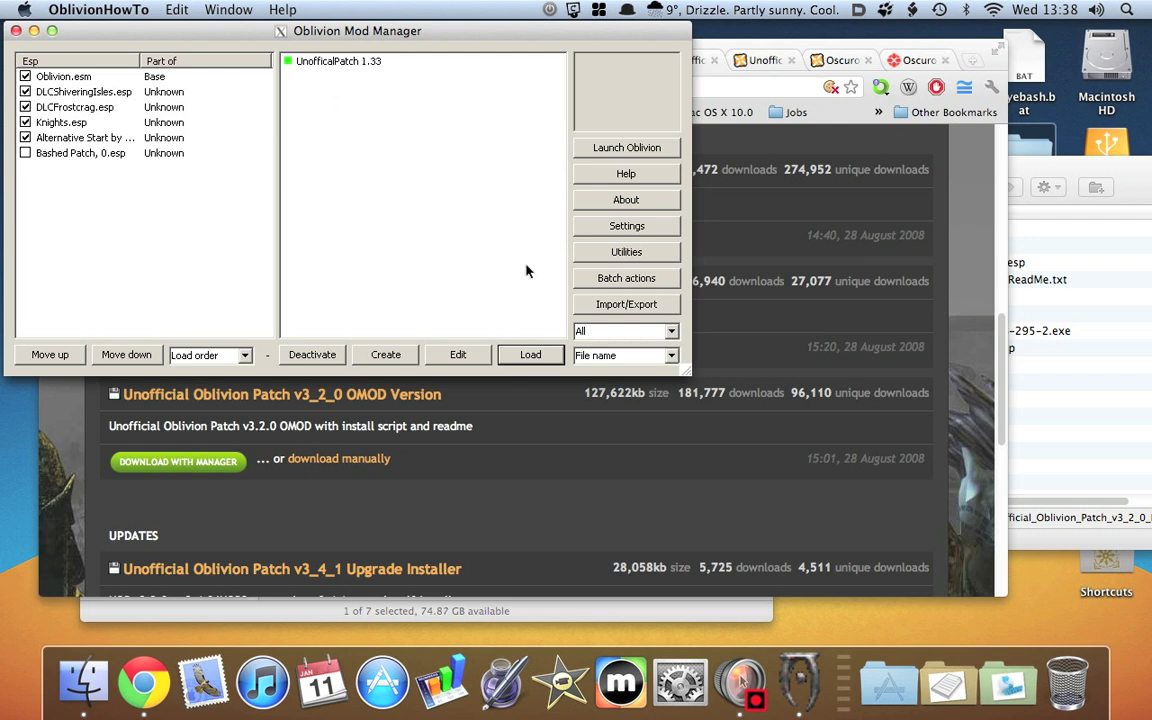
{"action": "left_click_drag", "start_coordinate": [113, 30], "coordinate": [159, 61]}
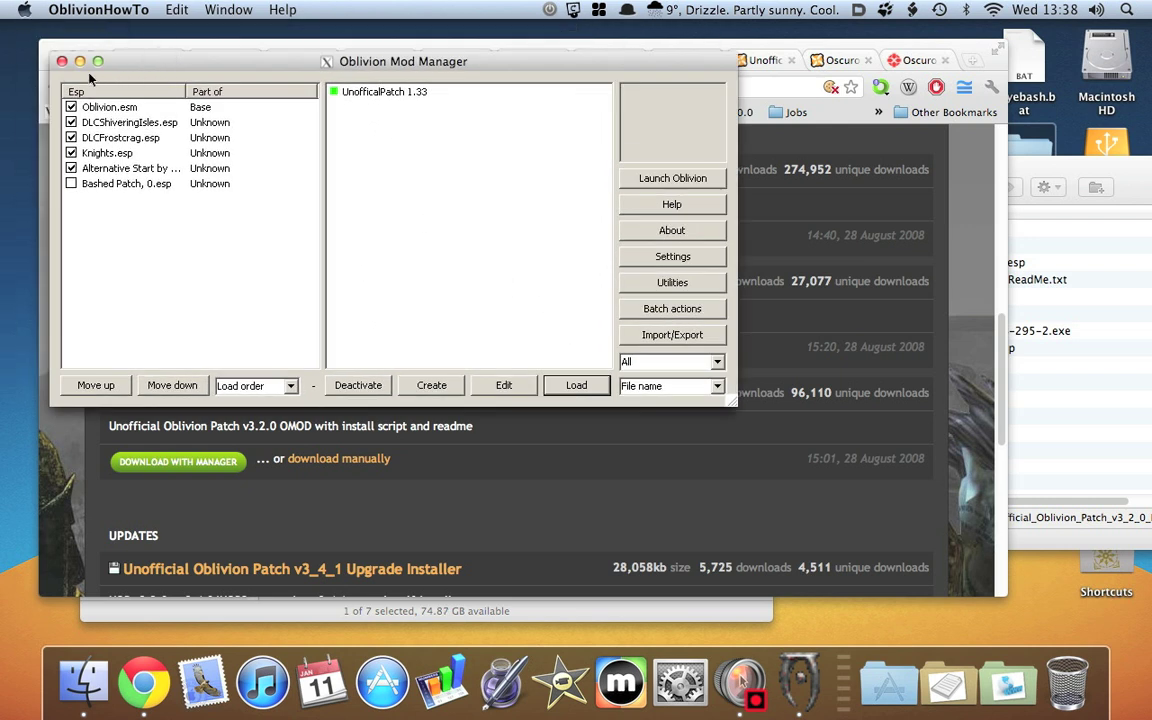
{"action": "left_click", "coordinate": [62, 62]}
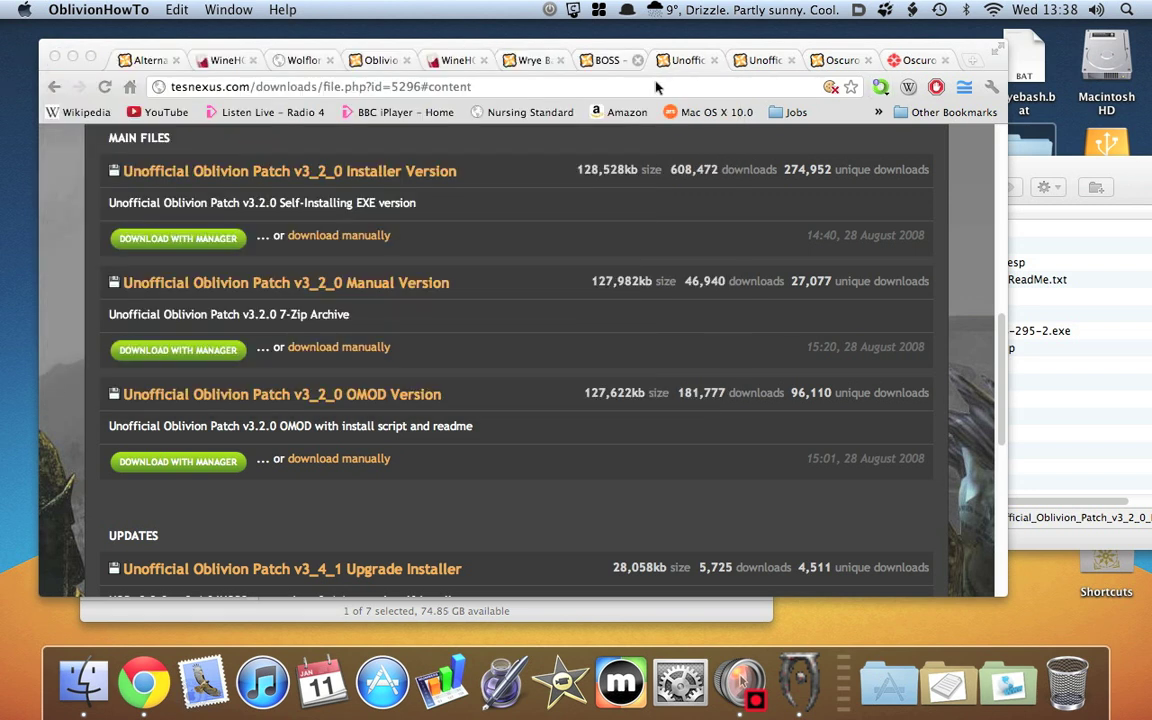
Open the Unofficial Shivering Isles Patch page in Chrome and highlight the required Oblivion version v1.2.0416 in the description's warning.
{"action": "left_click", "coordinate": [767, 59]}
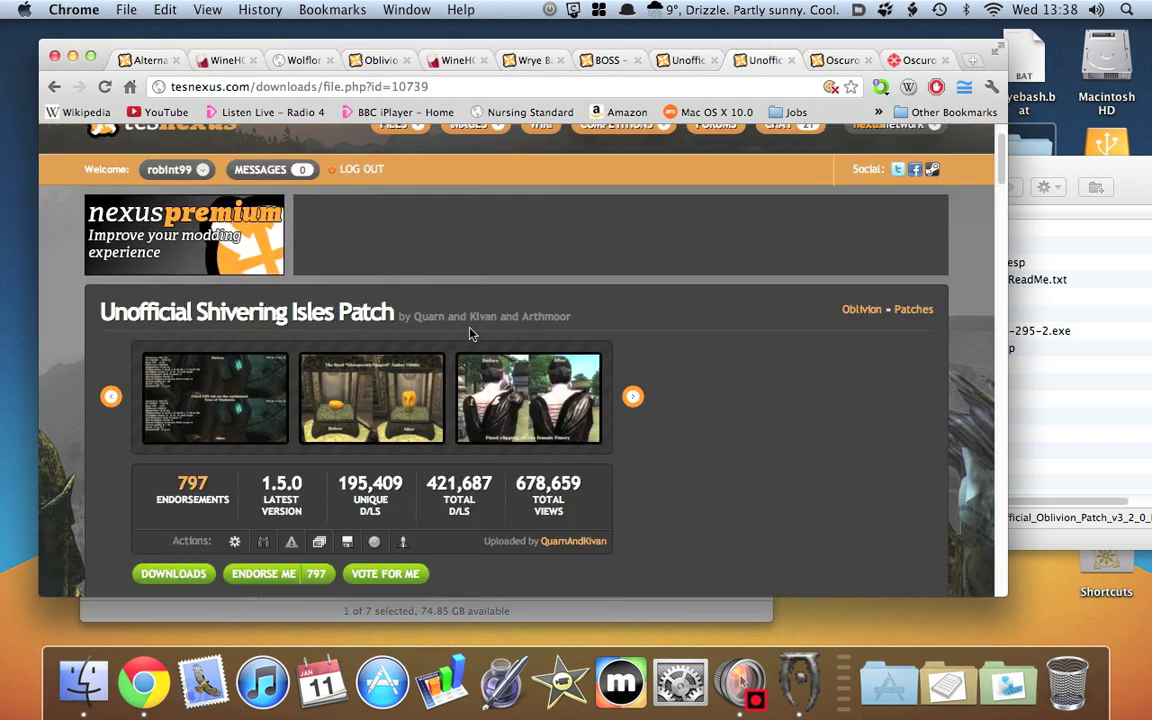
{"action": "scroll", "coordinate": [470, 333], "scroll_direction": "down", "scroll_amount": 1}
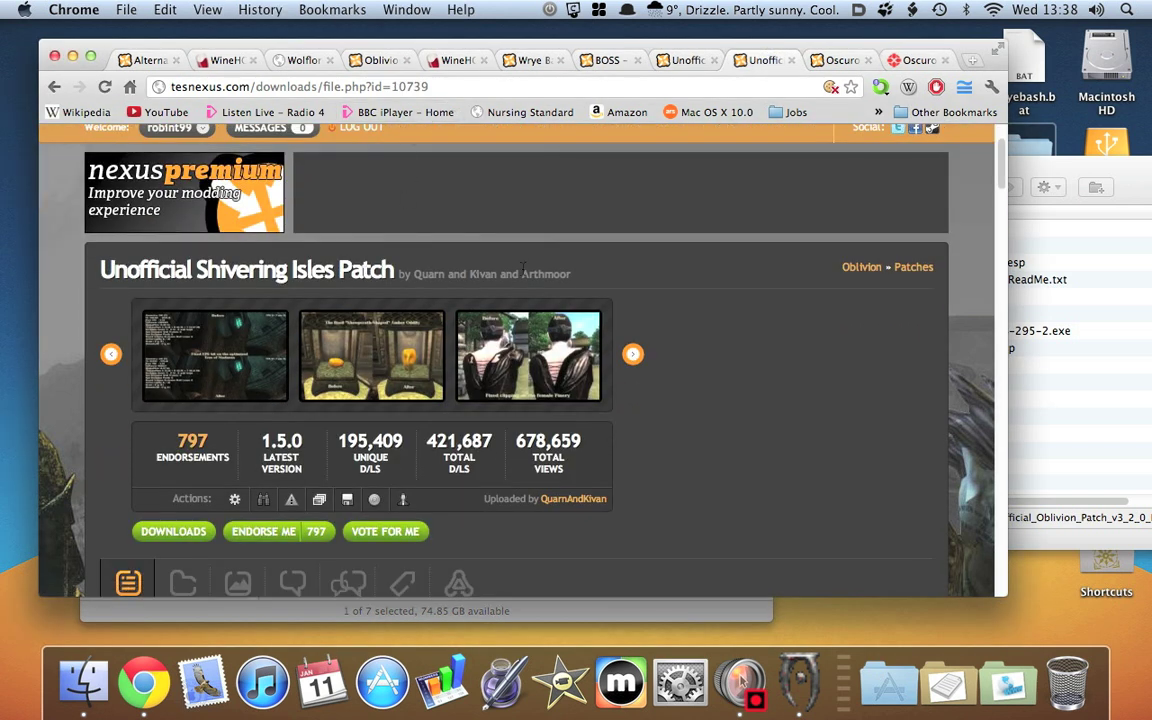
{"action": "scroll", "coordinate": [490, 250], "scroll_direction": "down", "scroll_amount": 6}
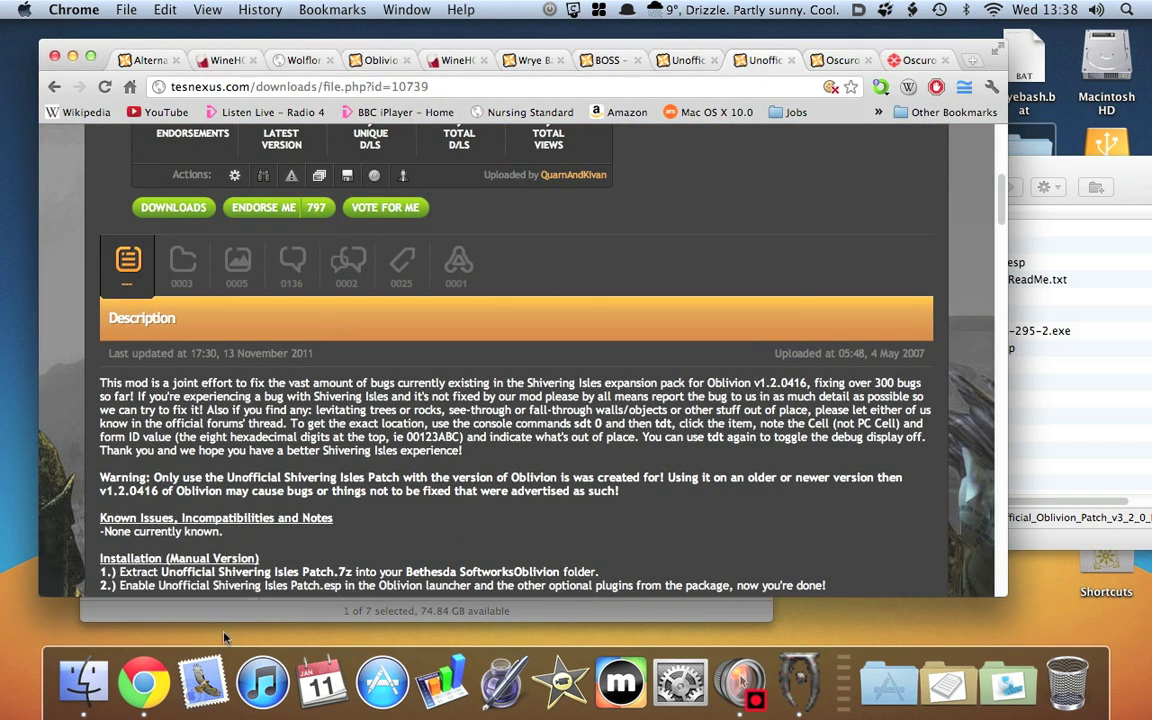
{"action": "left_click_drag", "start_coordinate": [158, 491], "coordinate": [97, 491]}
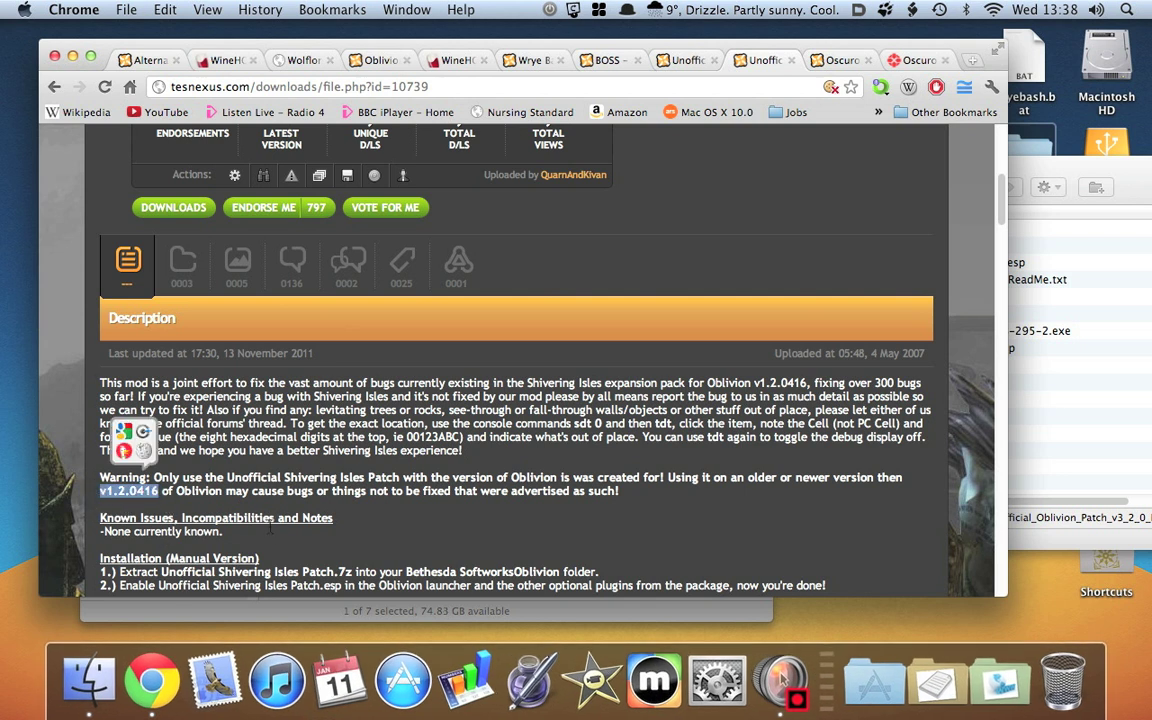
{"action": "scroll", "coordinate": [309, 367], "scroll_direction": "up", "scroll_amount": 6}
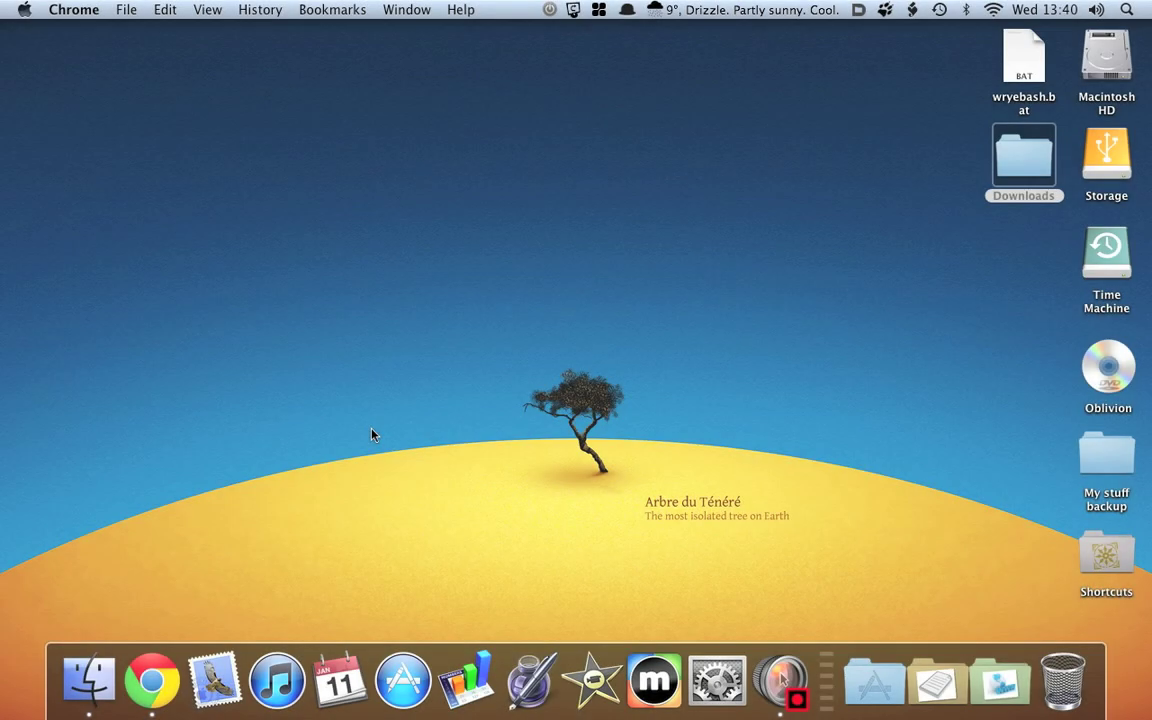
Review the Oscuro's Oblivion Overhaul page in Chrome, covering its description, required mods and downloadable files.
{"action": "left_click", "coordinate": [158, 700]}
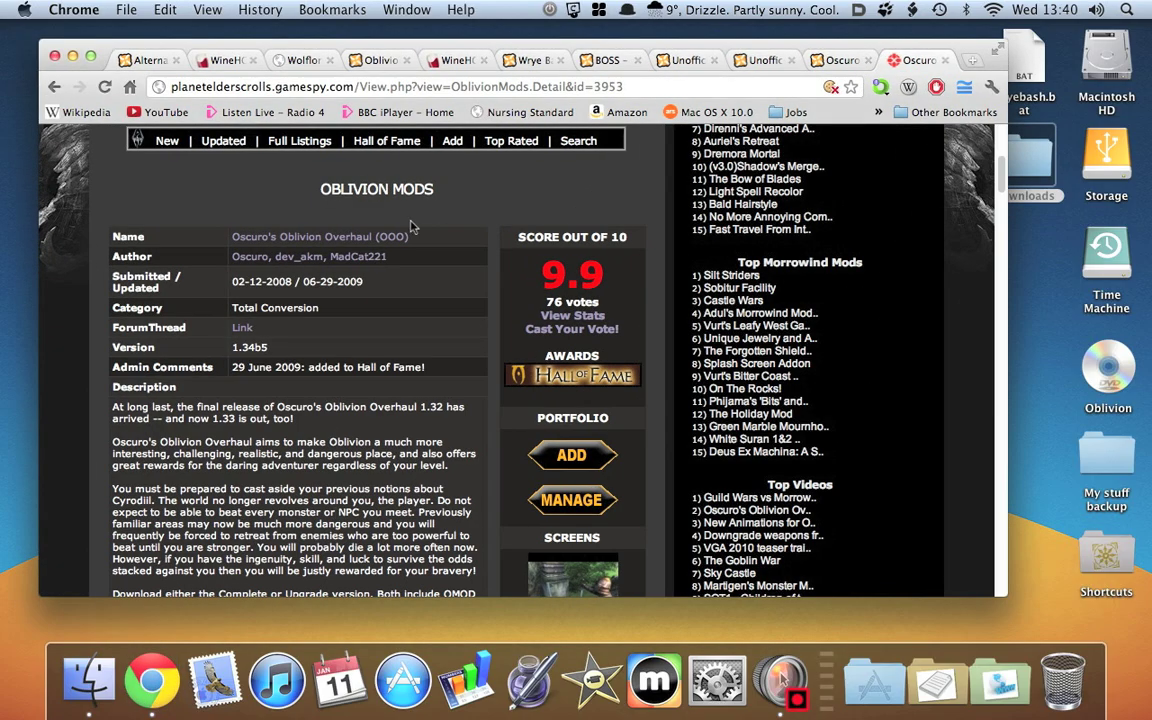
{"action": "scroll", "coordinate": [437, 249], "scroll_direction": "up", "scroll_amount": 2}
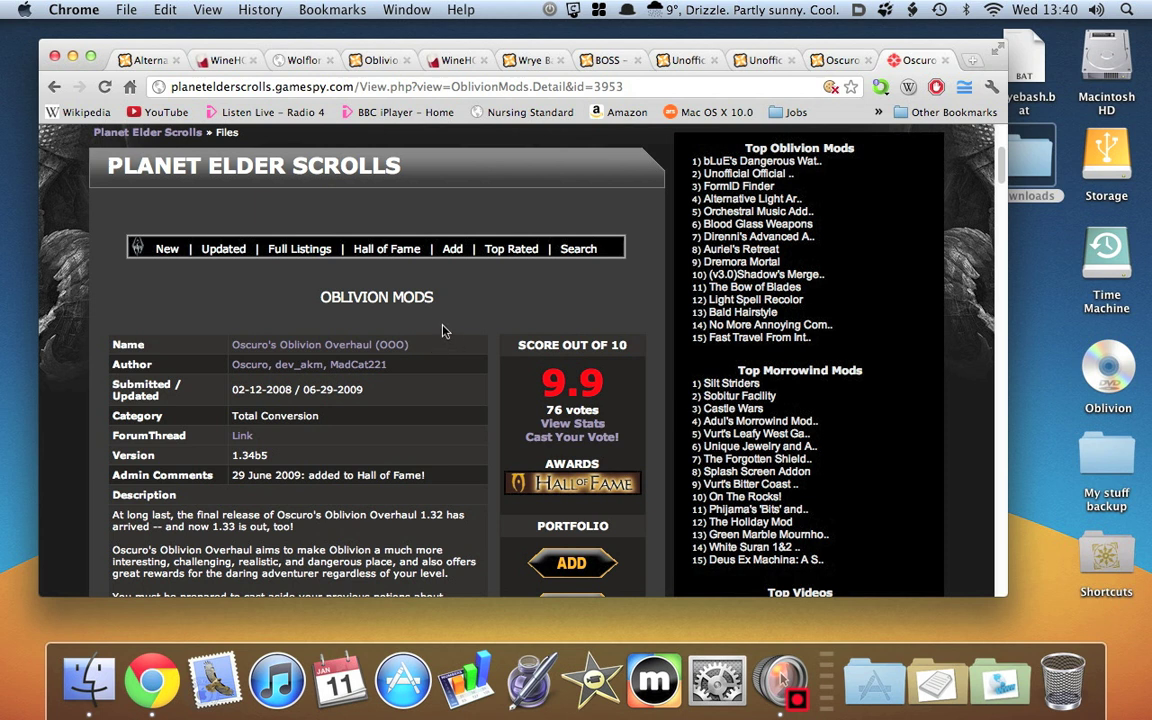
{"action": "scroll", "coordinate": [440, 330], "scroll_direction": "down", "scroll_amount": 2}
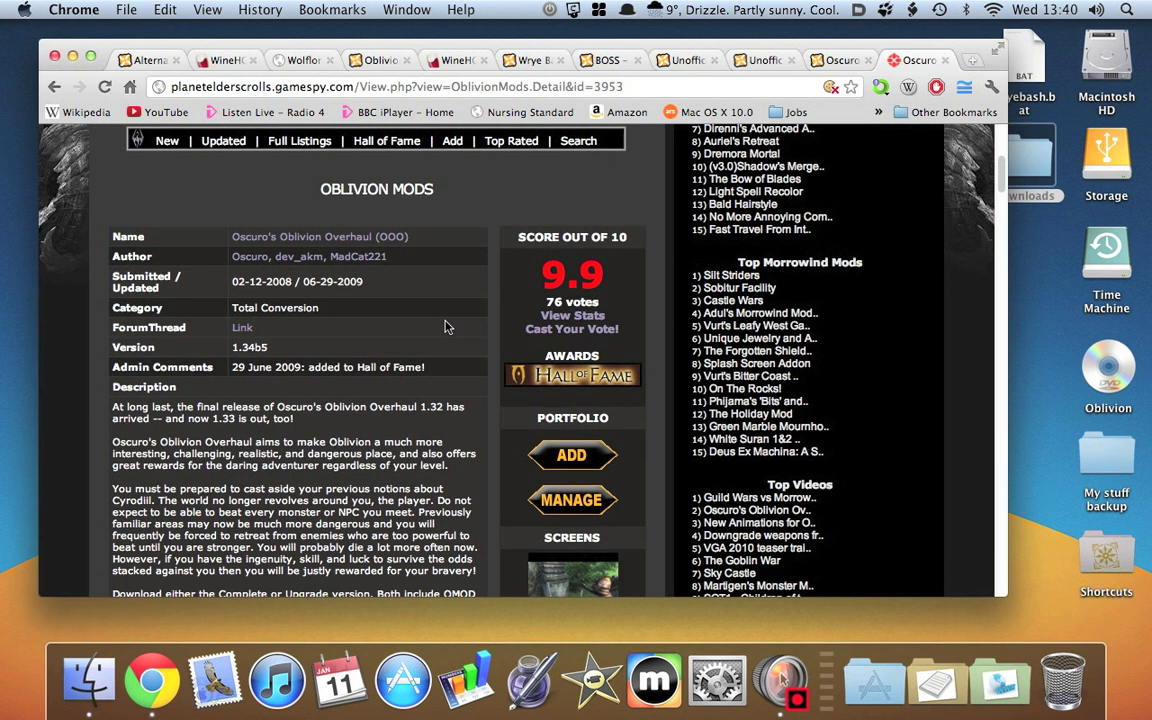
{"action": "scroll", "coordinate": [449, 326], "scroll_direction": "down", "scroll_amount": 2}
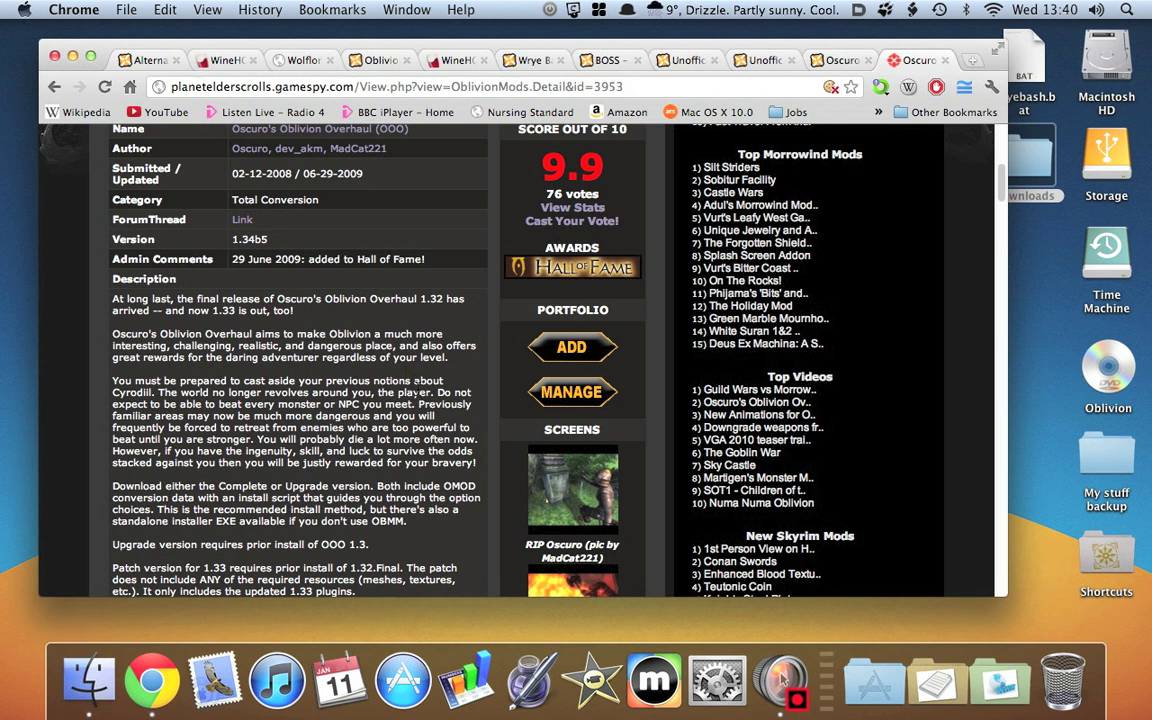
{"action": "scroll", "coordinate": [378, 350], "scroll_direction": "down", "scroll_amount": 3}
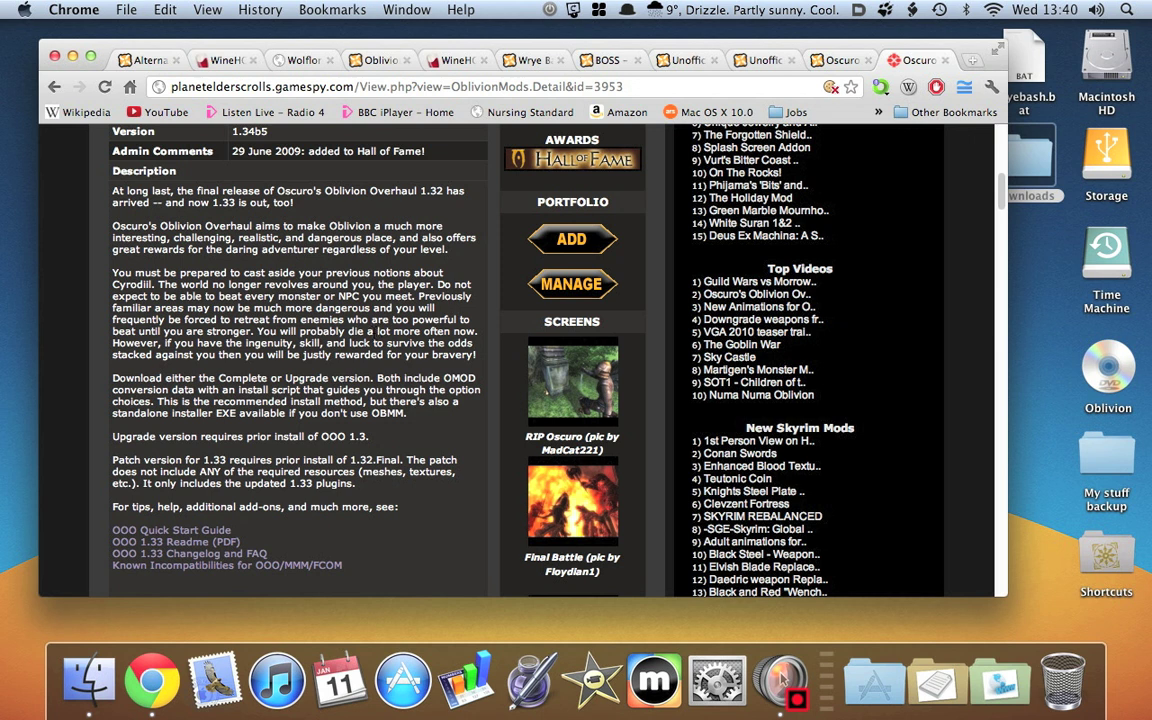
{"action": "scroll", "coordinate": [420, 331], "scroll_direction": "down", "scroll_amount": 3}
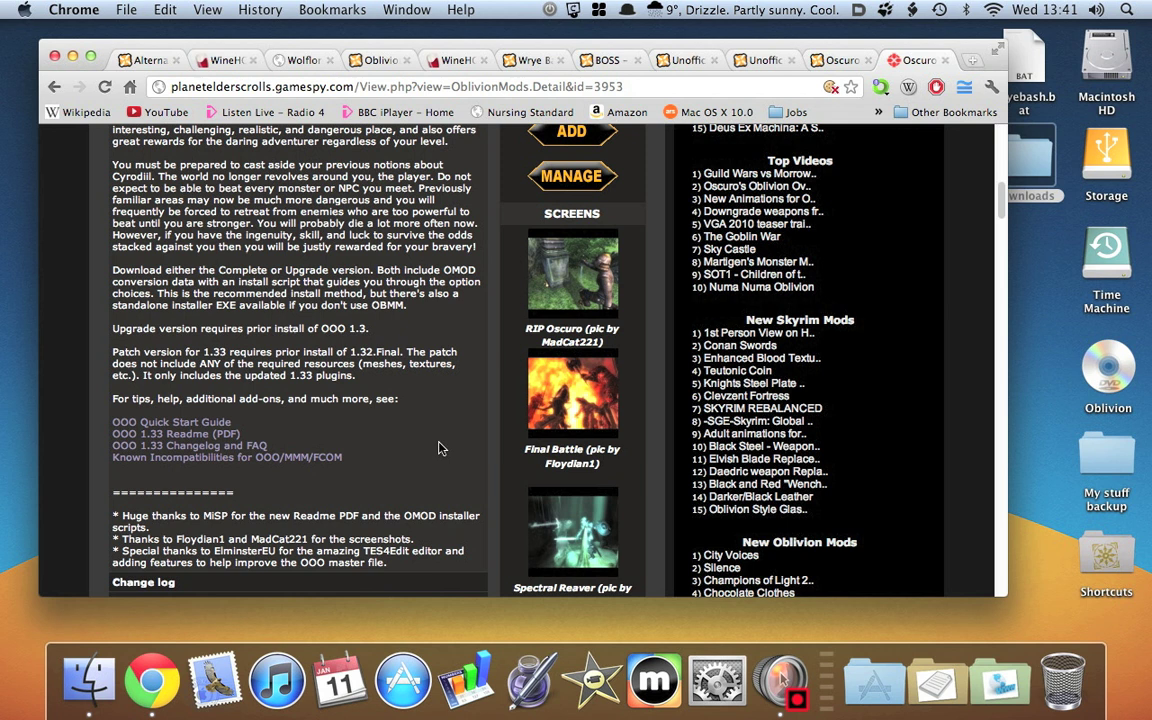
{"action": "scroll", "coordinate": [438, 448], "scroll_direction": "down", "scroll_amount": 5}
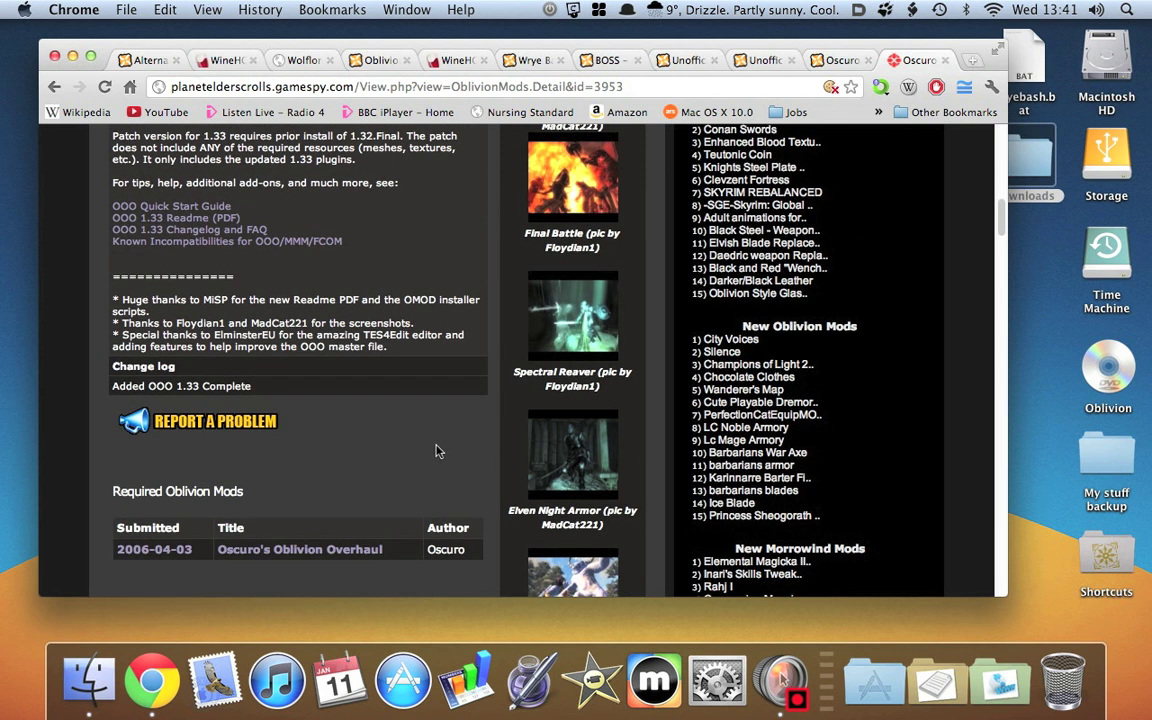
{"action": "scroll", "coordinate": [430, 430], "scroll_direction": "up", "scroll_amount": 2}
{"action": "scroll", "coordinate": [428, 424], "scroll_direction": "down", "scroll_amount": 9}
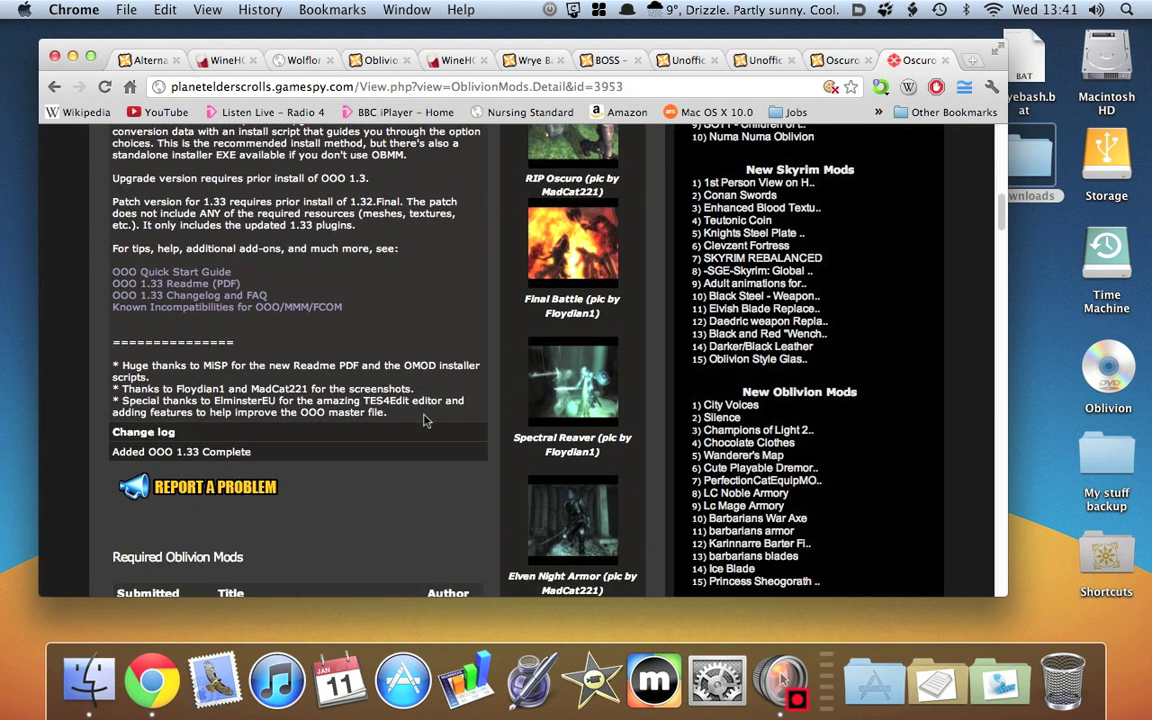
{"action": "scroll", "coordinate": [429, 422], "scroll_direction": "down", "scroll_amount": 7}
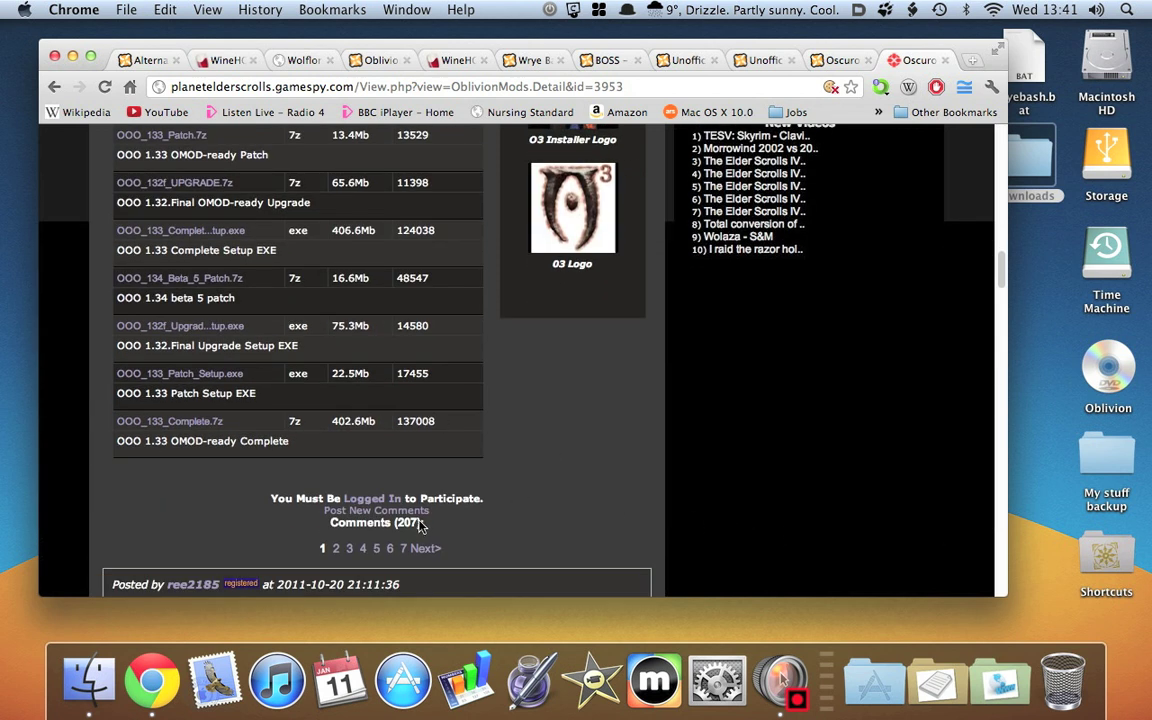
{"action": "scroll", "coordinate": [430, 525], "scroll_direction": "up", "scroll_amount": 2}
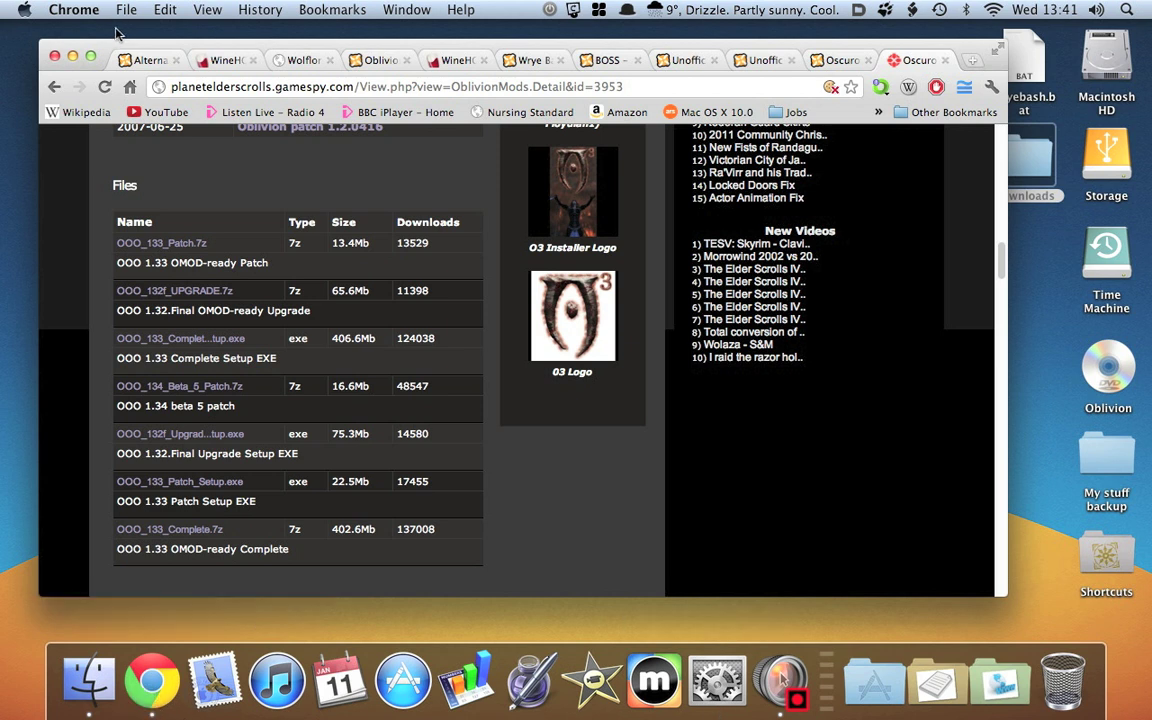
Switch to Finder, check the archives in the Downloaded Mods folder, and go back to the OblivionHowTo wrapper's contents.
{"action": "left_click", "coordinate": [72, 57]}
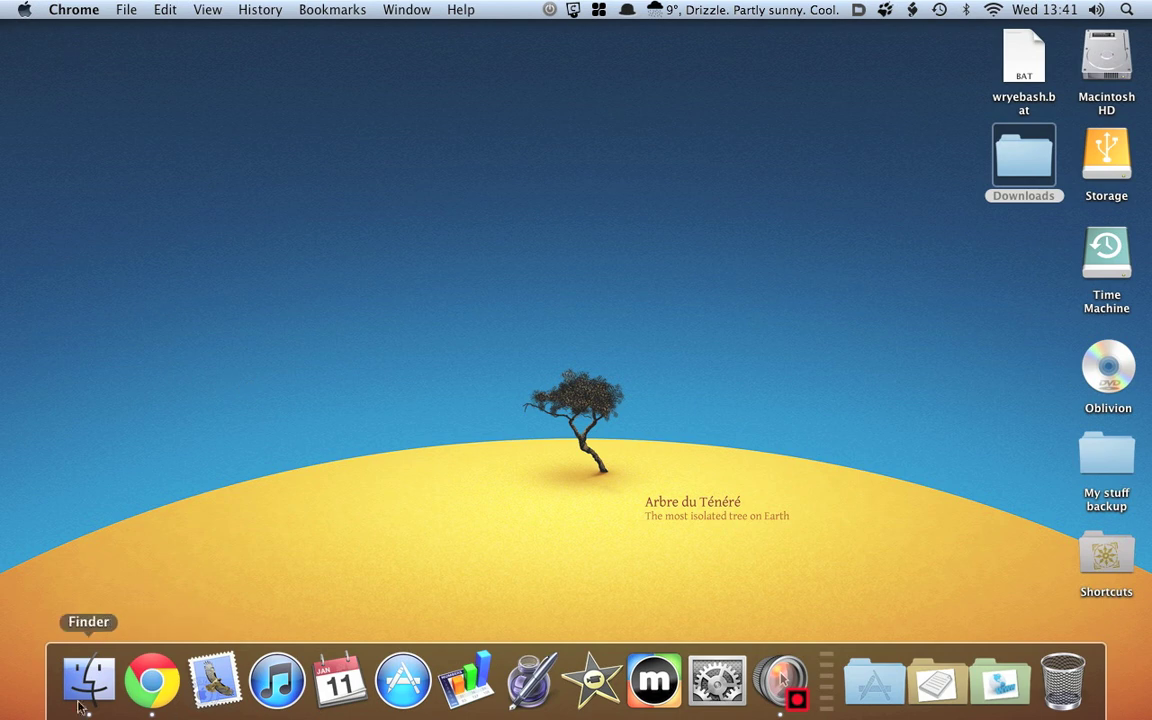
{"action": "left_click", "coordinate": [89, 680]}
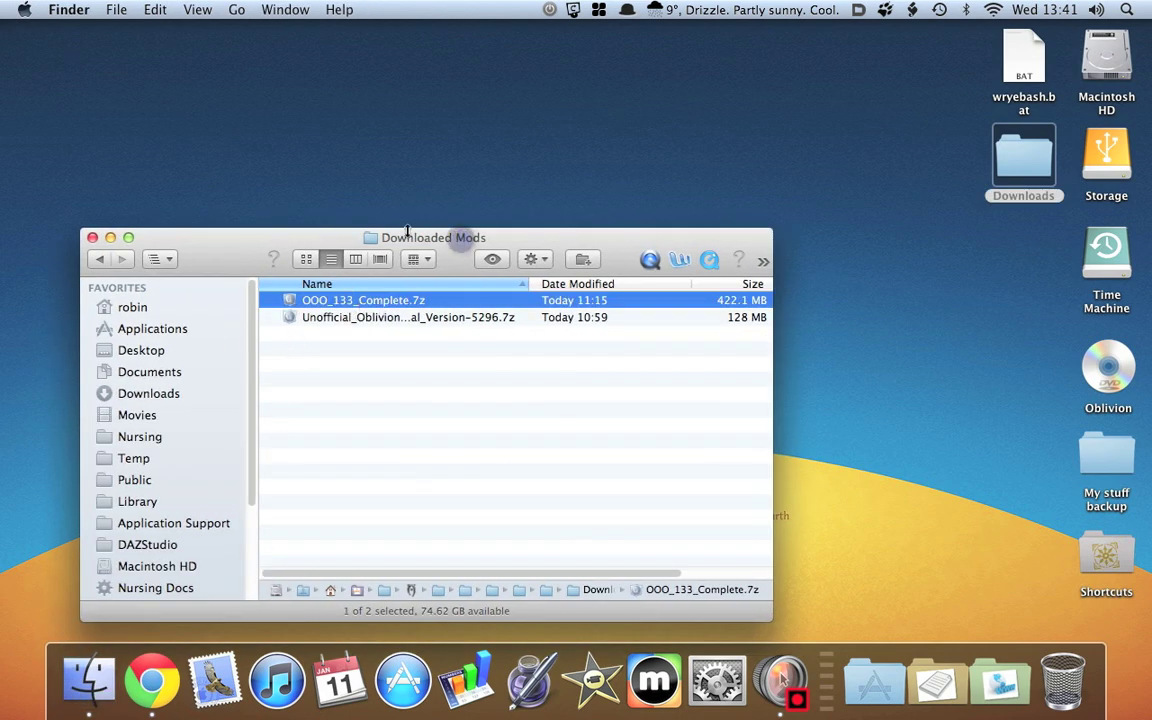
{"action": "left_click", "coordinate": [305, 318]}
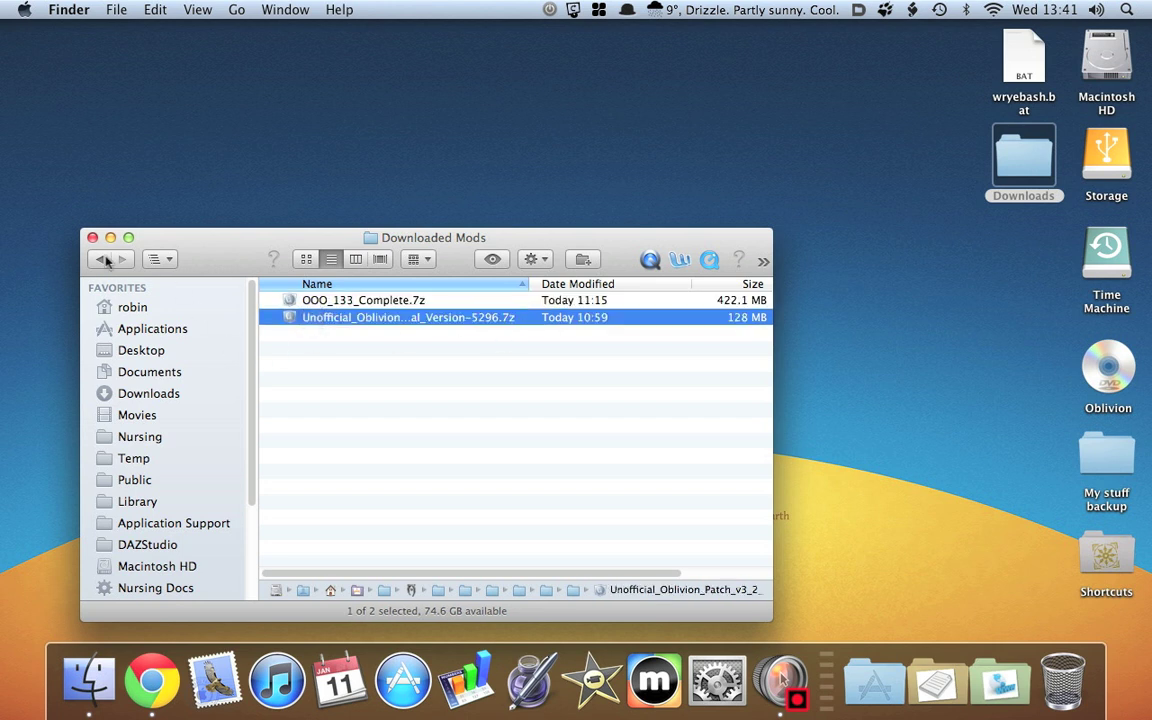
{"action": "scroll", "coordinate": [213, 379], "scroll_direction": "down", "scroll_amount": 1}
{"action": "scroll", "coordinate": [213, 379], "scroll_direction": "down", "scroll_amount": 3}
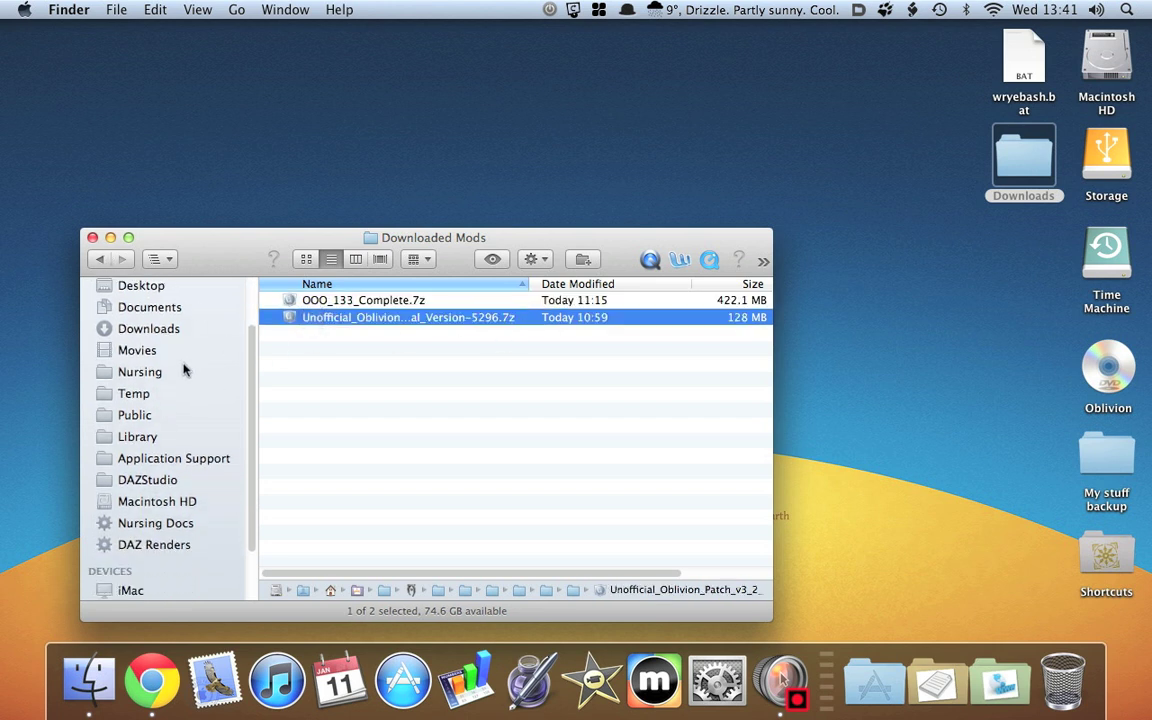
{"action": "left_click", "coordinate": [94, 261]}
{"action": "left_click", "coordinate": [94, 261]}
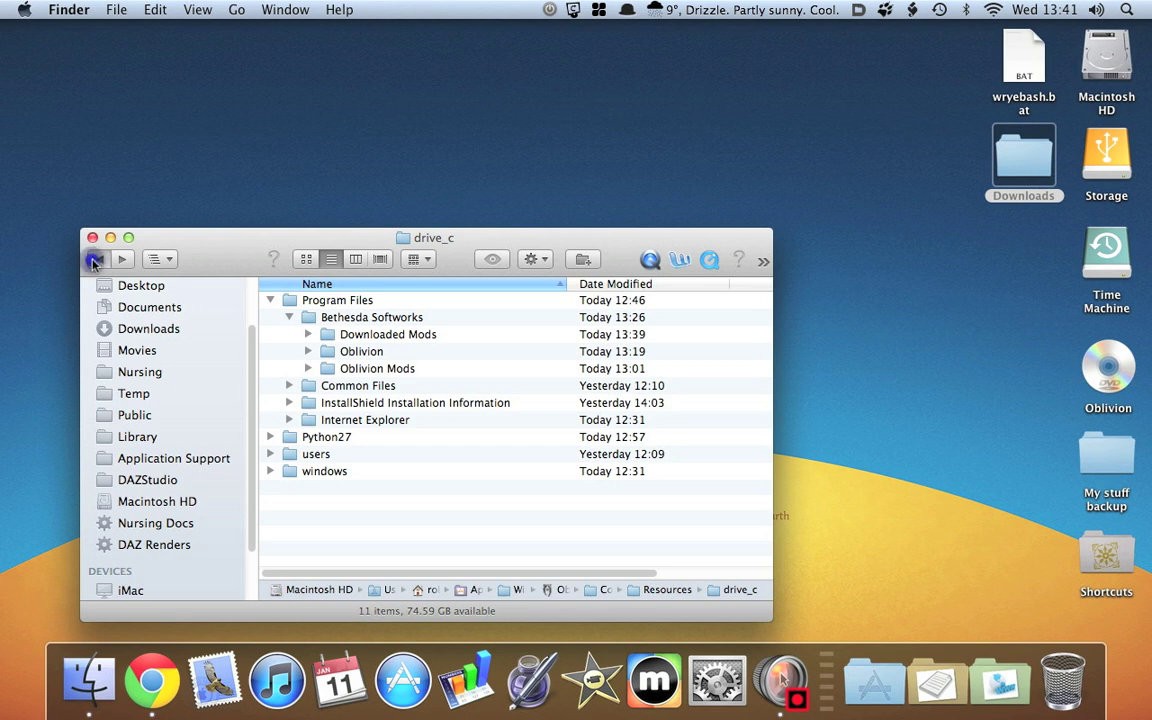
{"action": "double_click", "coordinate": [315, 366]}
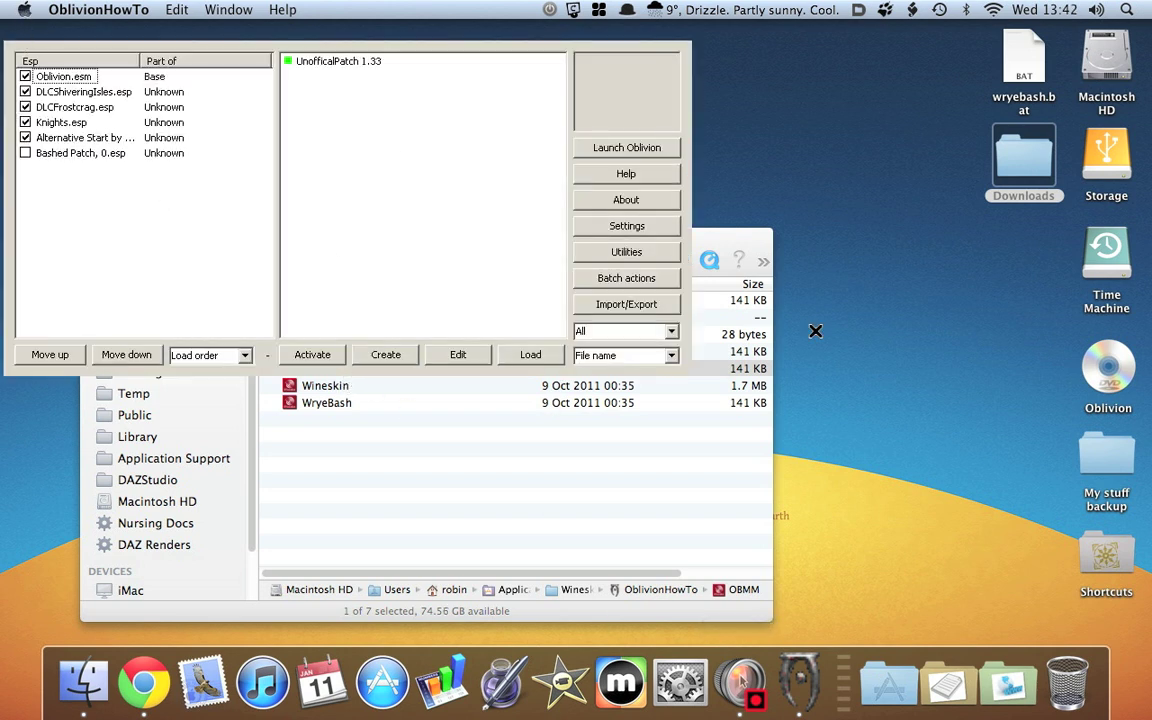
{"action": "right_click", "coordinate": [800, 682]}
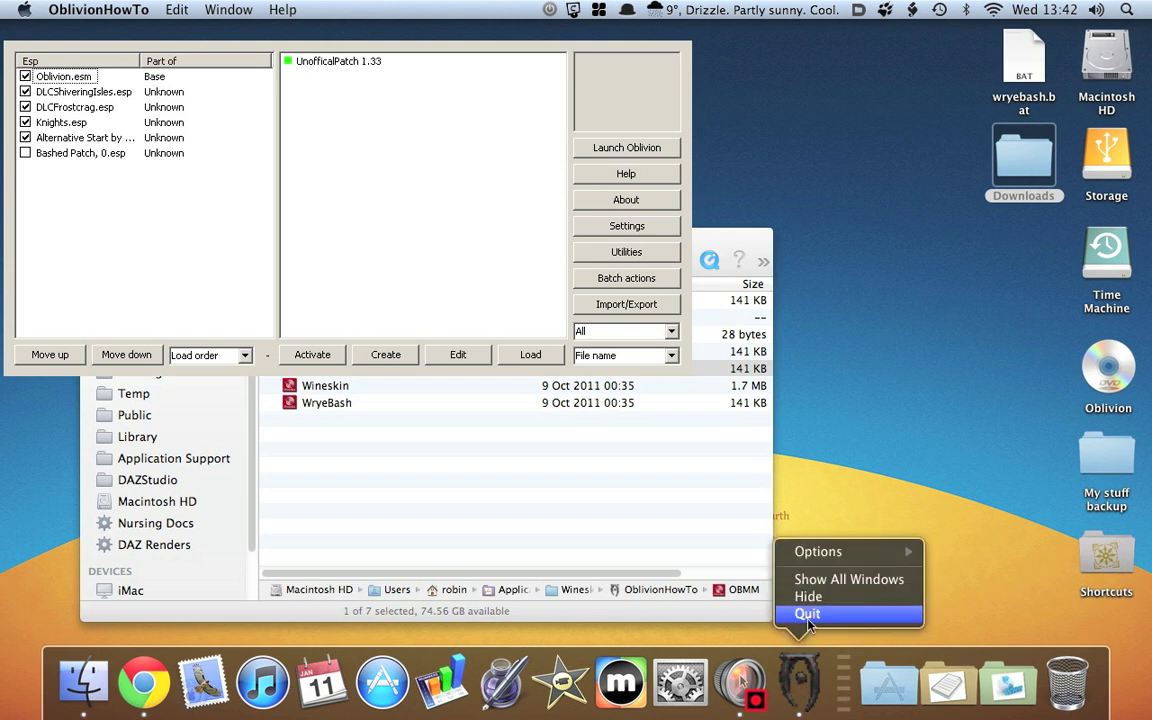
{"action": "left_click", "coordinate": [807, 615]}
{"action": "left_click", "coordinate": [459, 401]}
{"action": "right_click", "coordinate": [800, 682]}
{"action": "left_click", "coordinate": [807, 612]}
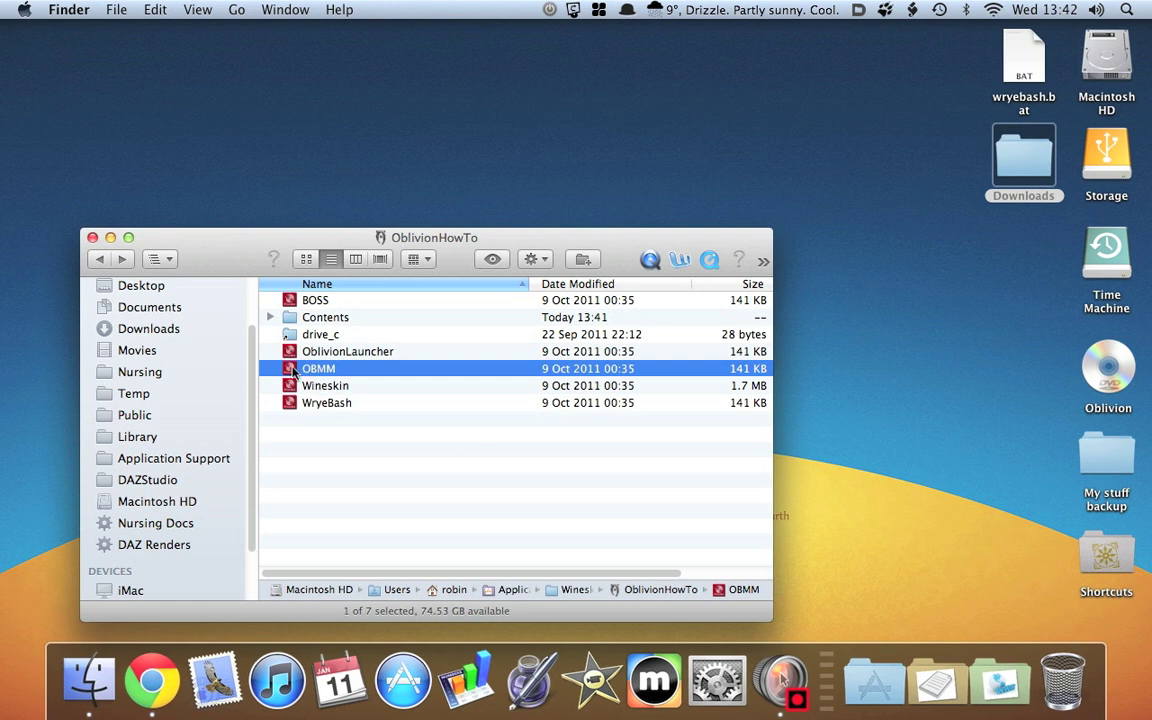
Launch OBMM from the OblivionHowTo wrapper and start creating a new omod.
{"action": "double_click", "coordinate": [292, 372]}
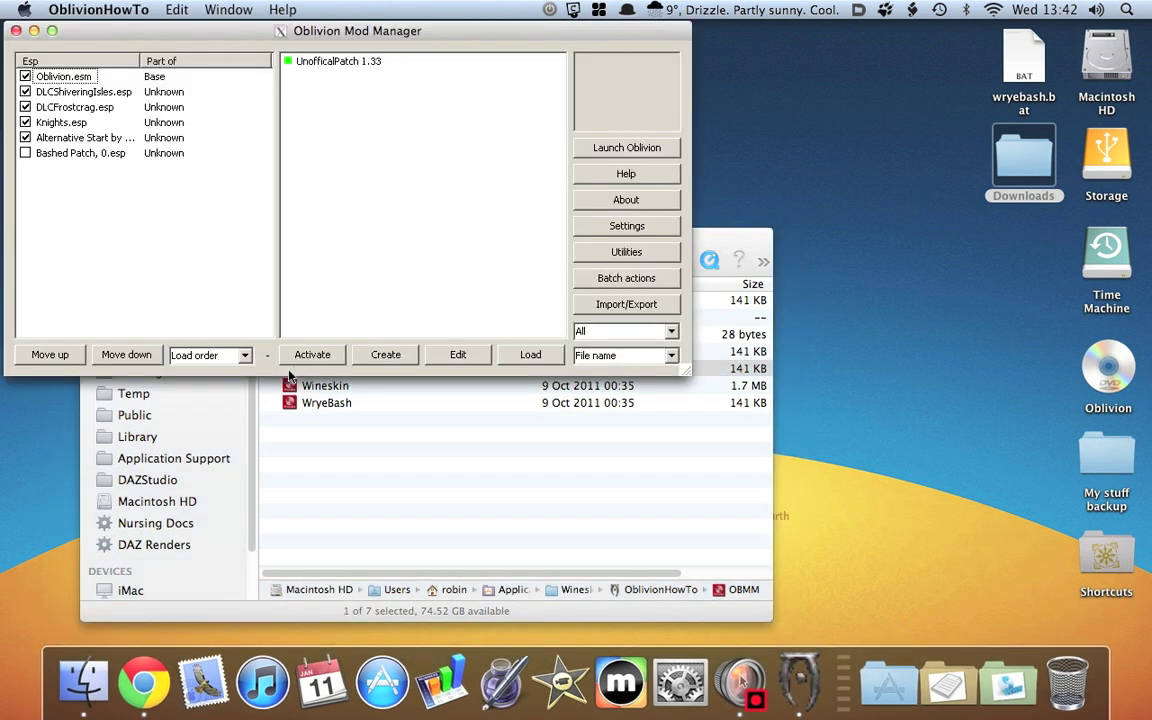
{"action": "left_click_drag", "start_coordinate": [196, 33], "coordinate": [240, 56]}
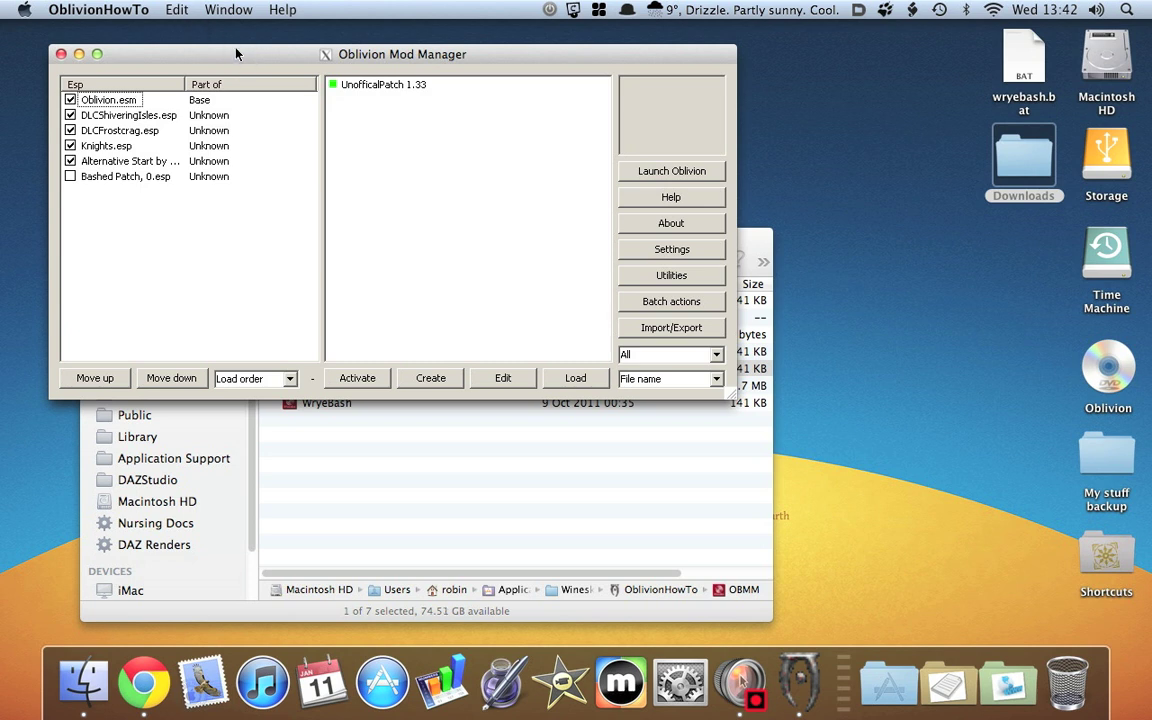
{"action": "left_click", "coordinate": [447, 396]}
{"action": "left_click", "coordinate": [445, 381]}
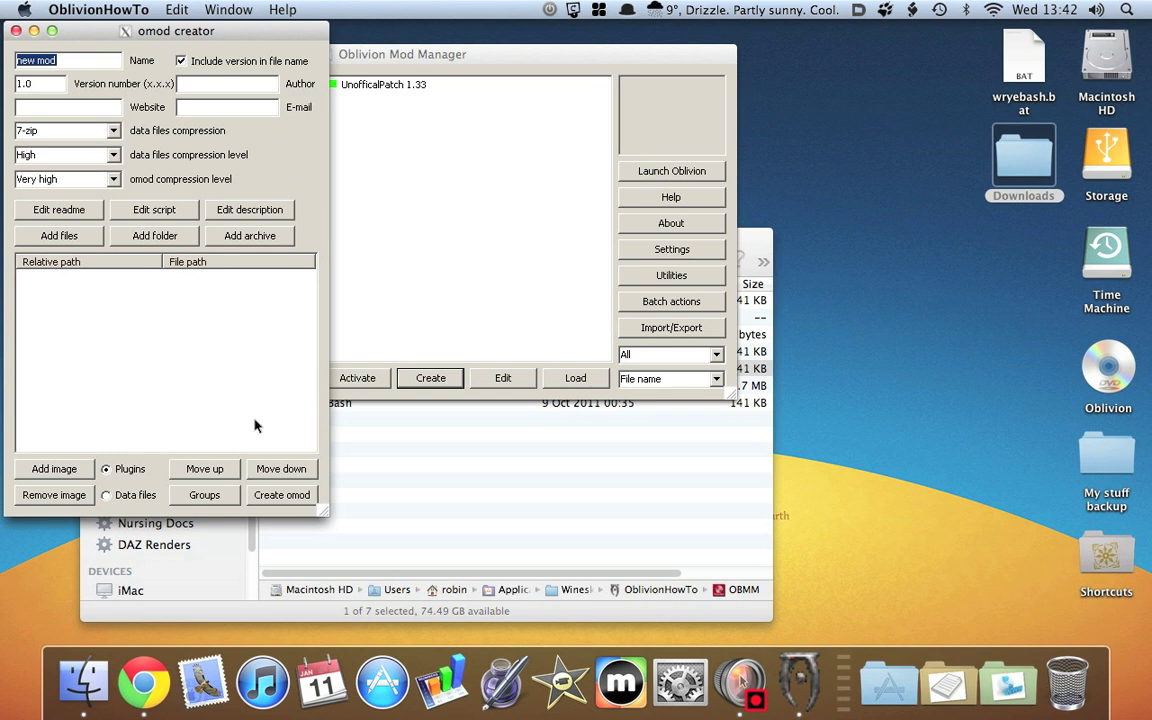
Add the OOO_133_Complete.7z archive from Downloaded Mods to the new omod and move the omod creator clear of the plugin list.
{"action": "left_click", "coordinate": [243, 238]}
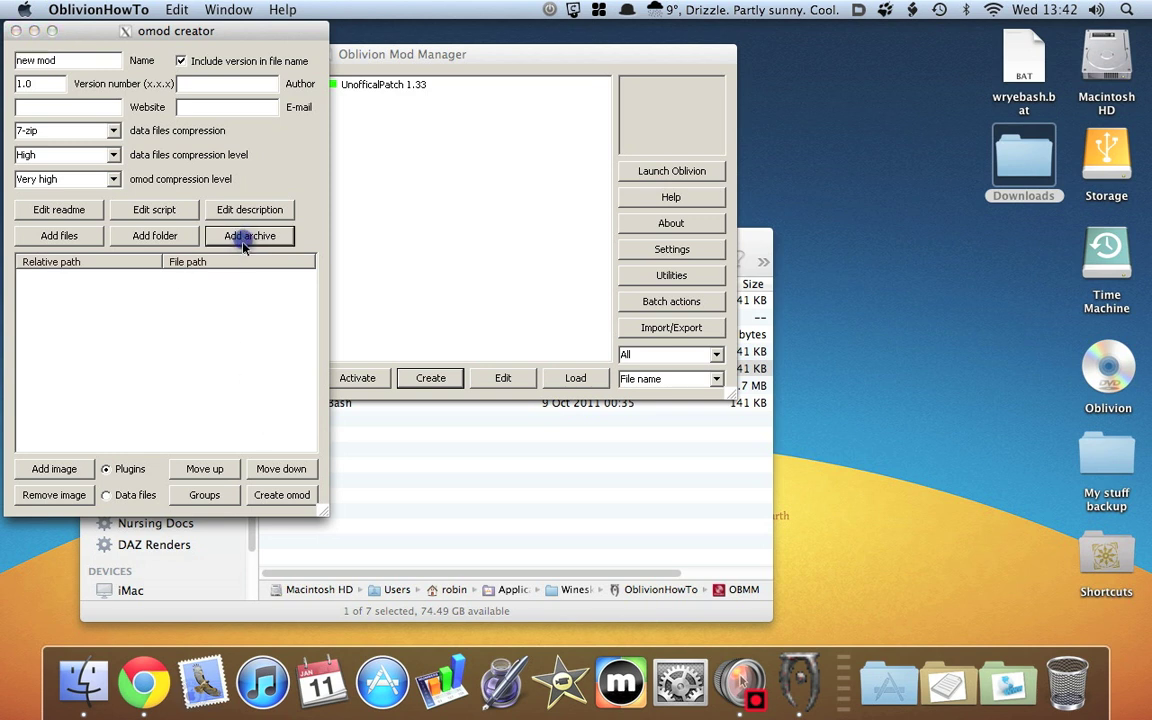
{"action": "left_click", "coordinate": [433, 236]}
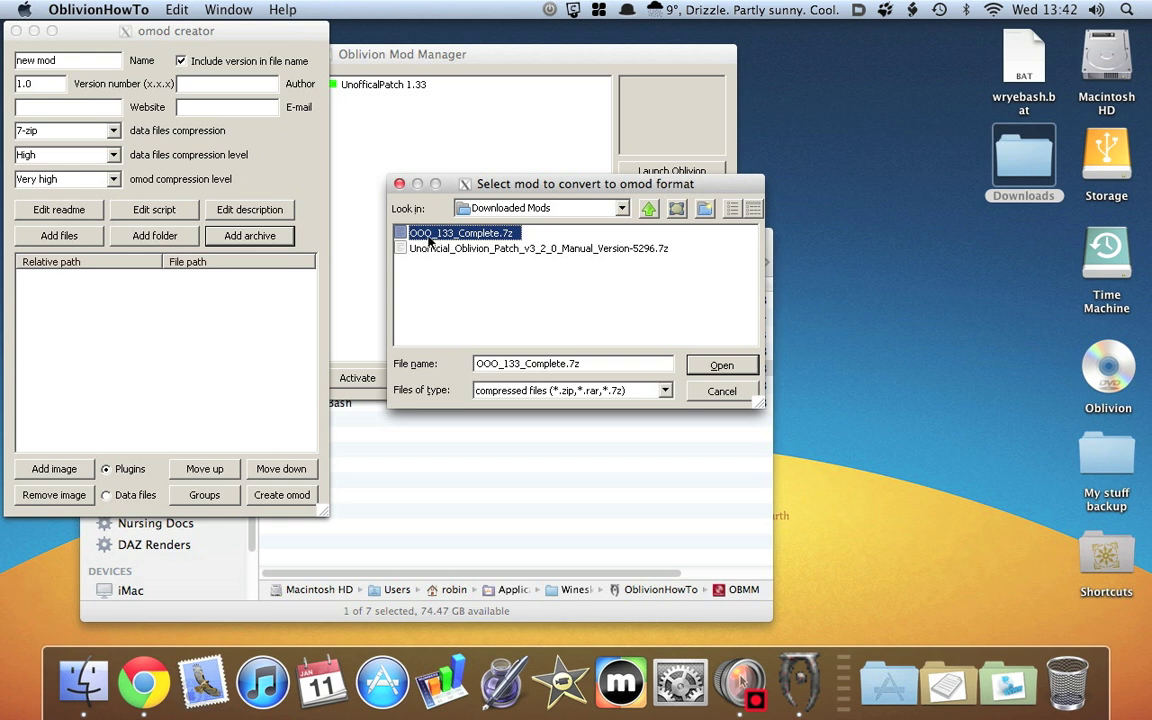
{"action": "left_click", "coordinate": [722, 364]}
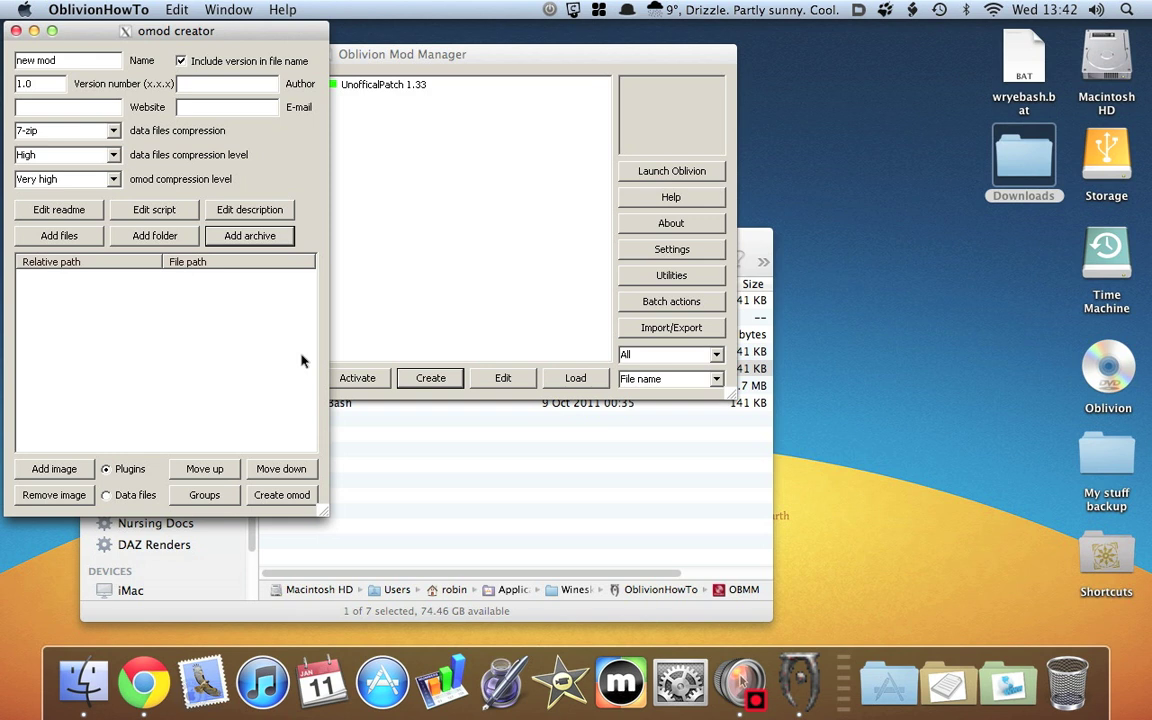
{"action": "left_click_drag", "start_coordinate": [175, 31], "coordinate": [500, 52]}
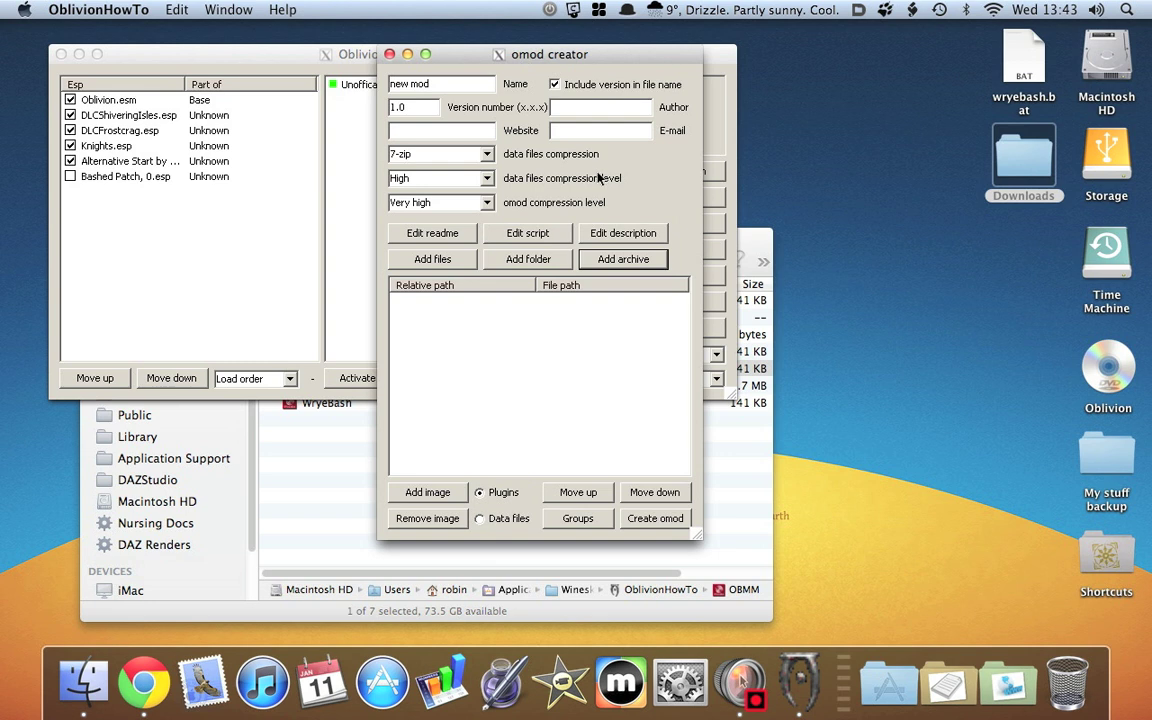
Check the file sizes of the archives in drive_c's Downloaded Mods folder in Finder, and return to the omod creator.
{"action": "left_click", "coordinate": [172, 615]}
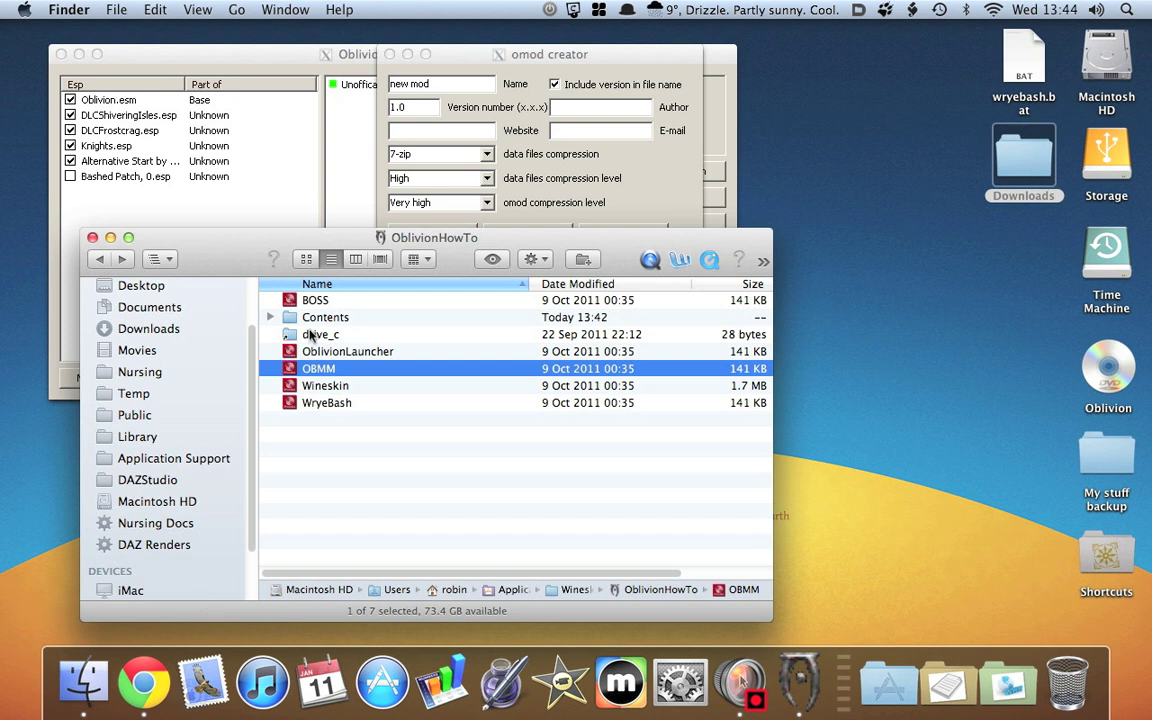
{"action": "left_click", "coordinate": [293, 318]}
{"action": "double_click", "coordinate": [293, 318]}
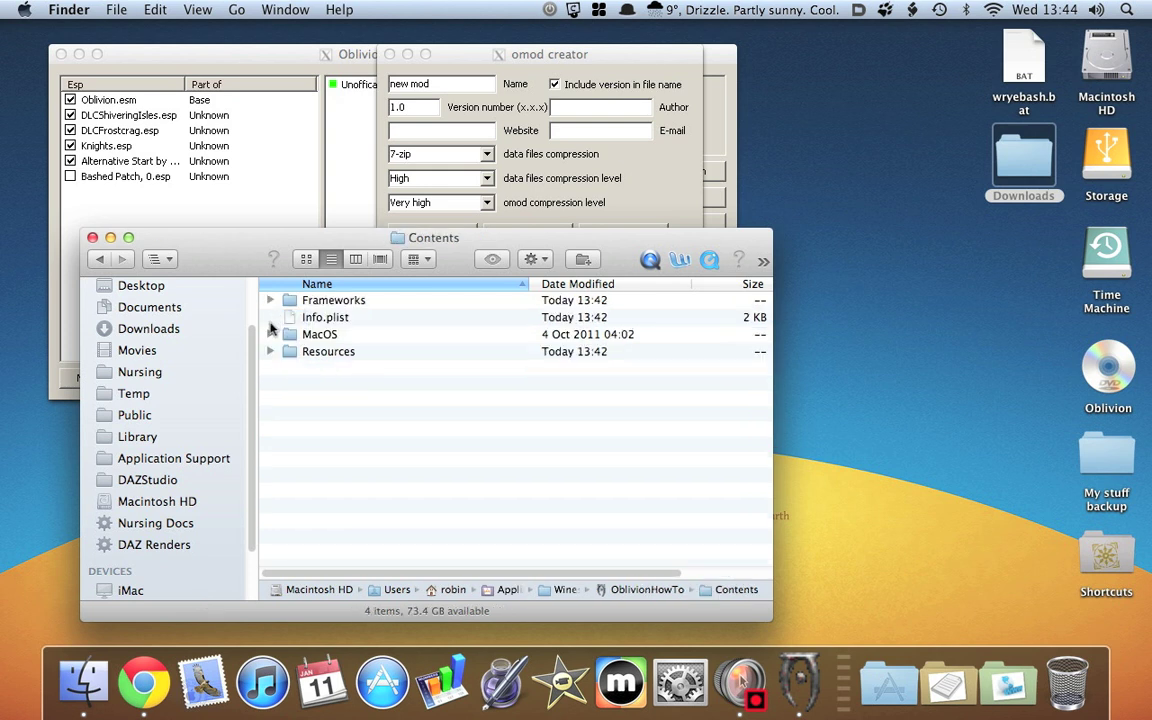
{"action": "left_click", "coordinate": [99, 259]}
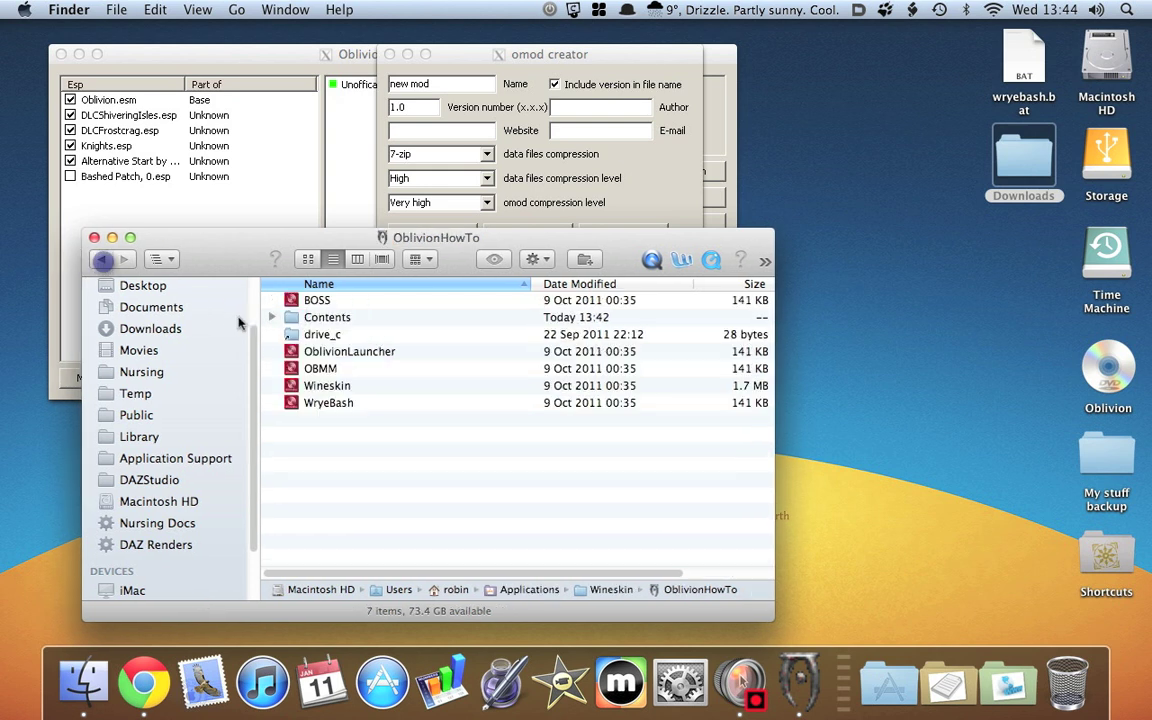
{"action": "left_click", "coordinate": [269, 317]}
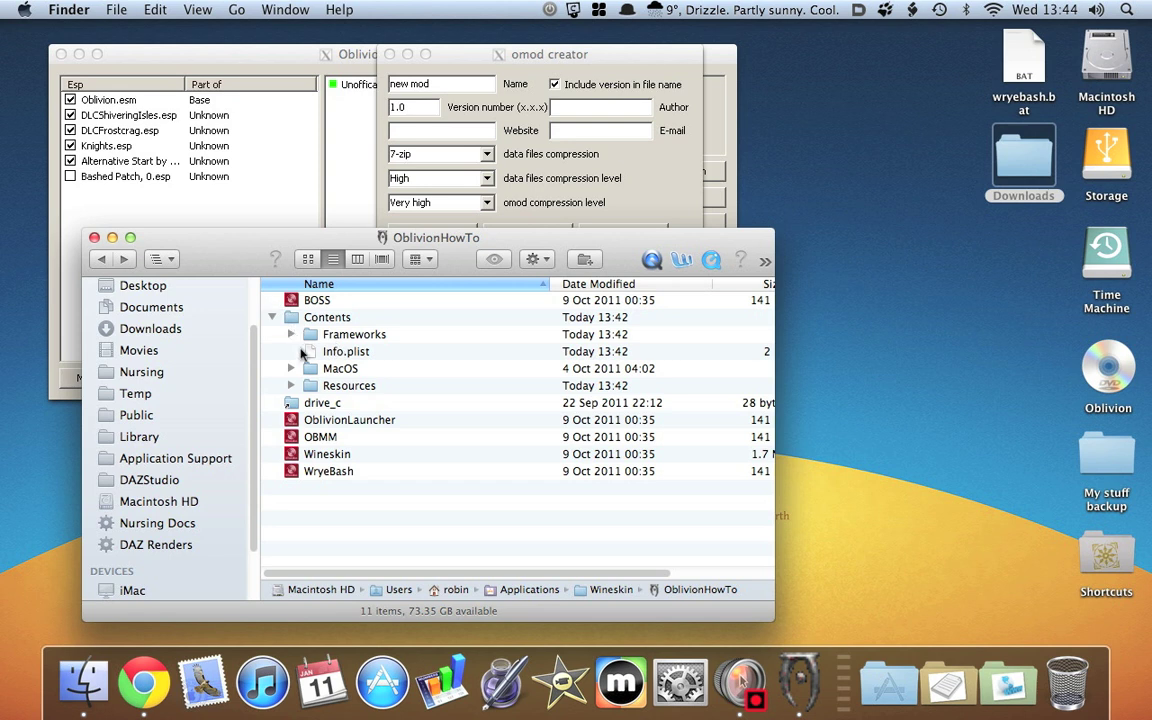
{"action": "left_click", "coordinate": [271, 317]}
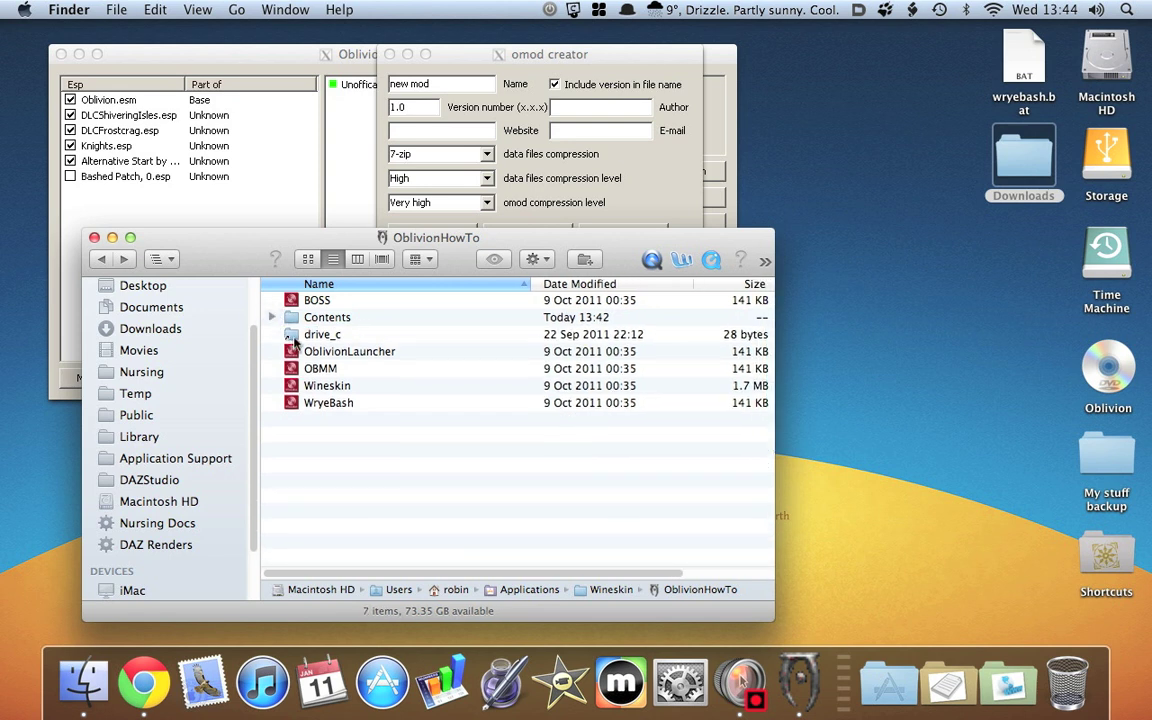
{"action": "left_click", "coordinate": [296, 336]}
{"action": "double_click", "coordinate": [296, 340]}
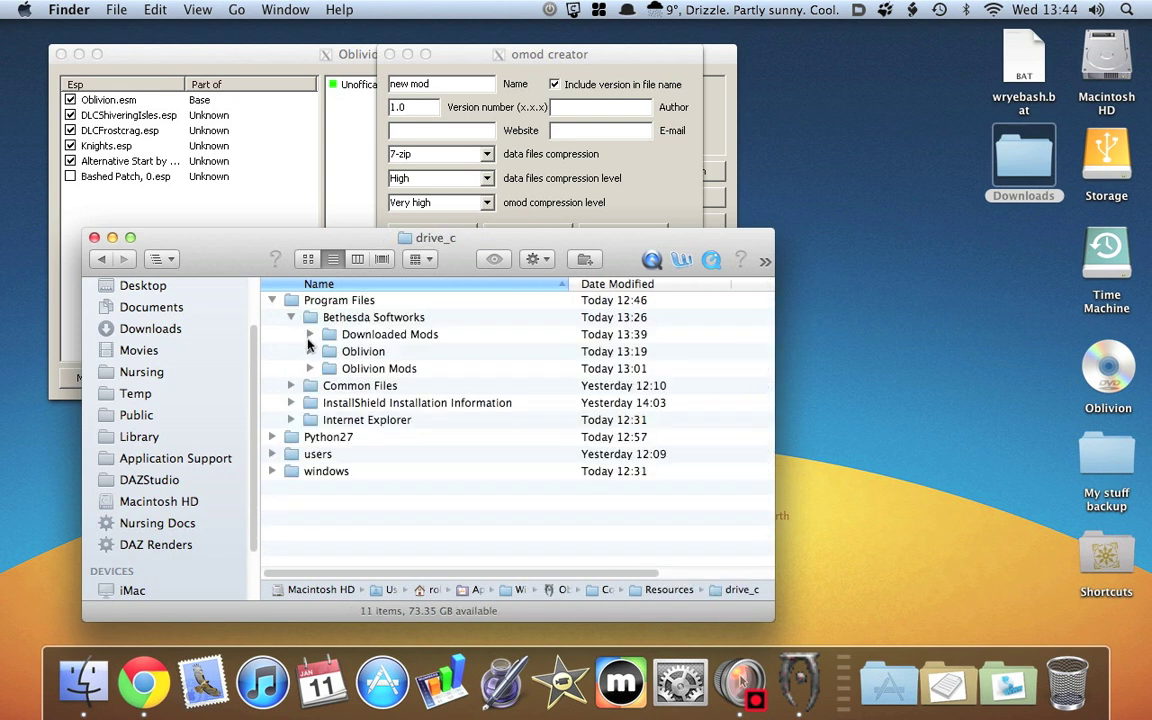
{"action": "left_click", "coordinate": [306, 334]}
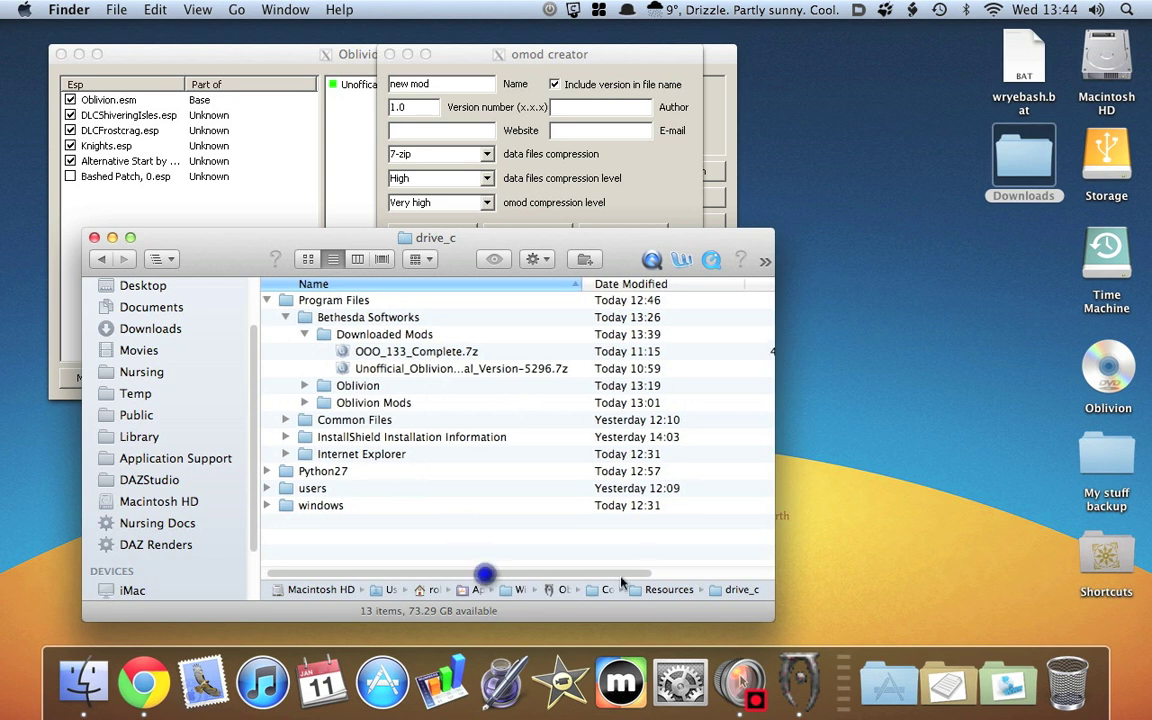
{"action": "scroll", "coordinate": [486, 573], "scroll_direction": "right", "scroll_amount": 5}
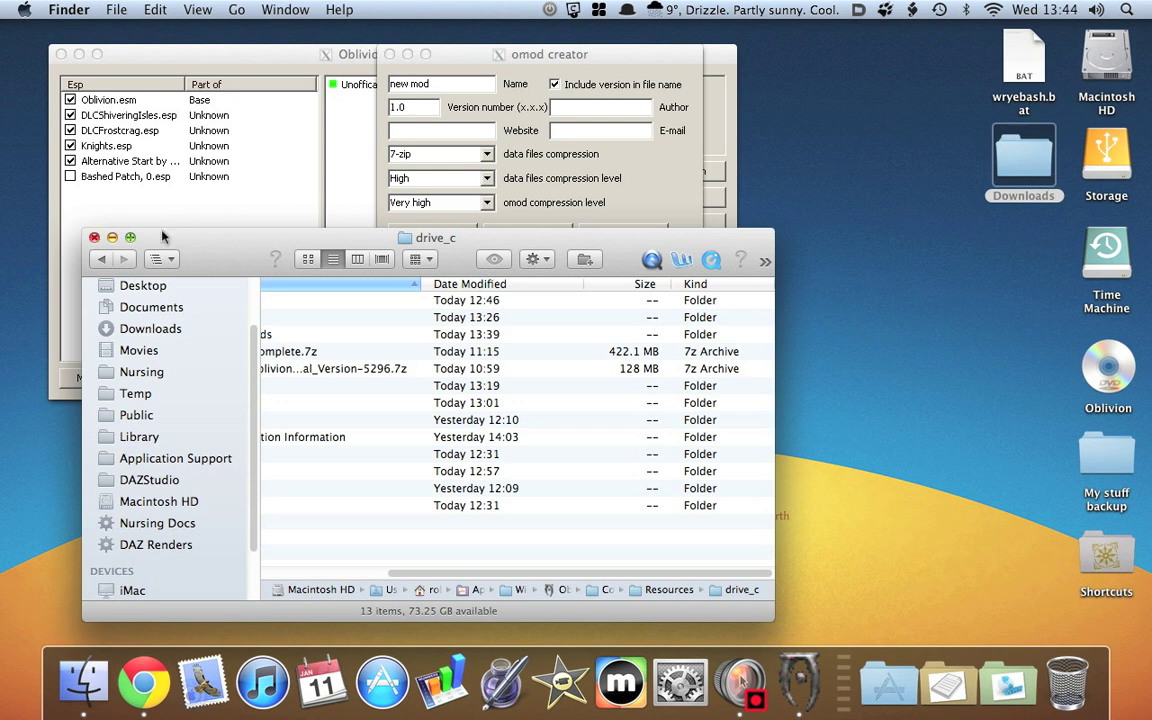
{"action": "left_click", "coordinate": [656, 180]}
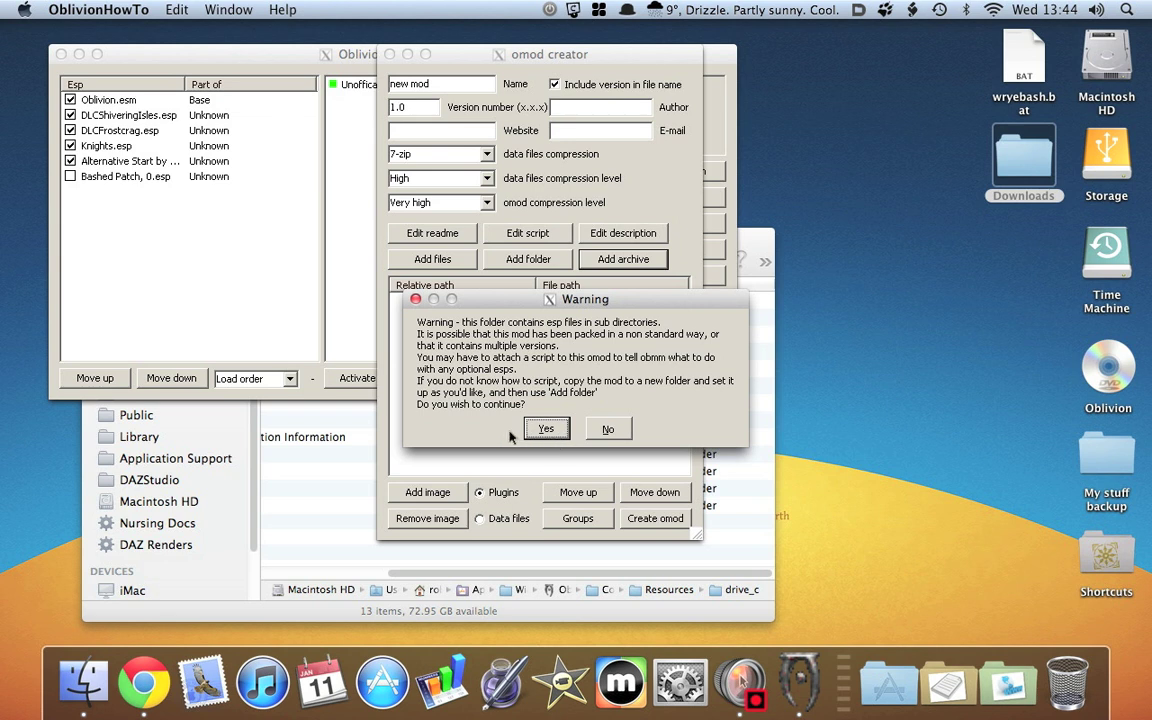
Accept the archive's esp subdirectory structure and import the available omod conversion data.
{"action": "left_click", "coordinate": [541, 430]}
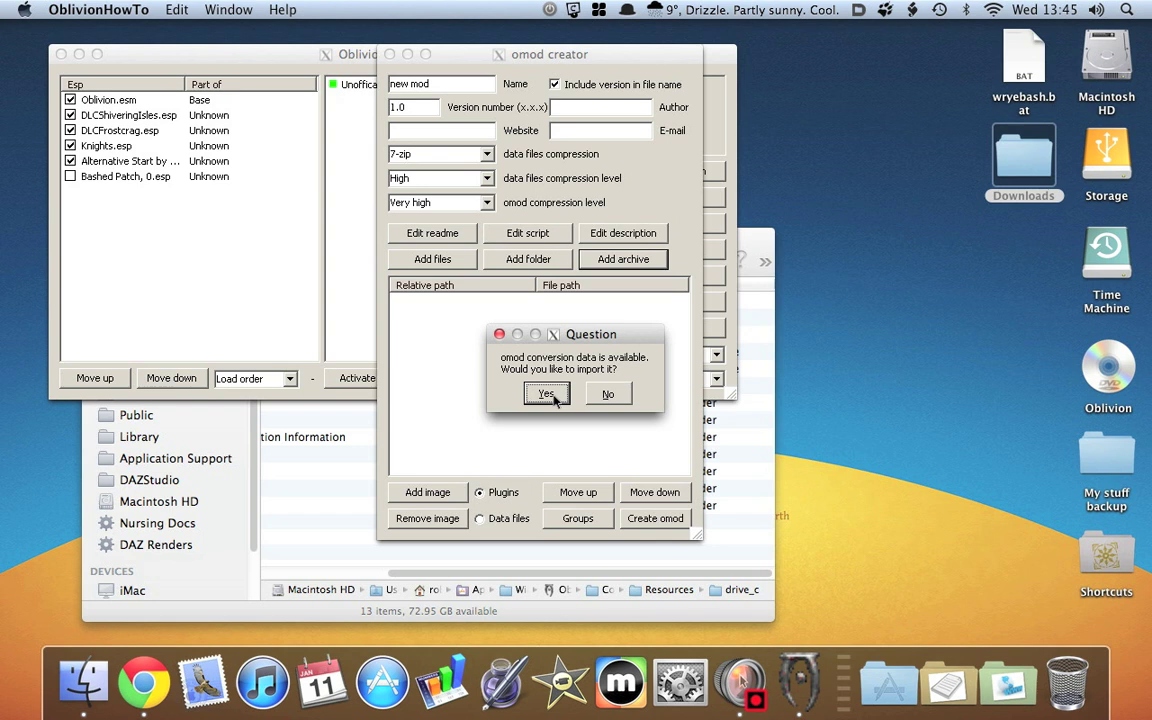
{"action": "left_click", "coordinate": [547, 395]}
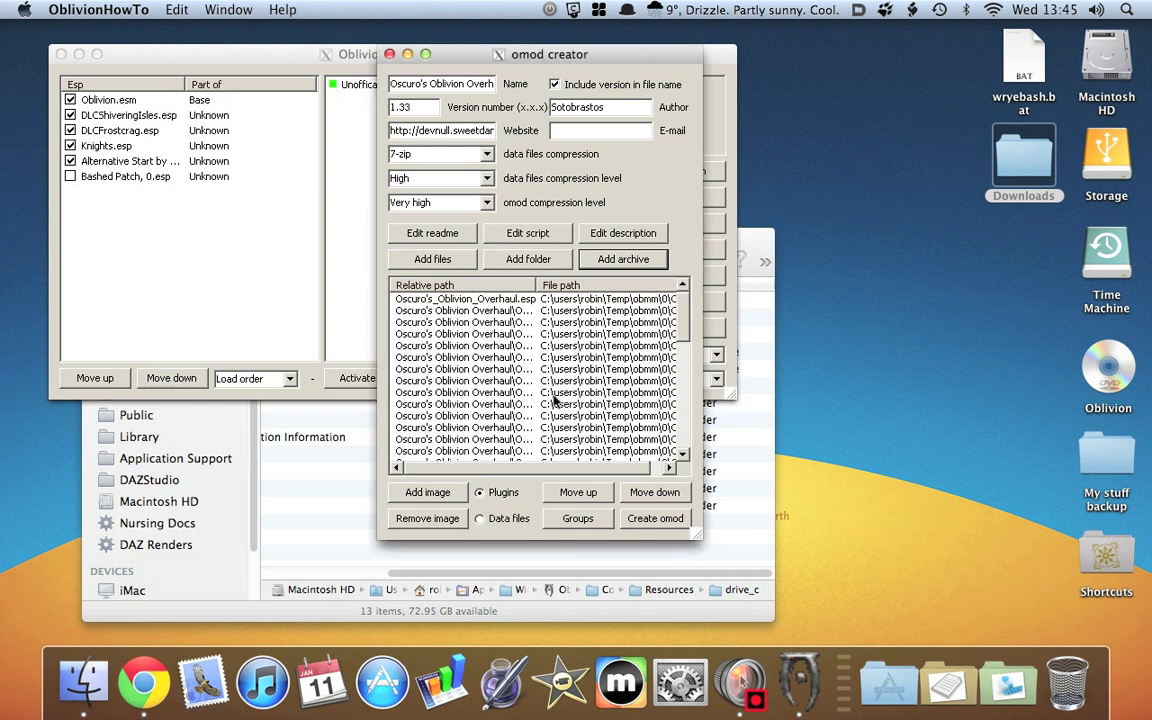
Enlarge the omod creator, widen the relative path column, and look through the Oscuro's Oblivion Overhaul plugin files.
{"action": "mouse_move", "coordinate": [683, 315]}
{"action": "left_mouse_down"}
{"action": "mouse_move", "coordinate": [680, 453]}
{"action": "mouse_move", "coordinate": [682, 292]}
{"action": "left_mouse_up"}
{"action": "left_click_drag", "start_coordinate": [458, 467], "coordinate": [541, 468]}
{"action": "left_click_drag", "start_coordinate": [697, 537], "coordinate": [906, 549]}
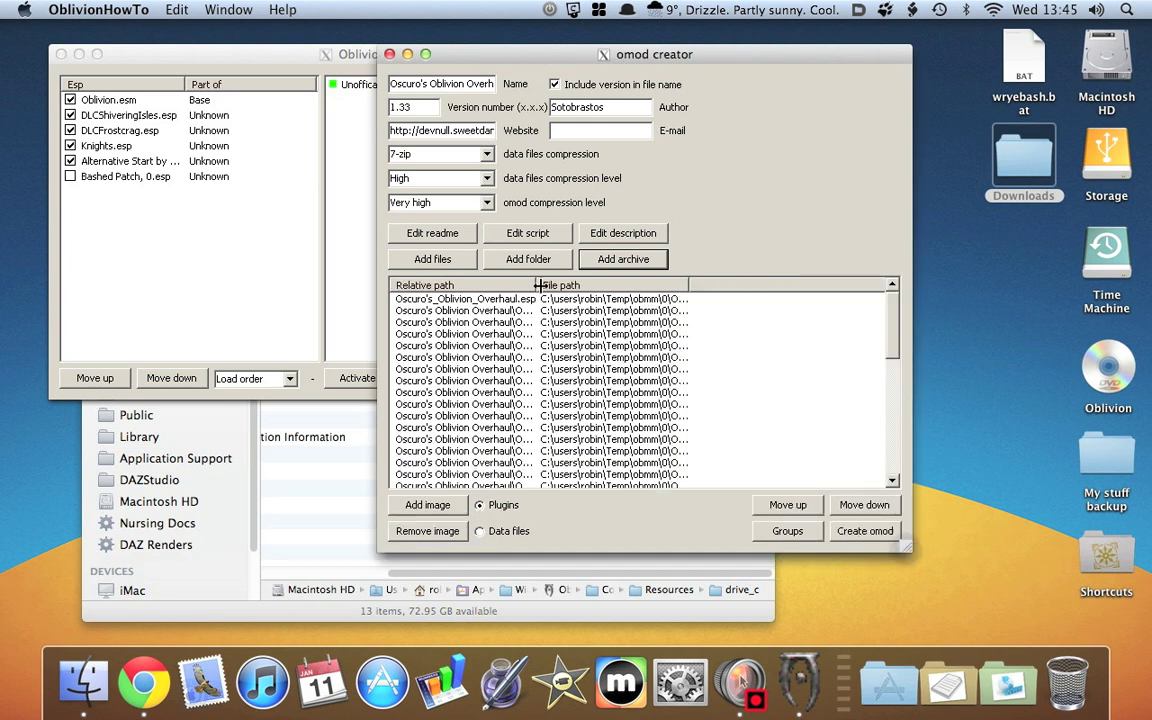
{"action": "left_click_drag", "start_coordinate": [535, 285], "coordinate": [733, 291]}
{"action": "scroll", "coordinate": [652, 319], "scroll_direction": "down", "scroll_amount": 5}
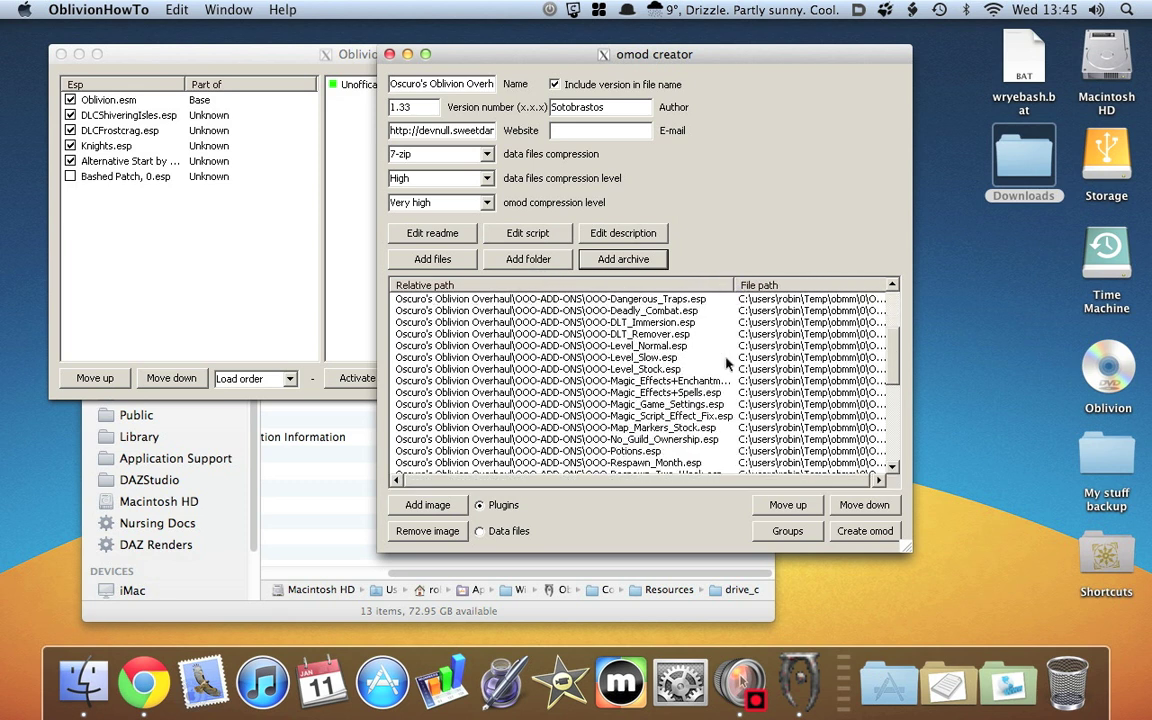
{"action": "scroll", "coordinate": [680, 425], "scroll_direction": "down", "scroll_amount": 5}
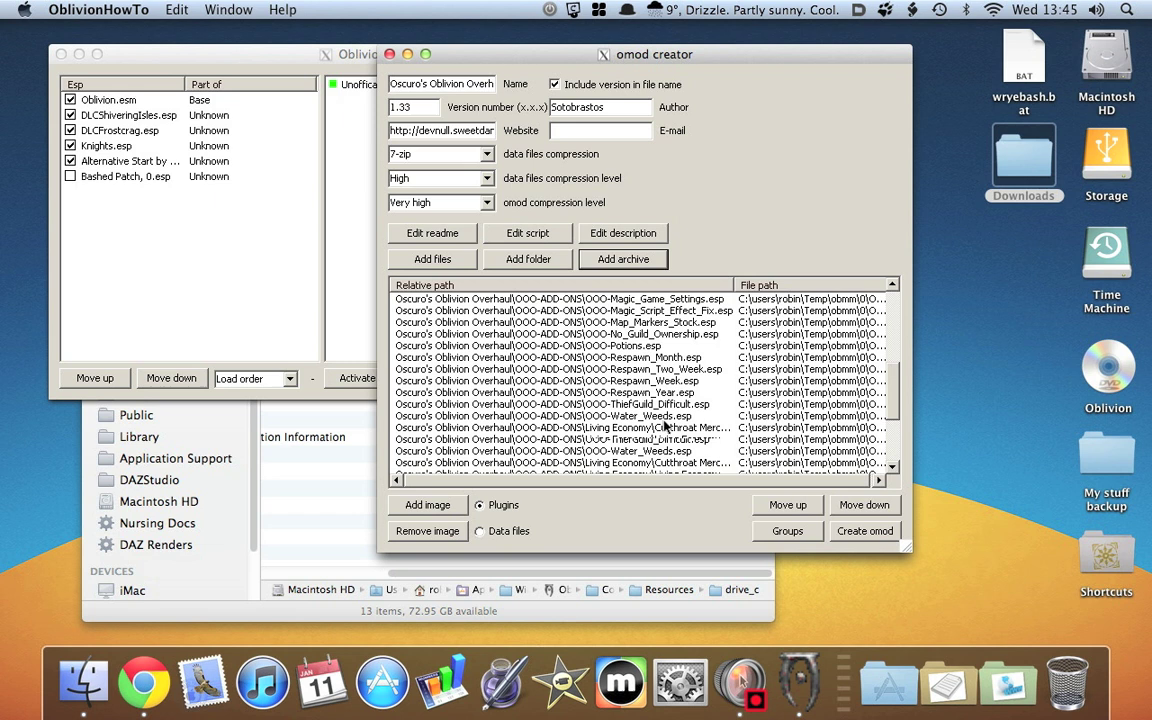
{"action": "scroll", "coordinate": [665, 422], "scroll_direction": "down", "scroll_amount": 3}
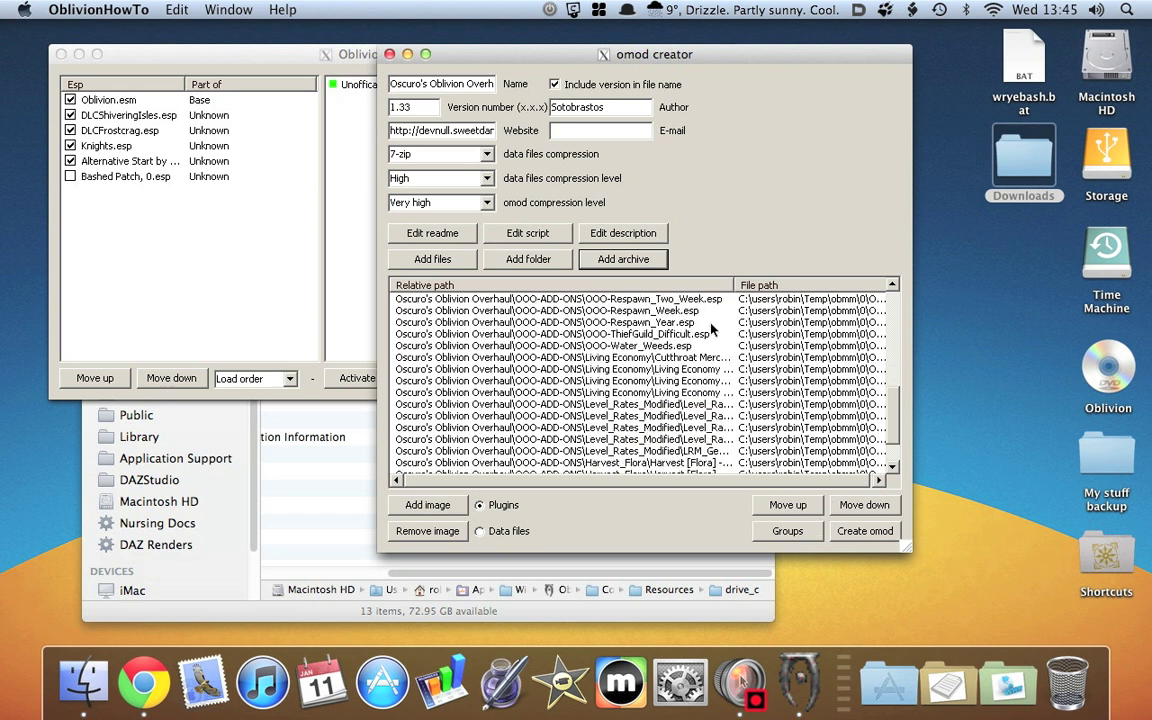
Create the Oscuro's Oblivion Overhaul omod, close the Trash window in Finder, and return to the main mod list.
{"action": "left_click", "coordinate": [872, 537]}
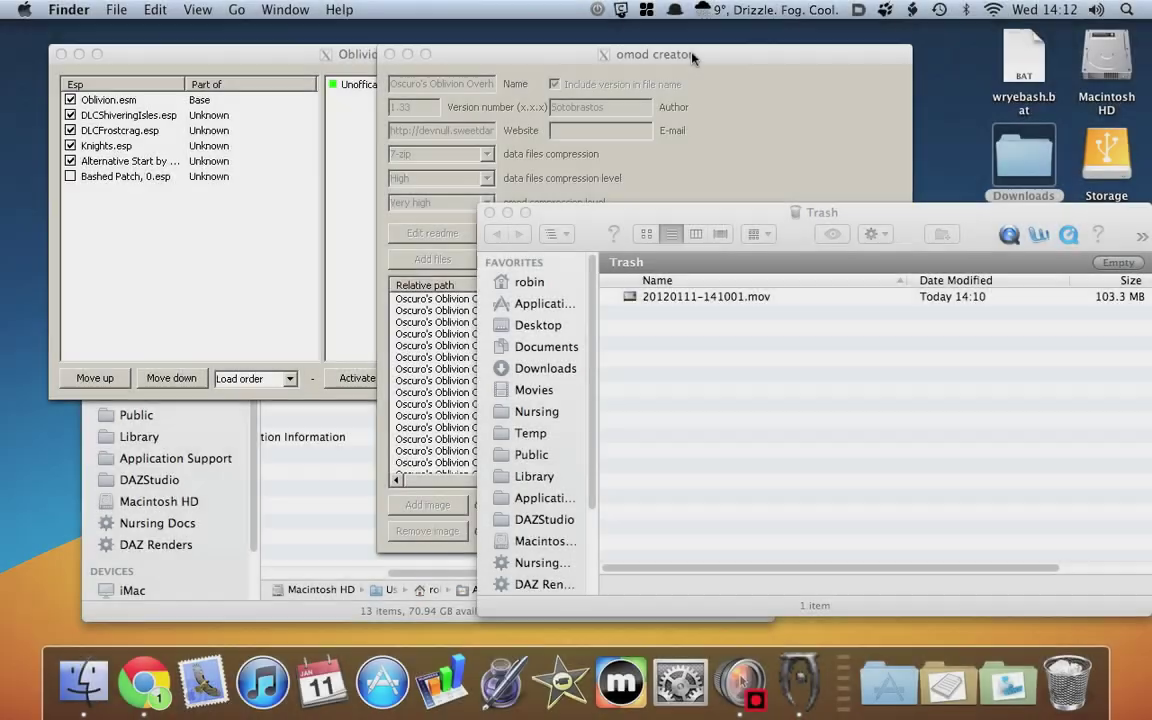
{"action": "left_click", "coordinate": [622, 46]}
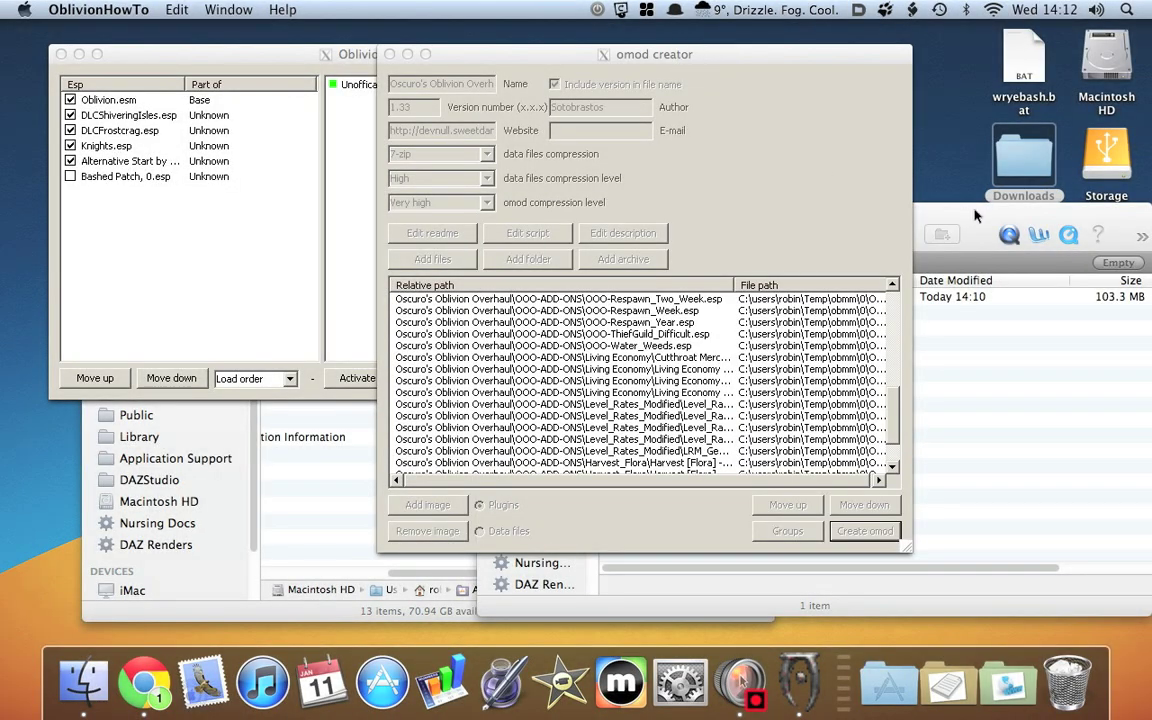
{"action": "left_click", "coordinate": [976, 215]}
{"action": "left_click", "coordinate": [496, 226]}
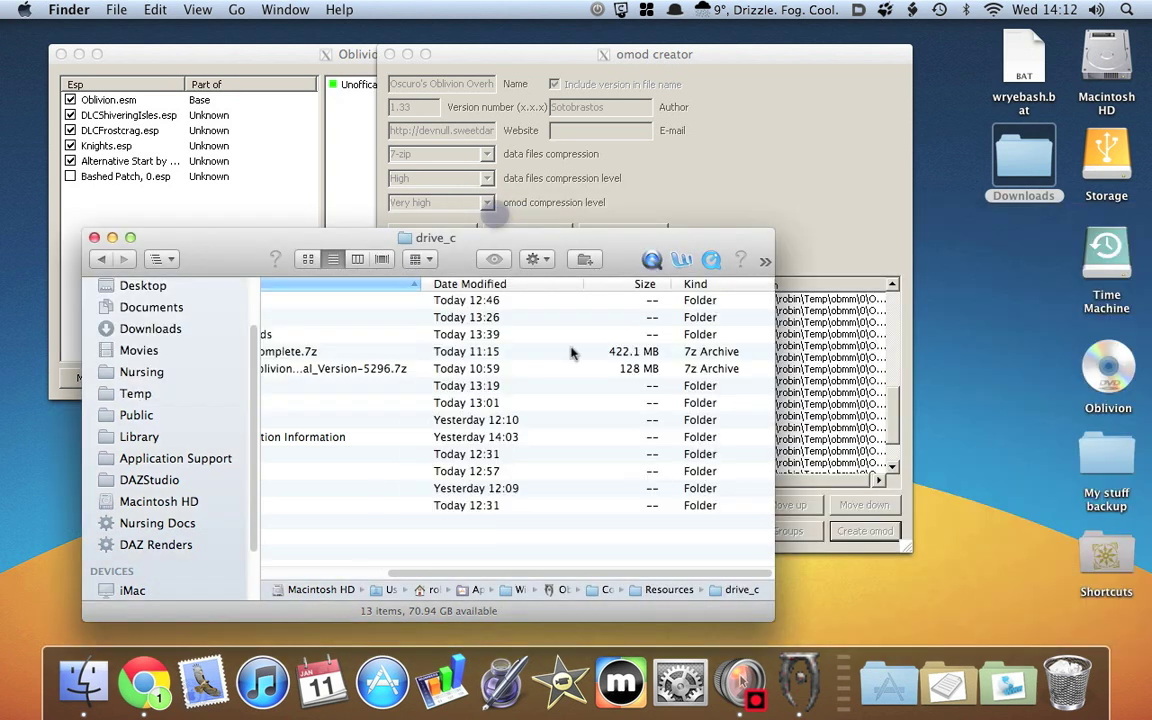
{"action": "left_click", "coordinate": [812, 184]}
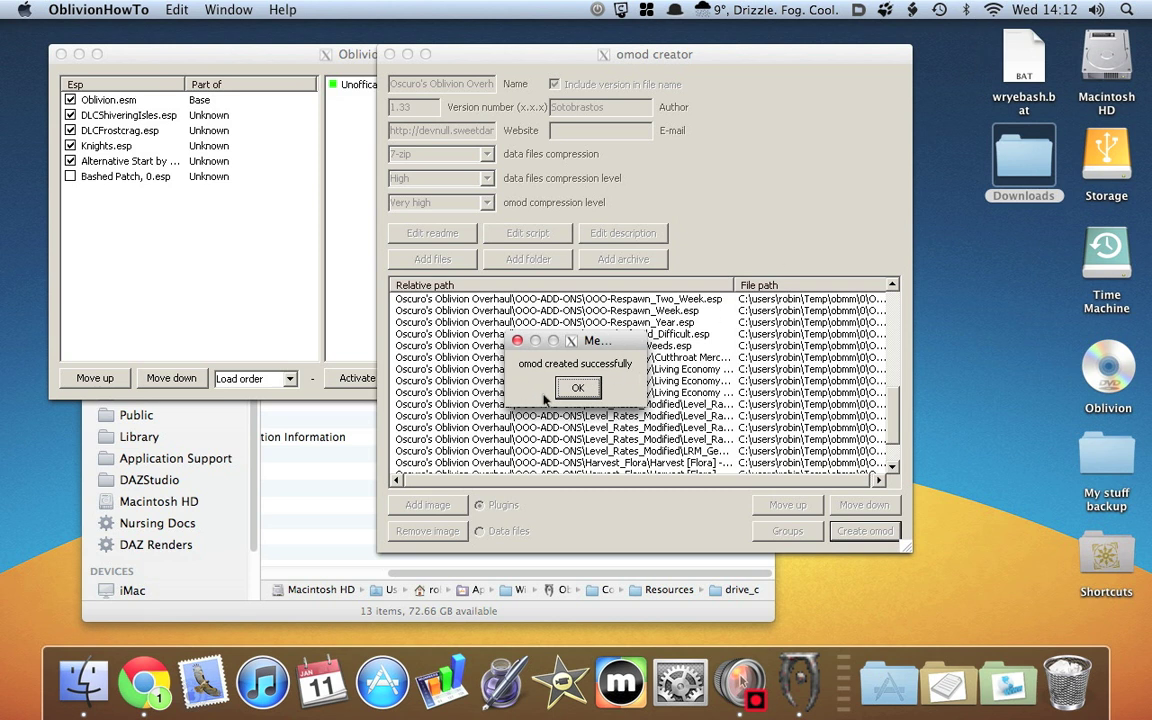
{"action": "left_click", "coordinate": [578, 388]}
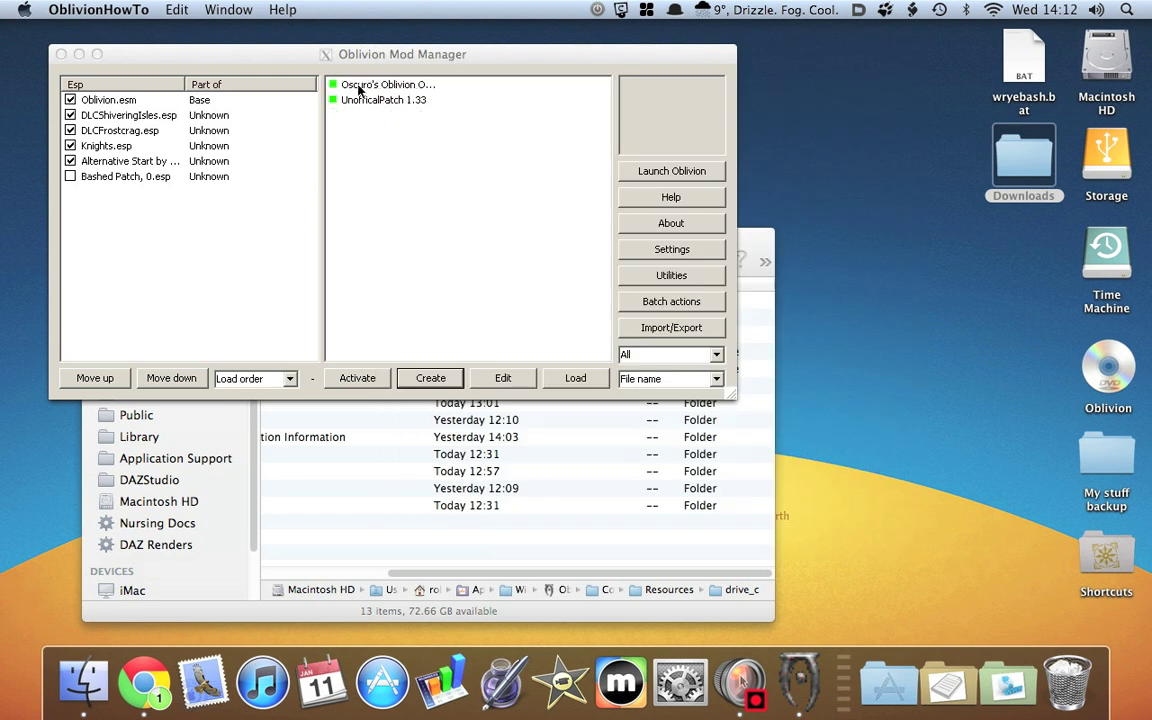
Activate the Oscuro's Oblivion Overhaul omod, continue past the compatibility information, and choose the Full version.
{"action": "left_click", "coordinate": [358, 87]}
{"action": "left_click", "coordinate": [350, 85]}
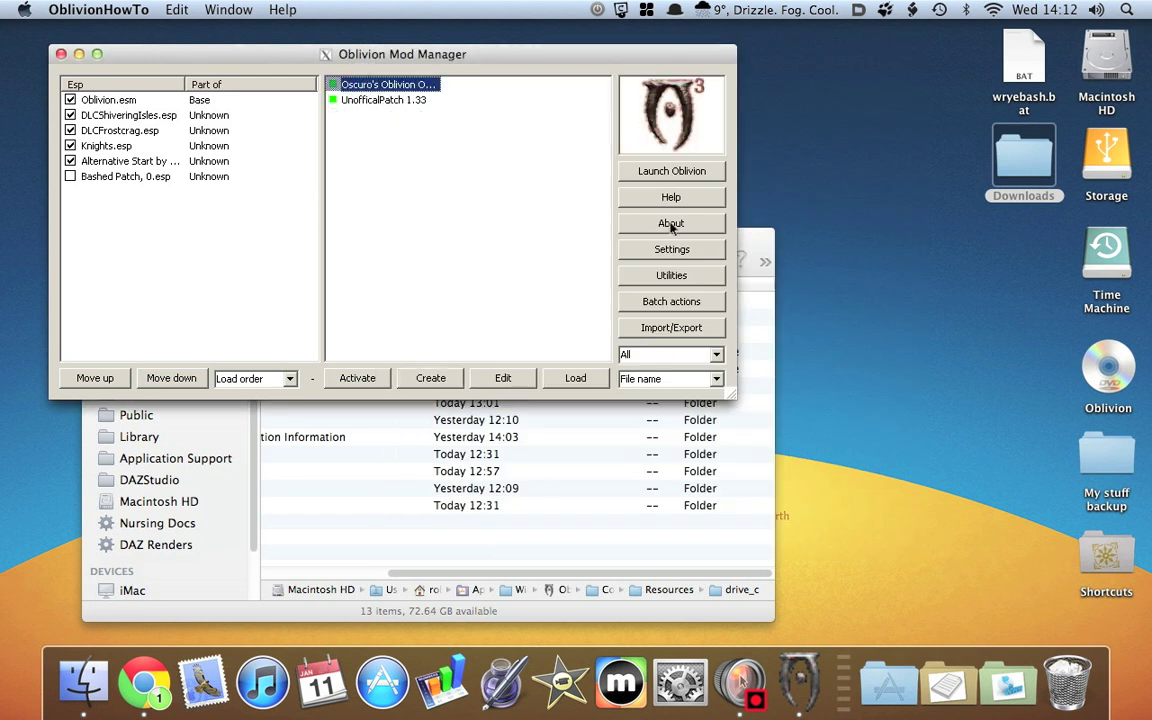
{"action": "left_click", "coordinate": [346, 384]}
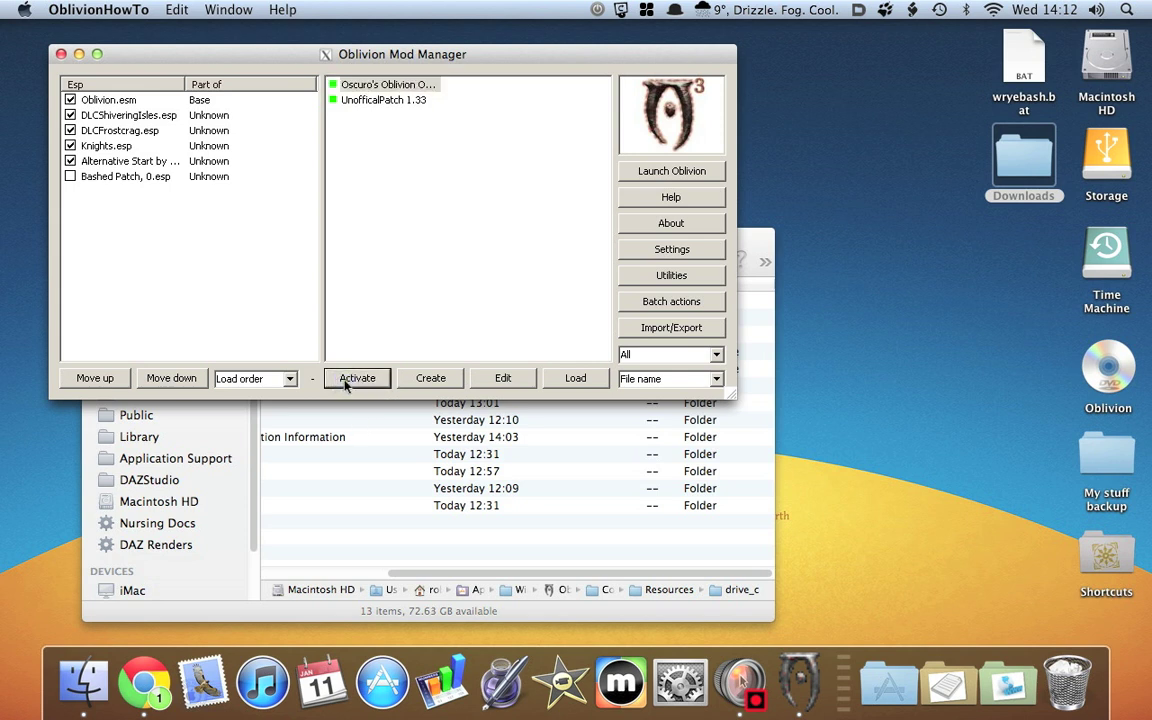
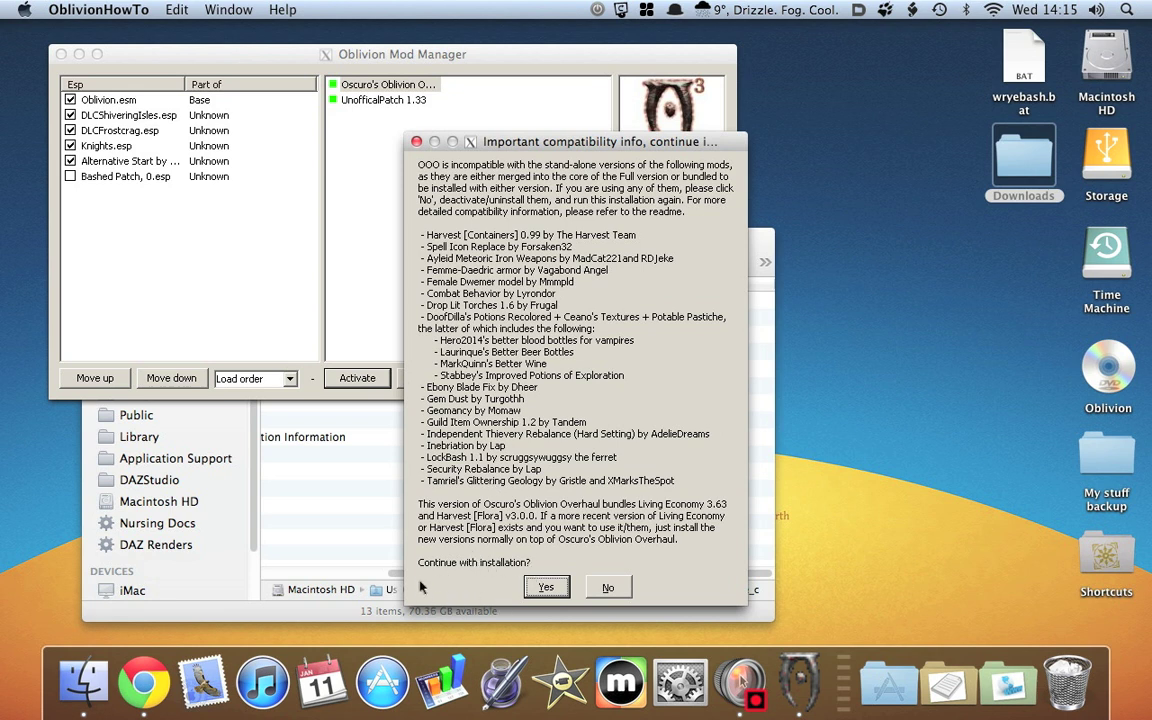
{"action": "left_click", "coordinate": [537, 593]}
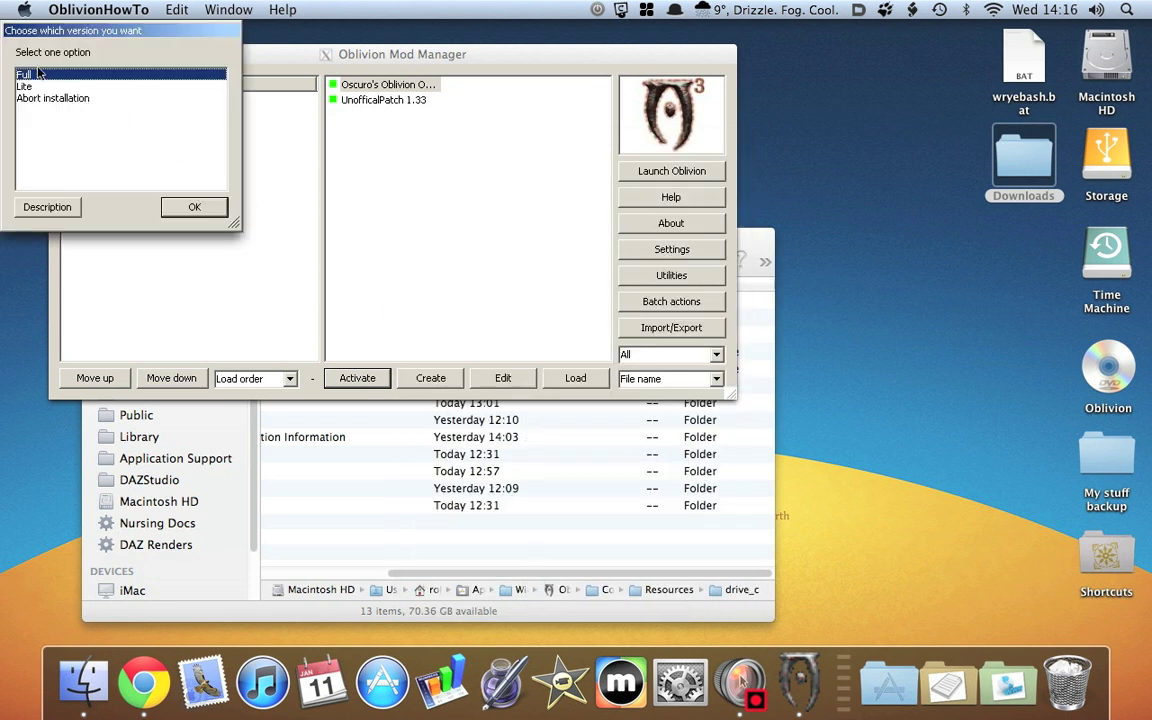
{"action": "left_click", "coordinate": [200, 207]}
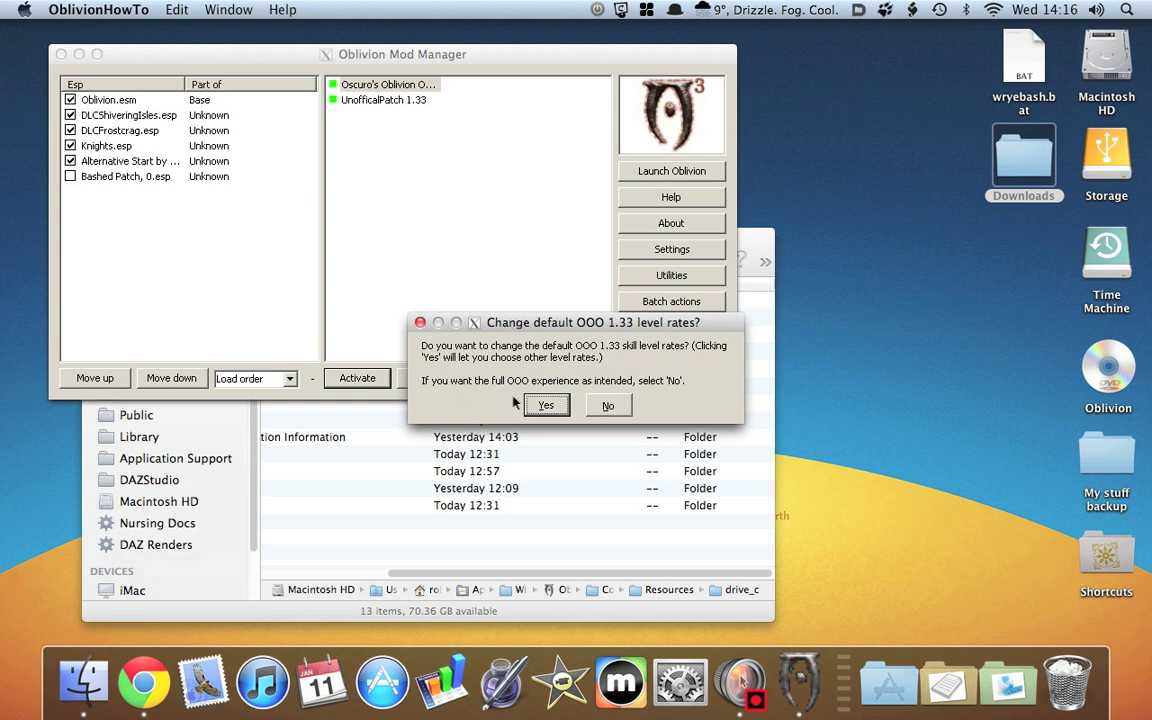
Decline changing level rates, removing Drop Lit Torches, the text spell timer patch, the magic script effect fix, and changing the respawn rate.
{"action": "left_click", "coordinate": [608, 405]}
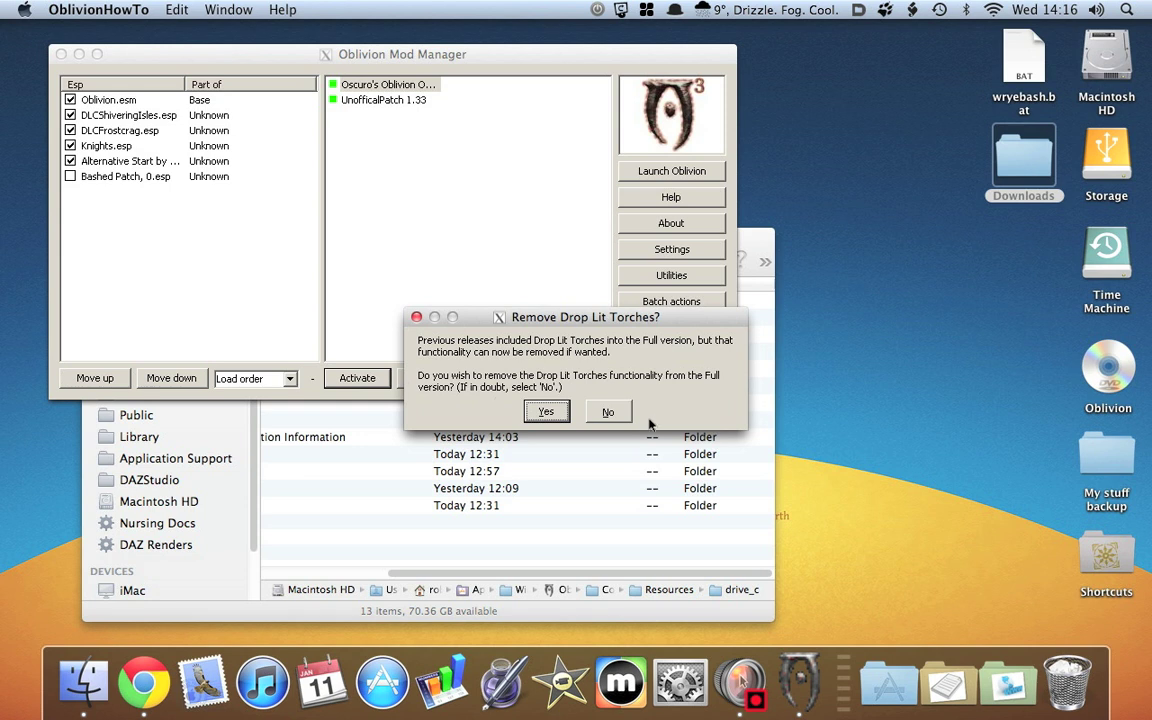
{"action": "left_click", "coordinate": [607, 413]}
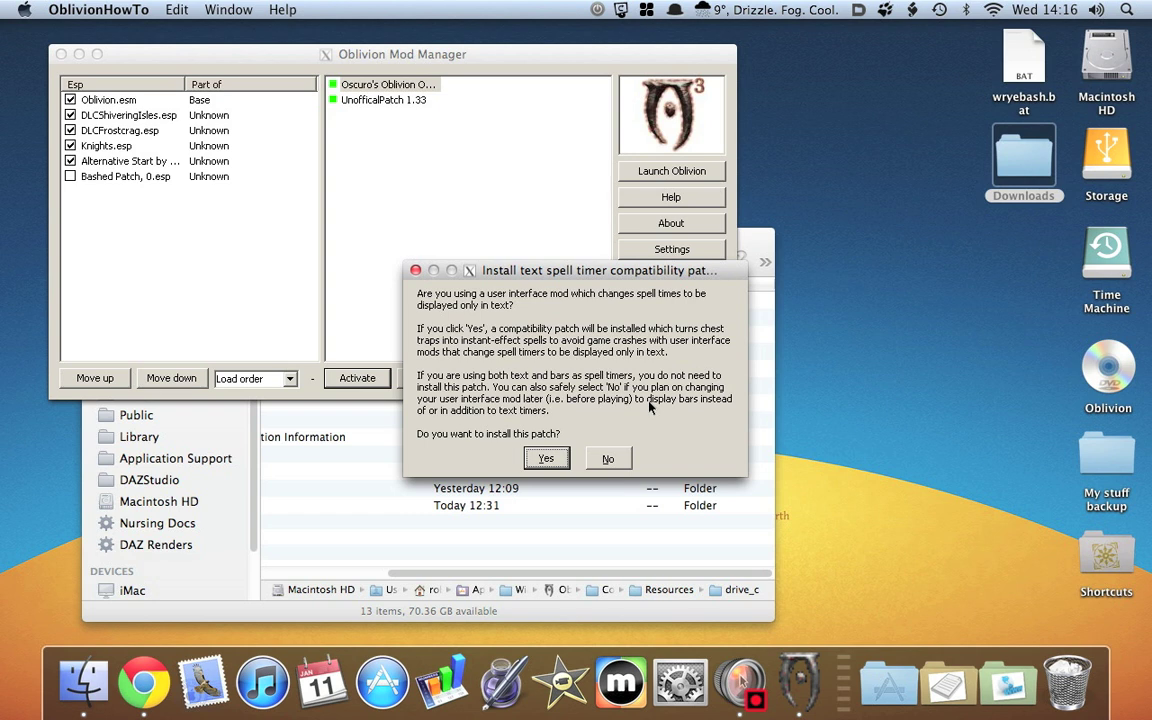
{"action": "left_click", "coordinate": [608, 459]}
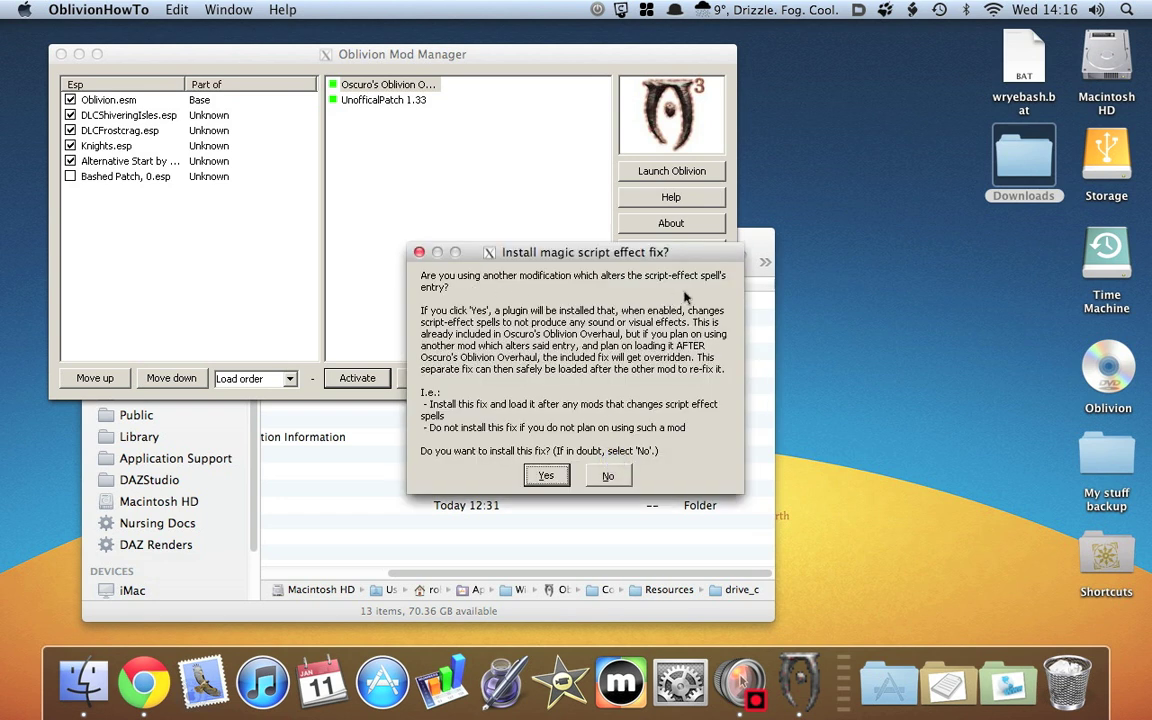
{"action": "left_click", "coordinate": [609, 477]}
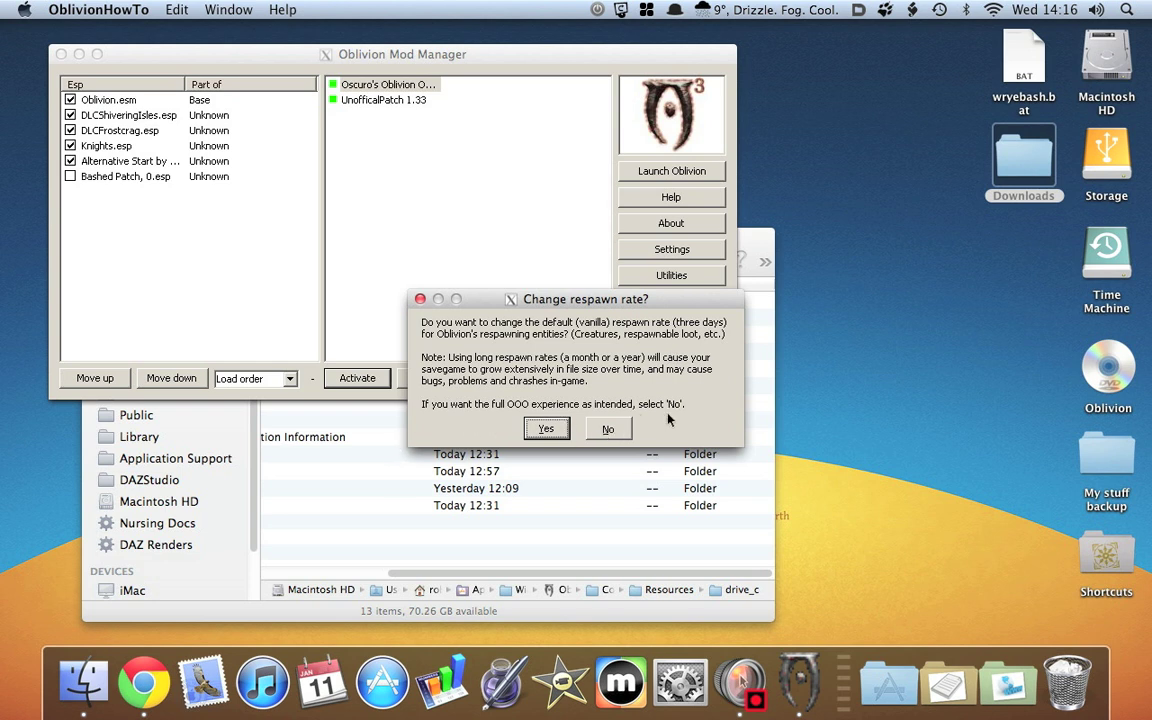
{"action": "left_click", "coordinate": [614, 430]}
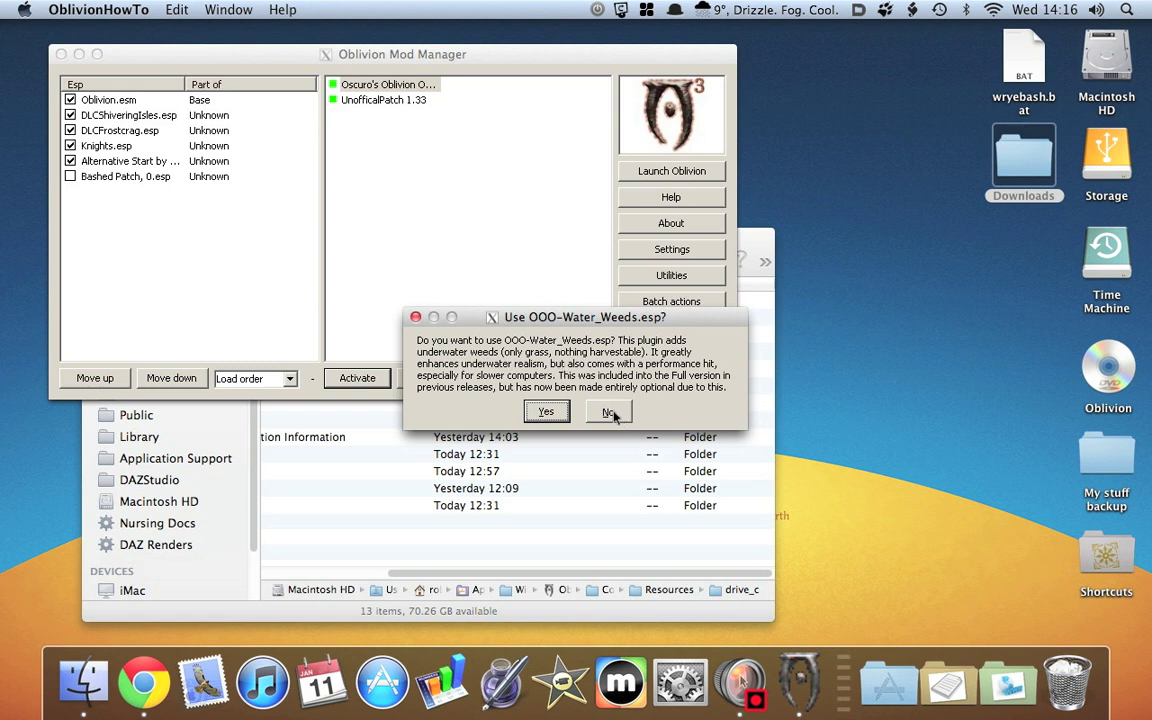
Include OOO-Water_Weeds.esp, but decline reverting the city map markers and removing guild item ownership.
{"action": "left_click", "coordinate": [547, 414]}
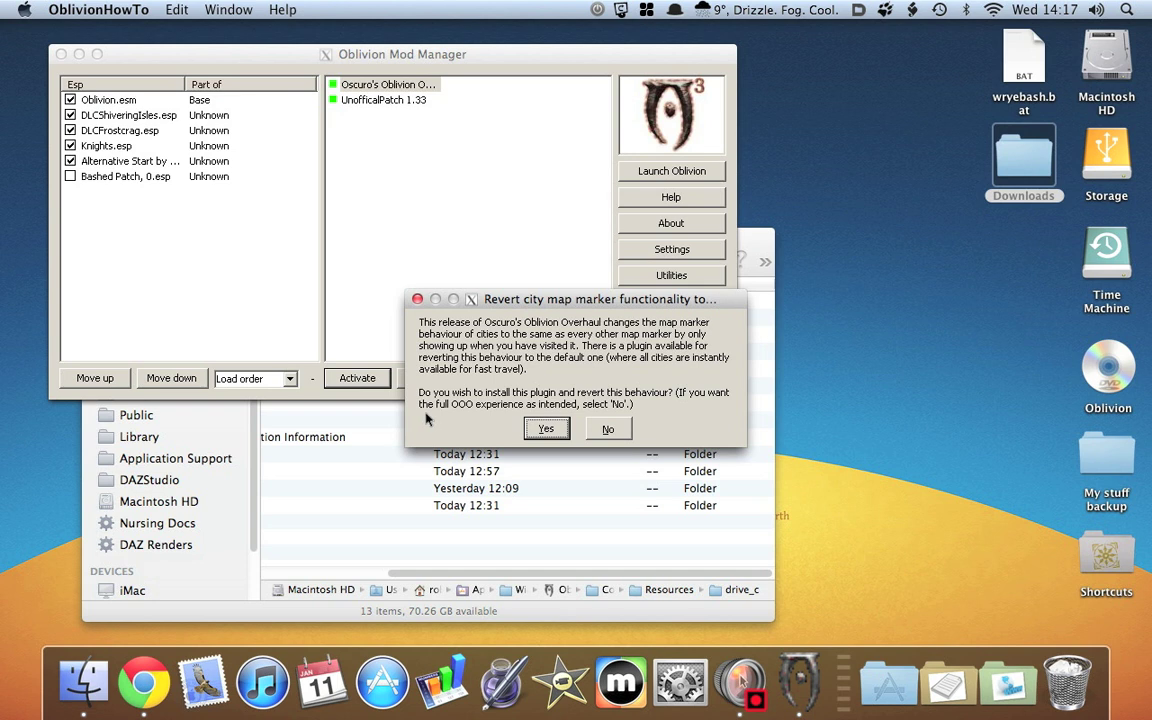
{"action": "left_click", "coordinate": [609, 437]}
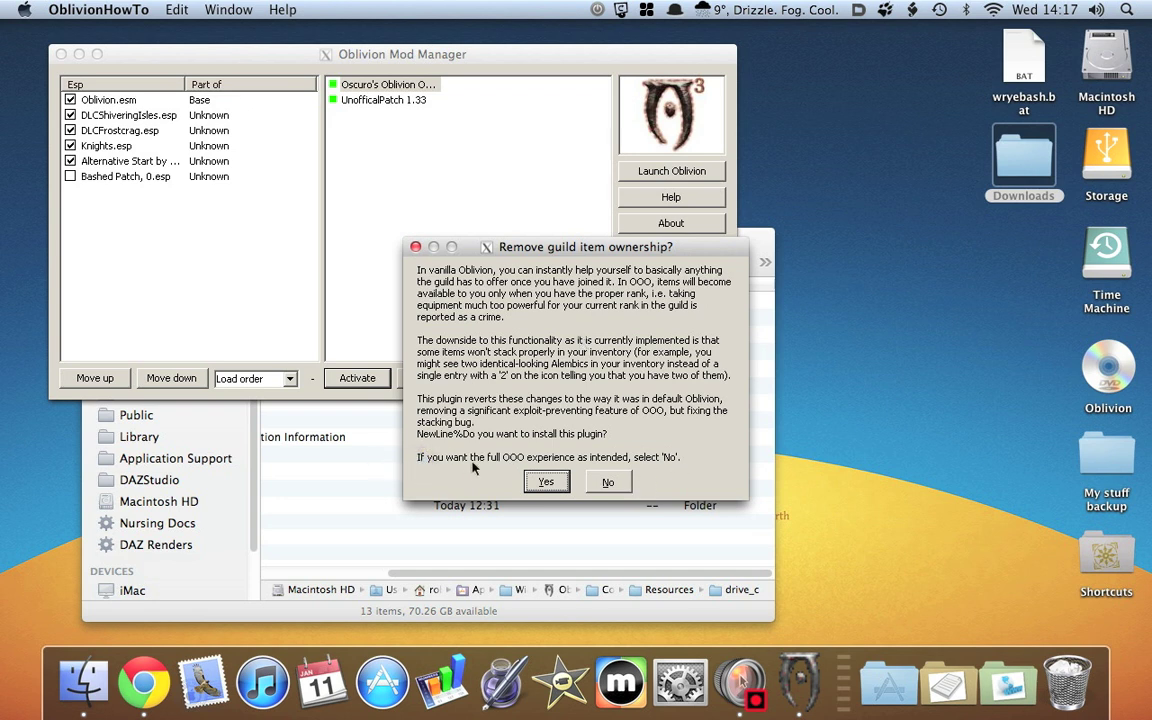
{"action": "left_click", "coordinate": [608, 483]}
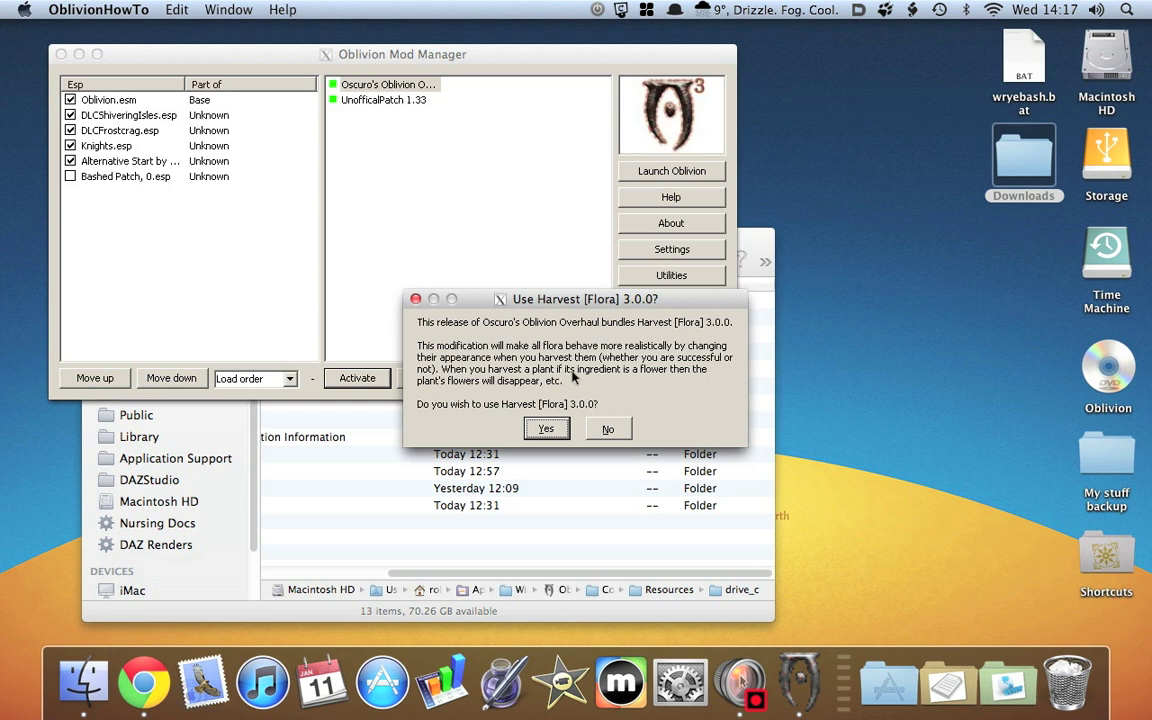
Include Harvest [Flora] 3.0.0 with the Shivering Isles and Wizard's Tower addons and the data files that remove mushroom stalks.
{"action": "left_click", "coordinate": [547, 429]}
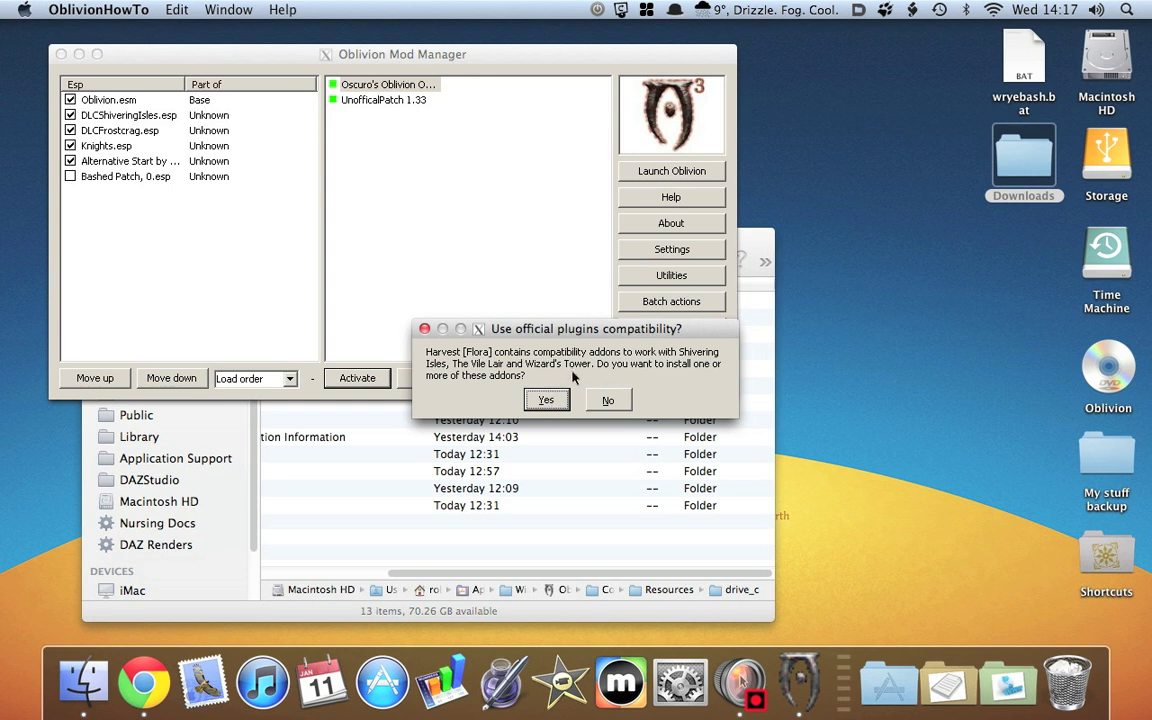
{"action": "left_click", "coordinate": [546, 400]}
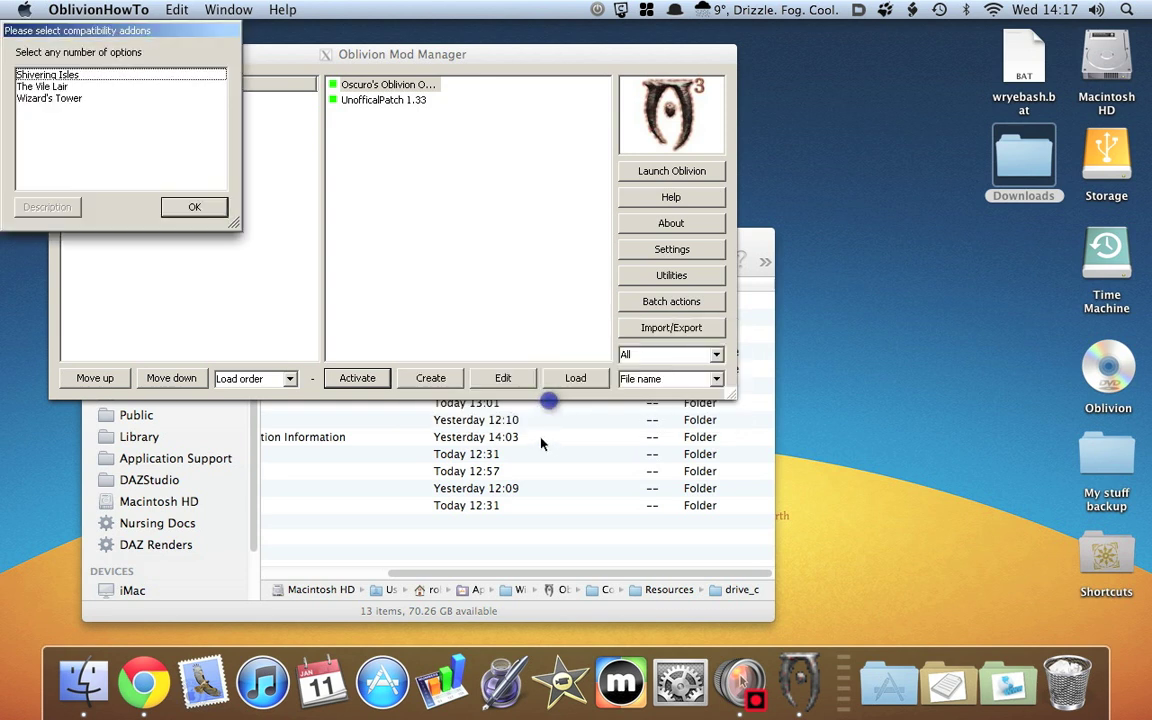
{"action": "left_click", "coordinate": [31, 76]}
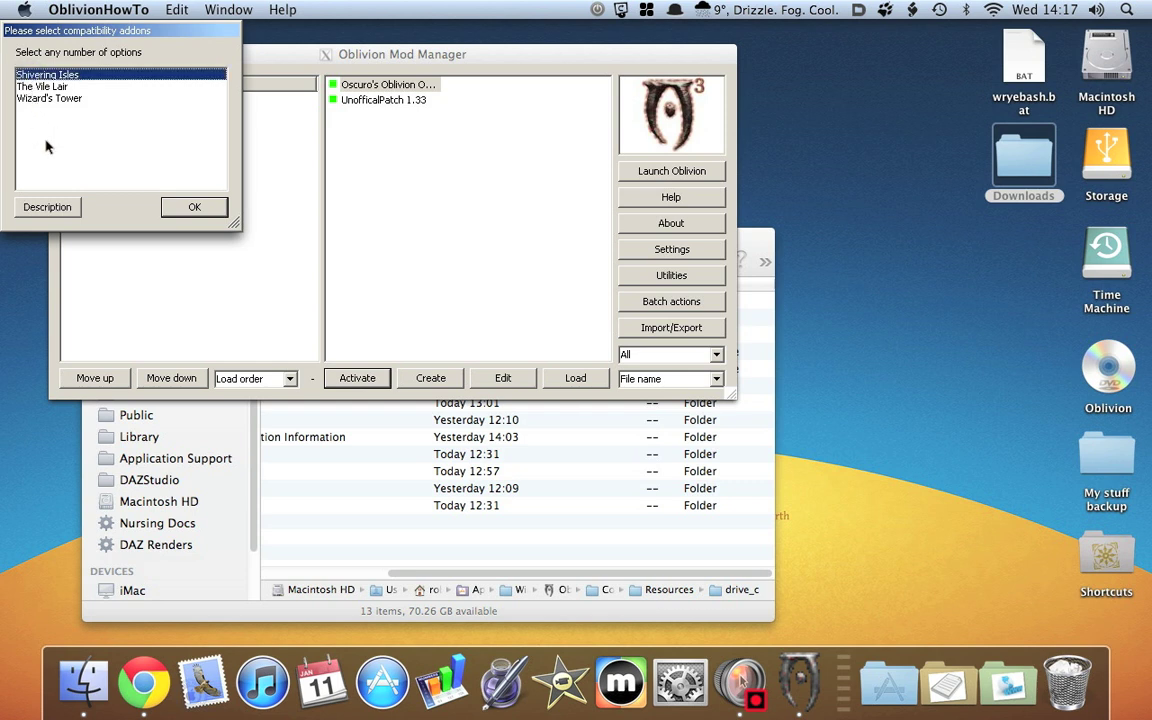
{"action": "left_click", "coordinate": [38, 87]}
{"action": "left_click", "coordinate": [38, 98]}
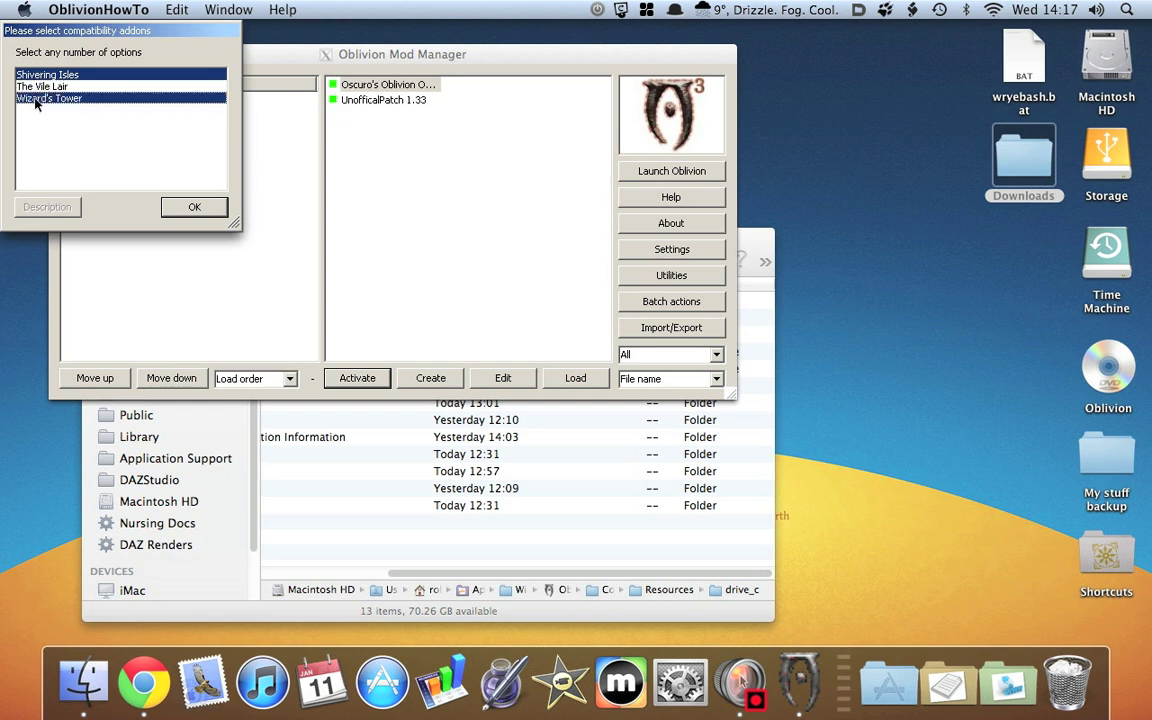
{"action": "left_click", "coordinate": [190, 206]}
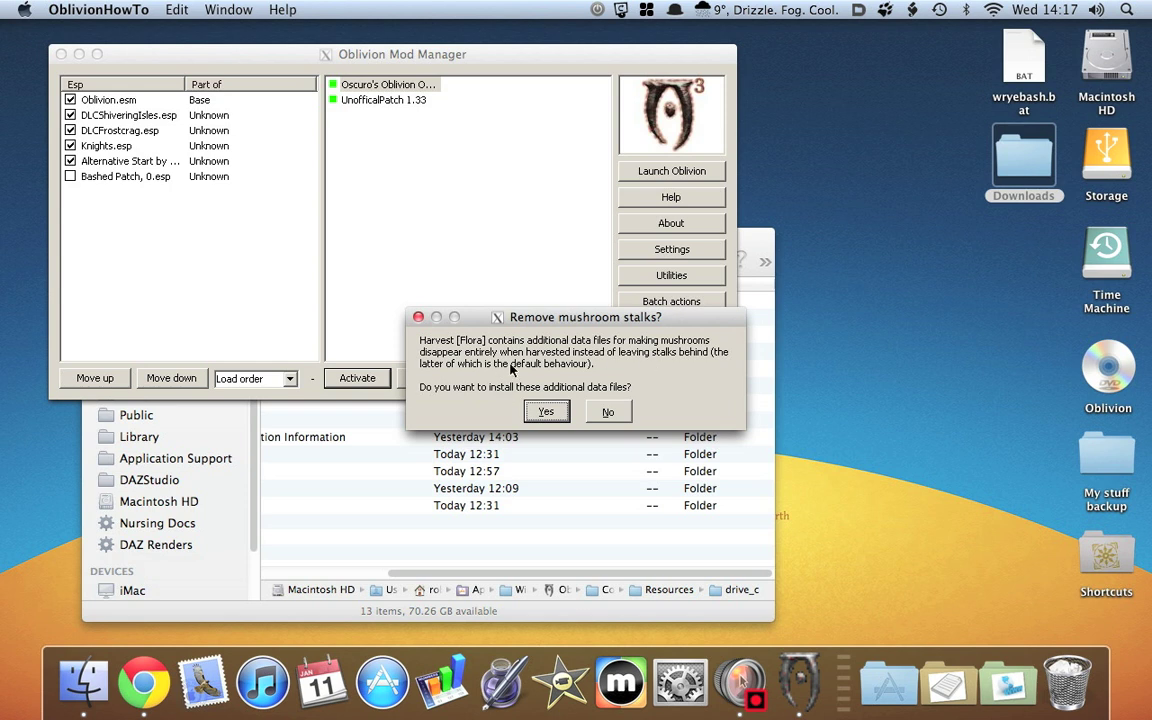
{"action": "left_click", "coordinate": [538, 412]}
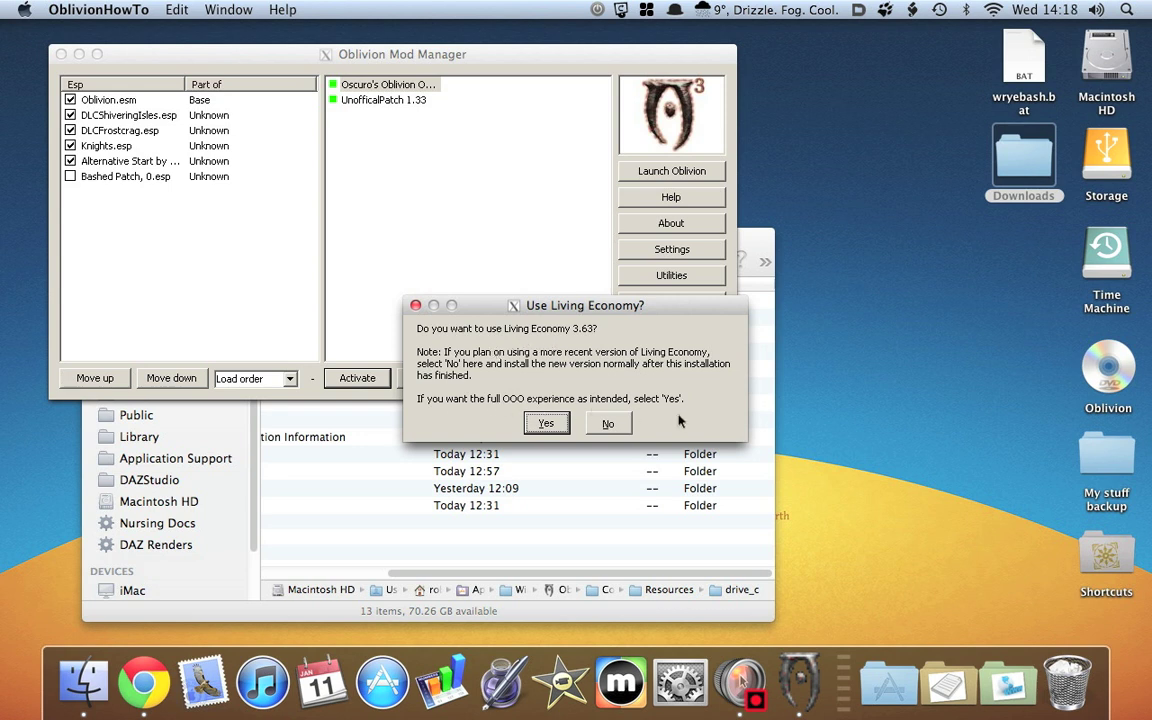
Include Living Economy 3.63 with its Main mechanics, Items and Cutthroat Merchants modules, and decline removing barter chatter.
{"action": "left_click", "coordinate": [546, 423]}
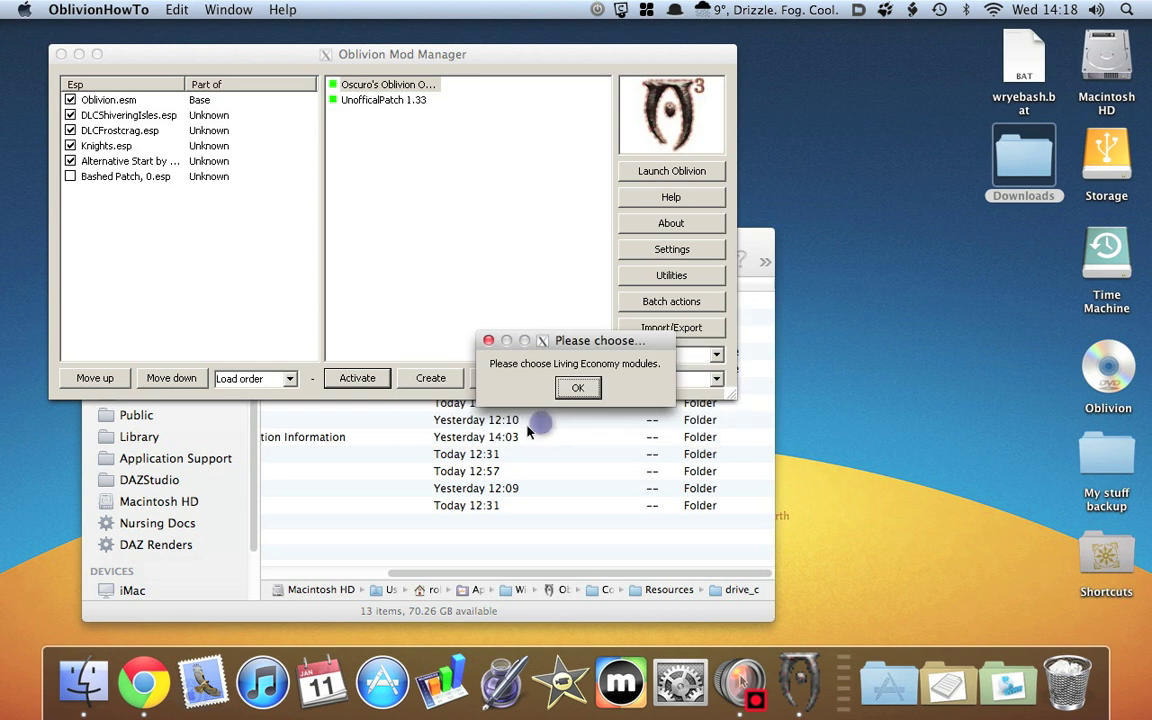
{"action": "left_click", "coordinate": [574, 390]}
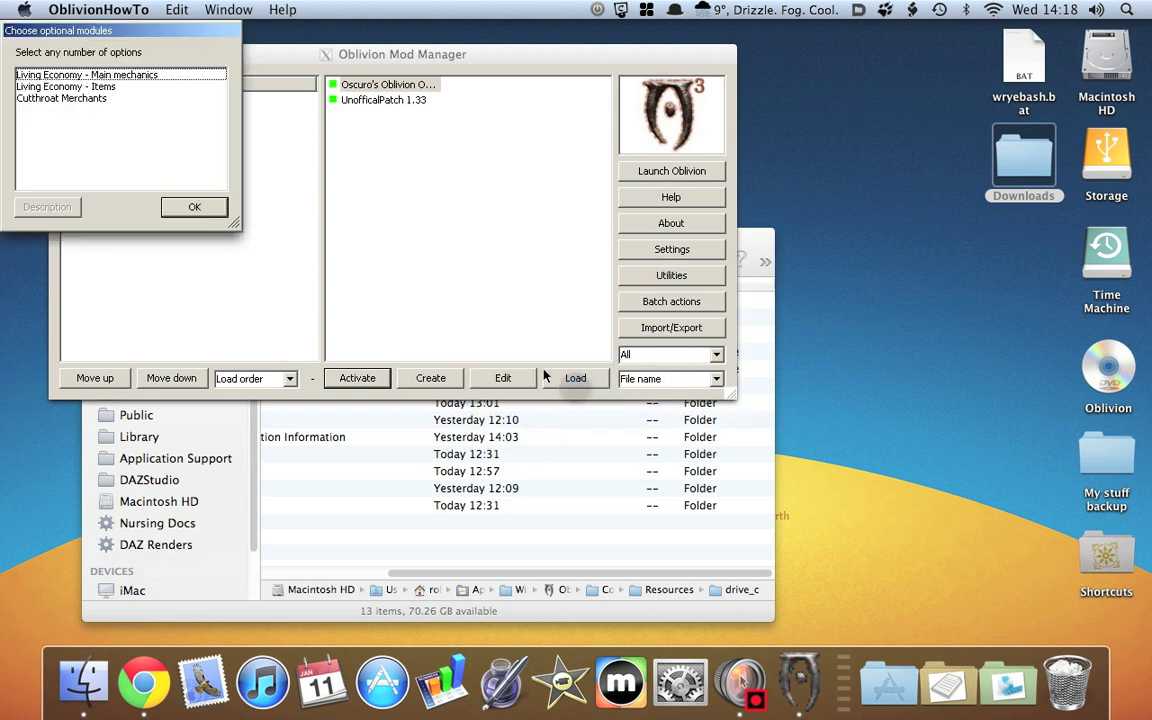
{"action": "left_click", "coordinate": [70, 74]}
{"action": "left_click", "coordinate": [62, 98]}
{"action": "left_click", "coordinate": [70, 87]}
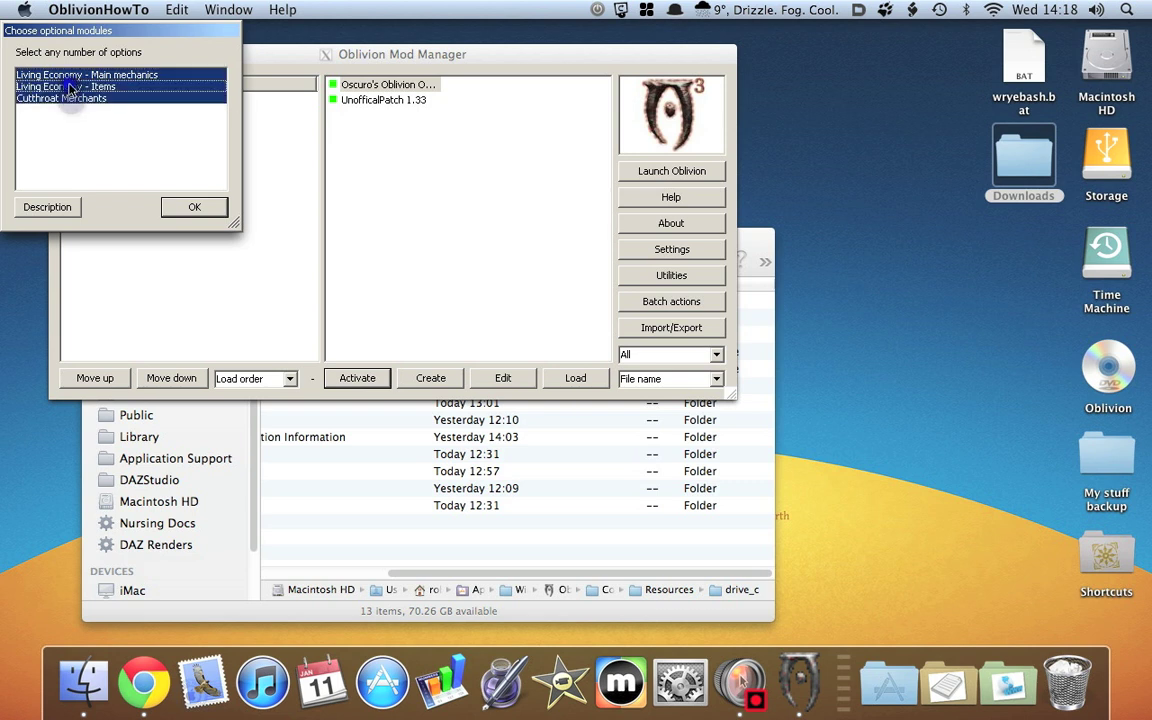
{"action": "left_click", "coordinate": [195, 207]}
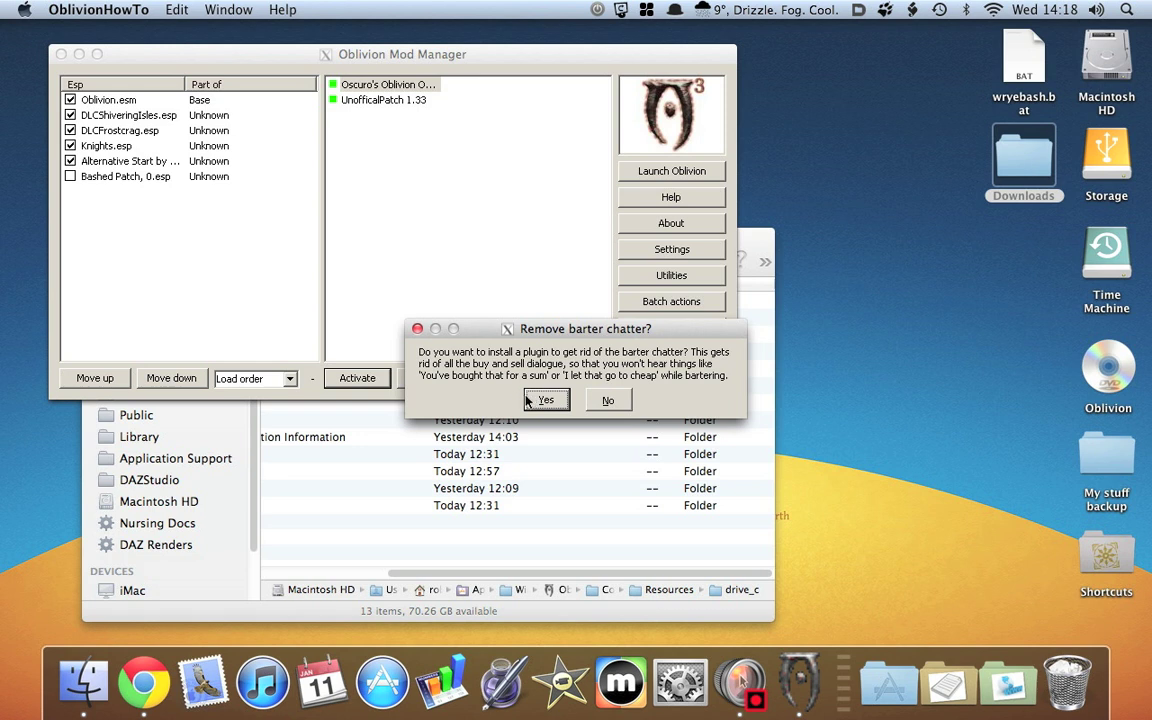
{"action": "left_click", "coordinate": [606, 401]}
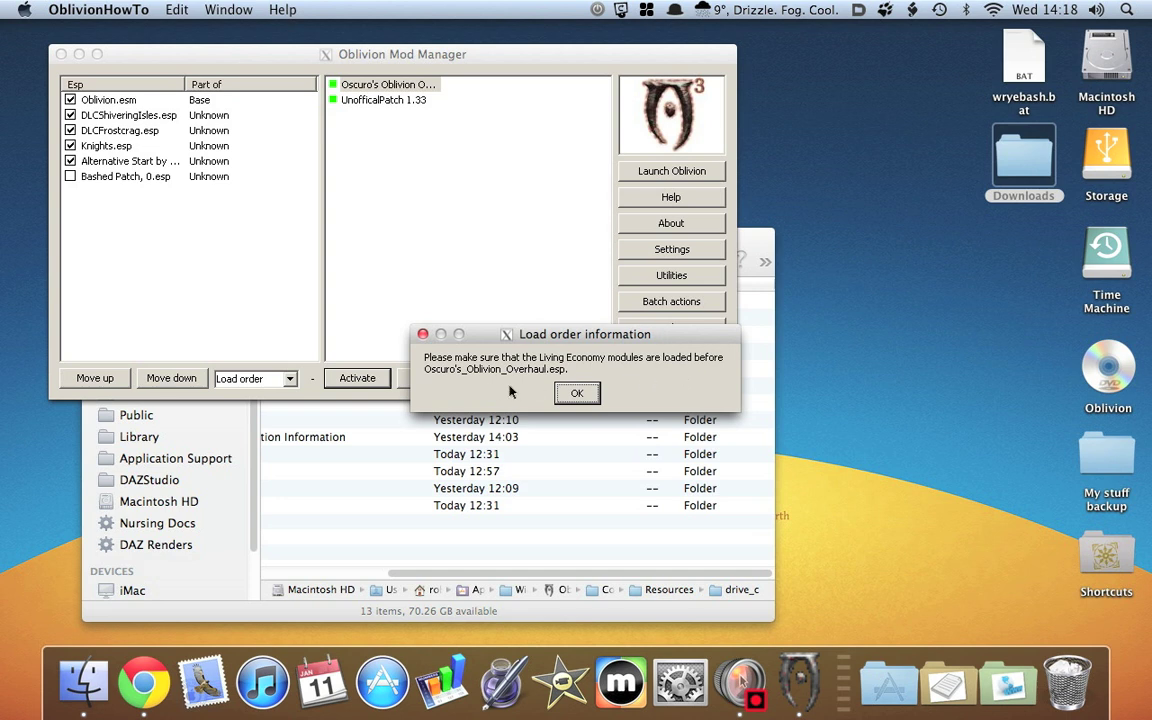
Finish installing Oscuro's Oblivion Overhaul 1.33 with its data files, placing the readme files in separate folders.
{"action": "left_click", "coordinate": [577, 397]}
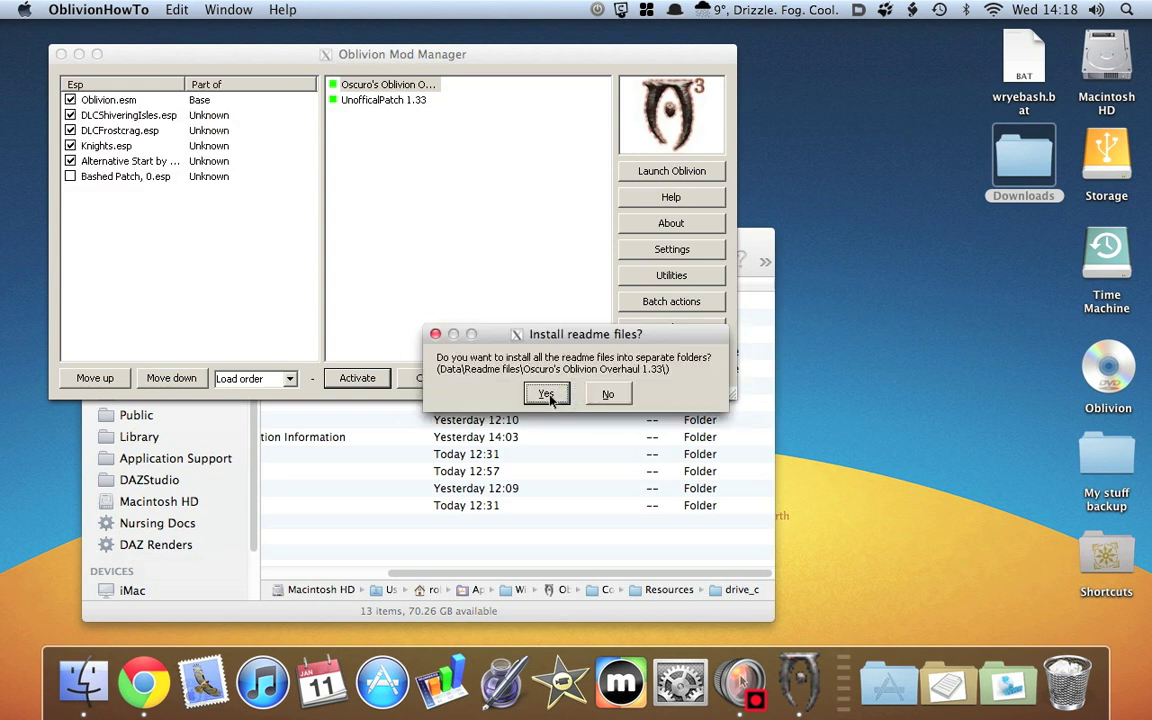
{"action": "left_click", "coordinate": [546, 395]}
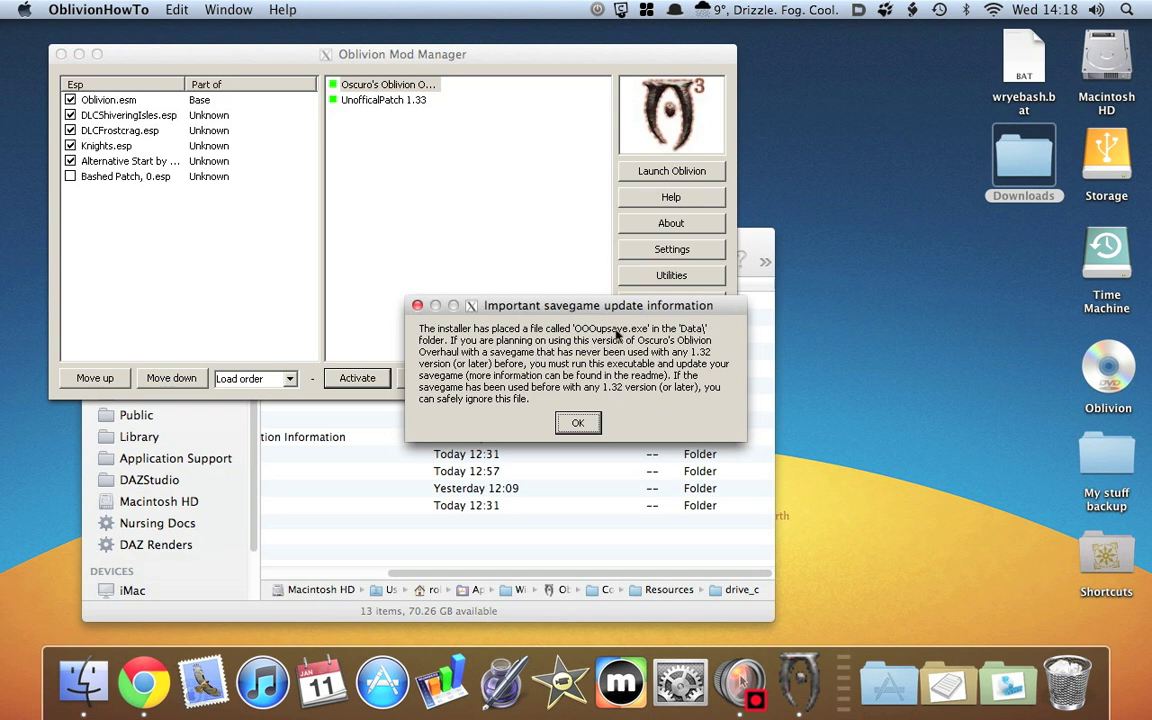
{"action": "left_click", "coordinate": [577, 422]}
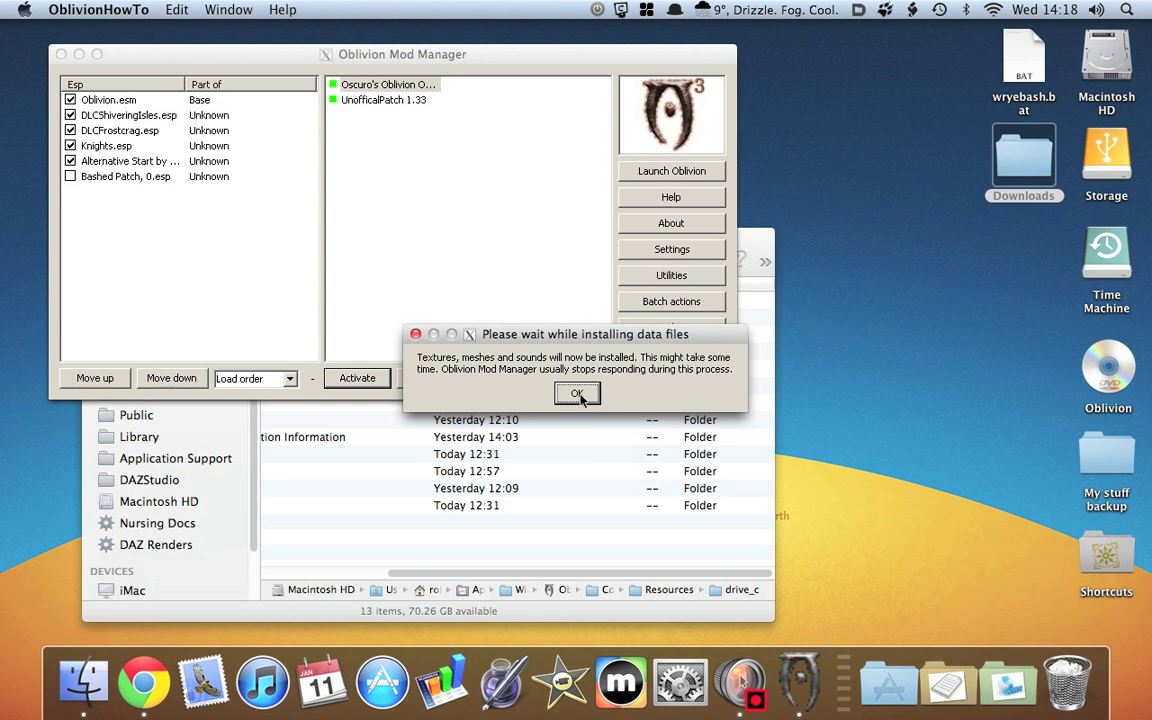
{"action": "left_click", "coordinate": [578, 394]}
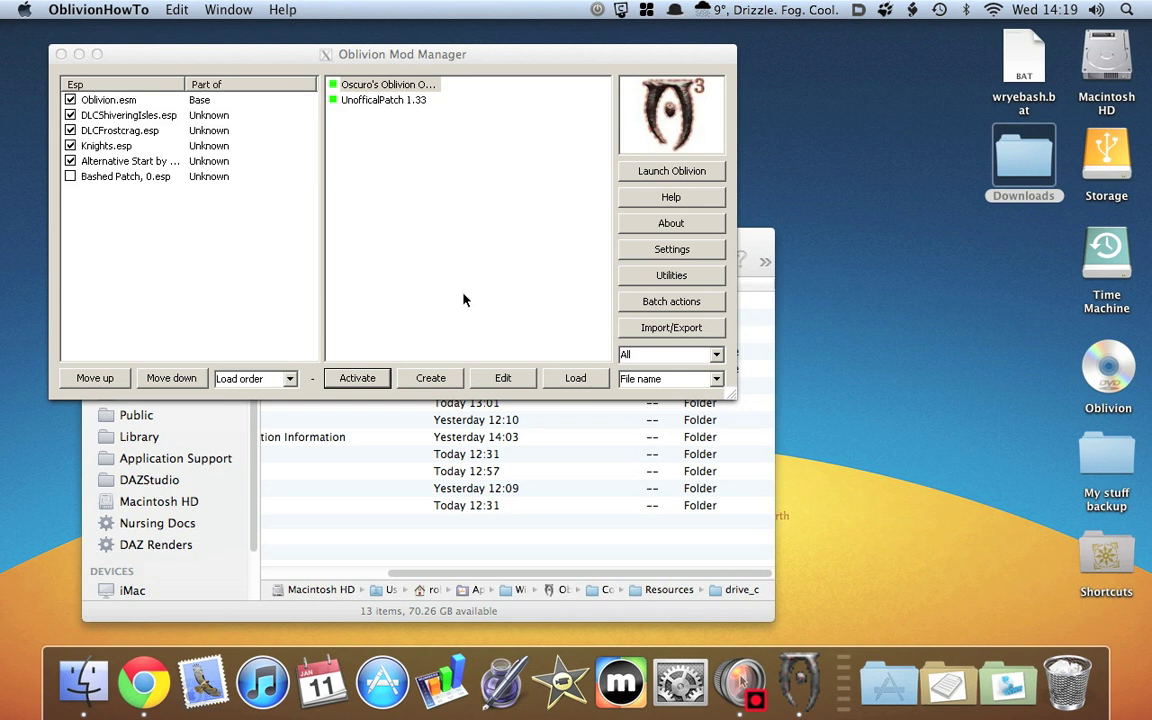
{"action": "left_click", "coordinate": [311, 398]}
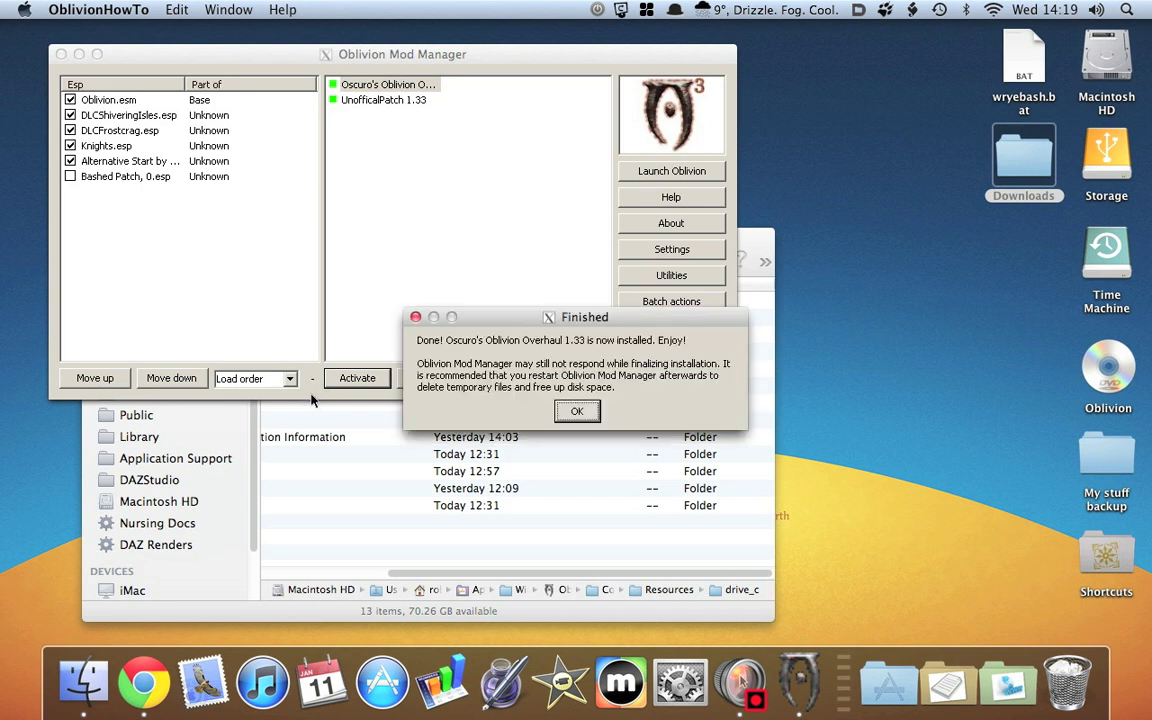
{"action": "left_click", "coordinate": [578, 412]}
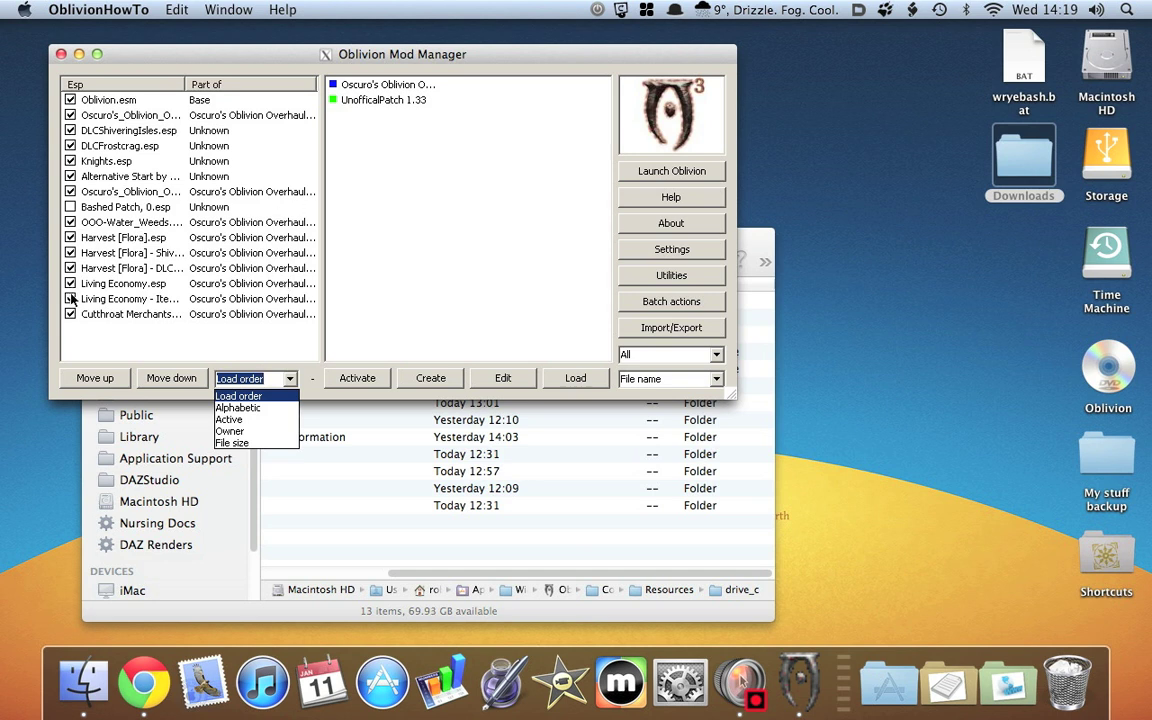
Close Oblivion Mod Manager and launch BOSS from the OblivionHowTo wrapper's package folder.
{"action": "left_click", "coordinate": [289, 378]}
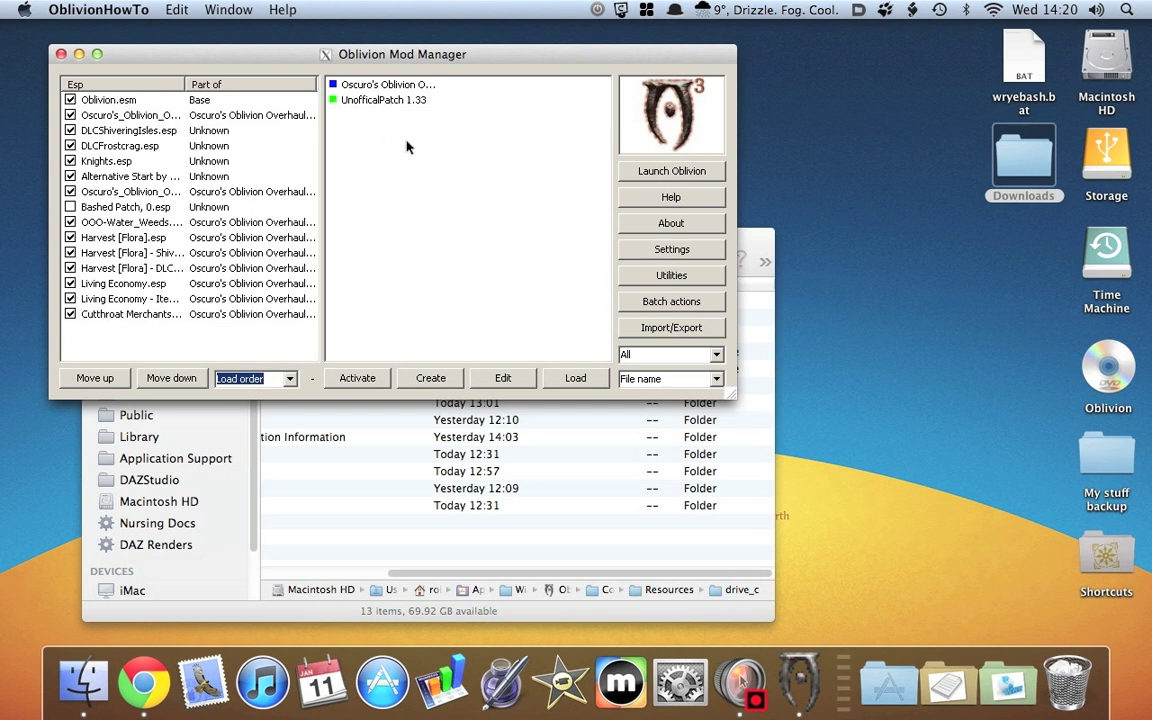
{"action": "left_click", "coordinate": [61, 55]}
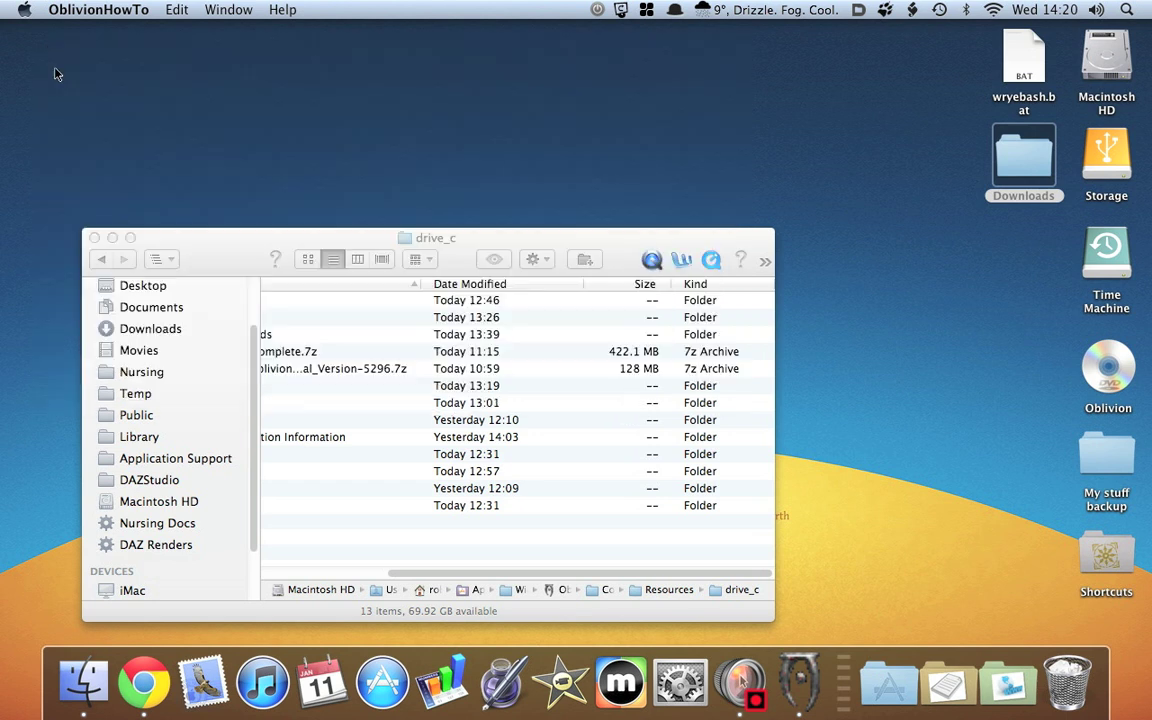
{"action": "left_click_drag", "start_coordinate": [540, 245], "coordinate": [580, 181]}
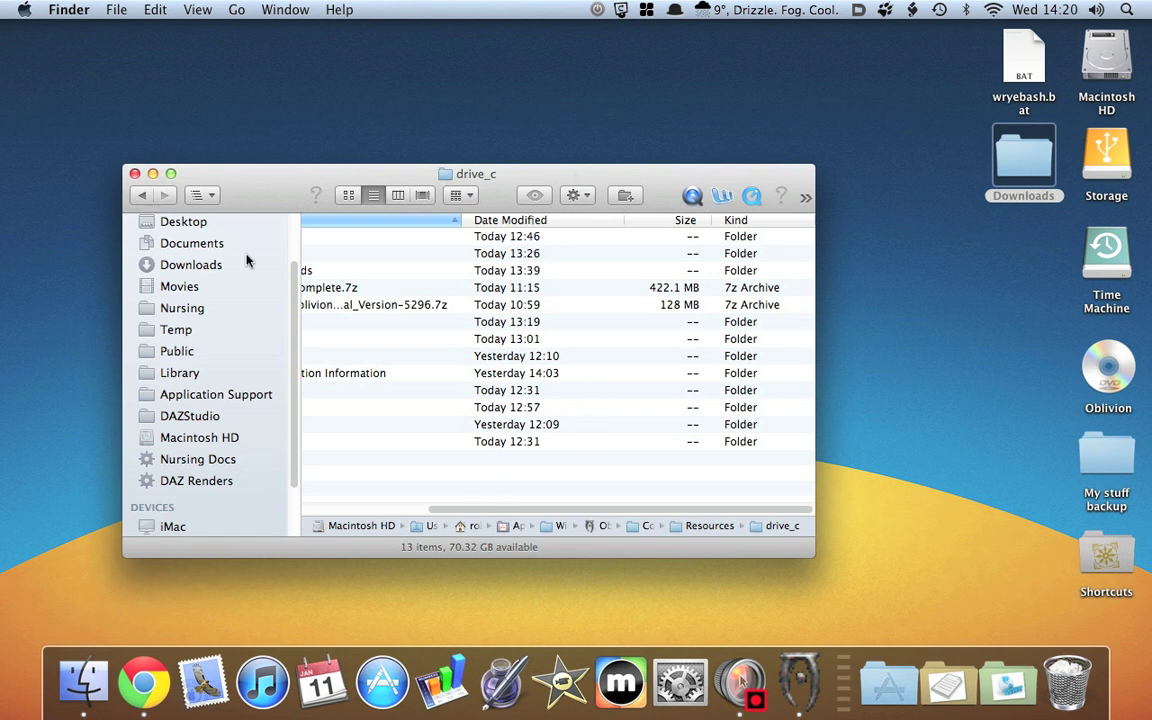
{"action": "right_click", "coordinate": [83, 680]}
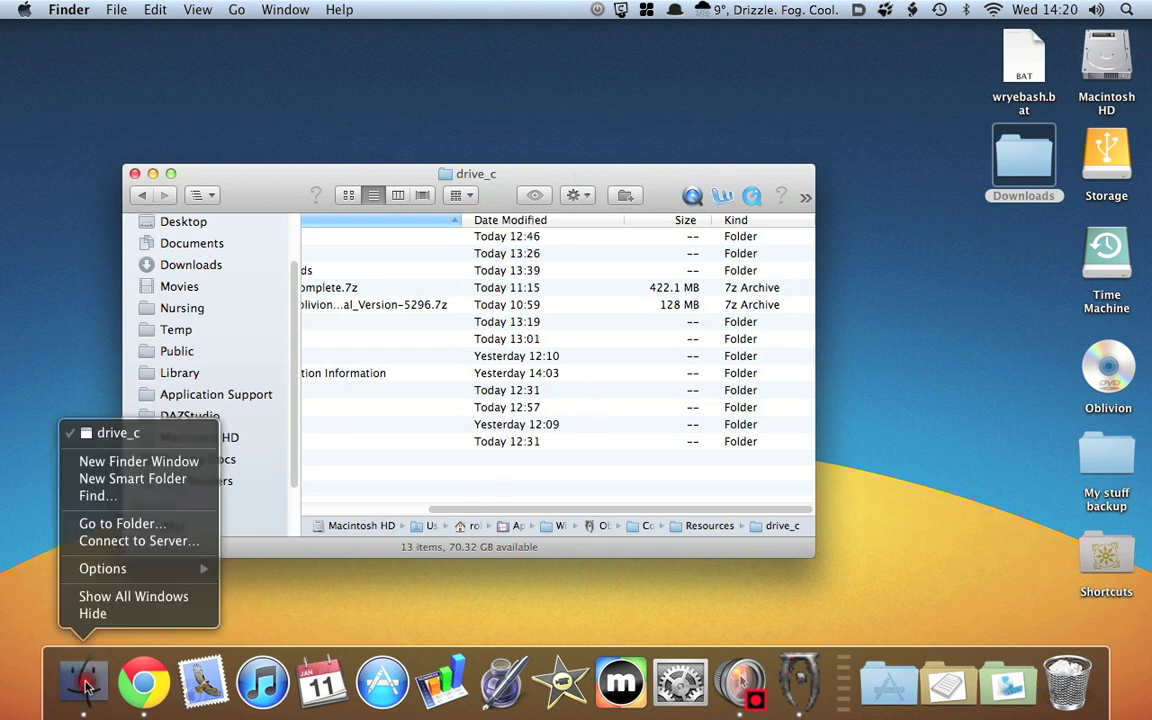
{"action": "left_click", "coordinate": [368, 505]}
{"action": "scroll", "coordinate": [368, 505], "scroll_direction": "left", "scroll_amount": 5}
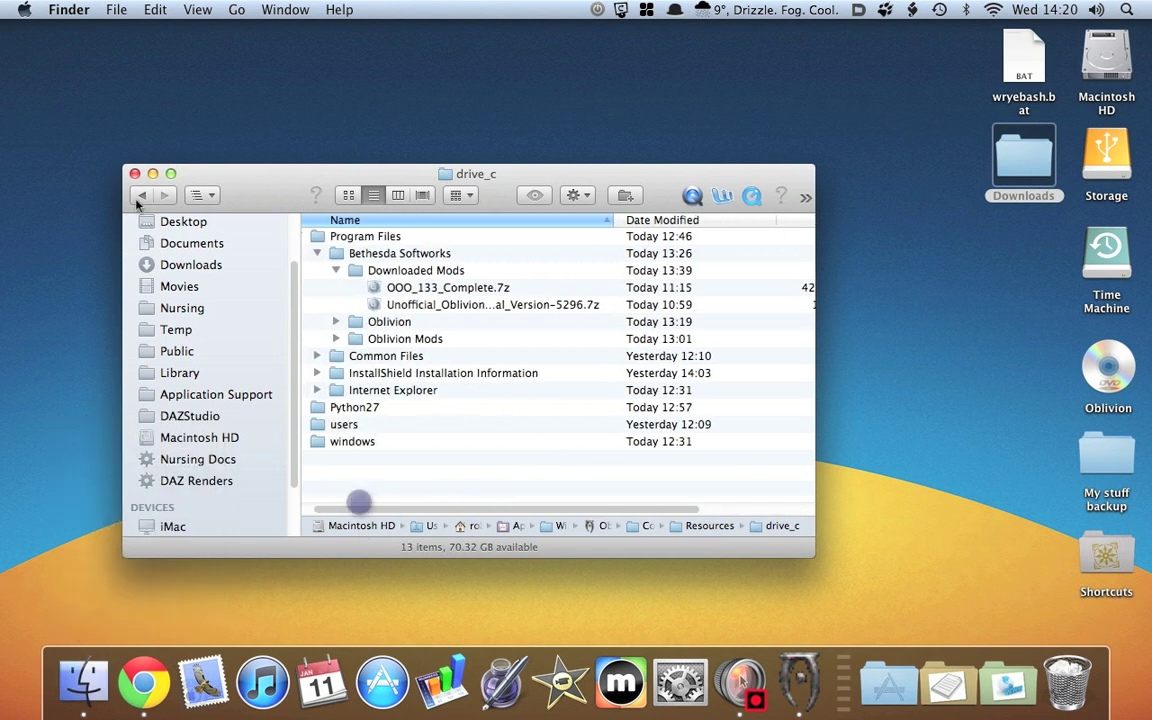
{"action": "left_click", "coordinate": [140, 195]}
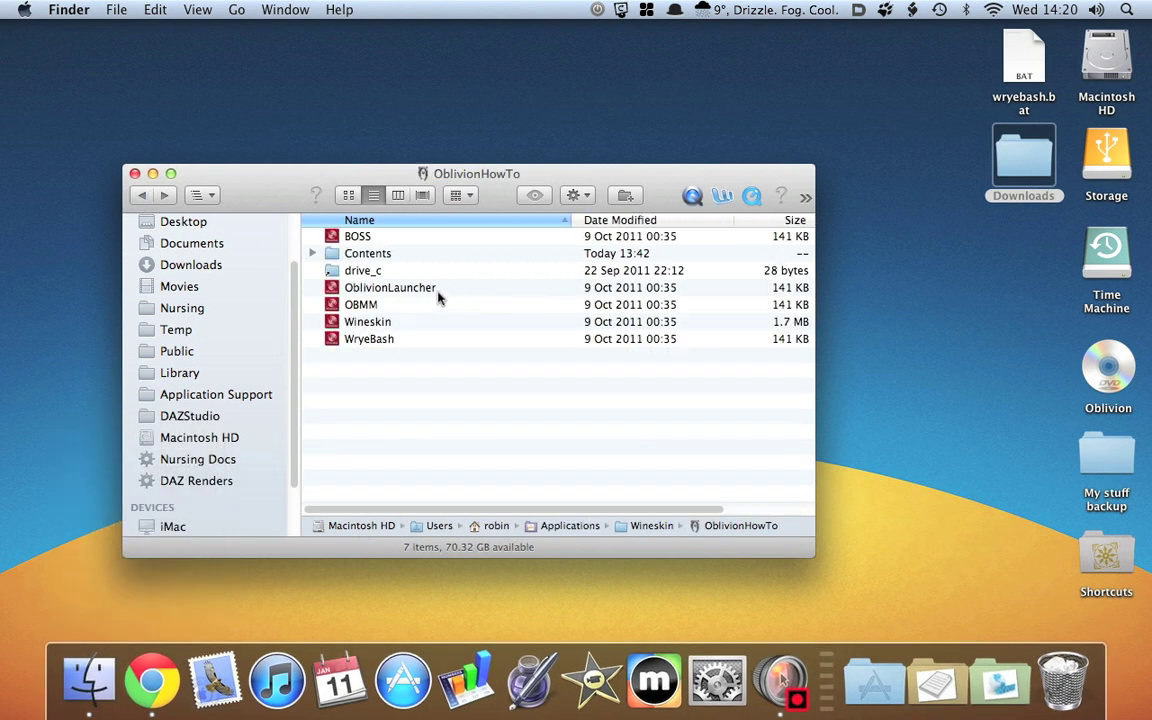
{"action": "left_click", "coordinate": [333, 238]}
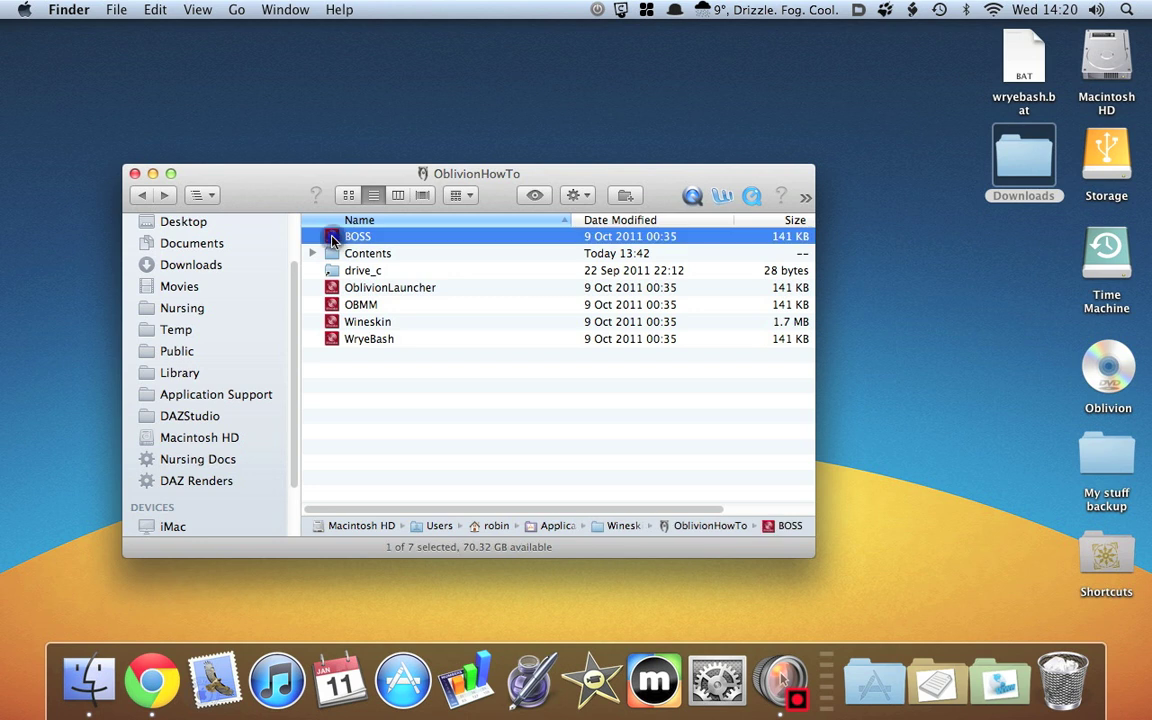
{"action": "left_click_drag", "start_coordinate": [333, 238], "coordinate": [333, 240]}
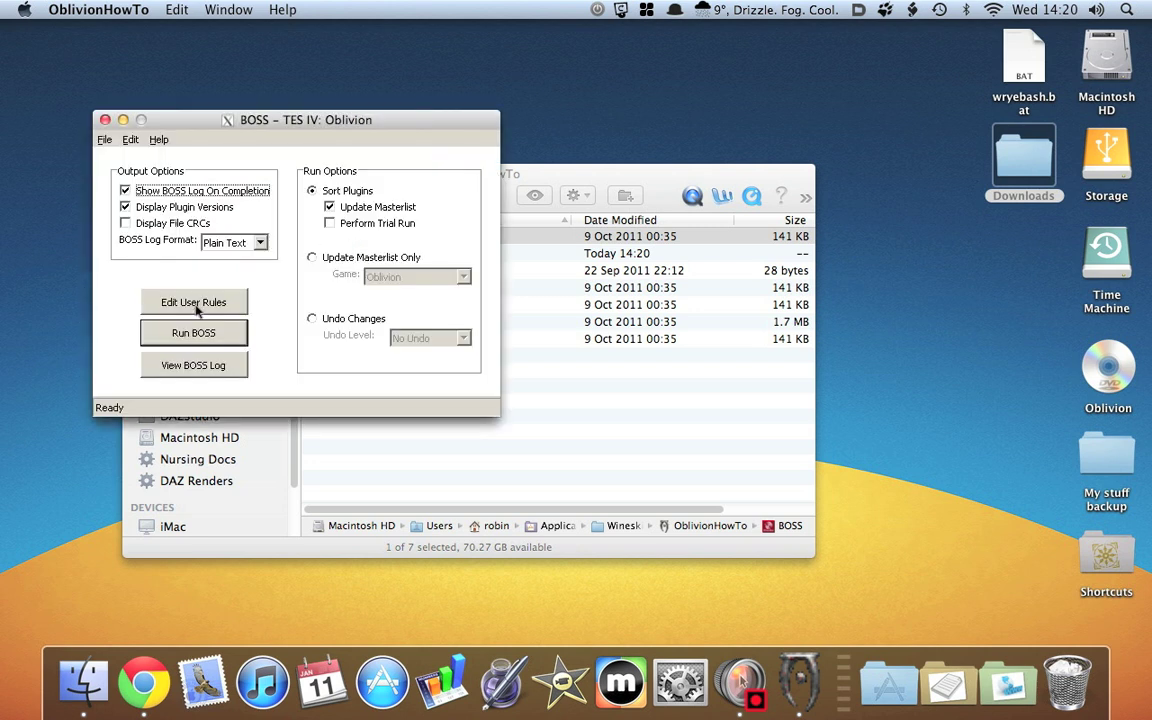
Run BOSS to sort the plugins with Update Masterlist enabled, and review its log through to the end before closing it.
{"action": "left_click", "coordinate": [183, 330]}
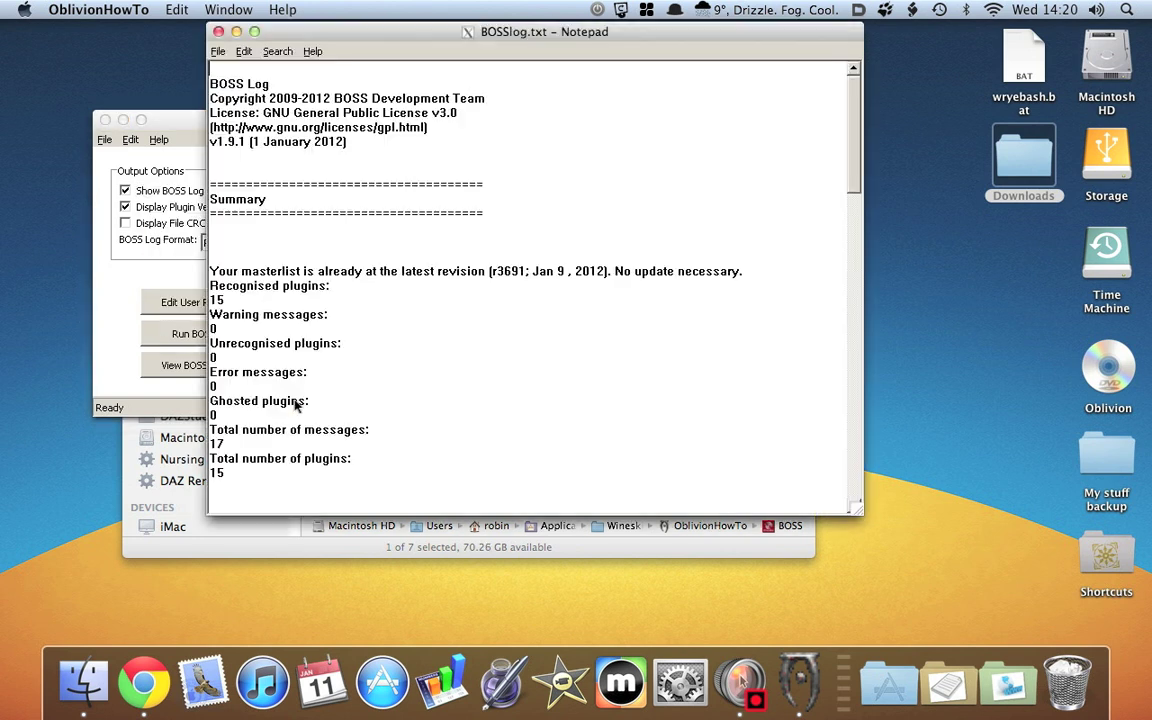
{"action": "left_click", "coordinate": [239, 308]}
{"action": "scroll", "coordinate": [464, 358], "scroll_direction": "down", "scroll_amount": 3}
{"action": "scroll", "coordinate": [372, 381], "scroll_direction": "down", "scroll_amount": 3}
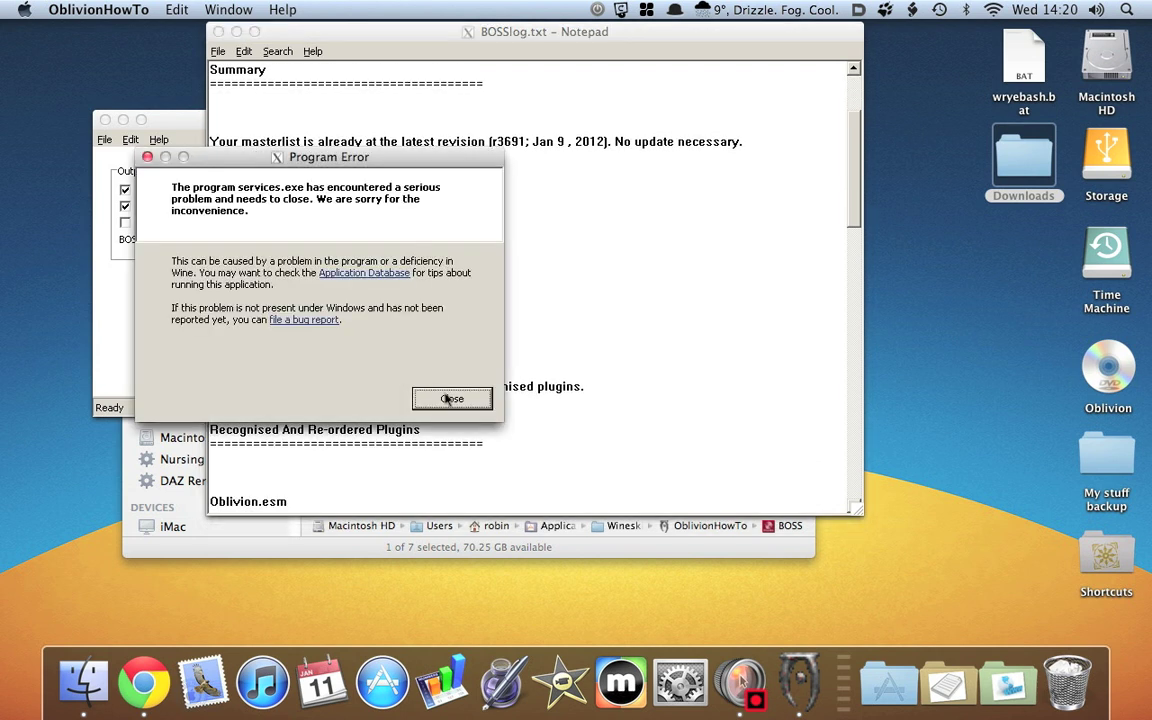
{"action": "left_click", "coordinate": [441, 399]}
{"action": "scroll", "coordinate": [444, 335], "scroll_direction": "down", "scroll_amount": 8}
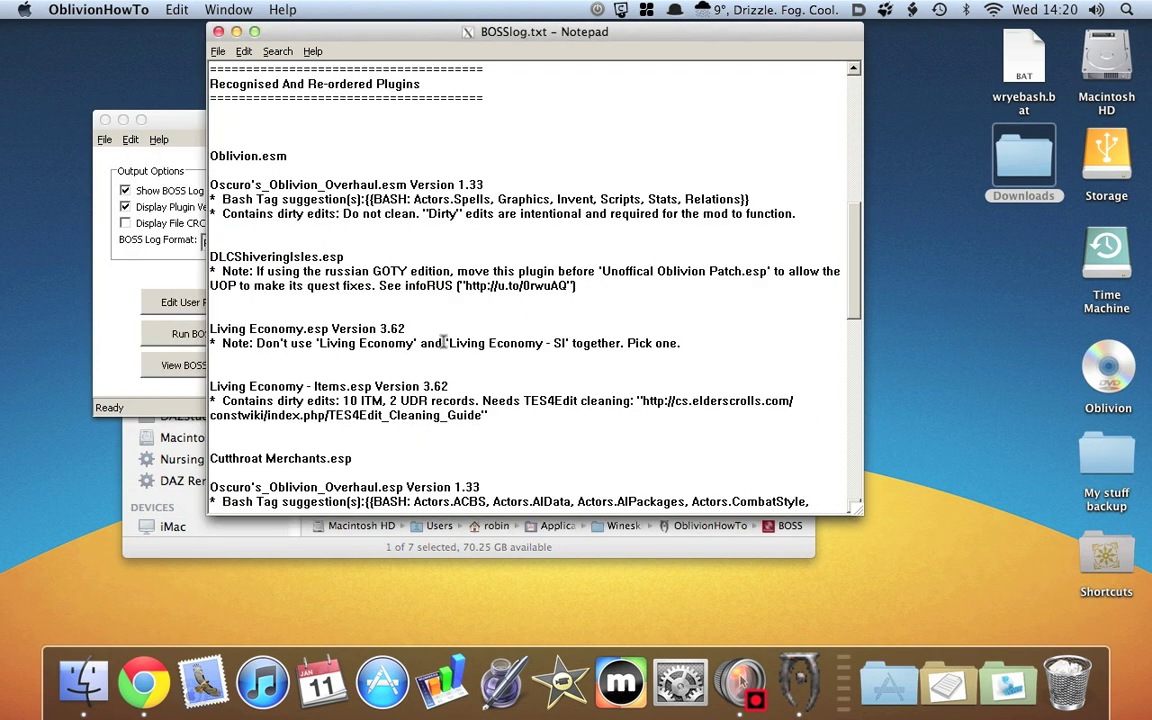
{"action": "scroll", "coordinate": [441, 343], "scroll_direction": "down", "scroll_amount": 3}
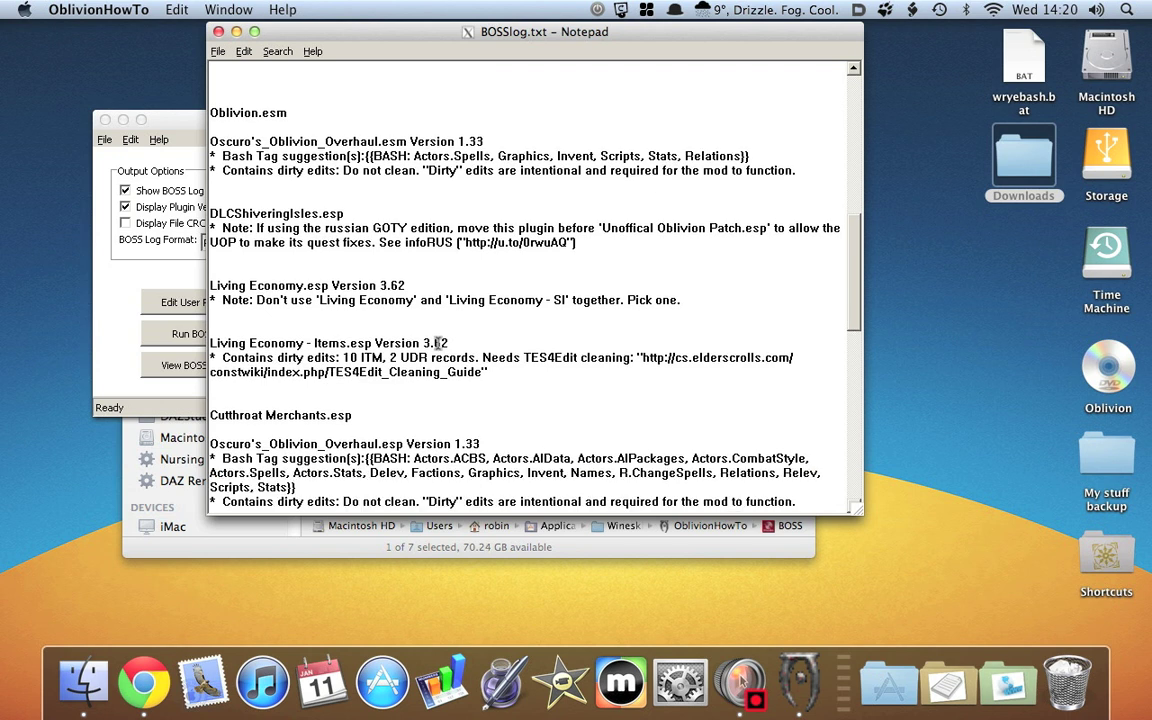
{"action": "scroll", "coordinate": [437, 345], "scroll_direction": "down", "scroll_amount": 14}
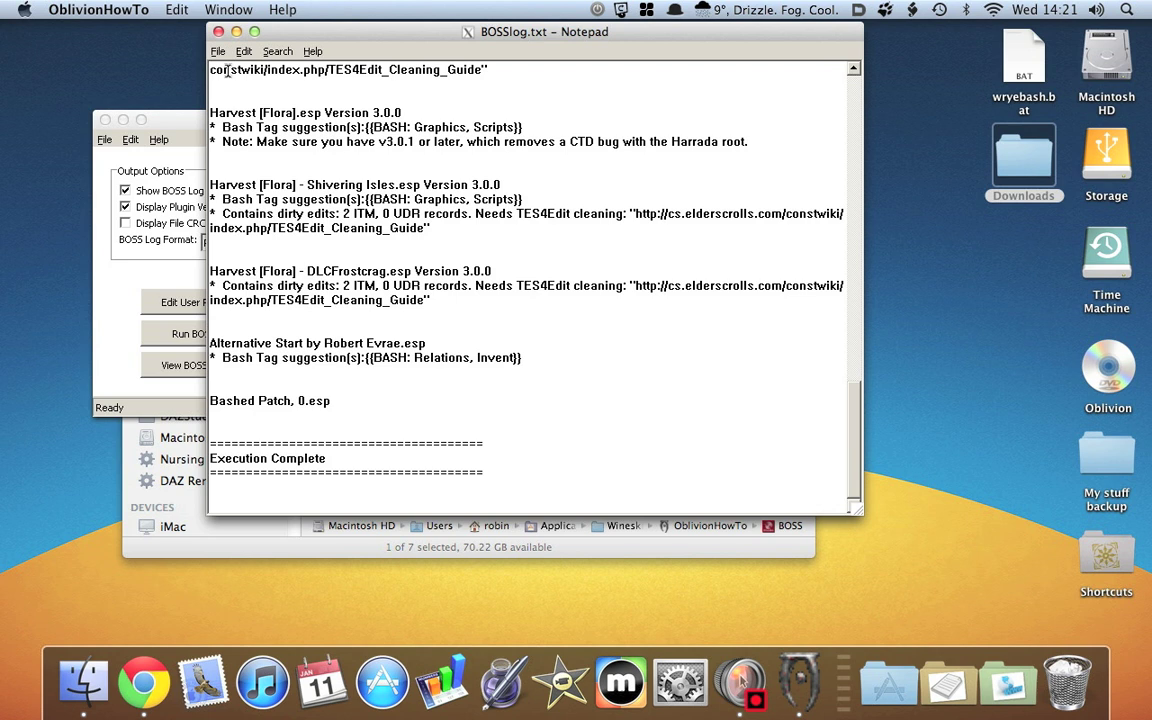
{"action": "left_click", "coordinate": [218, 31]}
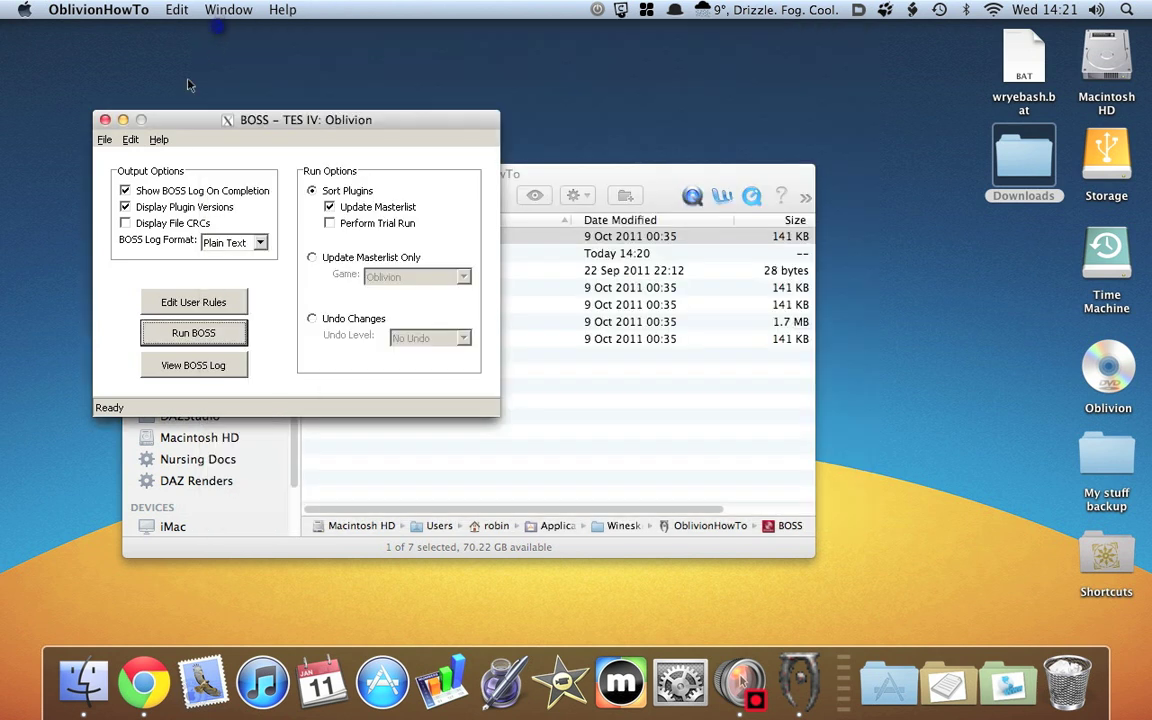
{"action": "left_click", "coordinate": [104, 119]}
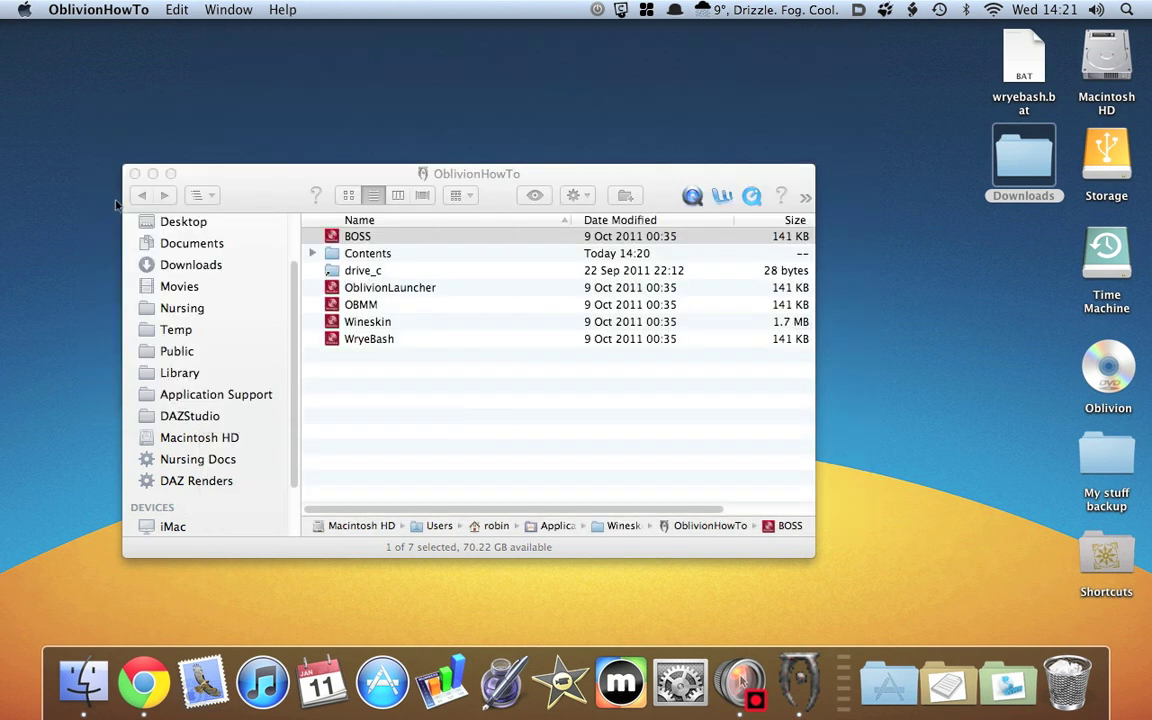
Start the game through the OblivionHowTo wrapper in the Wineskin folder and continue to its main menu.
{"action": "left_click", "coordinate": [138, 194]}
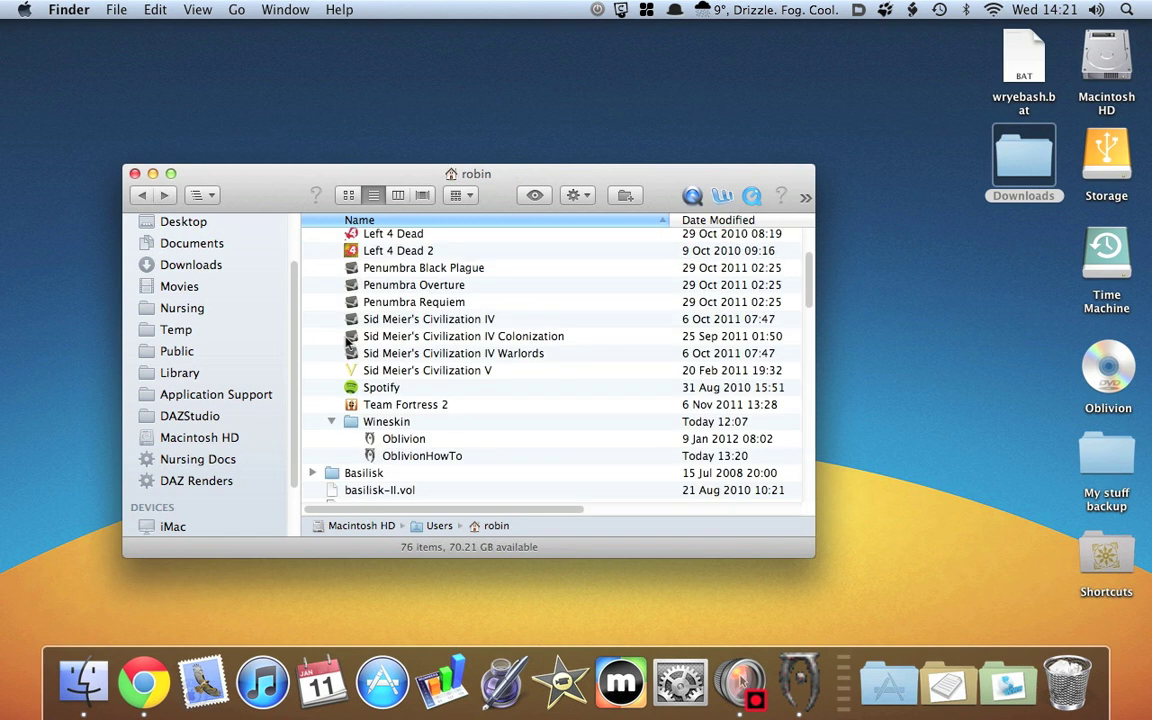
{"action": "double_click", "coordinate": [425, 457]}
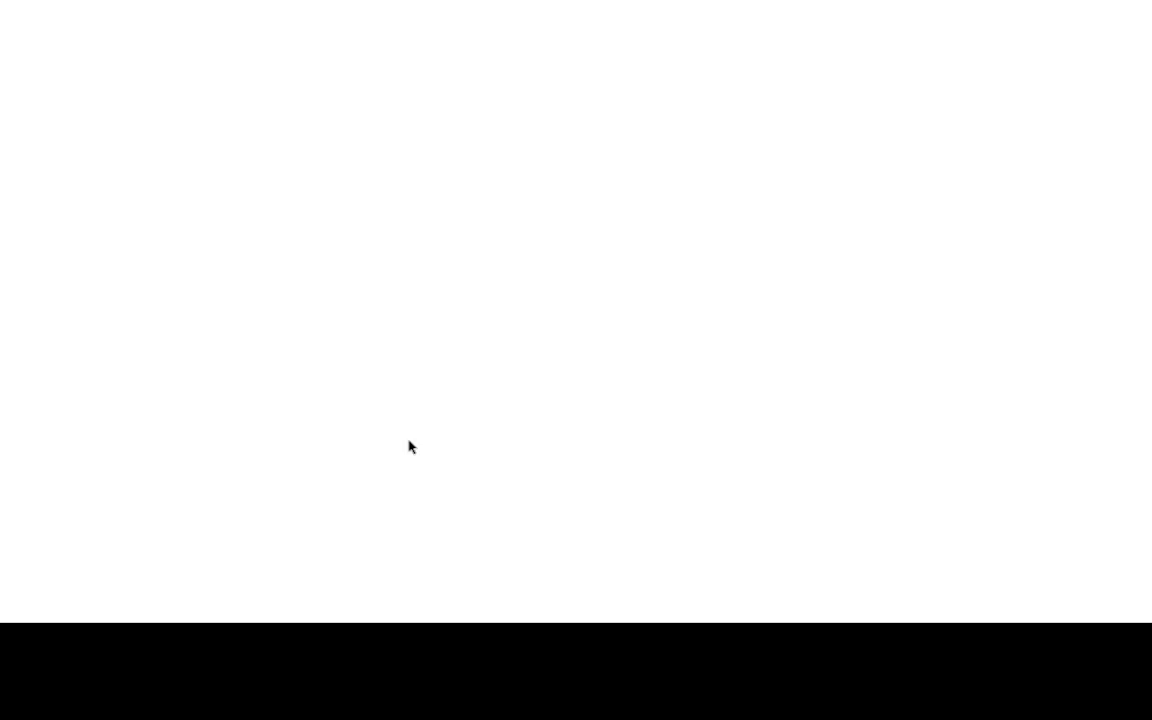
{"action": "left_click", "coordinate": [1031, 468]}
{"action": "left_click", "coordinate": [940, 318]}
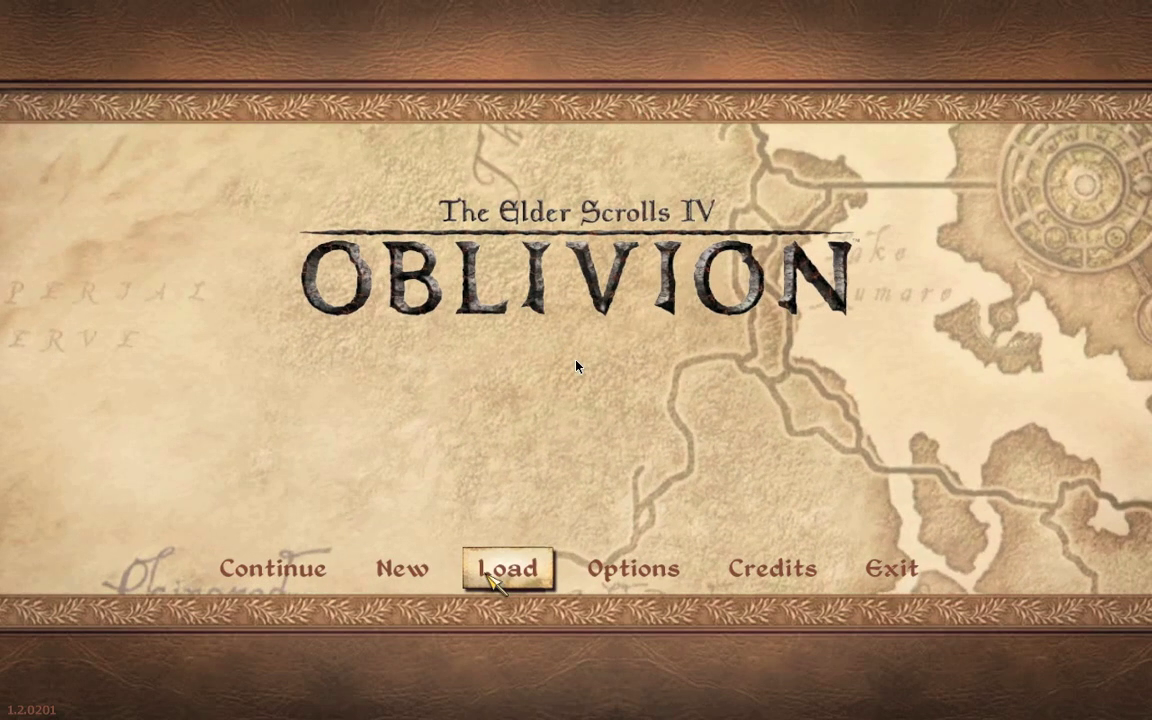
{"action": "left_click", "coordinate": [487, 574]}
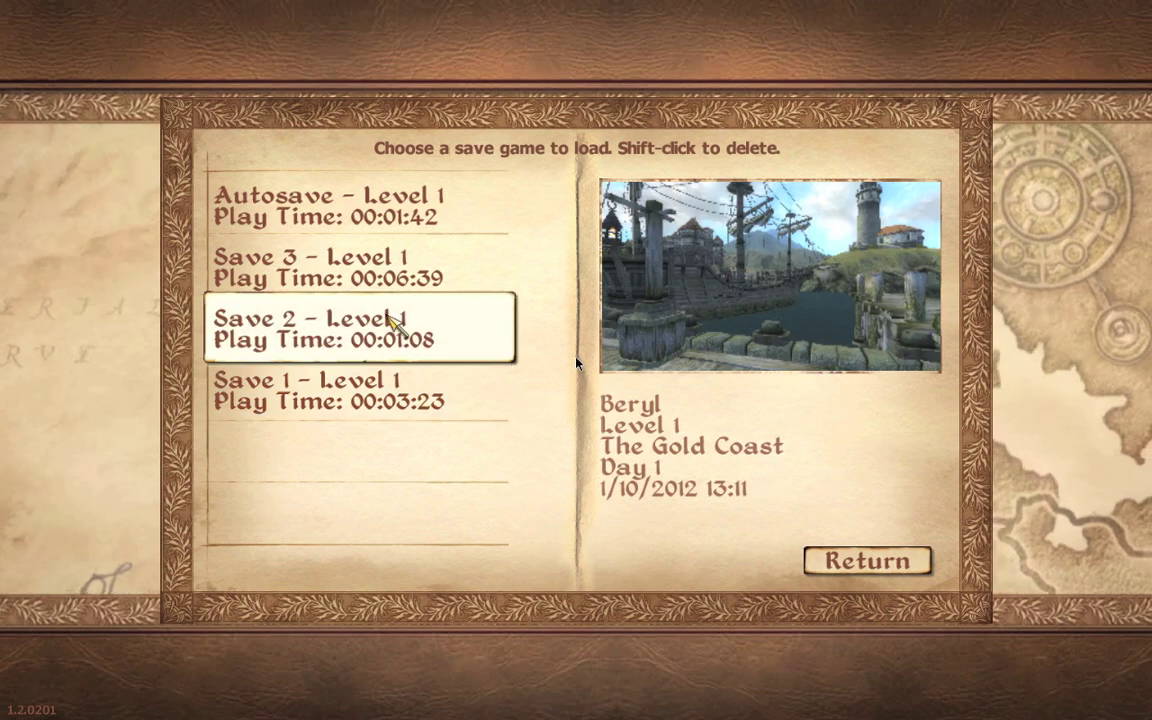
{"action": "left_click", "coordinate": [391, 320]}
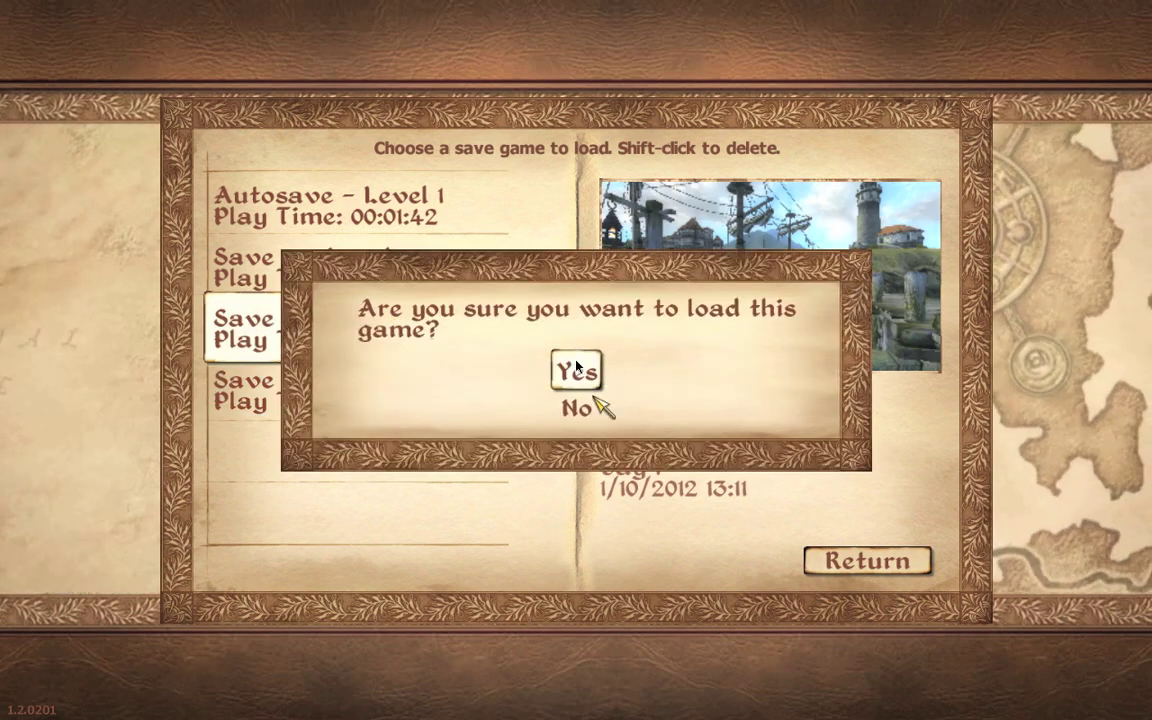
{"action": "left_click", "coordinate": [586, 414]}
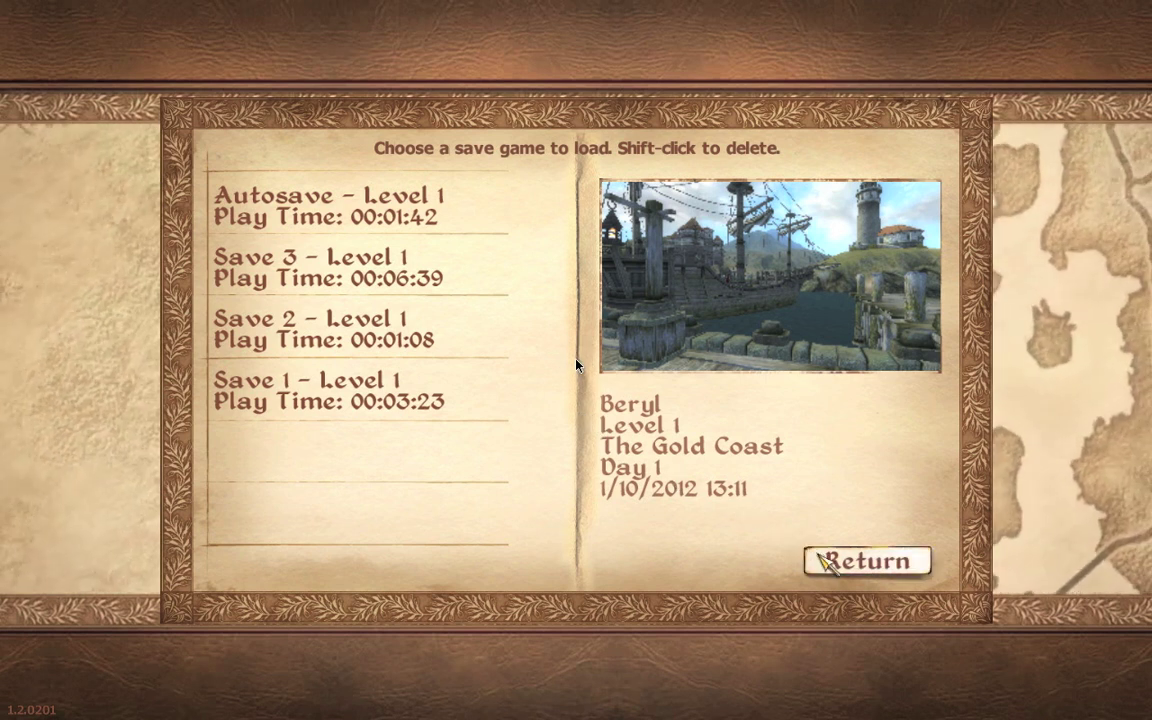
{"action": "left_click", "coordinate": [815, 559]}
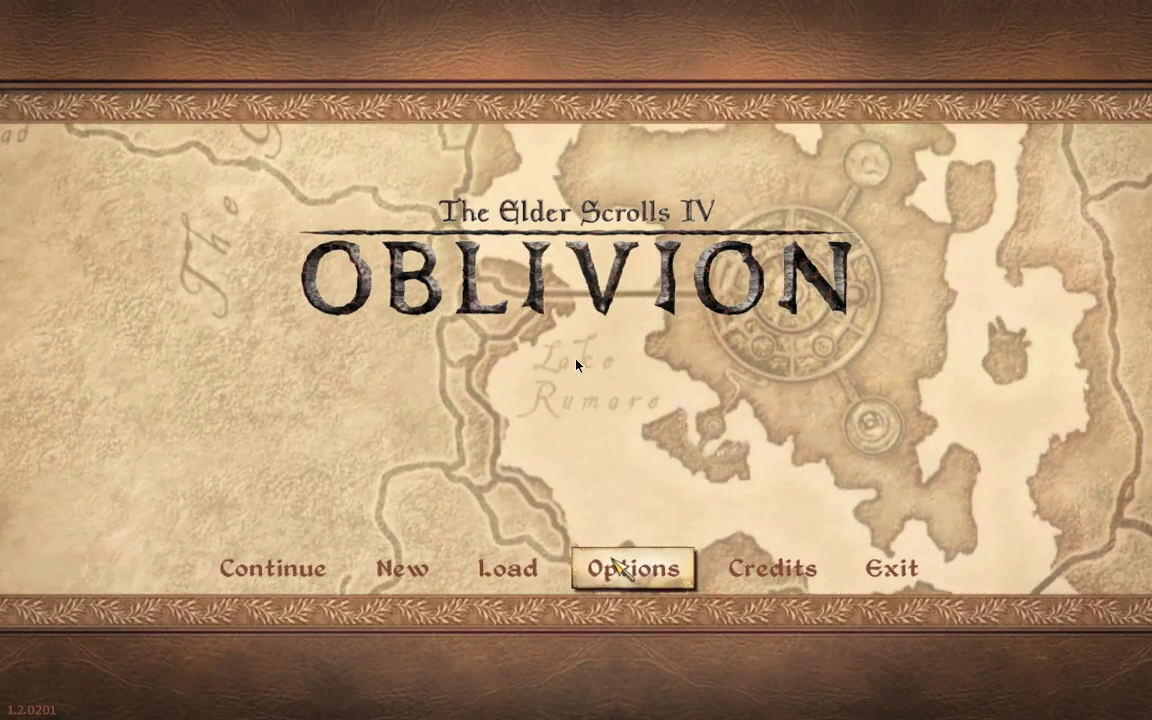
Start a new game and create an Imperial character with the default appearance, entering the character's name.
{"action": "left_click", "coordinate": [381, 566]}
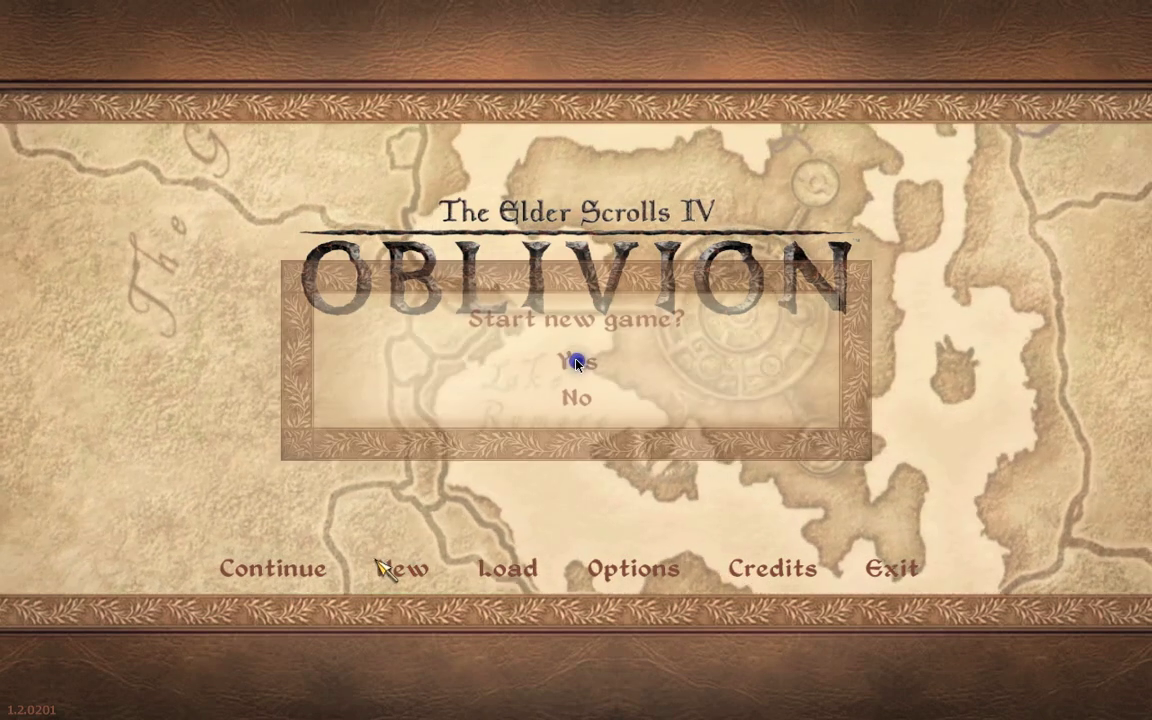
{"action": "left_click", "coordinate": [576, 362]}
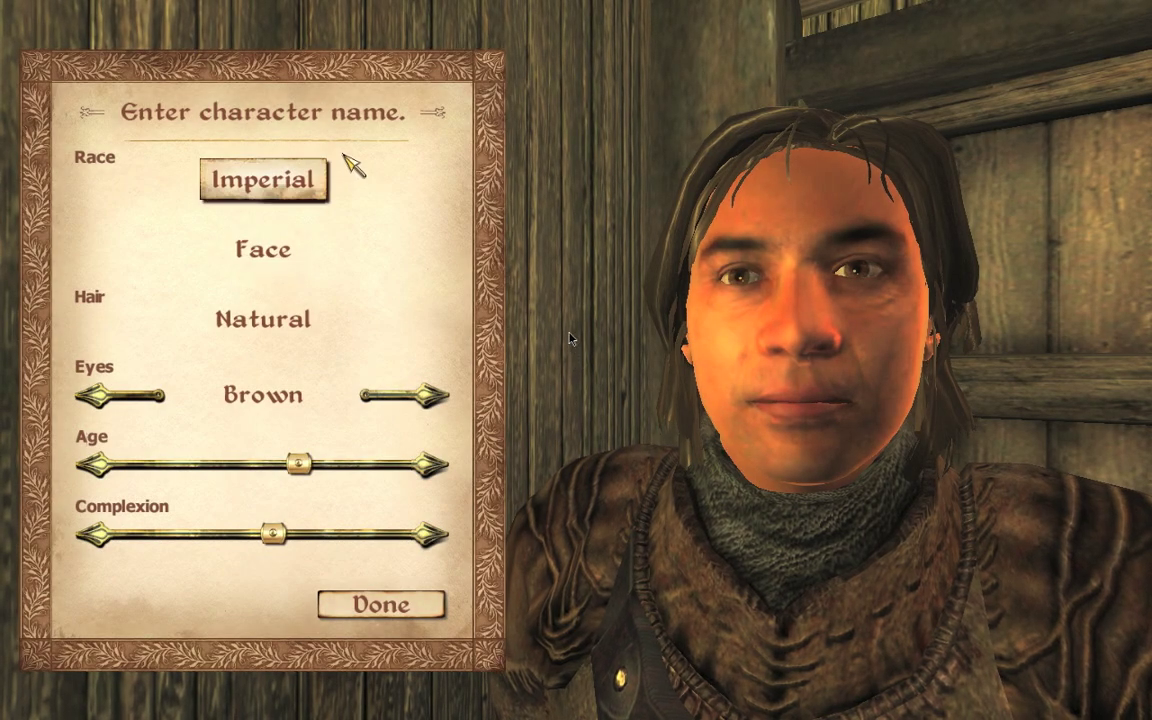
{"action": "left_click", "coordinate": [333, 127]}
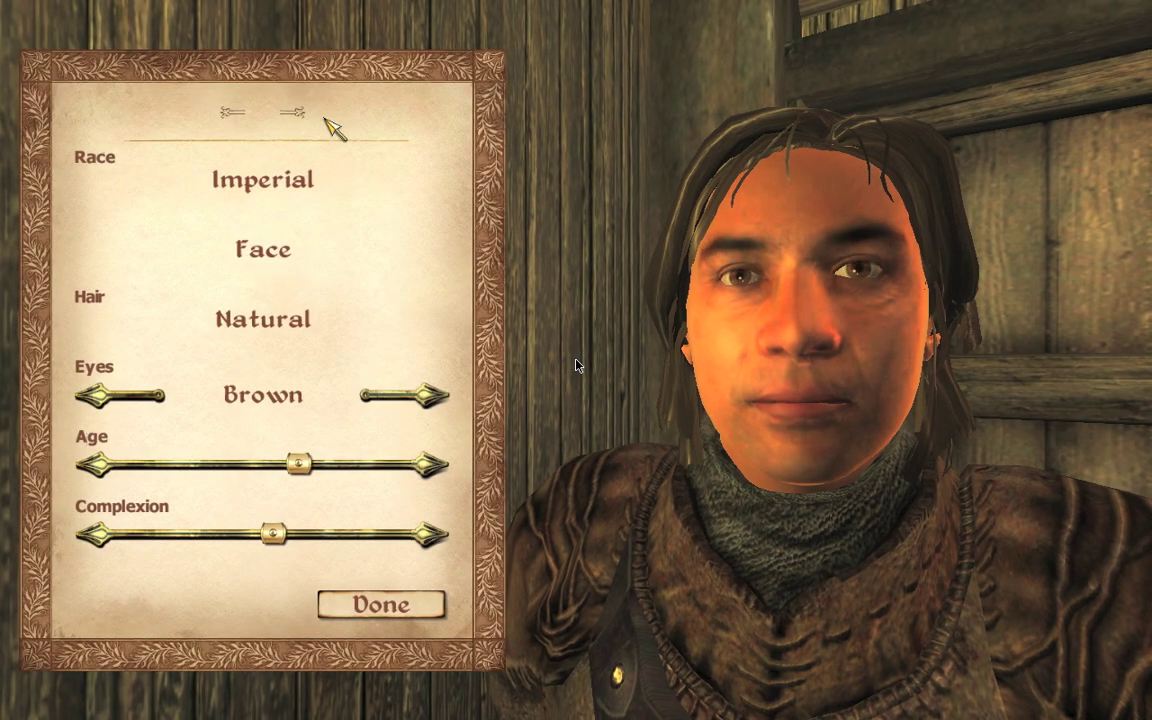
{"action": "type", "text": "Cylnthia"}
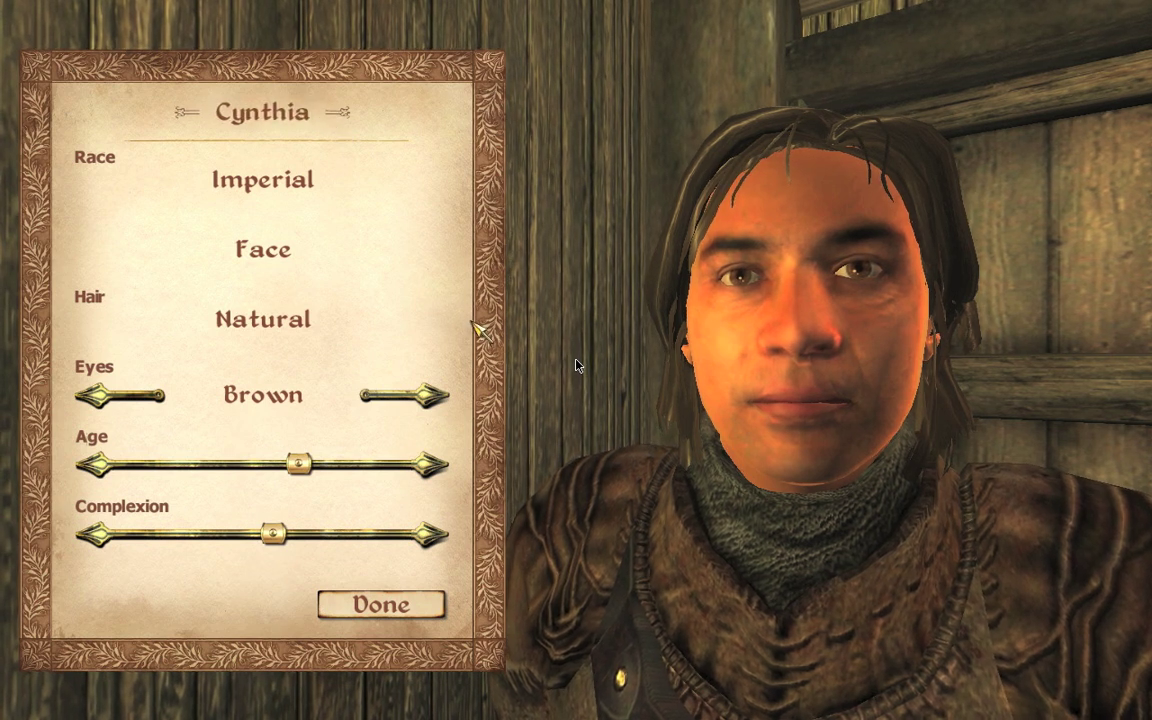
{"action": "left_click", "coordinate": [416, 612]}
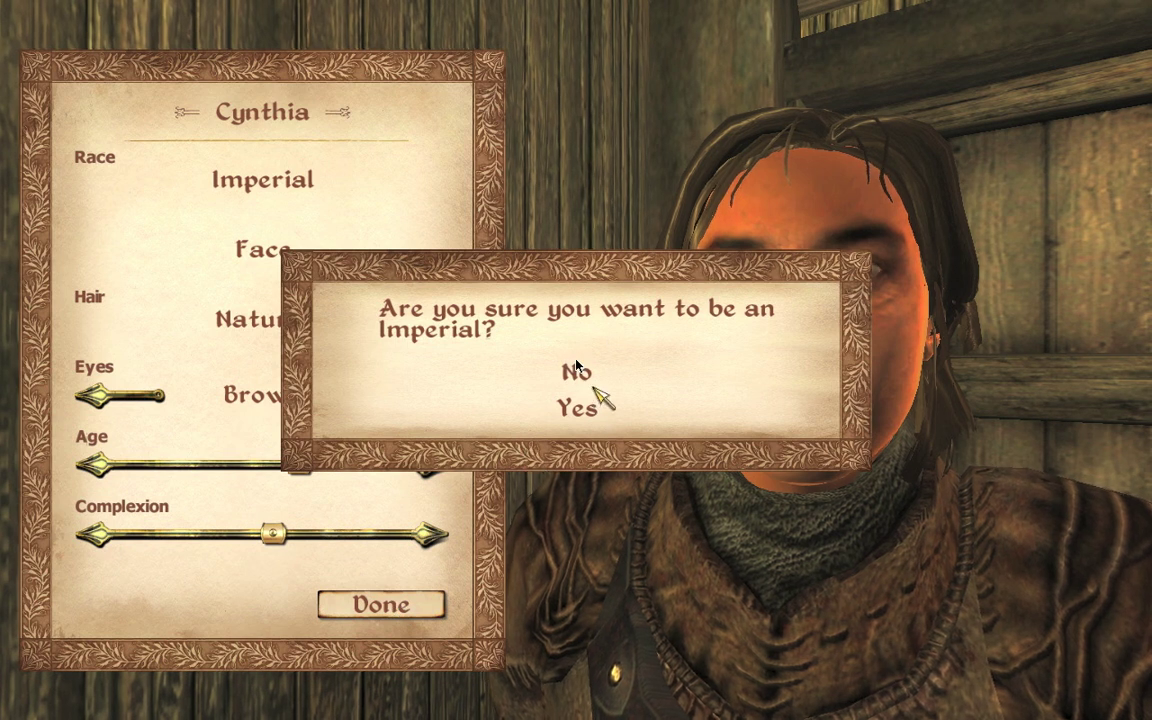
{"action": "left_click", "coordinate": [578, 407]}
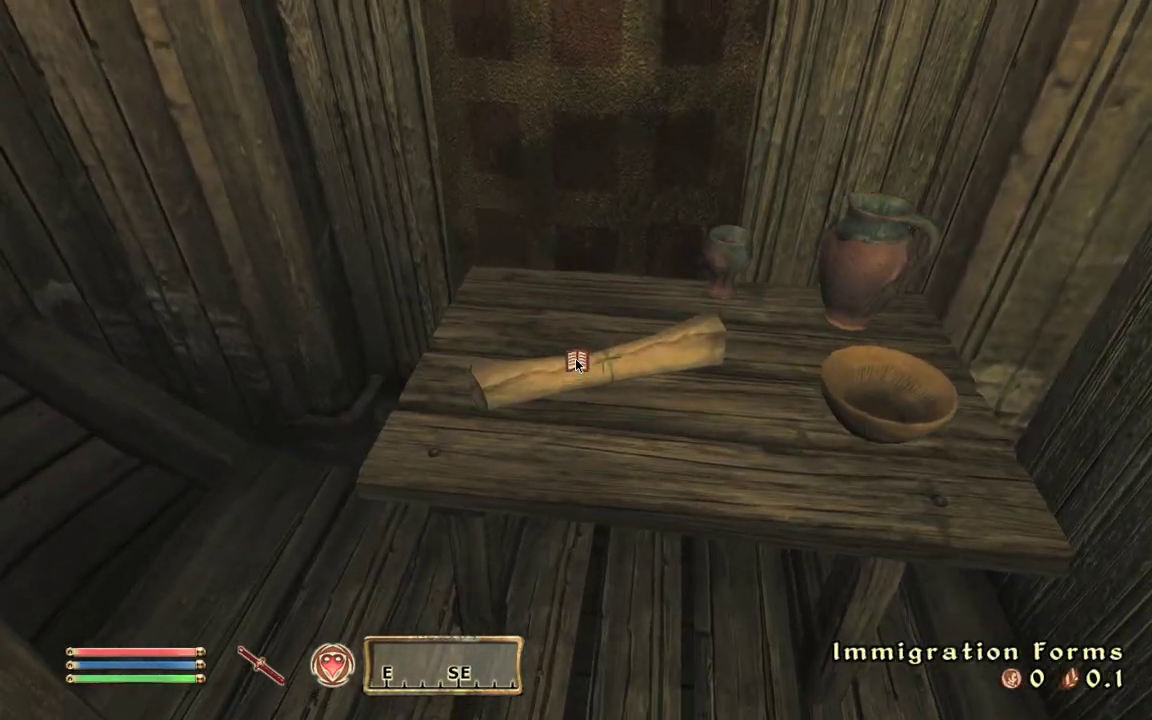
Open the Immigration Forms on the cabin table and choose The Thief as the character's birthsign.
{"action": "key", "text": "space"}
{"action": "left_click", "coordinate": [576, 361]}
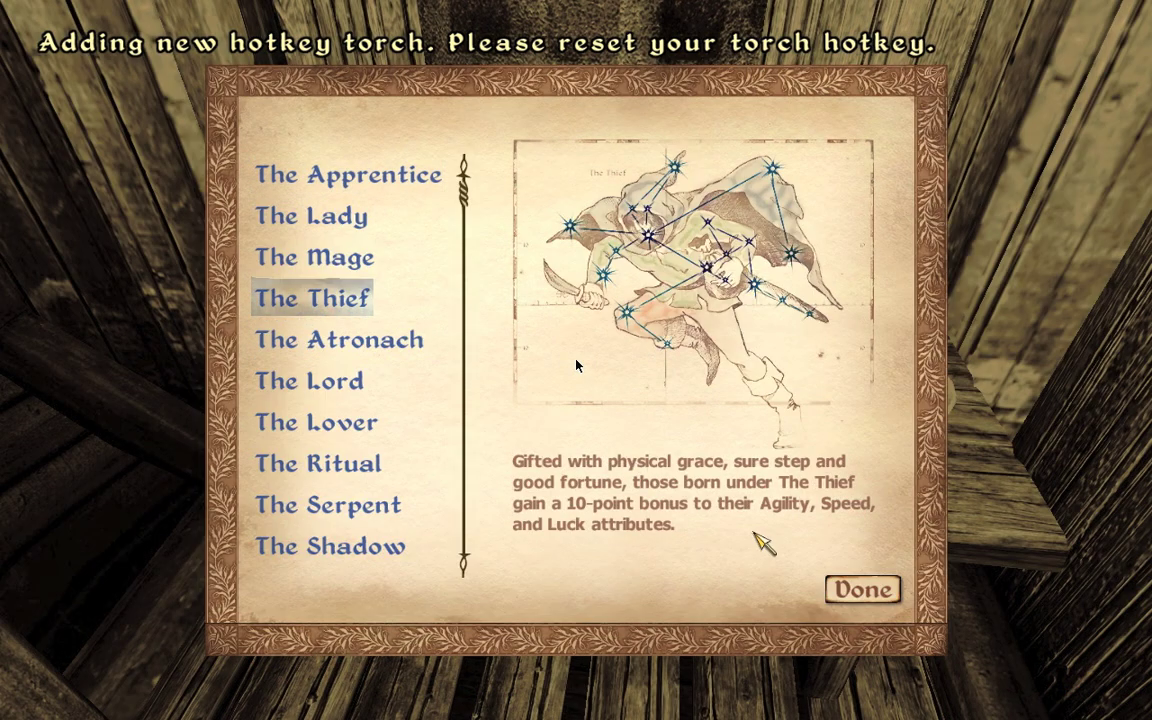
{"action": "left_click", "coordinate": [862, 596]}
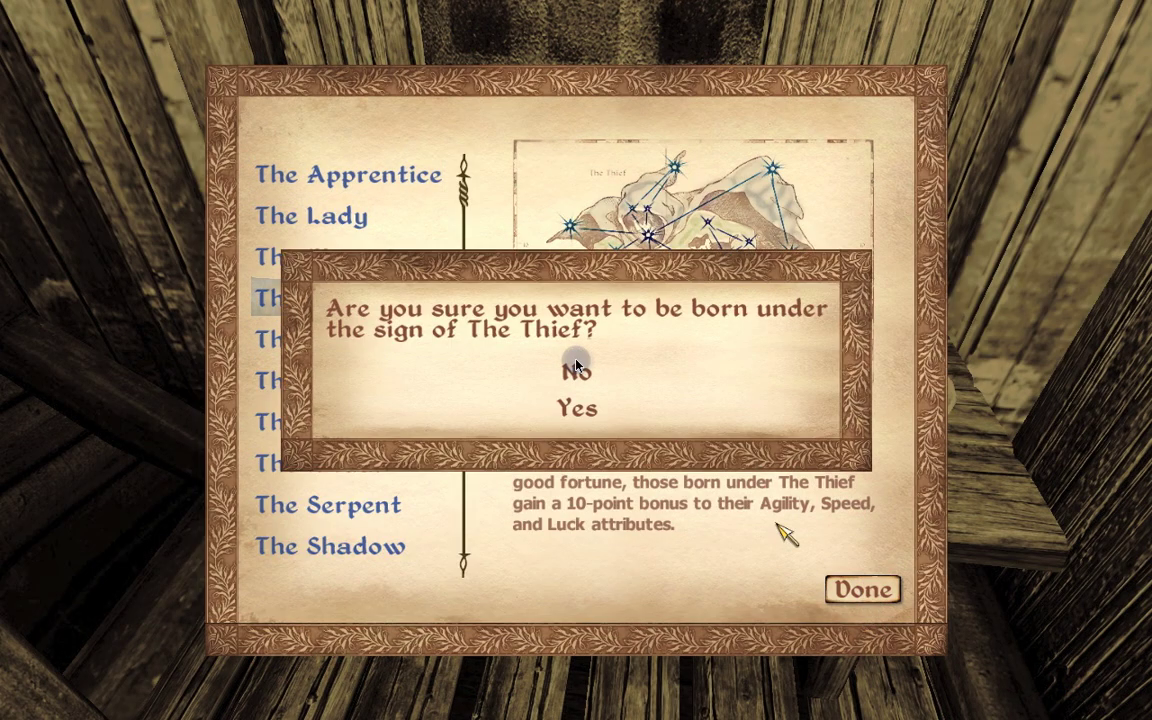
{"action": "left_click", "coordinate": [578, 408]}
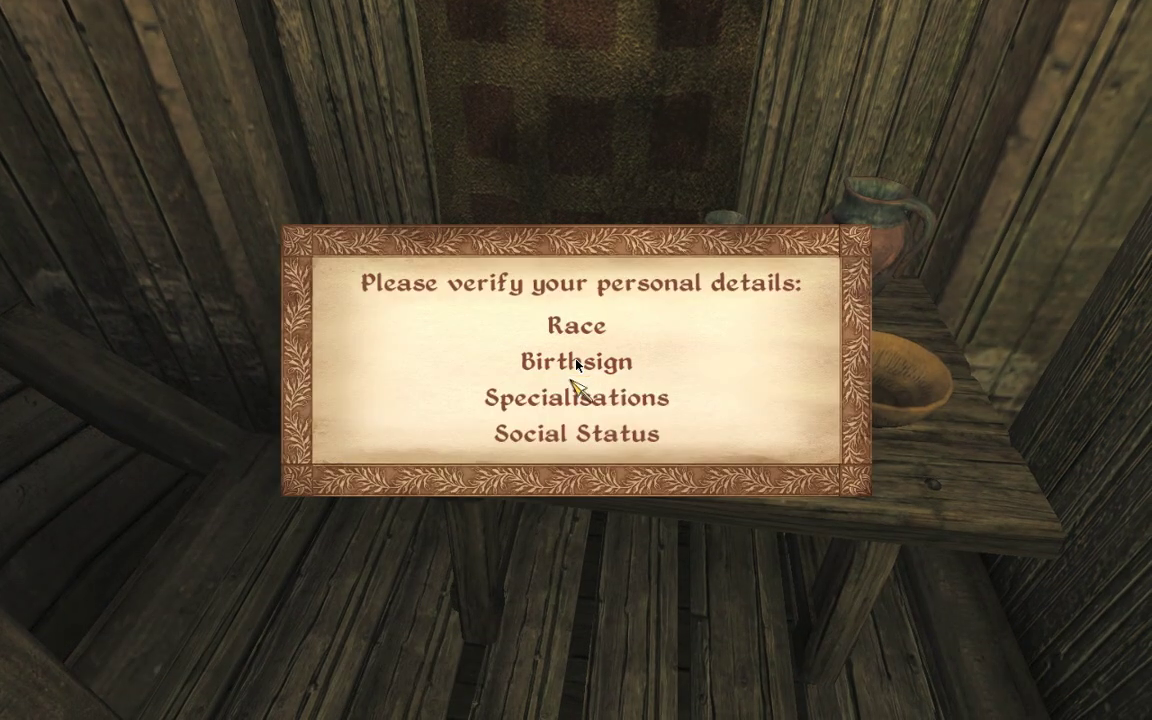
Choose Crusader as the character's class under the form's specialisations.
{"action": "left_click", "coordinate": [576, 395]}
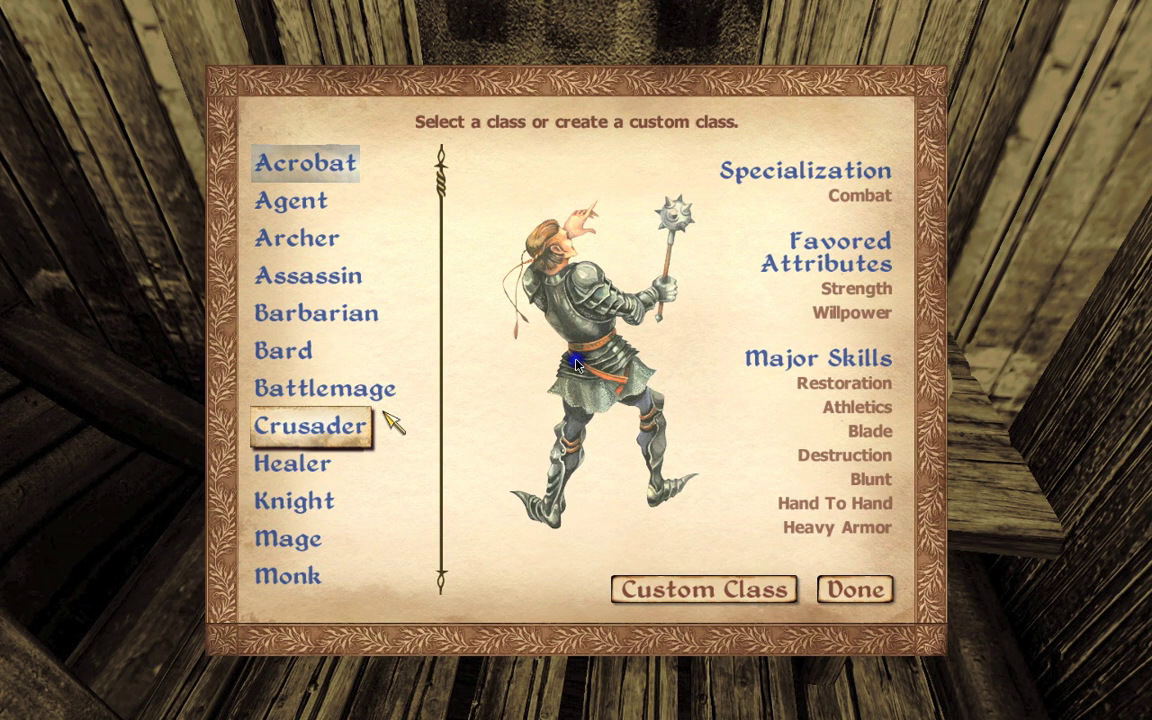
{"action": "left_click", "coordinate": [395, 425]}
{"action": "left_click", "coordinate": [830, 590]}
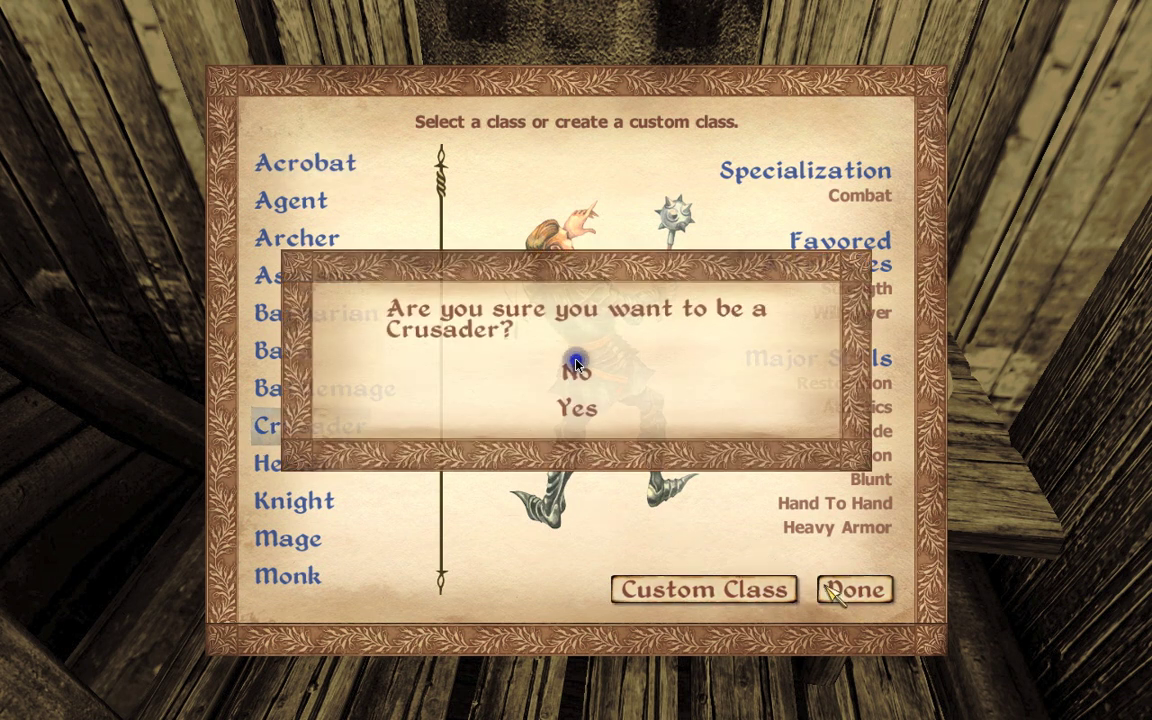
{"action": "left_click", "coordinate": [580, 408]}
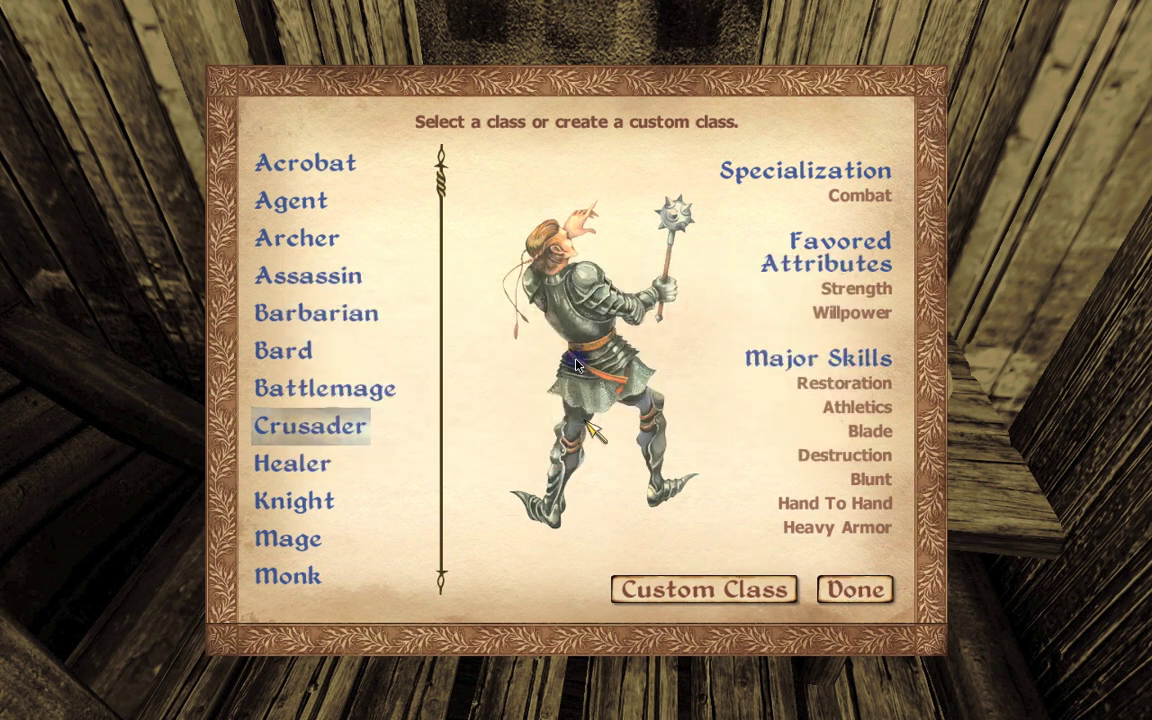
{"action": "key", "text": "space"}
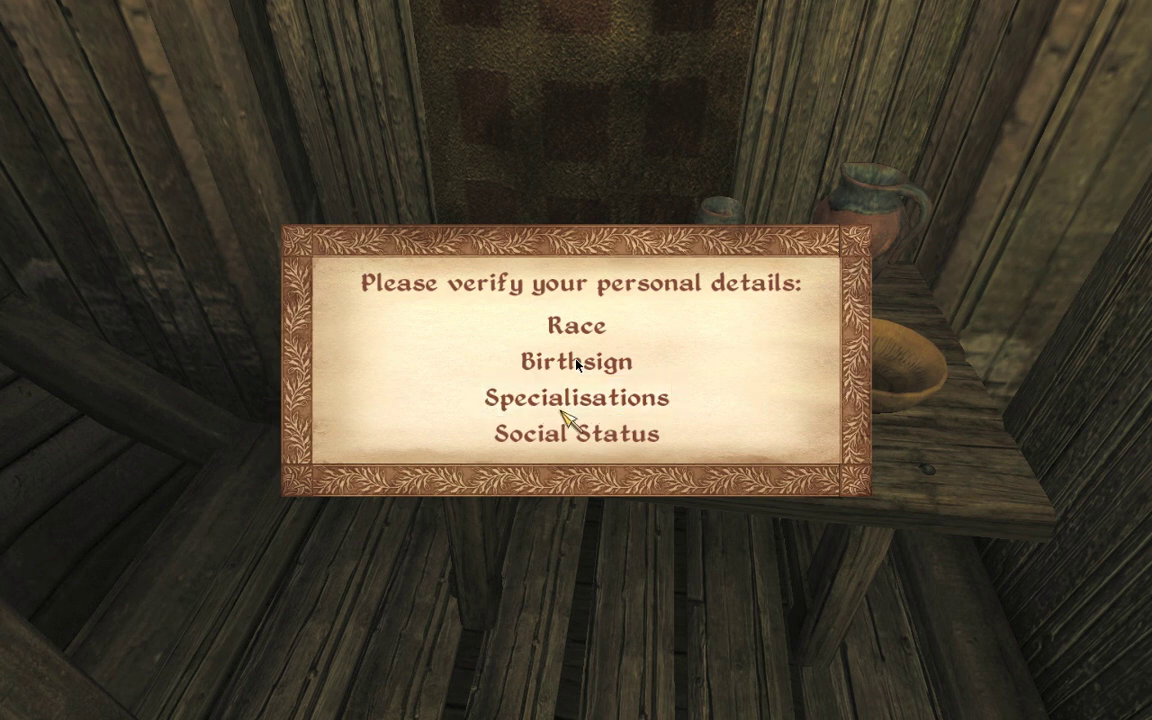
Declare the social status as Skilled Craftsman, Blacksmith and Comfortably Off, with Anvil as the point of entry and no diseases.
{"action": "left_click", "coordinate": [576, 361]}
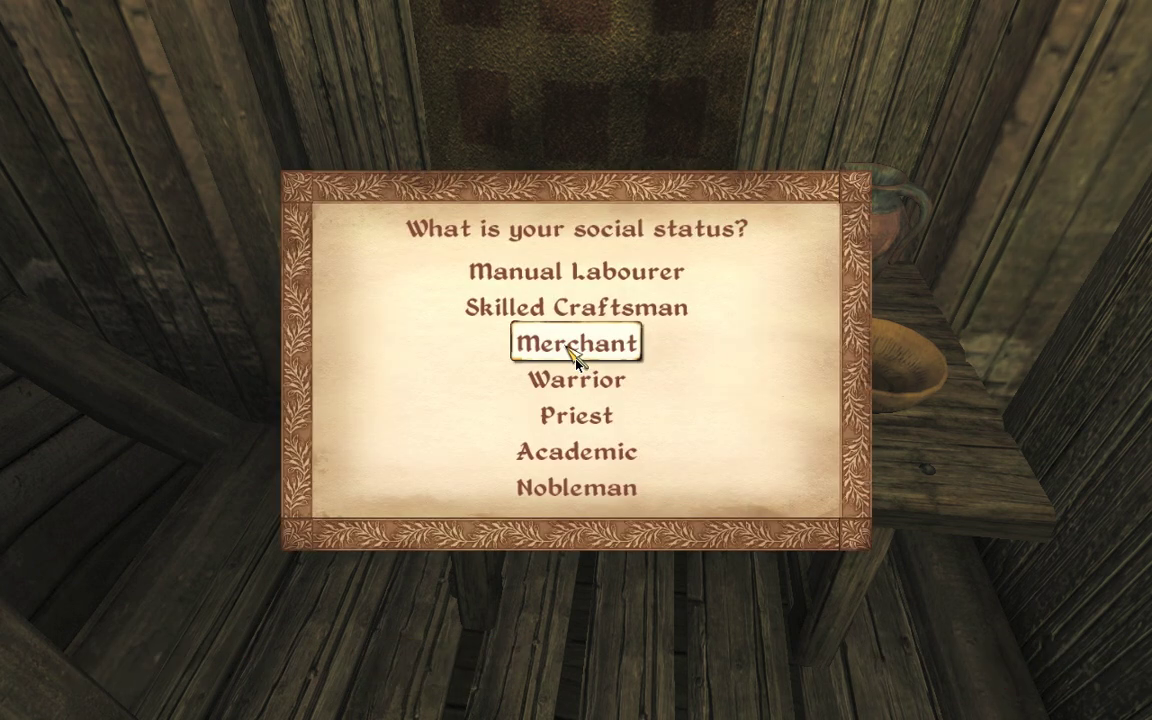
{"action": "left_click", "coordinate": [548, 318]}
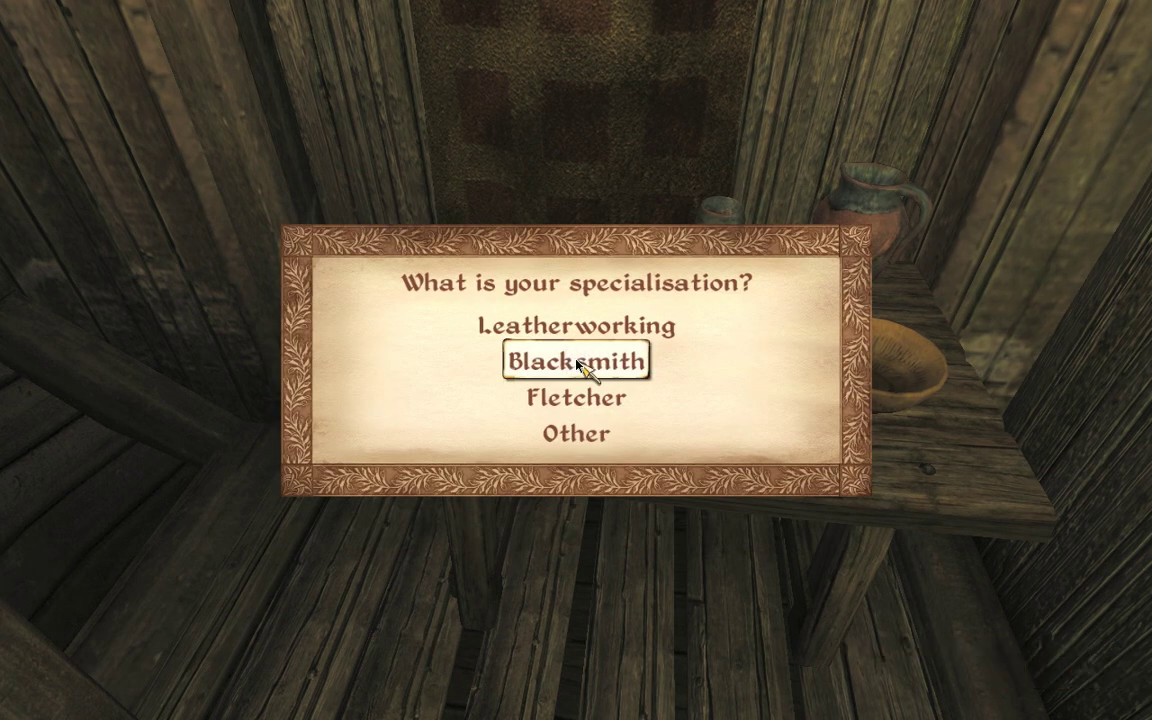
{"action": "left_click", "coordinate": [579, 366]}
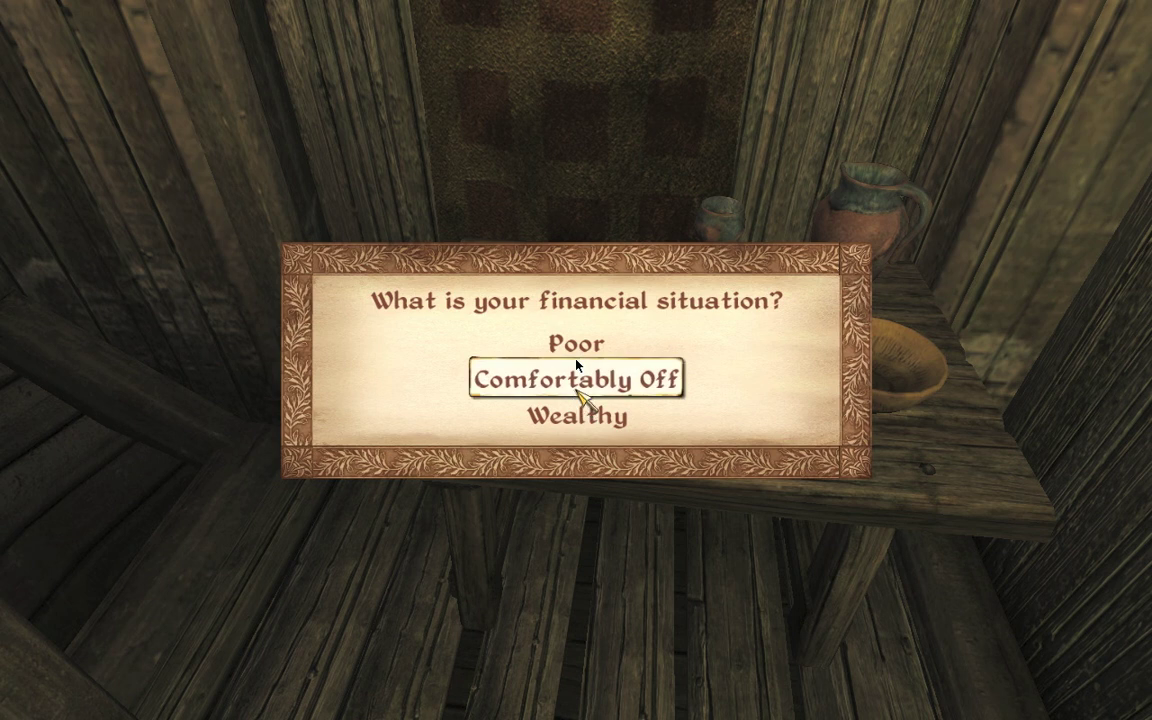
{"action": "left_click", "coordinate": [580, 382]}
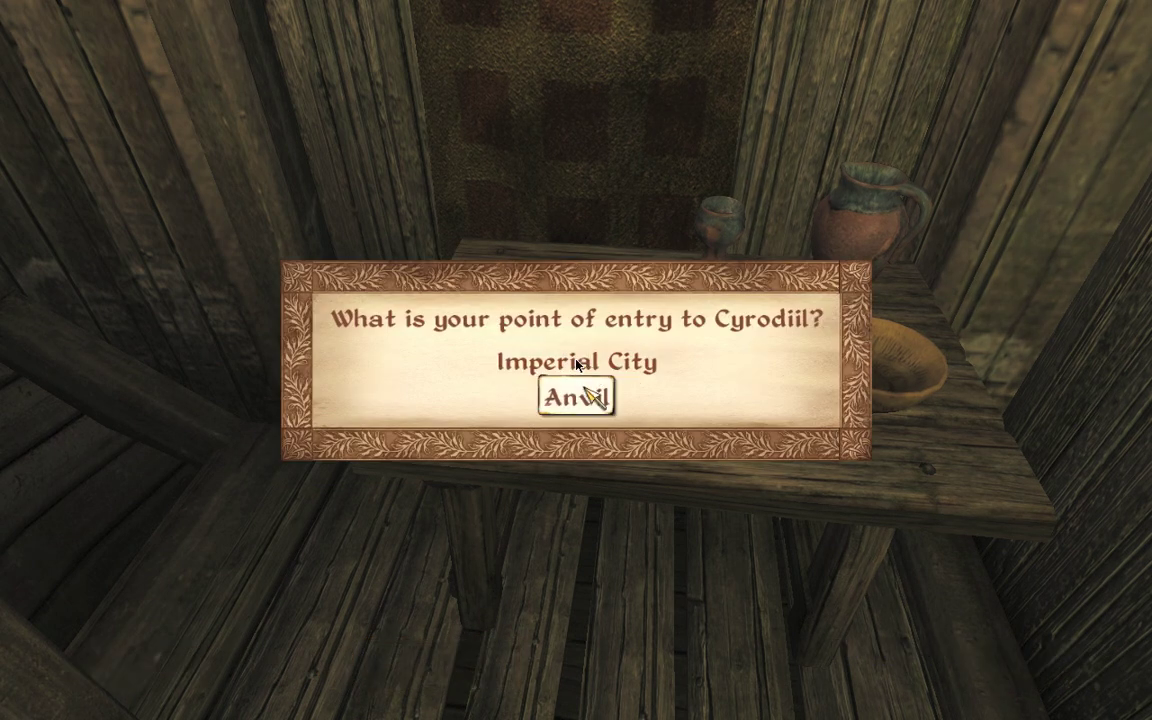
{"action": "left_click", "coordinate": [576, 362]}
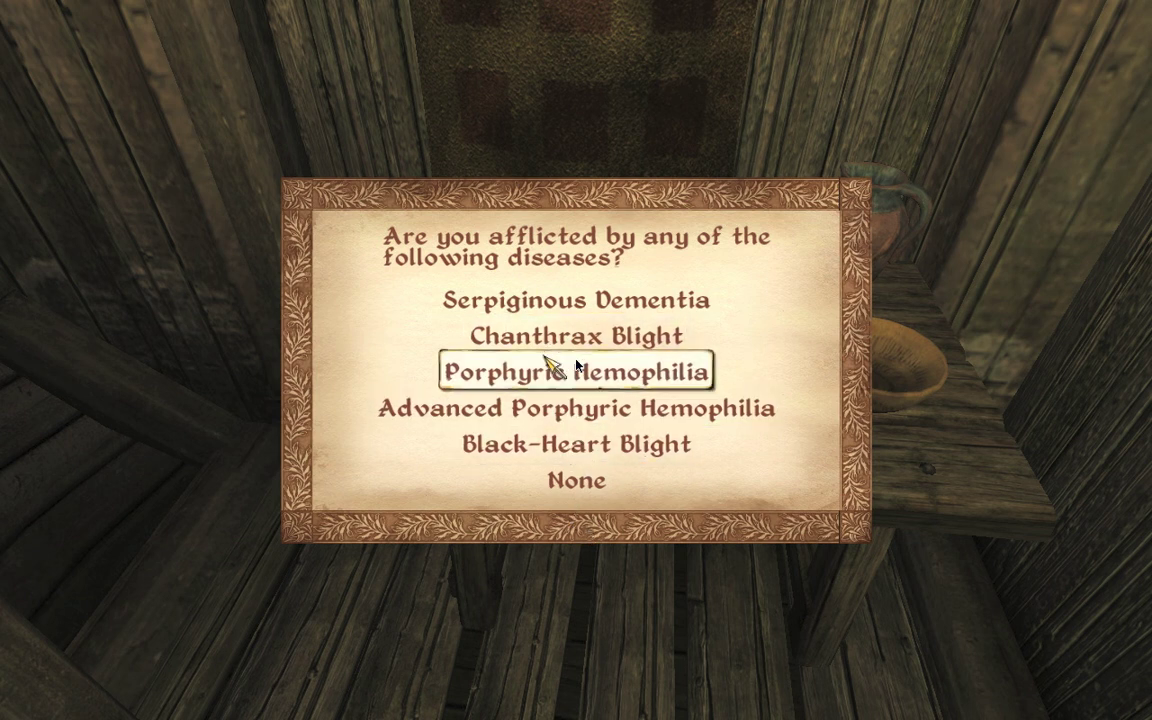
{"action": "left_click", "coordinate": [578, 480]}
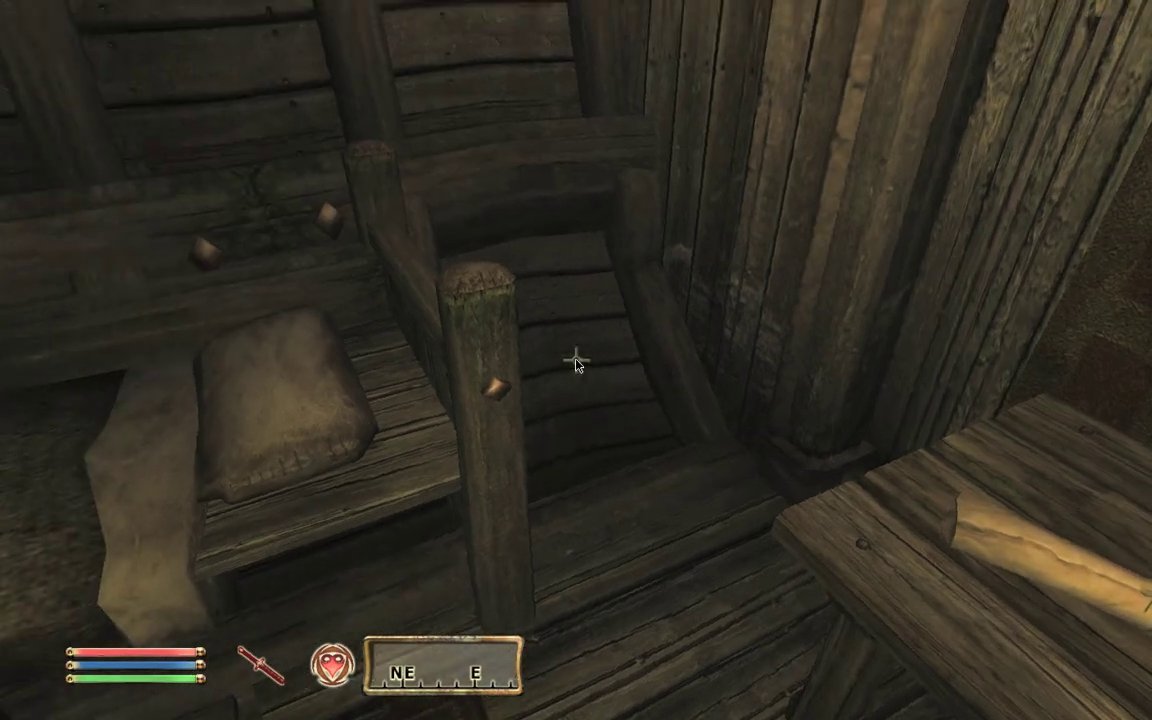
Sleep in the cabin bed to arrive at the docks, and dismiss the Deliver the Amulet and Frostcrag Spire quest messages.
{"action": "mouse_move", "coordinate": [576, 363]}
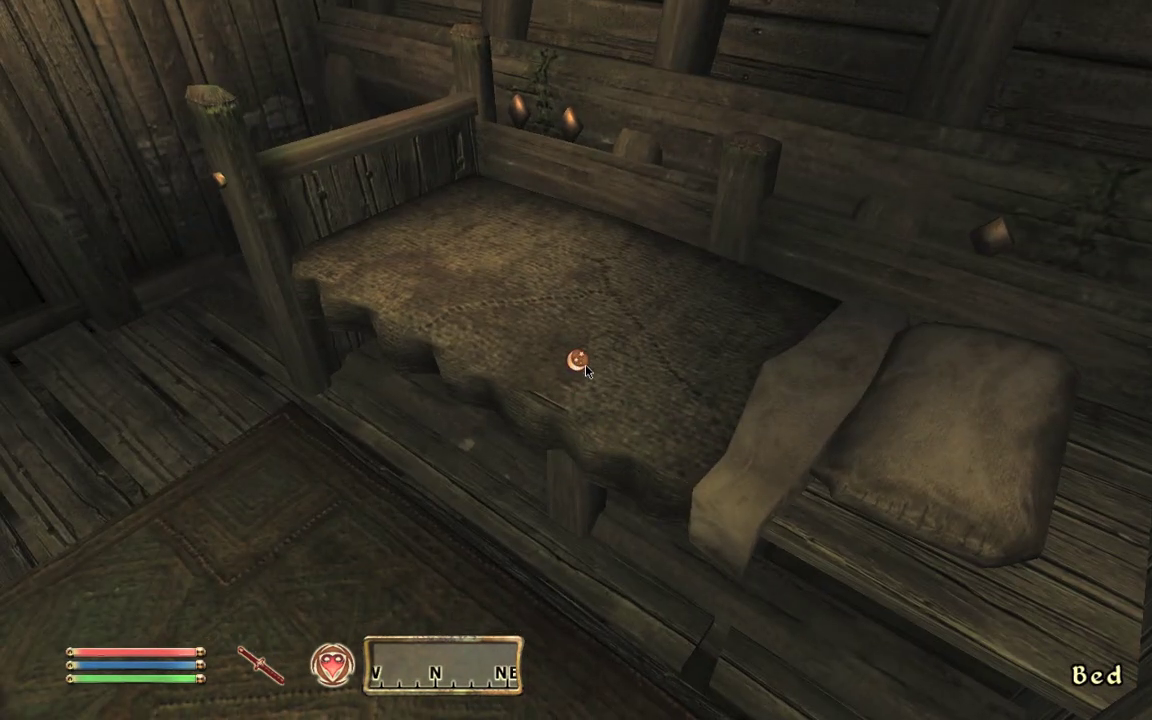
{"action": "key", "text": "space"}
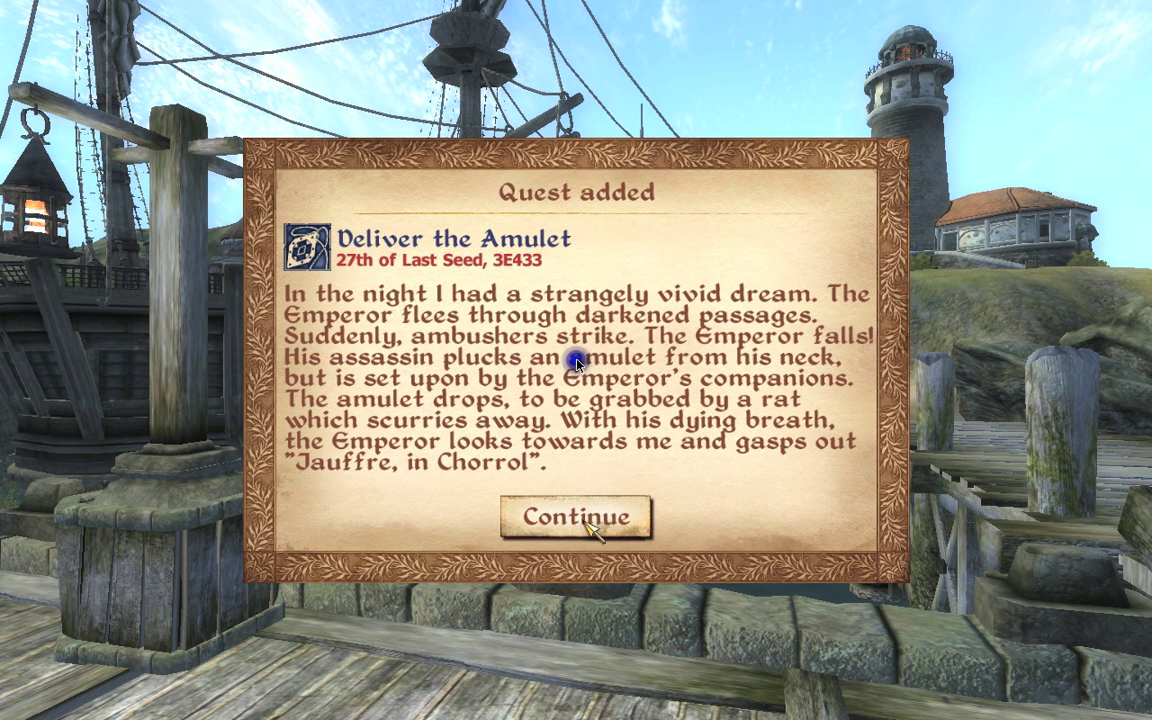
{"action": "left_click", "coordinate": [586, 522]}
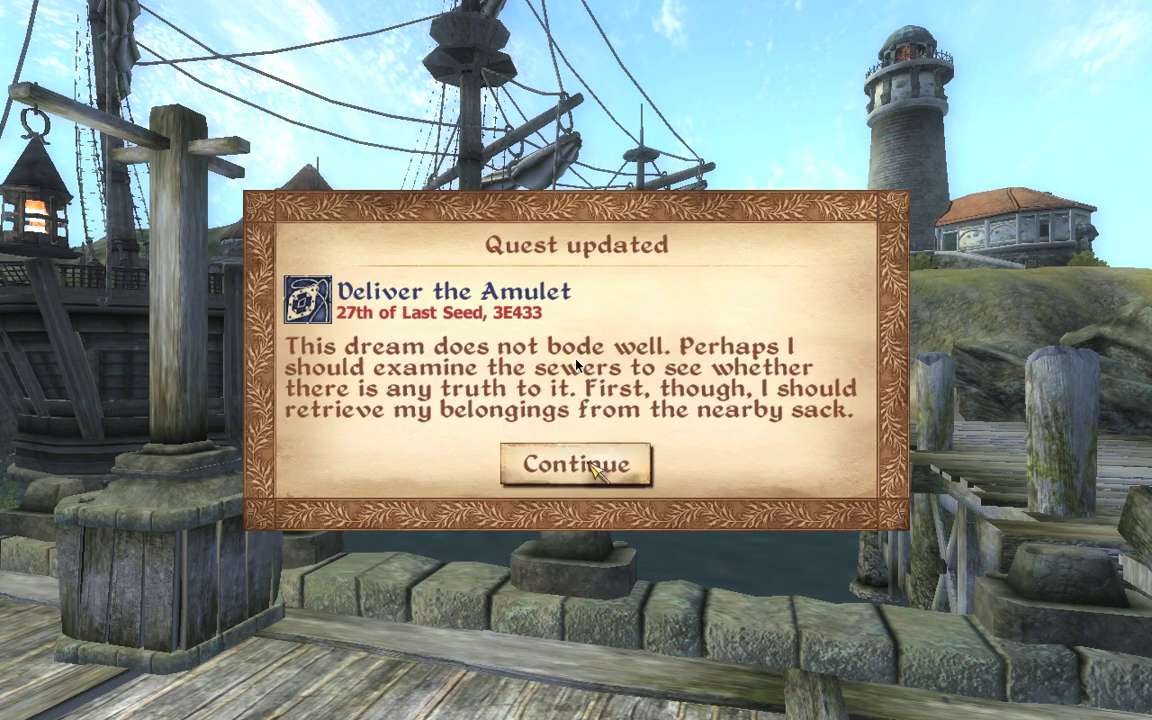
{"action": "left_click", "coordinate": [594, 467]}
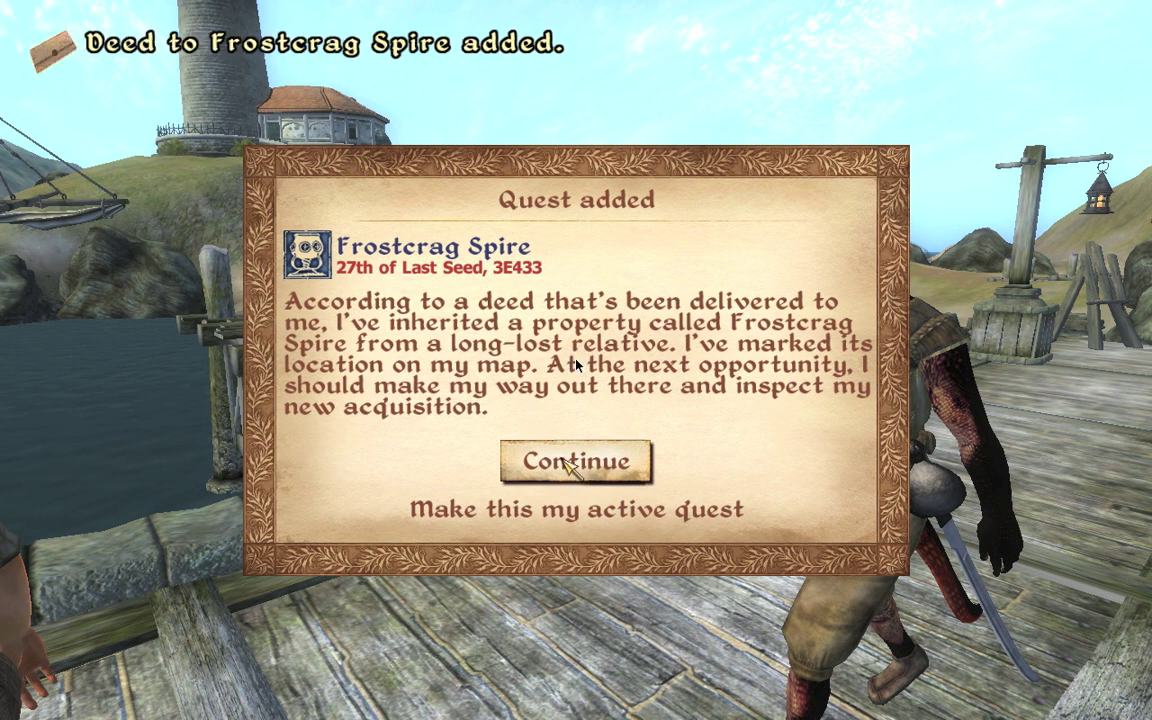
{"action": "left_click", "coordinate": [566, 459]}
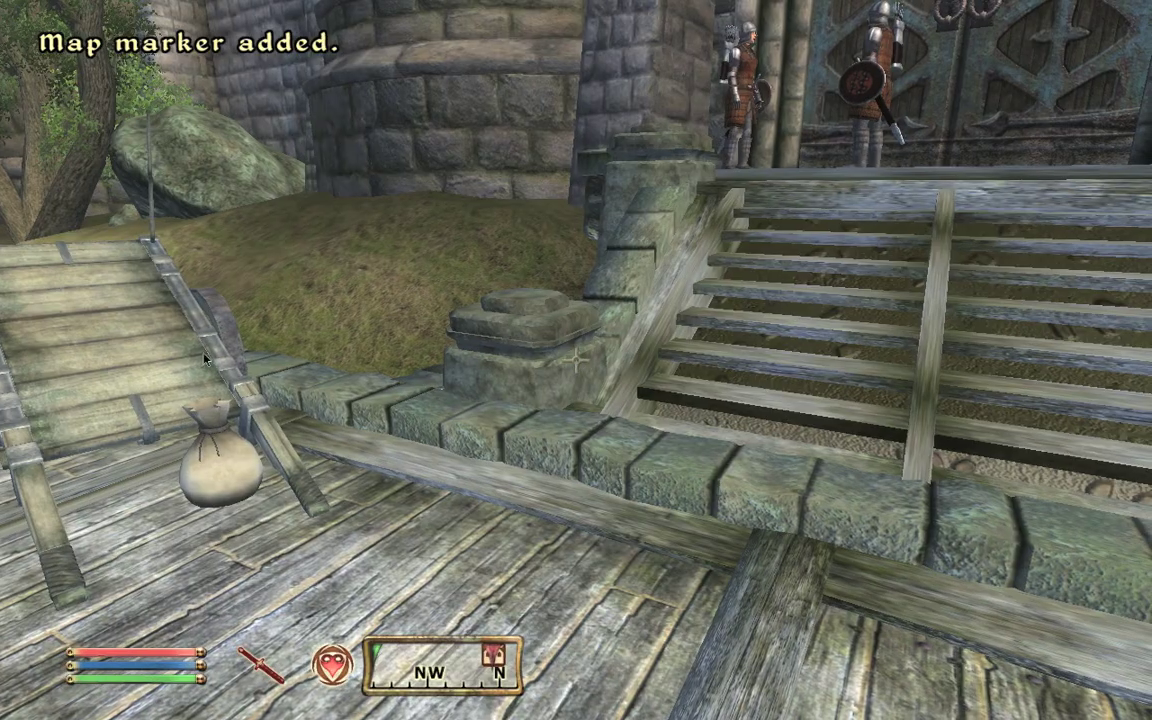
Walk to the Traveller's Sack beside the crates and take all of its contents.
{"action": "key", "text": "w"}
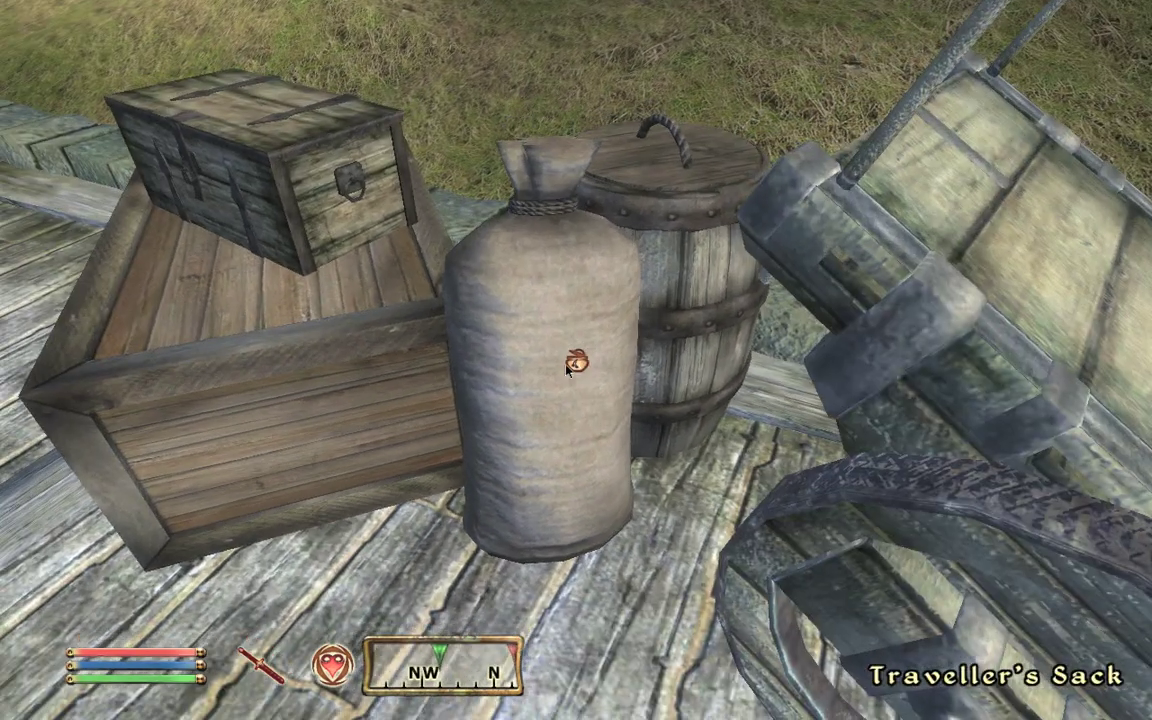
{"action": "key", "text": "space"}
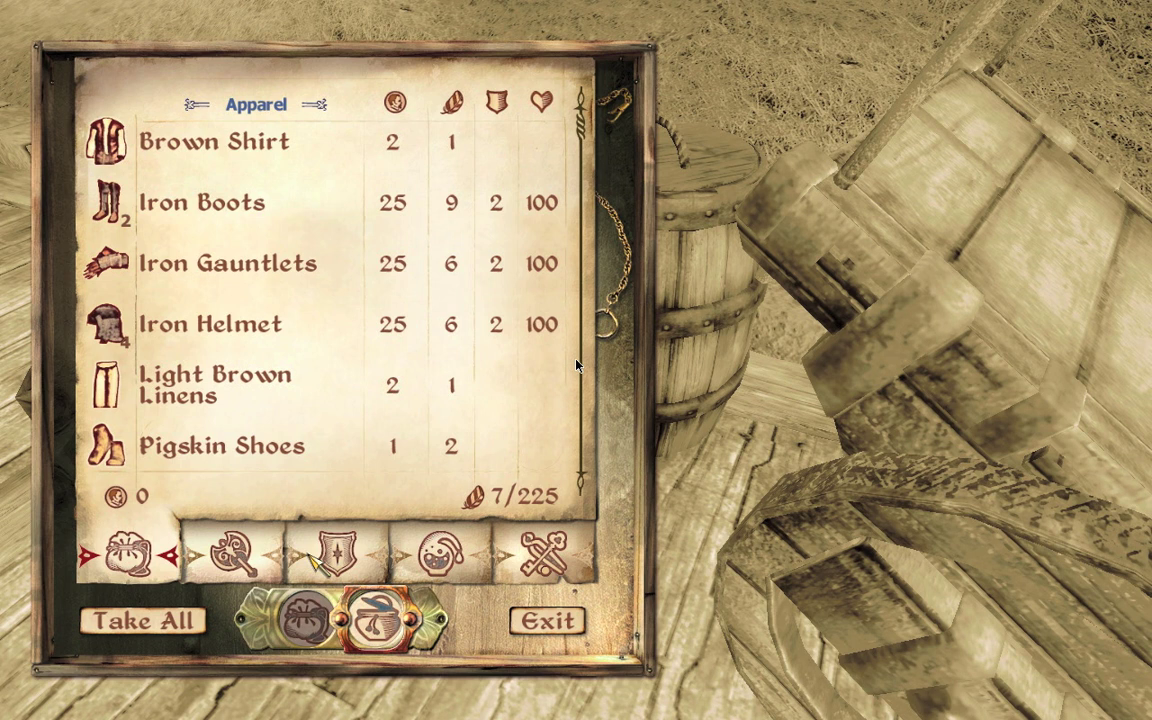
{"action": "left_click", "coordinate": [178, 626]}
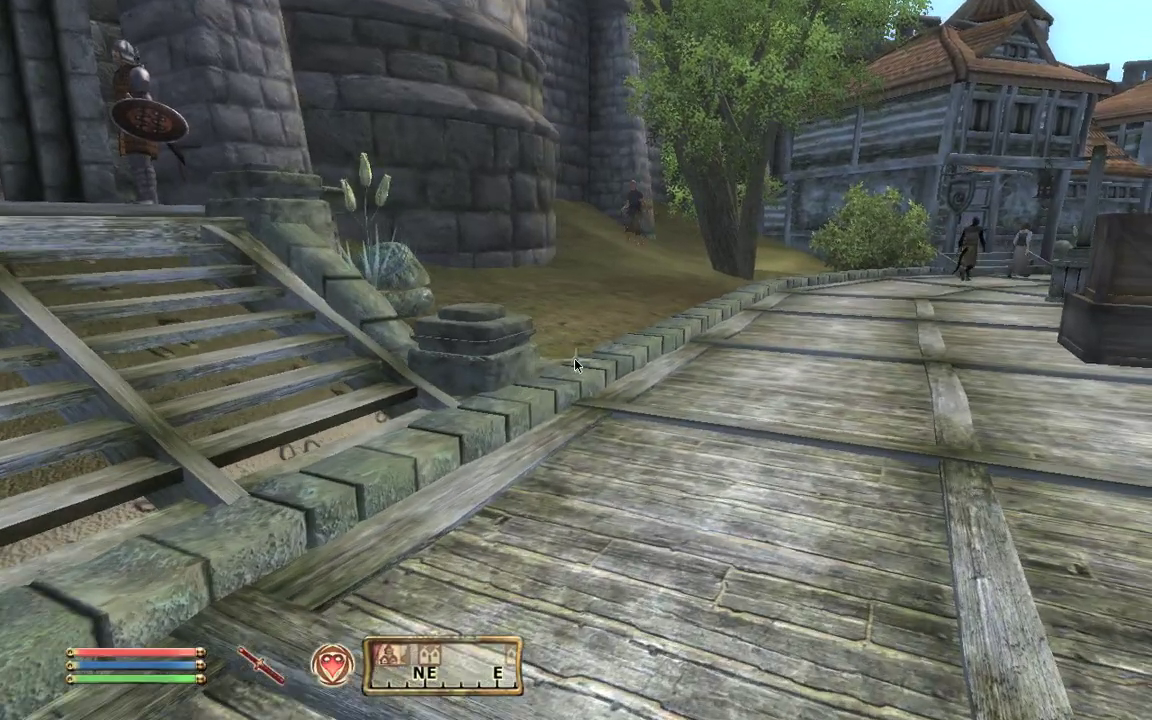
Walk to the aloe vera plant beside the gate stairs and harvest its leaves.
{"action": "key", "text": "w"}
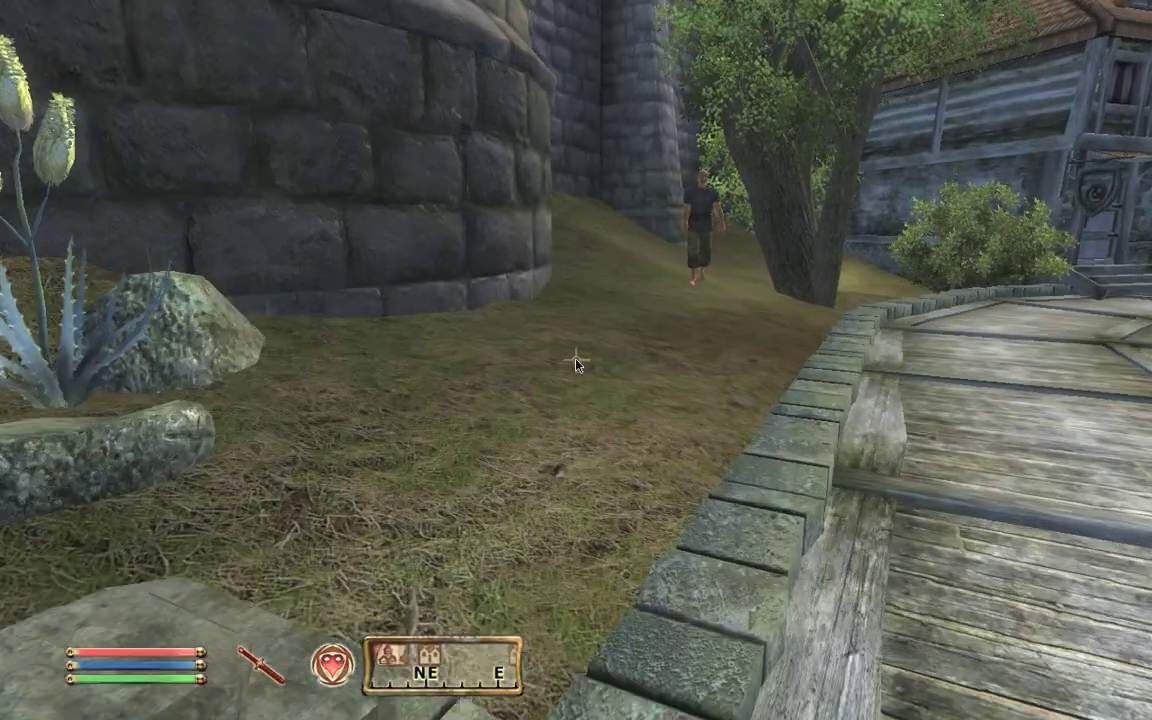
{"action": "key", "text": "w"}
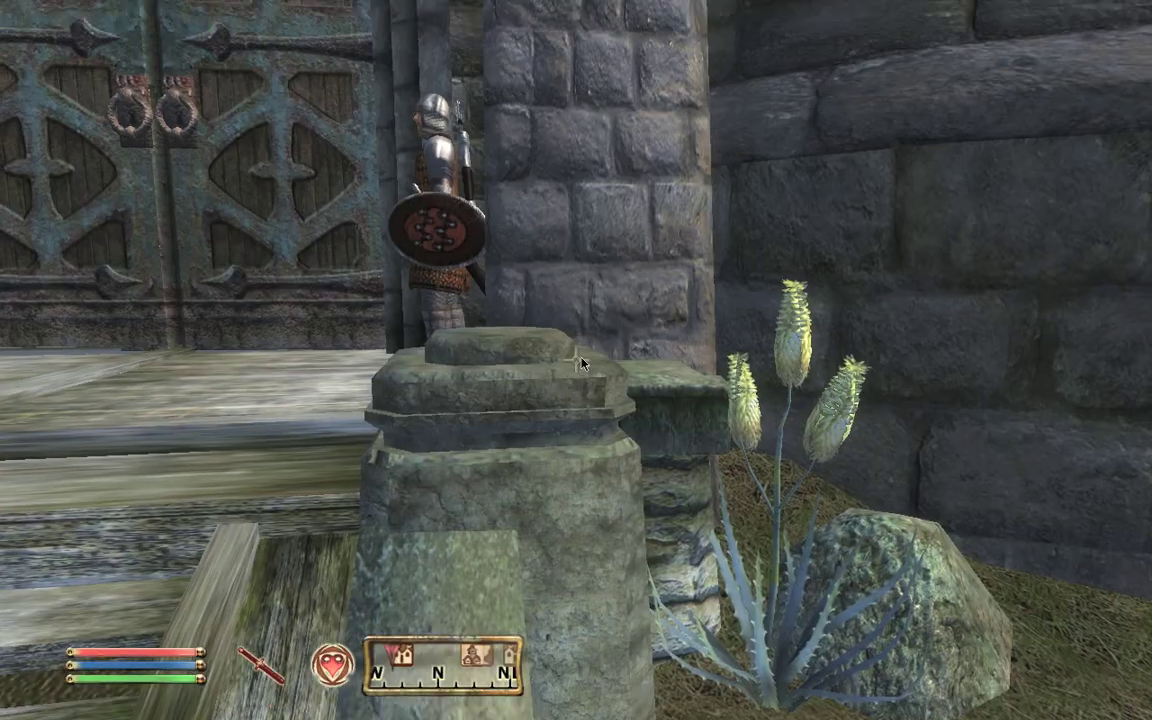
{"action": "key", "text": "w"}
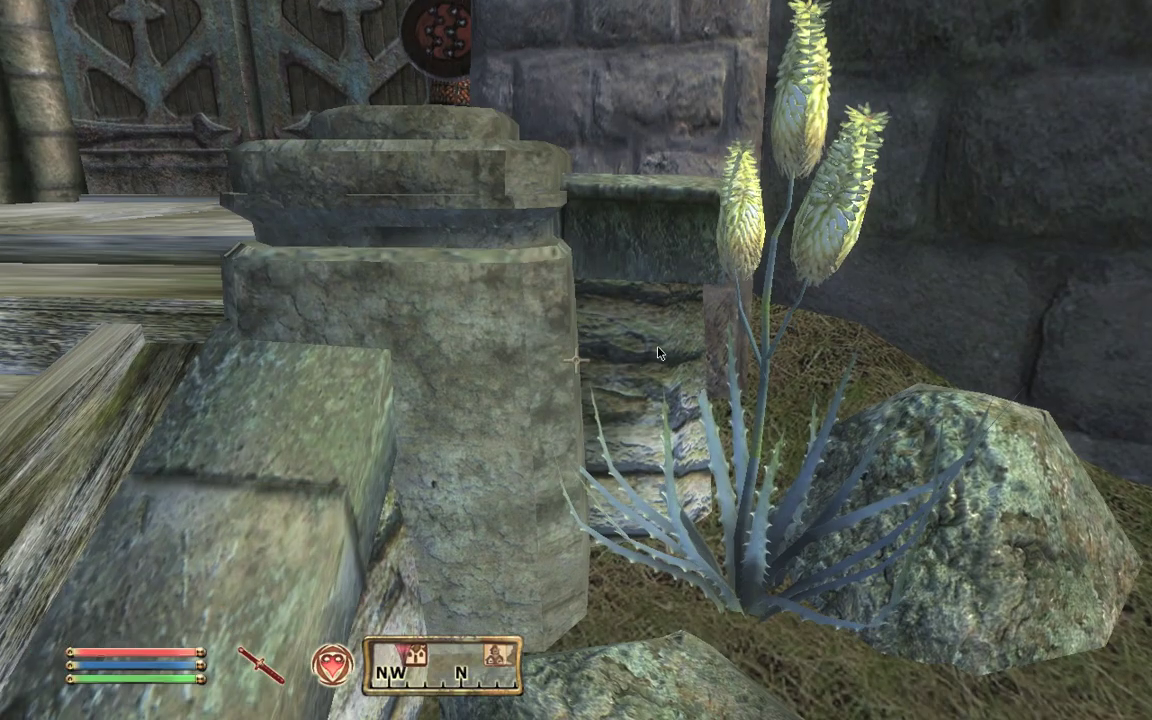
{"action": "key", "text": "w"}
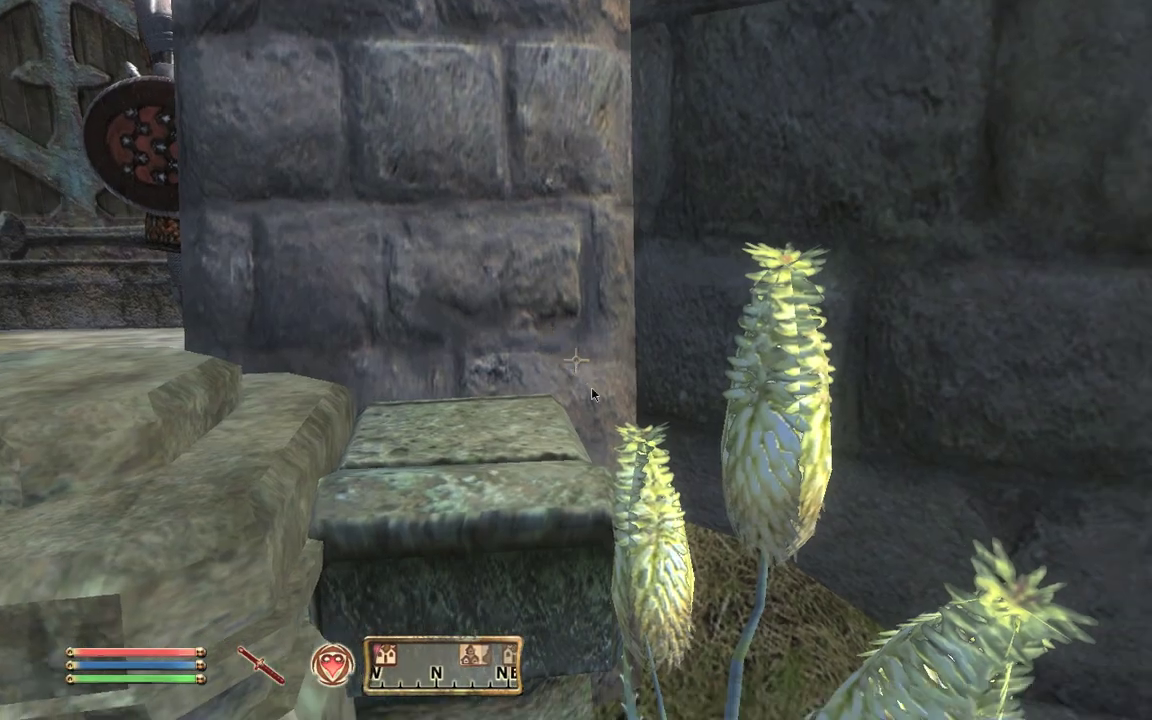
{"action": "key", "text": "w"}
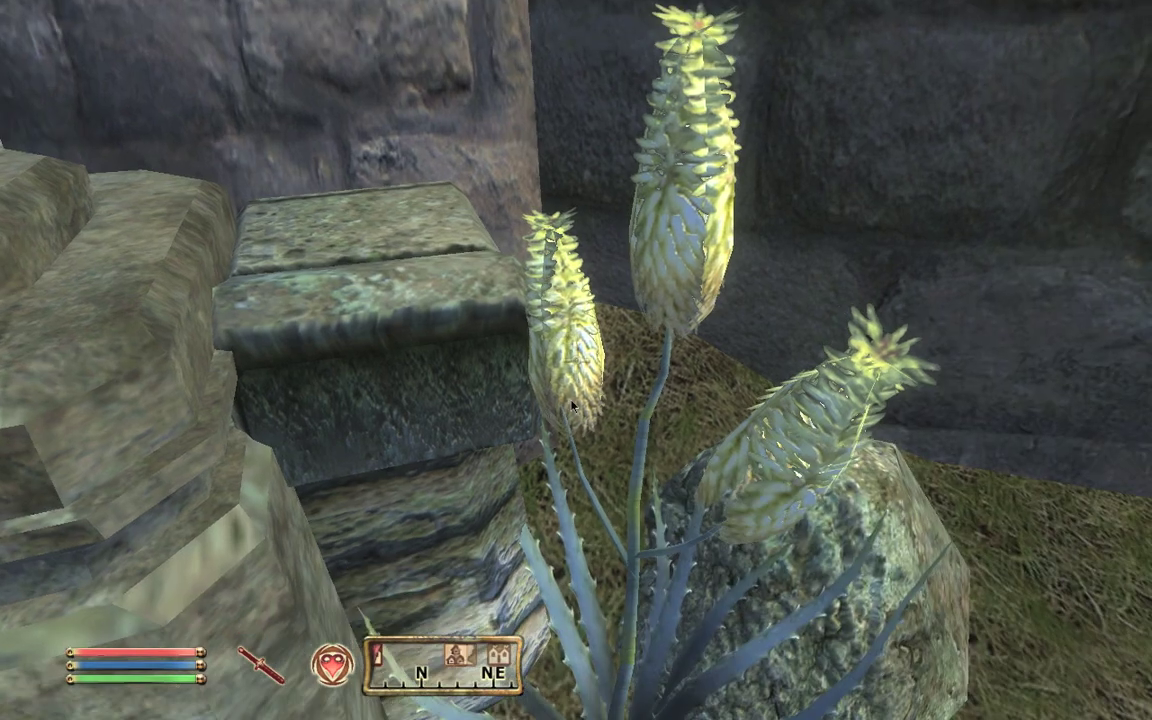
{"action": "key", "text": "space"}
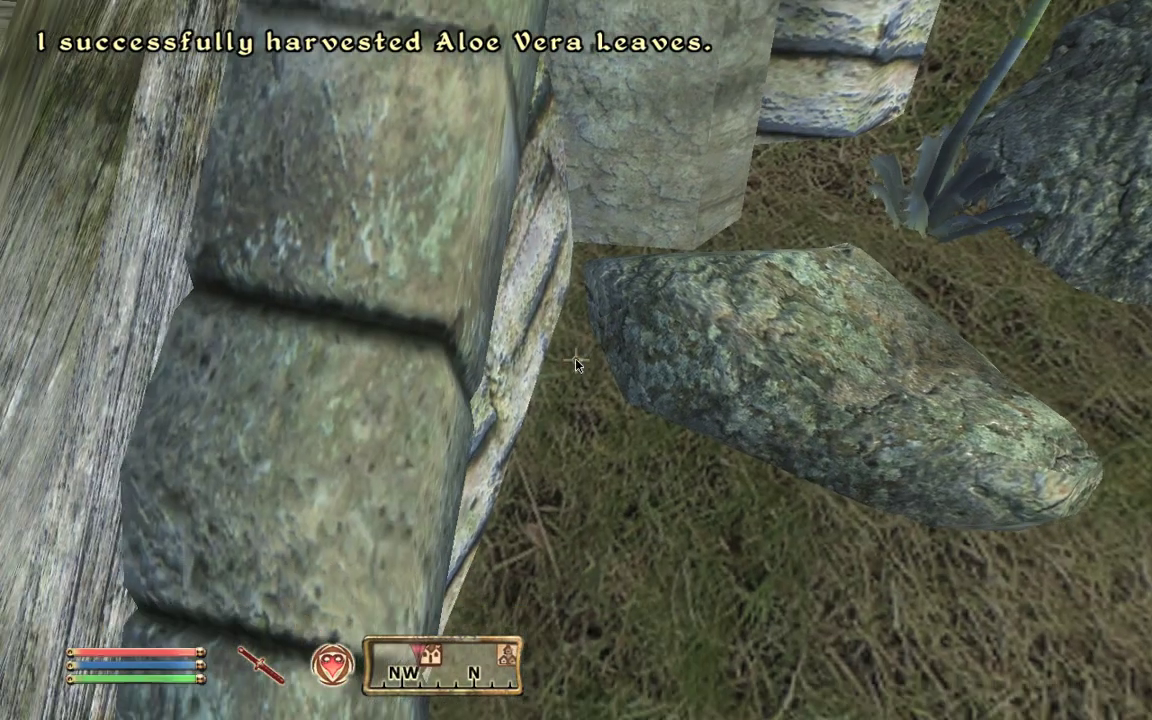
Look around the docks, climb the wooden stairs to the guarded city gate and enter the city.
{"action": "mouse_move", "coordinate": [565, 335]}
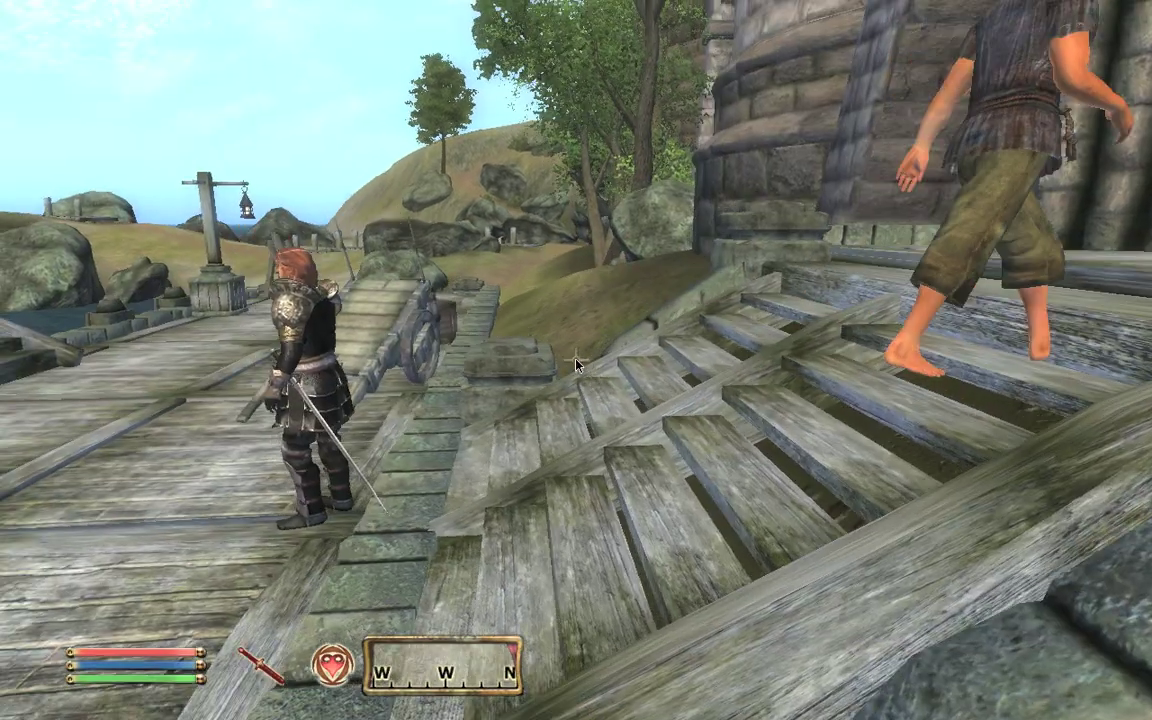
{"action": "key", "text": "w"}
{"action": "mouse_move", "coordinate": [521, 360]}
{"action": "key", "text": "w"}
{"action": "key", "text": "w"}
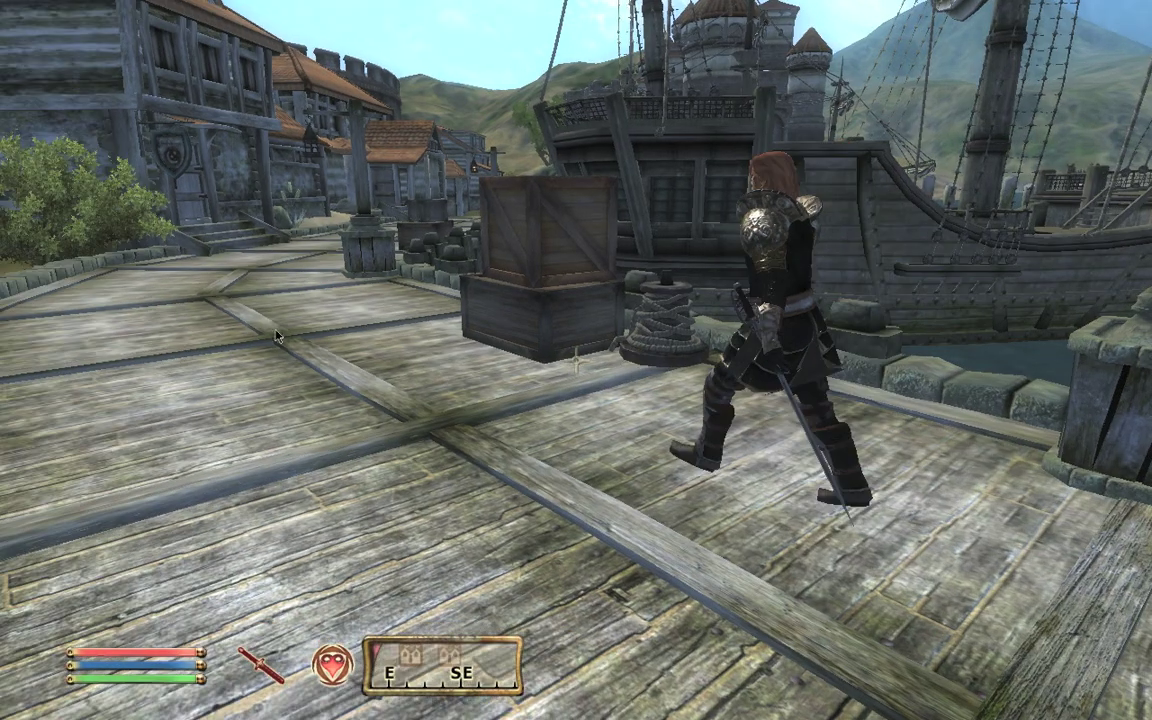
{"action": "key", "text": "f"}
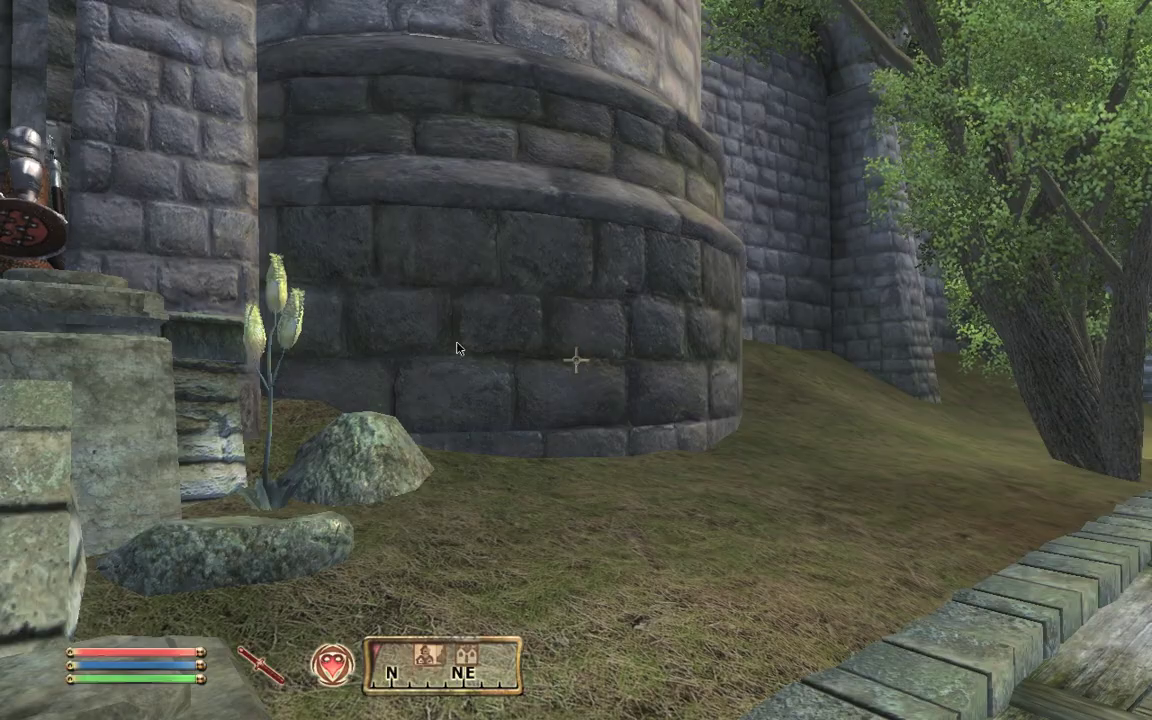
{"action": "key", "text": "w"}
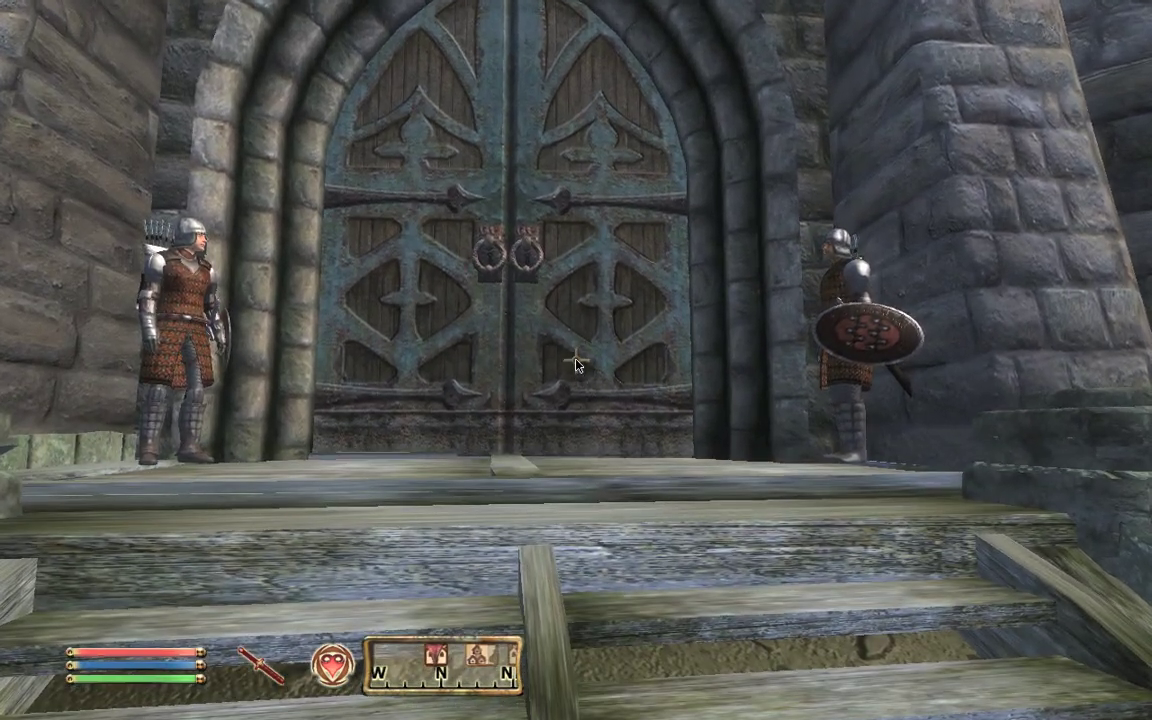
{"action": "key", "text": "w"}
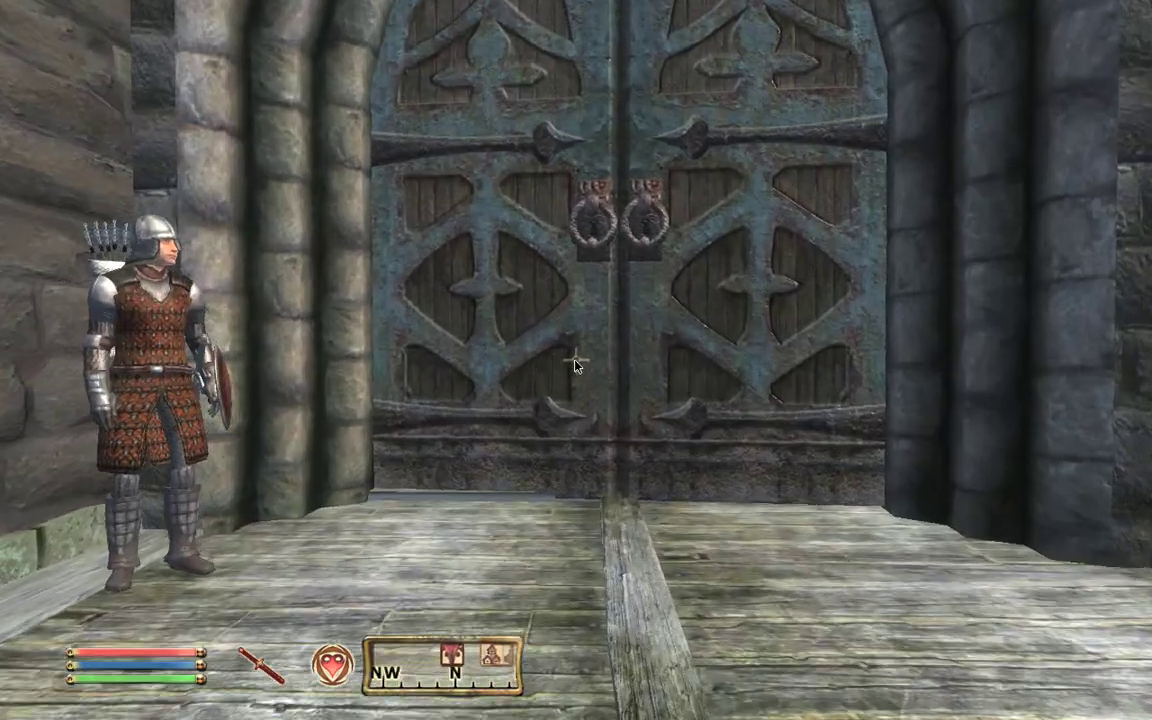
{"action": "key", "text": "w"}
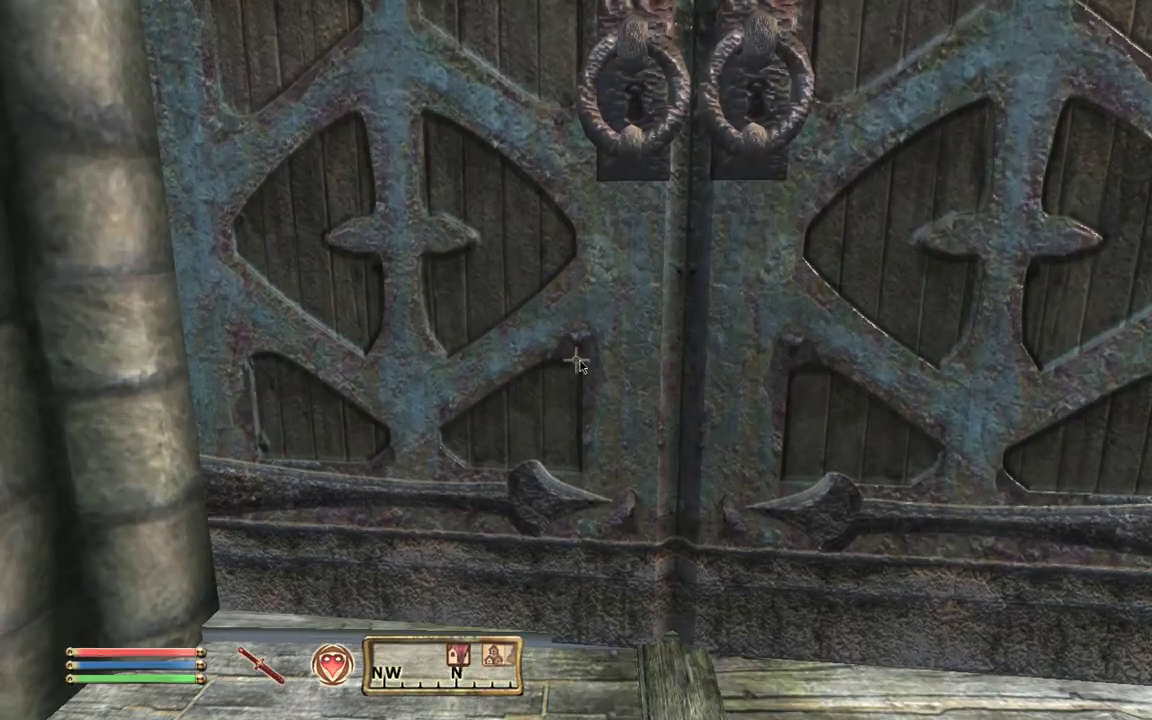
{"action": "key", "text": "w"}
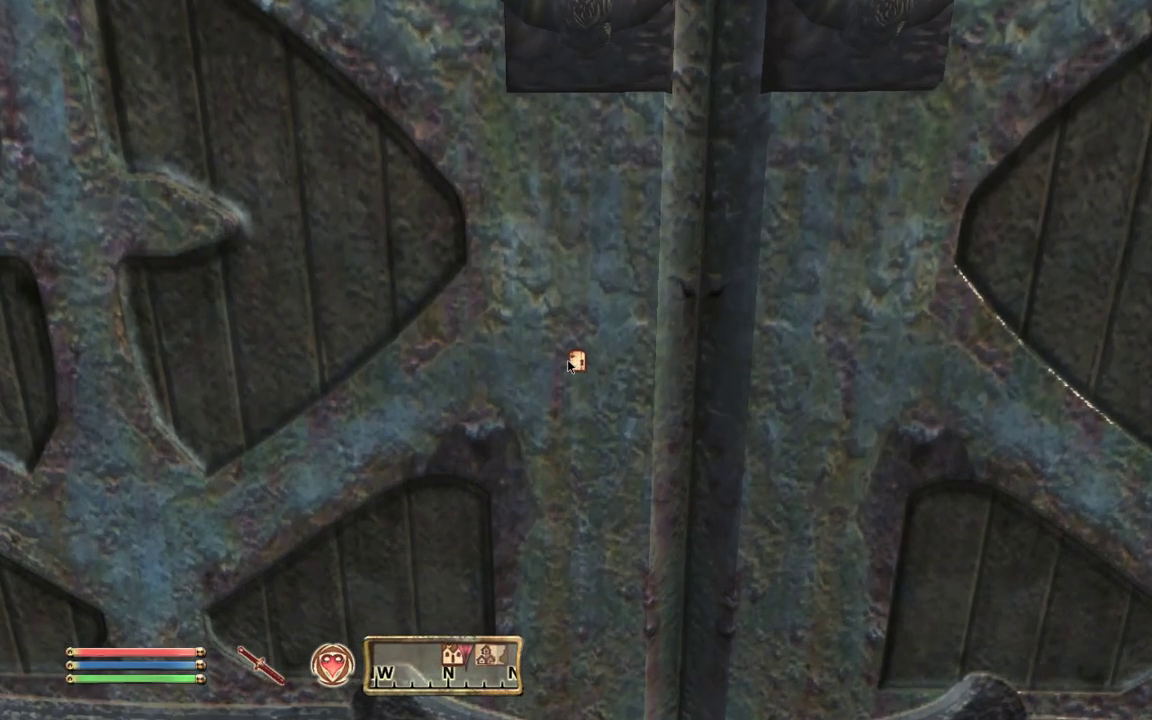
{"action": "key", "text": "space"}
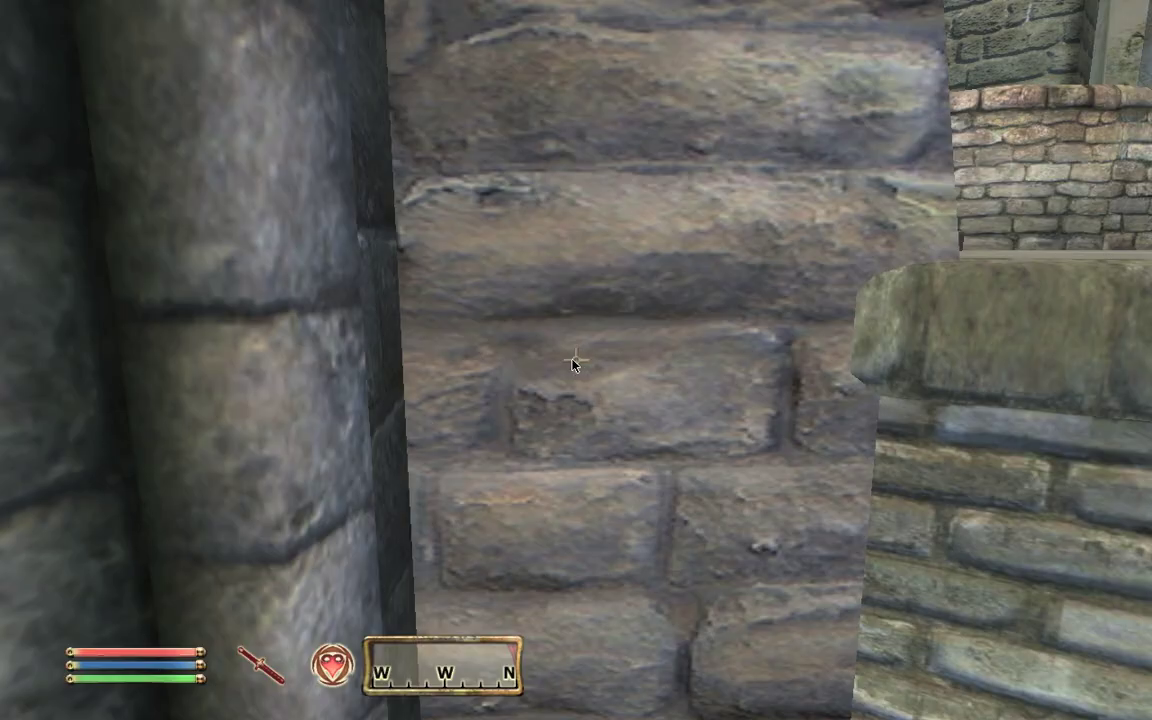
Walk past the bench-ringed tree in the first plaza and follow the cobbled street northeast through the city.
{"action": "key", "text": "w"}
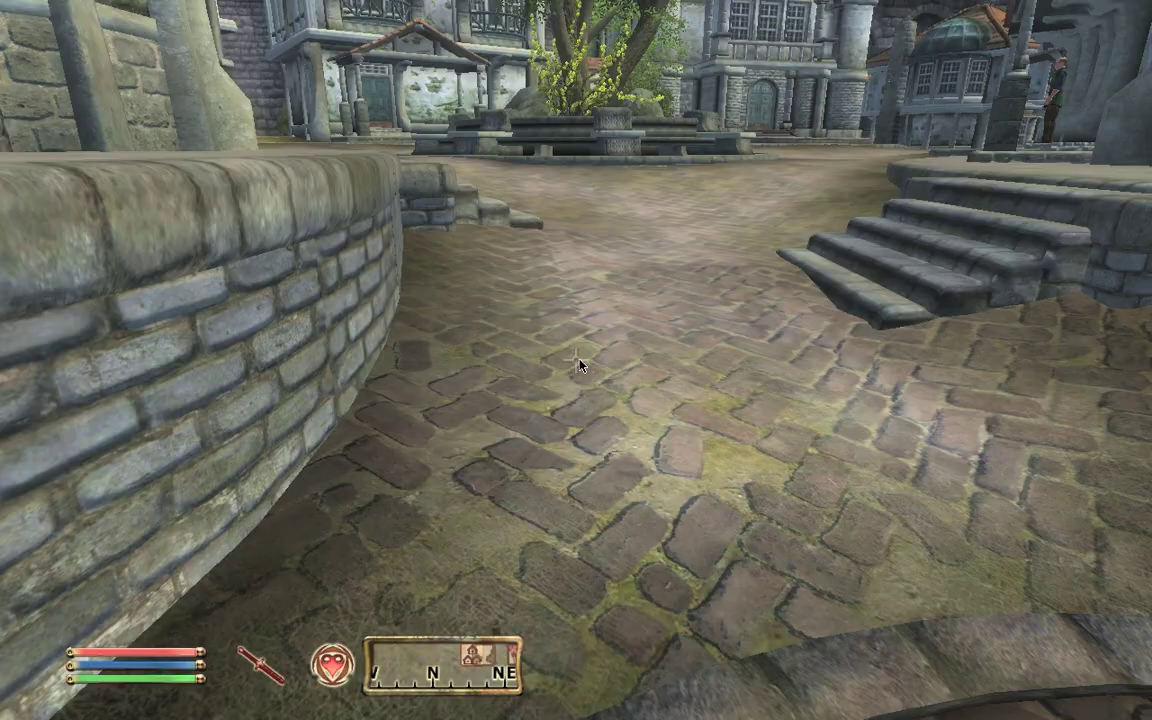
{"action": "key", "text": "w"}
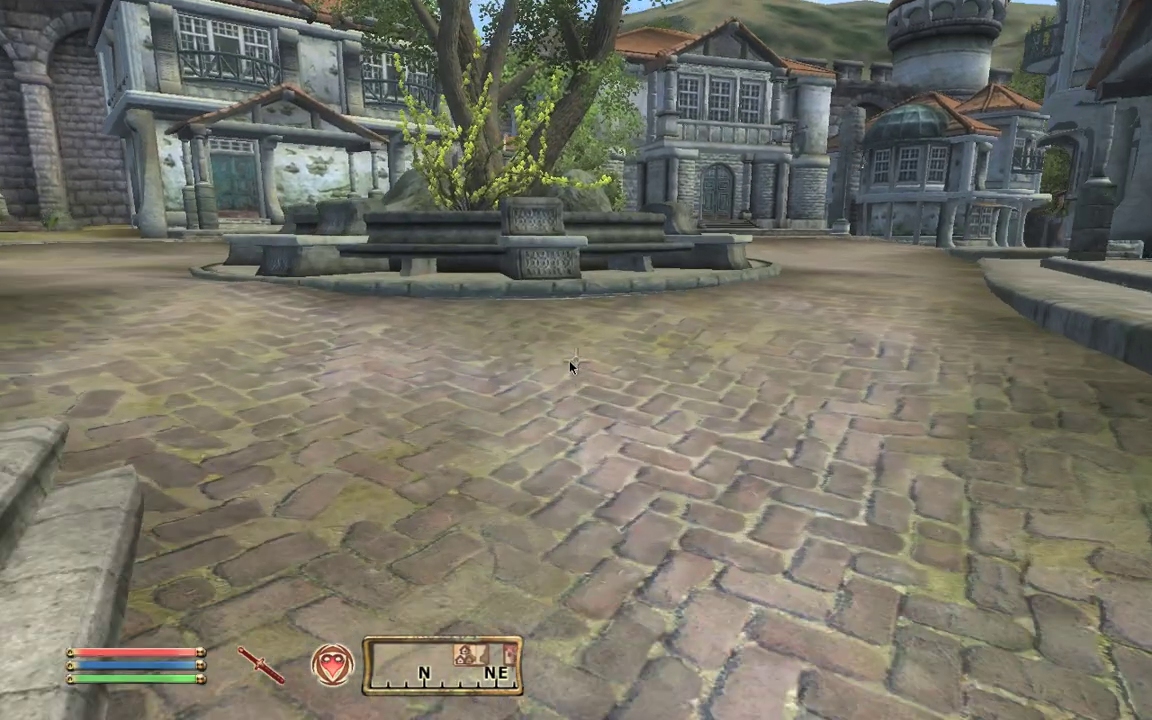
{"action": "key", "text": "w"}
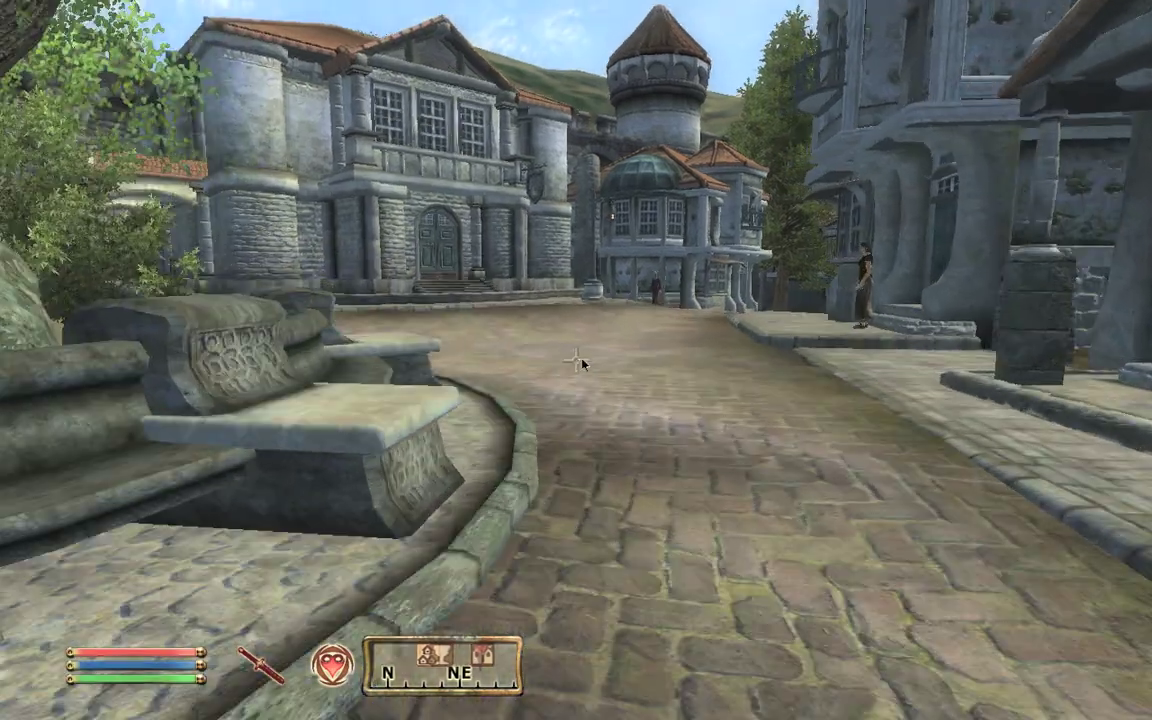
{"action": "key", "text": "w"}
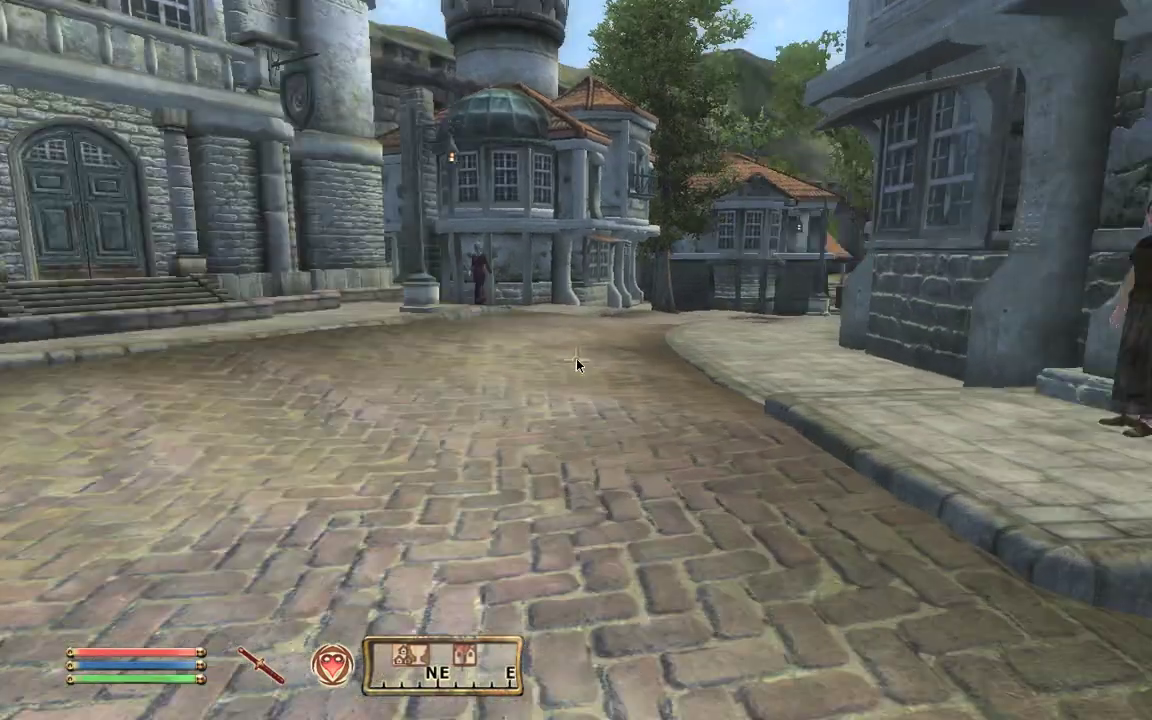
{"action": "key", "text": "w"}
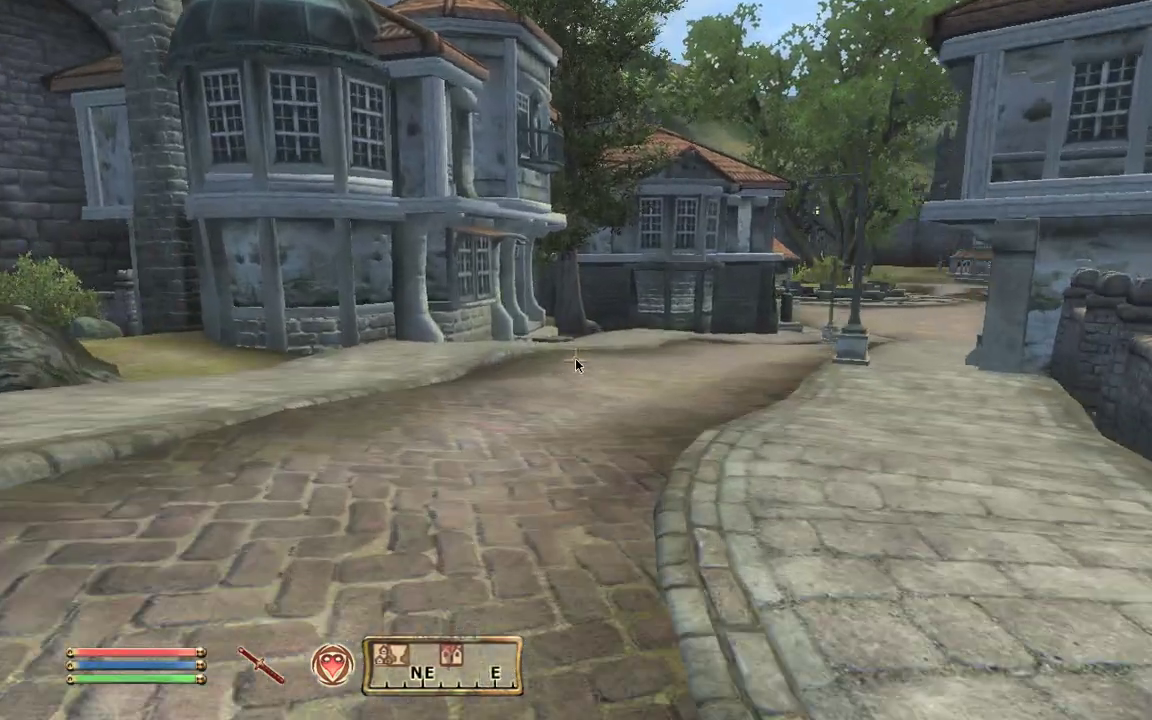
{"action": "key", "text": "w"}
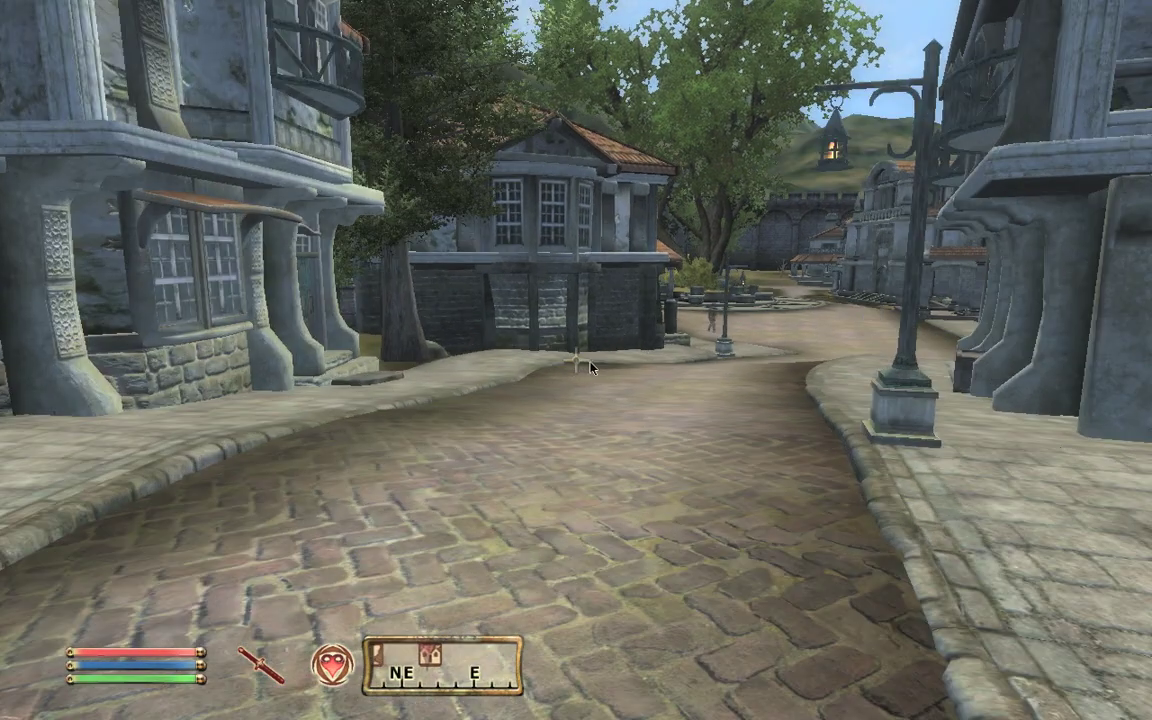
Cross the large square past the tree to the Anvil Main Gate and approach the Imperial Notice on its pillar.
{"action": "key", "text": "w"}
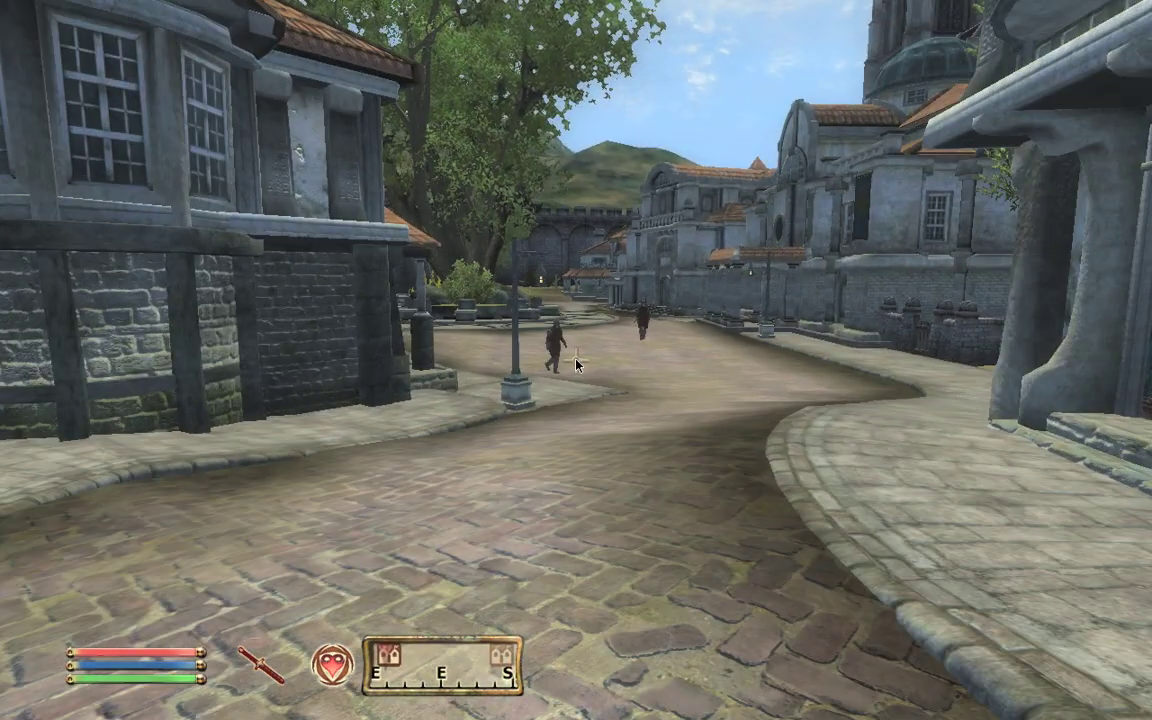
{"action": "key", "text": "w"}
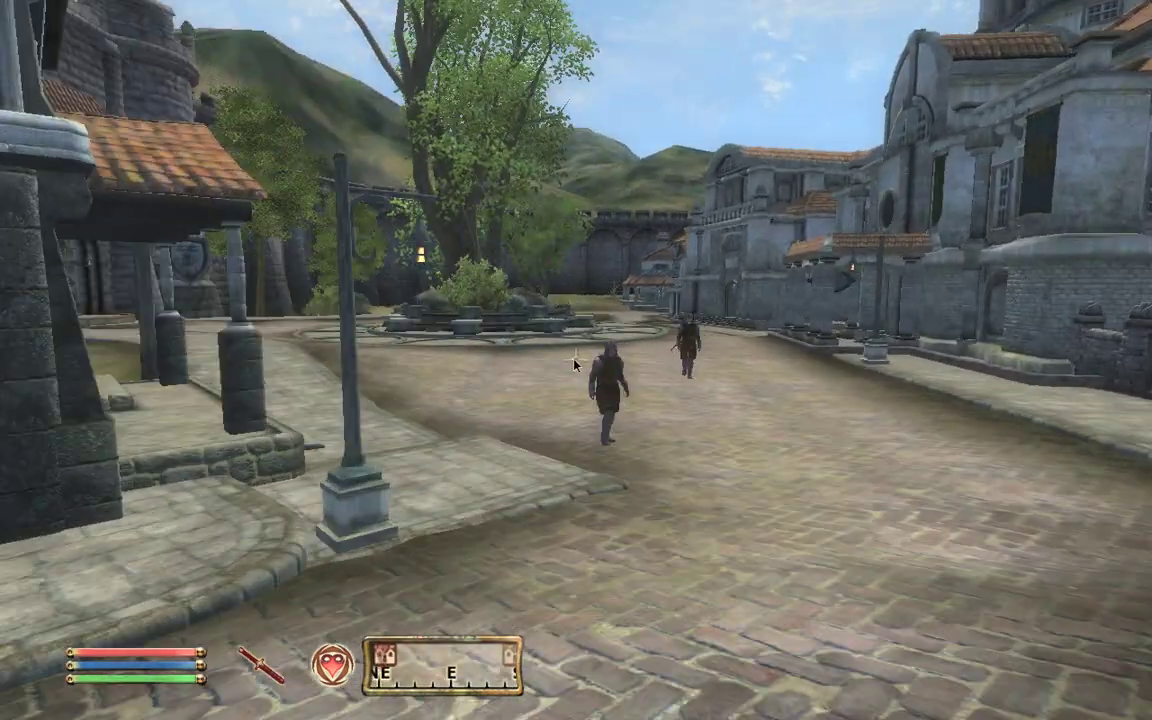
{"action": "key", "text": "w"}
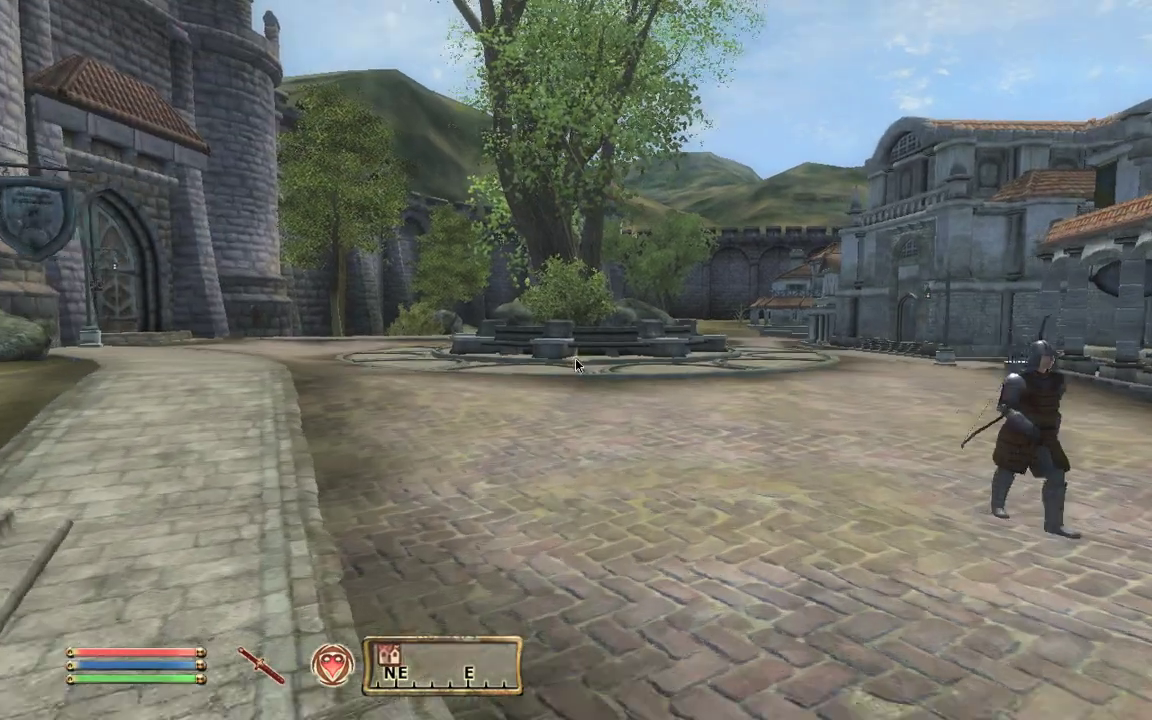
{"action": "key", "text": "w"}
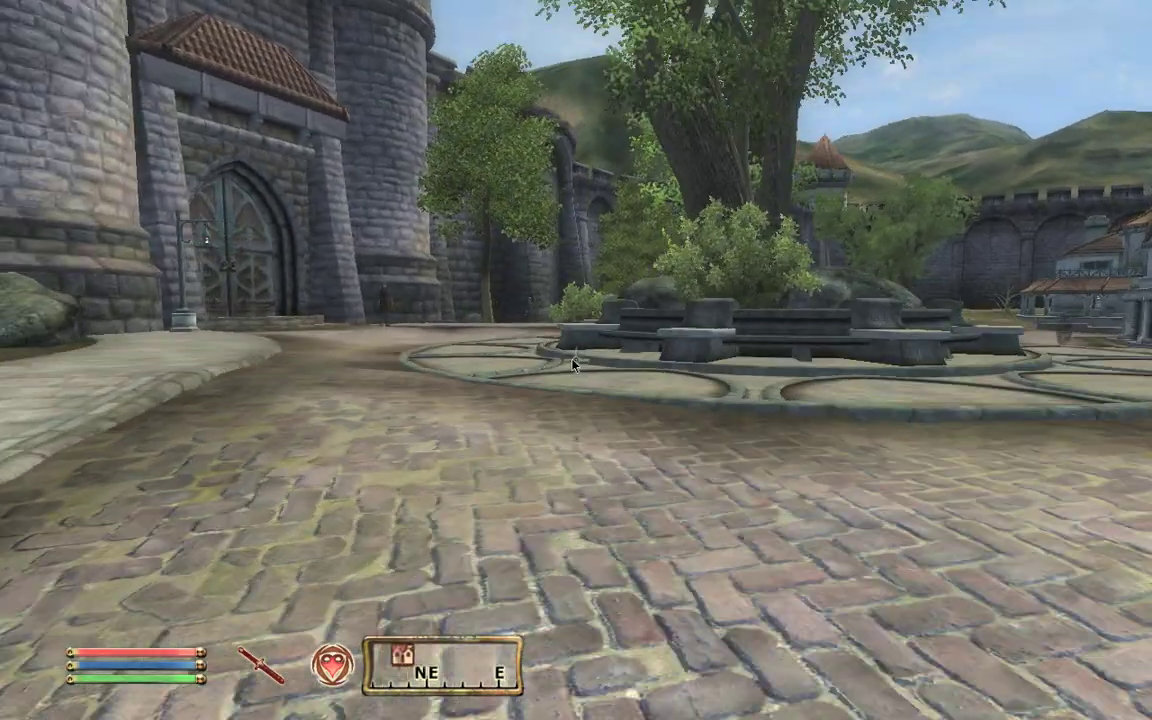
{"action": "key", "text": "w"}
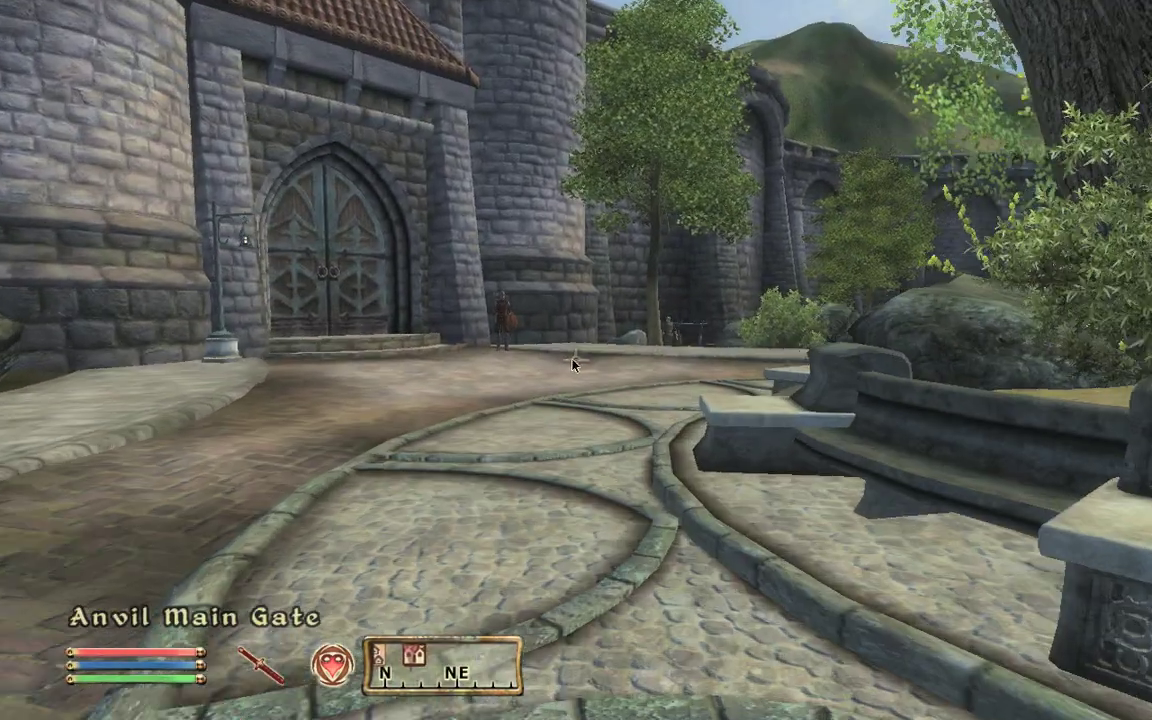
{"action": "key", "text": "w"}
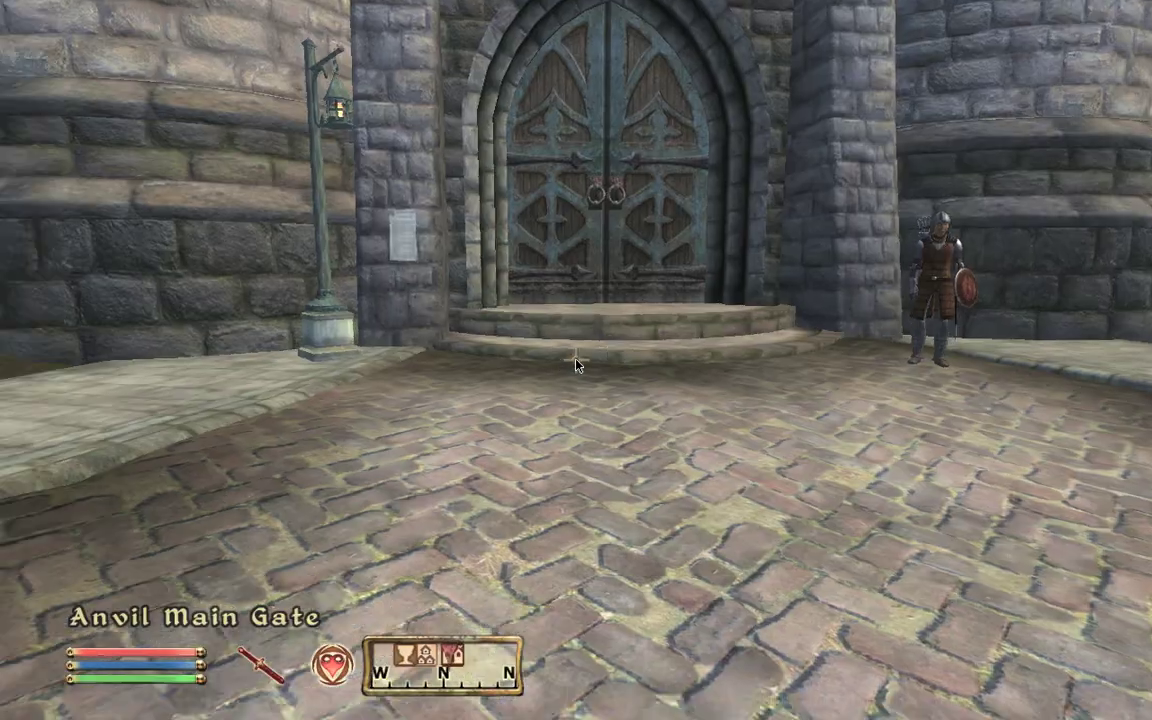
{"action": "key", "text": "w"}
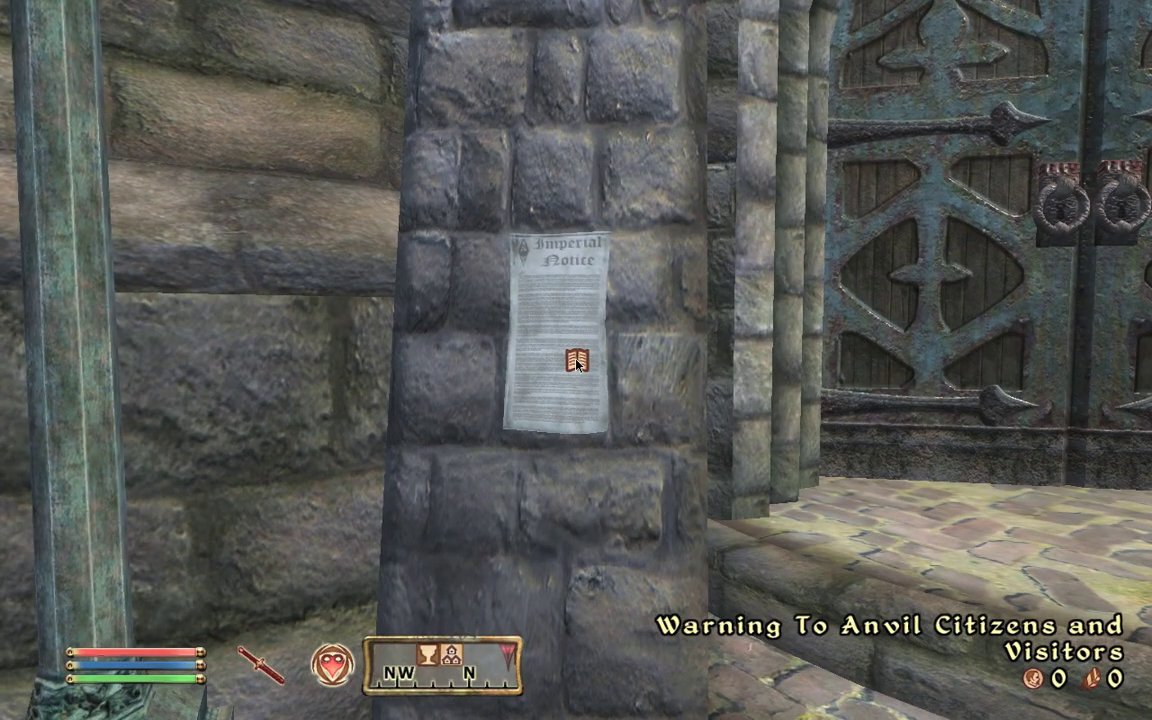
Read the Warning To Anvil Citizens and Visitors notice, close it and dismiss the Shadows in a Struggle for Power quest message.
{"action": "key", "text": "space"}
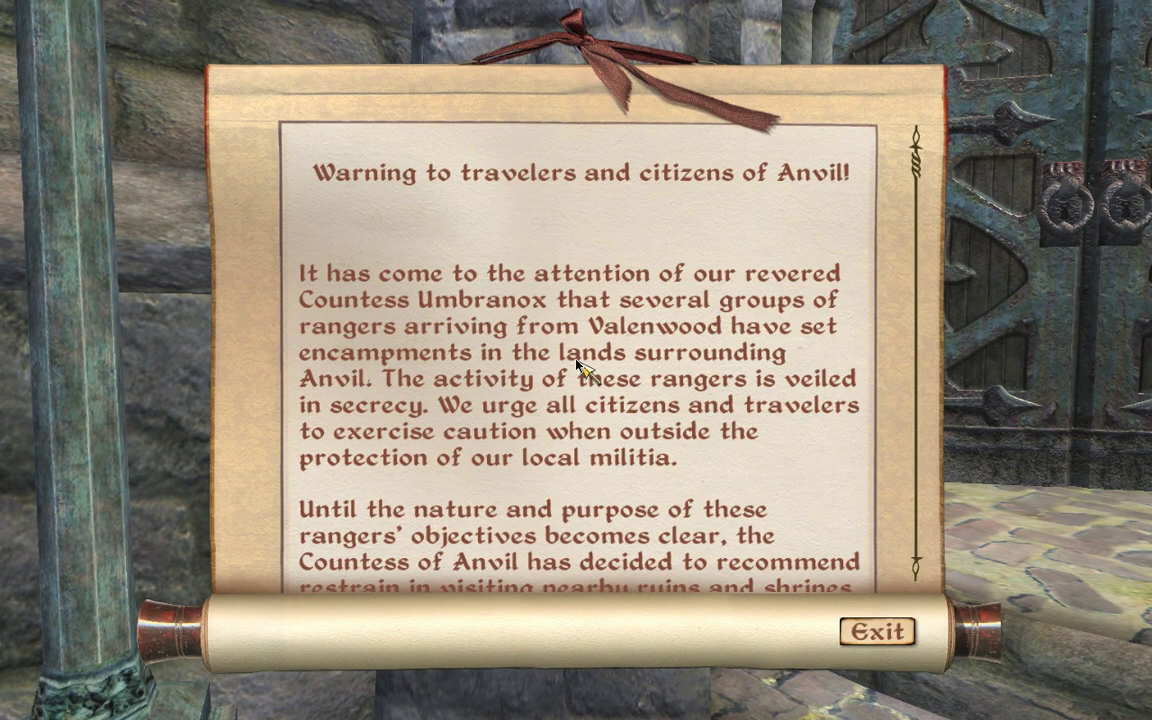
{"action": "scroll", "coordinate": [635, 385], "scroll_direction": "down", "scroll_amount": 6}
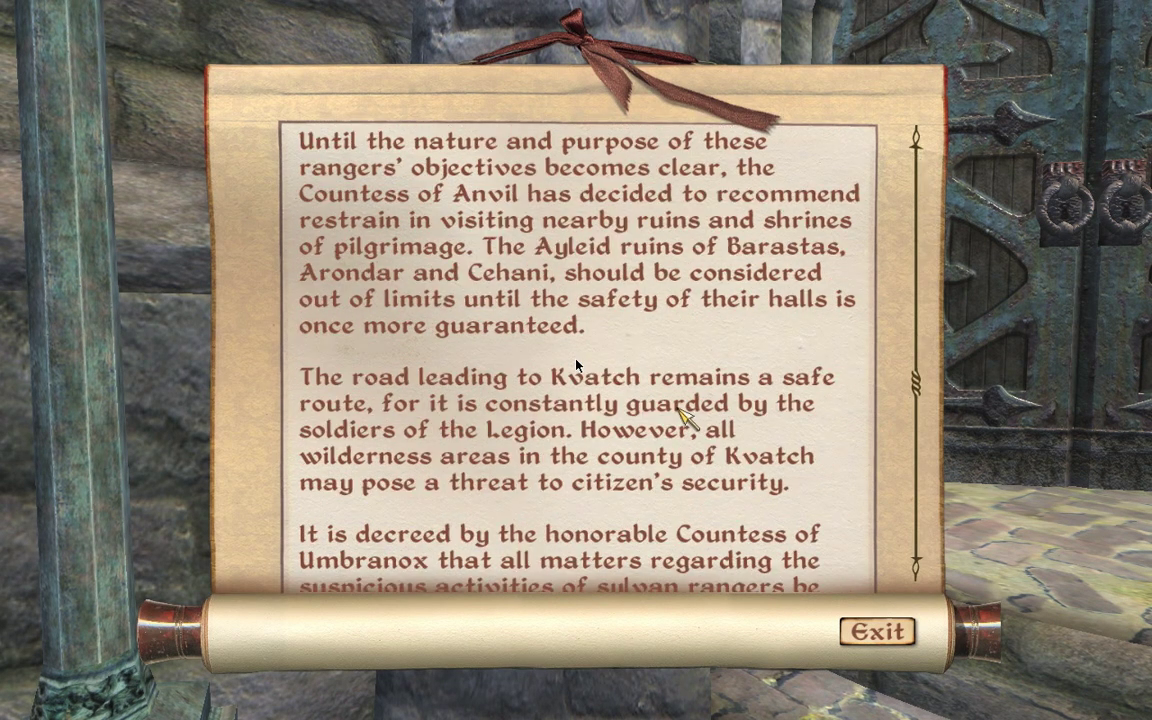
{"action": "scroll", "coordinate": [679, 408], "scroll_direction": "down", "scroll_amount": 4}
{"action": "scroll", "coordinate": [679, 408], "scroll_direction": "up", "scroll_amount": 1}
{"action": "scroll", "coordinate": [675, 408], "scroll_direction": "up", "scroll_amount": 4}
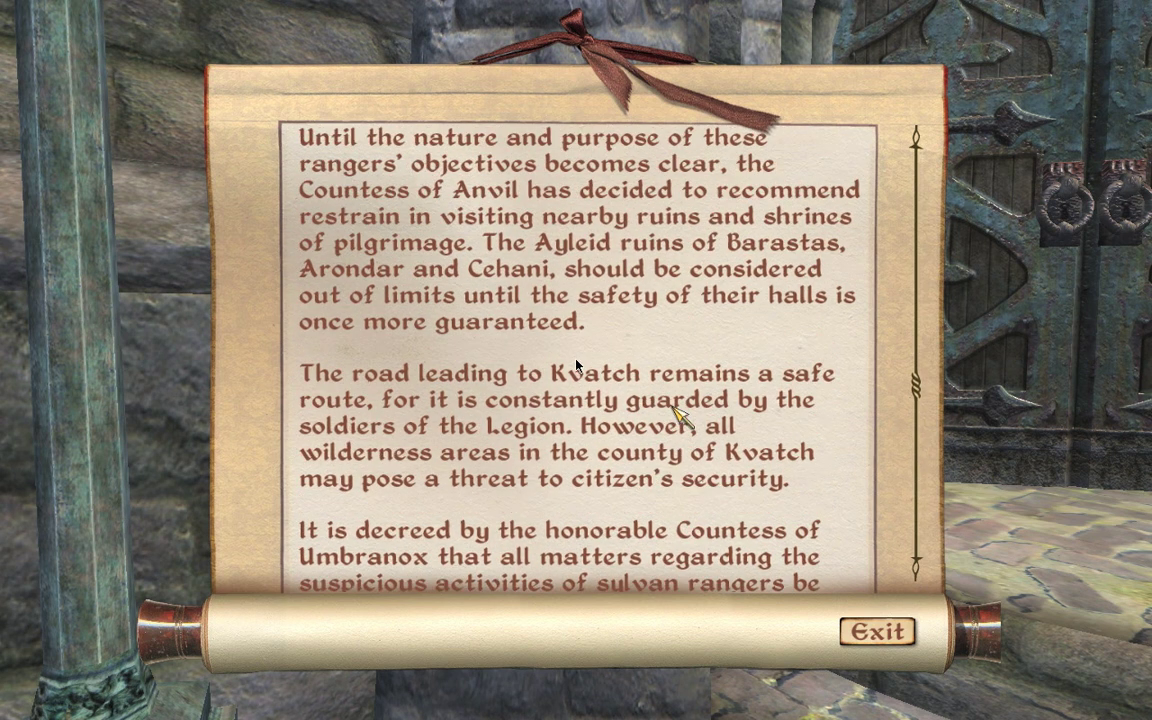
{"action": "left_click", "coordinate": [876, 632]}
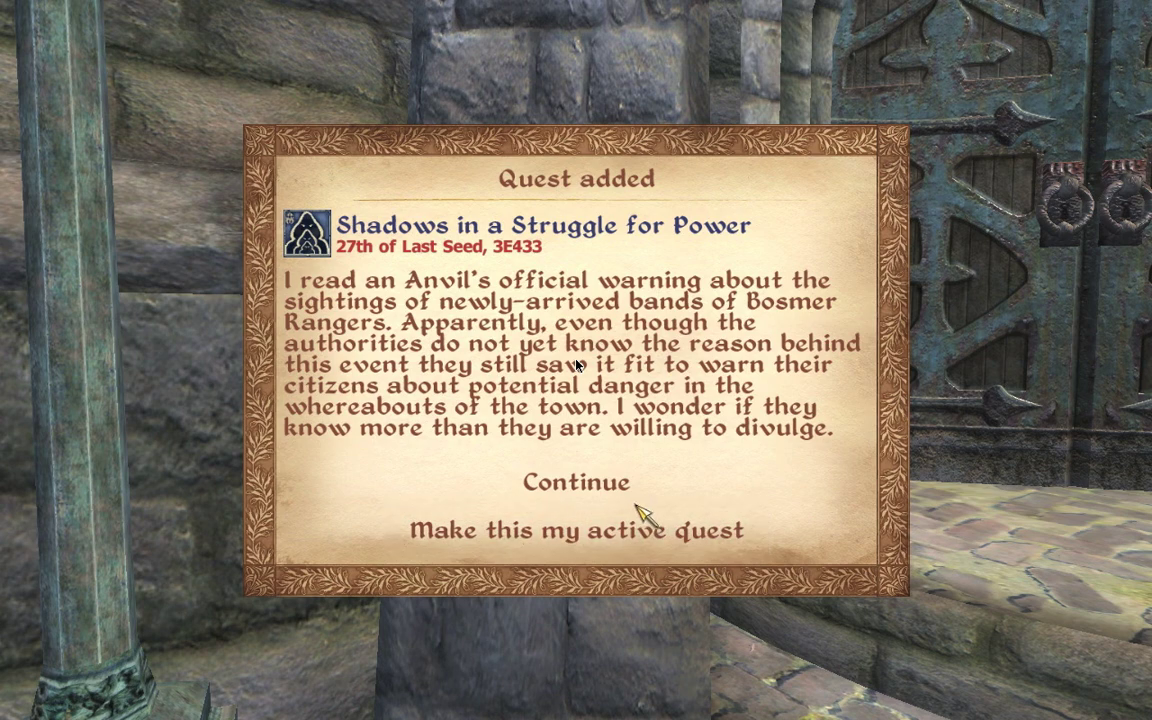
{"action": "left_click", "coordinate": [610, 494]}
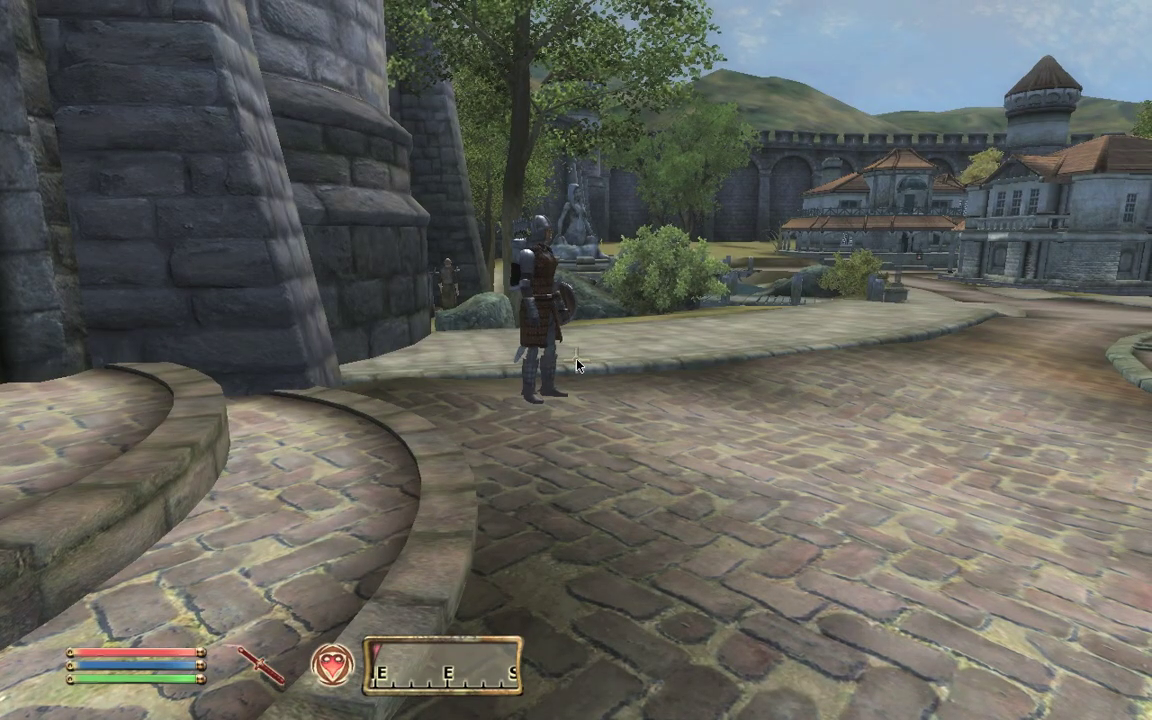
Quit the game to the desktop and close the services.exe program error.
{"action": "key", "text": "Escape"}
{"action": "left_click", "coordinate": [576, 473]}
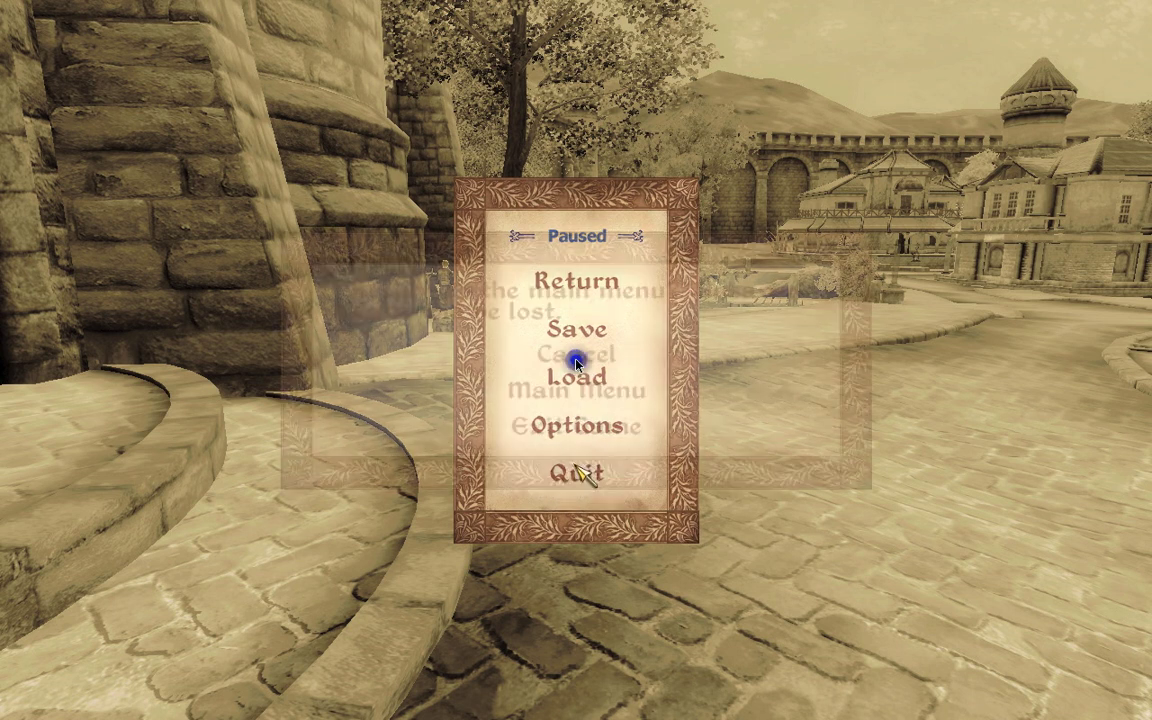
{"action": "key", "text": "Escape"}
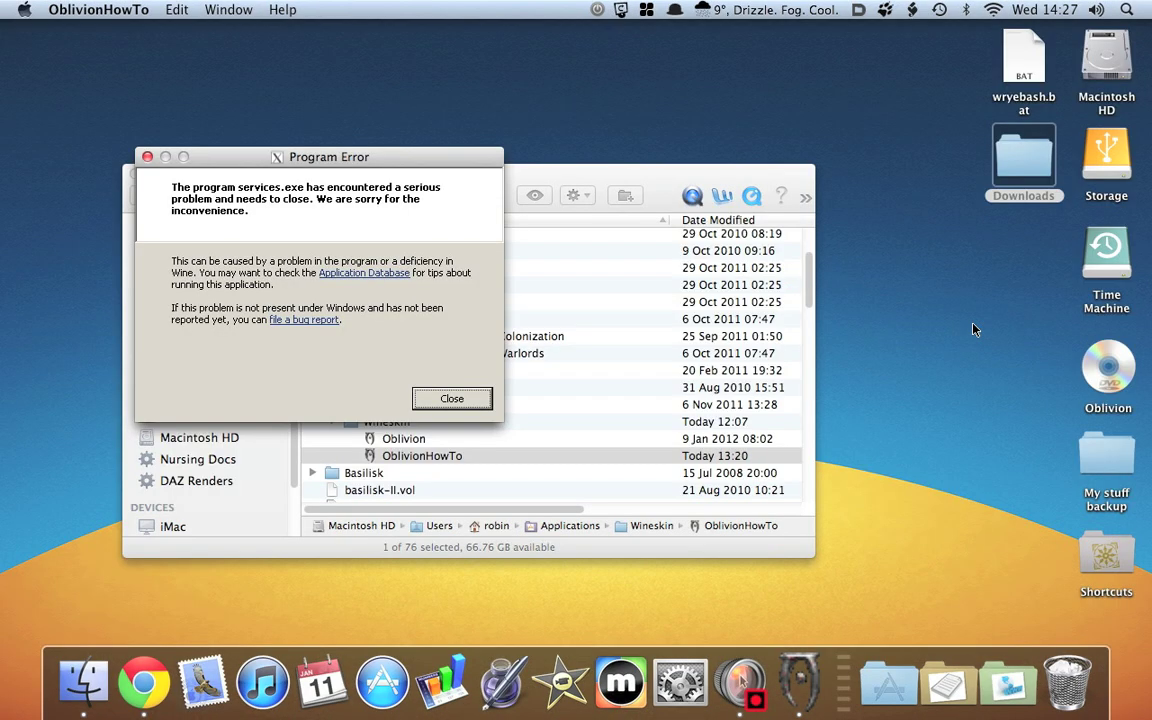
{"action": "left_click", "coordinate": [440, 398]}
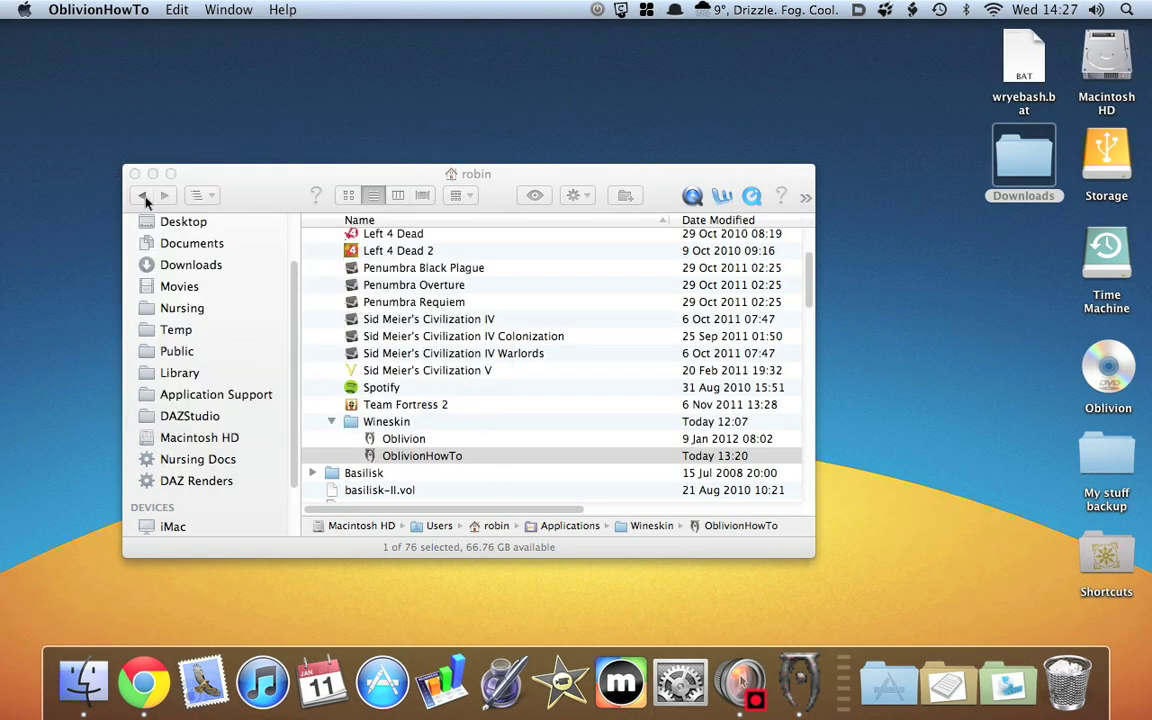
In Finder, show the package contents of the Oblivion wrapper in the Wineskin folder.
{"action": "left_click", "coordinate": [270, 177]}
{"action": "left_click", "coordinate": [392, 442]}
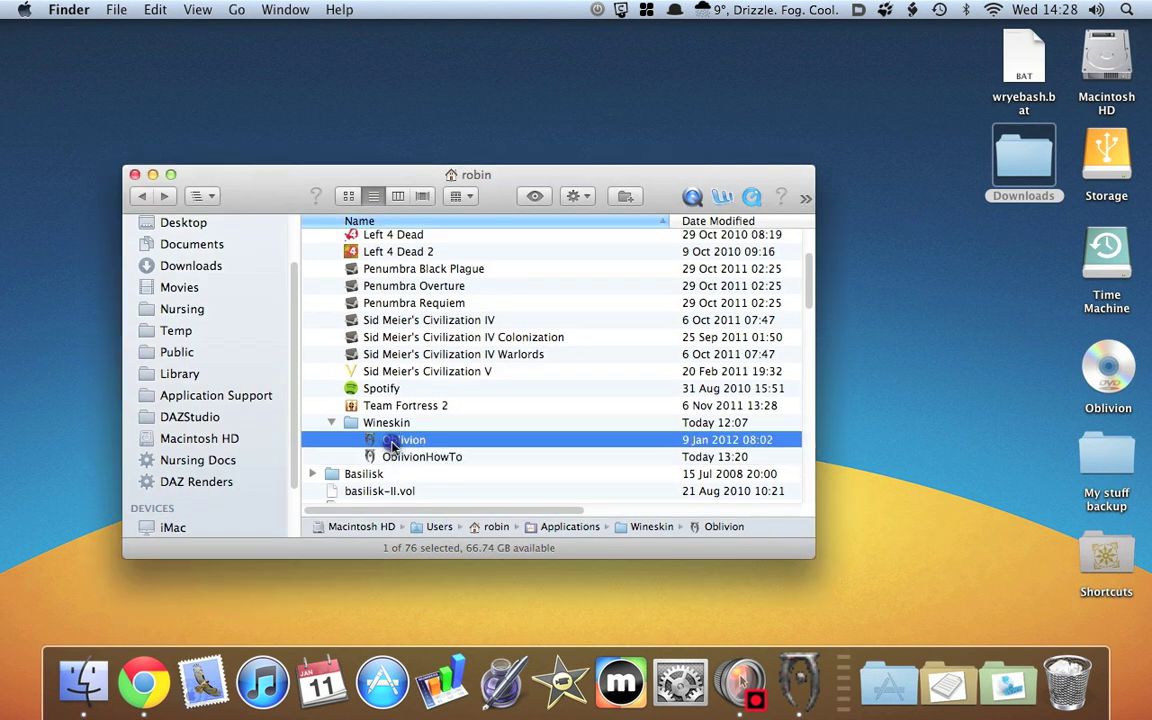
{"action": "right_click", "coordinate": [392, 447]}
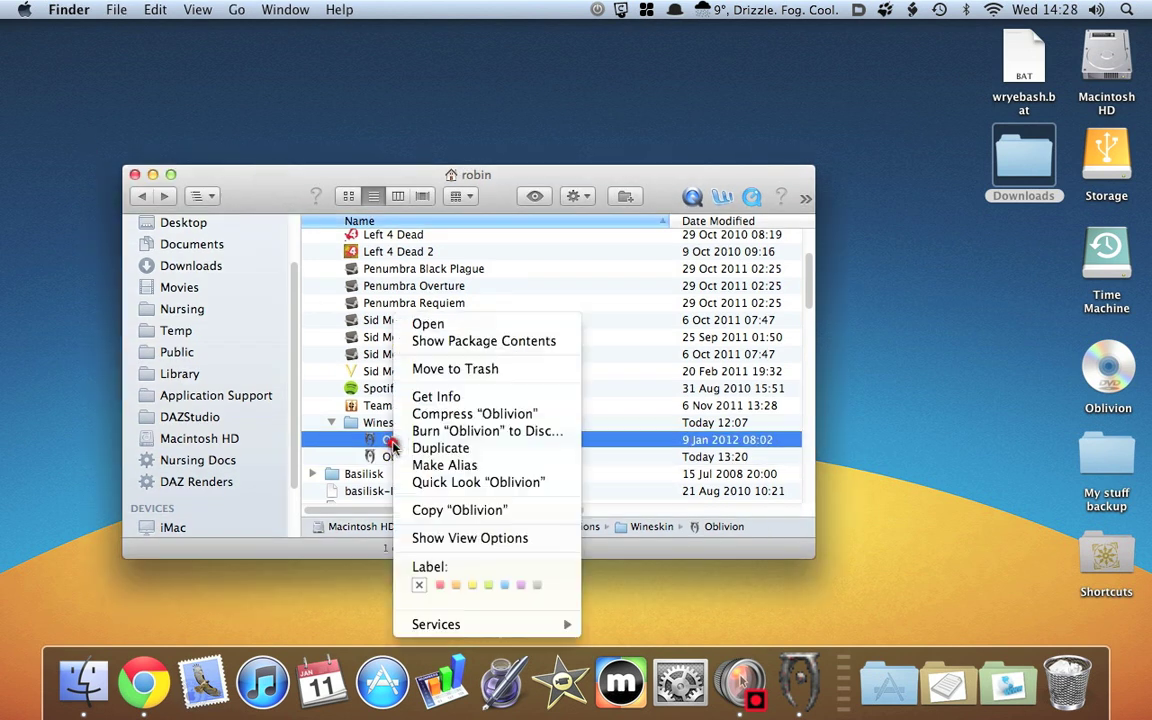
{"action": "left_click", "coordinate": [434, 343]}
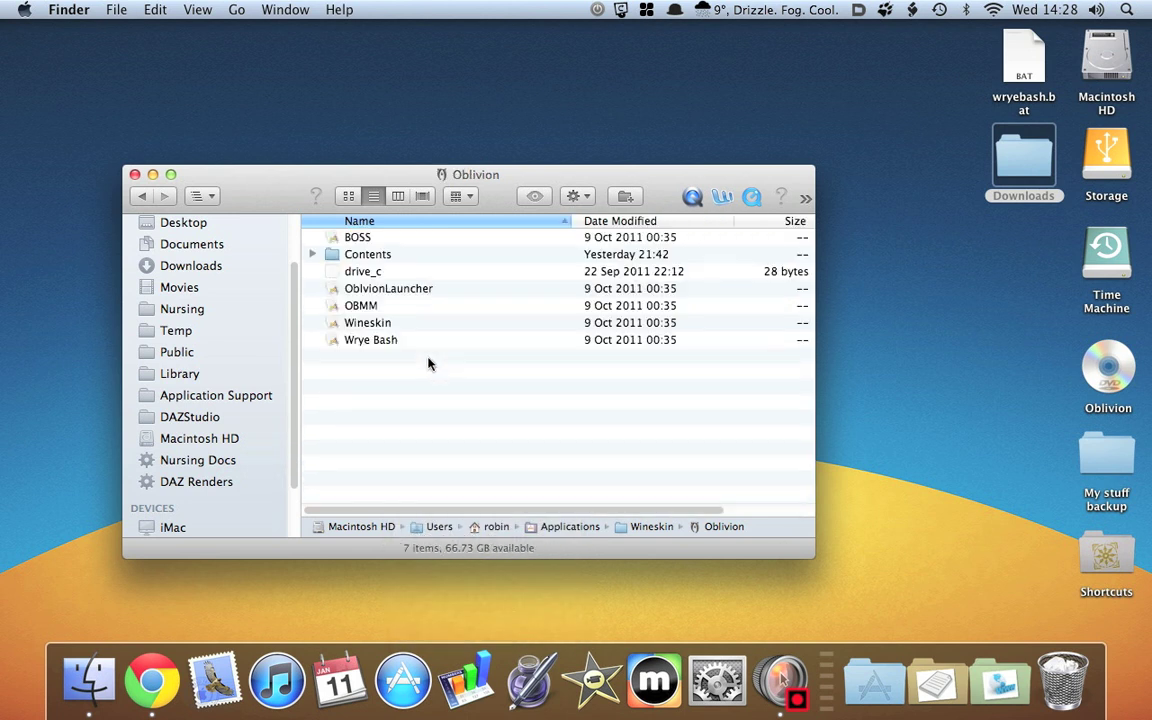
Launch OBMM from the Oblivion wrapper's package and close the services.exe program error.
{"action": "left_click", "coordinate": [338, 308]}
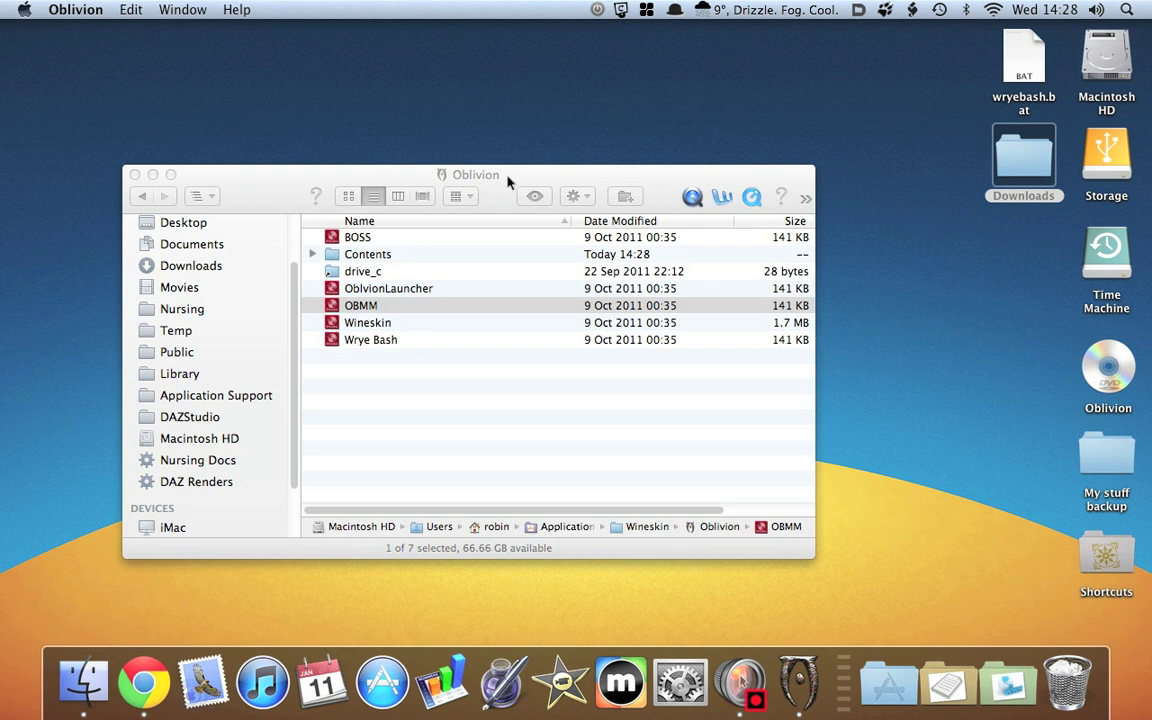
{"action": "left_click_drag", "start_coordinate": [506, 178], "coordinate": [557, 187]}
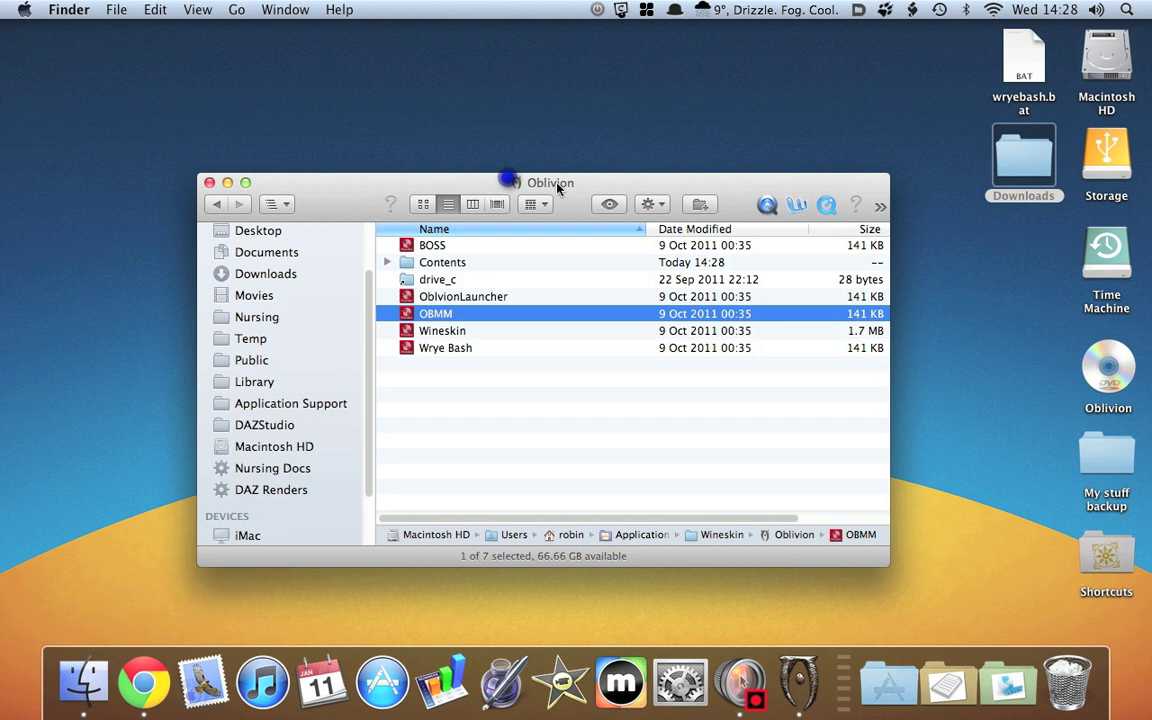
{"action": "left_click_drag", "start_coordinate": [558, 187], "coordinate": [562, 187]}
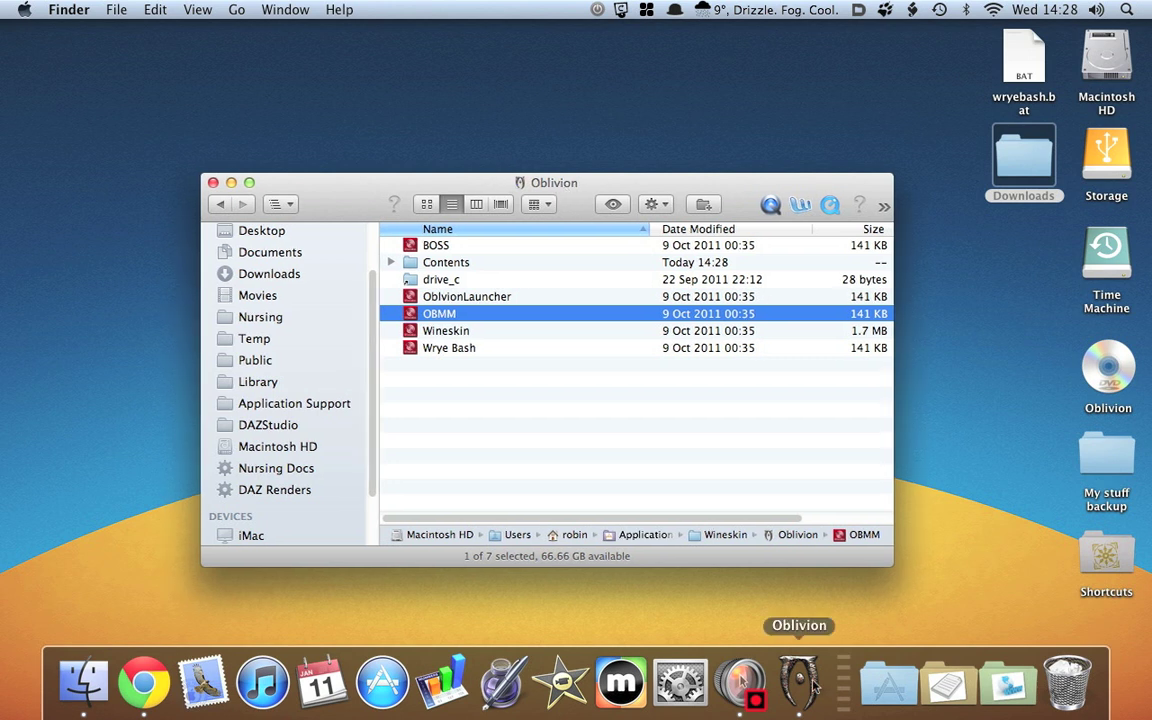
{"action": "left_click", "coordinate": [815, 685]}
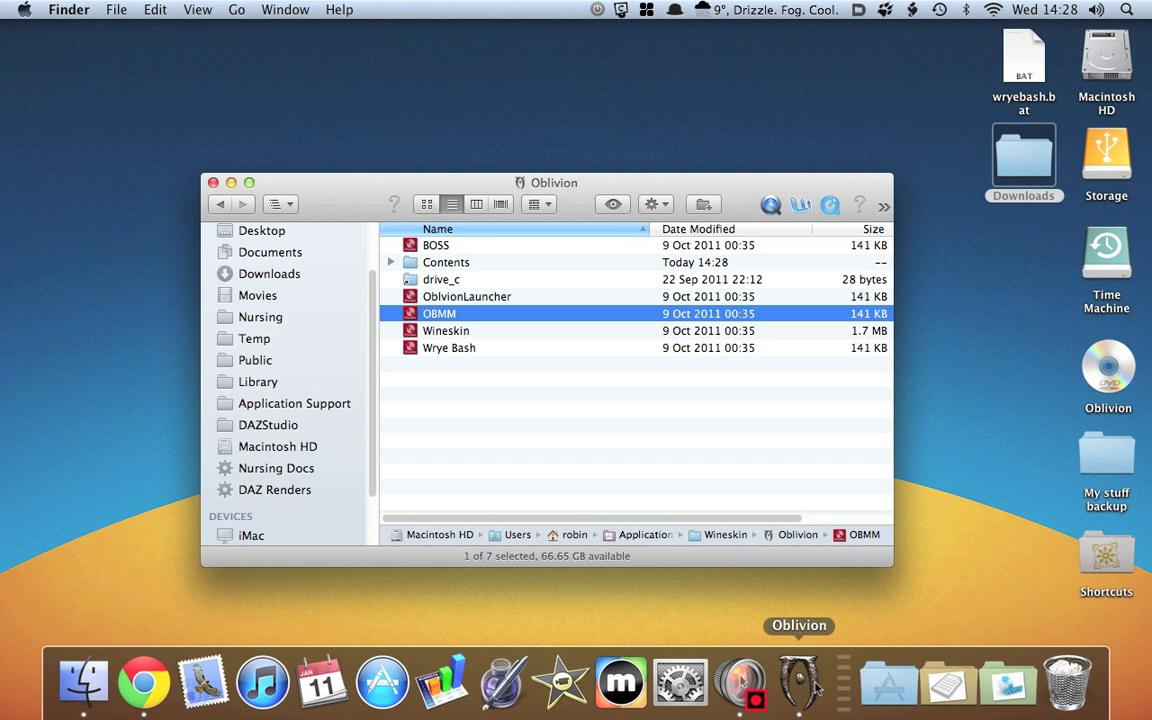
{"action": "double_click", "coordinate": [417, 320]}
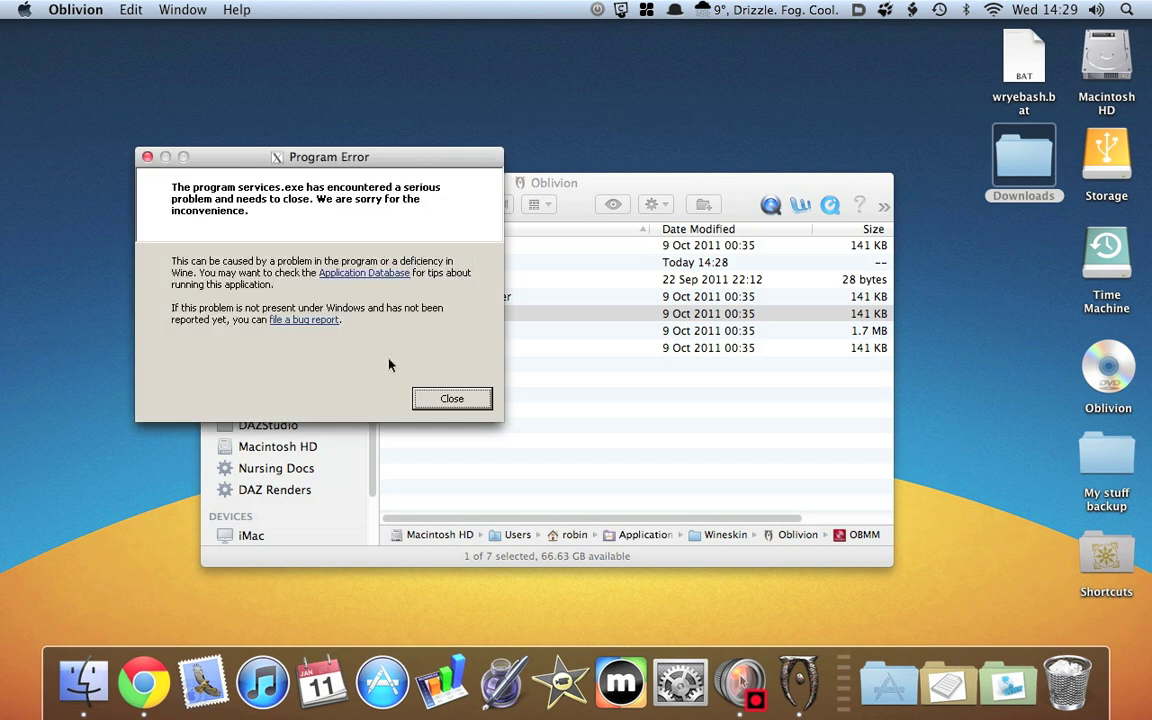
{"action": "left_click", "coordinate": [460, 400]}
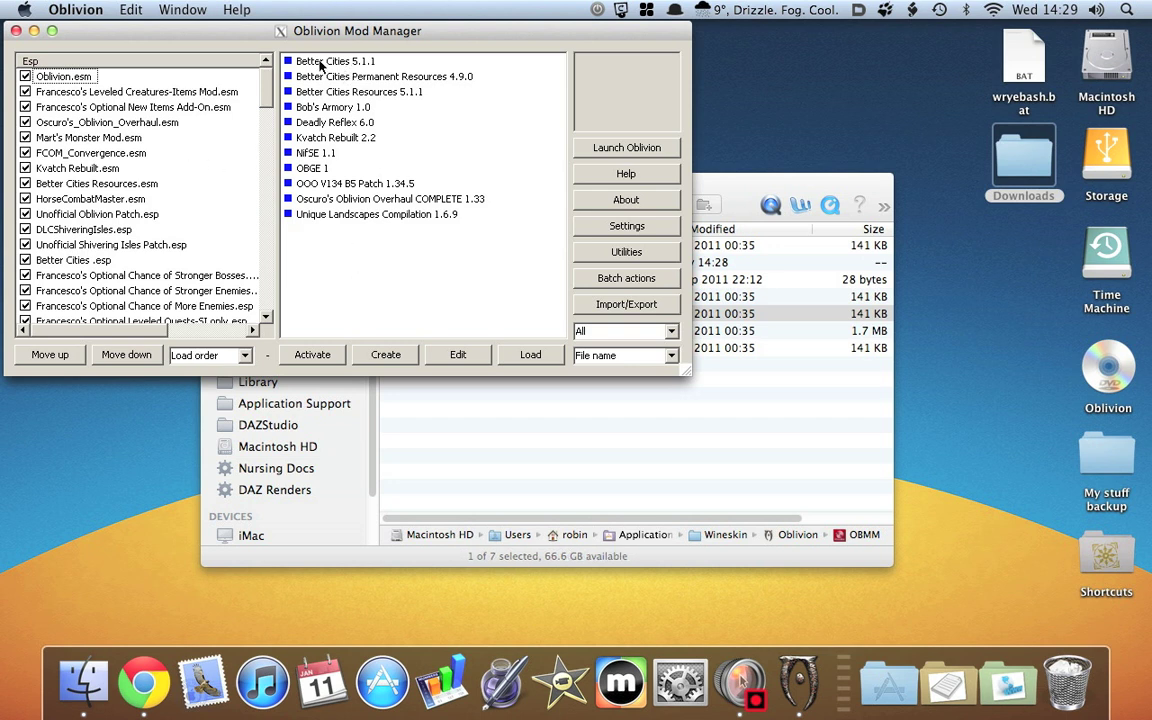
Examine the plugin load order and installed mods in Oblivion Mod Manager, then exit it.
{"action": "left_click", "coordinate": [267, 90]}
{"action": "mouse_move", "coordinate": [267, 90]}
{"action": "left_mouse_down"}
{"action": "mouse_move", "coordinate": [286, 305]}
{"action": "mouse_move", "coordinate": [266, 228]}
{"action": "mouse_move", "coordinate": [266, 300]}
{"action": "mouse_move", "coordinate": [258, 90]}
{"action": "left_mouse_up"}
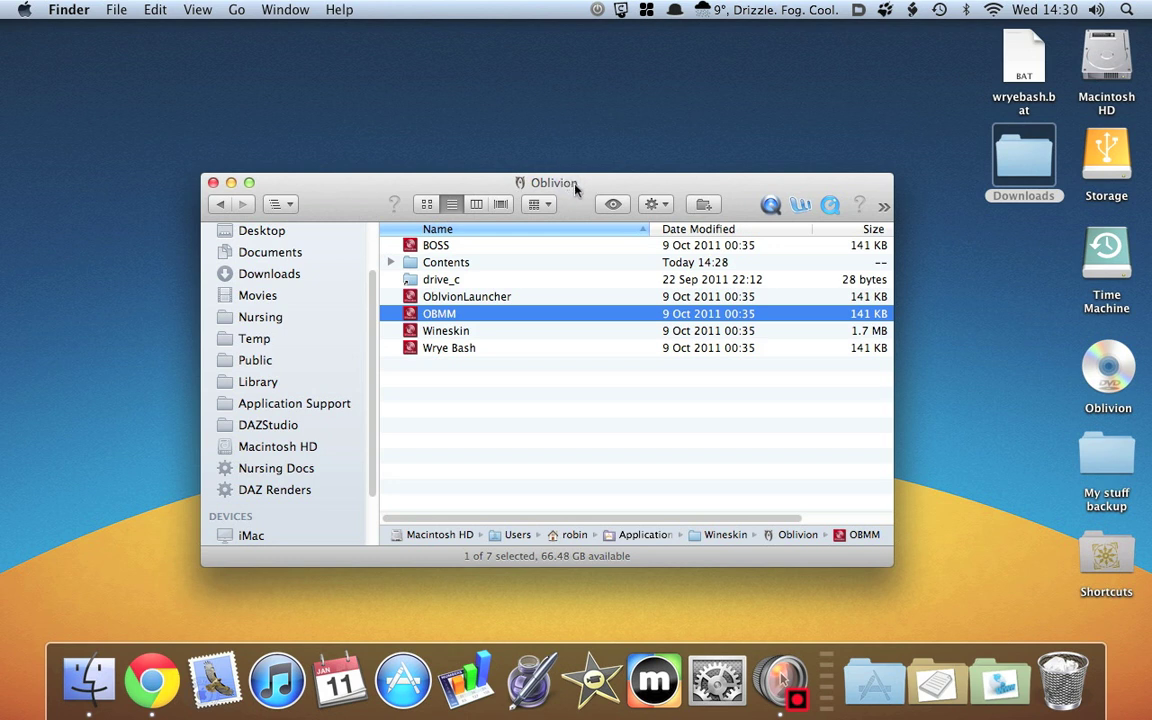
{"action": "key", "text": "alt"}
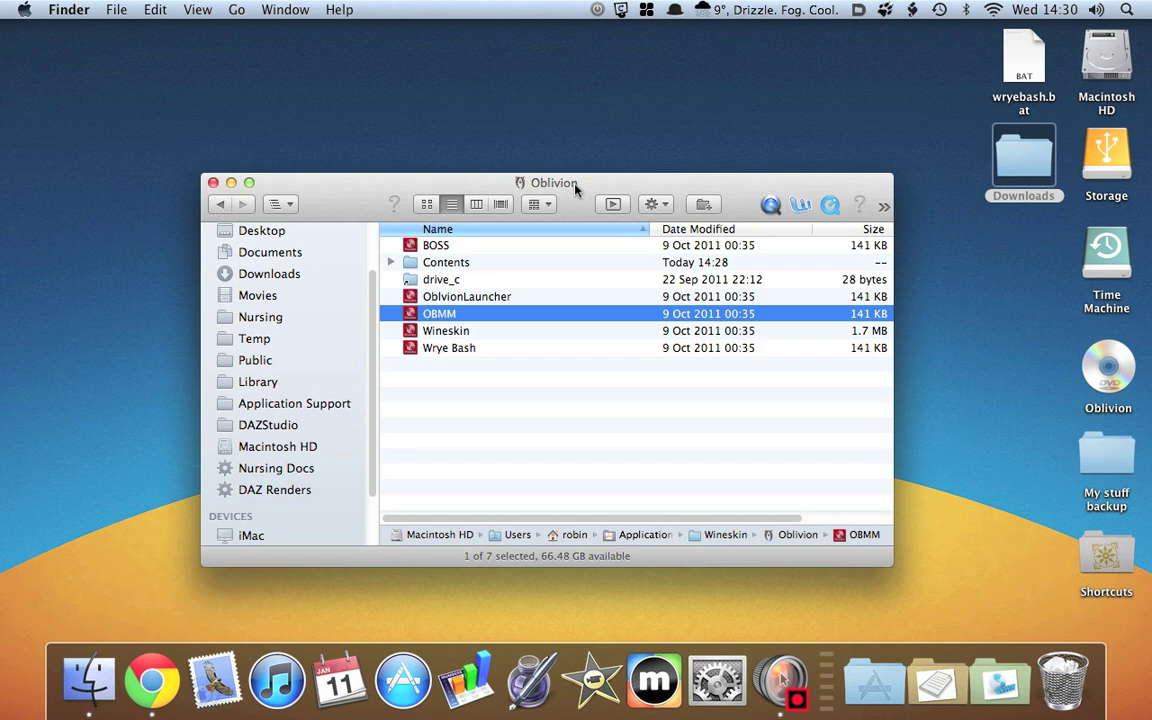